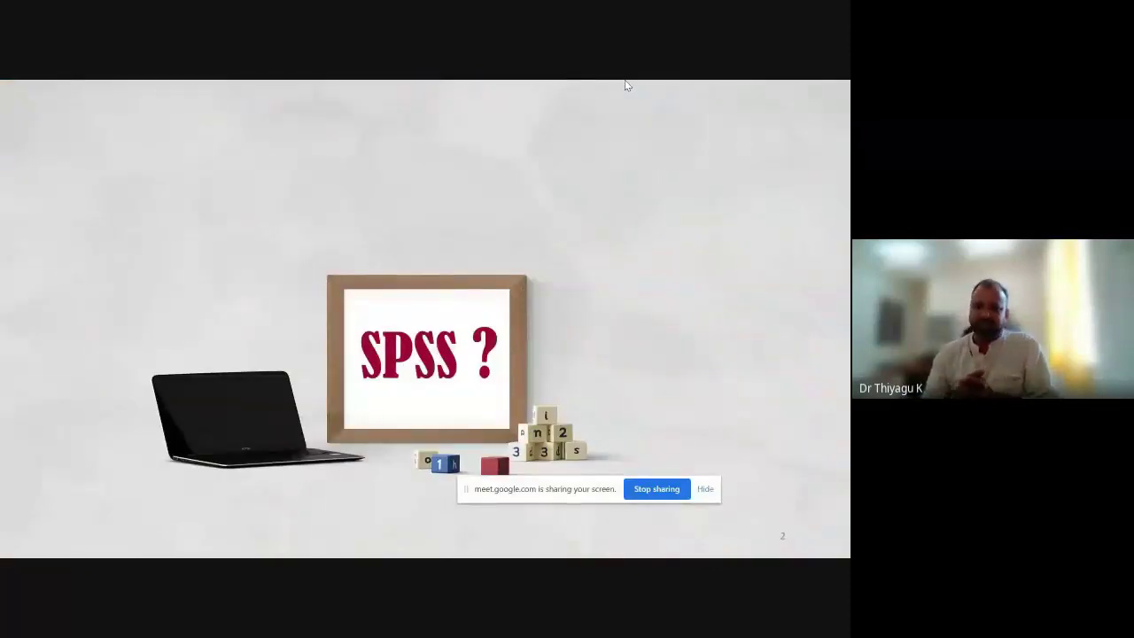
Advance the slideshow to the 'Statistics Product and Service Solution' title slide.
key("Right")
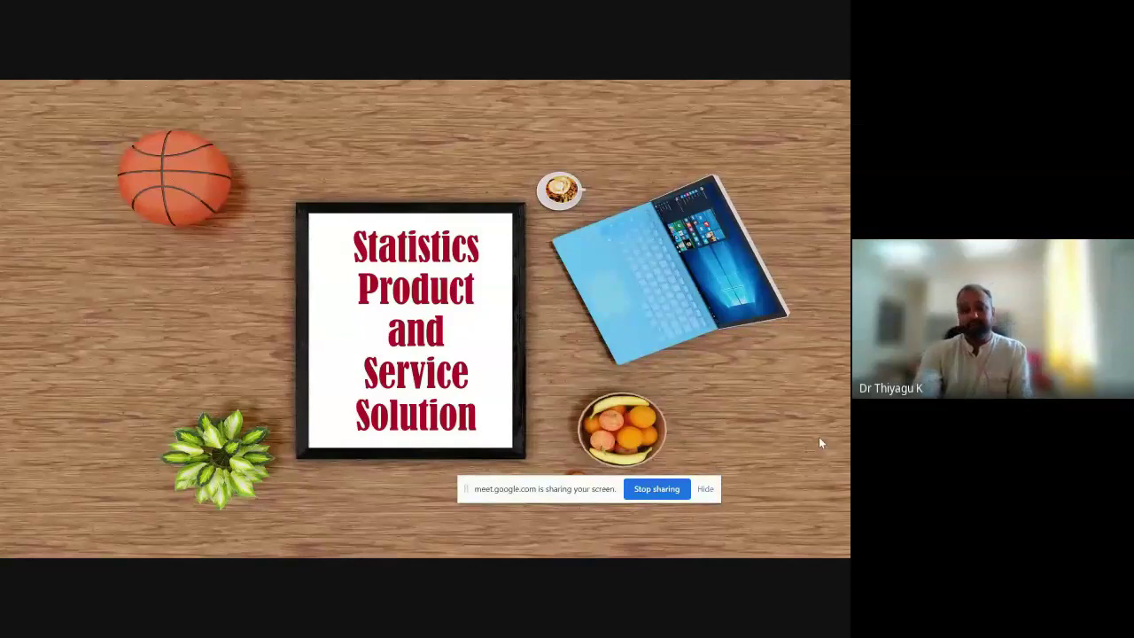
Advance past the SPSS title slide toward the Slido poll of requested topics.
key("Right")
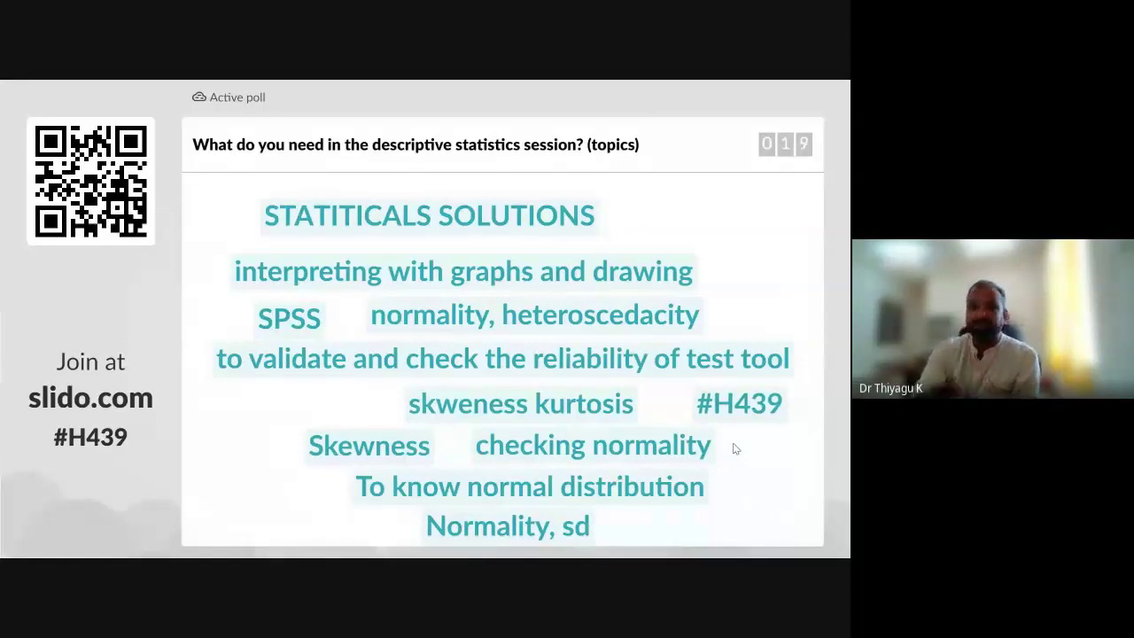
Leave the 19-response Slido word cloud and return to the Classification Data slide.
key("alt+Tab")
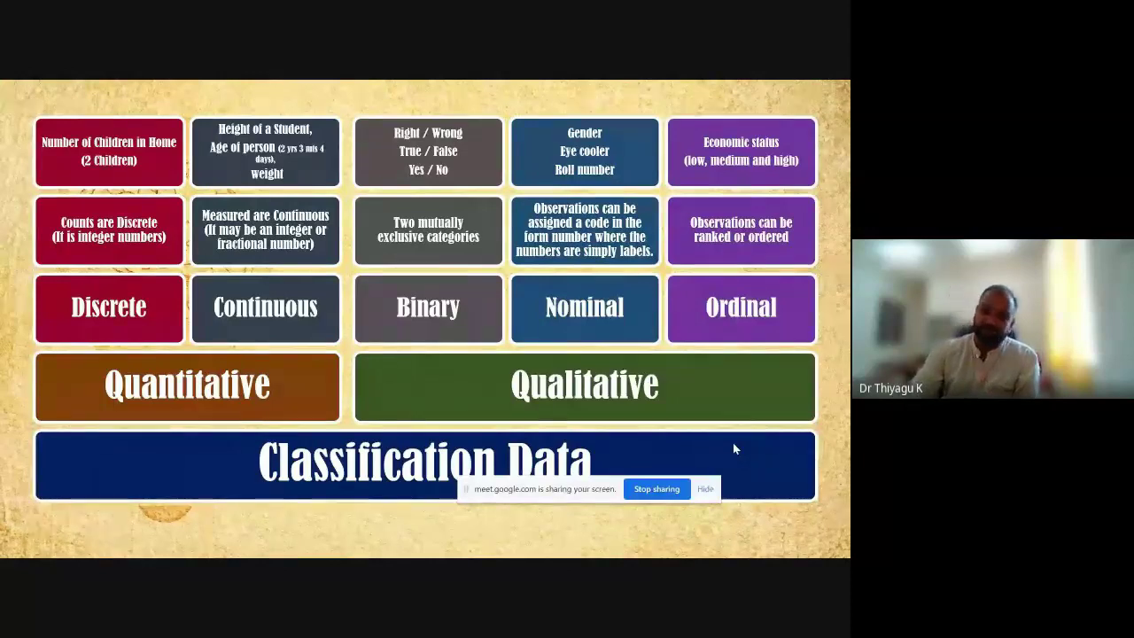
Switch the slideshow pen to yellow ink and circle Qualitative.
left_click(64, 544)
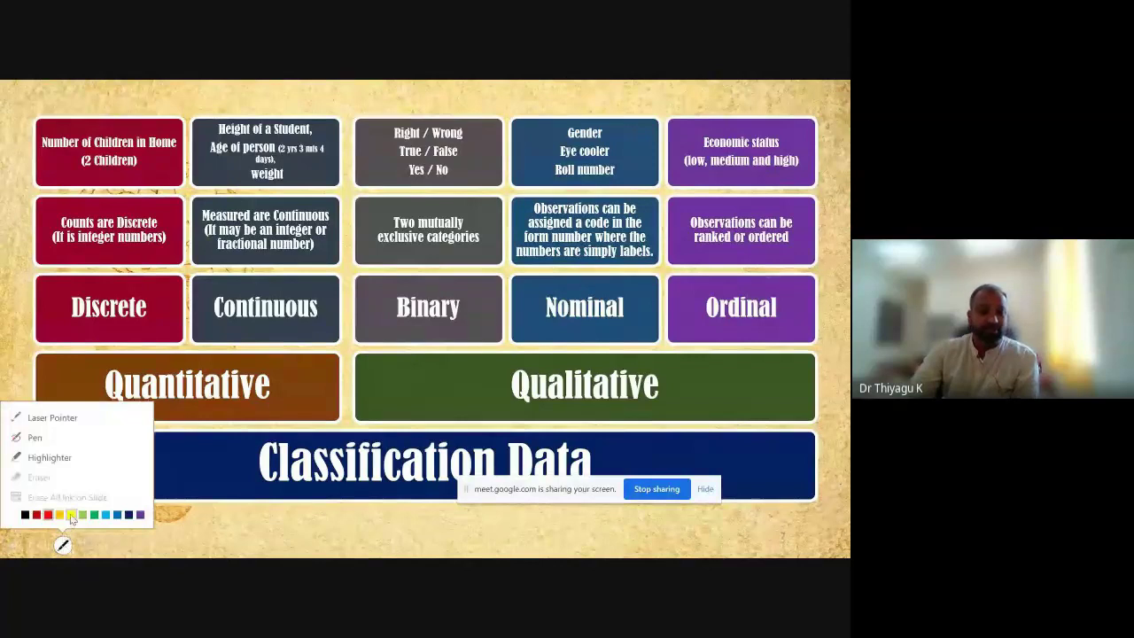
left_click(71, 515)
mouse_move(595, 358)
left_mouse_down()
mouse_move(509, 409)
mouse_move(621, 412)
mouse_move(611, 353)
mouse_move(571, 355)
left_mouse_up()
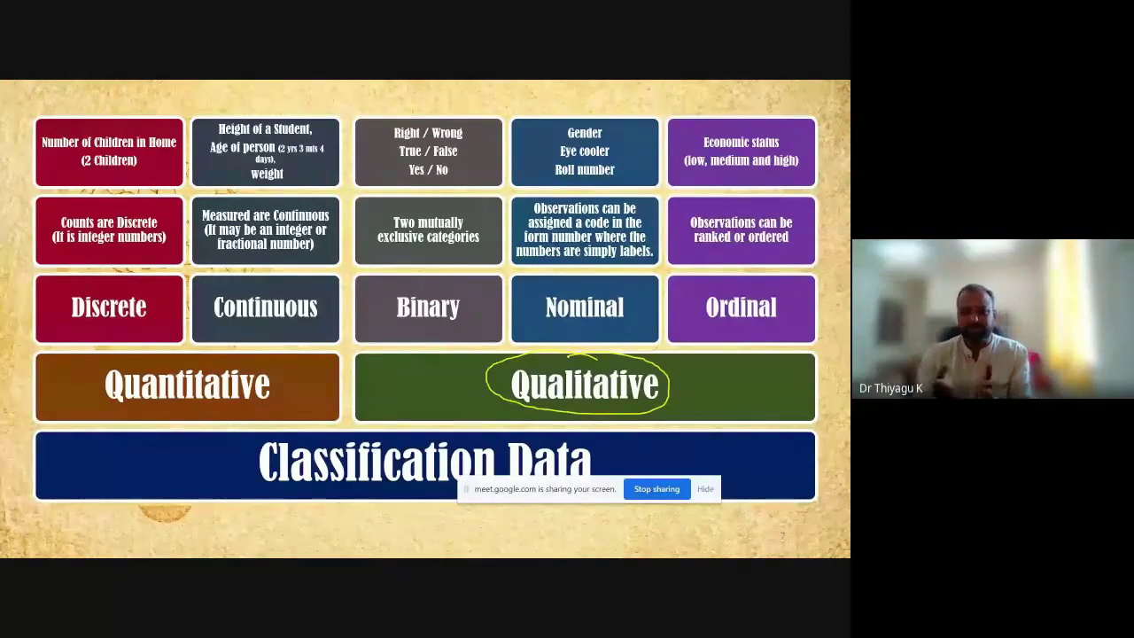
Draw yellow lines linking Binary, Nominal and Ordinal to Qualitative.
left_click_drag(460, 330, 512, 363)
left_click_drag(569, 326, 562, 363)
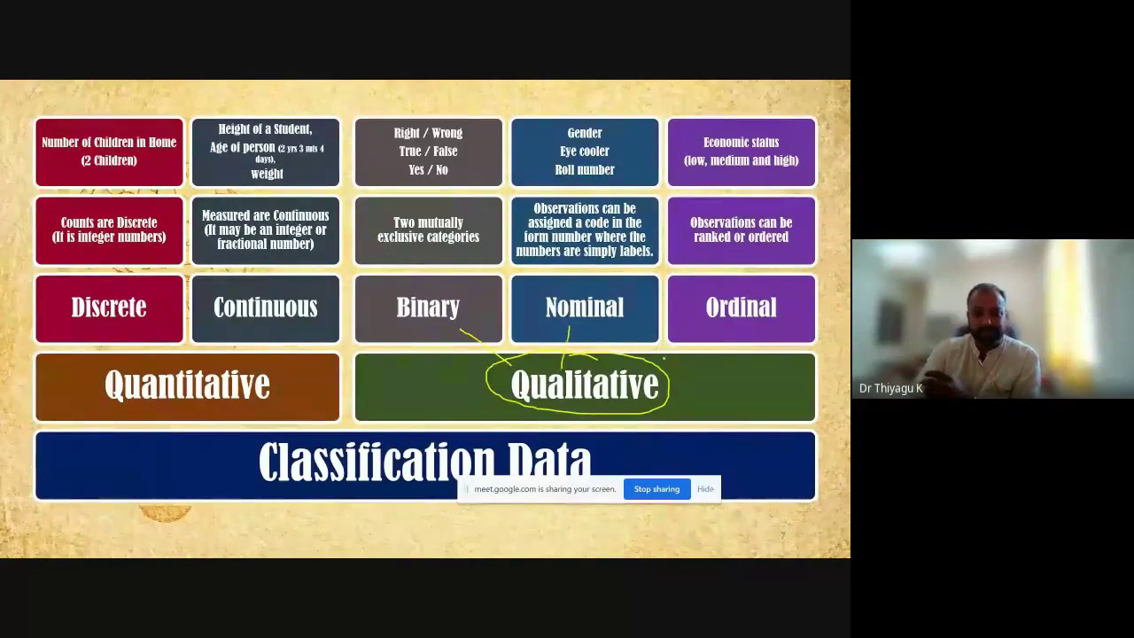
left_click_drag(719, 341, 659, 364)
Circle Binary and Nominal and underline the Right / Wrong example.
mouse_move(409, 286)
left_mouse_down()
mouse_move(397, 324)
mouse_move(453, 286)
mouse_move(422, 287)
left_mouse_up()
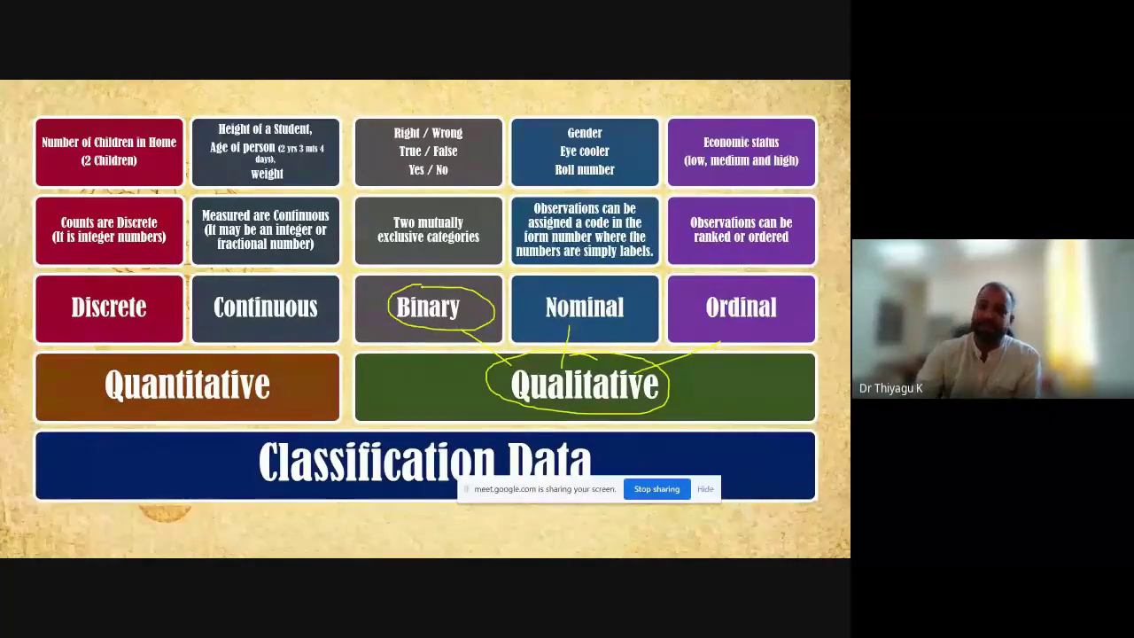
mouse_move(399, 140)
left_mouse_down()
mouse_move(436, 136)
mouse_move(448, 157)
mouse_move(435, 185)
left_mouse_up()
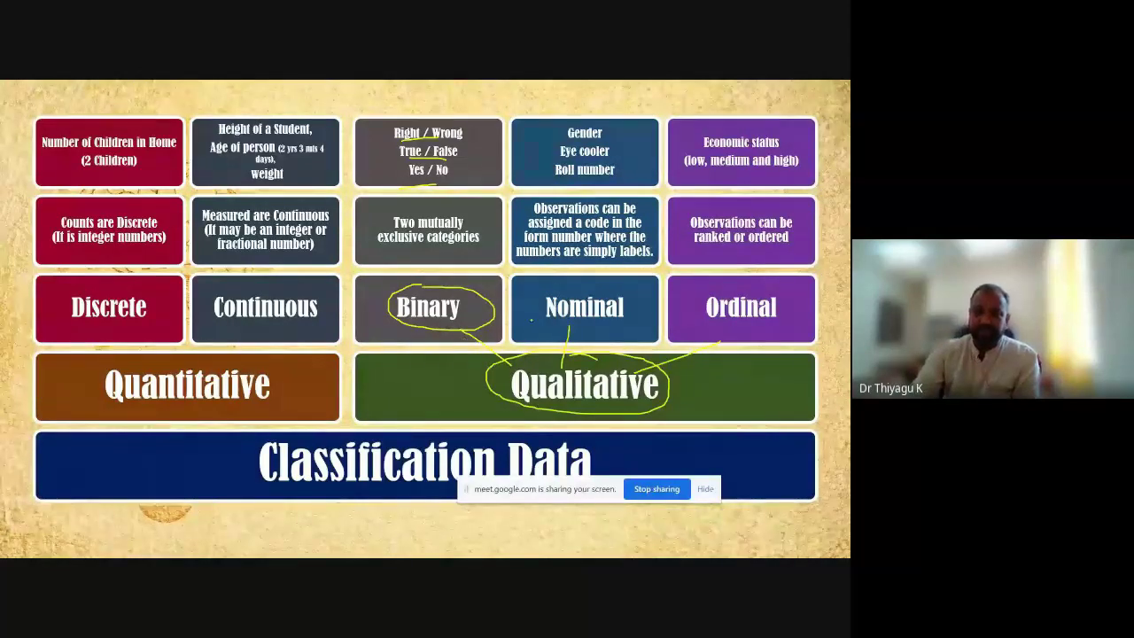
mouse_move(599, 288)
left_mouse_down()
mouse_move(553, 292)
mouse_move(554, 334)
mouse_move(629, 325)
mouse_move(588, 288)
left_mouse_up()
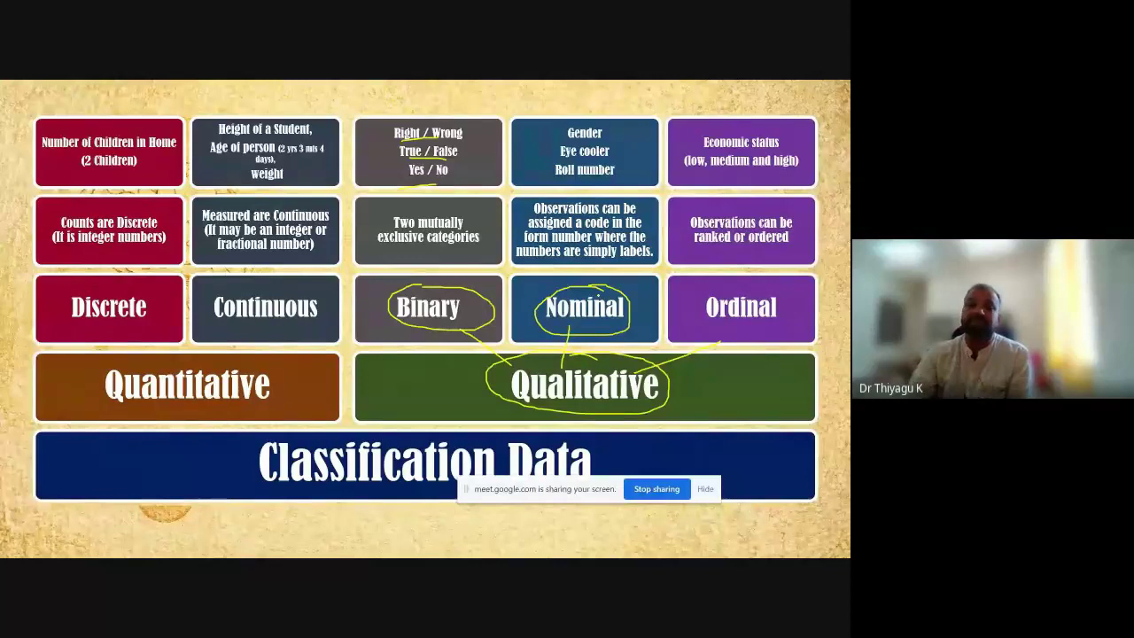
Link Nominal's circle to its 'simply labels' description, then circle Roll number and Ordinal.
left_click_drag(577, 295, 586, 256)
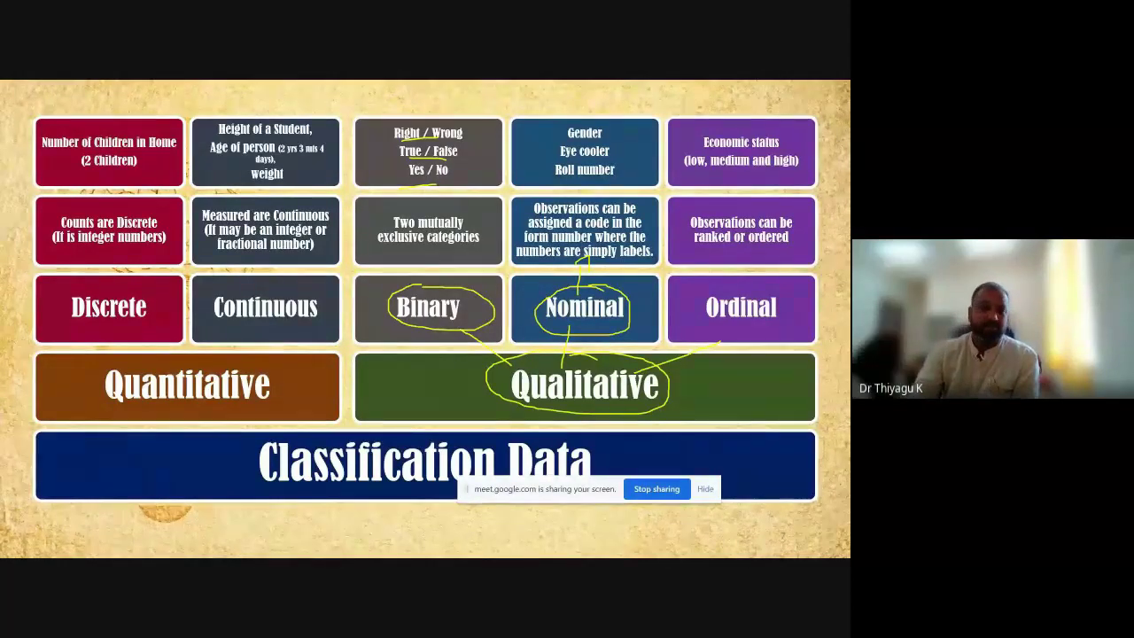
left_click_drag(608, 296, 633, 276)
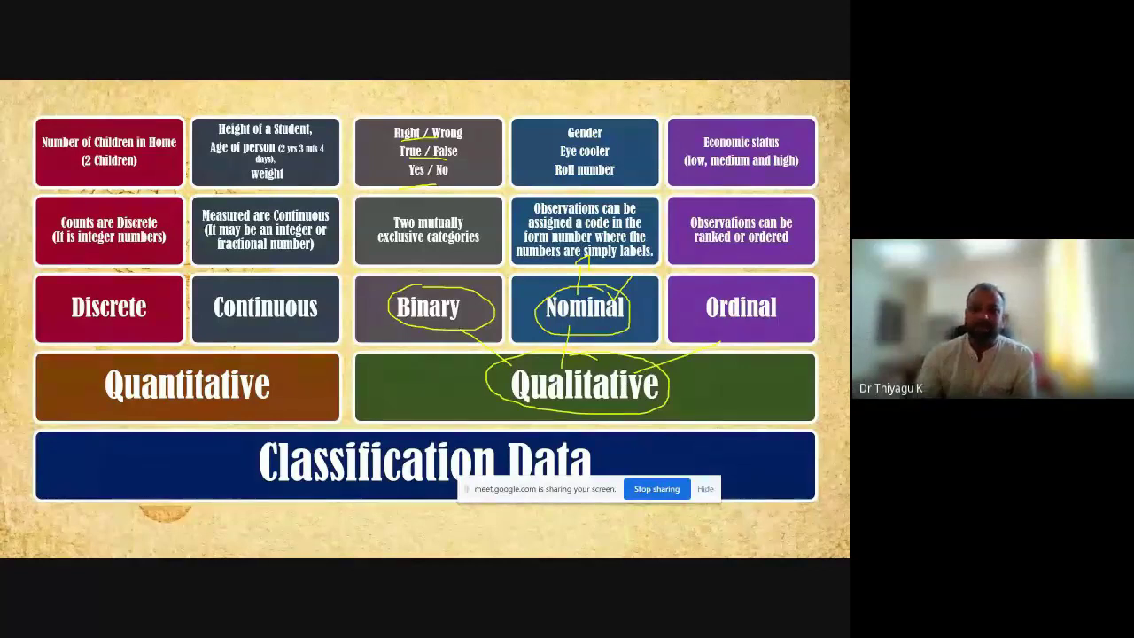
mouse_move(544, 165)
left_mouse_down()
mouse_move(610, 183)
mouse_move(620, 165)
mouse_move(557, 157)
left_mouse_up()
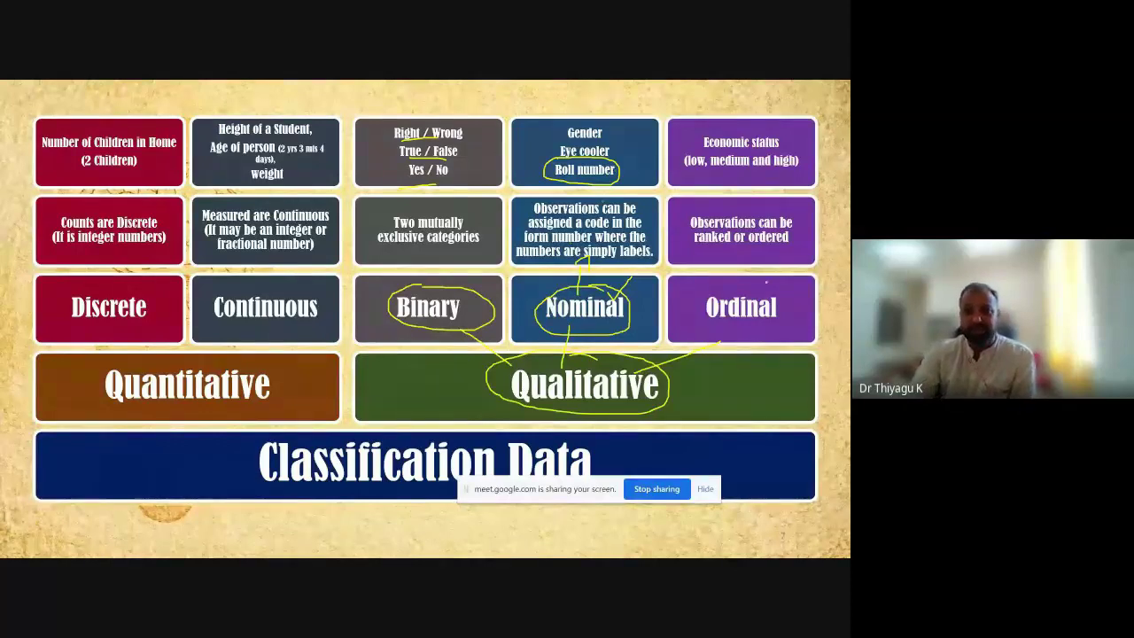
mouse_move(754, 283)
left_mouse_down()
mouse_move(723, 285)
mouse_move(704, 307)
mouse_move(758, 327)
mouse_move(751, 287)
left_mouse_up()
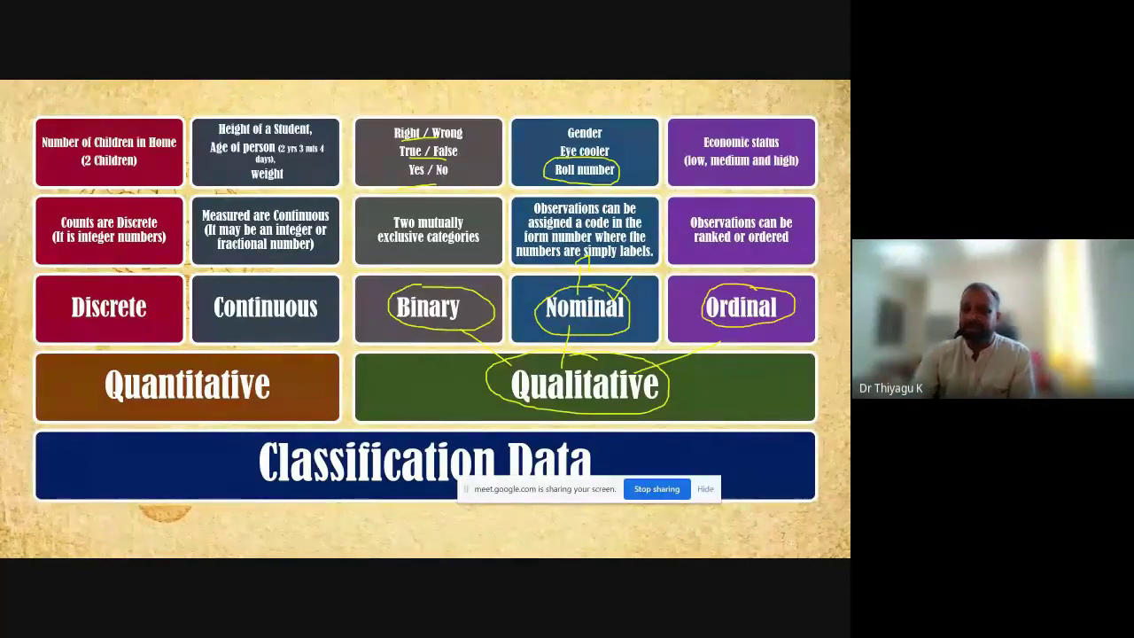
Circle 'Observations can be ranked or ordered' and '(low, medium and high)', then handwrite beside Qualitative.
mouse_move(721, 206)
left_mouse_down()
mouse_move(771, 204)
mouse_move(676, 237)
mouse_move(776, 246)
mouse_move(802, 215)
mouse_move(767, 207)
left_mouse_up()
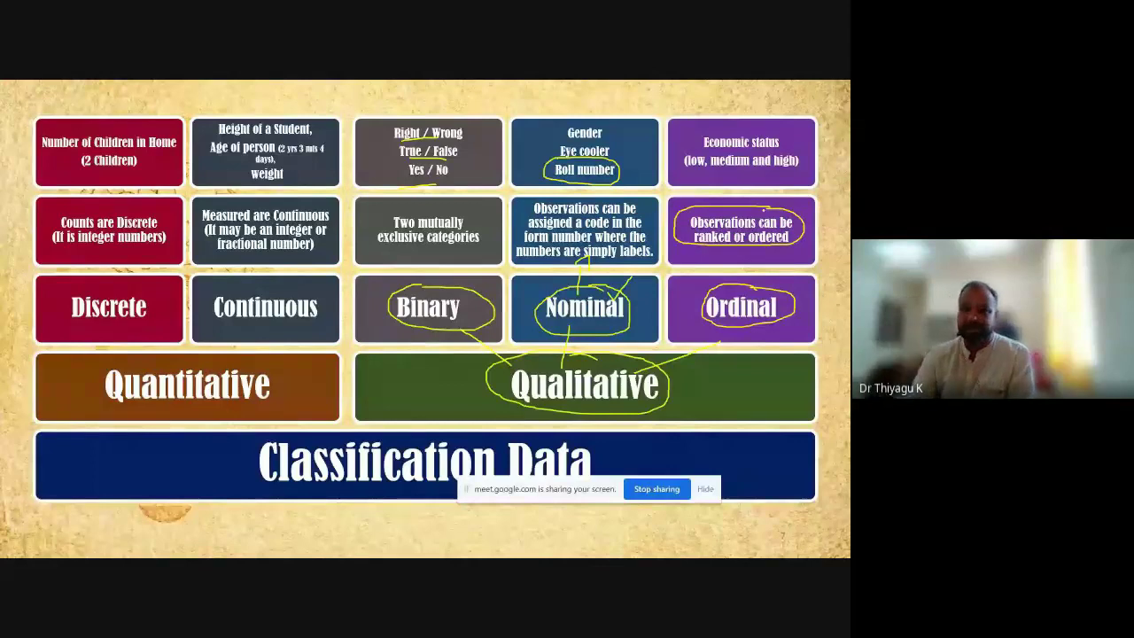
mouse_move(704, 149)
left_mouse_down()
mouse_move(680, 167)
mouse_move(771, 174)
mouse_move(797, 161)
left_mouse_up()
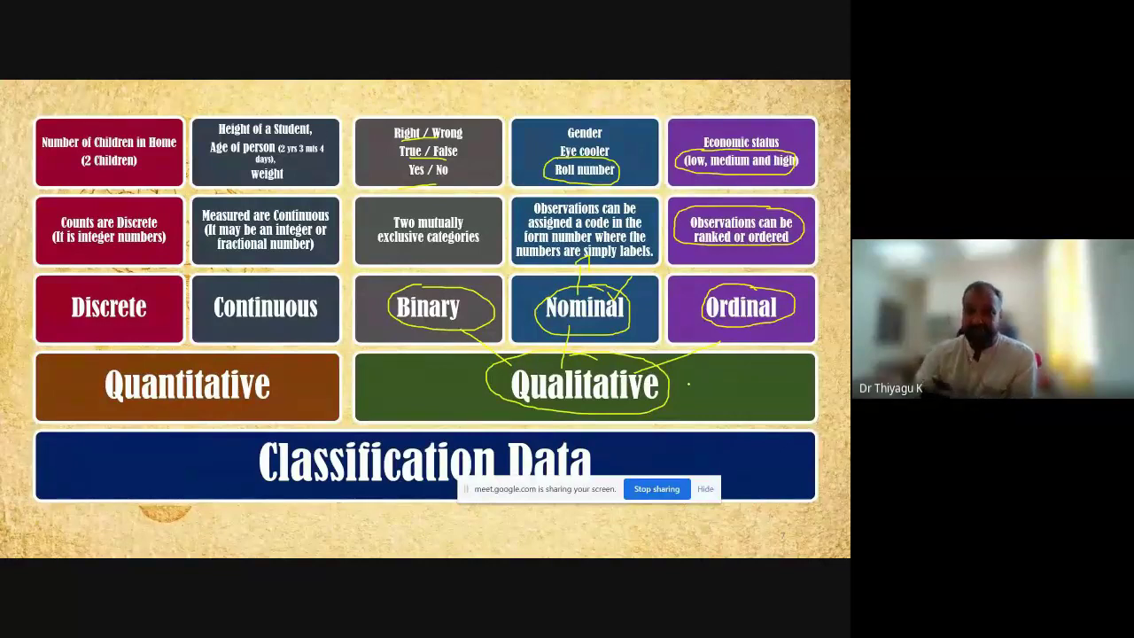
mouse_move(688, 384)
left_mouse_down()
mouse_move(707, 392)
mouse_move(728, 360)
mouse_move(742, 394)
mouse_move(737, 377)
mouse_move(750, 391)
mouse_move(774, 382)
mouse_move(777, 417)
mouse_move(760, 415)
mouse_move(804, 375)
mouse_move(816, 391)
left_mouse_up()
Finish 'Categorical' by Qualitative, circle Quantitative and Discrete, and link Discrete and Continuous to it.
left_click_drag(820, 389, 833, 351)
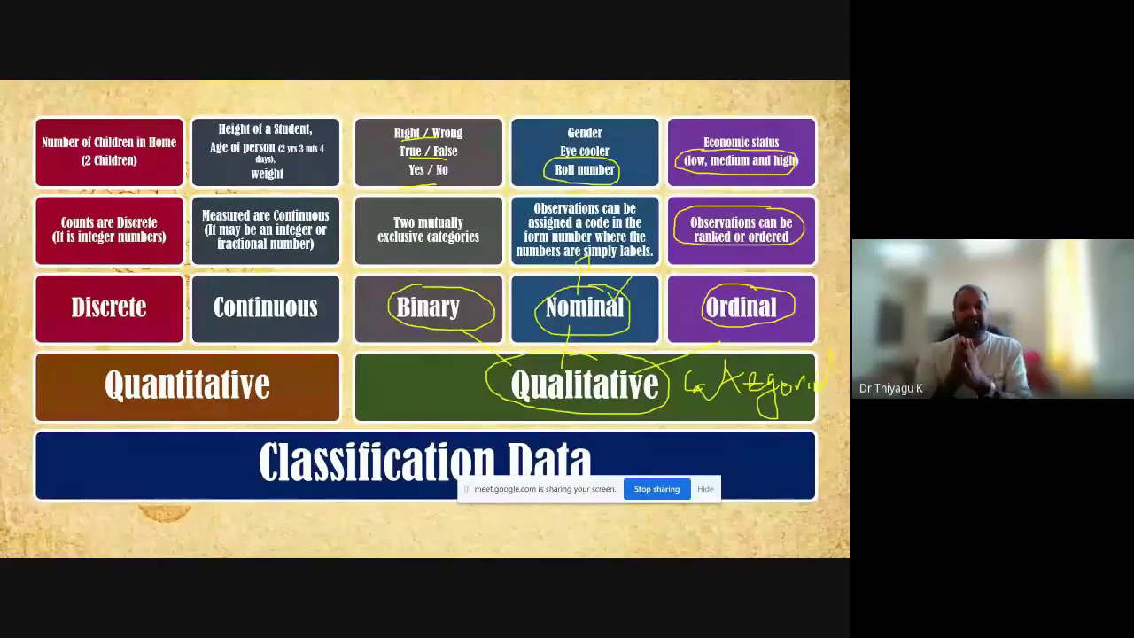
mouse_move(285, 377)
left_mouse_down()
mouse_move(177, 356)
mouse_move(102, 376)
mouse_move(234, 406)
mouse_move(260, 395)
mouse_move(274, 361)
left_mouse_up()
left_click_drag(120, 330, 141, 361)
left_click_drag(252, 328, 238, 342)
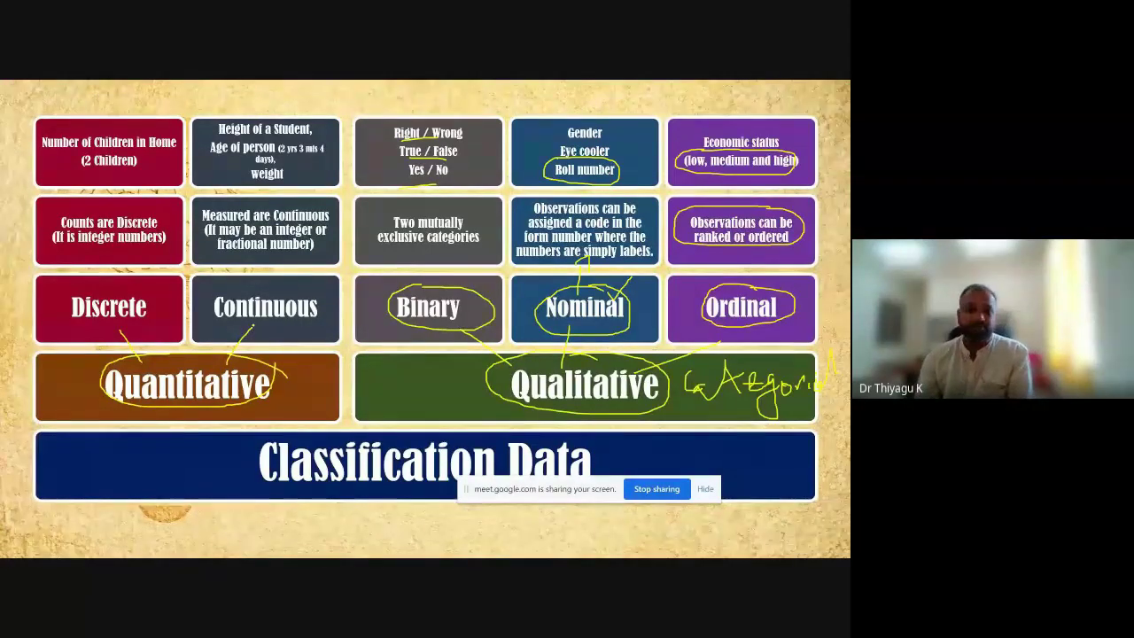
mouse_move(84, 295)
left_mouse_down()
mouse_move(63, 305)
mouse_move(100, 332)
mouse_move(153, 317)
mouse_move(135, 284)
mouse_move(64, 283)
left_mouse_up()
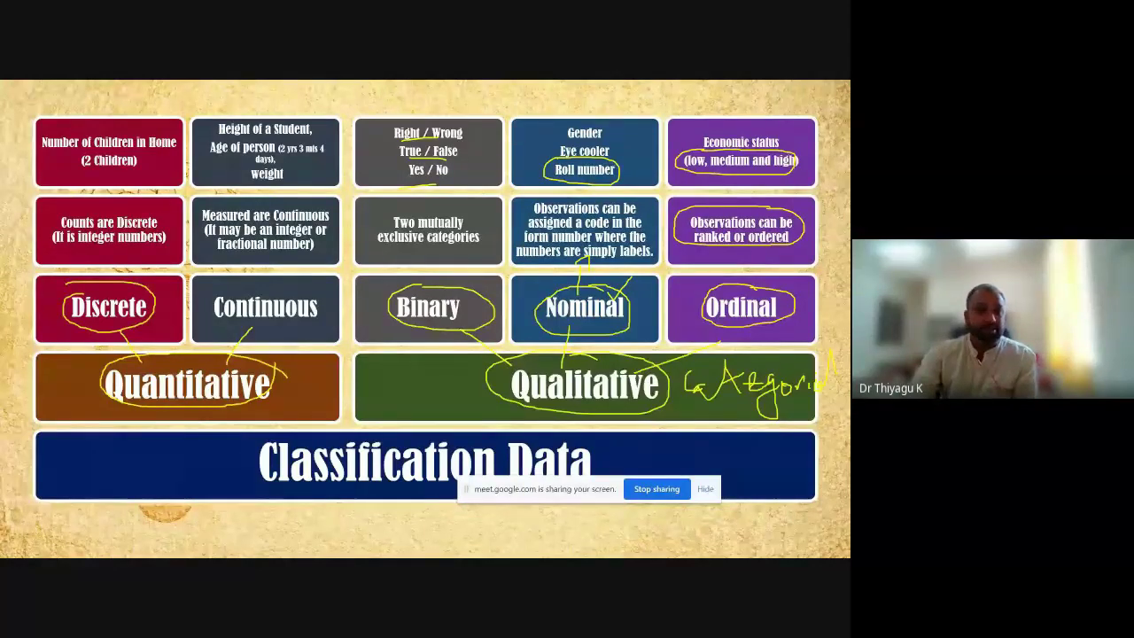
Circle Continuous, mark the Age of person example, add a stroke above Continuous, then advance slides.
mouse_move(232, 280)
left_mouse_down()
mouse_move(210, 319)
mouse_move(335, 324)
mouse_move(235, 278)
left_mouse_up()
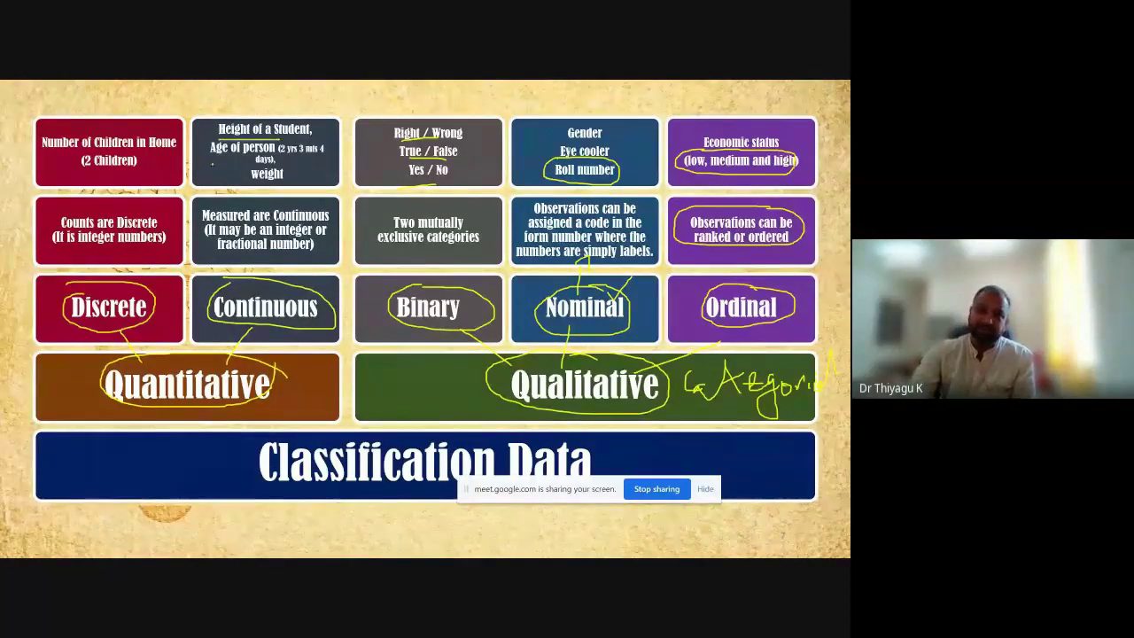
mouse_move(211, 155)
left_mouse_down()
mouse_move(278, 149)
mouse_move(259, 130)
mouse_move(207, 142)
mouse_move(211, 158)
left_mouse_up()
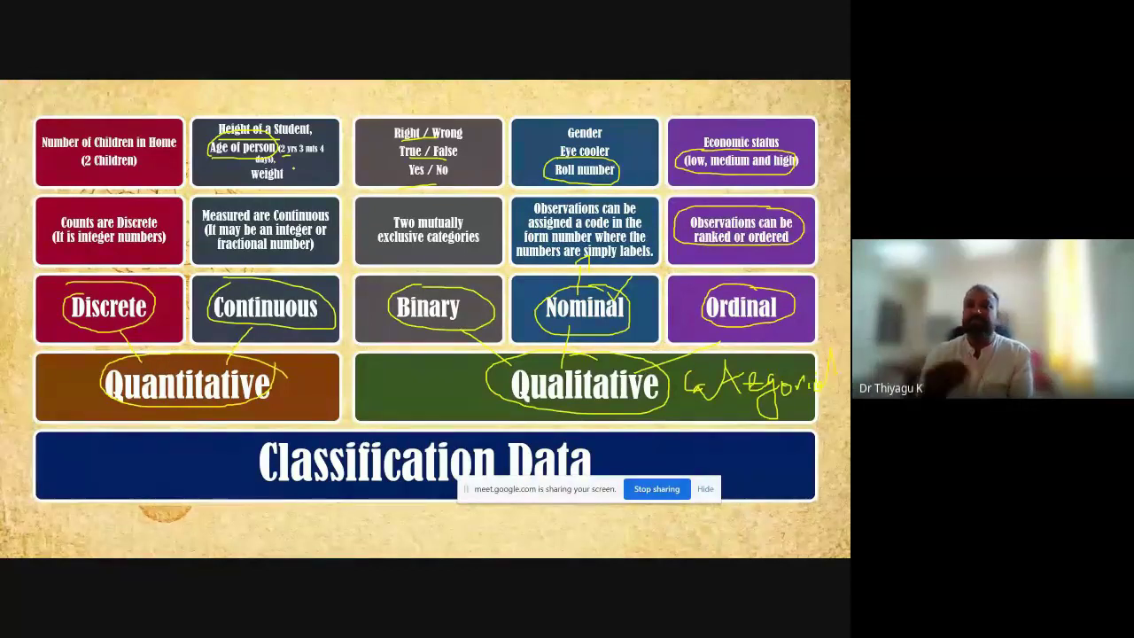
left_click_drag(272, 296, 288, 276)
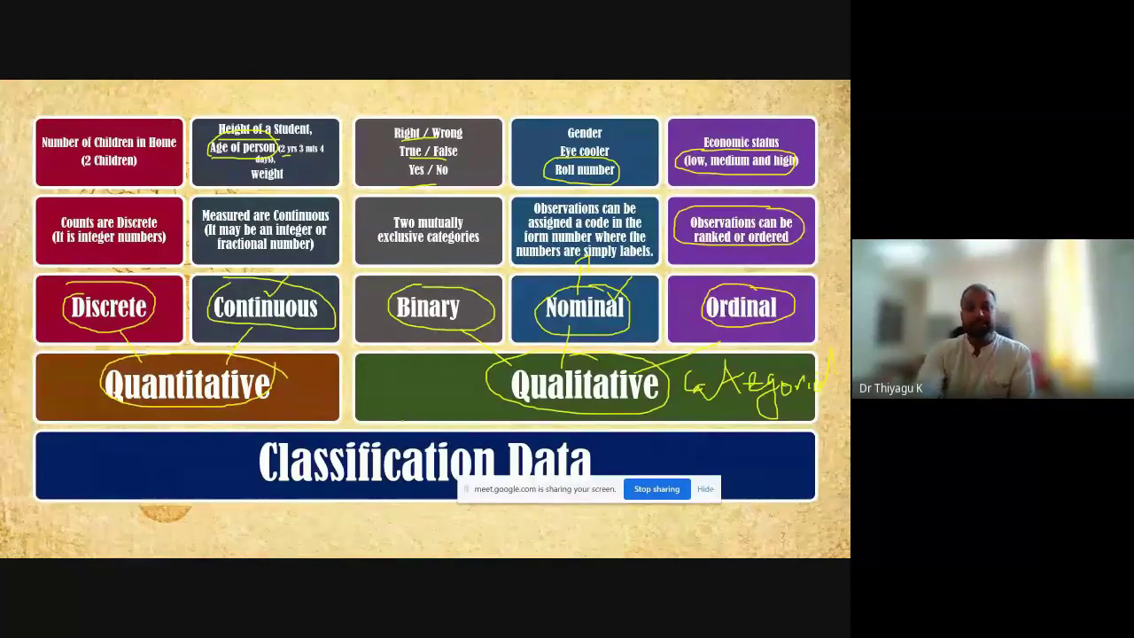
key("Right")
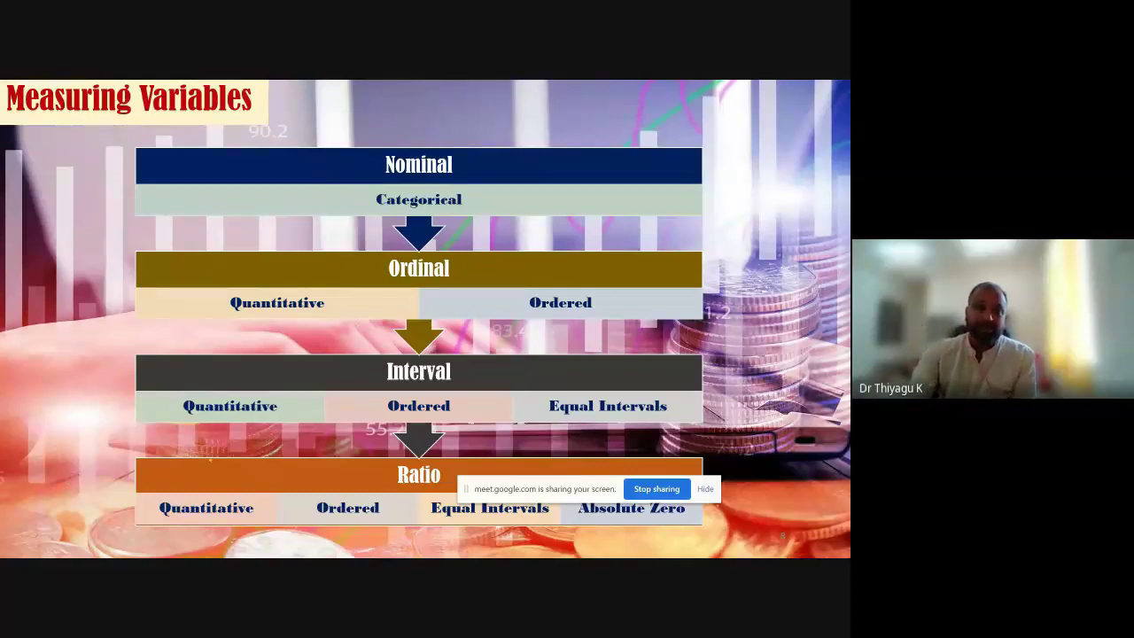
Loop Nominal and Ordinal together in yellow, note beside Ordinal, and start writing M, EI, A.
mouse_move(363, 149)
left_mouse_down()
mouse_move(305, 177)
mouse_move(237, 296)
mouse_move(575, 340)
mouse_move(649, 255)
mouse_move(434, 135)
mouse_move(354, 147)
left_mouse_up()
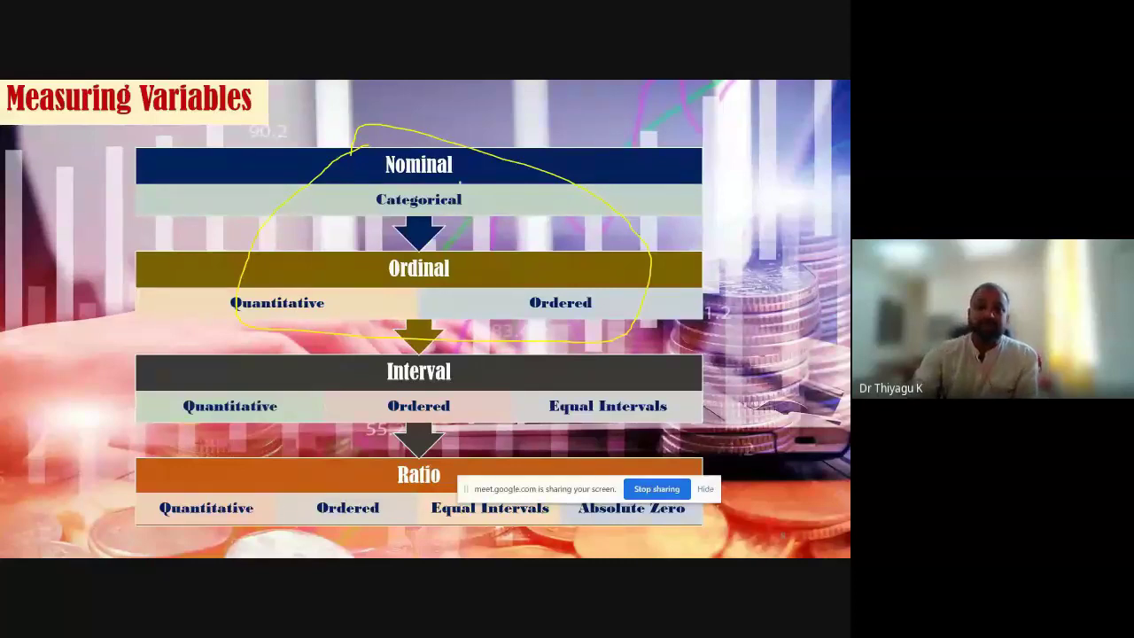
mouse_move(568, 157)
left_mouse_down()
mouse_move(618, 287)
mouse_move(621, 329)
left_mouse_up()
mouse_move(620, 227)
left_mouse_down()
mouse_move(614, 250)
mouse_move(670, 232)
mouse_move(661, 266)
mouse_move(671, 246)
left_mouse_up()
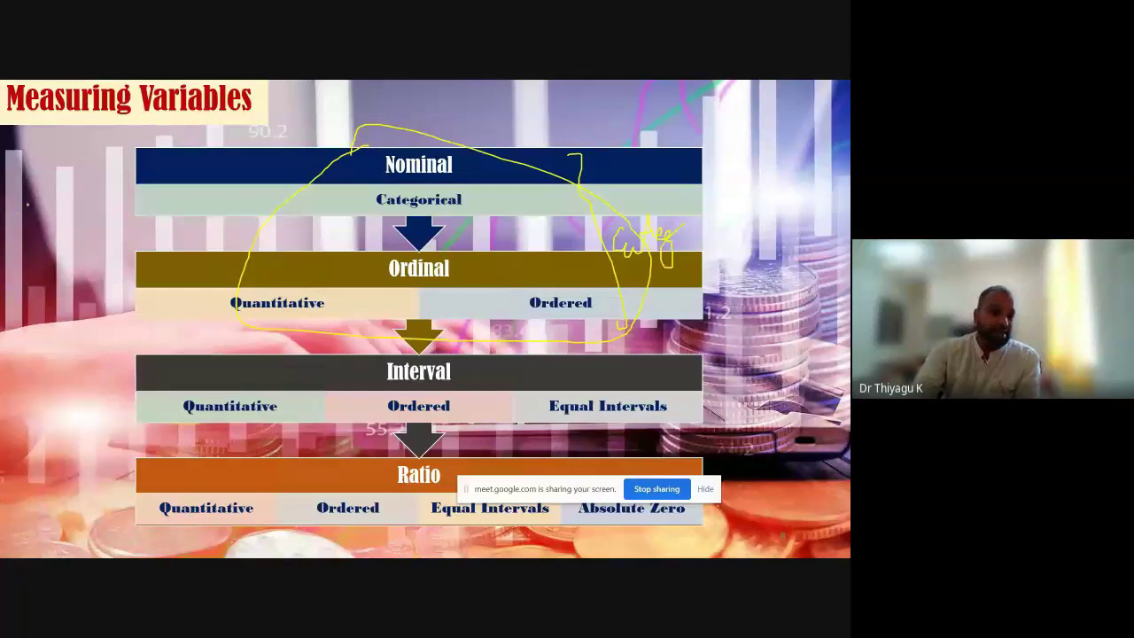
mouse_move(143, 176)
left_mouse_down()
mouse_move(143, 162)
mouse_move(184, 180)
mouse_move(197, 168)
mouse_move(206, 179)
mouse_move(215, 160)
mouse_move(215, 177)
mouse_move(251, 167)
mouse_move(261, 175)
mouse_move(280, 161)
mouse_move(267, 180)
left_mouse_up()
Complete the AZ heading, rule three column lines down the slide, and underline Categorical.
left_click_drag(266, 179, 283, 179)
left_click_drag(174, 155, 180, 537)
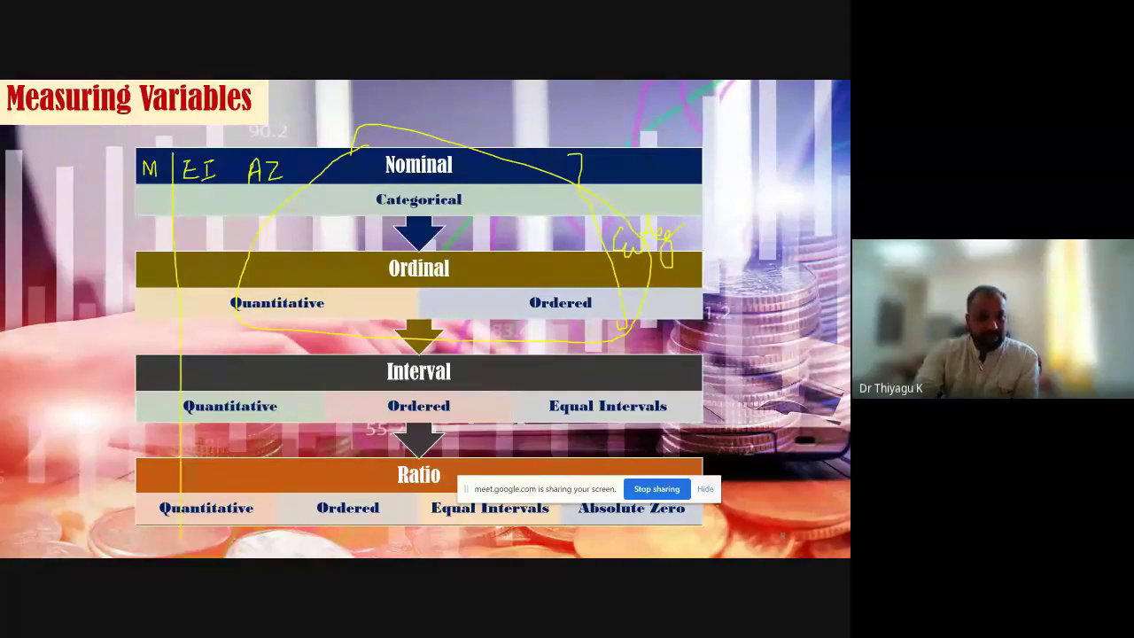
left_click_drag(223, 149, 253, 547)
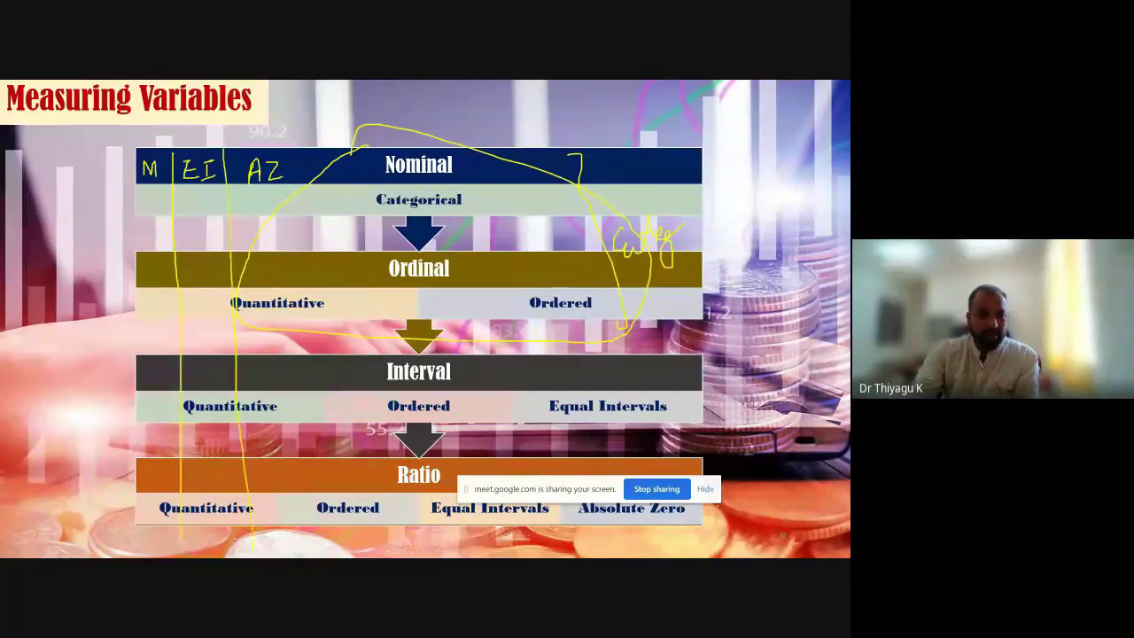
left_click_drag(299, 149, 299, 492)
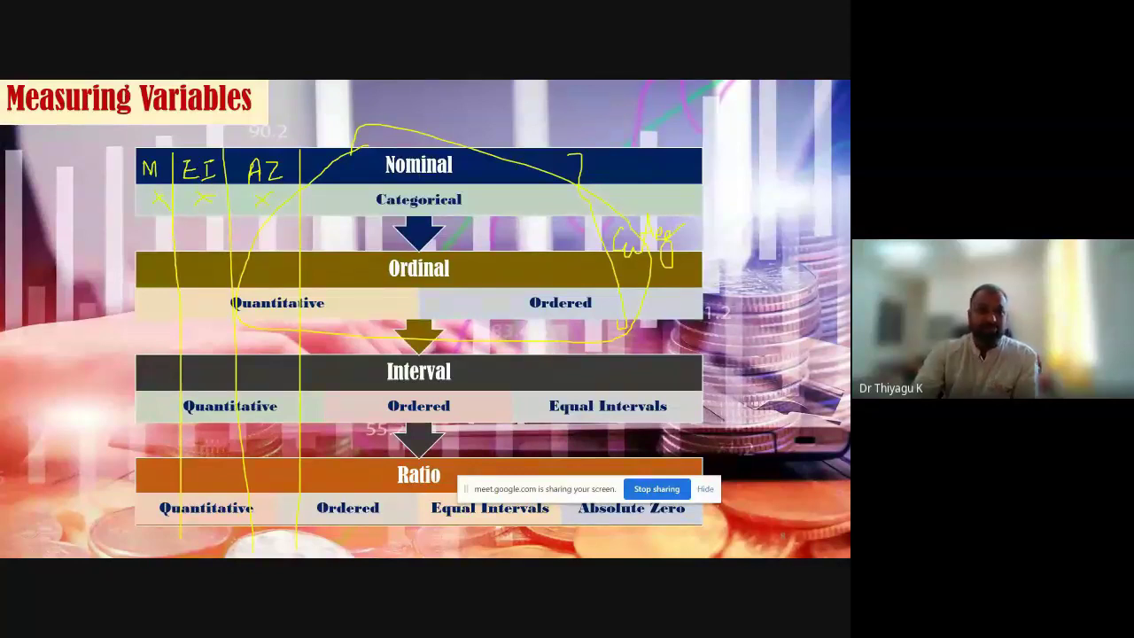
left_click_drag(365, 185, 502, 170)
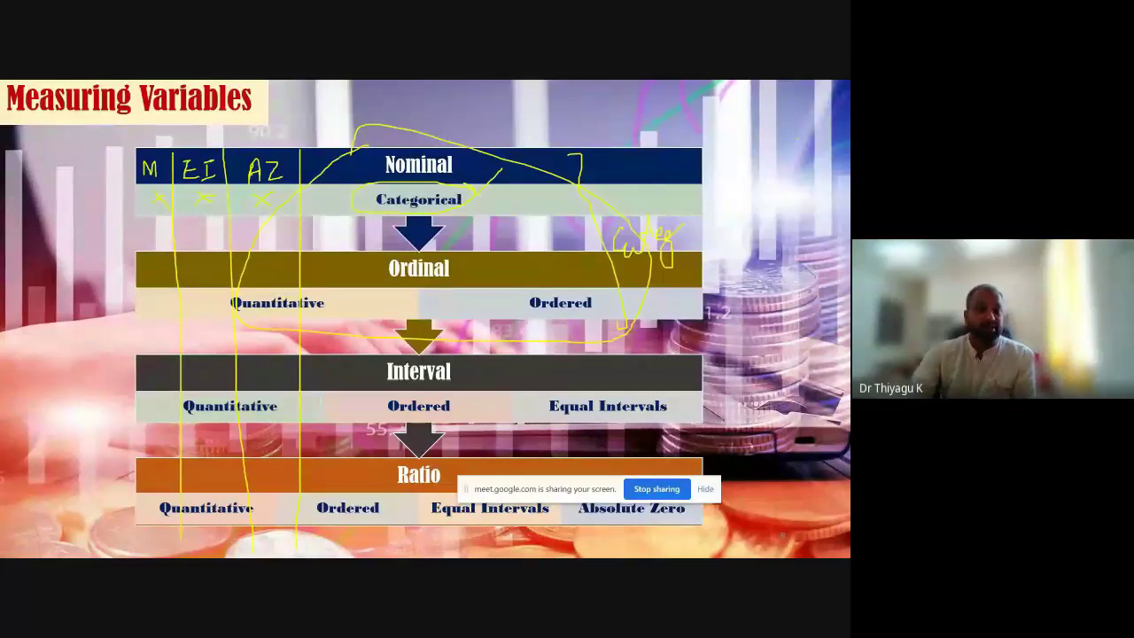
In yellow ink, circle Ordinal, tick its M column, cross EI and AZ, and circle the tick.
mouse_move(455, 255)
left_mouse_down()
mouse_move(360, 266)
mouse_move(468, 266)
mouse_move(455, 255)
left_mouse_up()
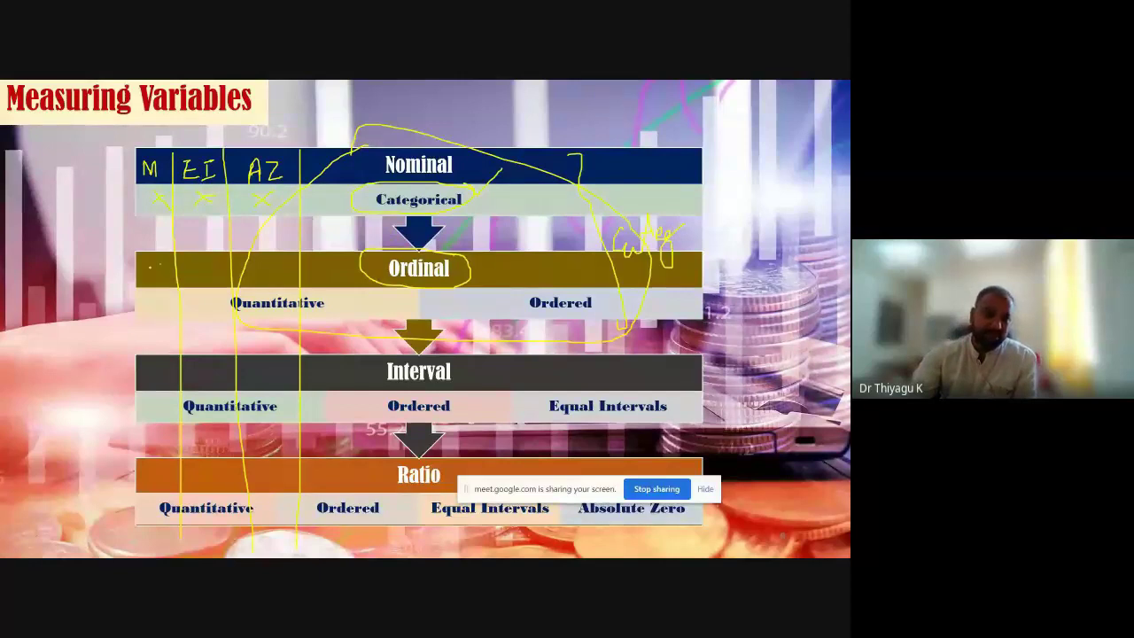
mouse_move(151, 266)
left_mouse_down()
mouse_move(170, 254)
mouse_move(217, 280)
mouse_move(202, 281)
left_mouse_up()
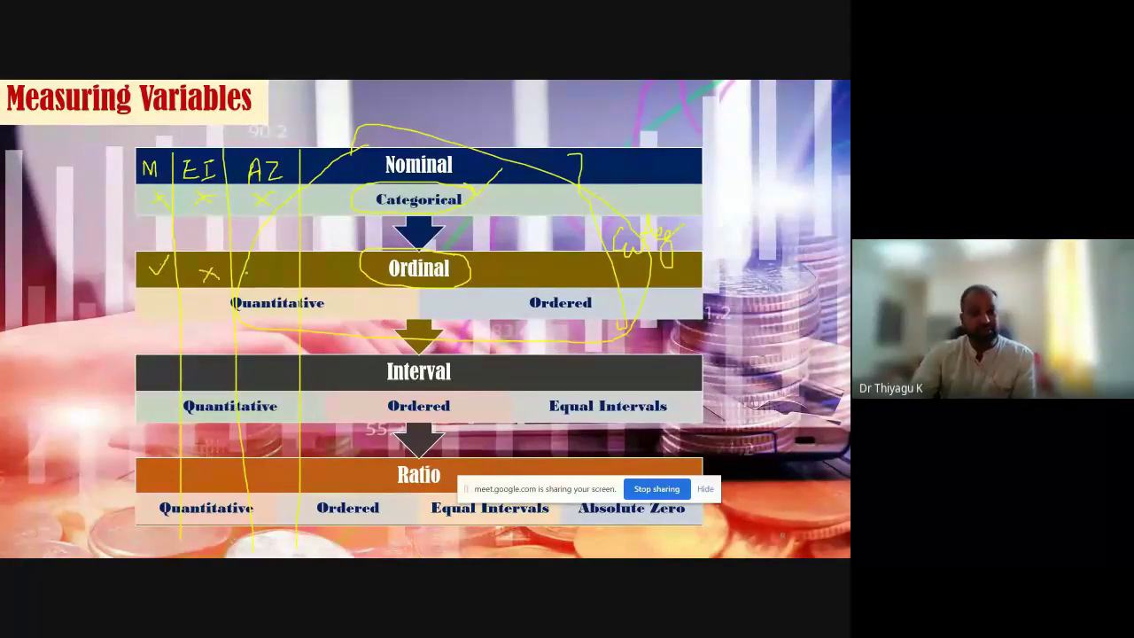
mouse_move(270, 266)
left_mouse_down()
mouse_move(262, 280)
mouse_move(274, 280)
left_mouse_up()
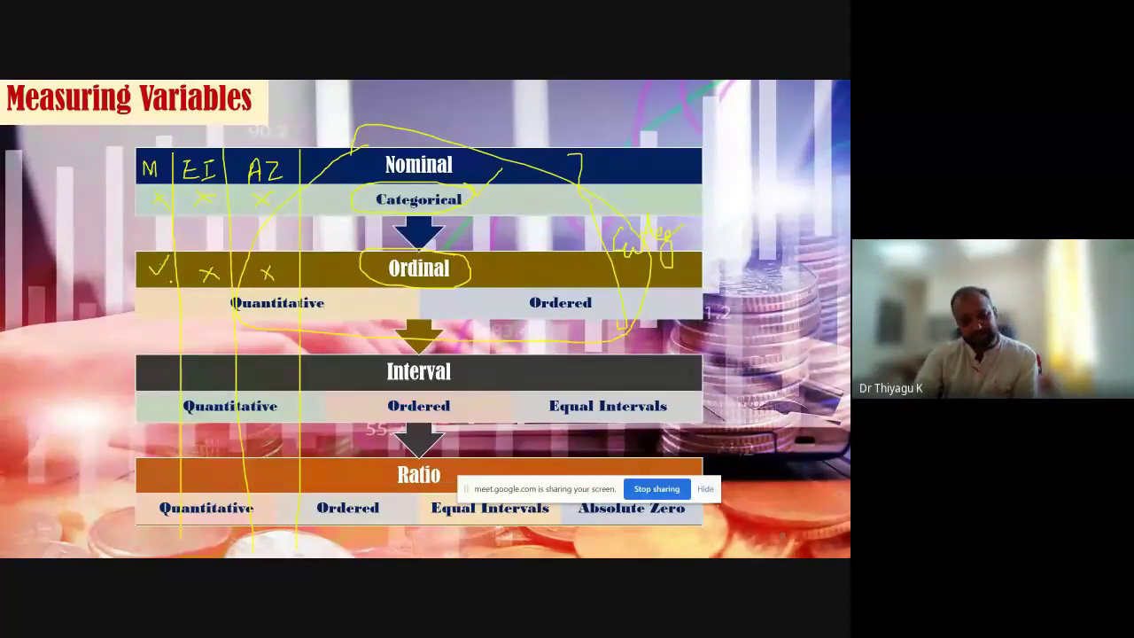
mouse_move(164, 248)
left_mouse_down()
mouse_move(164, 289)
mouse_move(187, 253)
left_mouse_up()
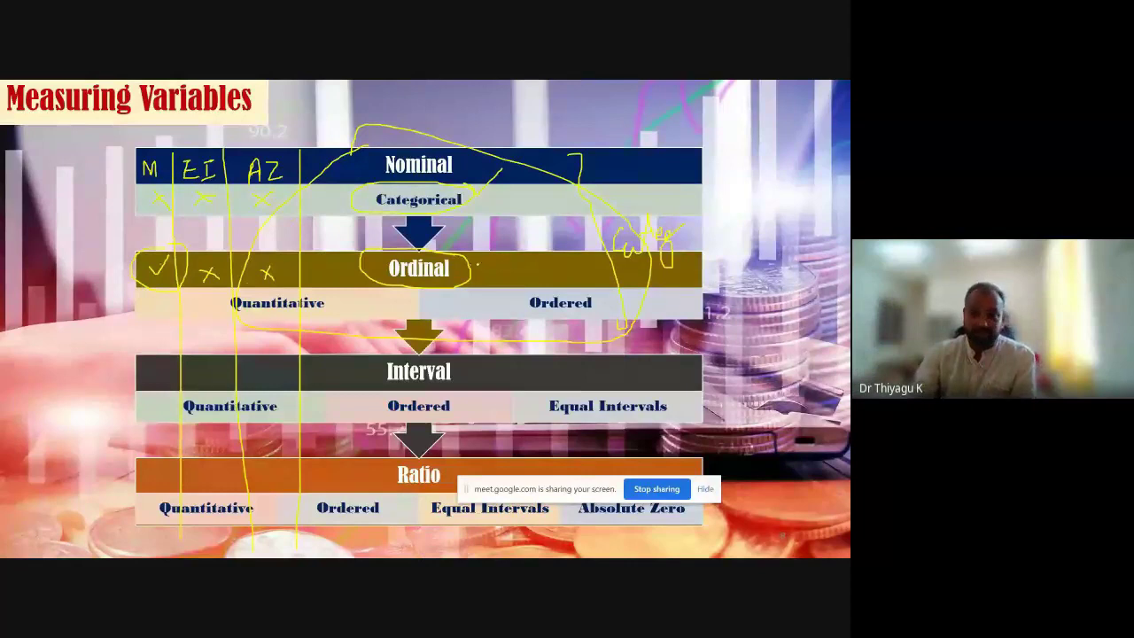
left_click_drag(472, 275, 491, 254)
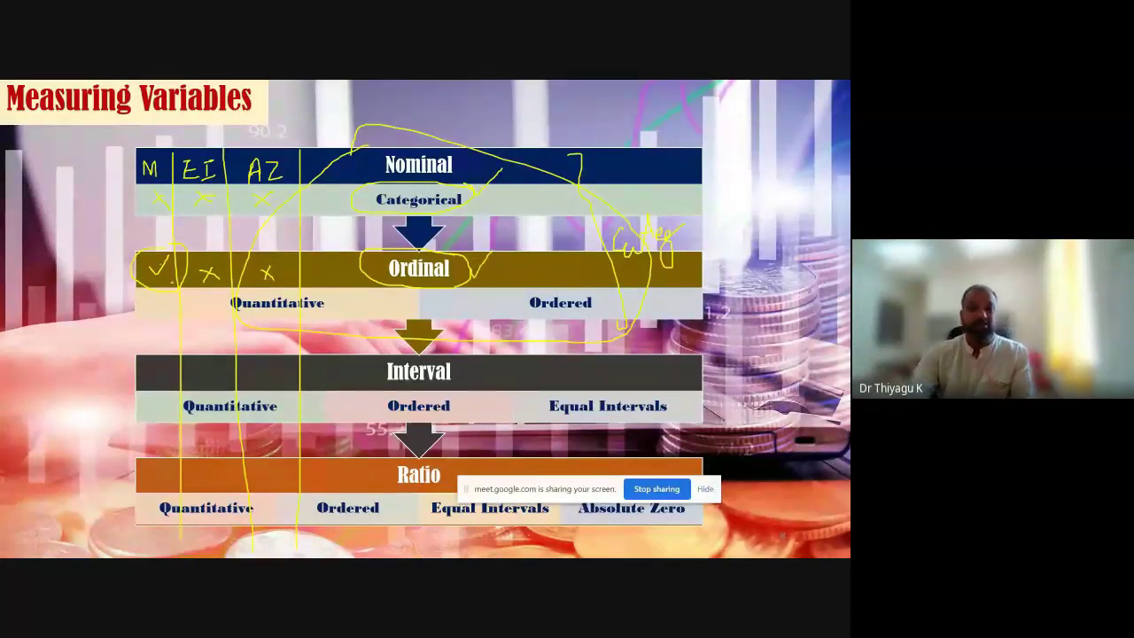
mouse_move(140, 255)
left_mouse_down()
mouse_move(150, 269)
mouse_move(175, 254)
left_mouse_up()
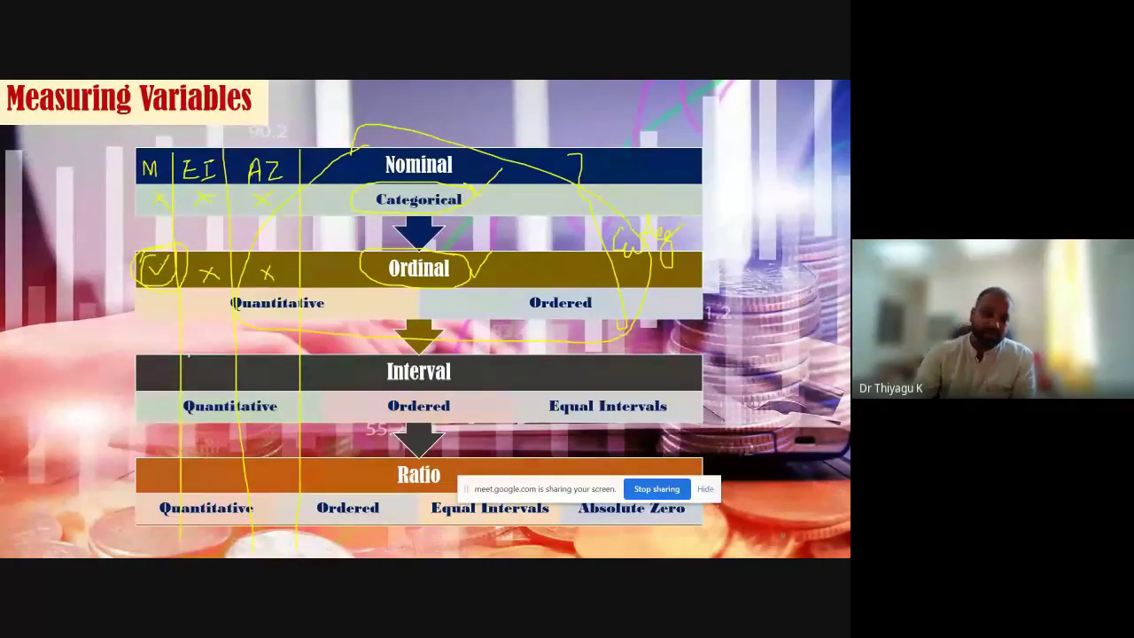
Tick M and EI, cross AZ in the Interval row, circle Interval and write 'Psych' beside it.
mouse_move(147, 371)
left_mouse_down()
mouse_move(169, 357)
mouse_move(225, 356)
left_mouse_up()
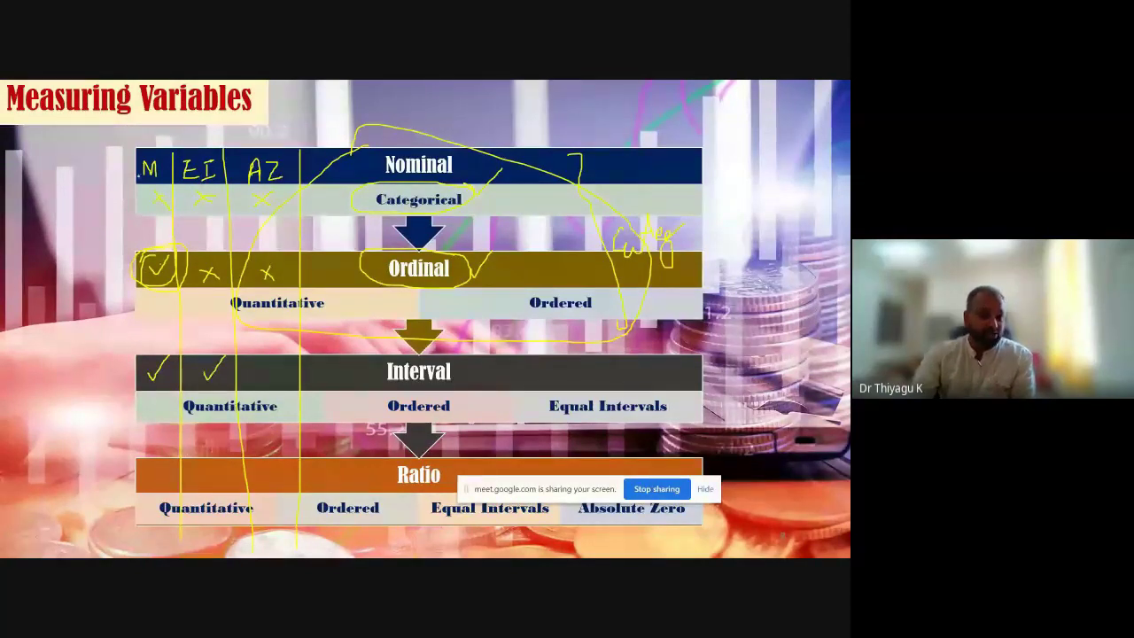
mouse_move(271, 371)
left_mouse_down()
mouse_move(257, 390)
mouse_move(273, 388)
left_mouse_up()
mouse_move(467, 363)
left_mouse_down()
mouse_move(380, 381)
mouse_move(516, 365)
mouse_move(518, 384)
mouse_move(537, 387)
mouse_move(524, 392)
mouse_move(569, 378)
left_mouse_up()
left_click(529, 382)
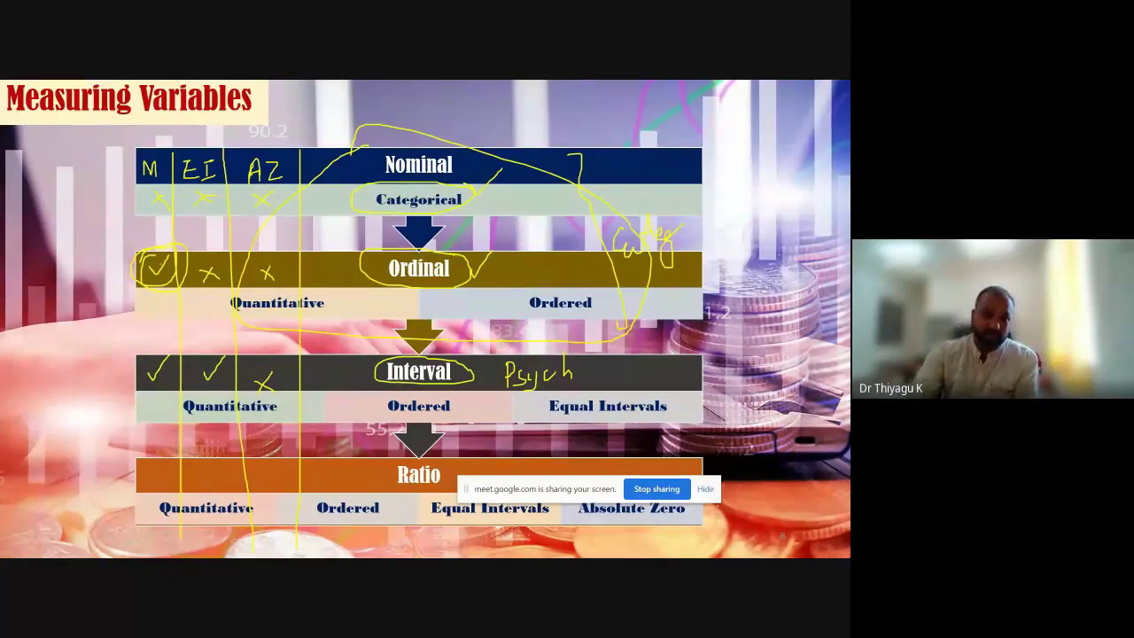
Circle both ticks in the Interval row.
mouse_move(164, 350)
left_mouse_down()
mouse_move(168, 376)
mouse_move(170, 355)
left_mouse_up()
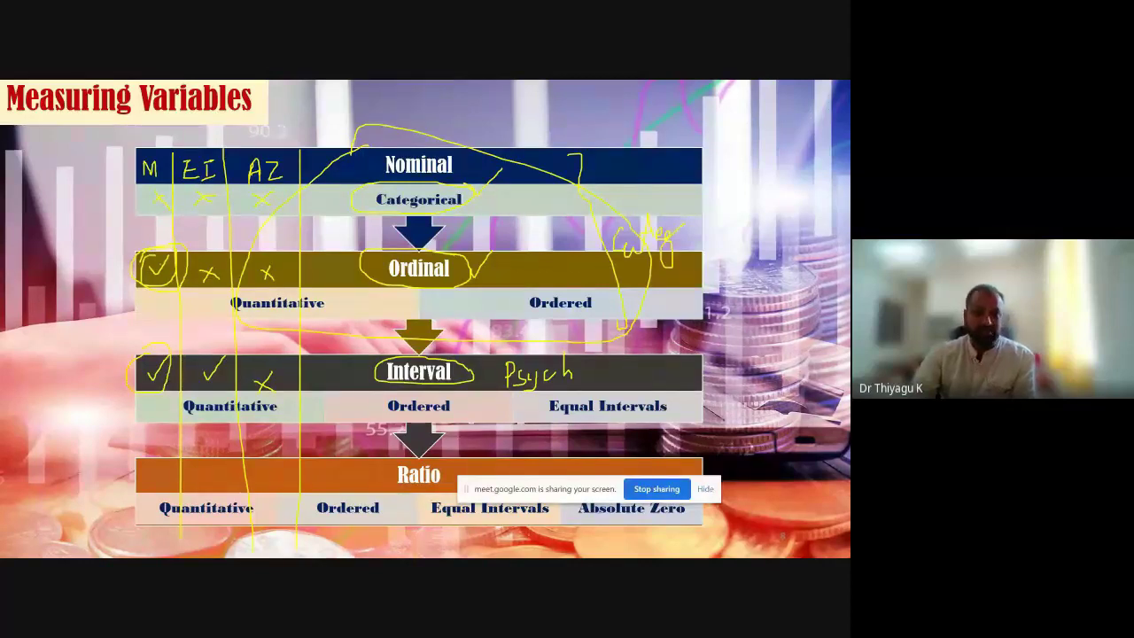
mouse_move(217, 354)
left_mouse_down()
mouse_move(194, 380)
mouse_move(214, 385)
left_mouse_up()
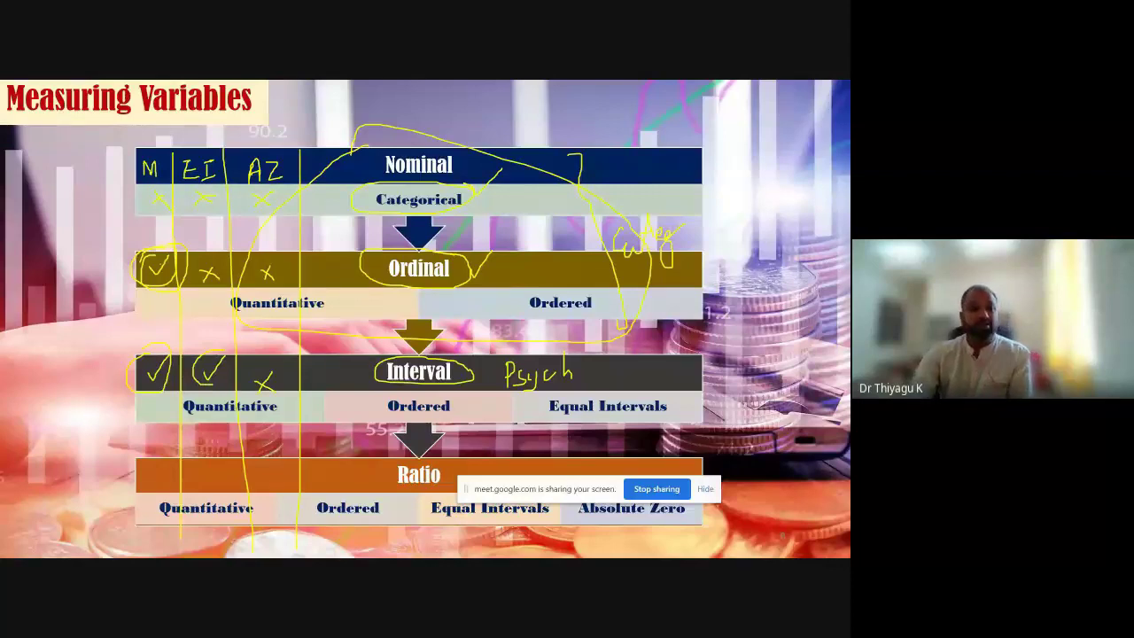
left_click_drag(225, 355, 216, 385)
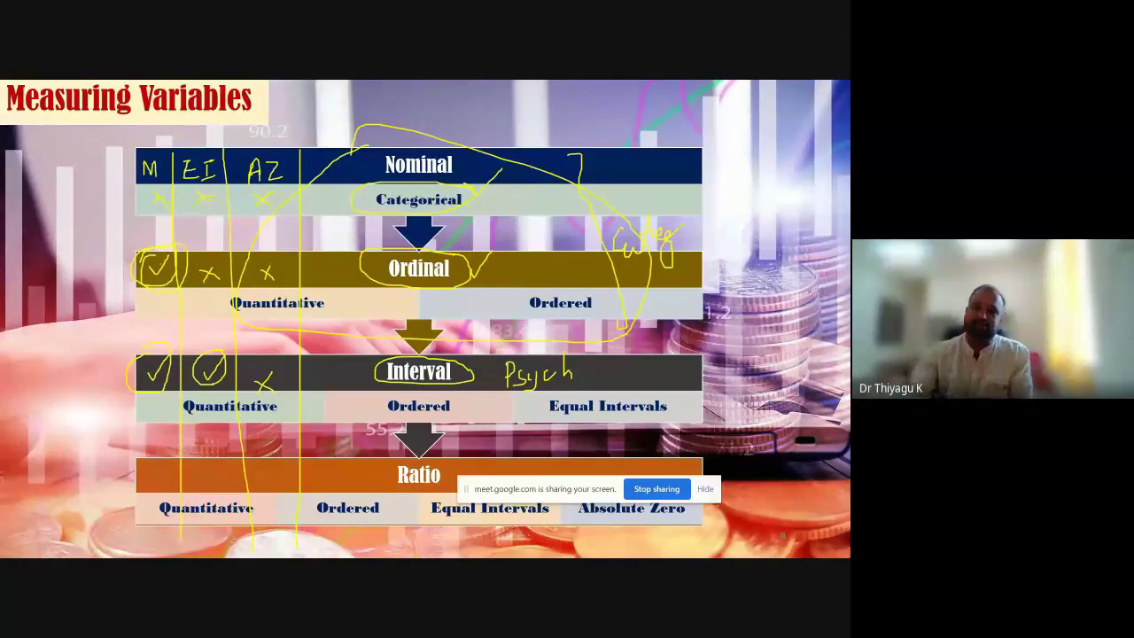
Circle Ratio, tick its M, EI and AZ columns, and circle the AZ tick.
mouse_move(432, 463)
left_mouse_down()
mouse_move(405, 463)
mouse_move(391, 480)
mouse_move(449, 471)
mouse_move(426, 458)
left_mouse_up()
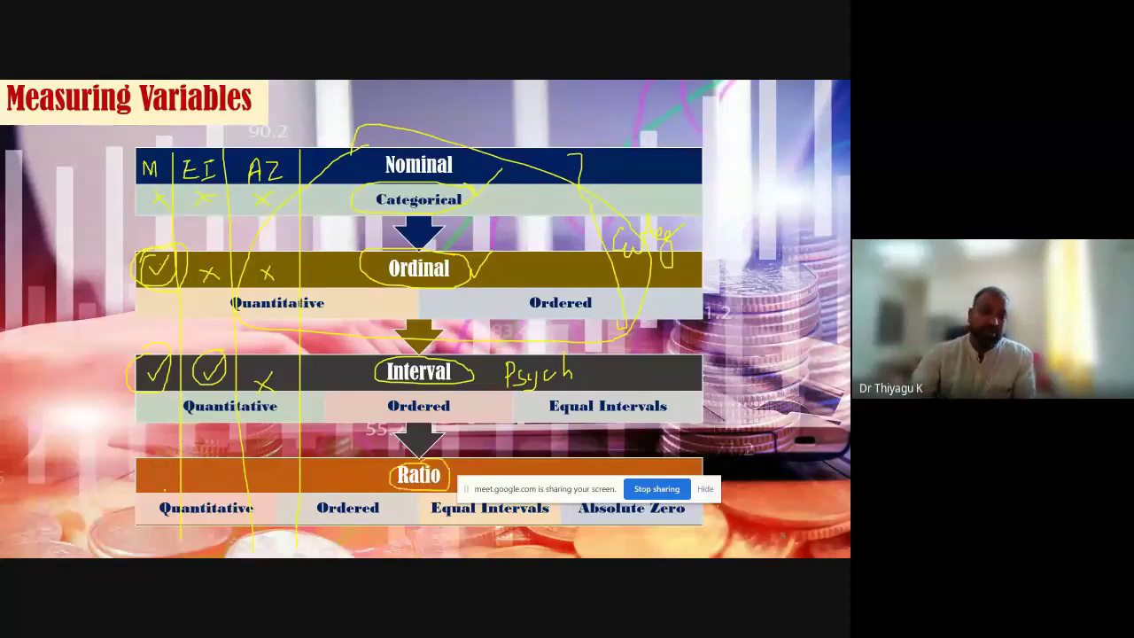
left_click_drag(159, 478, 291, 466)
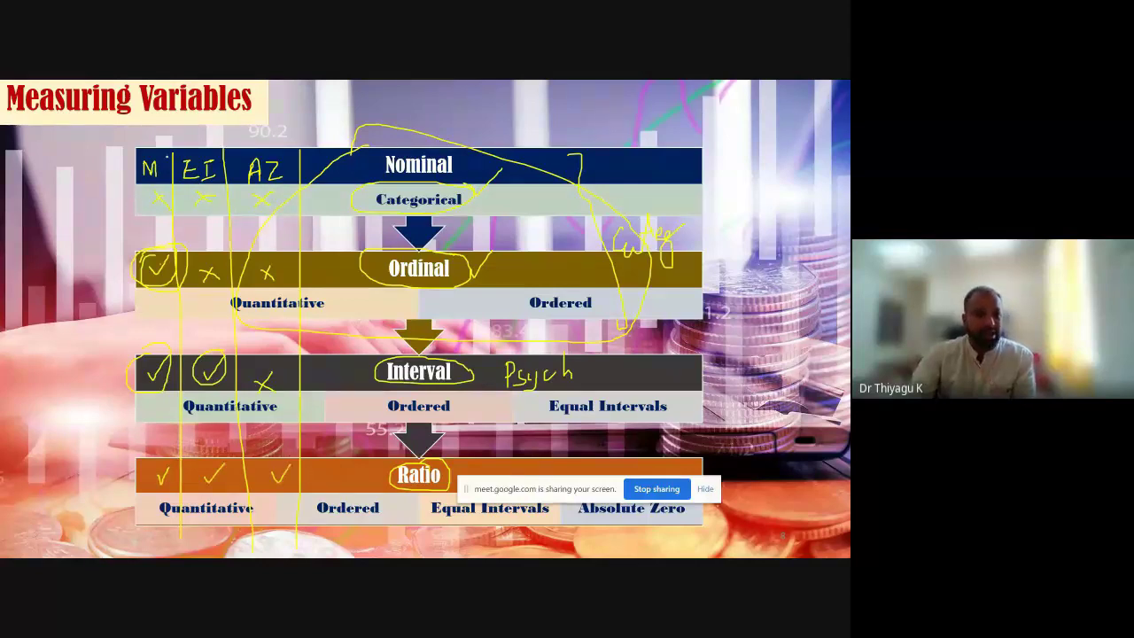
left_click_drag(156, 140, 292, 148)
mouse_move(284, 448)
left_mouse_down()
mouse_move(250, 473)
mouse_move(304, 480)
mouse_move(285, 445)
left_mouse_up()
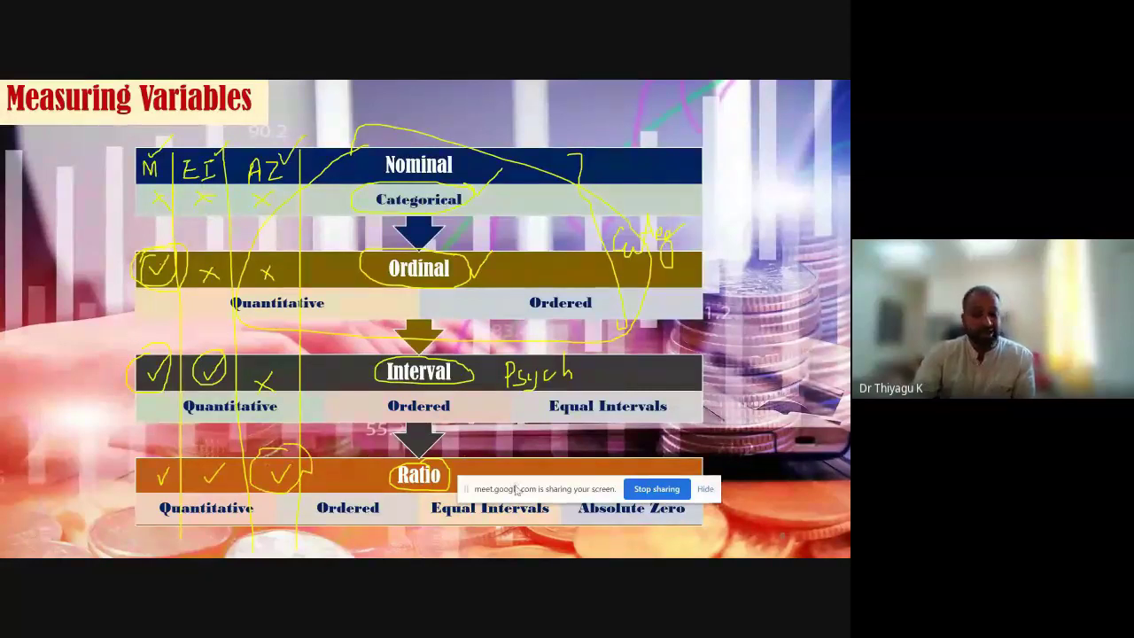
Circle the handwritten 'Psych' and write 'Physical' beside the Ratio label.
left_click_drag(531, 492, 543, 552)
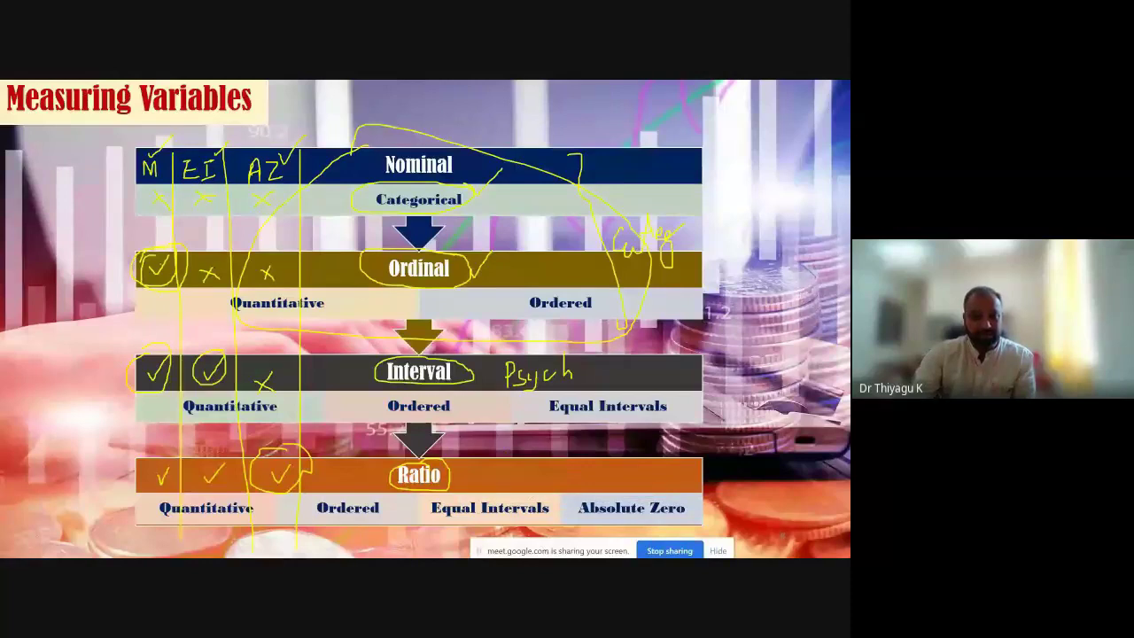
mouse_move(493, 358)
left_mouse_down()
mouse_move(579, 390)
mouse_move(513, 354)
left_mouse_up()
mouse_move(496, 470)
left_mouse_down()
mouse_move(498, 487)
mouse_move(579, 486)
mouse_move(506, 445)
mouse_move(496, 511)
mouse_move(574, 447)
left_mouse_up()
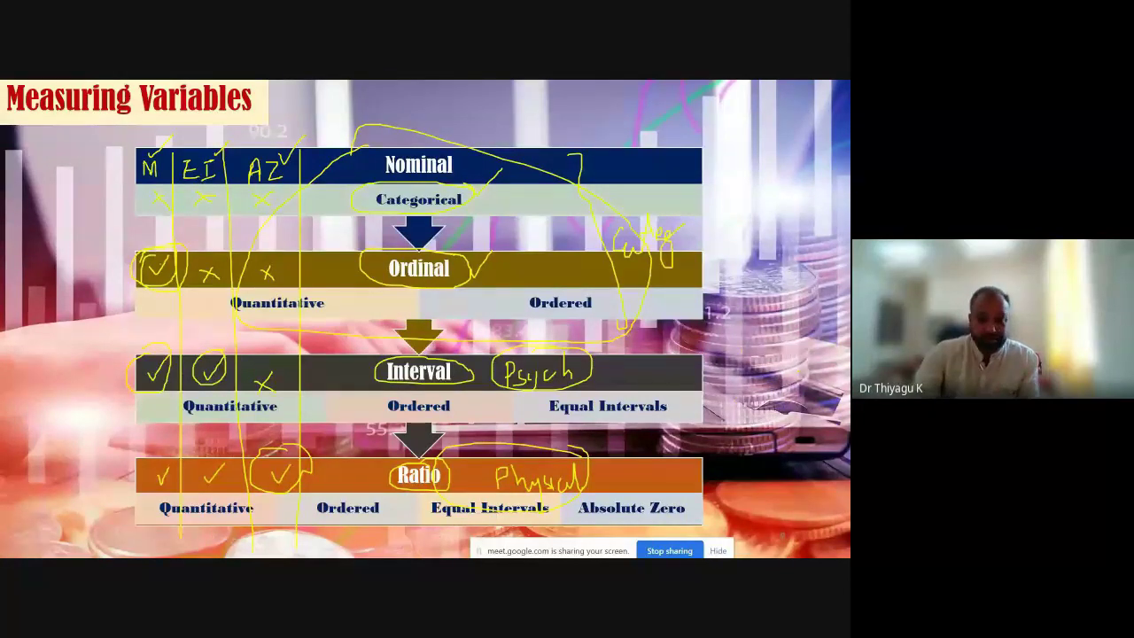
Bracket the Interval and Ratio rows on the right with a note, and draw a line down the left edge.
left_click_drag(671, 357, 703, 521)
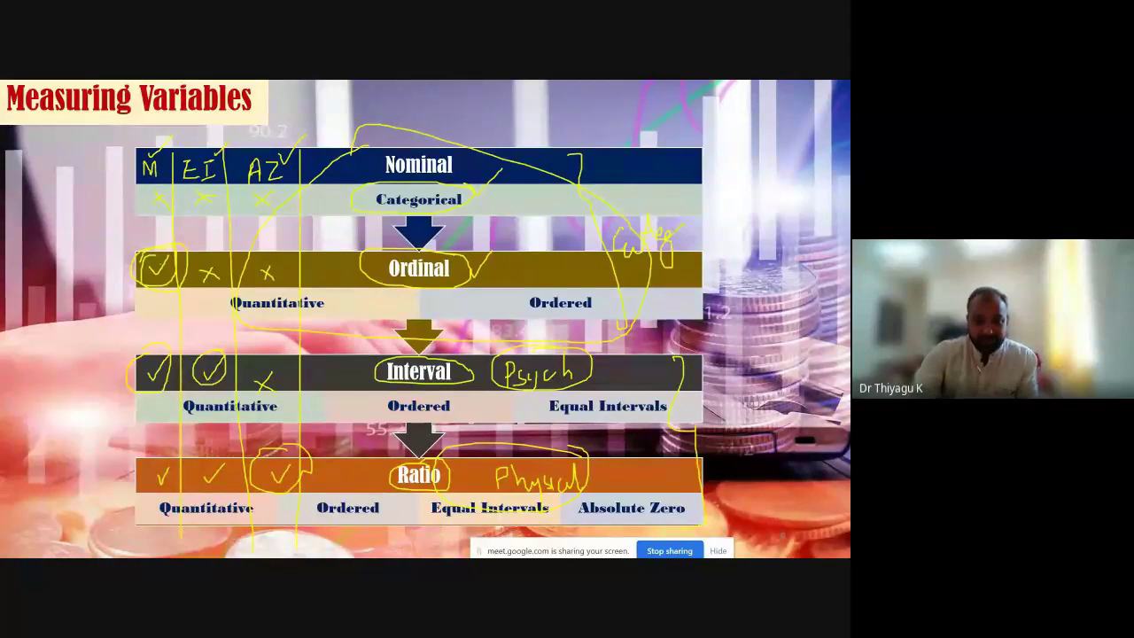
mouse_move(695, 425)
left_mouse_down()
mouse_move(745, 386)
mouse_move(758, 411)
left_mouse_up()
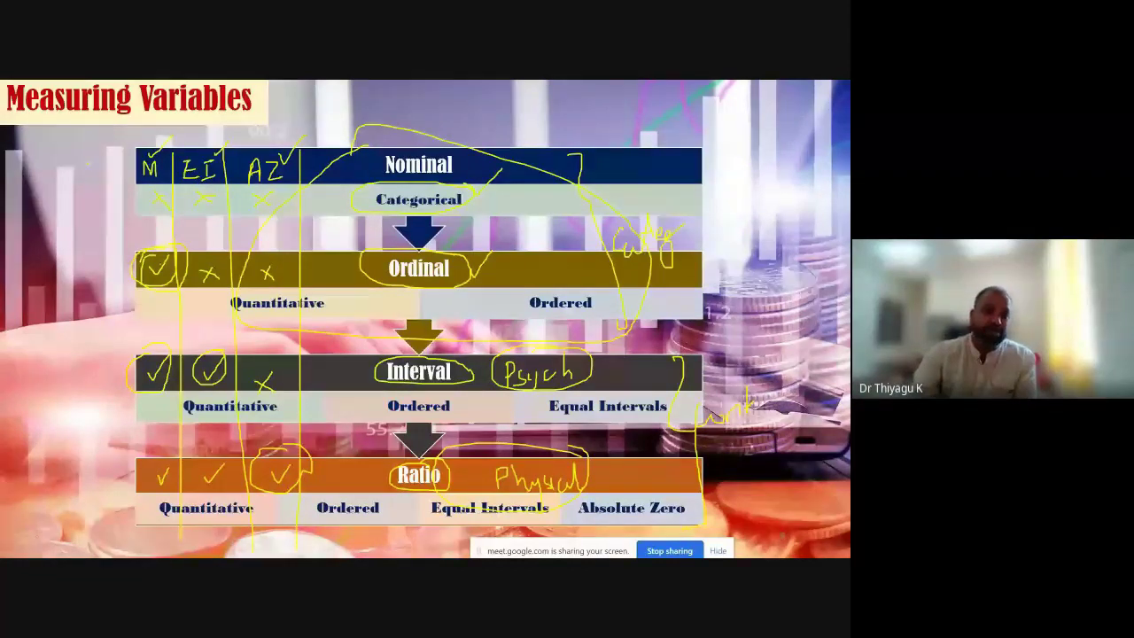
left_click_drag(105, 181, 115, 328)
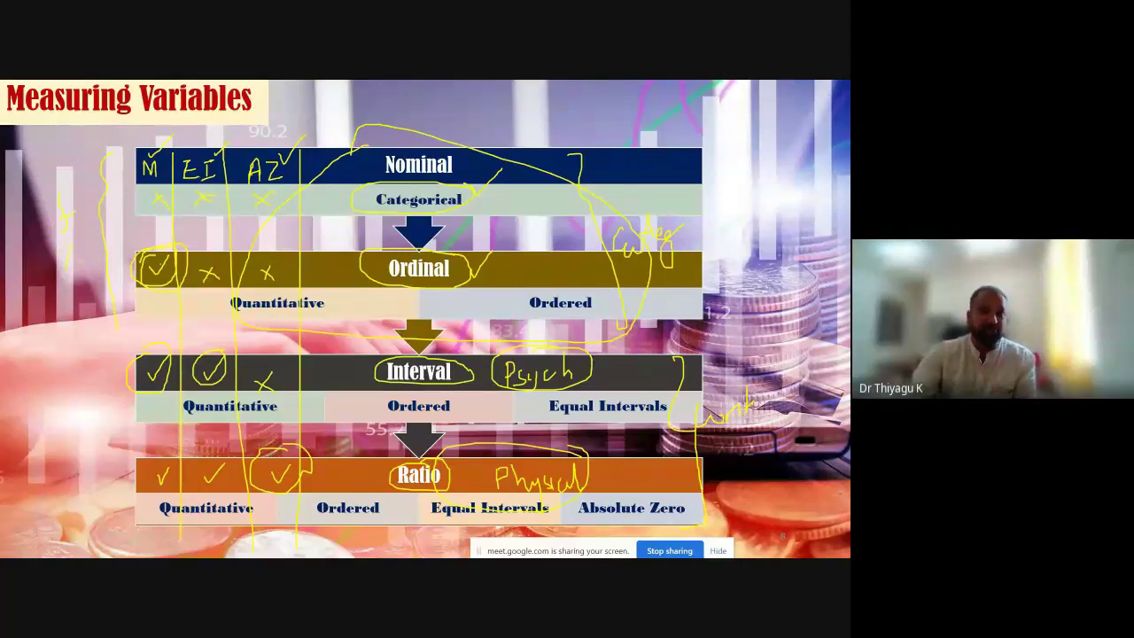
Add an oval, a loop, a long edge stroke and a bracket beside the Interval row in the left margin.
mouse_move(71, 186)
left_mouse_down()
mouse_move(51, 228)
mouse_move(88, 190)
left_mouse_up()
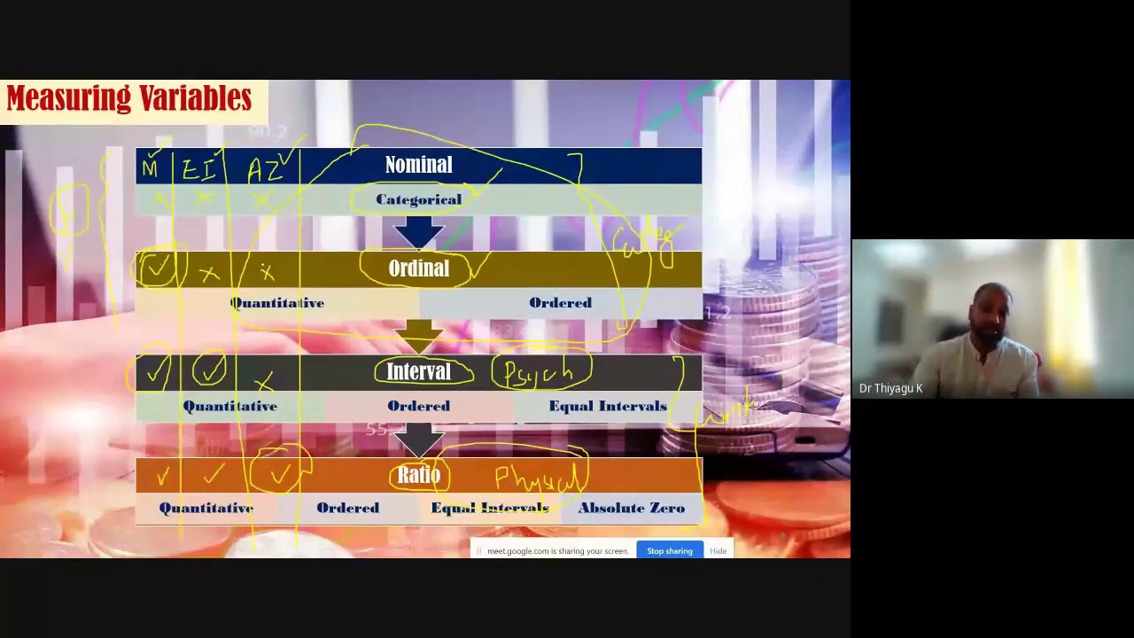
mouse_move(57, 240)
left_mouse_down()
mouse_move(43, 279)
mouse_move(64, 277)
left_mouse_up()
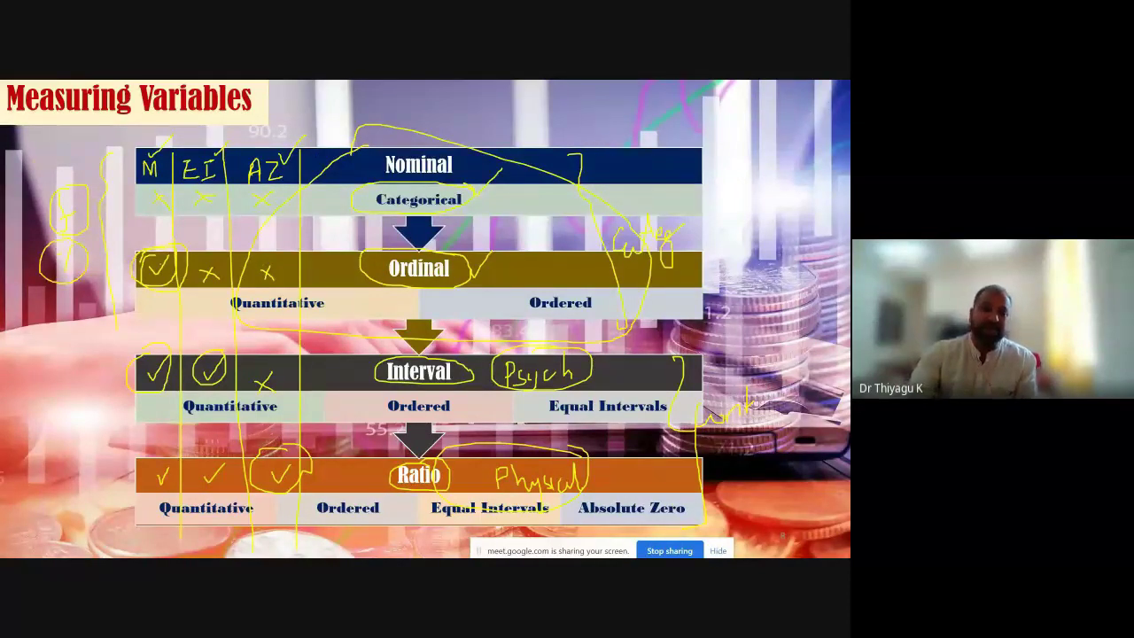
mouse_move(24, 157)
left_mouse_down()
mouse_move(13, 217)
mouse_move(27, 298)
mouse_move(62, 312)
left_mouse_up()
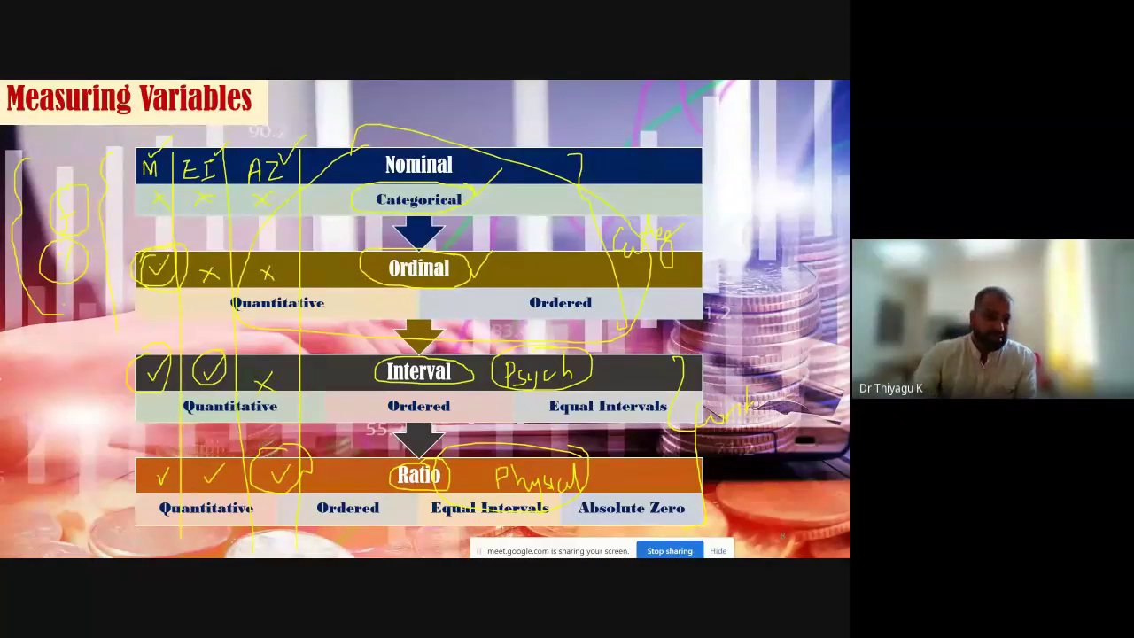
left_click_drag(97, 351, 95, 411)
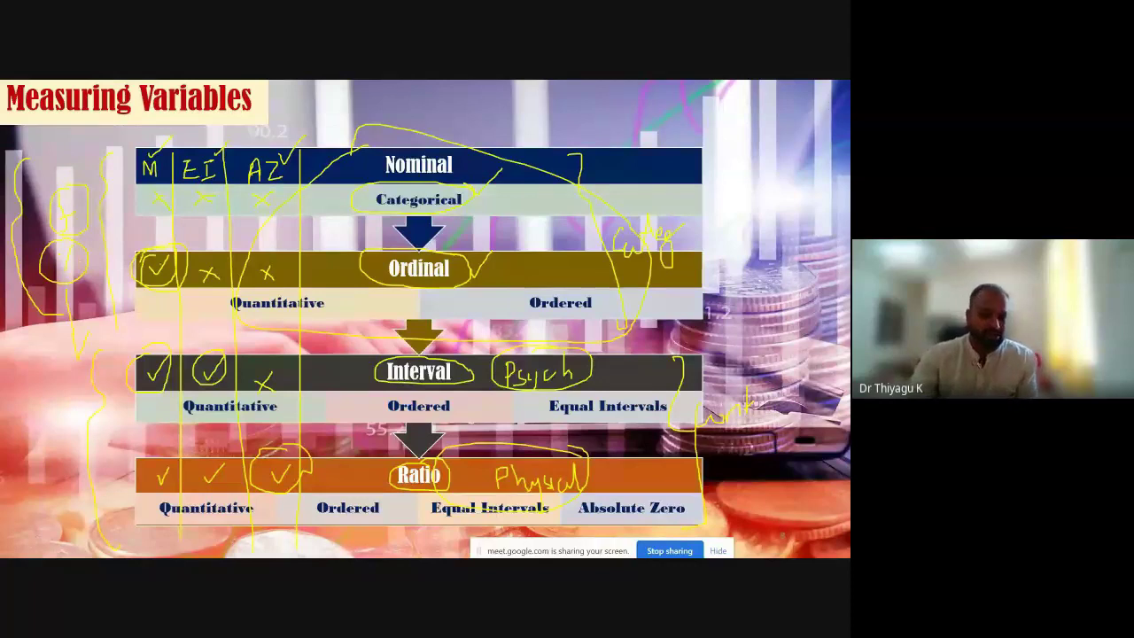
mouse_move(61, 540)
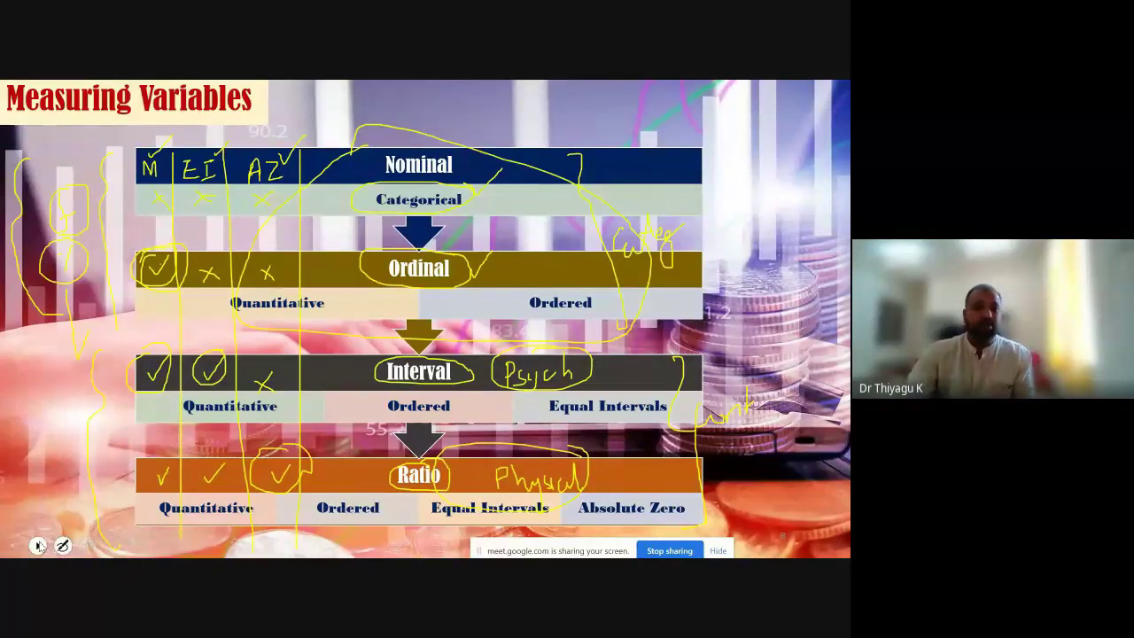
left_click(38, 545)
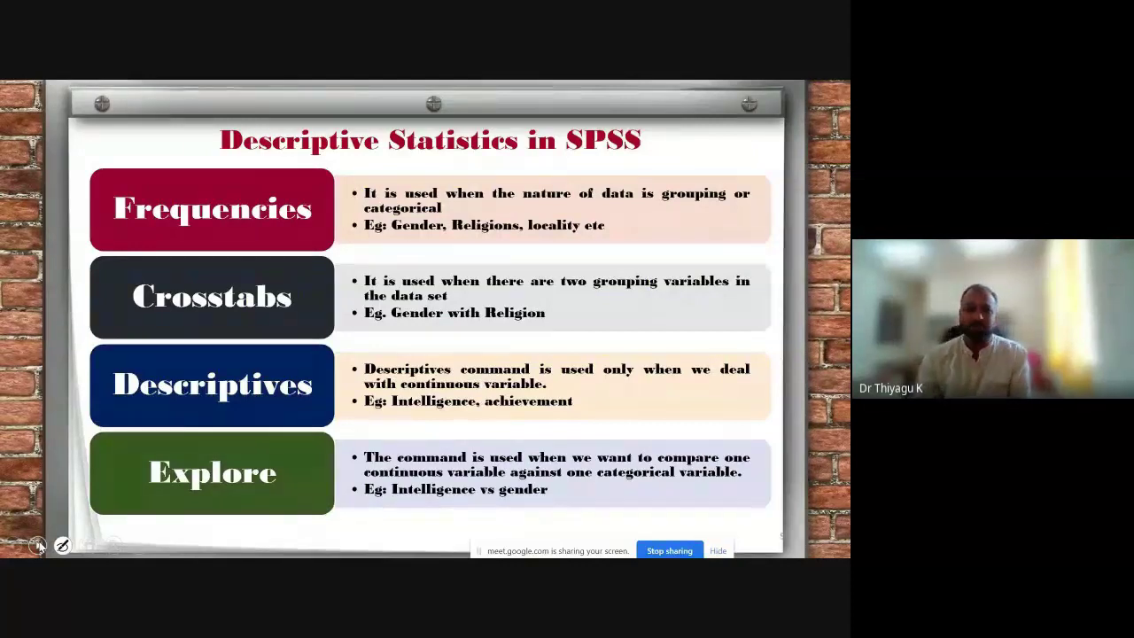
left_click(38, 545)
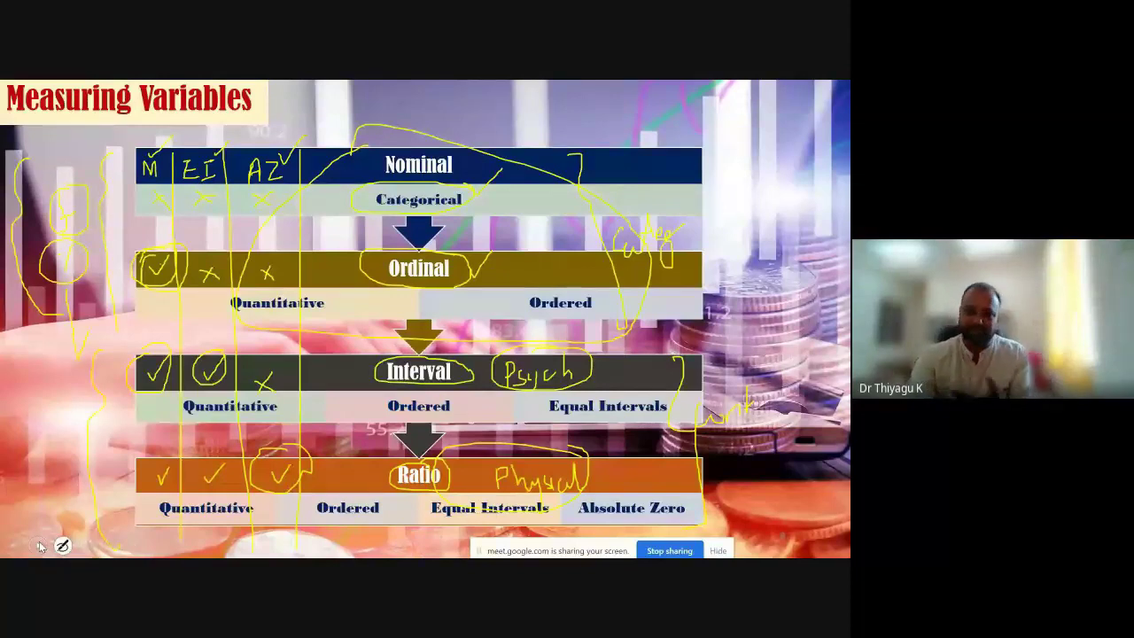
Advance the slideshow one slide to Descriptive Statistics in SPSS.
key("Right")
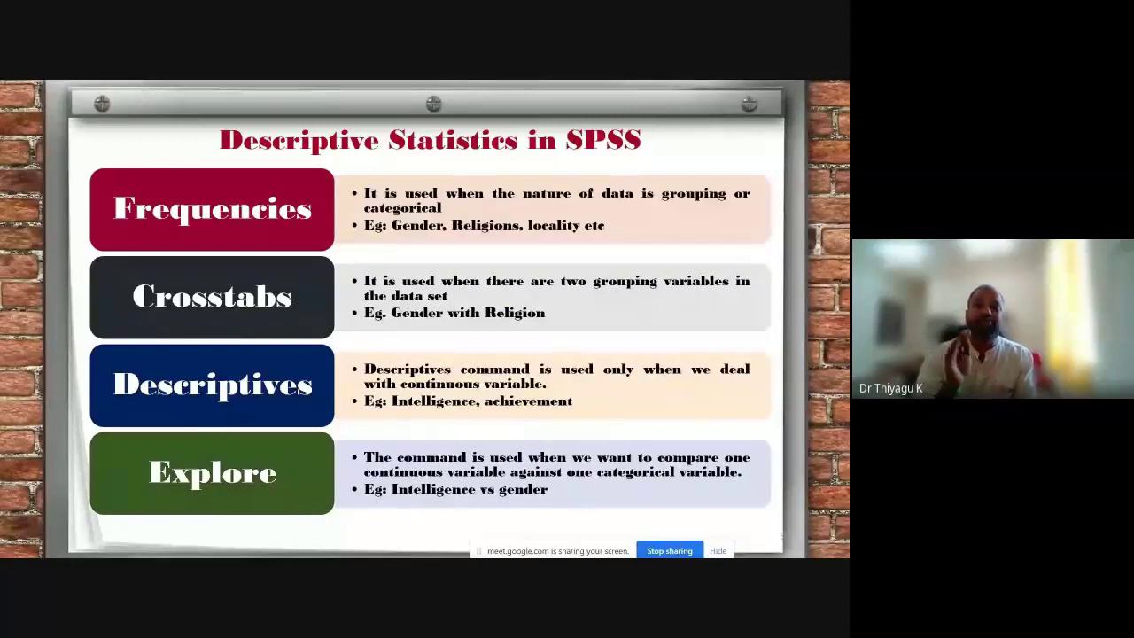
Step forward and back to the Descriptive Statistics in SPSS slide, then select the Pen annotation tool.
mouse_move(37, 546)
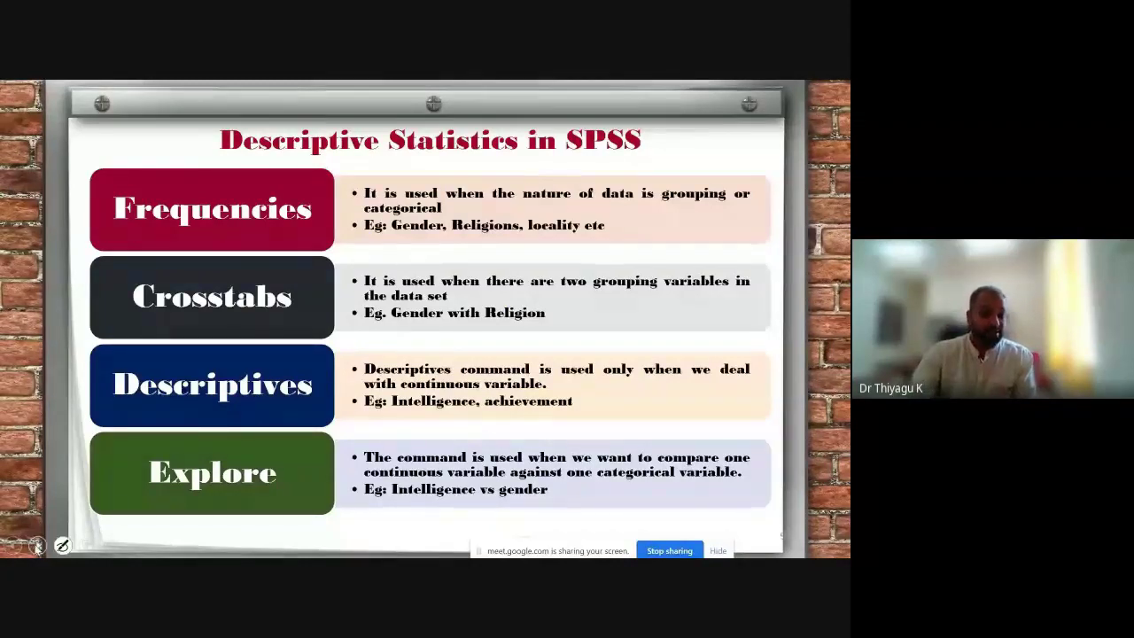
left_click(37, 546)
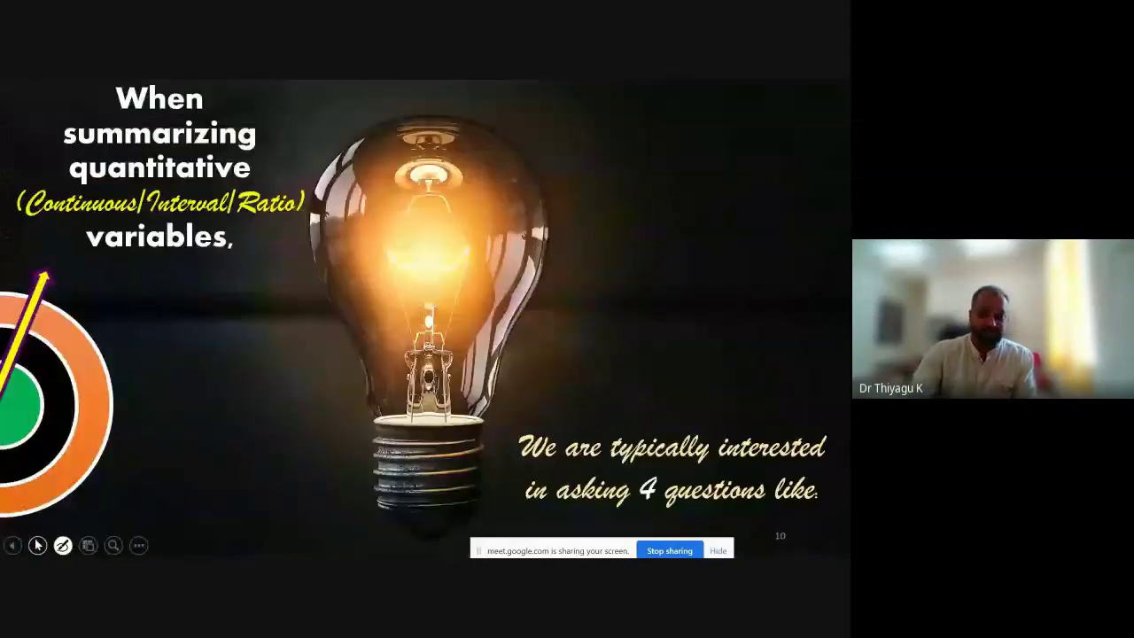
left_click(37, 546)
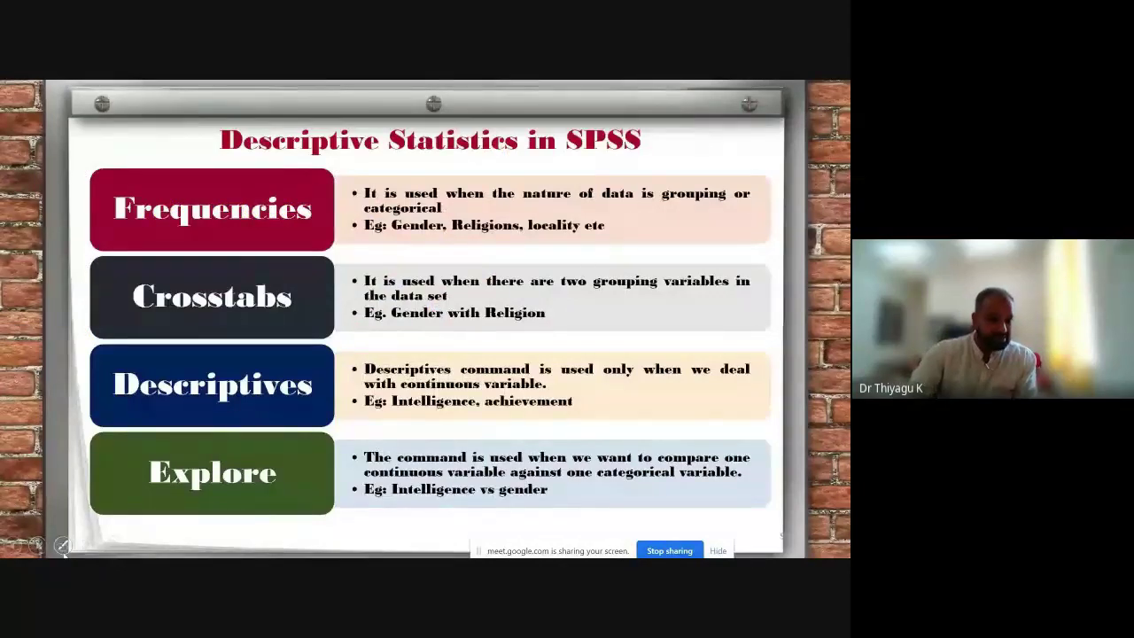
left_click(62, 544)
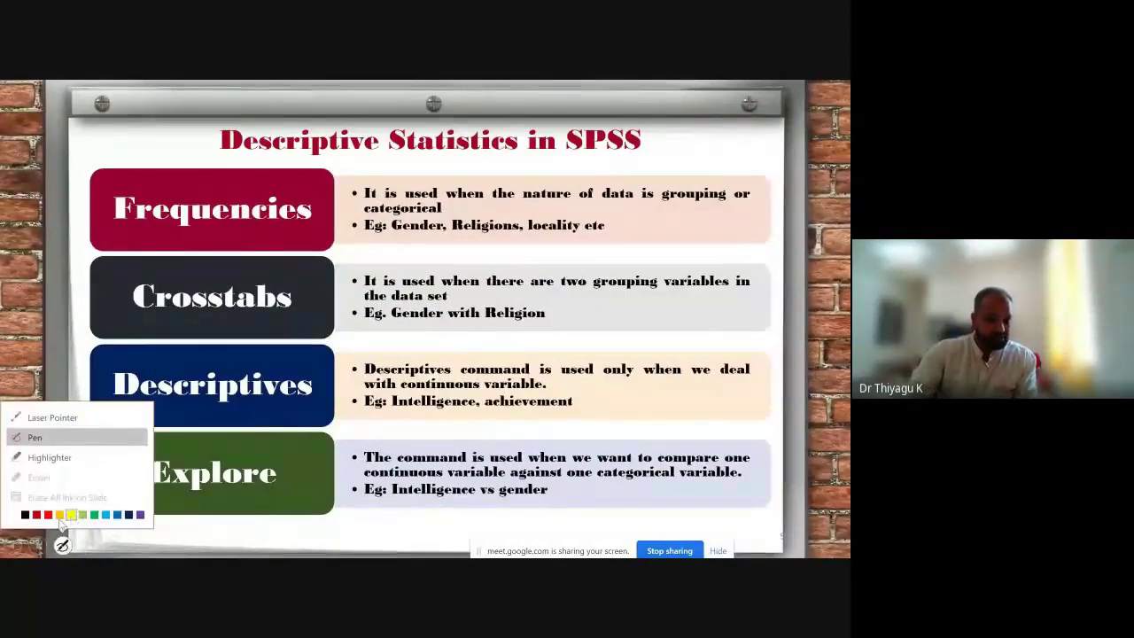
left_click(60, 515)
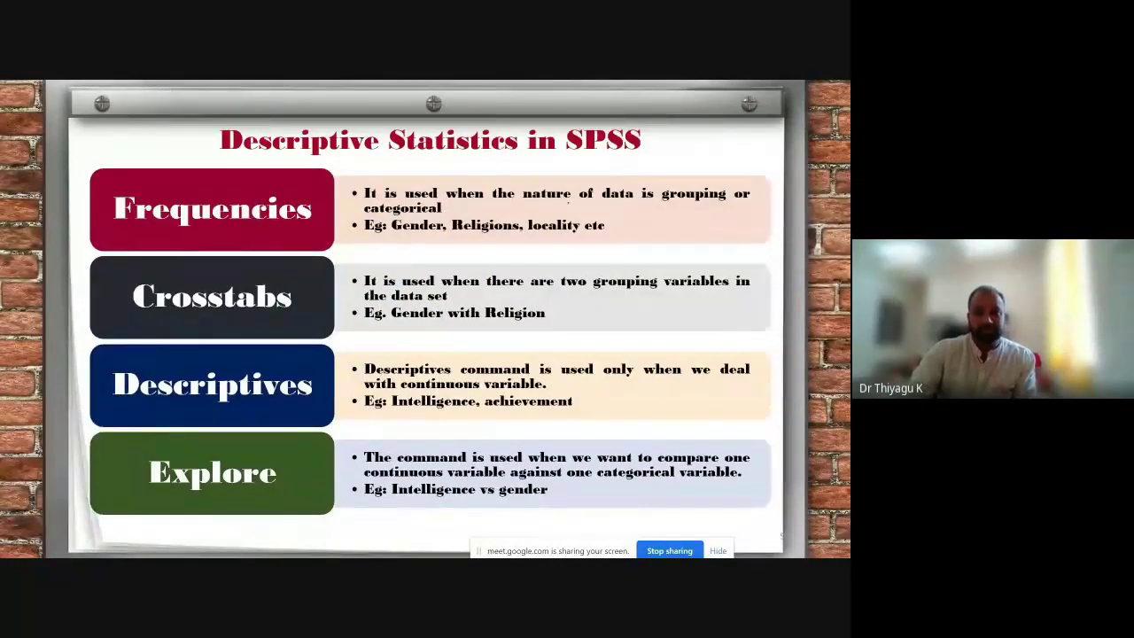
In red ink, strike through 'It is used', circle 'categorical', and circle the Crosstabs label.
left_click_drag(364, 214, 441, 214)
mouse_move(364, 192)
left_mouse_down()
mouse_move(447, 211)
mouse_move(321, 208)
left_mouse_up()
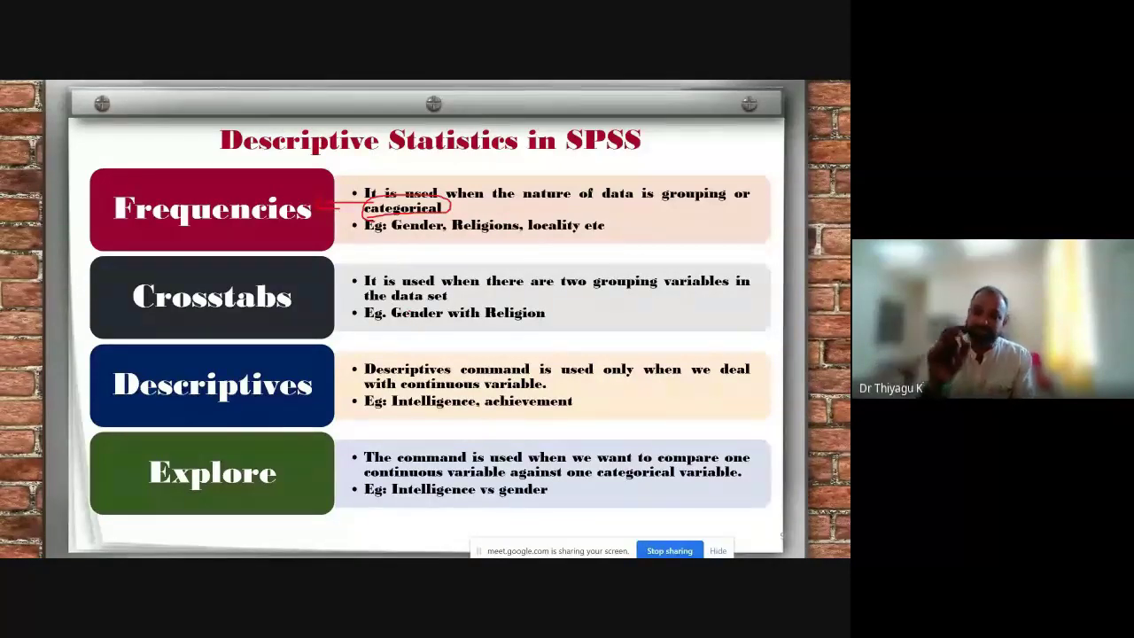
mouse_move(276, 274)
left_mouse_down()
mouse_move(159, 273)
mouse_move(126, 317)
mouse_move(268, 312)
mouse_move(287, 295)
left_mouse_up()
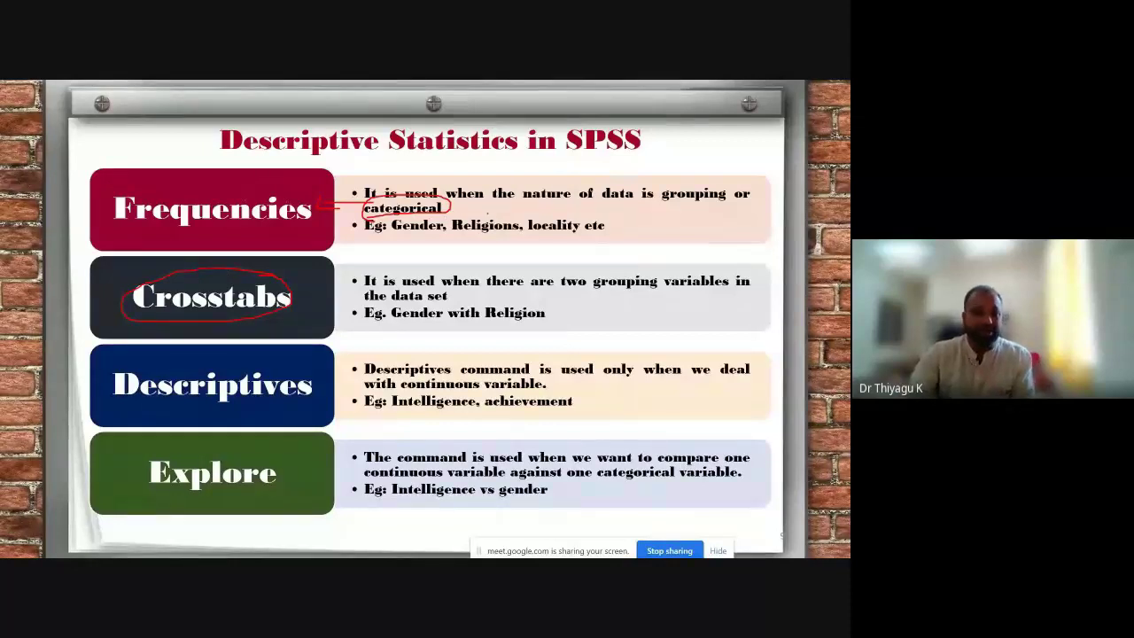
Underline 'grouping', circle 'two grouping variables', link Crosstabs to its description, and circle Descriptives.
left_click_drag(646, 204, 701, 202)
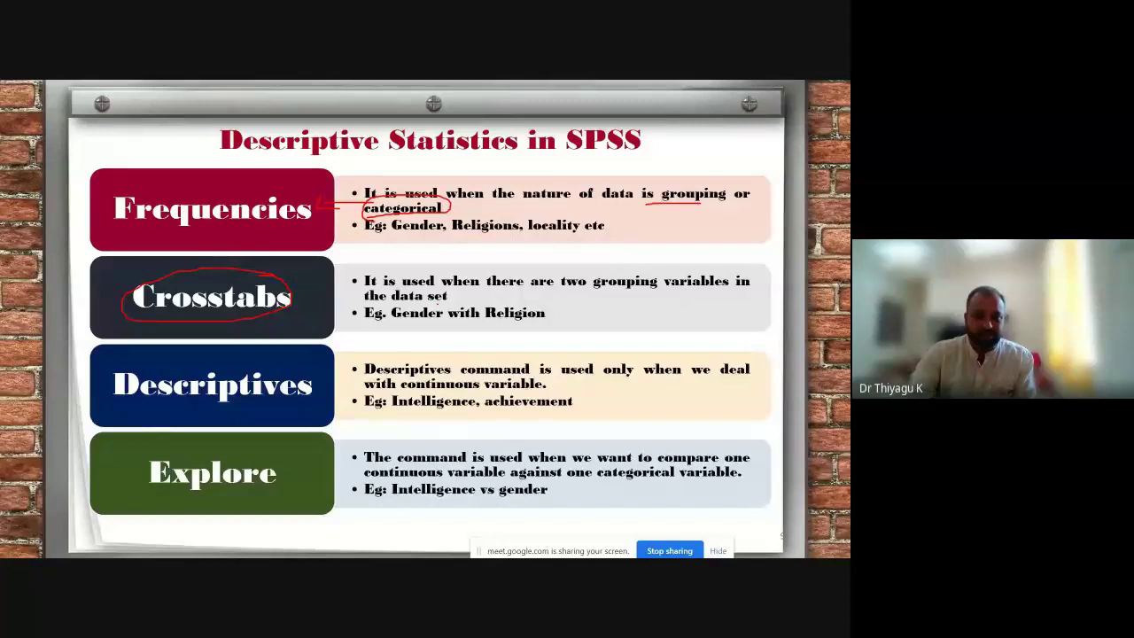
mouse_move(639, 258)
left_mouse_down()
mouse_move(577, 258)
mouse_move(586, 300)
mouse_move(724, 289)
mouse_move(678, 258)
mouse_move(625, 258)
left_mouse_up()
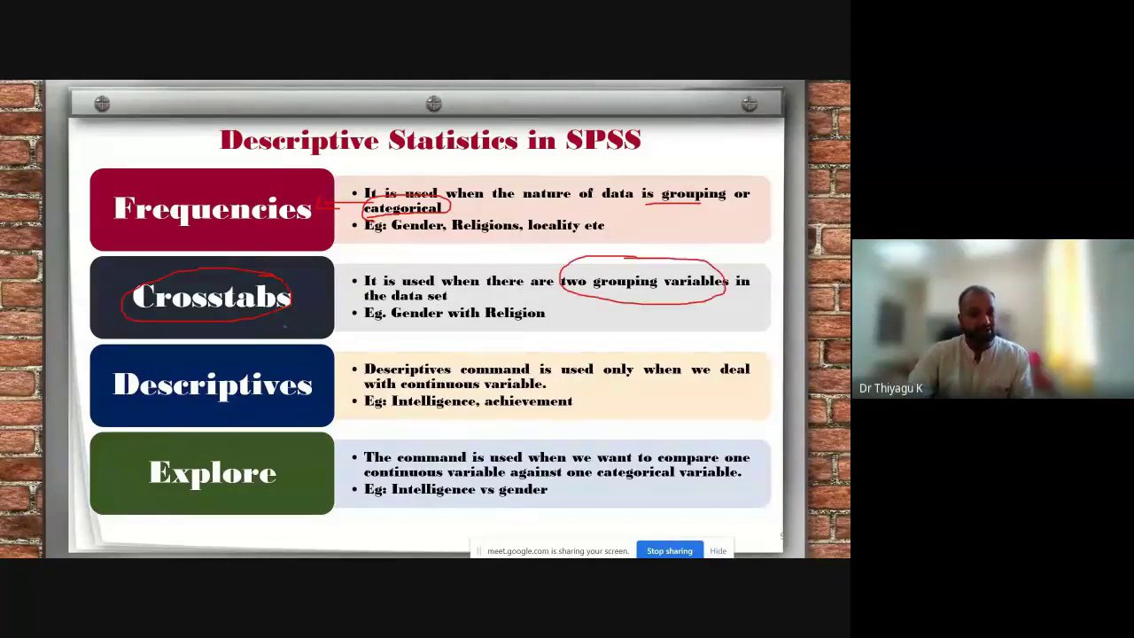
left_click_drag(297, 299, 327, 260)
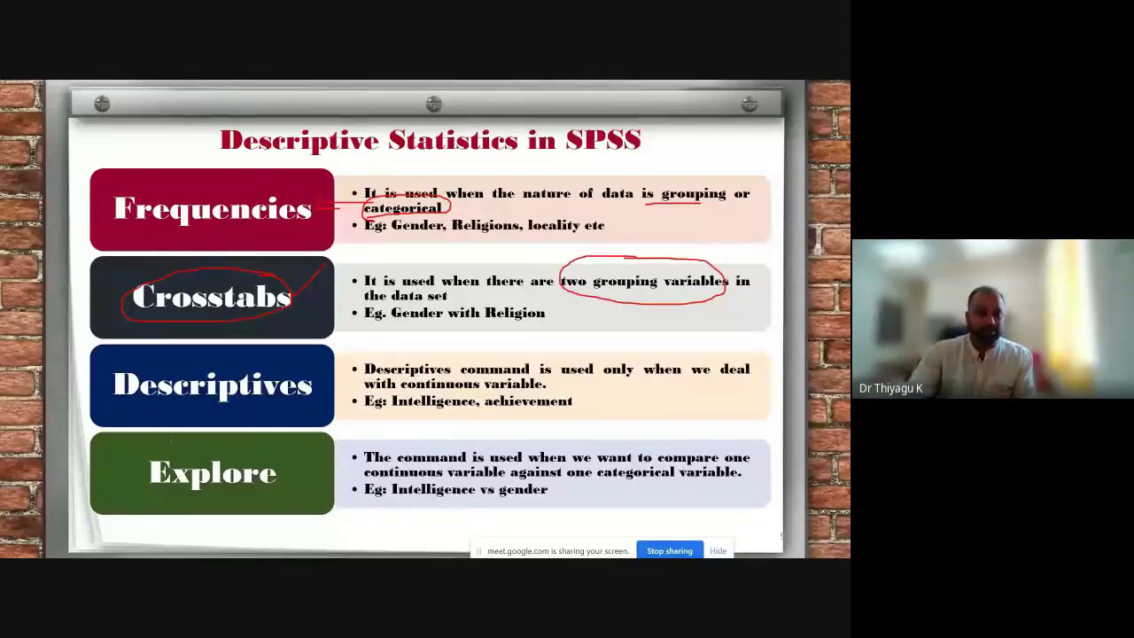
mouse_move(186, 354)
left_mouse_down()
mouse_move(168, 420)
mouse_move(297, 413)
mouse_move(239, 363)
mouse_move(138, 363)
left_mouse_up()
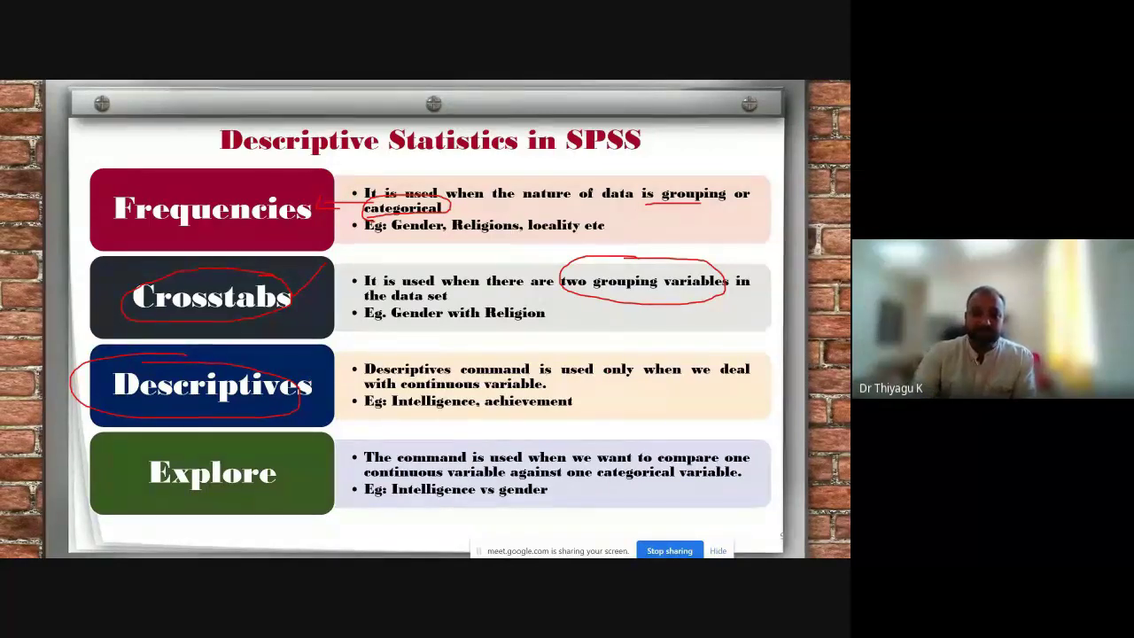
Circle 'continuous variable' in the Descriptives text and circle the Explore label in red.
mouse_move(409, 376)
left_mouse_down()
mouse_move(529, 376)
mouse_move(461, 402)
mouse_move(551, 383)
mouse_move(496, 368)
left_mouse_up()
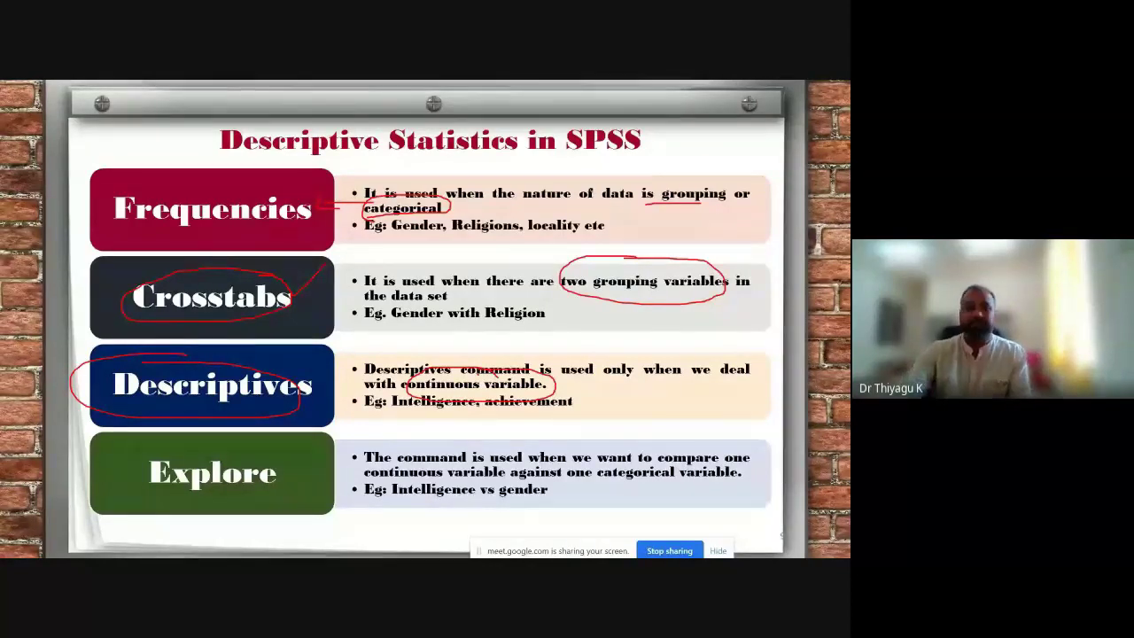
left_click_drag(134, 472, 217, 453)
left_click_drag(285, 501, 262, 456)
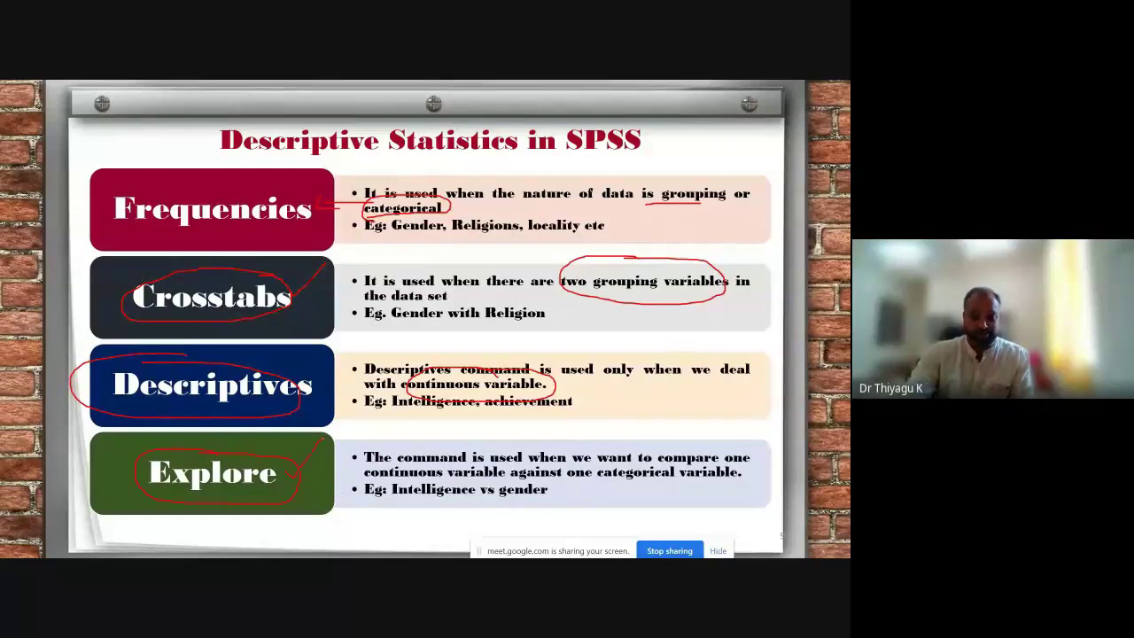
Underline 'one categorical variable' and 'continuous variable against', and tick beside Crosstabs.
left_click_drag(567, 480, 710, 479)
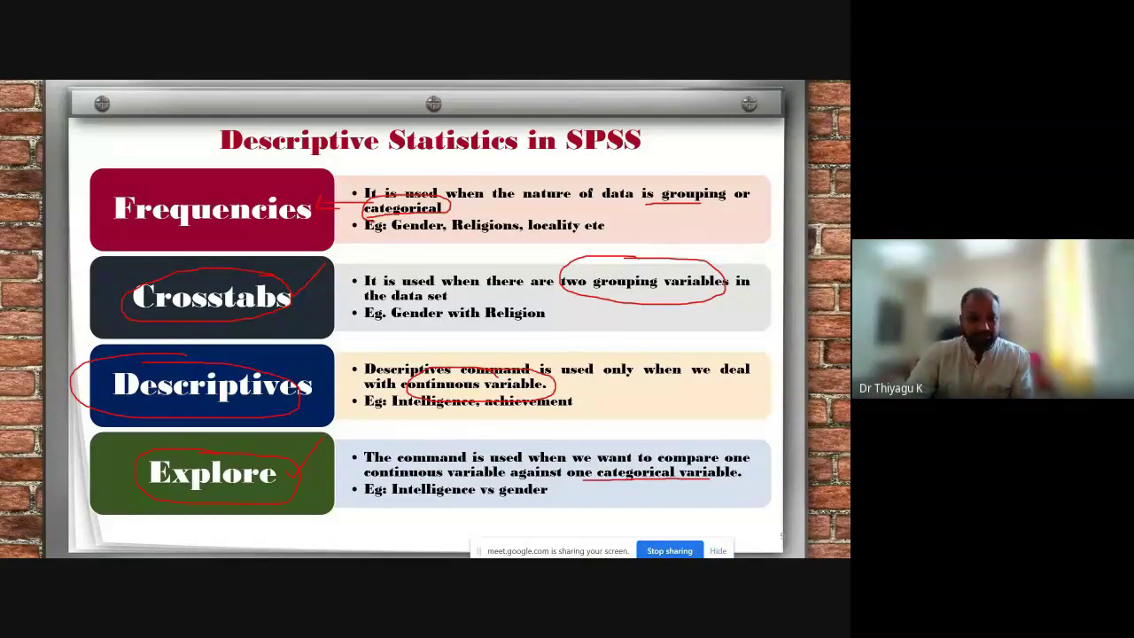
left_click_drag(364, 479, 498, 480)
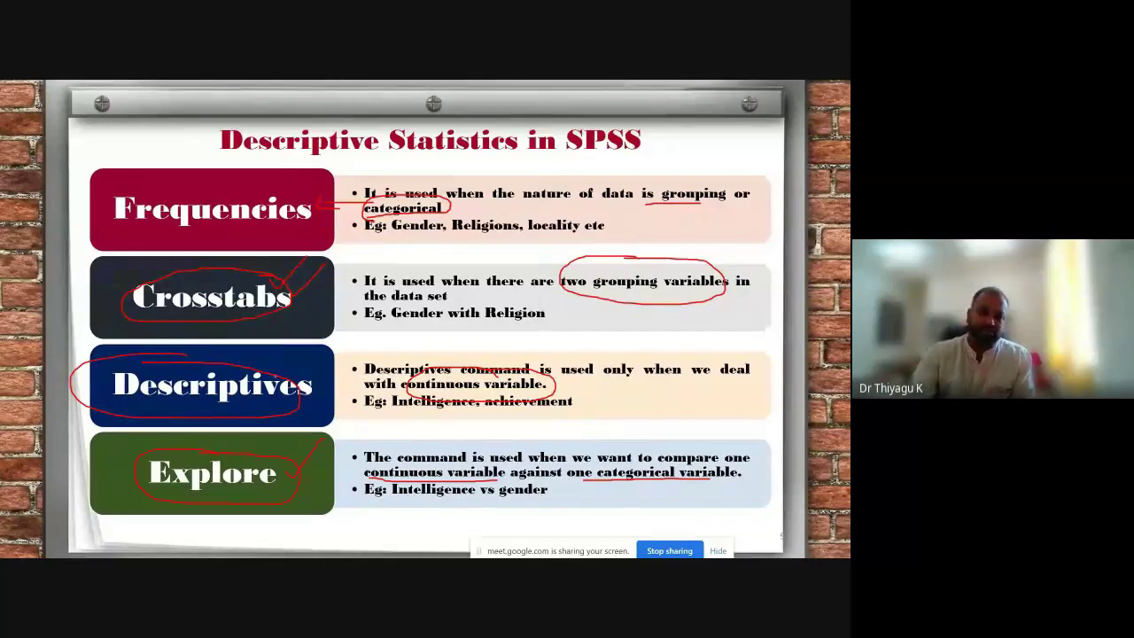
left_click_drag(301, 365, 315, 354)
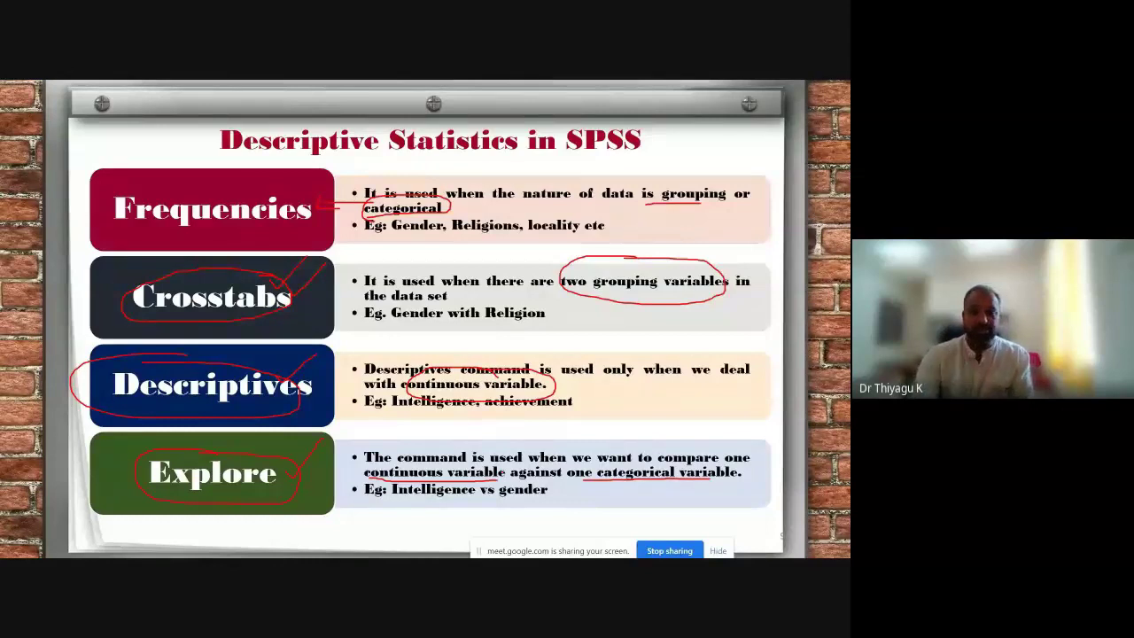
Advance past the light bulb slide to slide 11, 'What is the center of the data?' (Mean & Median).
key("Right")
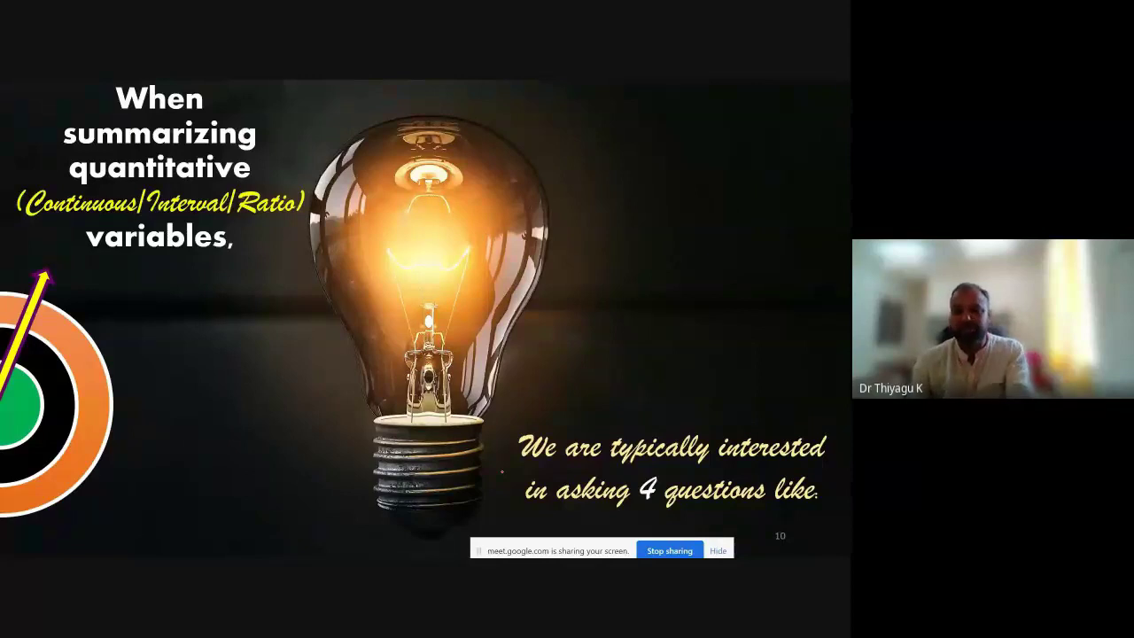
key("Right")
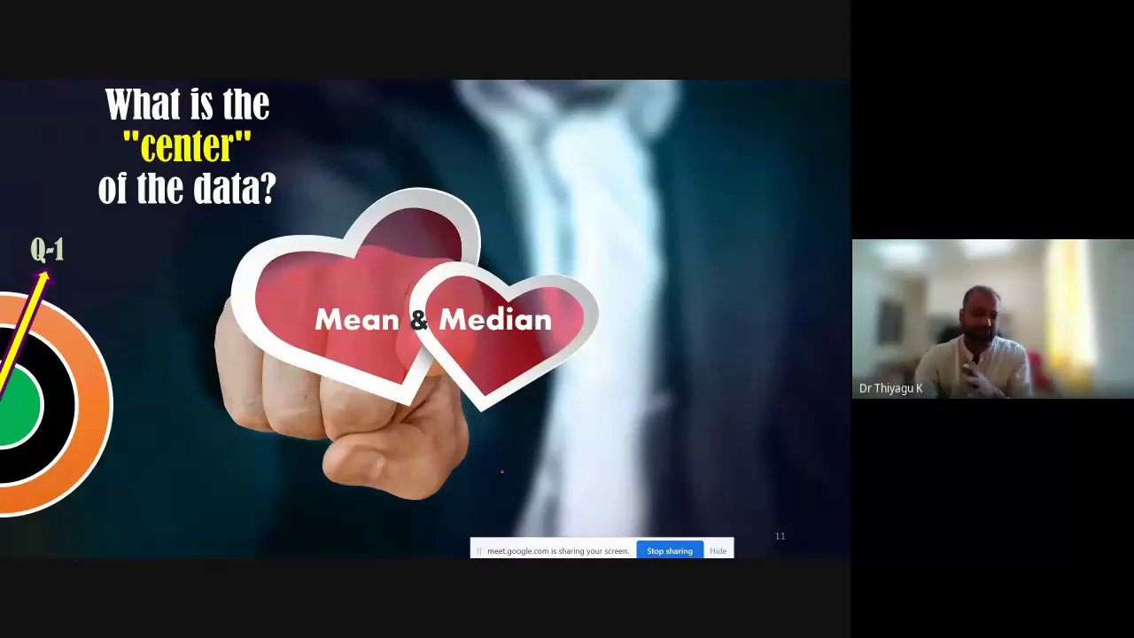
Step past the spread and extremes slides to slide 14 on distribution shape (Skewness, Kurtosis).
key("Right")
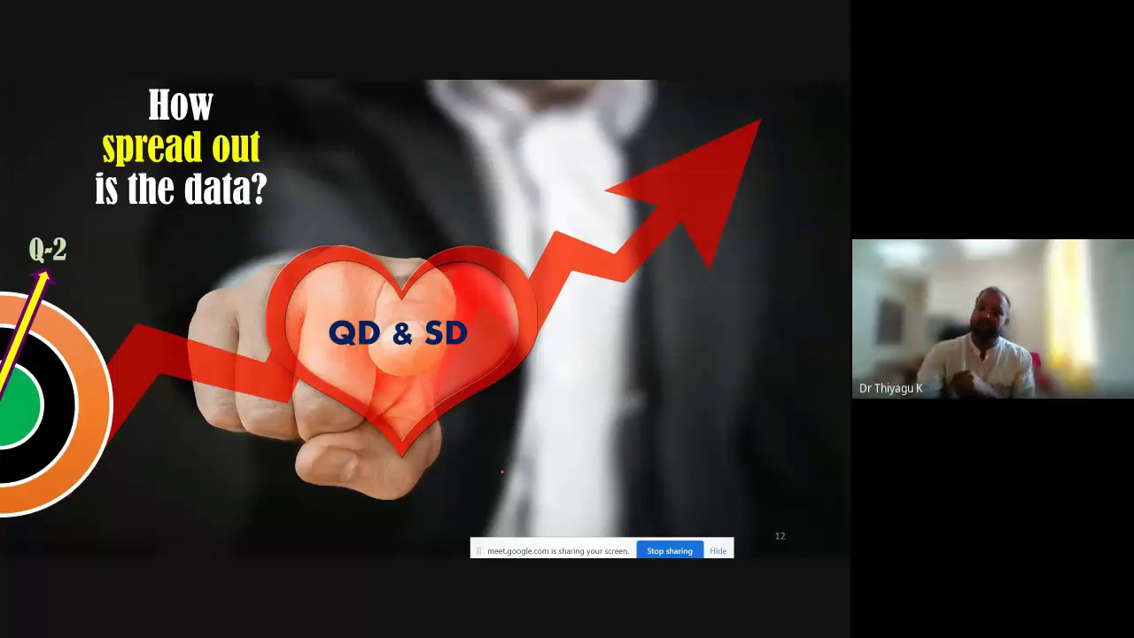
key("Right")
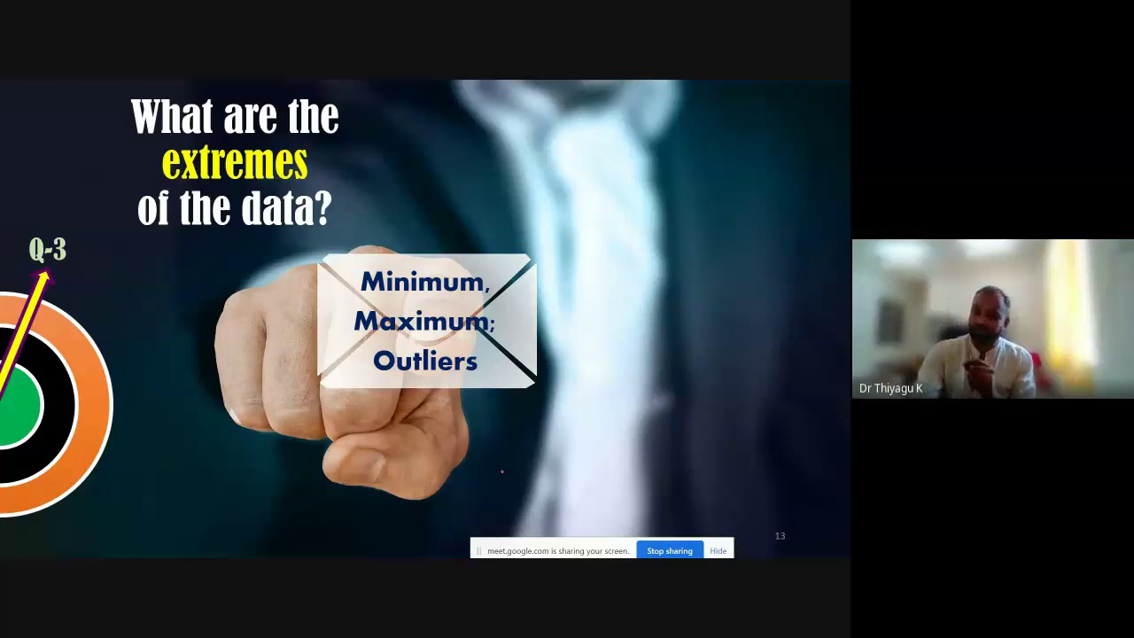
key("Right")
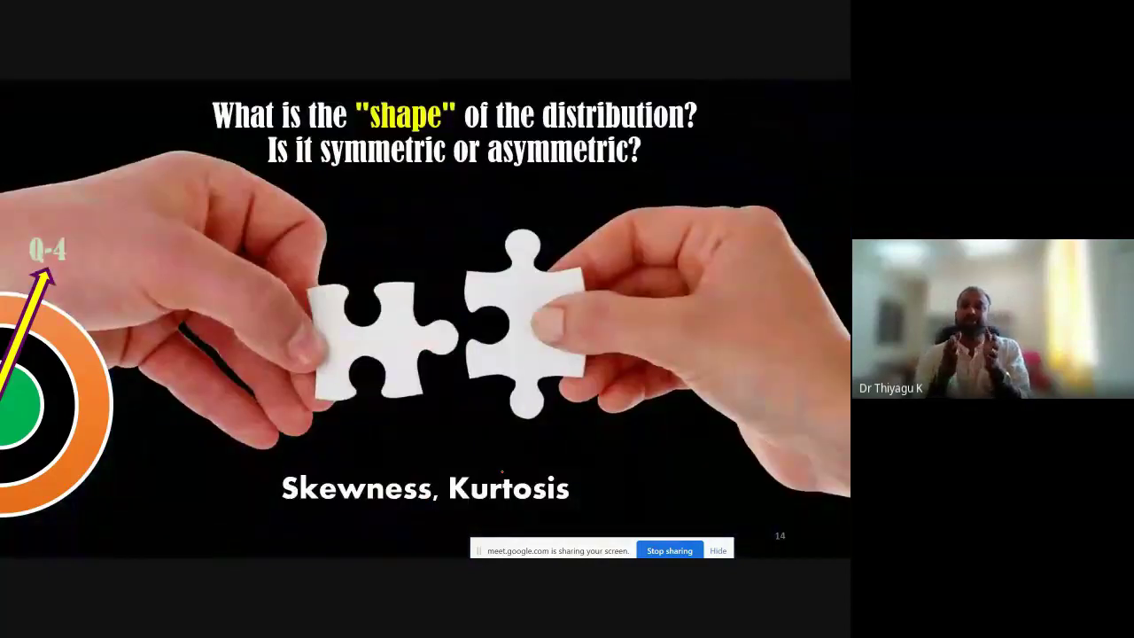
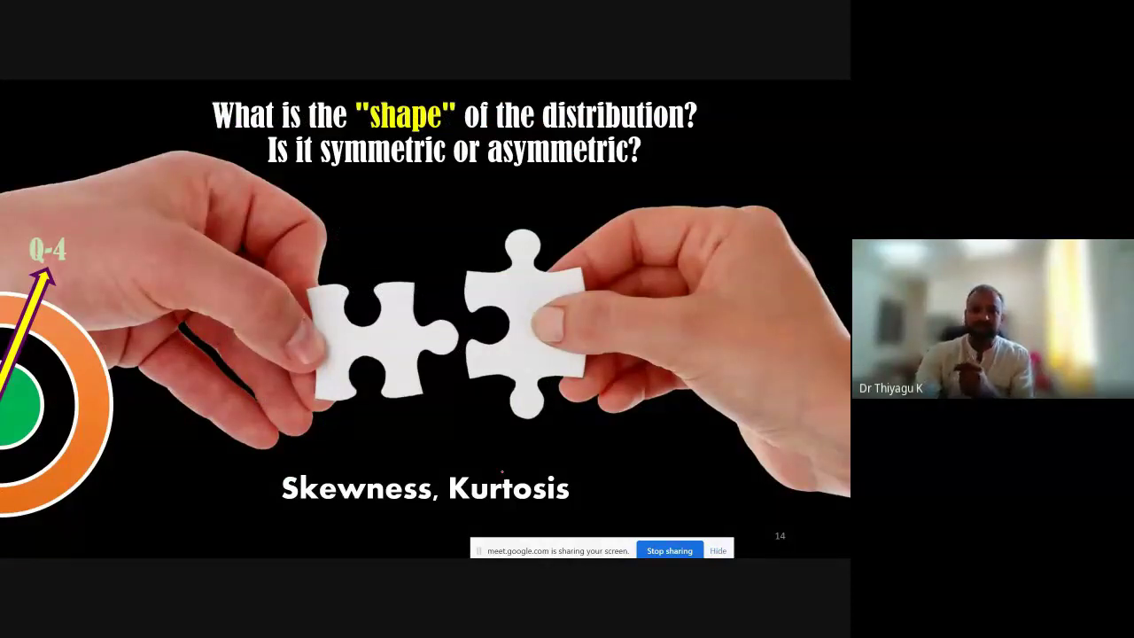
Advance the slideshow through Measures of Central Tendency and Variability toward the shape-of-distribution slide.
key("Right")
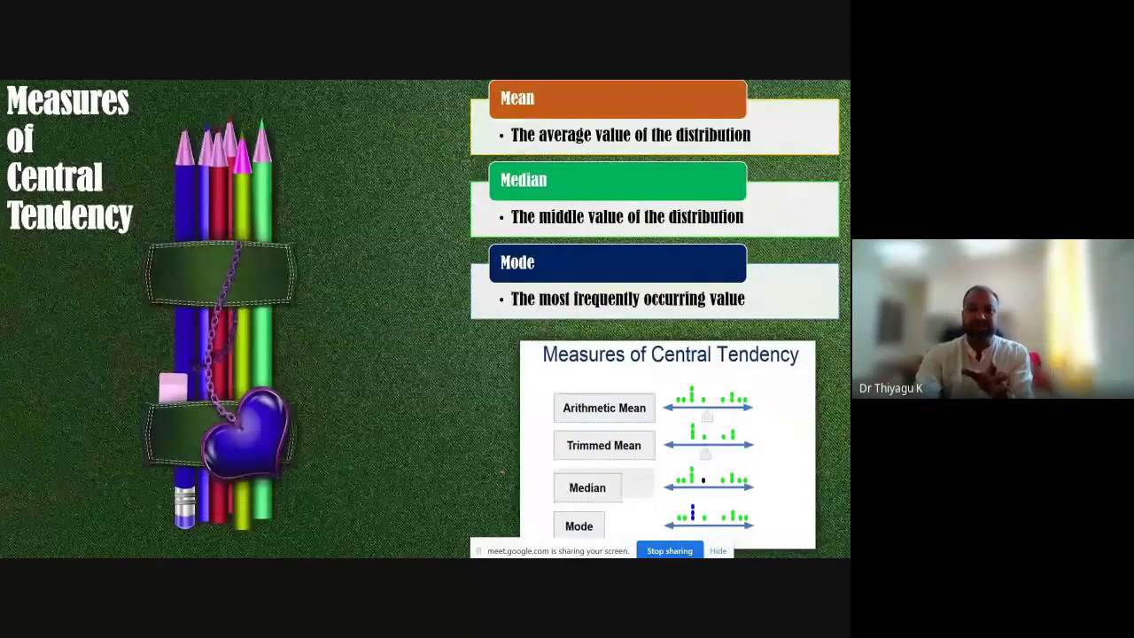
key("Right")
key("Left")
key("Right")
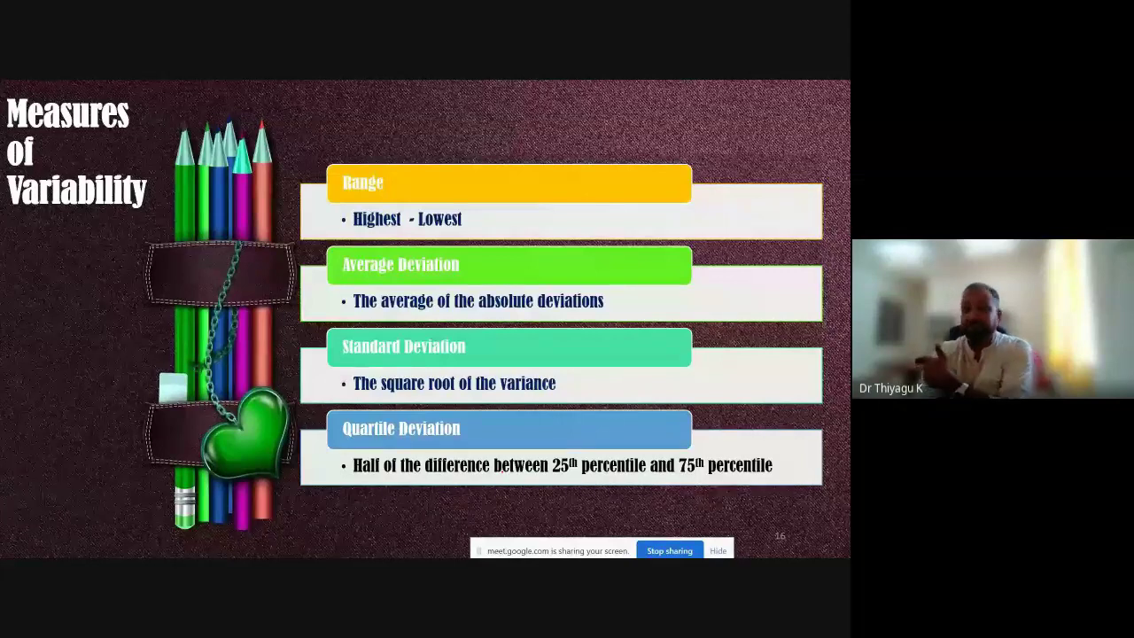
key("Right")
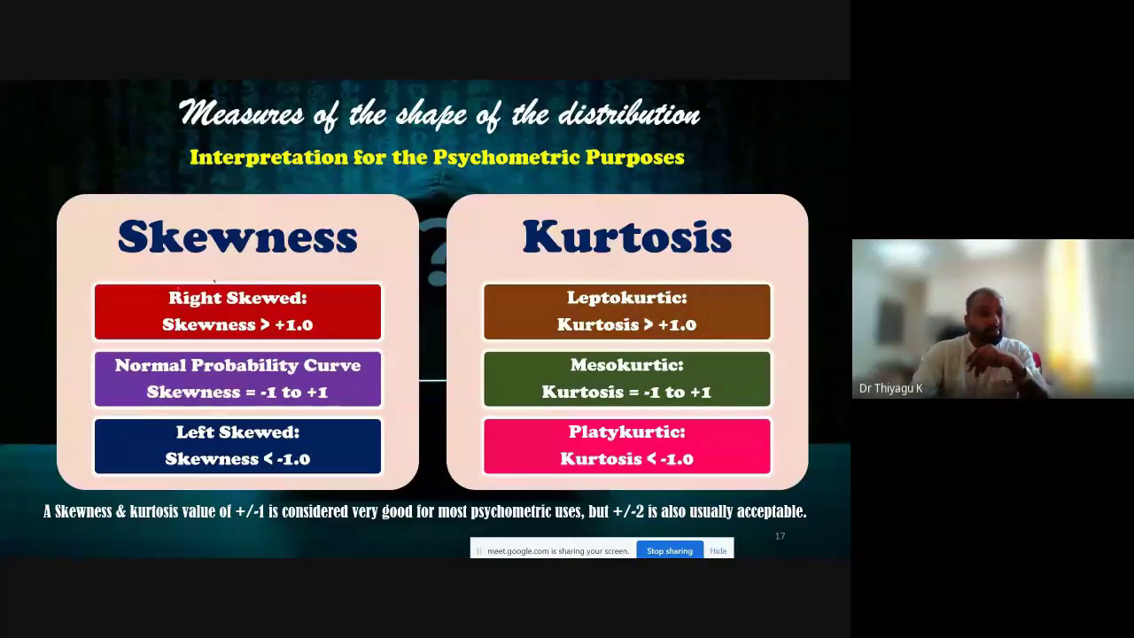
Circle the Right Skewed, -1 to +1 and < -1.0 skewness thresholds and 'Psychometric' in red.
mouse_move(213, 280)
left_mouse_down()
mouse_move(168, 328)
mouse_move(306, 341)
mouse_move(213, 279)
mouse_move(168, 281)
left_mouse_up()
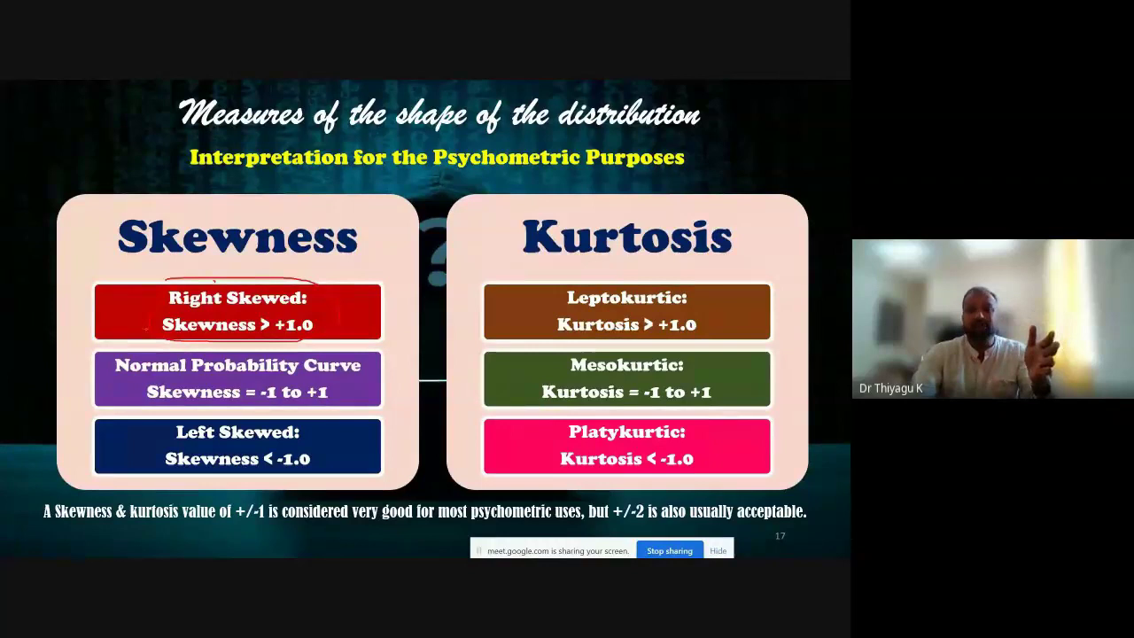
left_click_drag(287, 376, 327, 405)
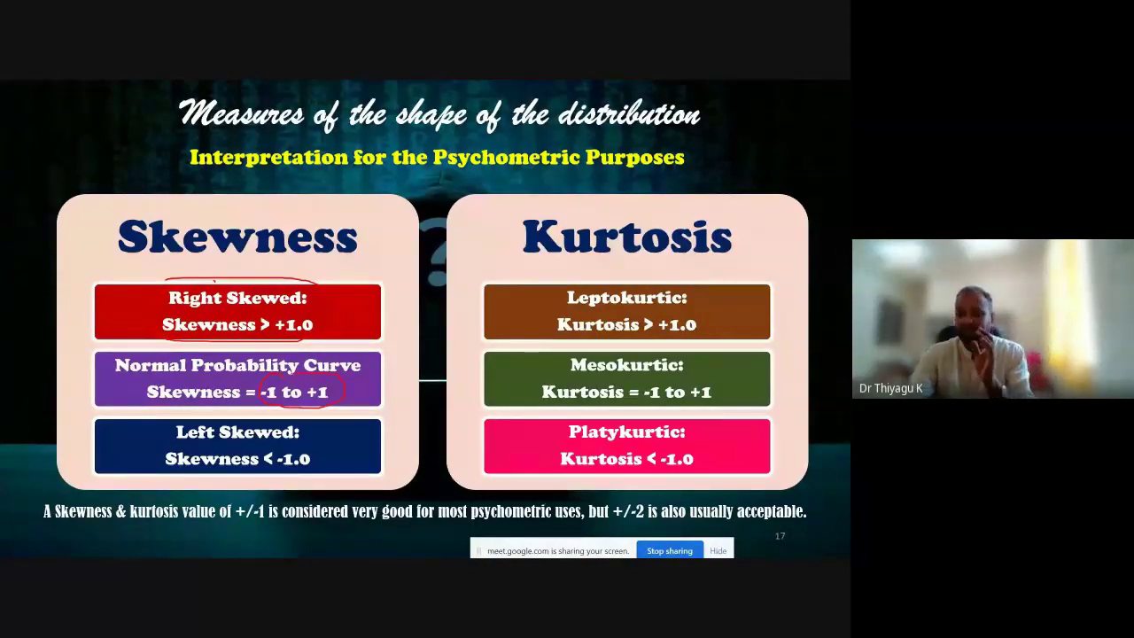
mouse_move(278, 449)
left_mouse_down()
mouse_move(264, 453)
mouse_move(271, 470)
mouse_move(303, 474)
mouse_move(312, 441)
mouse_move(266, 440)
left_mouse_up()
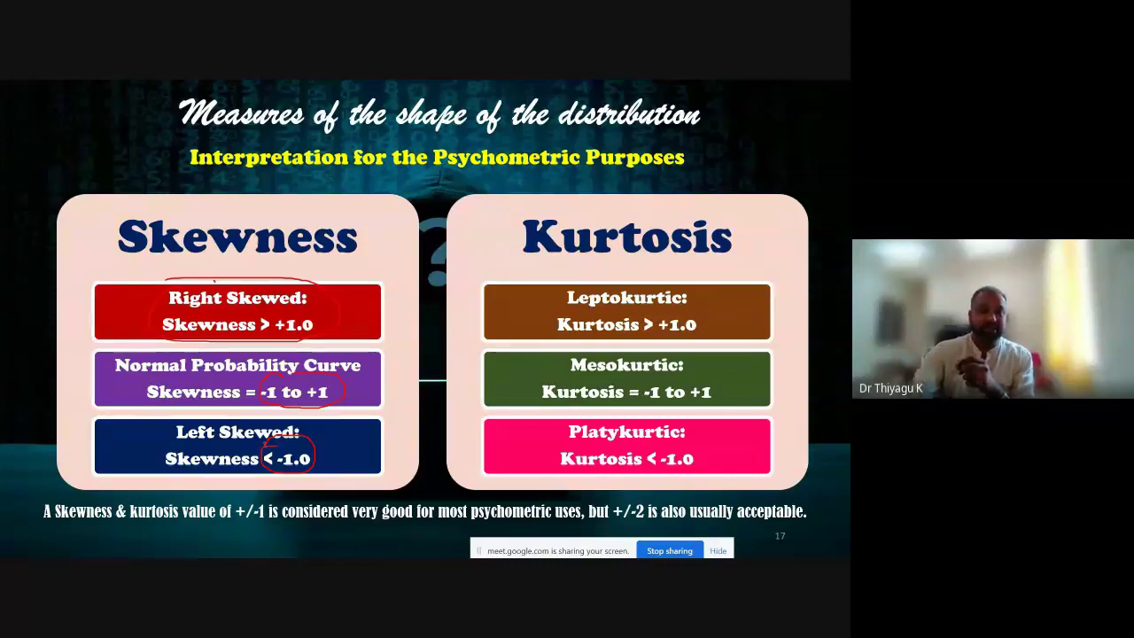
mouse_move(206, 379)
left_mouse_down()
mouse_move(177, 413)
mouse_move(237, 410)
left_mouse_up()
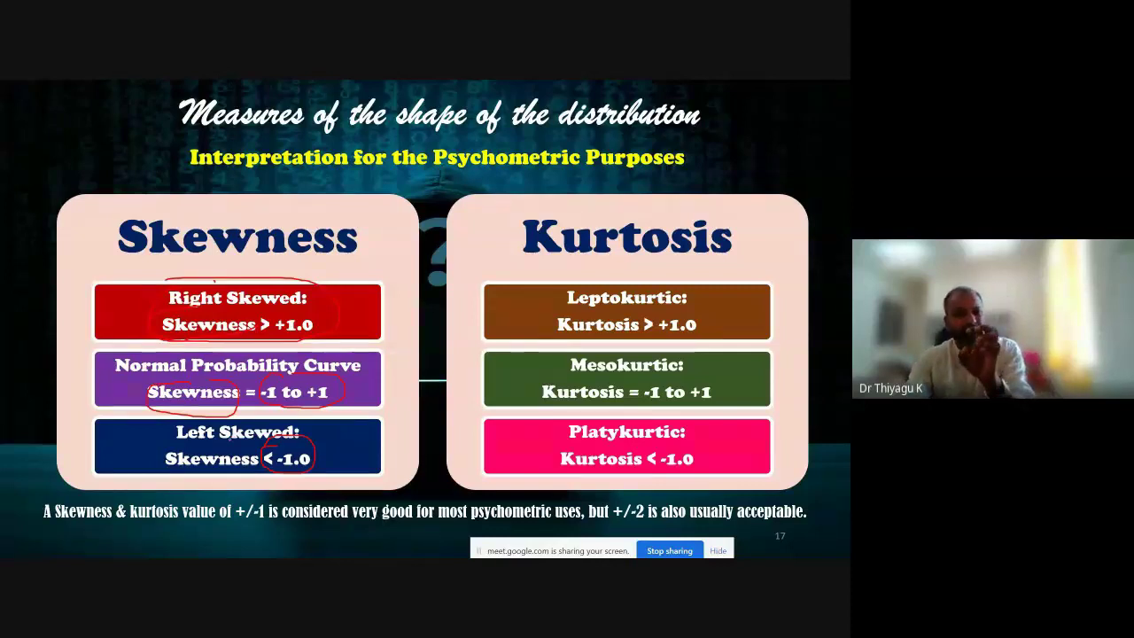
mouse_move(574, 149)
left_mouse_down()
mouse_move(496, 173)
mouse_move(575, 140)
left_mouse_up()
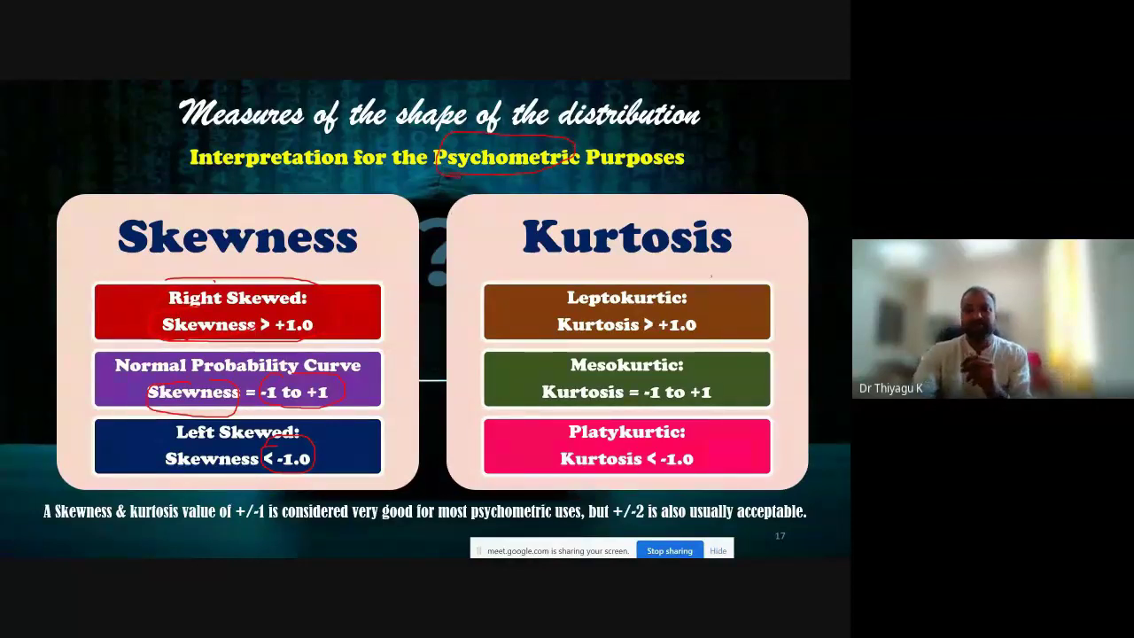
Circle Leptokurtic, Mesokurtic and the +/-1, +/-2 values, tick the normal curve row, then advance.
mouse_move(666, 280)
left_mouse_down()
mouse_move(624, 281)
mouse_move(542, 312)
left_mouse_up()
mouse_move(622, 351)
left_mouse_down()
mouse_move(542, 377)
mouse_move(620, 400)
mouse_move(738, 406)
mouse_move(700, 359)
left_mouse_up()
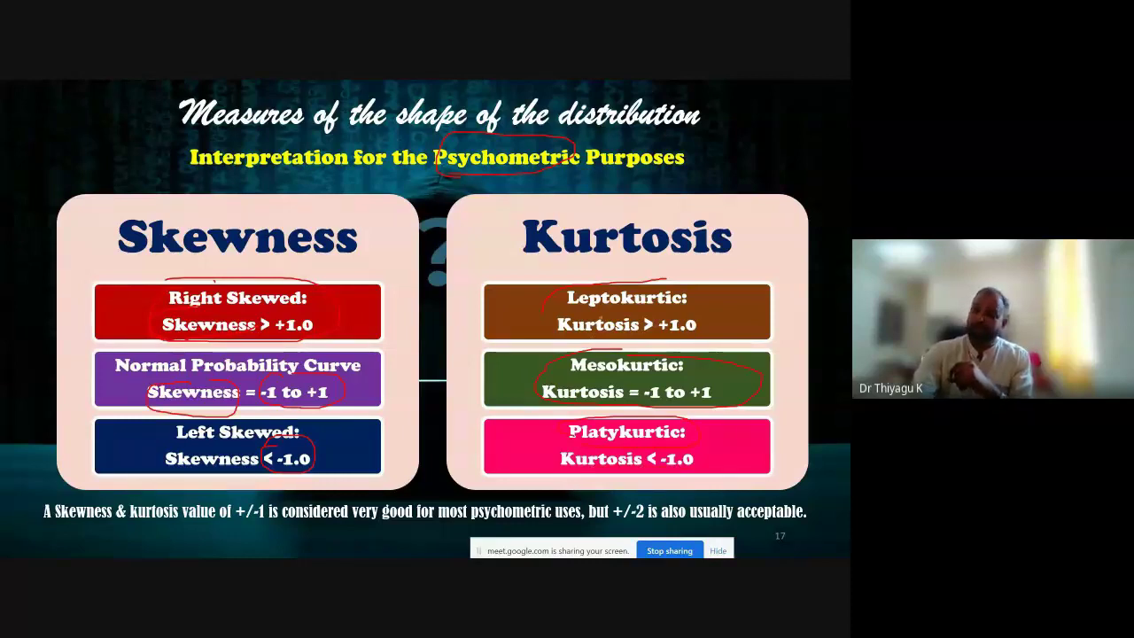
left_click_drag(640, 279, 682, 310)
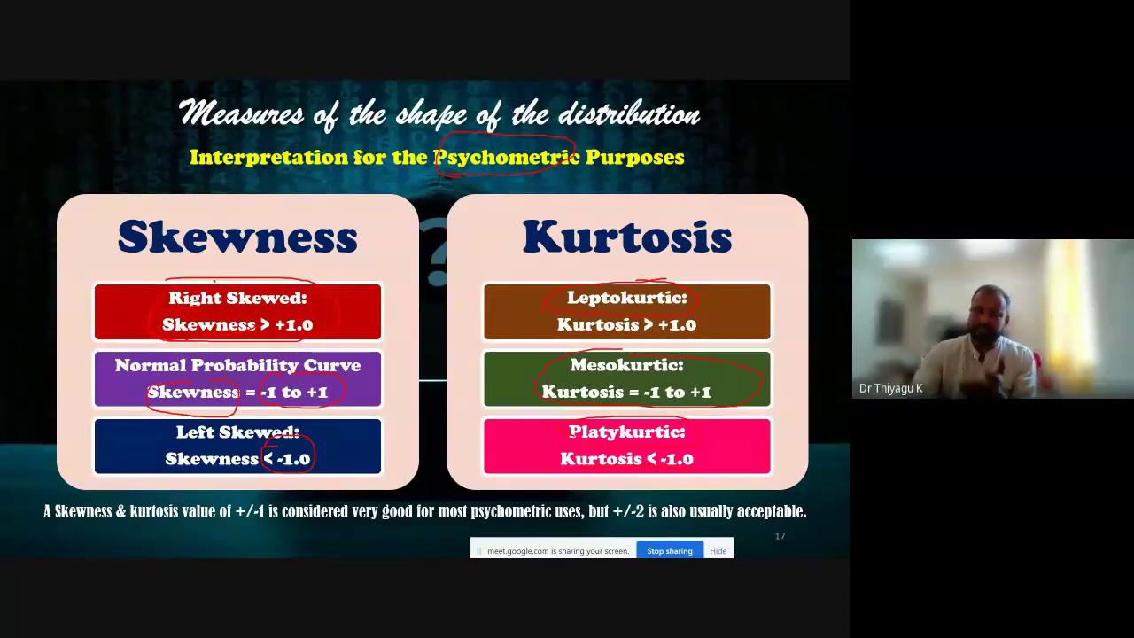
mouse_move(276, 501)
left_mouse_down()
mouse_move(251, 489)
mouse_move(266, 530)
left_mouse_up()
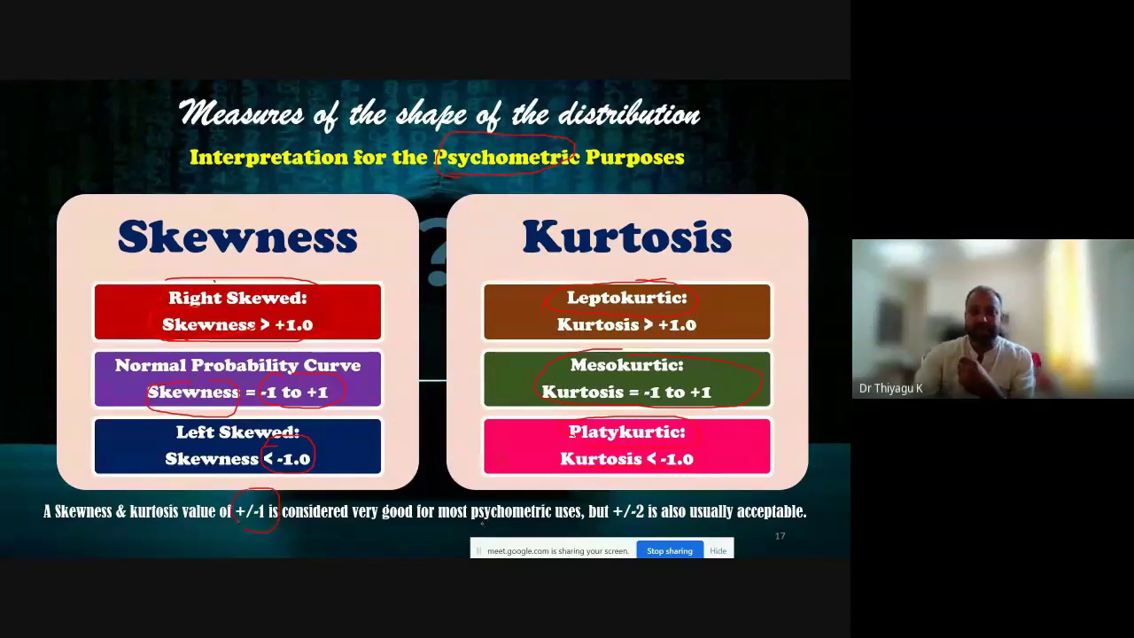
mouse_move(644, 489)
left_mouse_down()
mouse_move(605, 491)
mouse_move(620, 526)
left_mouse_up()
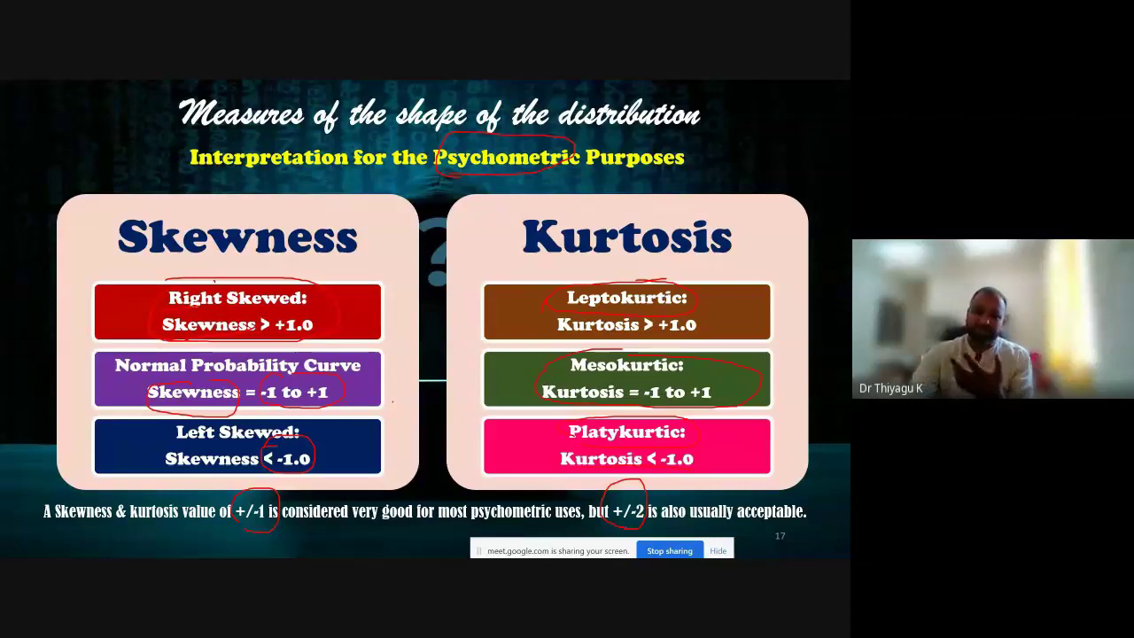
left_click_drag(364, 399, 395, 368)
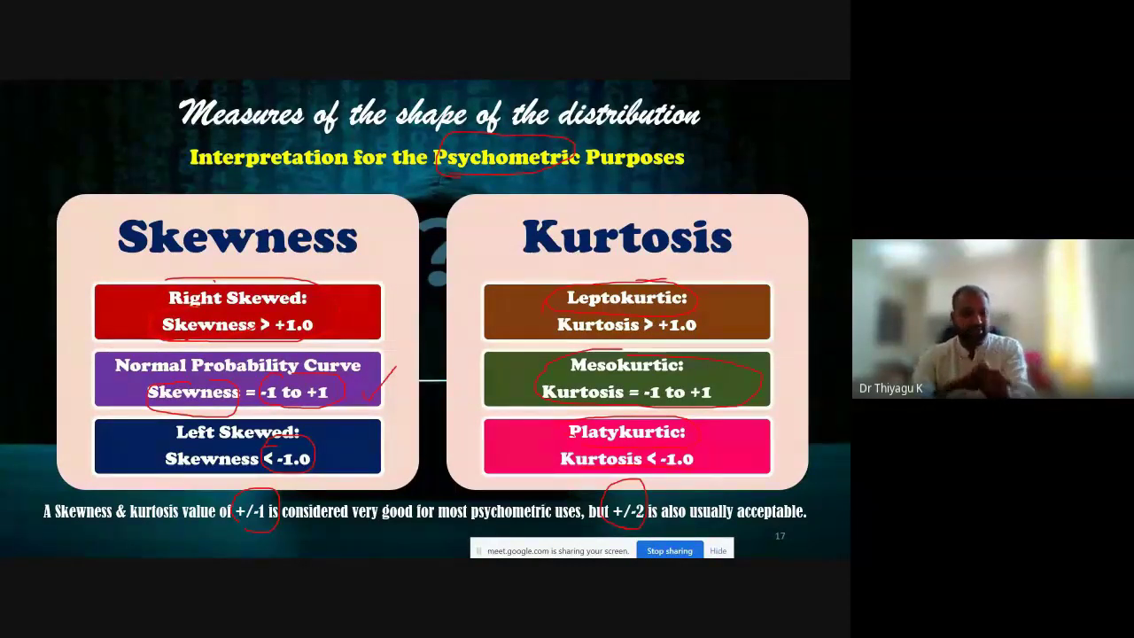
key("Right")
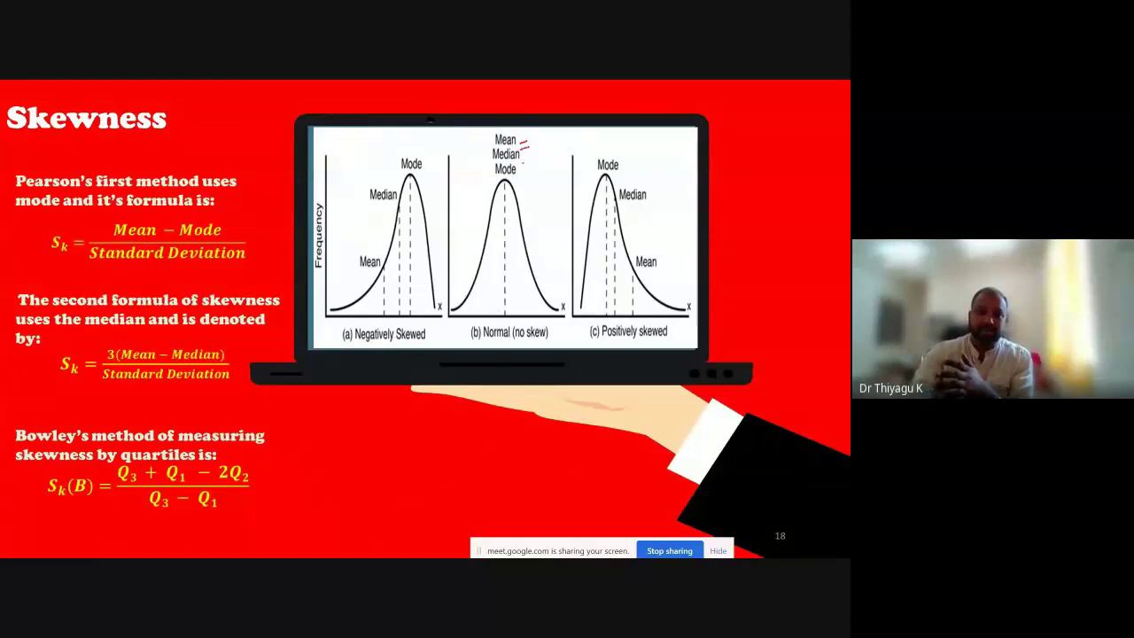
Mark the normal chart's Mode label, centre line and symmetric spread in red.
left_click_drag(521, 171, 531, 168)
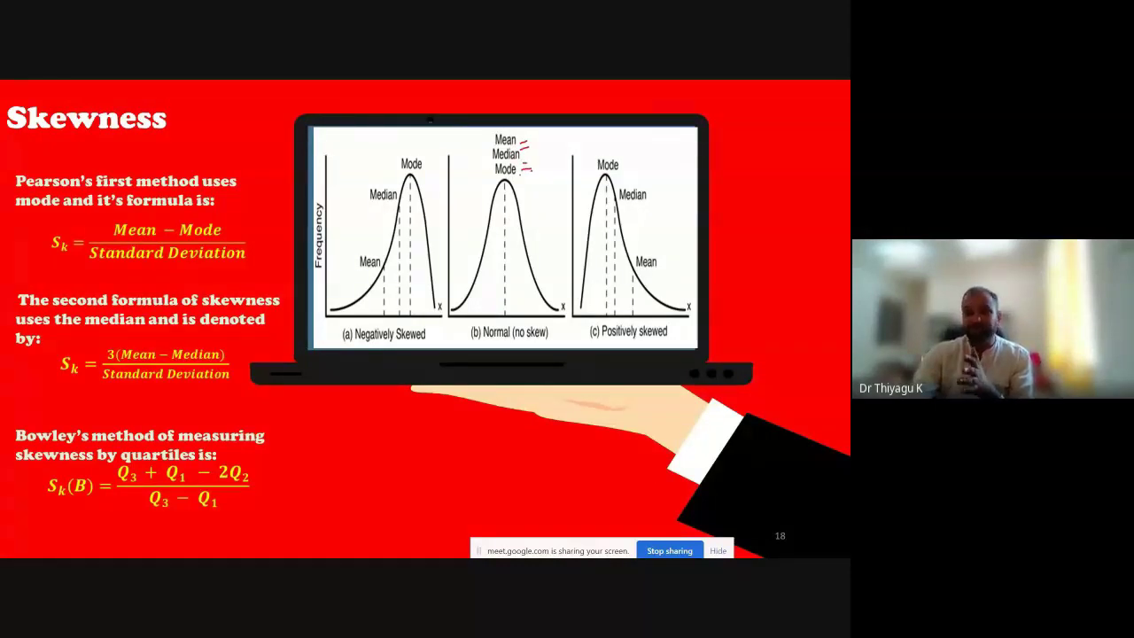
left_click_drag(503, 180, 502, 338)
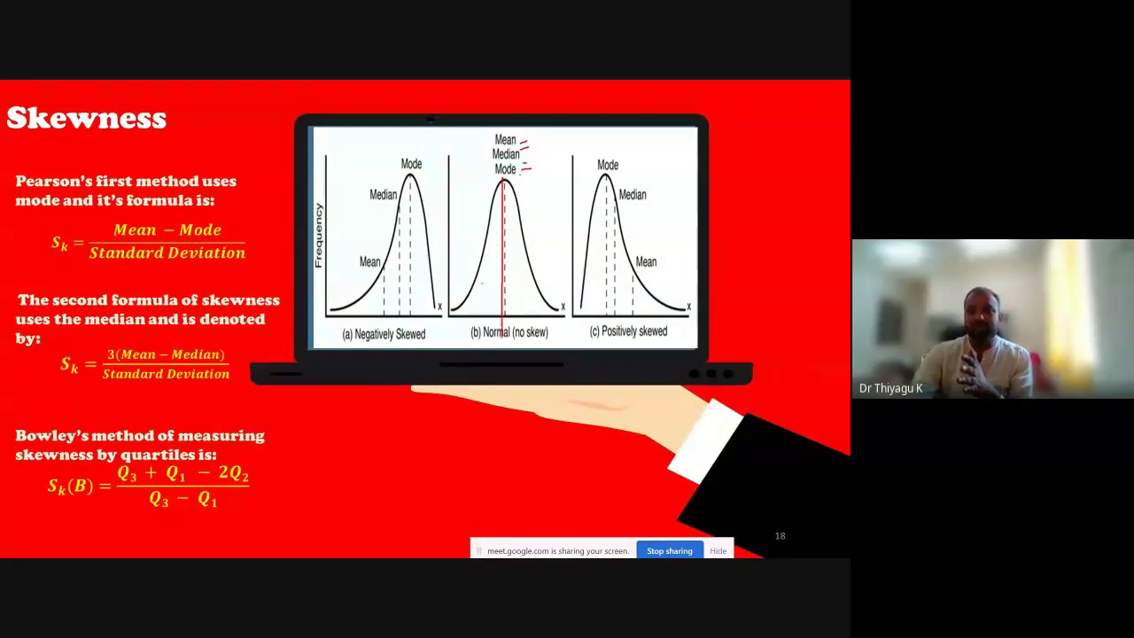
left_click_drag(517, 277, 537, 277)
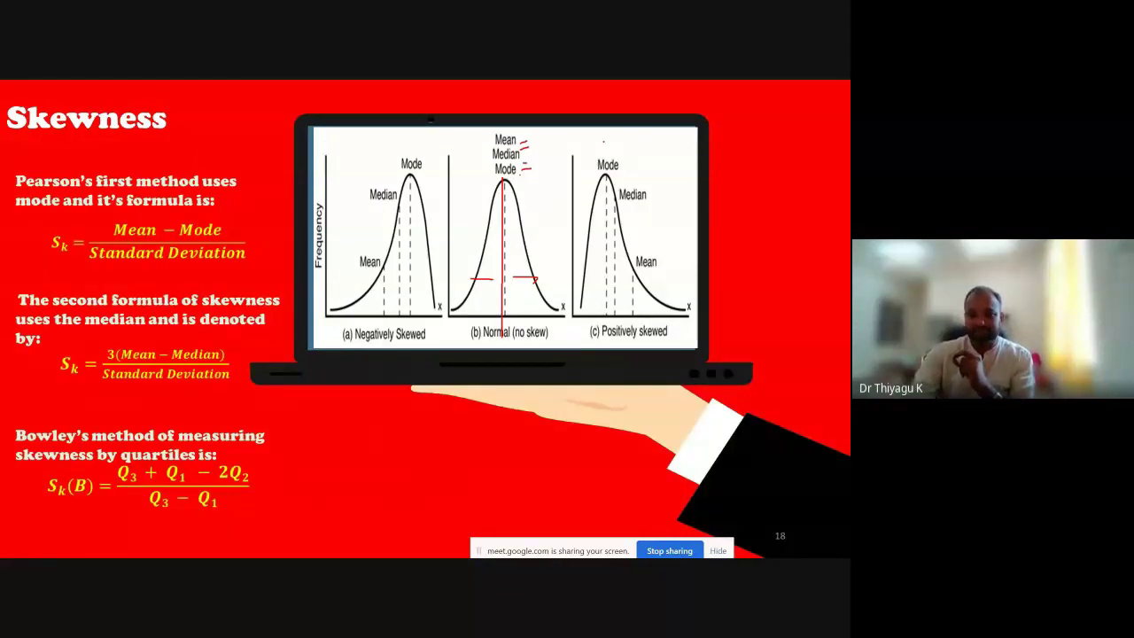
Annotate the positively skewed curve with 'Mo<Md<M', circle its caption, and write M atop chart (a).
left_click_drag(601, 143, 603, 321)
left_click_drag(651, 293, 689, 306)
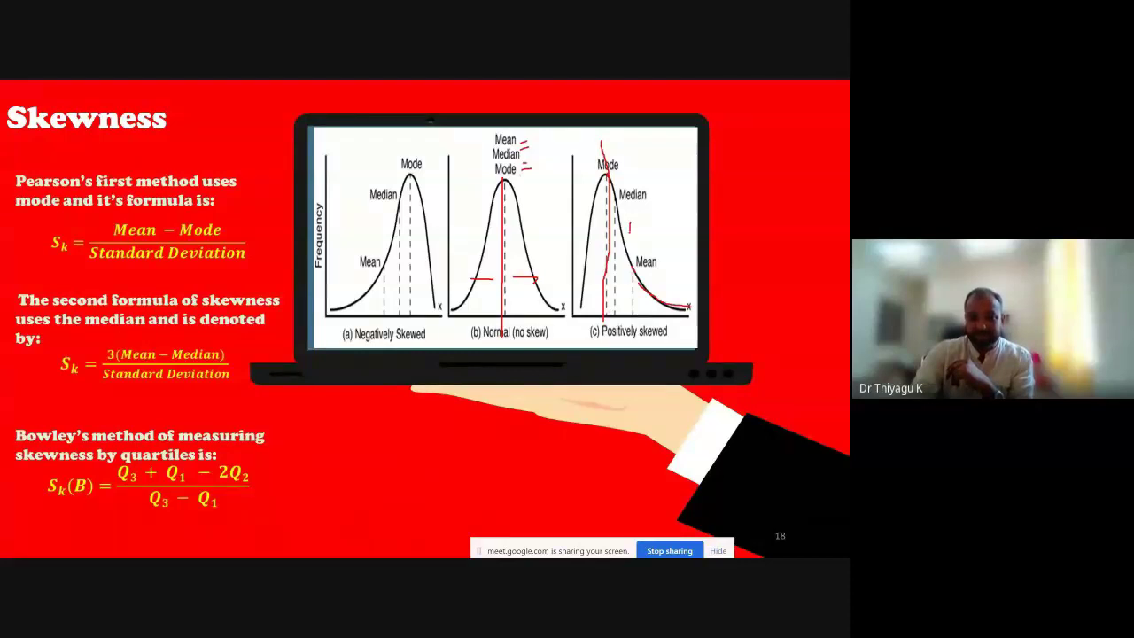
mouse_move(633, 221)
left_mouse_down()
mouse_move(647, 232)
mouse_move(695, 208)
left_mouse_up()
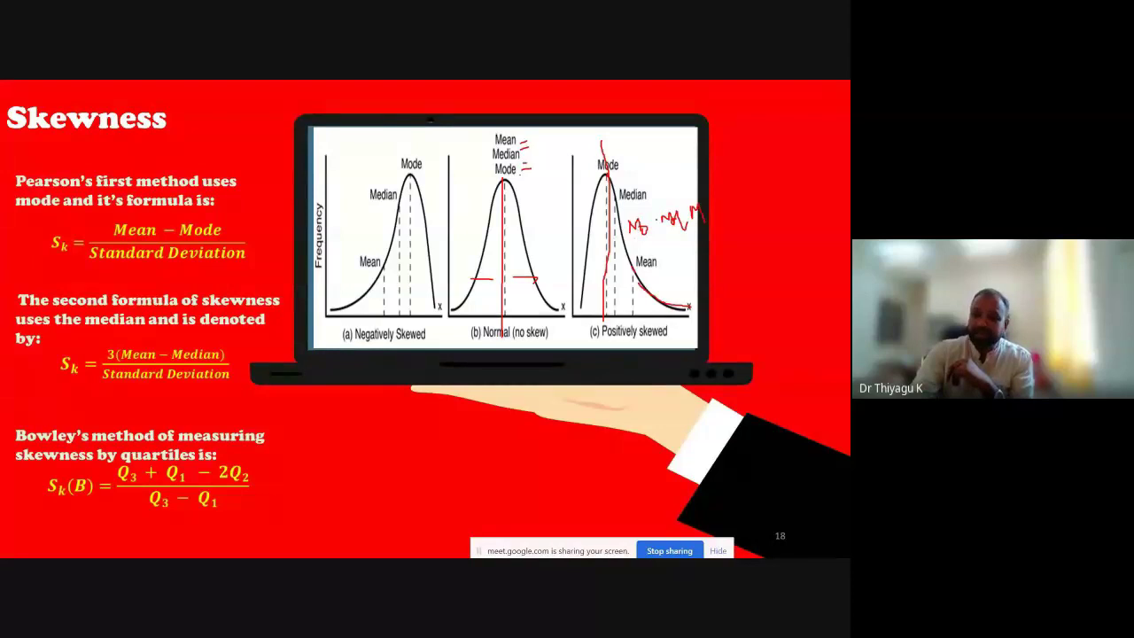
mouse_move(684, 216)
left_mouse_down()
mouse_move(687, 195)
mouse_move(701, 227)
left_mouse_up()
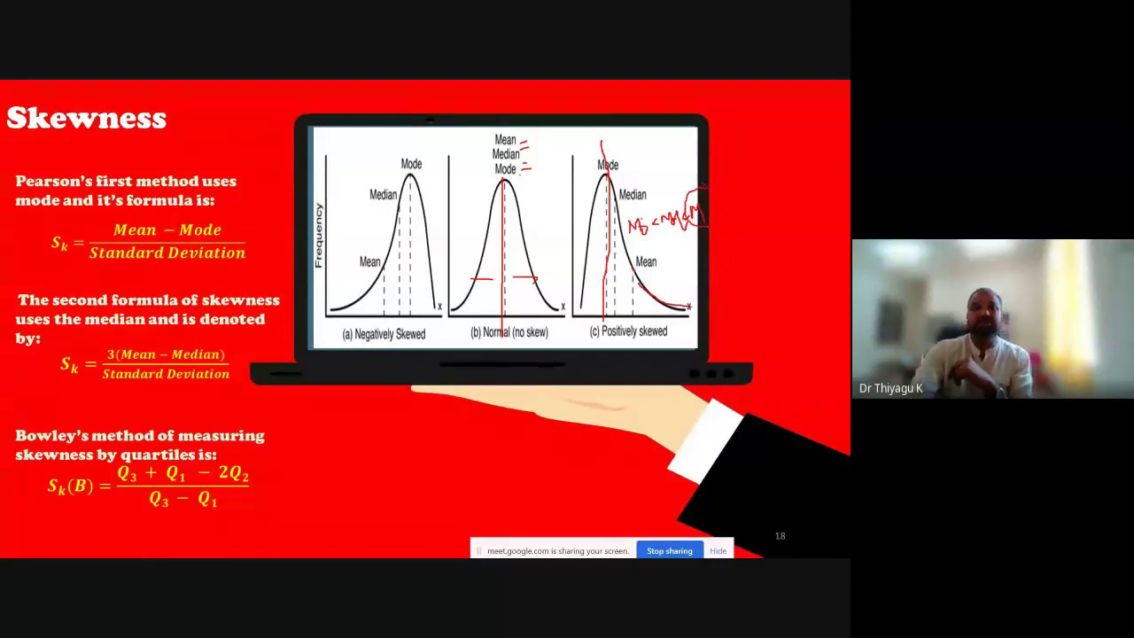
mouse_move(620, 317)
left_mouse_down()
mouse_move(600, 318)
mouse_move(648, 340)
mouse_move(683, 312)
mouse_move(611, 314)
left_mouse_up()
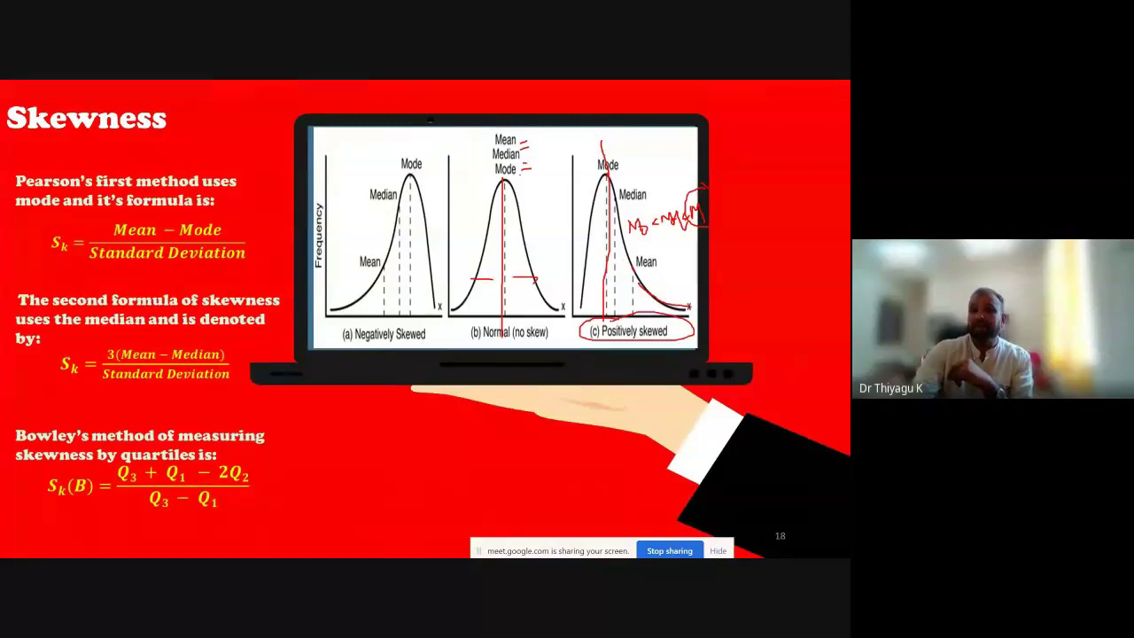
mouse_move(334, 168)
left_mouse_down()
mouse_move(391, 156)
mouse_move(401, 131)
mouse_move(412, 143)
left_mouse_up()
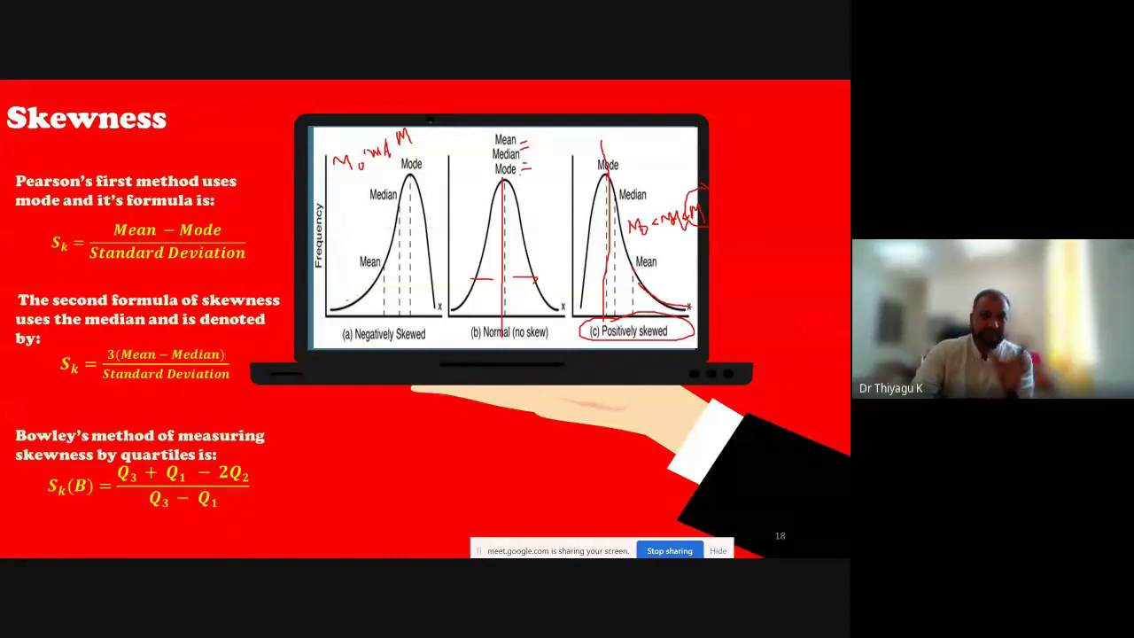
Mark the negative curve's left tail and write the M>Md>M ordering note above chart (c).
left_click_drag(322, 312, 343, 307)
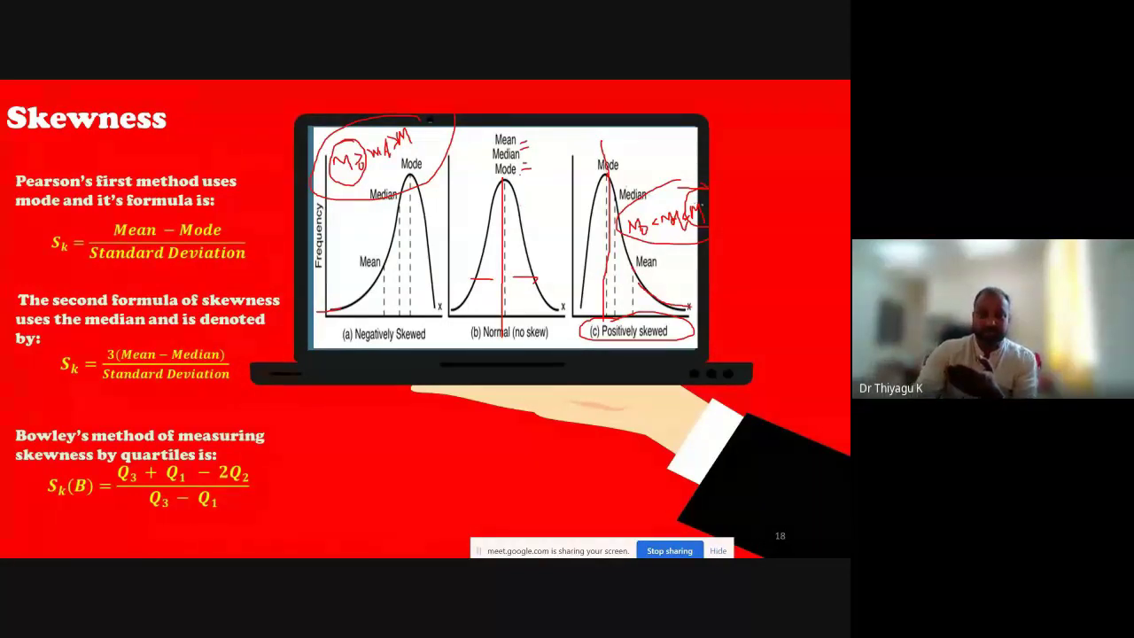
left_click_drag(668, 262, 706, 237)
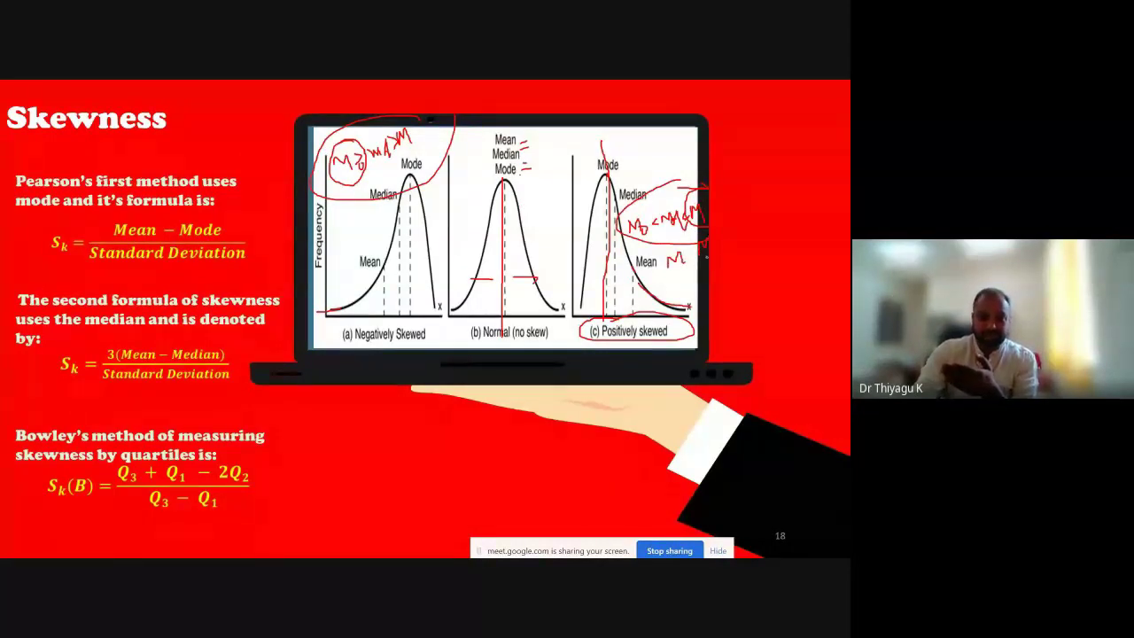
left_click_drag(617, 148, 632, 139)
mouse_move(646, 142)
left_mouse_down()
mouse_move(662, 151)
mouse_move(670, 133)
mouse_move(690, 130)
mouse_move(704, 154)
left_mouse_up()
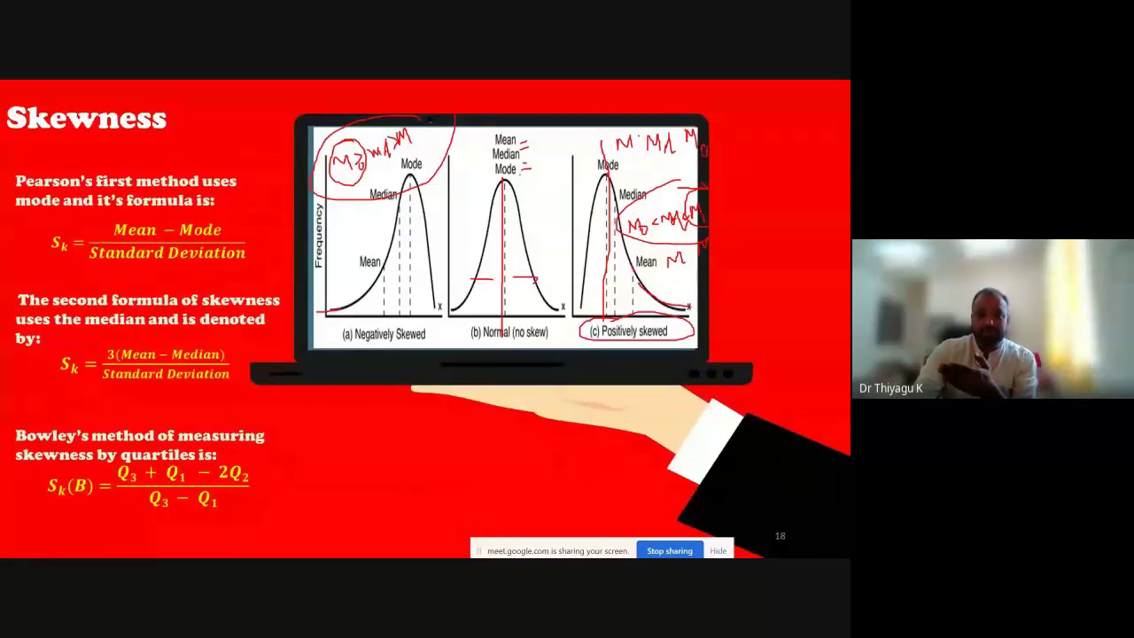
left_click_drag(638, 140, 638, 150)
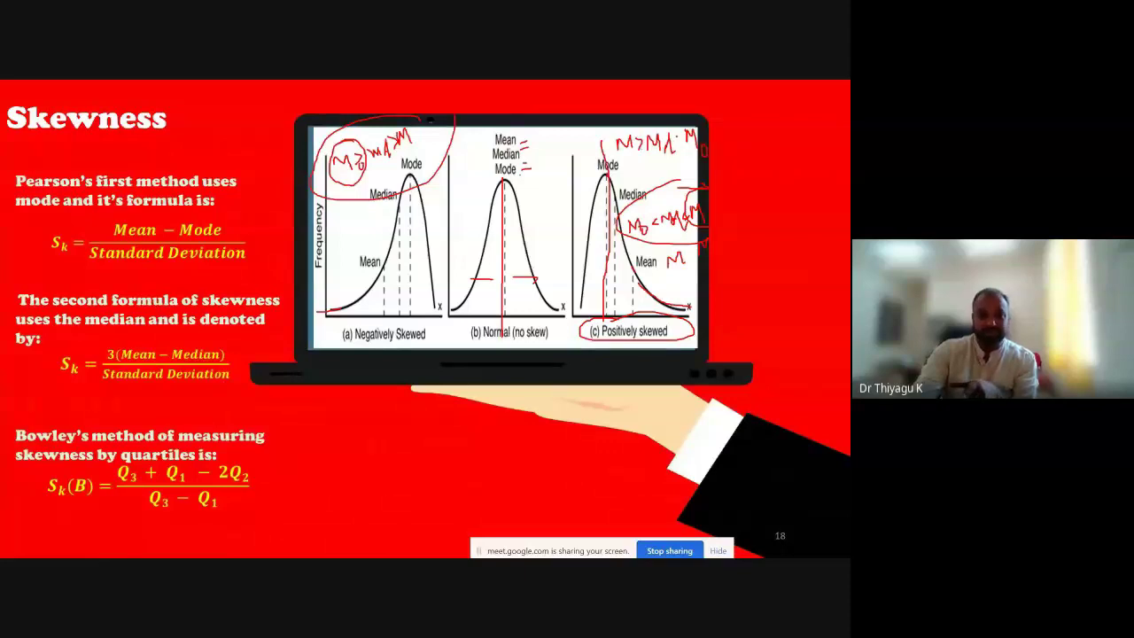
left_click_drag(678, 134, 682, 147)
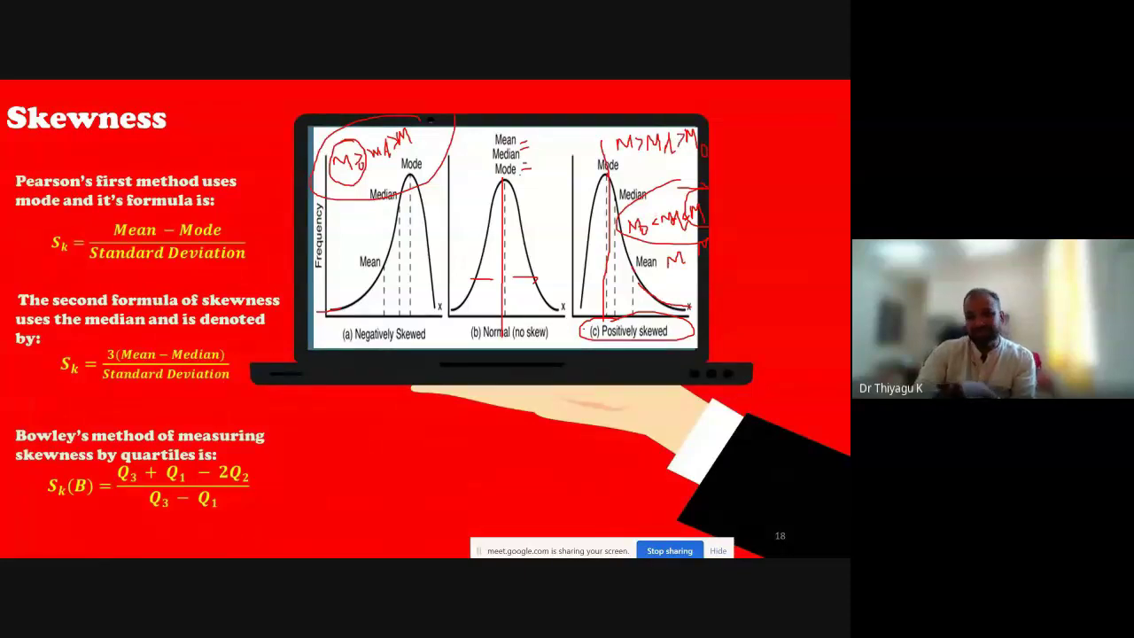
Mark chart (c)'s lower curve, circle graph (a)'s Frequency label, and move to the Kurtosis slide.
left_click_drag(568, 312, 655, 316)
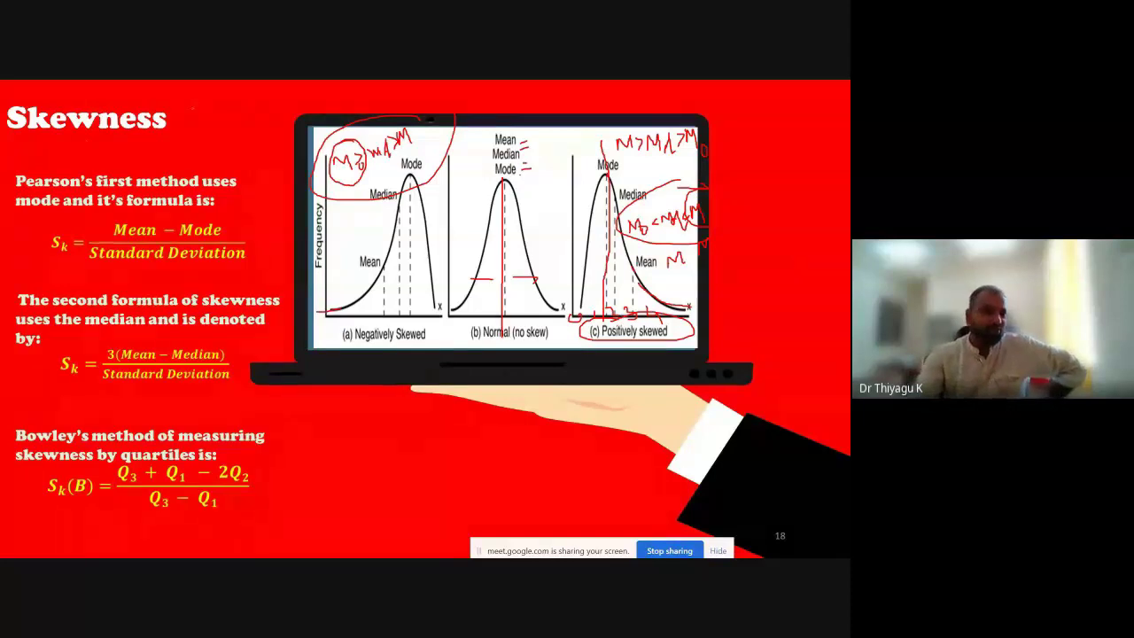
mouse_move(317, 267)
left_mouse_down()
mouse_move(342, 226)
mouse_move(295, 213)
left_mouse_up()
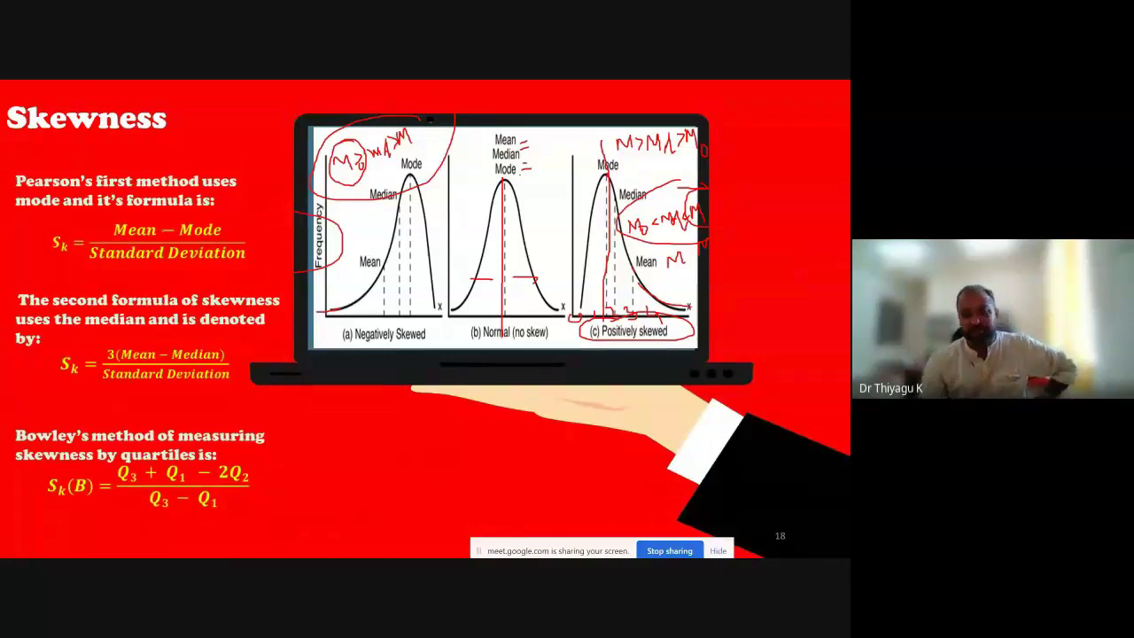
key("Right")
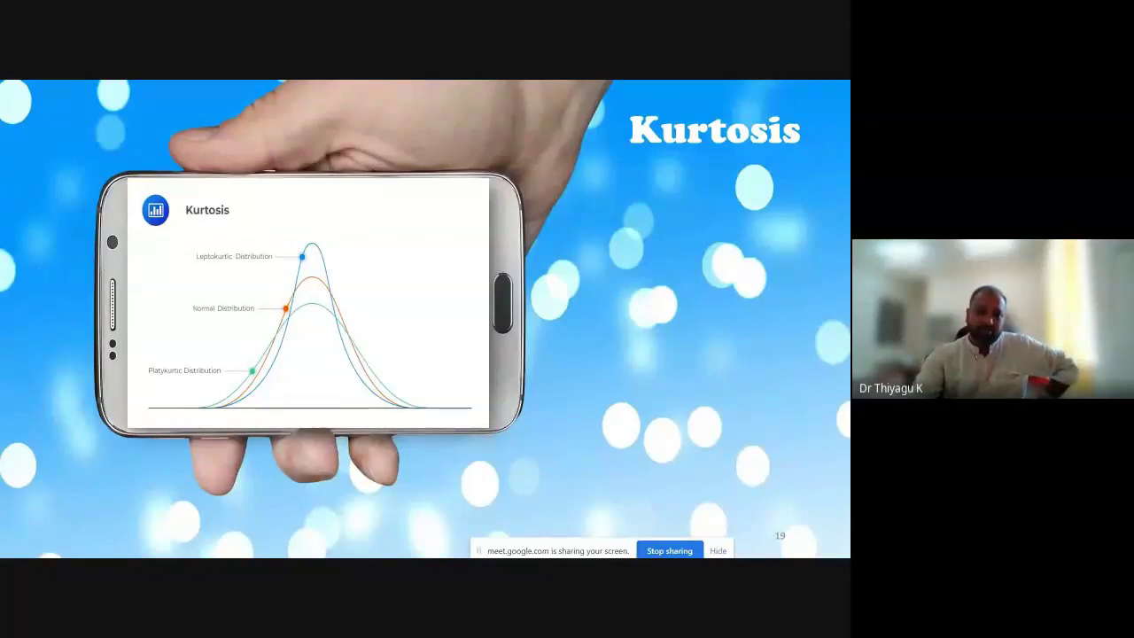
Stroke the normal, leptokurtic and platykurtic peaks in red, then return to the Skewness slide.
left_click_drag(317, 285, 386, 274)
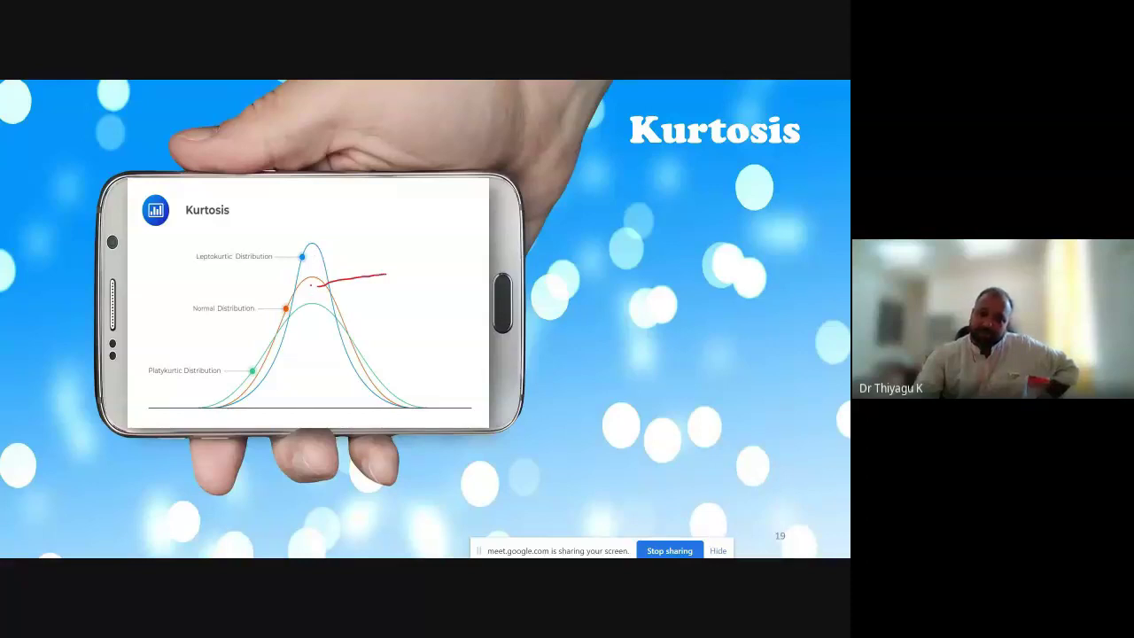
left_click_drag(313, 252, 342, 247)
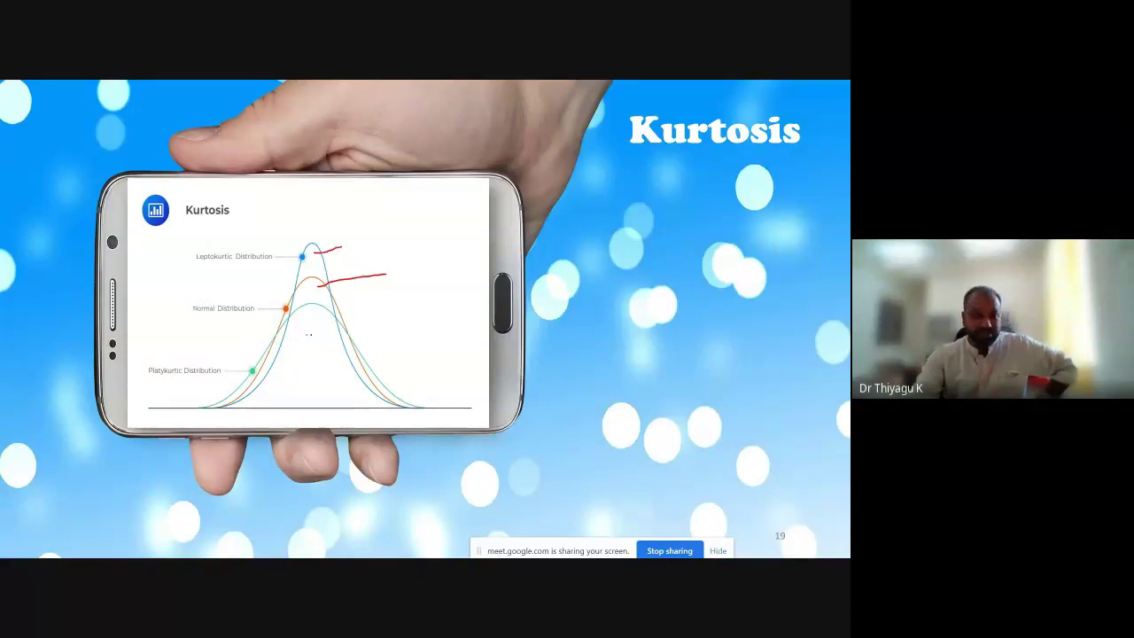
left_click_drag(310, 333, 405, 321)
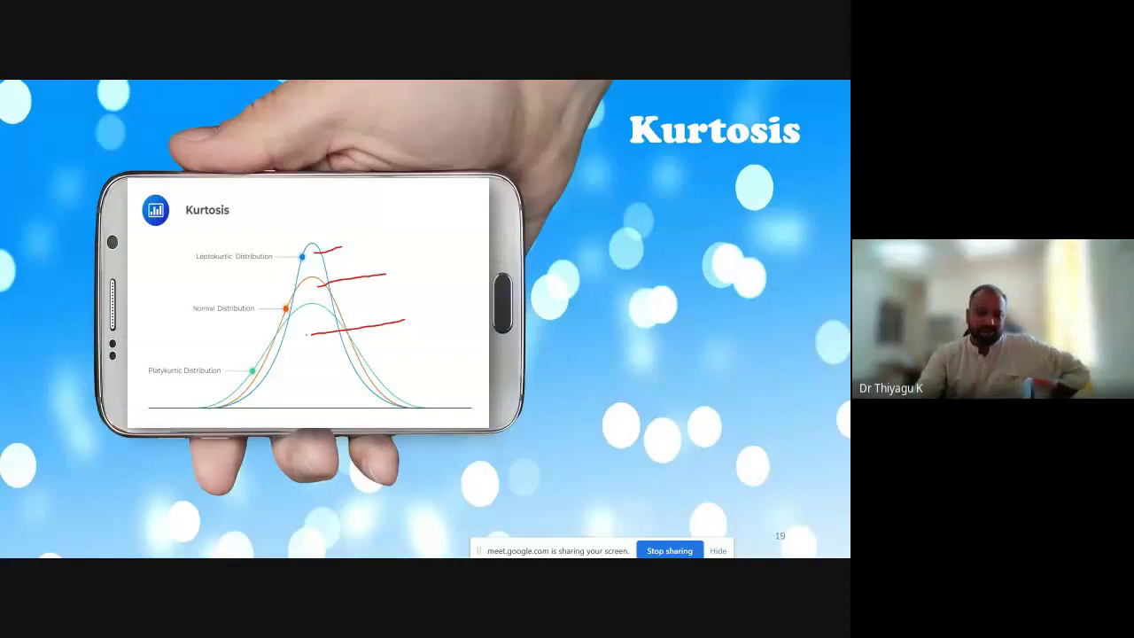
key("Left")
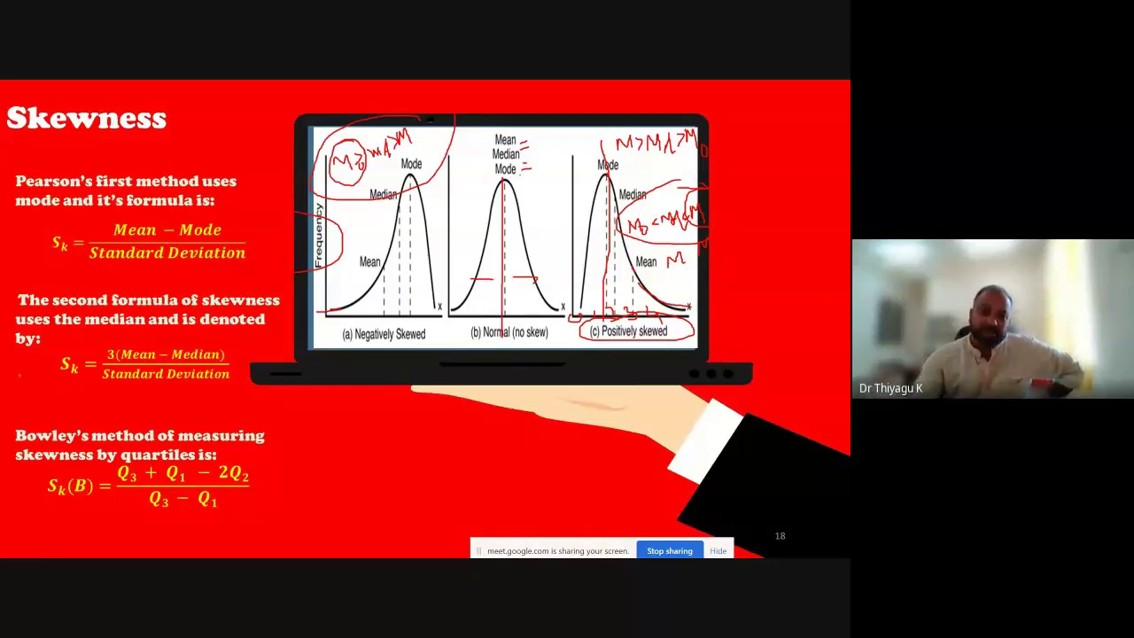
Loop around the negatively skewed graph and strike across its Mean, Median and Mode lines.
mouse_move(409, 175)
left_mouse_down()
mouse_move(404, 312)
mouse_move(429, 304)
mouse_move(409, 161)
left_mouse_up()
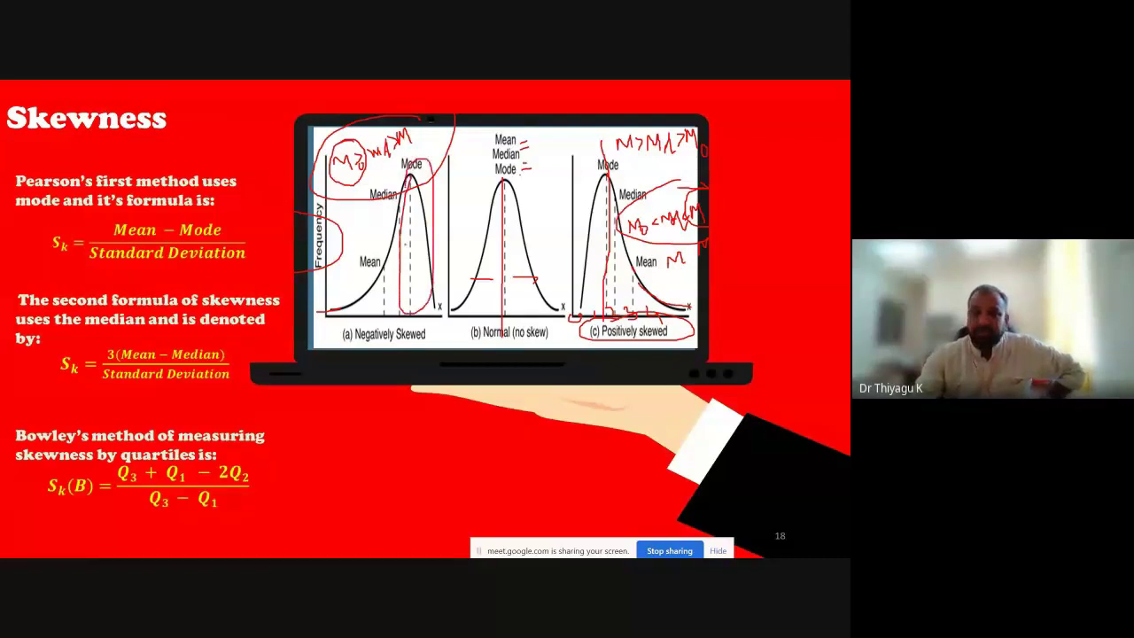
left_click_drag(397, 215, 414, 212)
left_click_drag(395, 234, 420, 229)
mouse_move(387, 264)
left_mouse_down()
mouse_move(424, 260)
mouse_move(426, 302)
left_mouse_up()
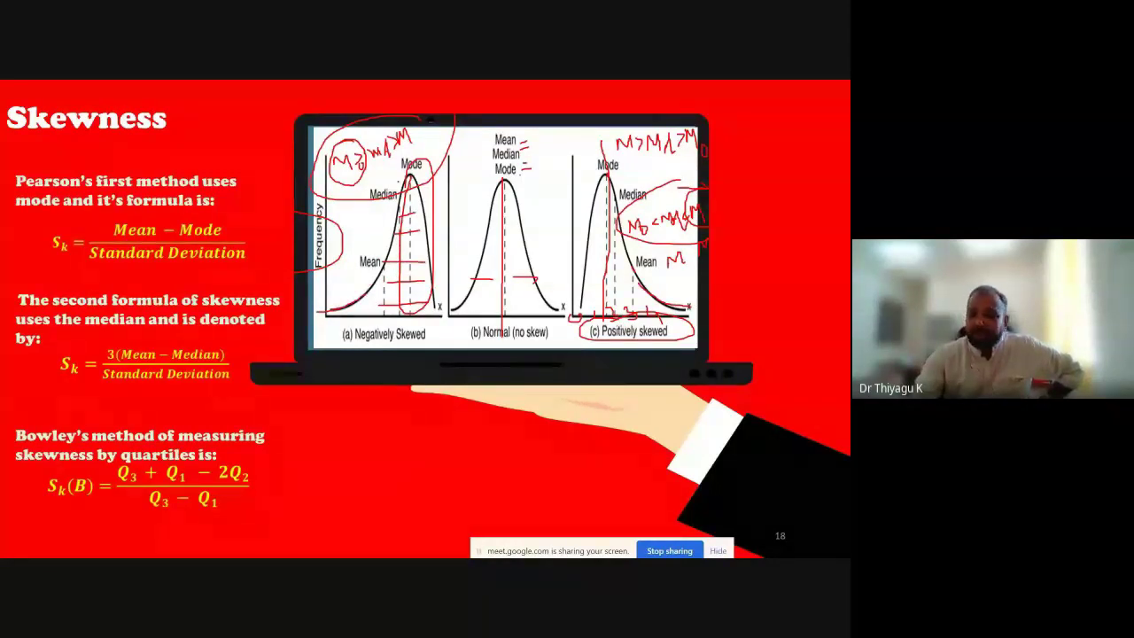
mouse_move(409, 159)
left_mouse_down()
mouse_move(382, 176)
mouse_move(325, 328)
mouse_move(443, 321)
mouse_move(412, 119)
left_mouse_up()
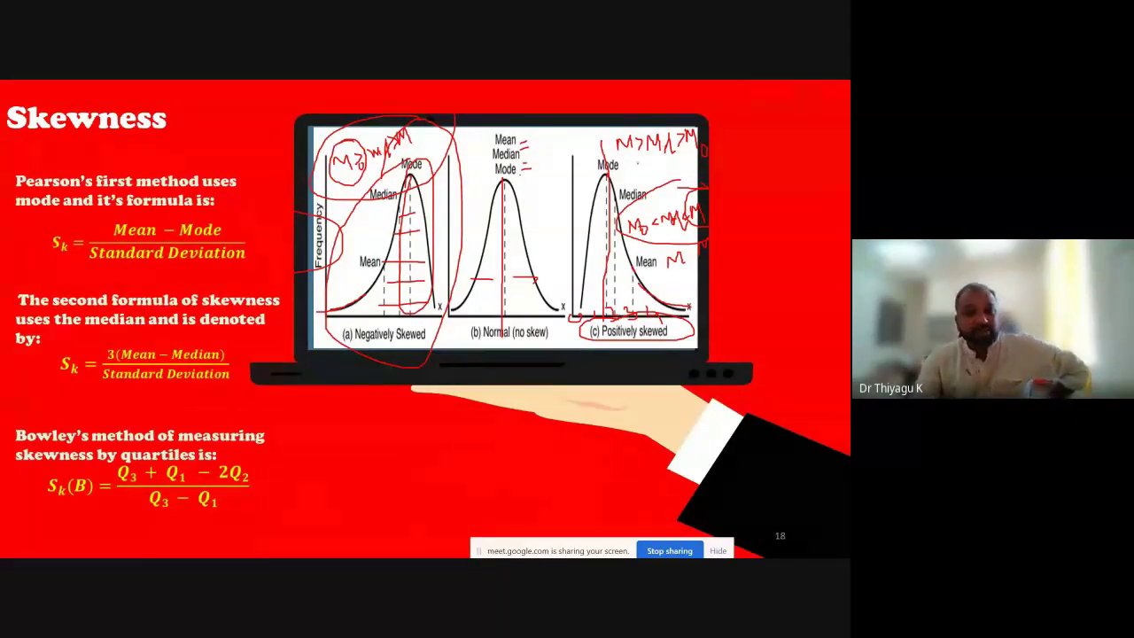
Circle the positively skewed graph and strike across its Mode, Median and Mean lines.
mouse_move(618, 133)
left_mouse_down()
mouse_move(579, 156)
mouse_move(561, 256)
mouse_move(592, 345)
mouse_move(703, 308)
left_mouse_up()
mouse_move(707, 177)
left_mouse_down()
mouse_move(675, 146)
mouse_move(608, 135)
left_mouse_up()
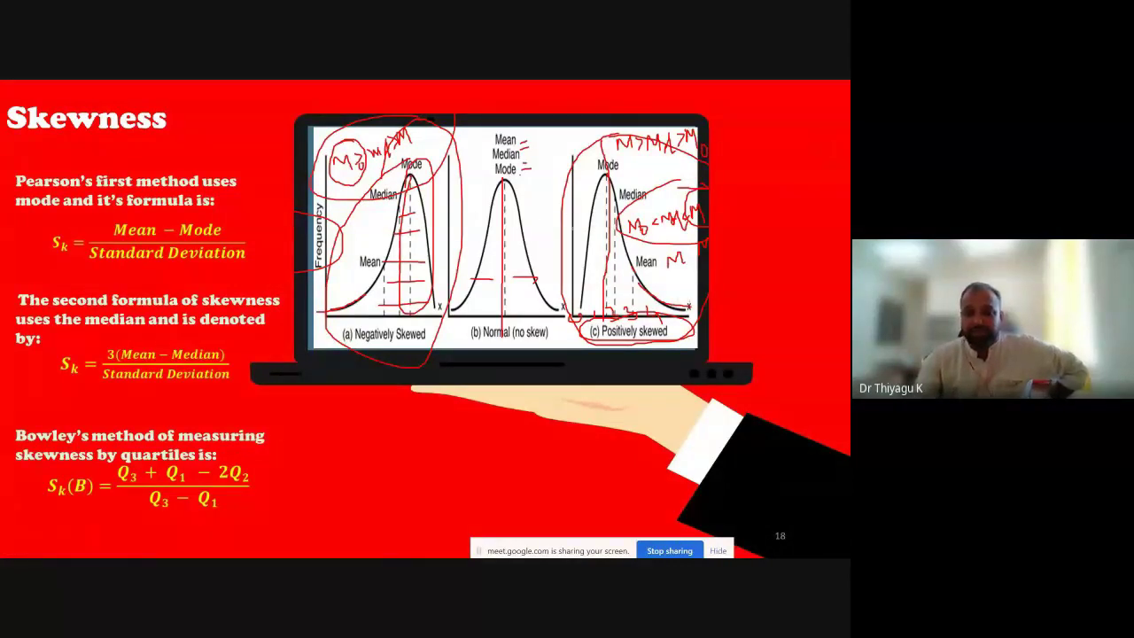
mouse_move(592, 205)
left_mouse_down()
mouse_move(616, 205)
mouse_move(627, 245)
left_mouse_up()
left_click_drag(577, 276, 632, 269)
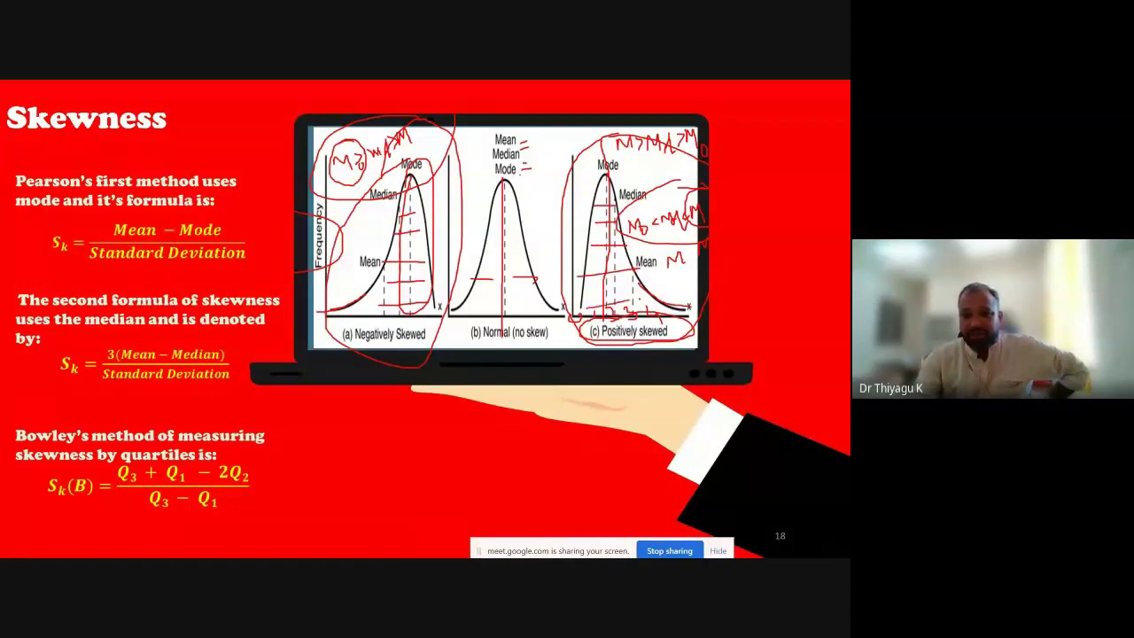
mouse_move(597, 192)
left_mouse_down()
mouse_move(591, 241)
mouse_move(621, 312)
left_mouse_up()
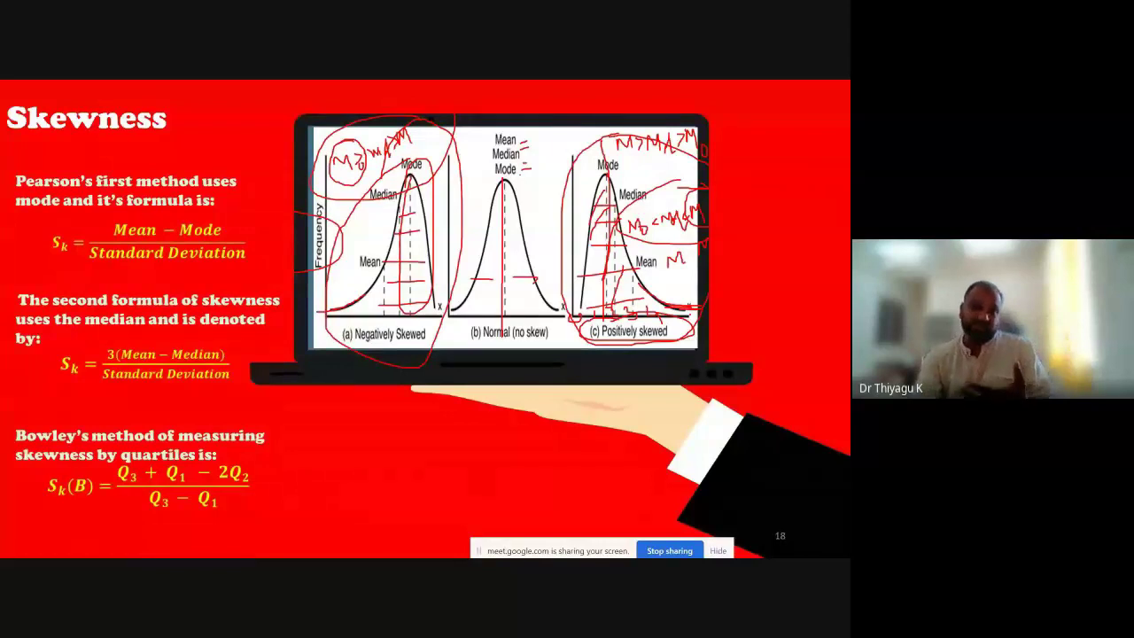
Advance past Data Screening and Frequency, end the slideshow, and discard the ink annotations.
key("Right")
key("Right")
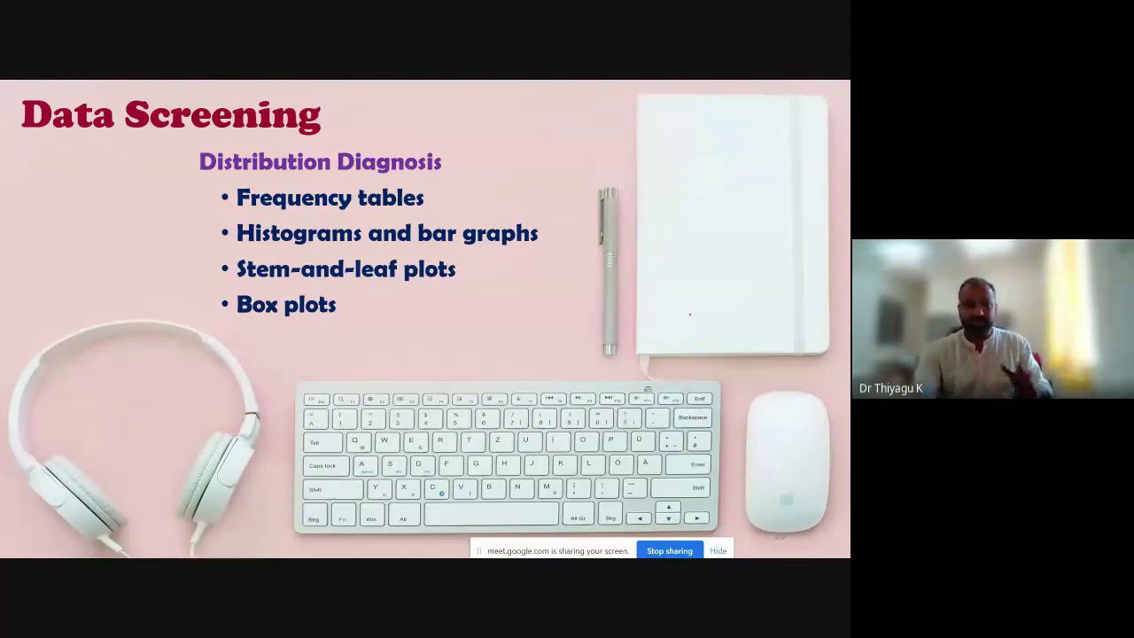
key("Right")
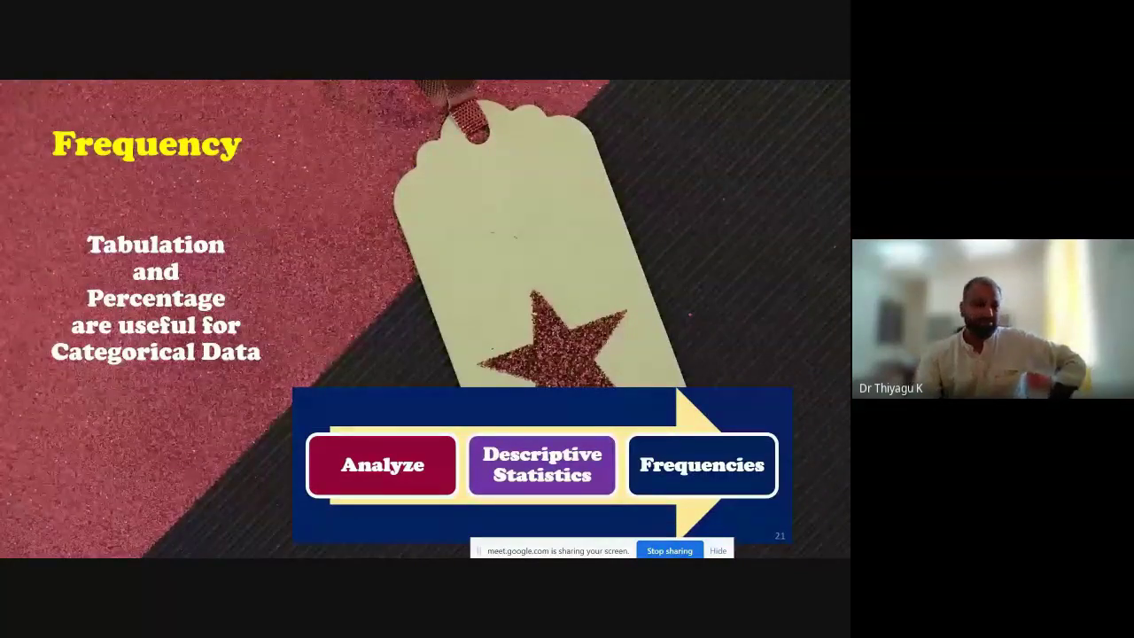
key("Right")
key("Right")
key("Right")
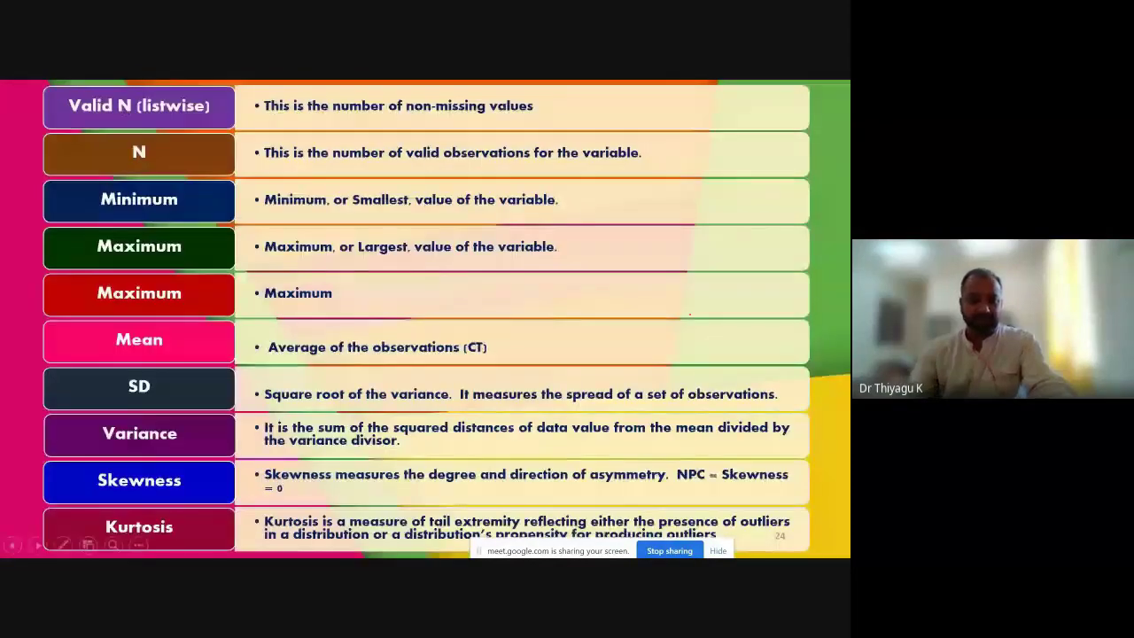
key("Escape")
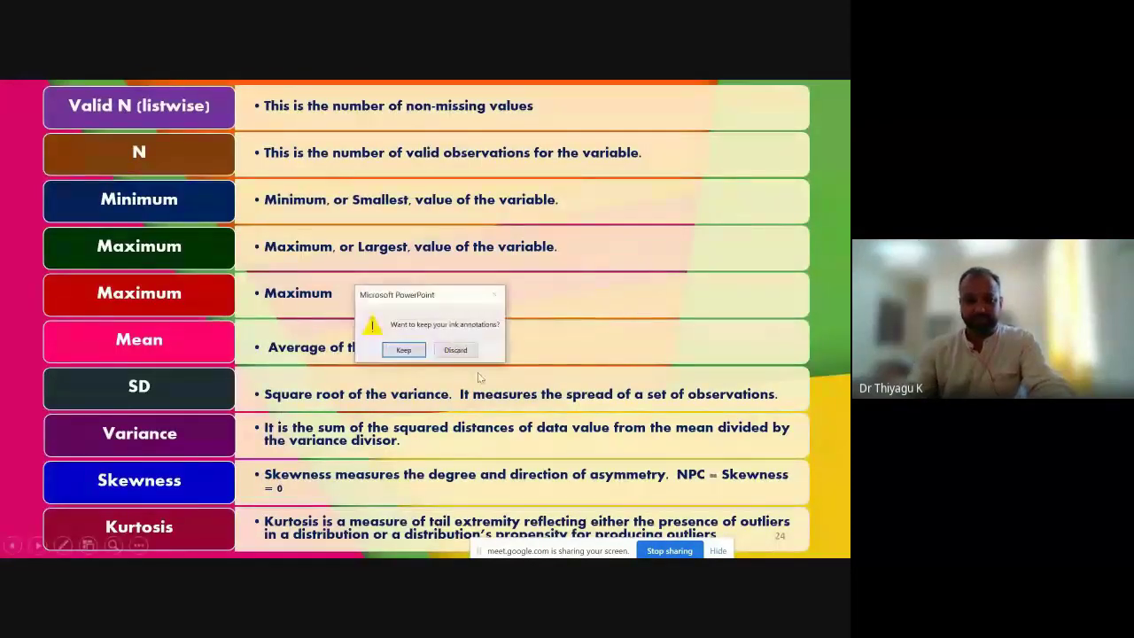
left_click(452, 350)
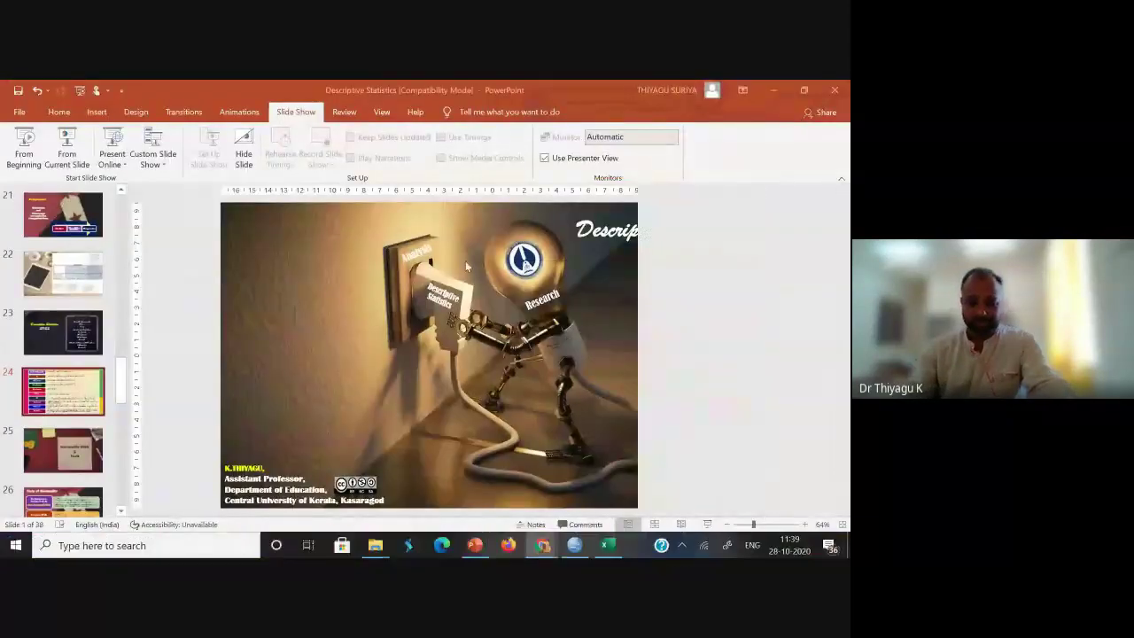
Switch to Excel's 'Data Set - Demonstration' demo sheet, dismiss the notification, and scroll to the top.
left_click(606, 545)
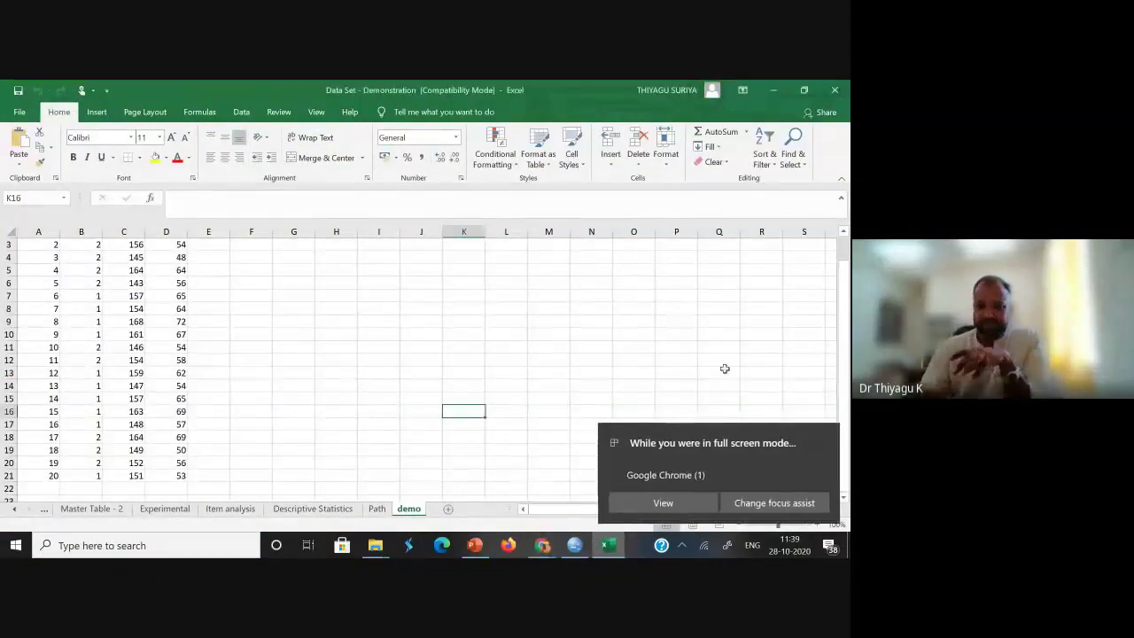
left_click(826, 433)
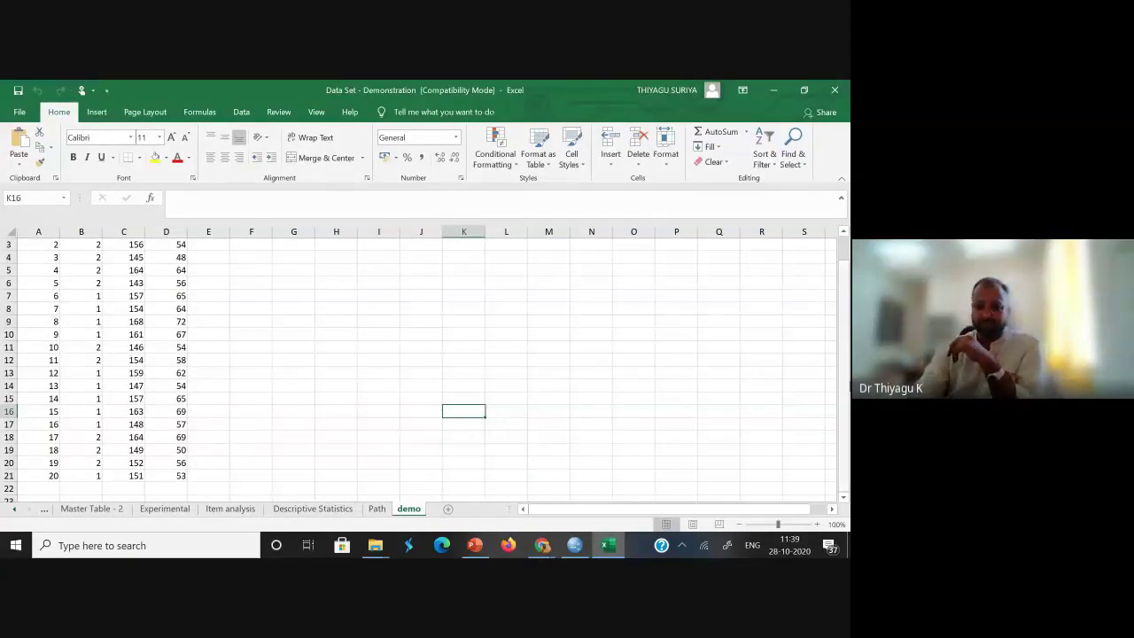
left_click_drag(843, 263, 842, 258)
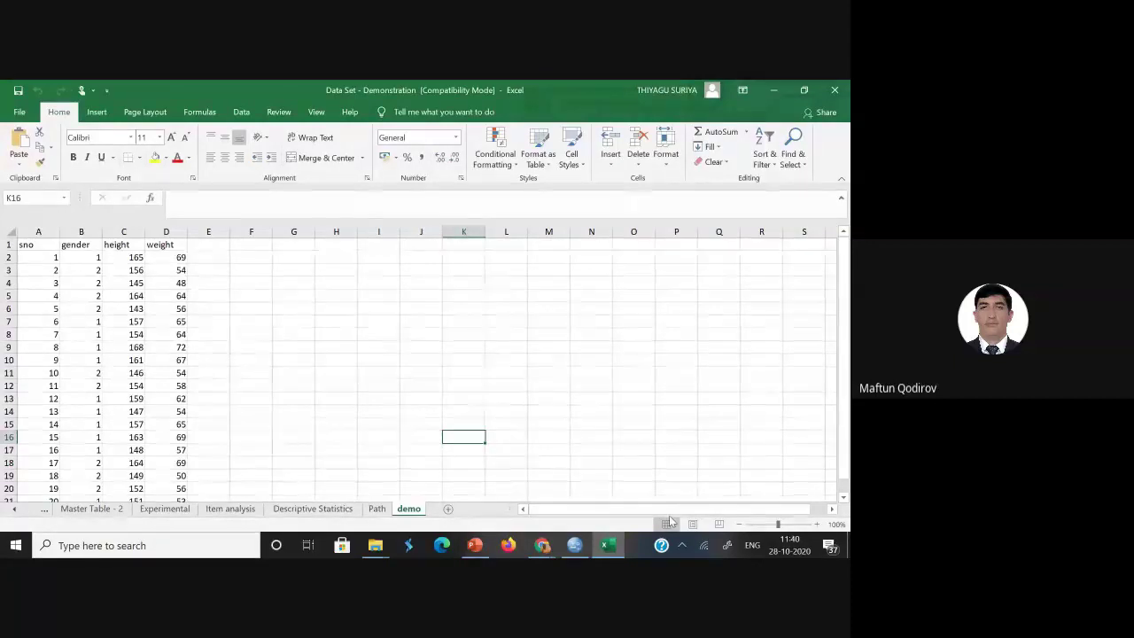
Switch to PowerPoint and step back through the slide thumbnails from slide 22 to slide 17.
left_click(474, 545)
left_click(47, 246)
left_click(52, 212)
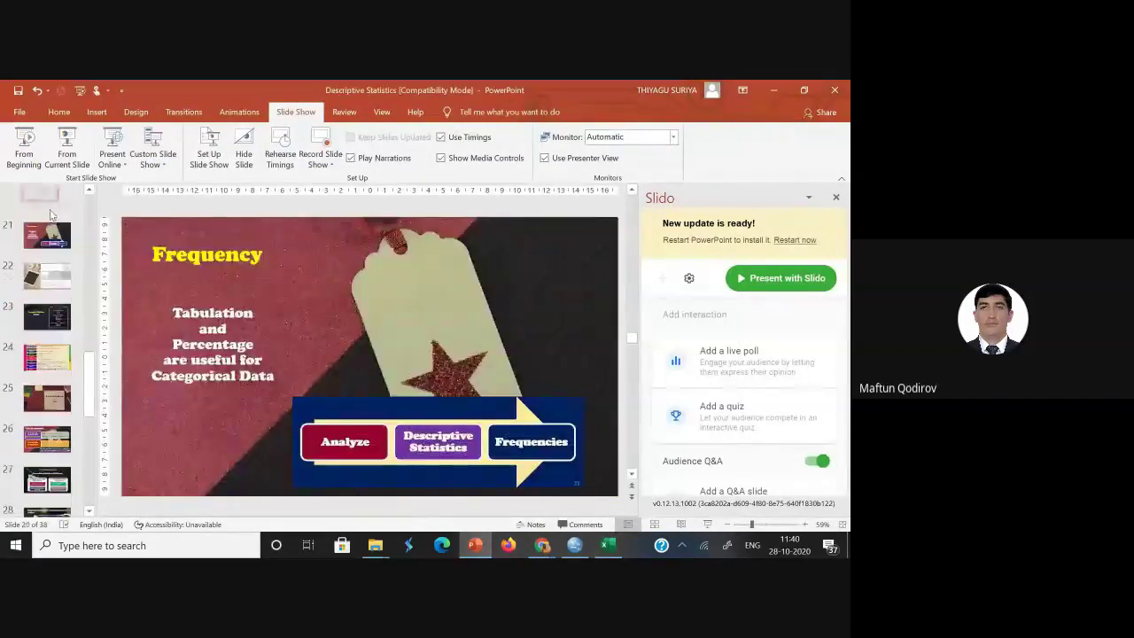
left_click(51, 213)
left_click(51, 212)
left_click(52, 212)
left_click(51, 212)
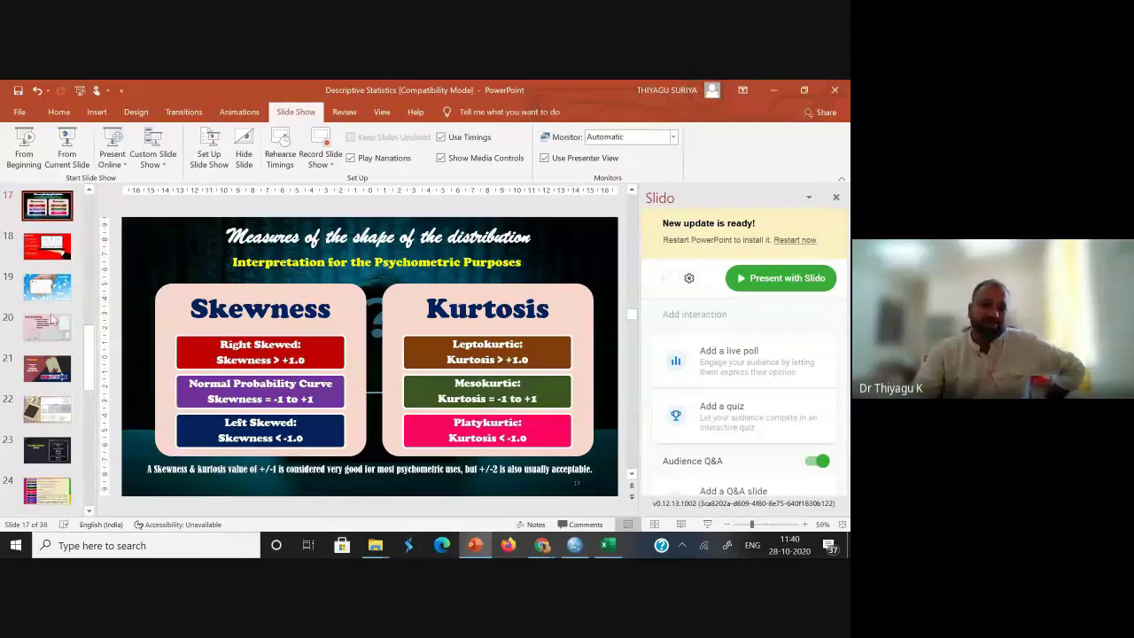
Open the Kurtosis slide 19, then scroll the editor back up to the Skewness slide.
left_click(49, 288)
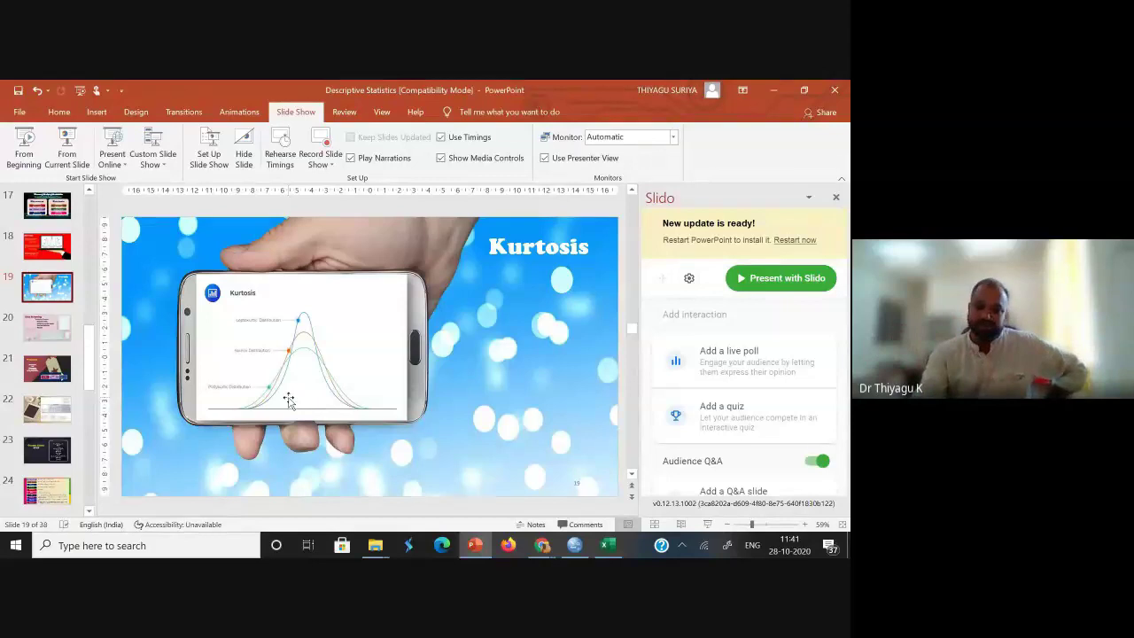
scroll(288, 398, "up", 1)
scroll(287, 398, "down", 2)
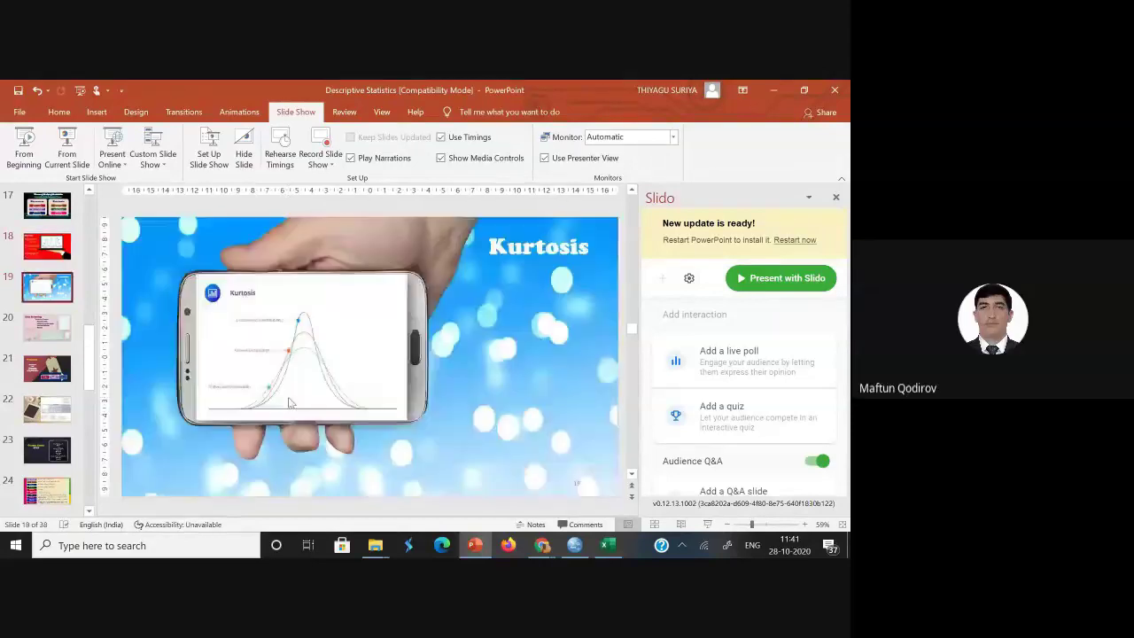
scroll(287, 398, "up", 2)
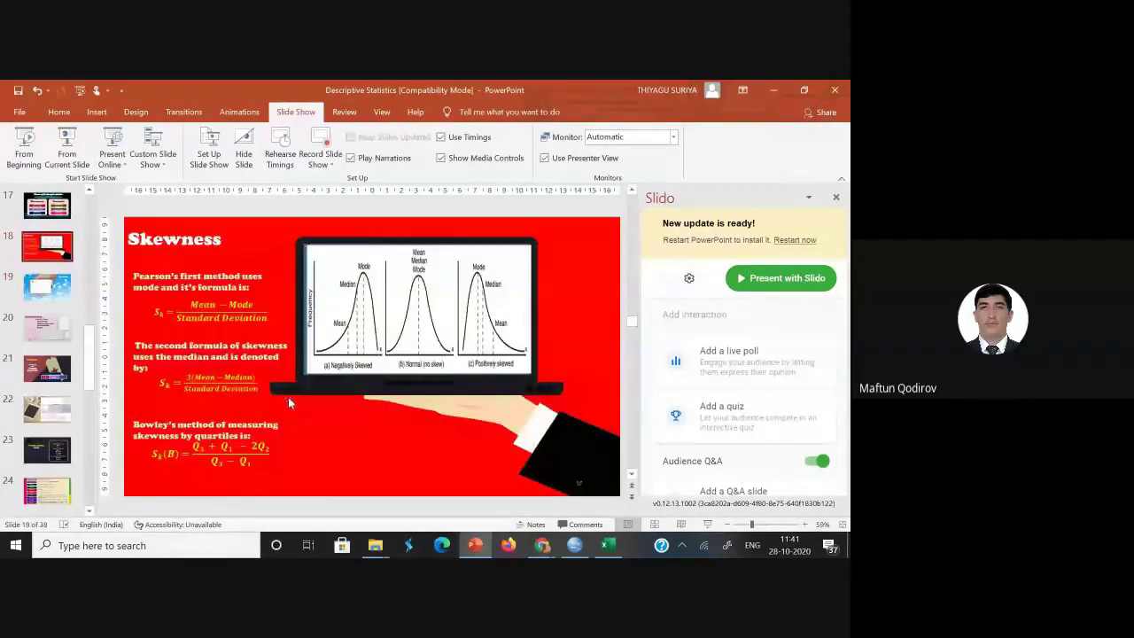
scroll(288, 400, "up", 1)
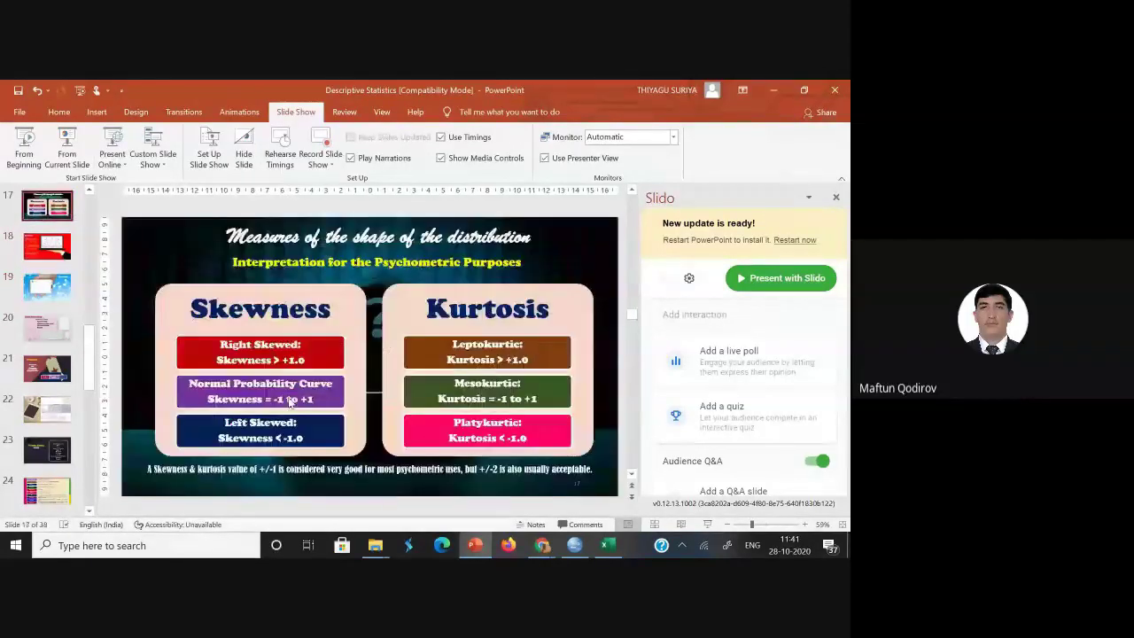
Minimize PowerPoint and select empty cell J12 on Excel's demo sheet.
left_click(770, 90)
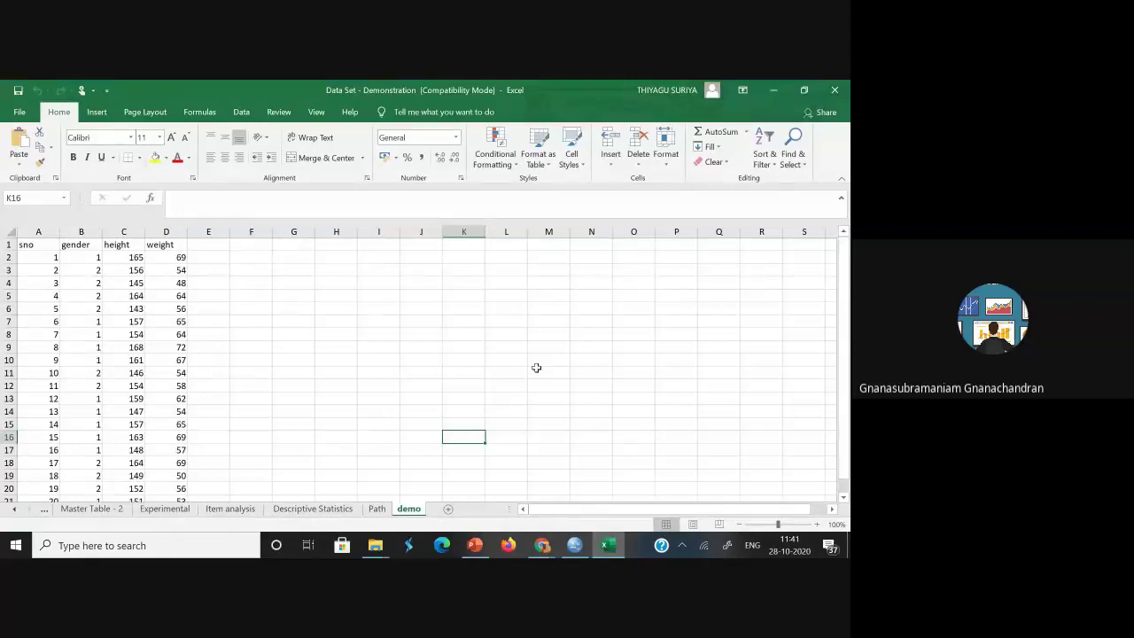
left_click(427, 375)
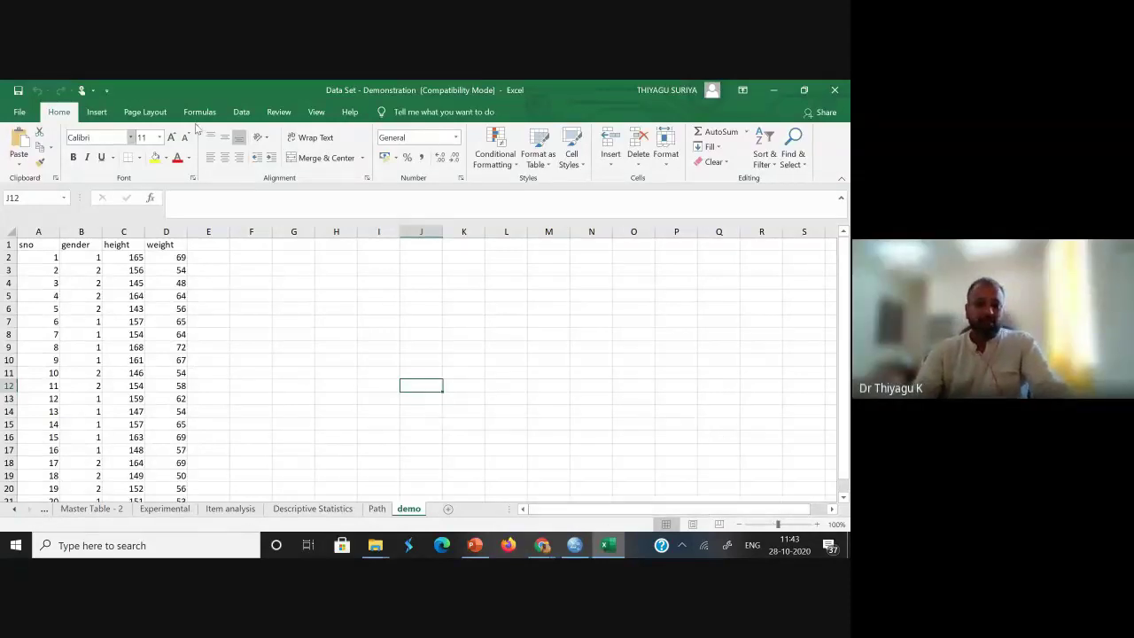
Scroll back to the earlier sheet tabs and switch to the Master Table 1 False sheet.
left_click(14, 509)
left_click(15, 510)
left_click(14, 509)
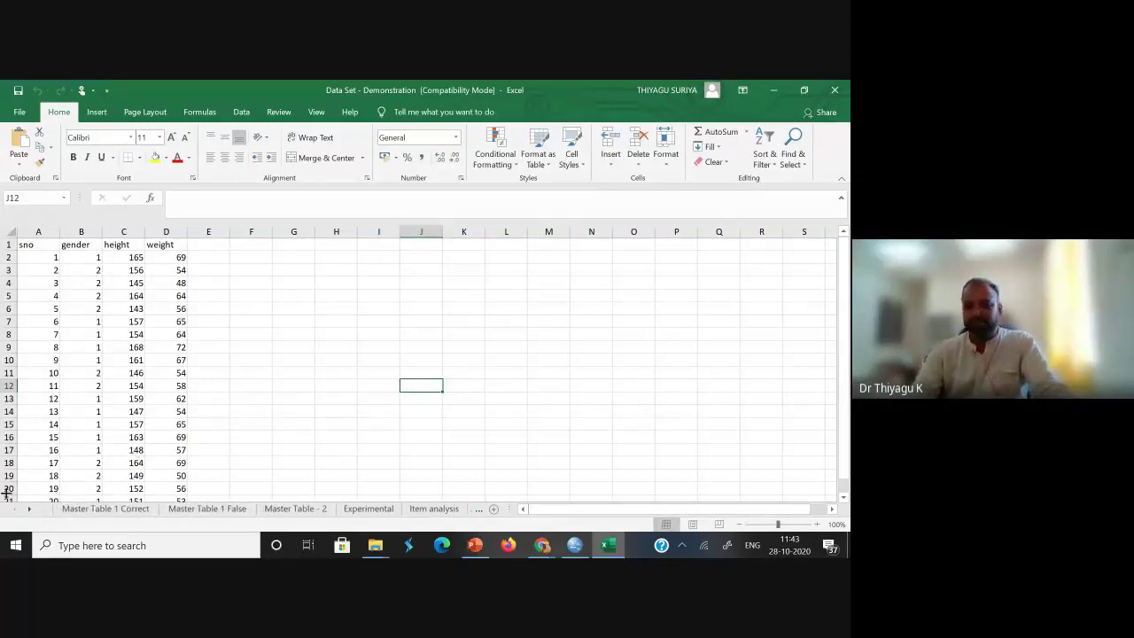
left_click(89, 509)
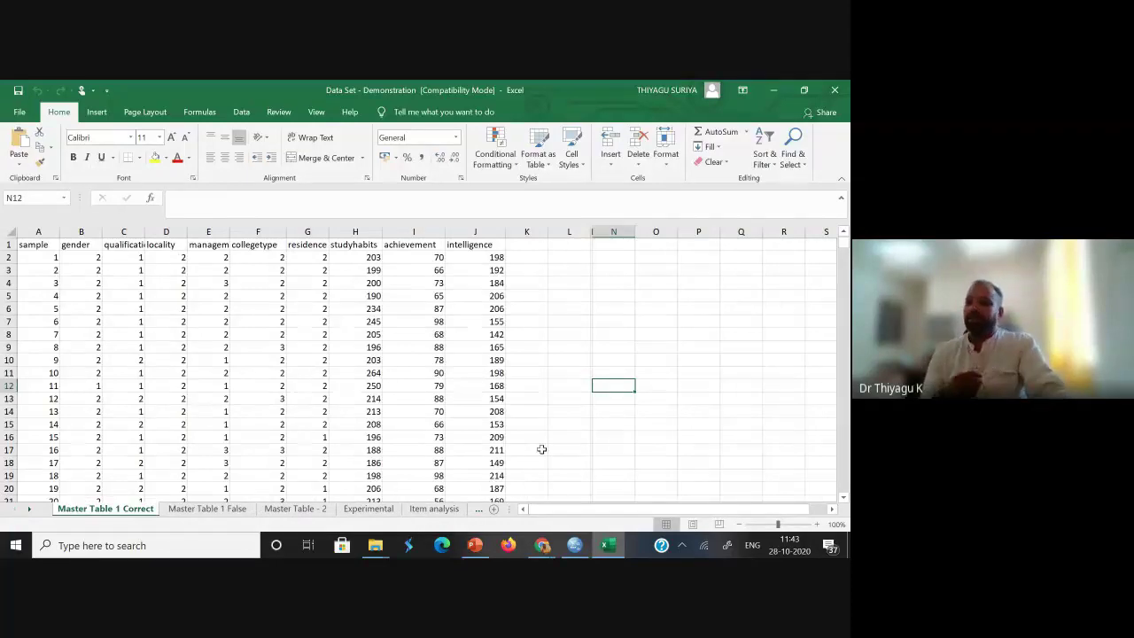
left_click(222, 512)
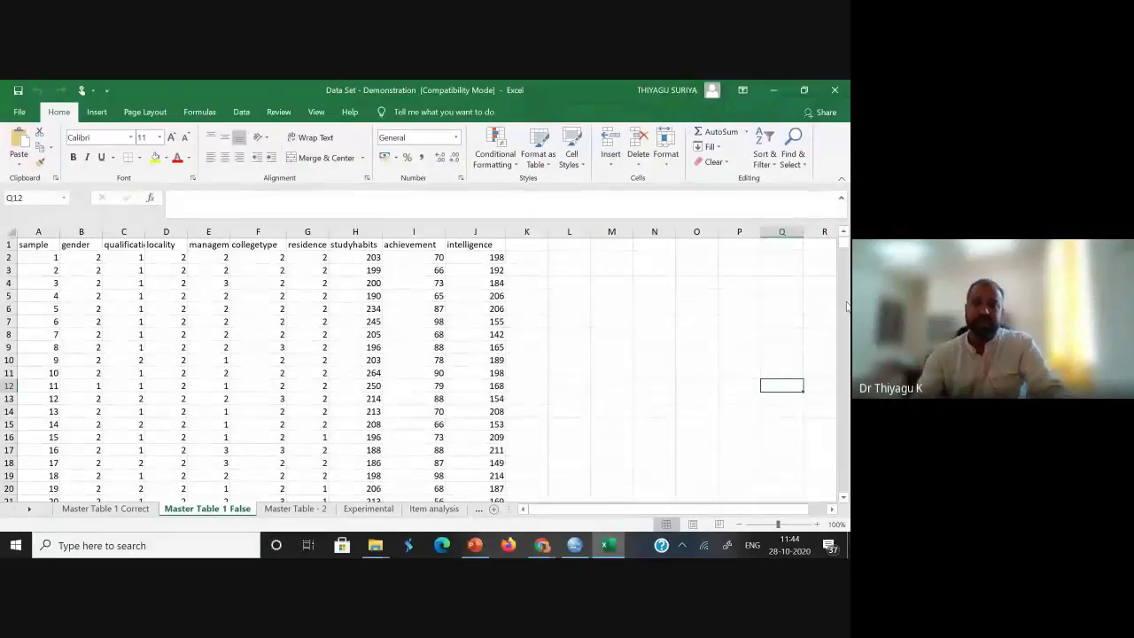
Select the gender column B, compare it with Master Table 1 Correct, then return to False.
left_click(78, 231)
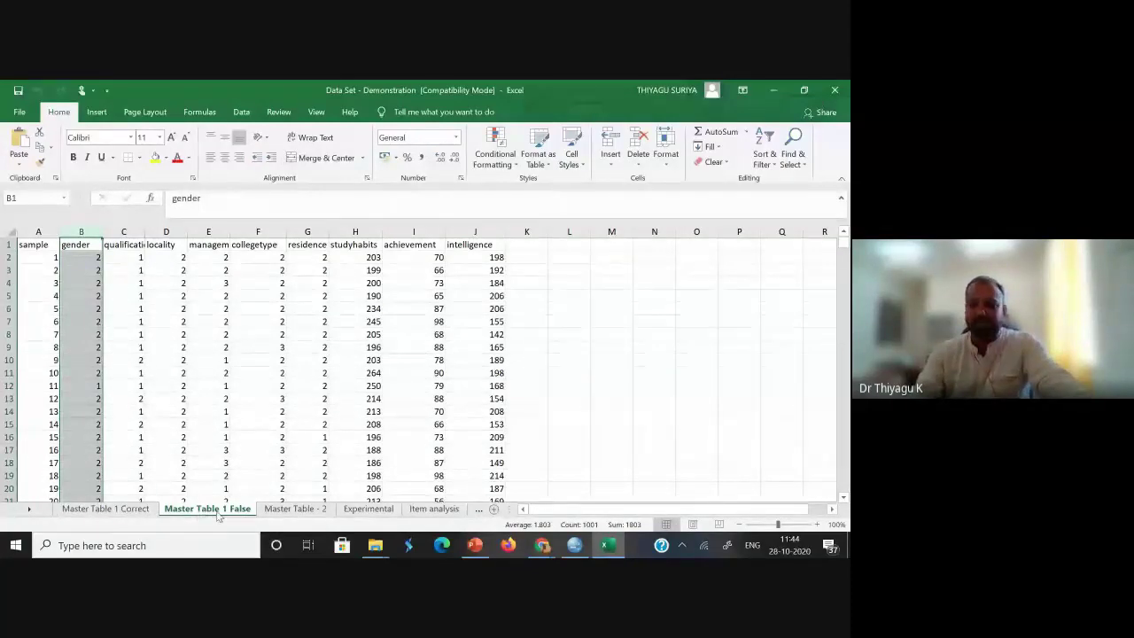
left_click(99, 513)
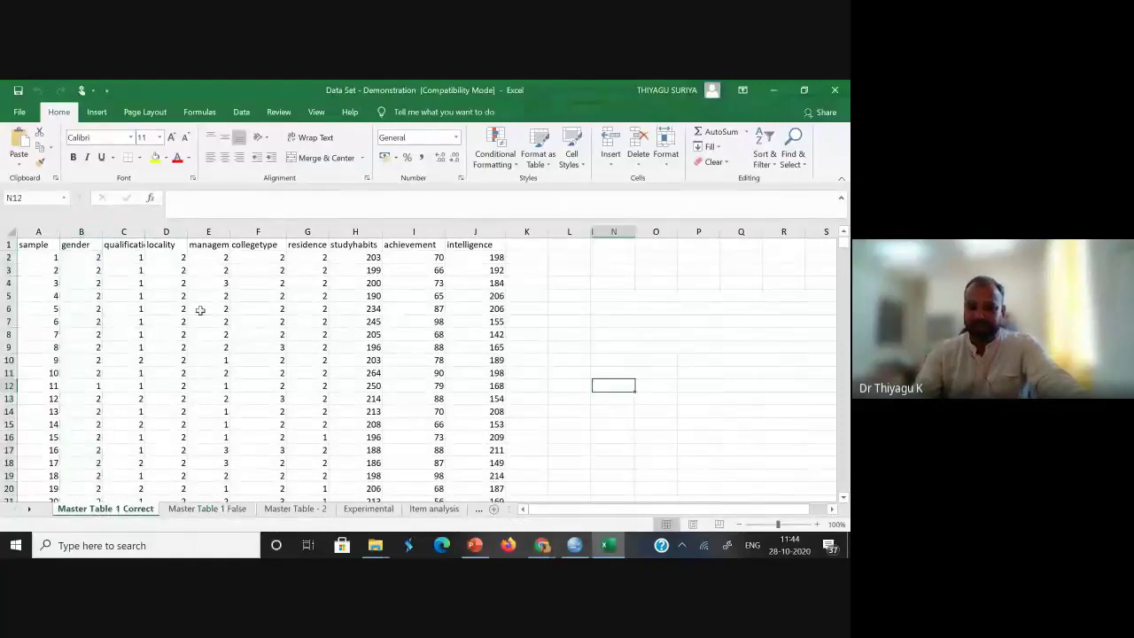
left_click(191, 510)
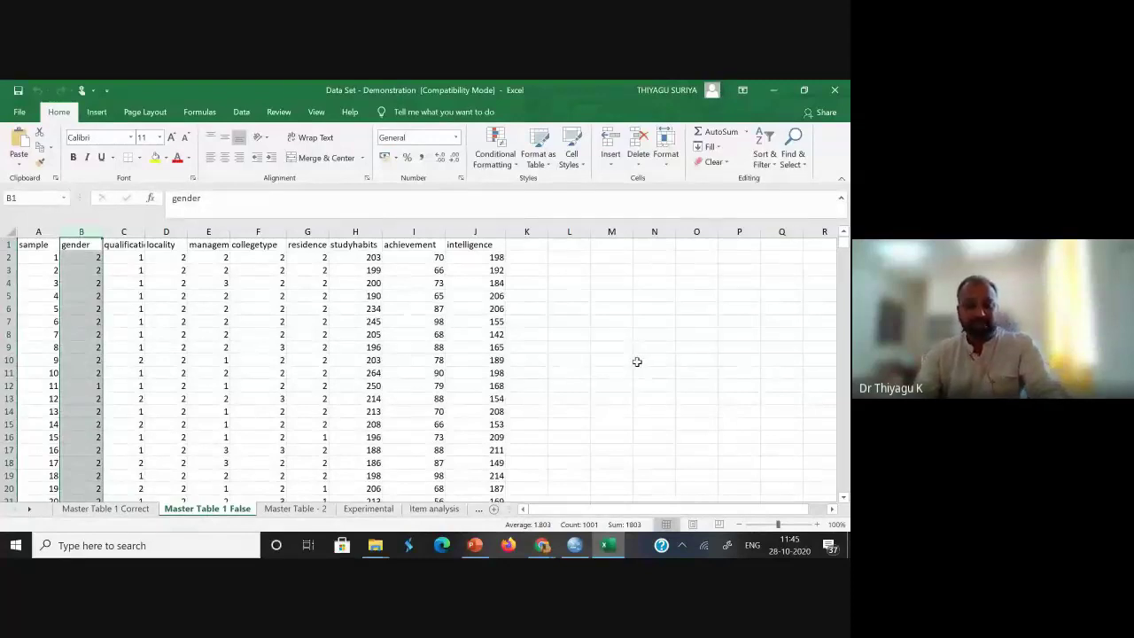
Select the whole sheet and apply Sort & Filter > Filter to all column headings.
key("ctrl+a")
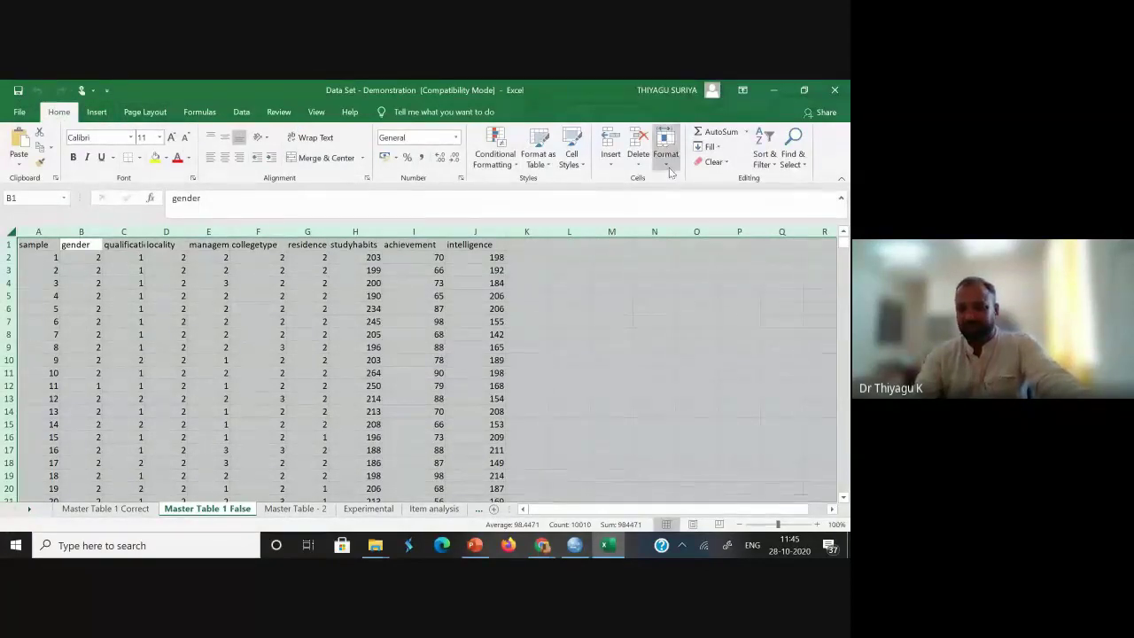
left_click(774, 166)
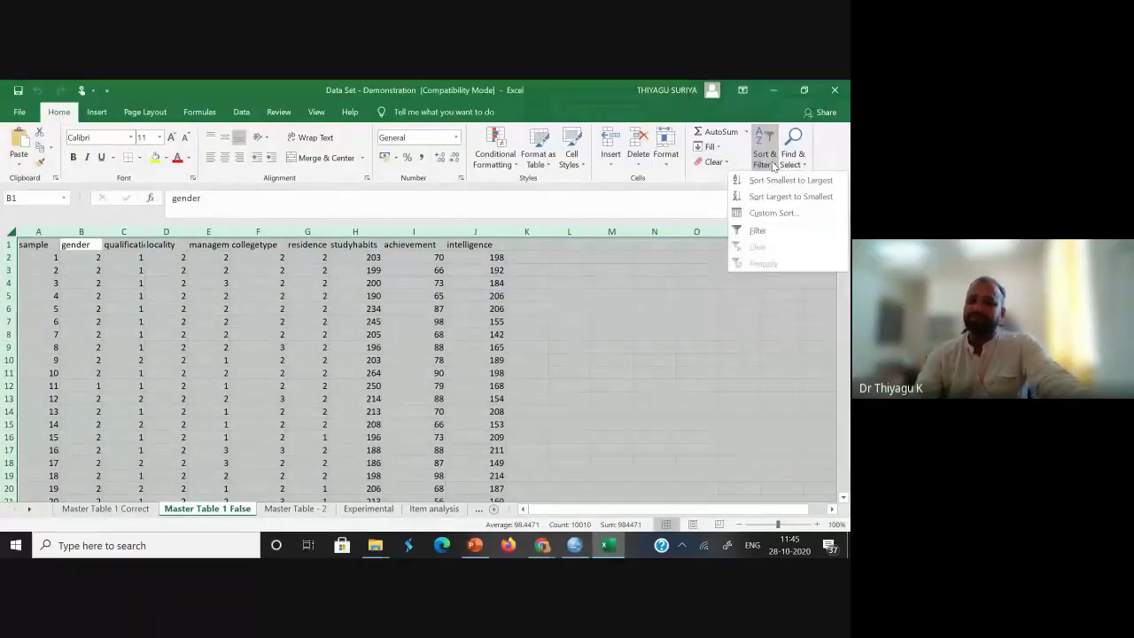
left_click(758, 232)
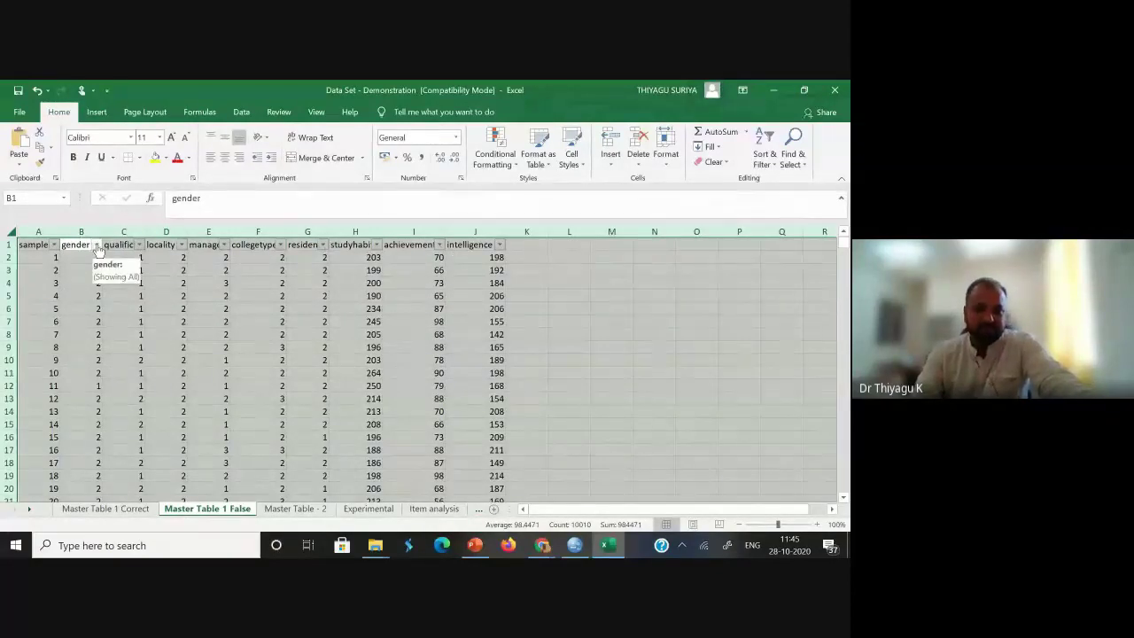
left_click(139, 248)
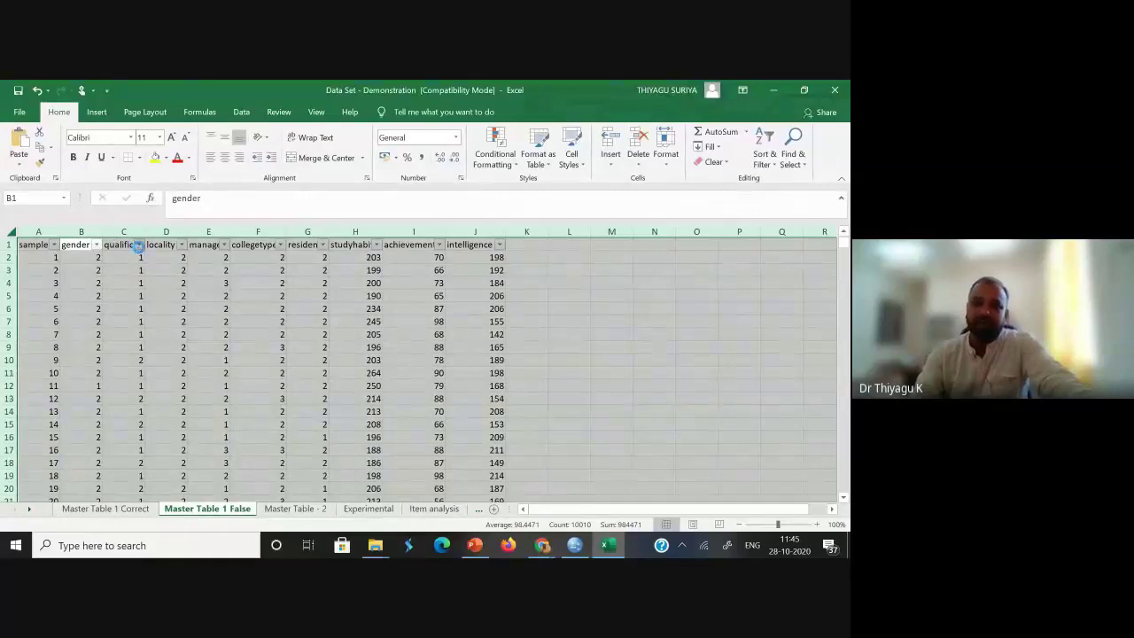
left_click(531, 336)
left_click(536, 282)
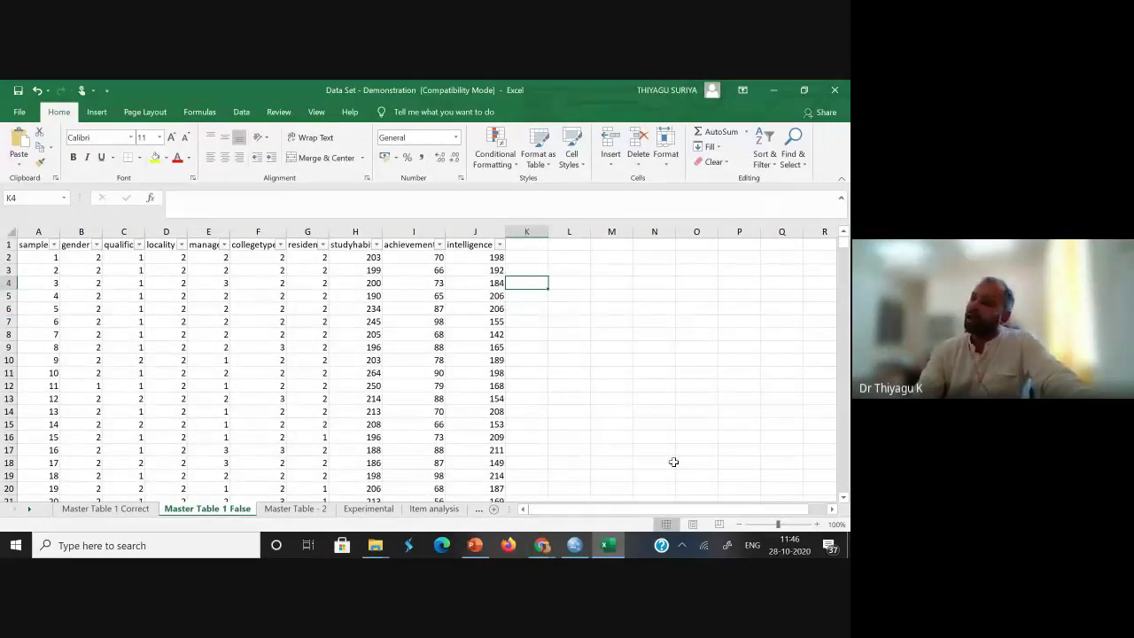
Check the gender filter values 1 and 2, then view the qualification values 0, 1, 2, 22.
left_click(97, 247)
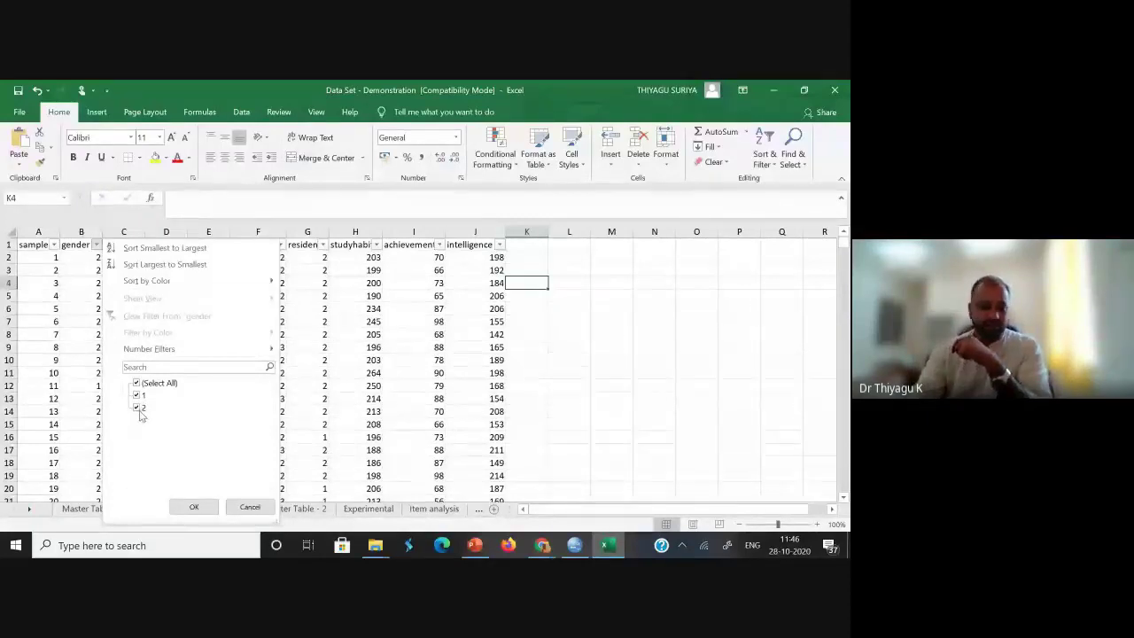
left_click(196, 508)
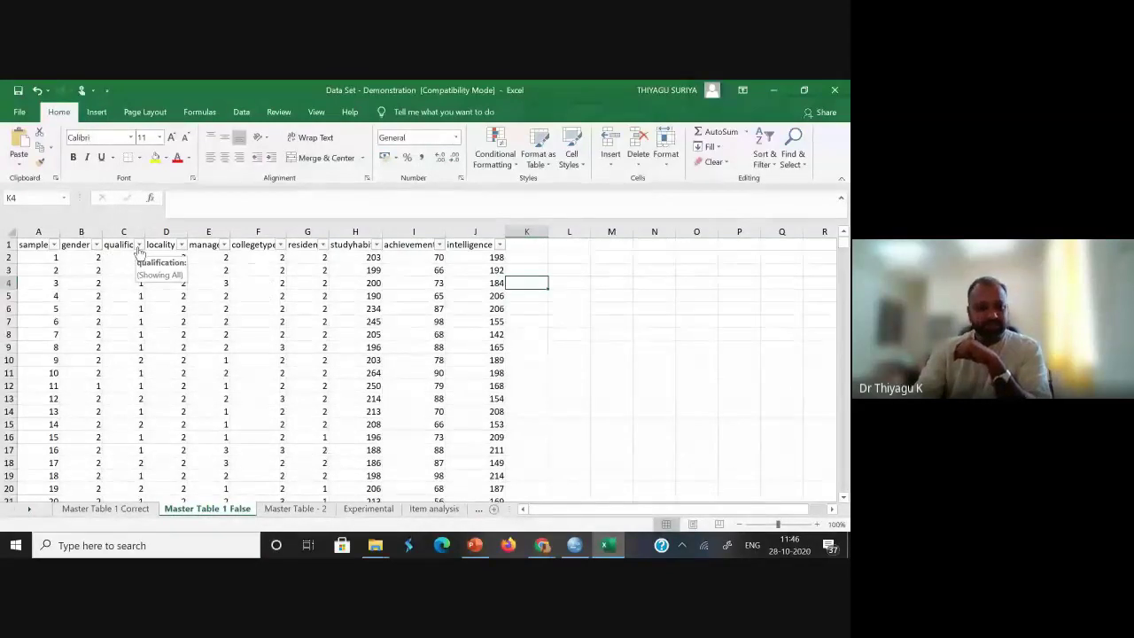
left_click(139, 245)
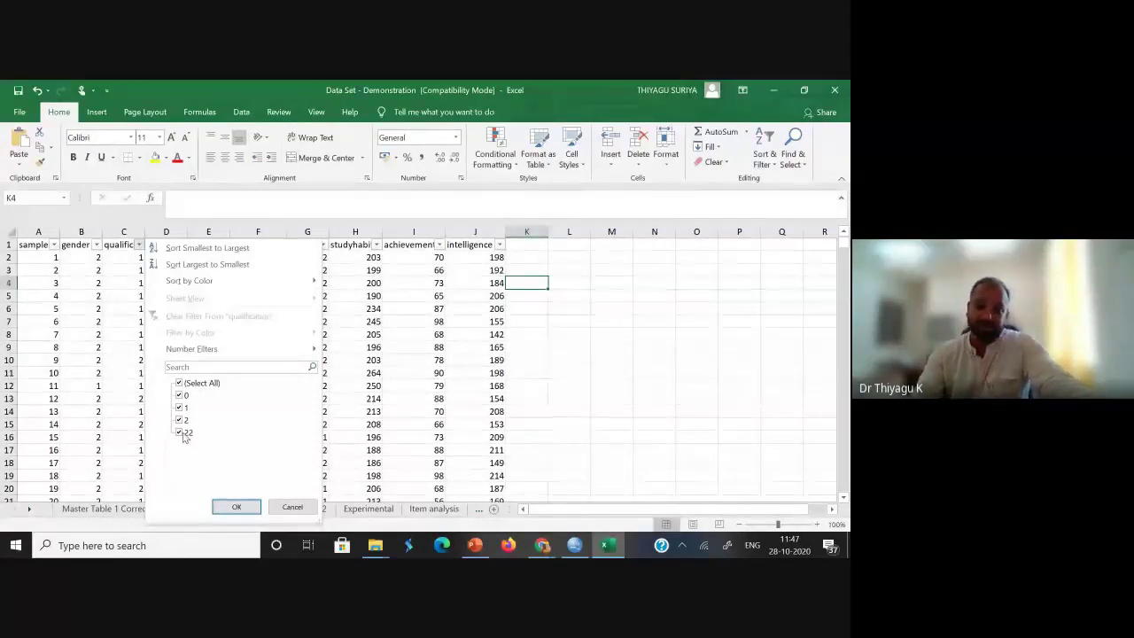
Filter qualification to only values 0 and 22, leaving 6 of 1000 records.
left_click(199, 385)
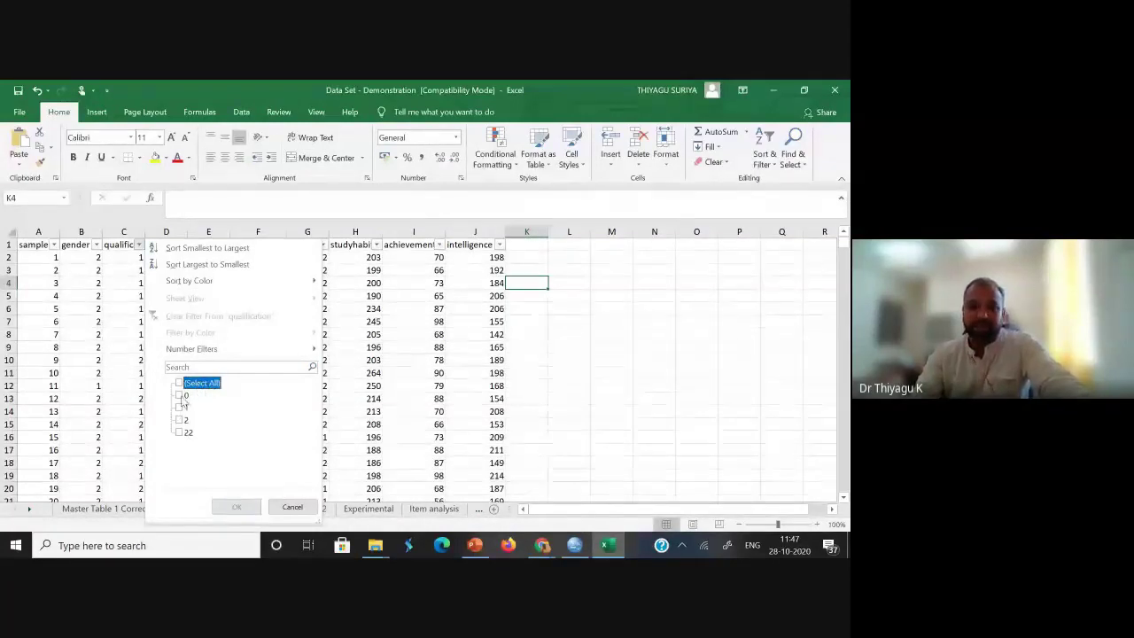
left_click(179, 396)
left_click(180, 433)
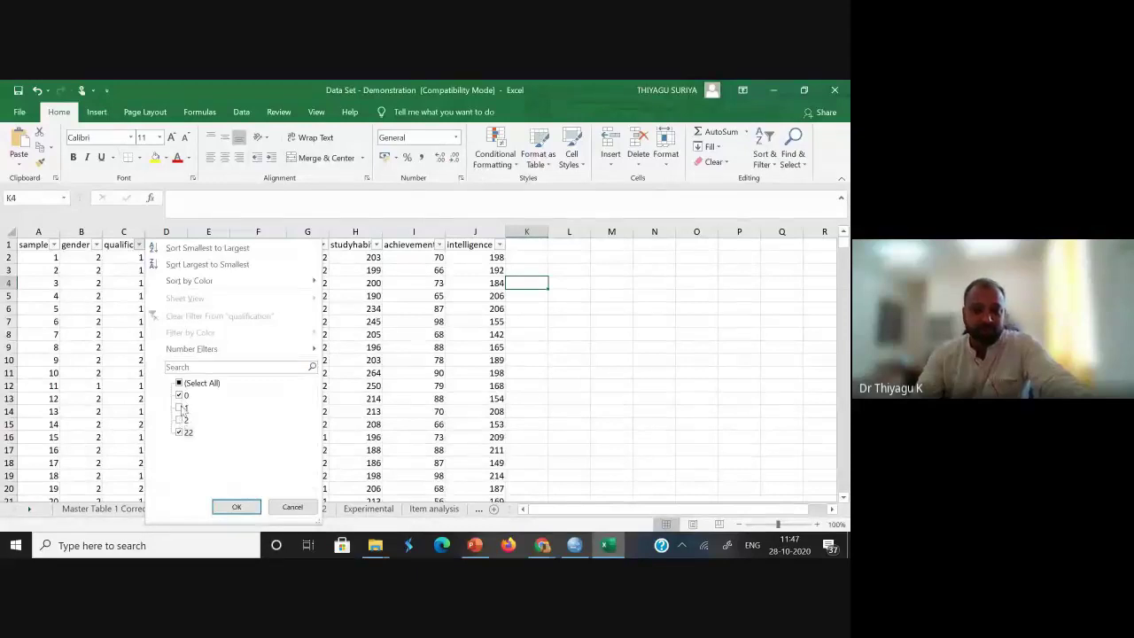
left_click(239, 508)
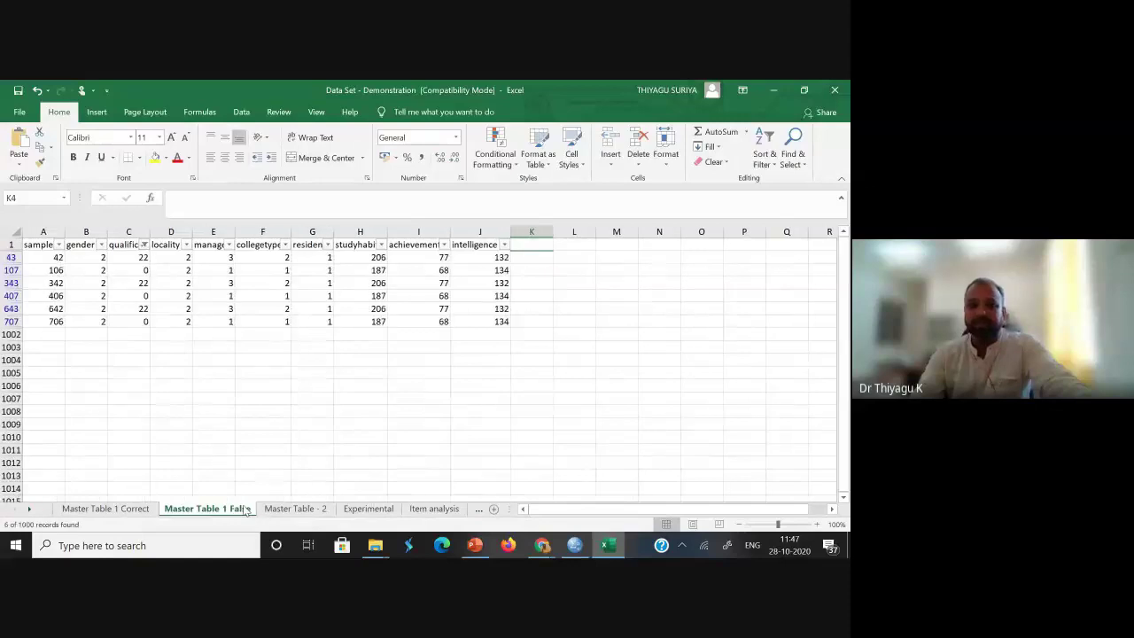
Change C43 from 22 to 2 by deleting its extra digit.
left_click_drag(138, 258, 132, 310)
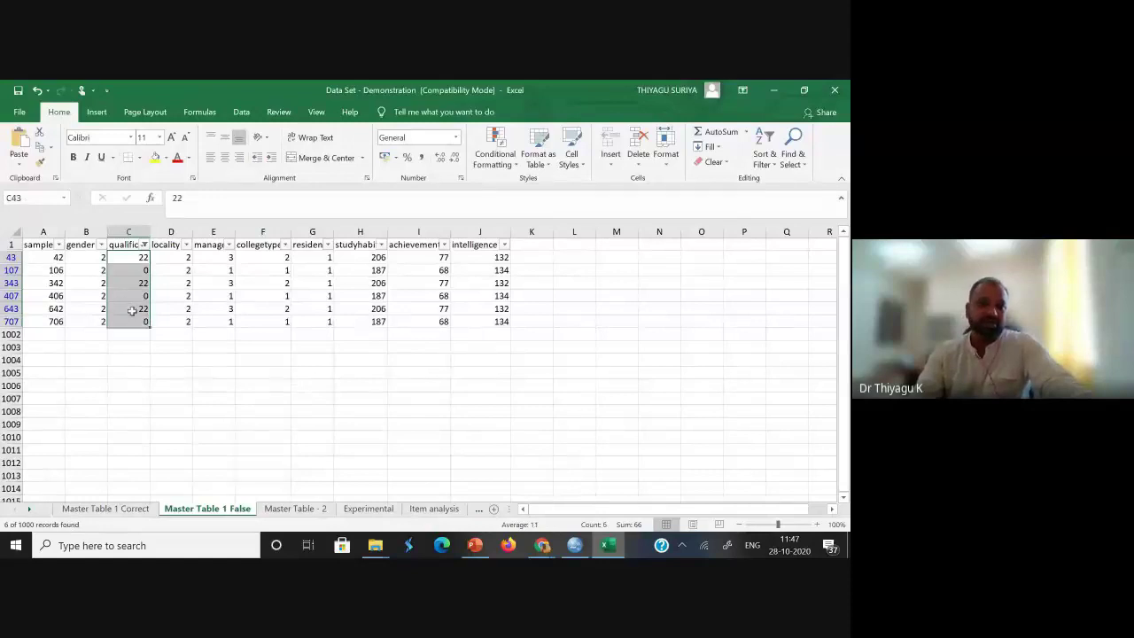
left_click(133, 258)
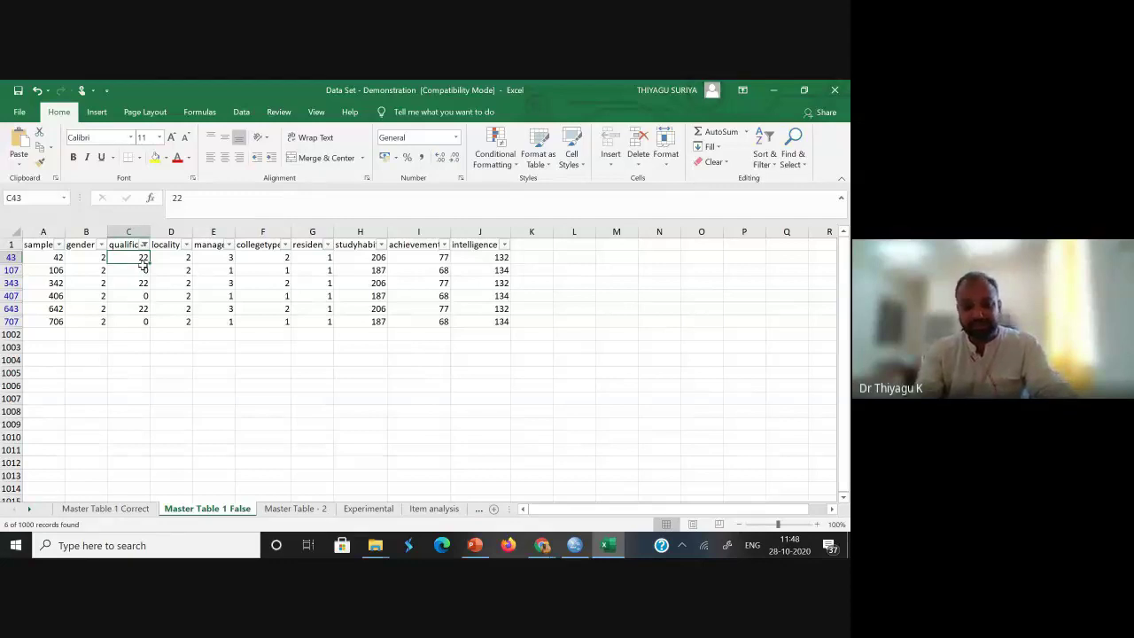
key("BackSpace")
key("Return")
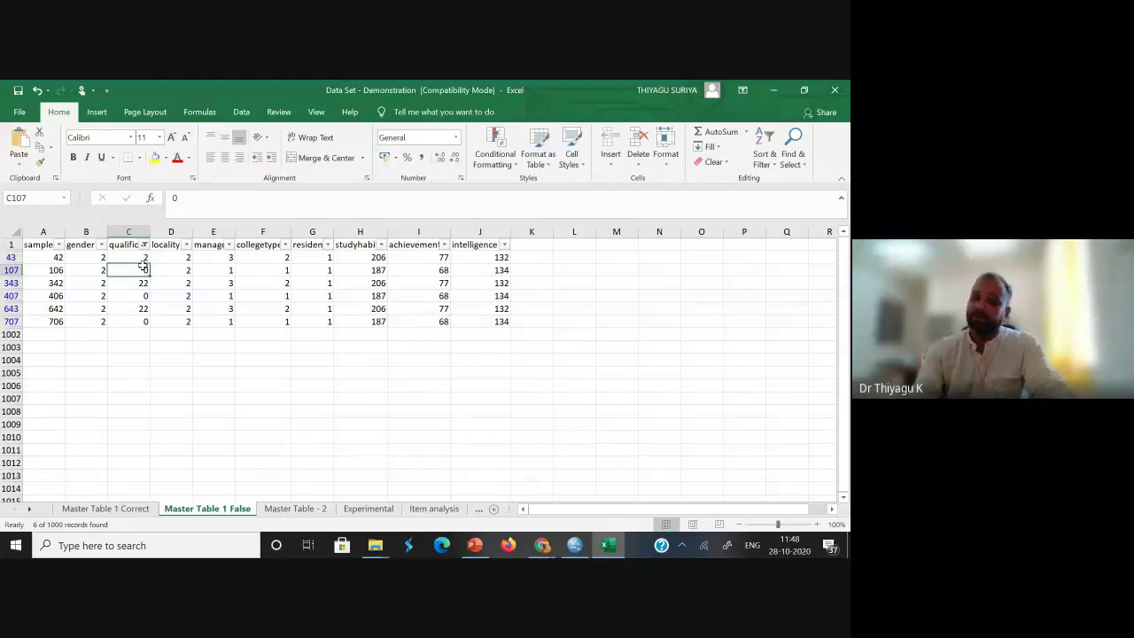
left_click(51, 271)
Enter 1 in C107, 2 in C343, 1 in C407, 2 in C643 and 1 in C707.
left_click(131, 272)
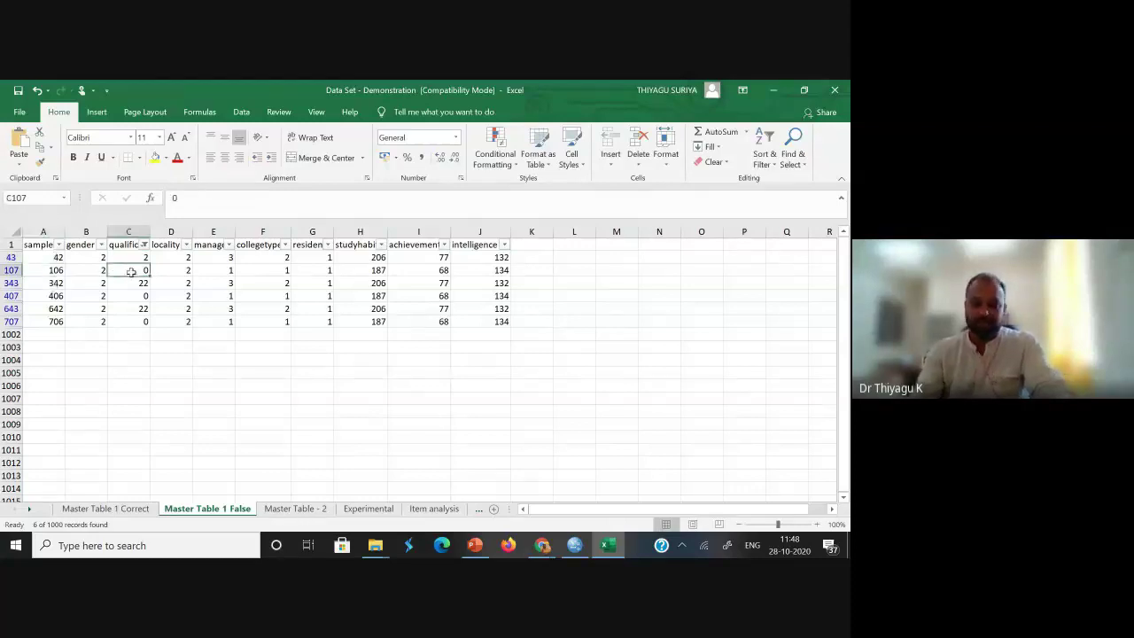
type("1")
key("Return")
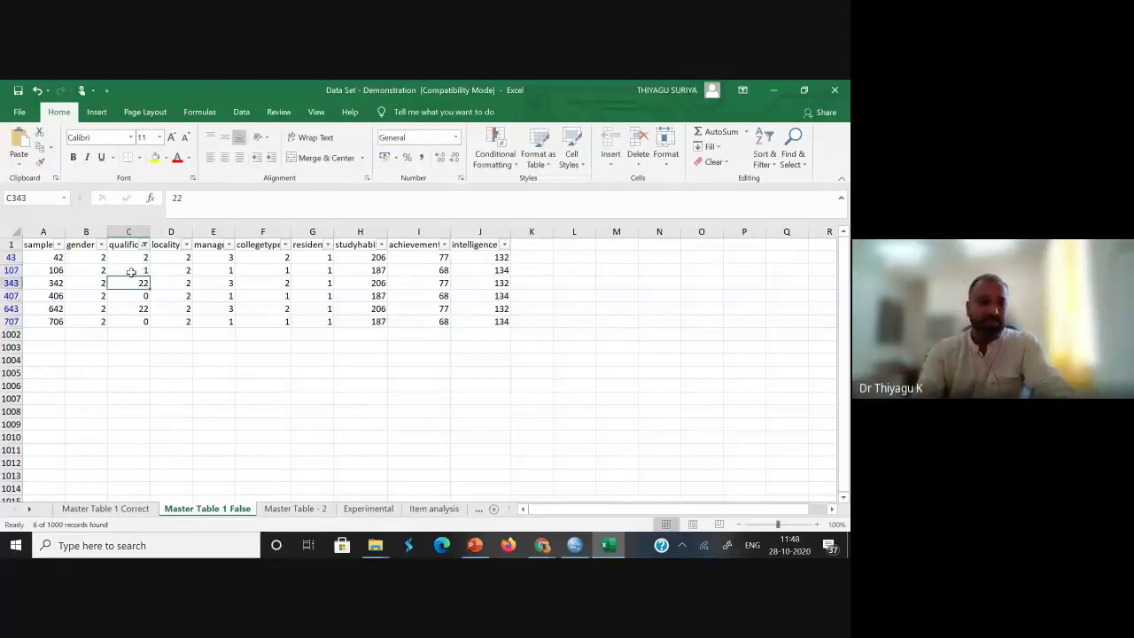
type("2")
key("Return")
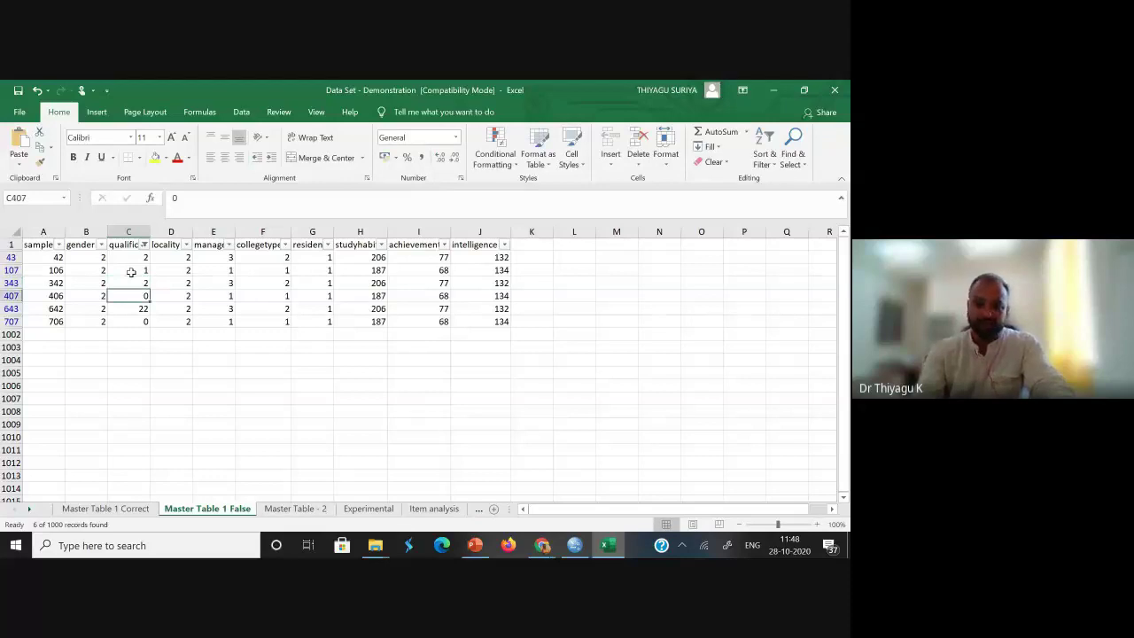
type("1")
key("Return")
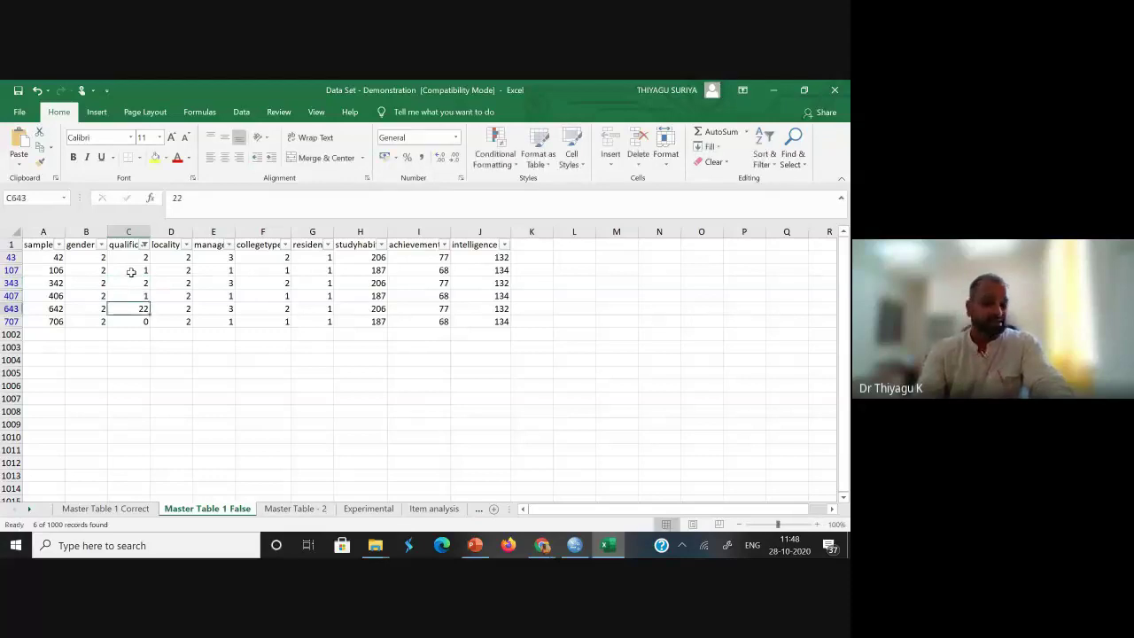
type("2")
key("Return")
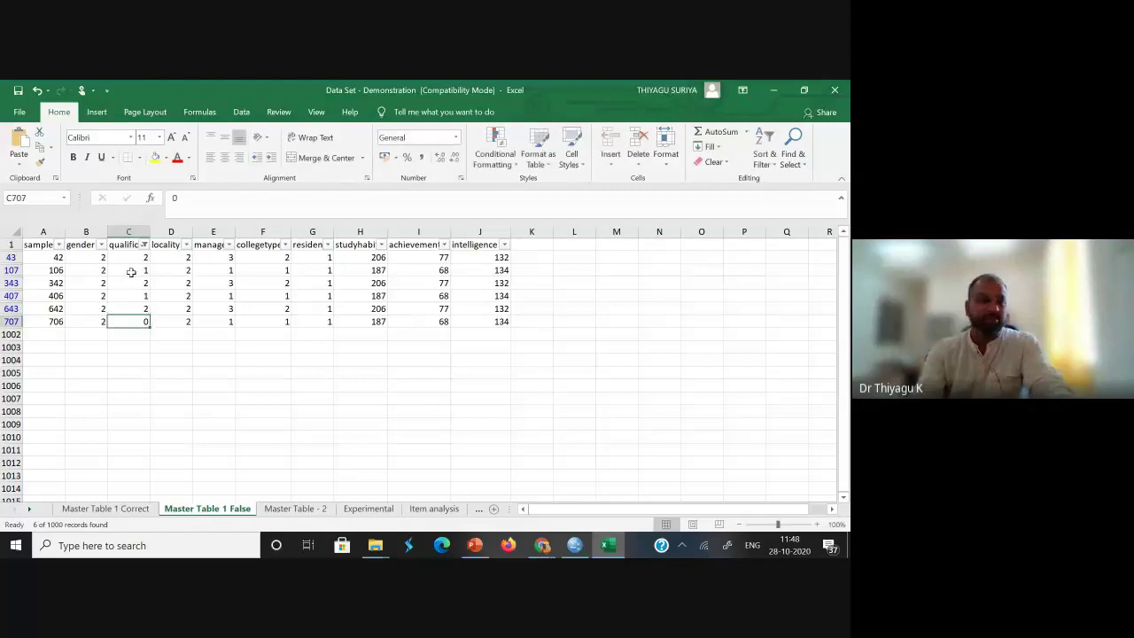
type("1")
key("Return")
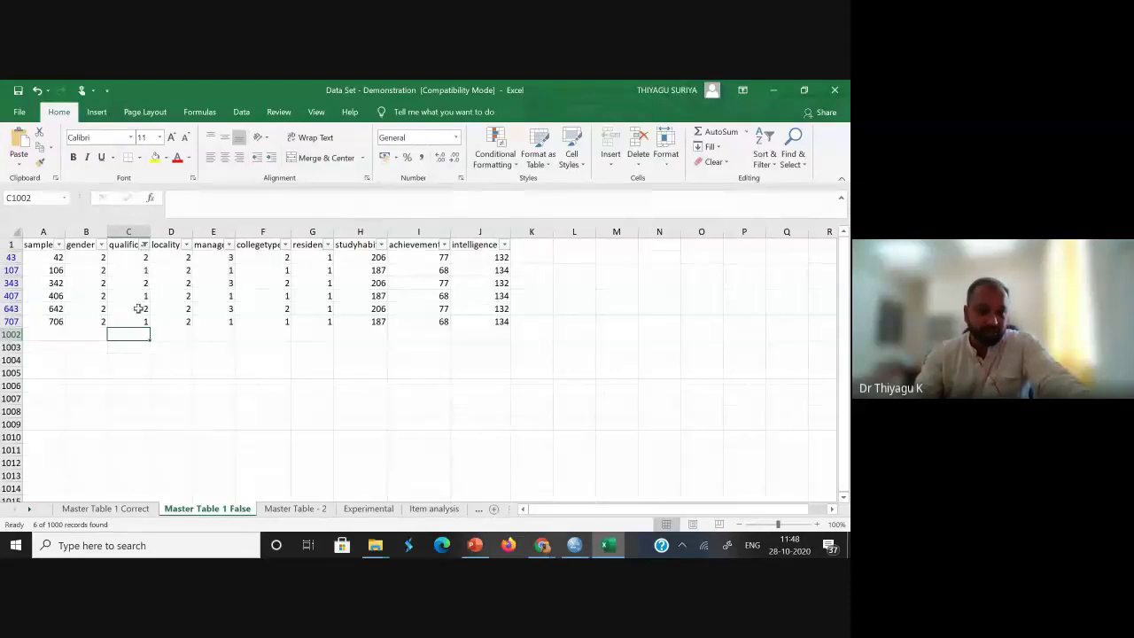
Clear the qualification filter so all rows show again.
left_click(145, 245)
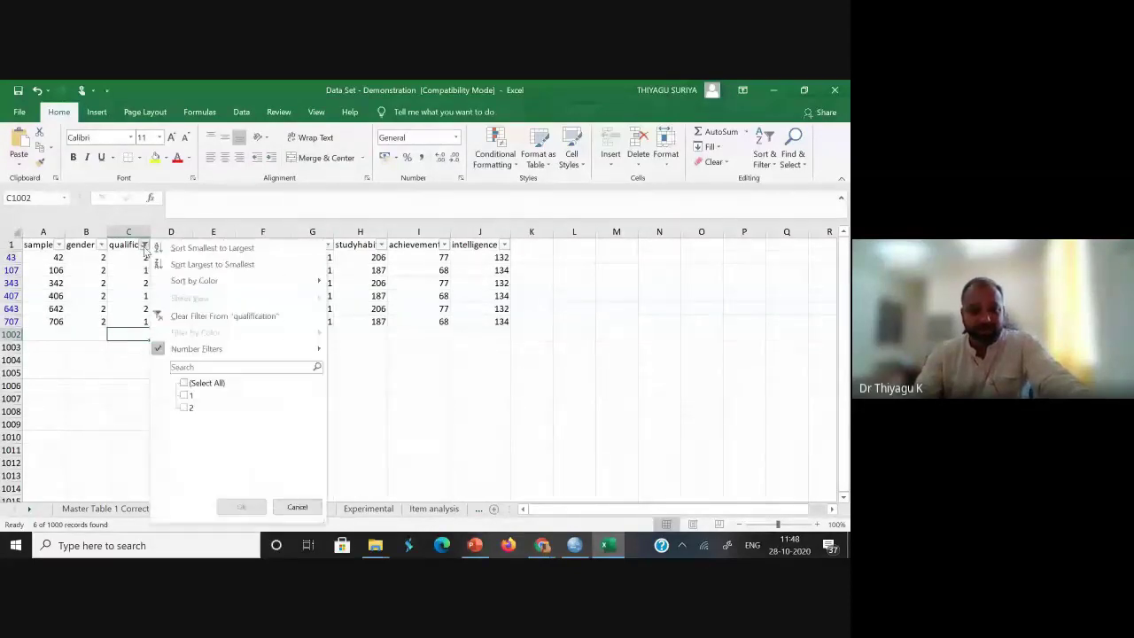
left_click(184, 383)
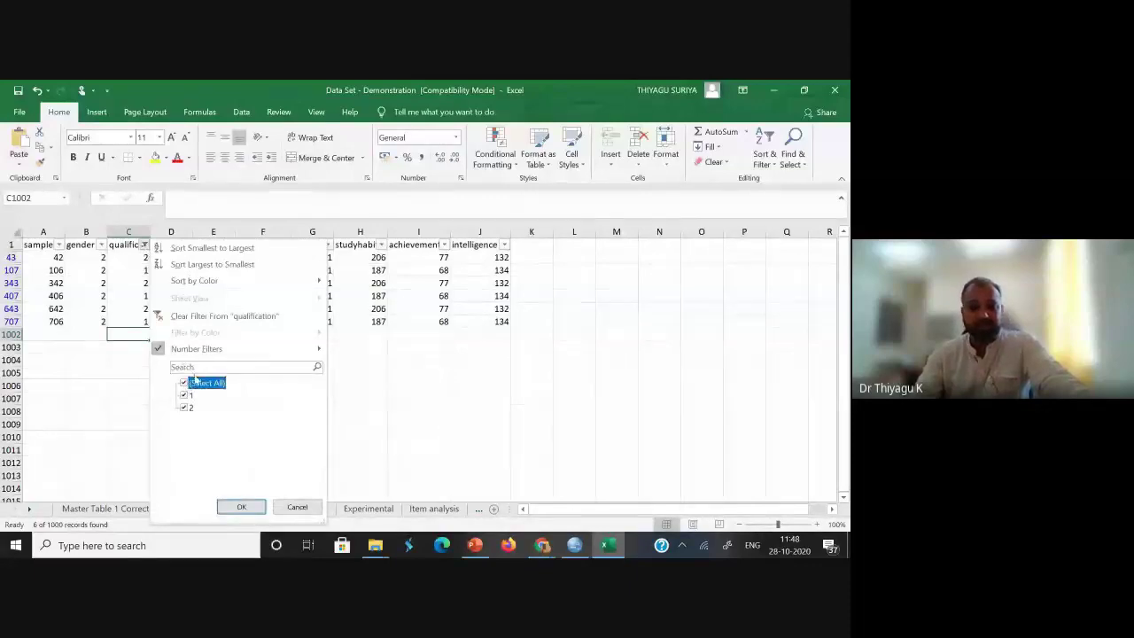
left_click(241, 506)
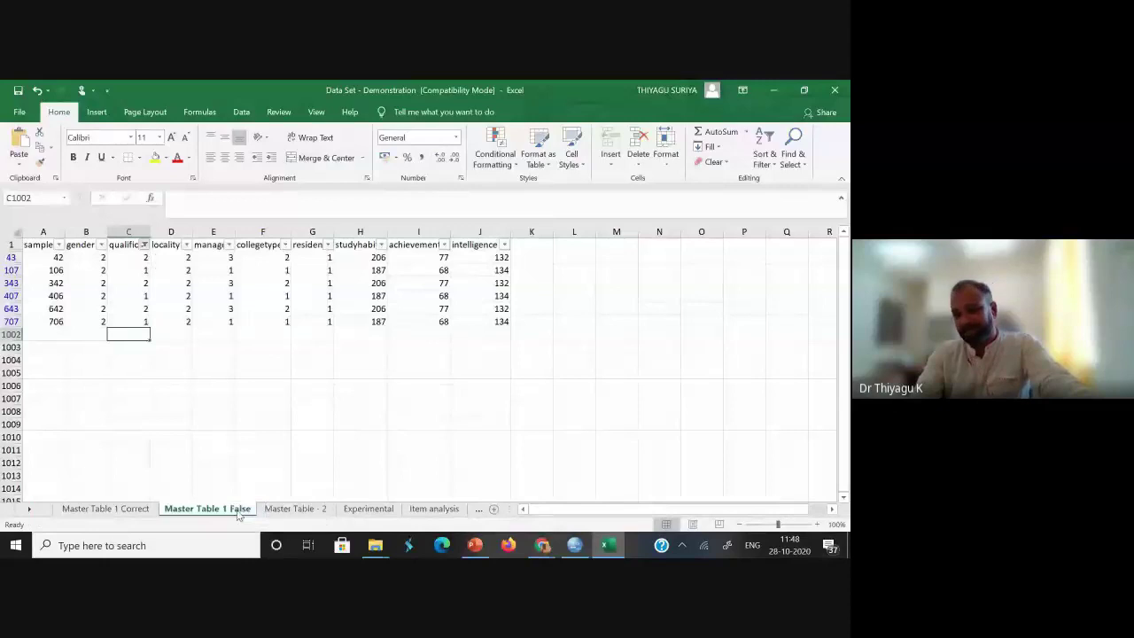
left_click(139, 245)
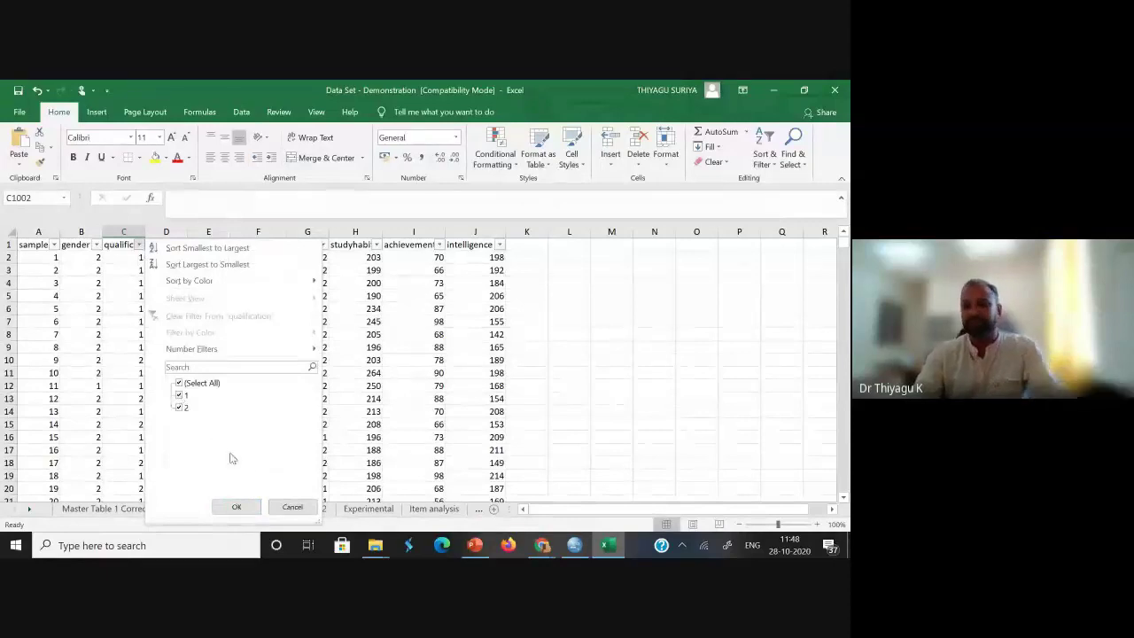
left_click(236, 507)
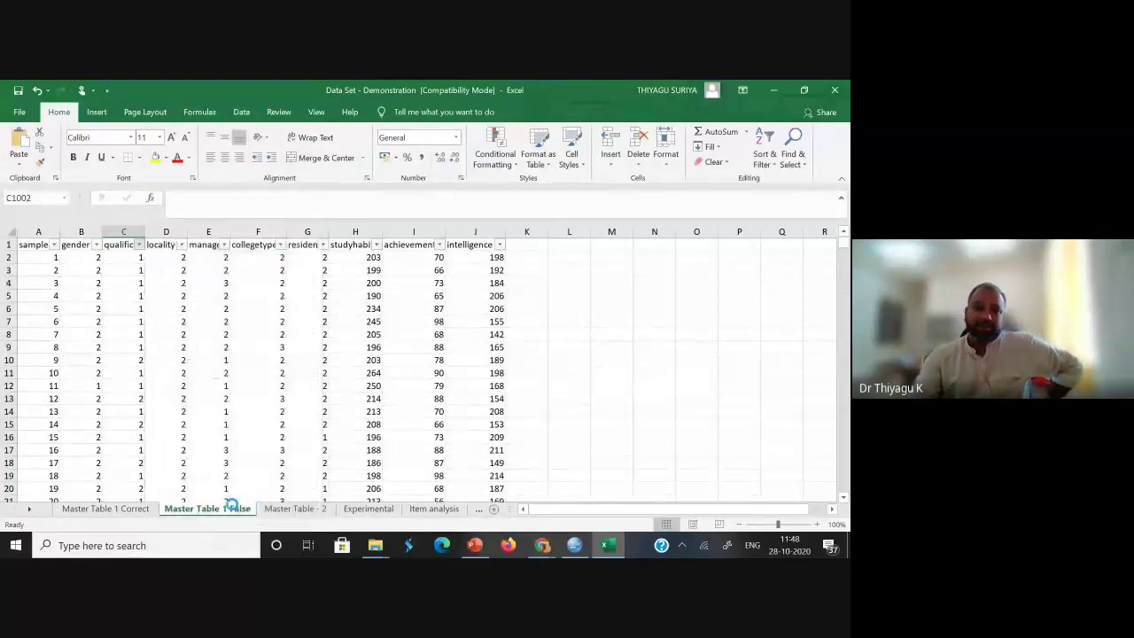
Check the locality values 1 and 2, then view the management values 1, 2, 3 and 33.
left_click(182, 246)
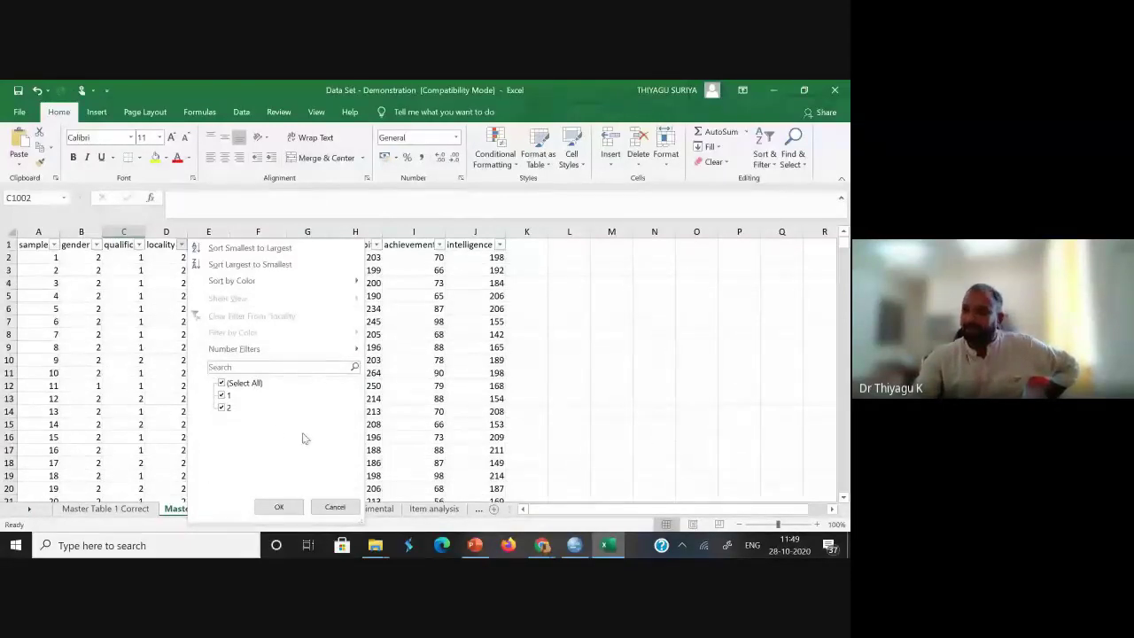
left_click(278, 506)
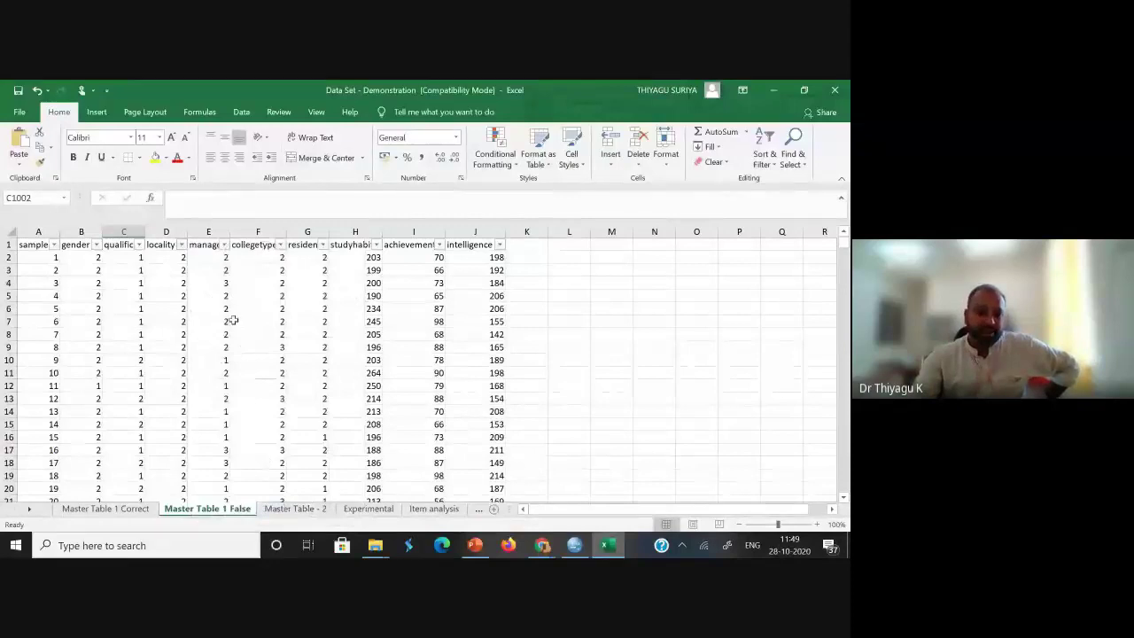
left_click(225, 245)
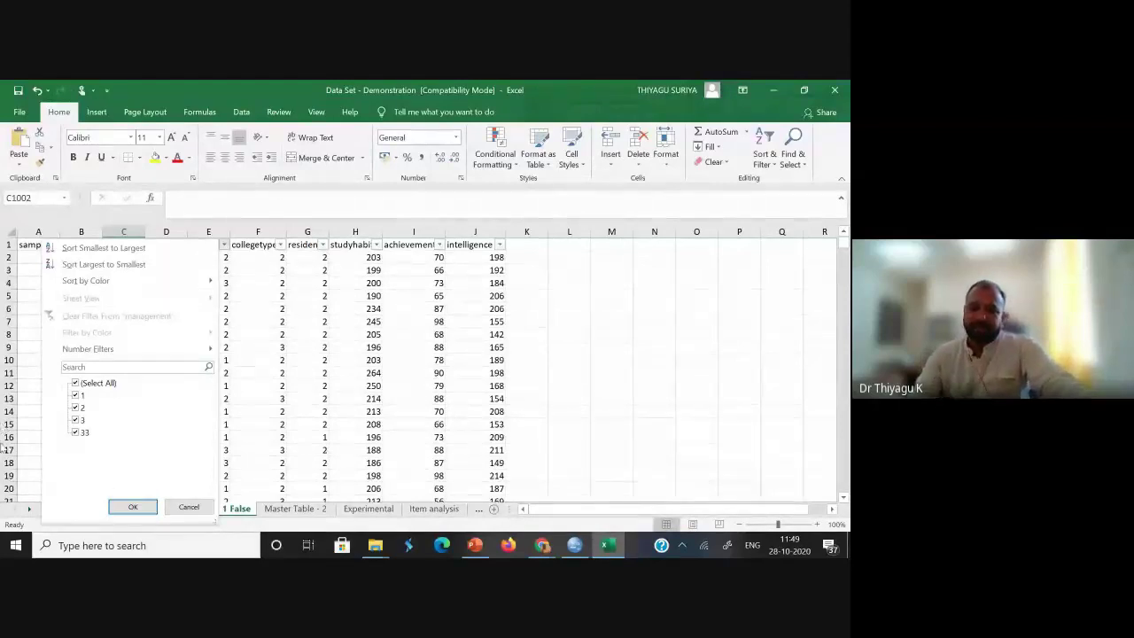
Filter management to only the value 33 and check the three affected rows.
left_click(75, 382)
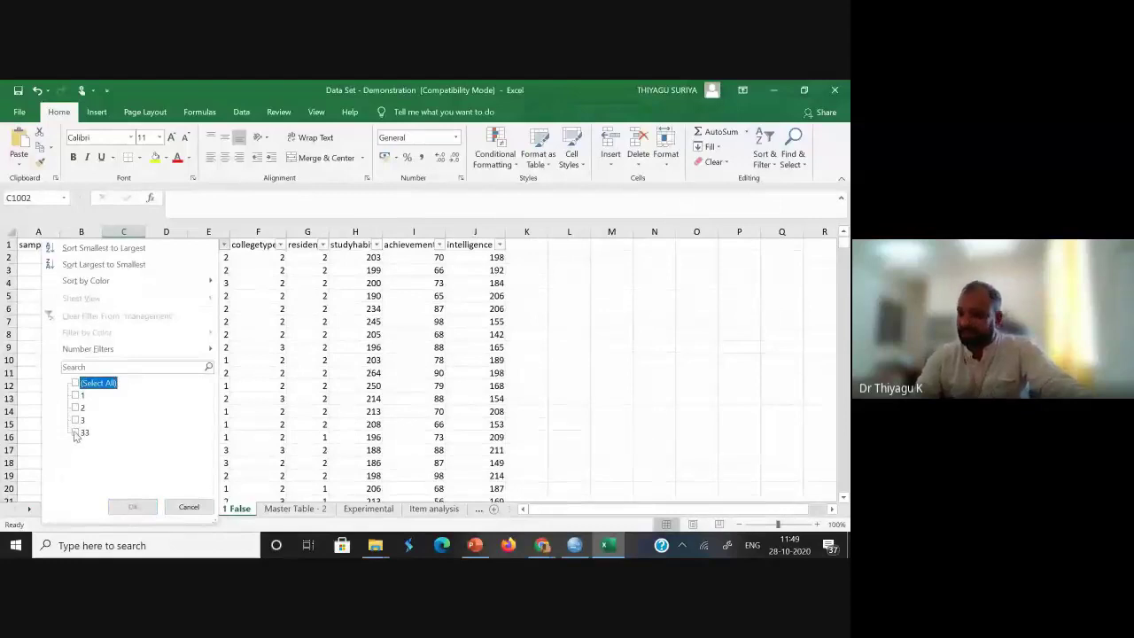
left_click(75, 432)
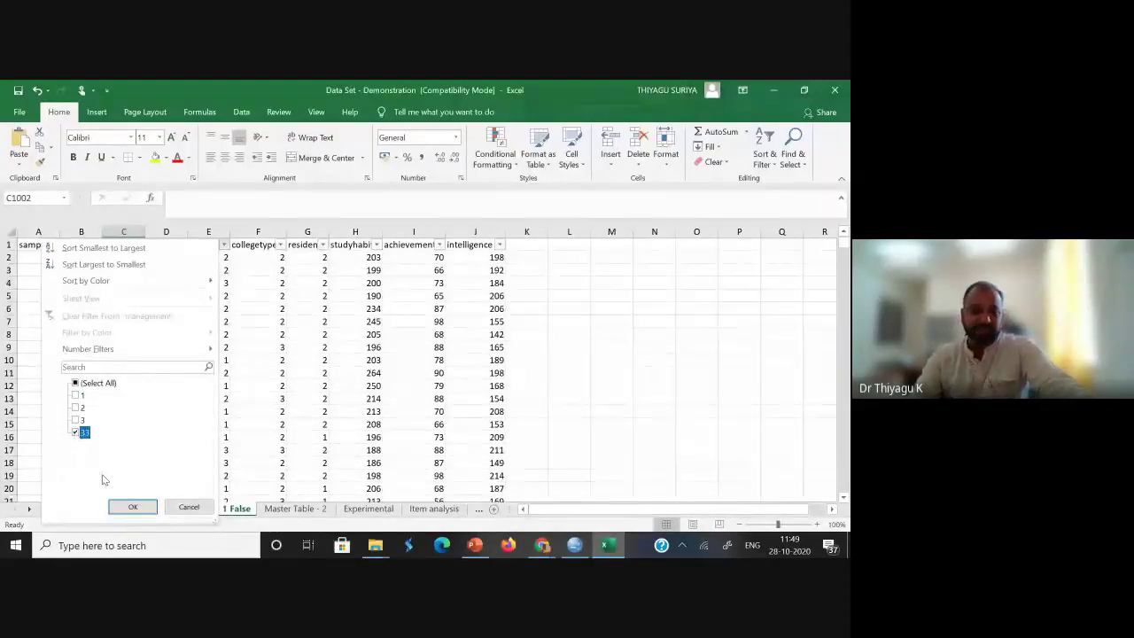
left_click(130, 507)
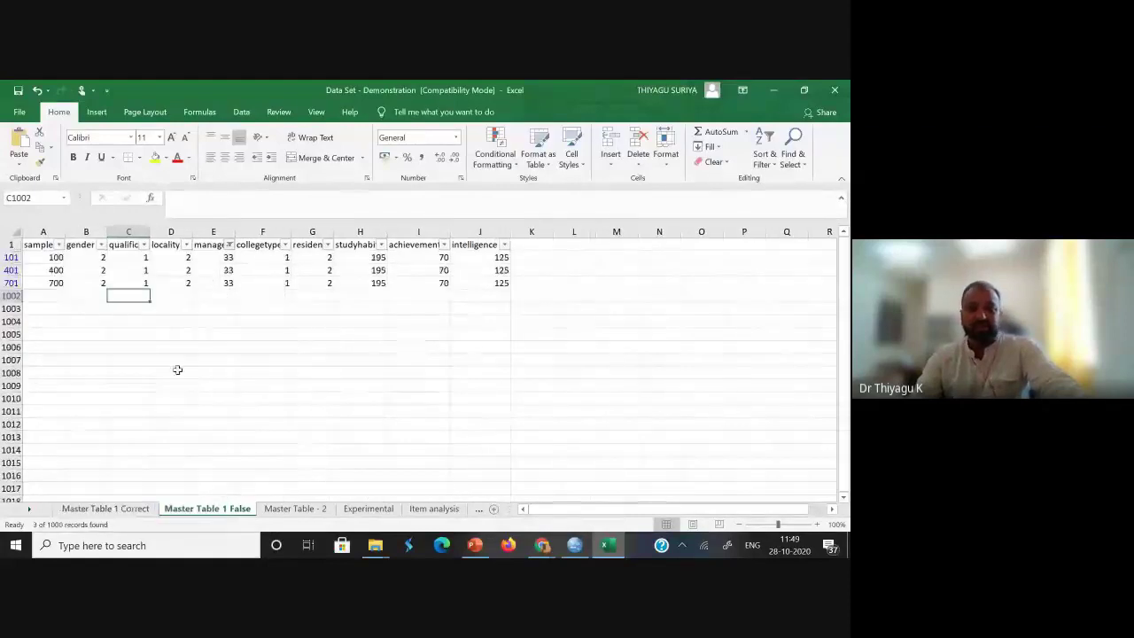
left_click_drag(221, 257, 222, 282)
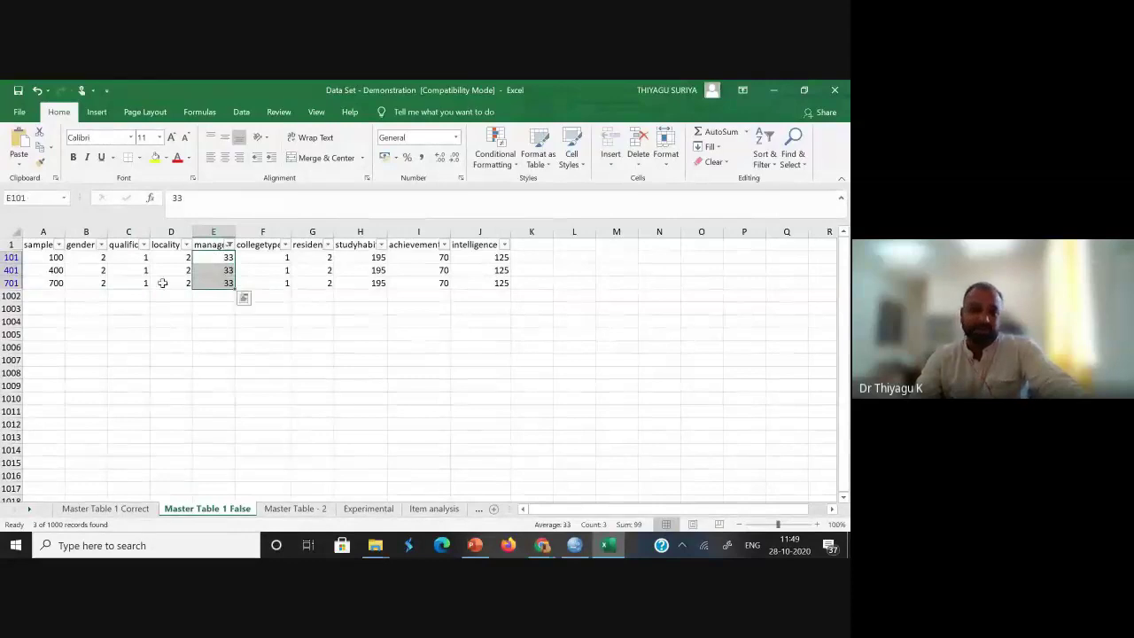
left_click(56, 257)
left_click(56, 269)
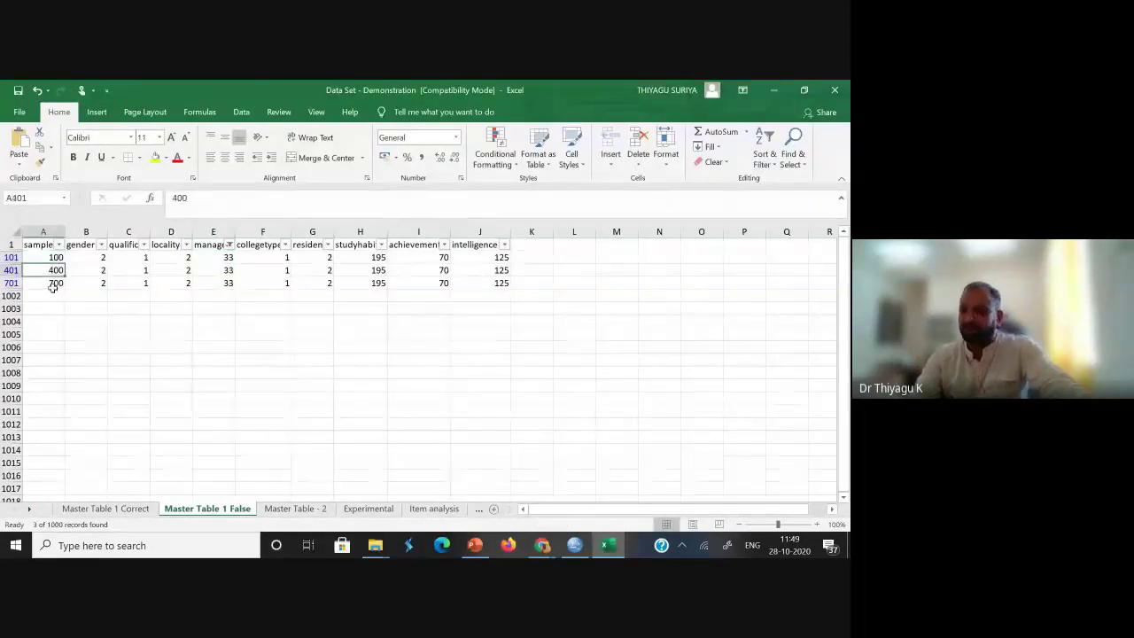
left_click(55, 282)
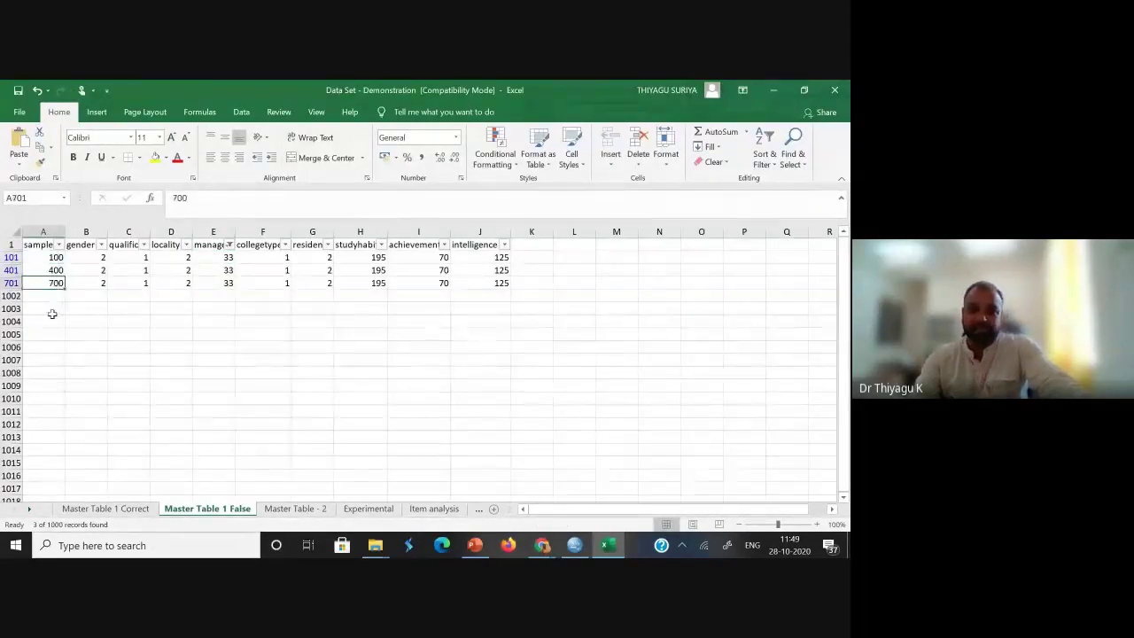
Change E101, E401 and E701 to 3 and reset the management filter to all values.
left_click(219, 256)
type("3")
key("Return")
type("3")
key("Return")
type("3")
key("Return")
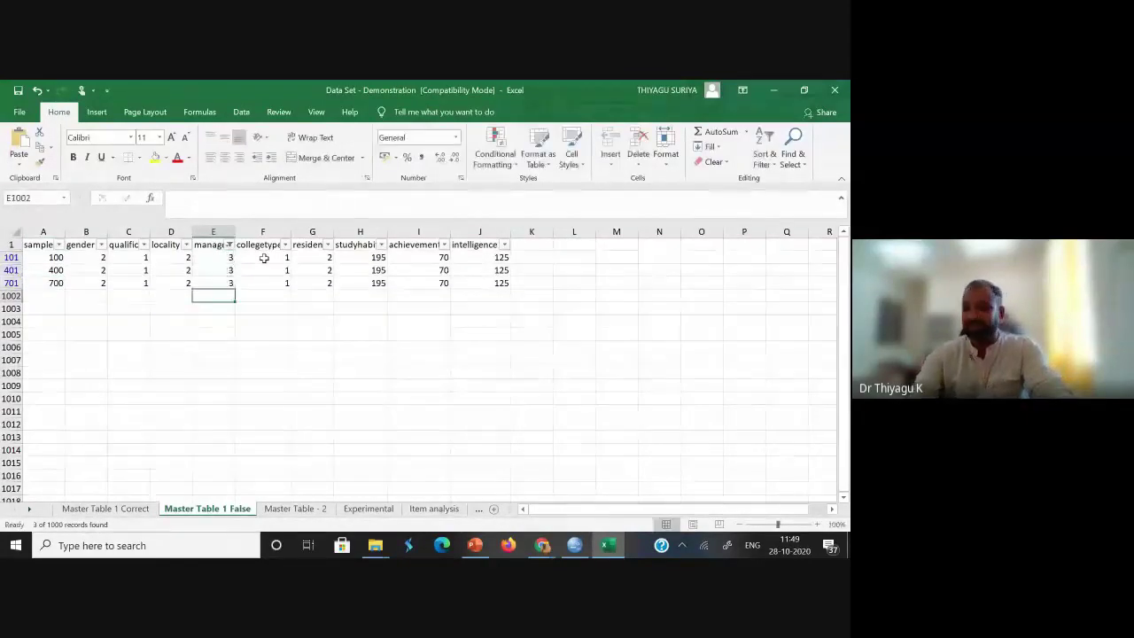
left_click(403, 370)
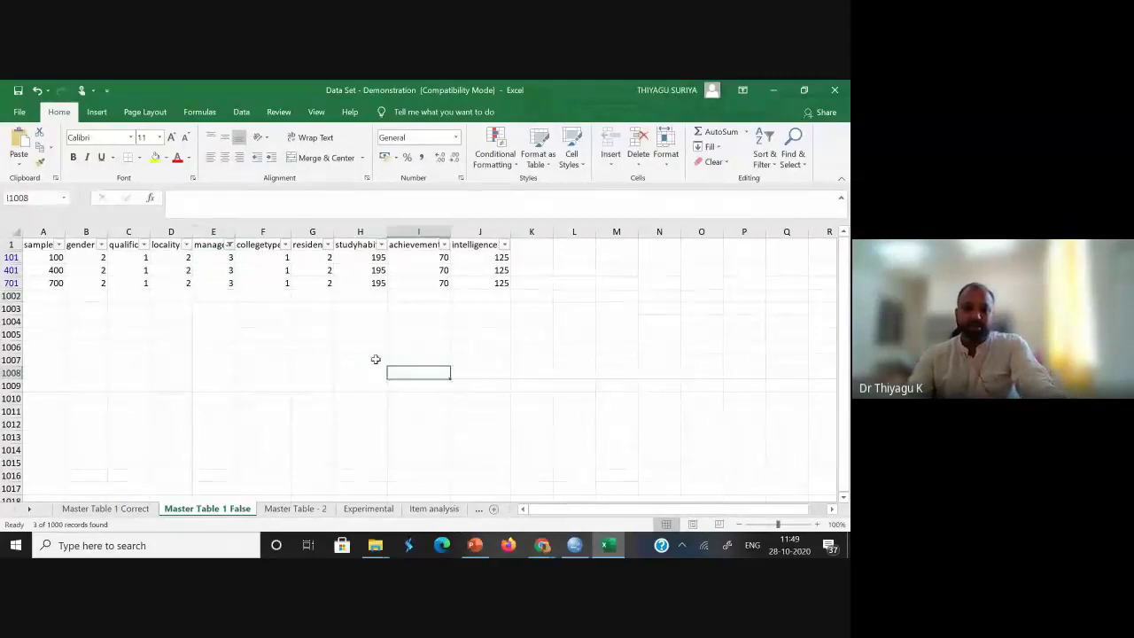
left_click(229, 245)
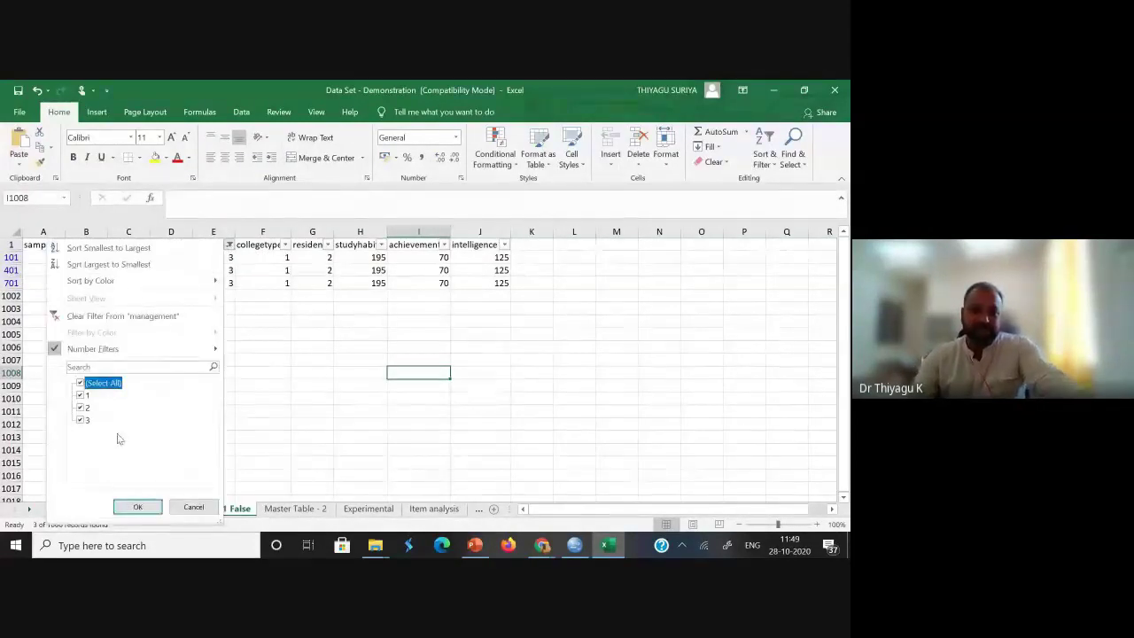
left_click(137, 506)
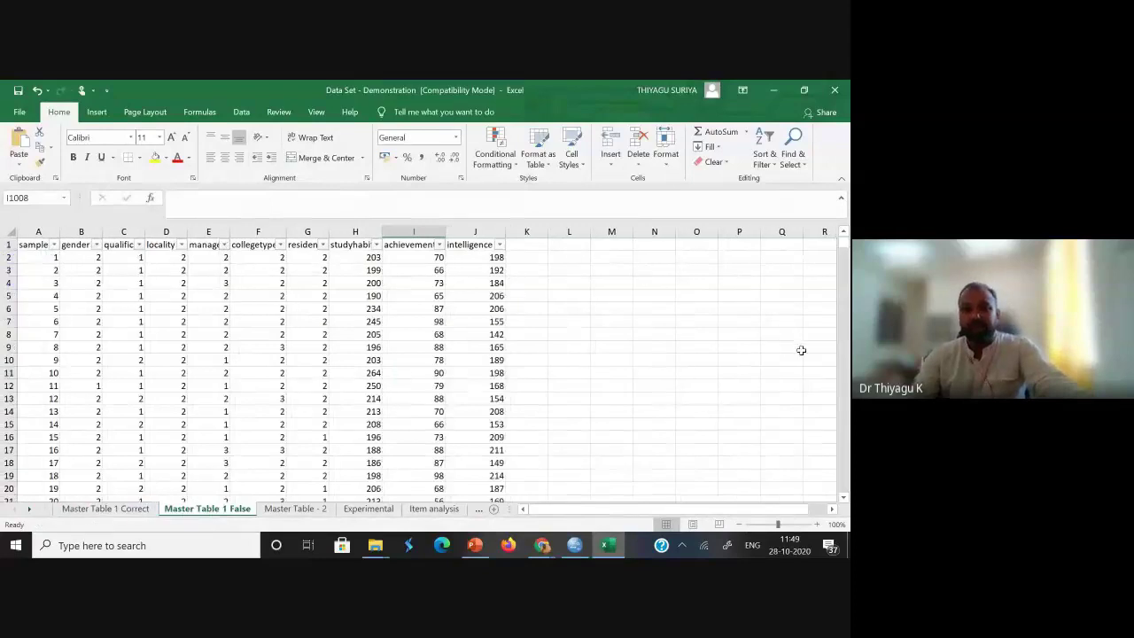
left_click(781, 346)
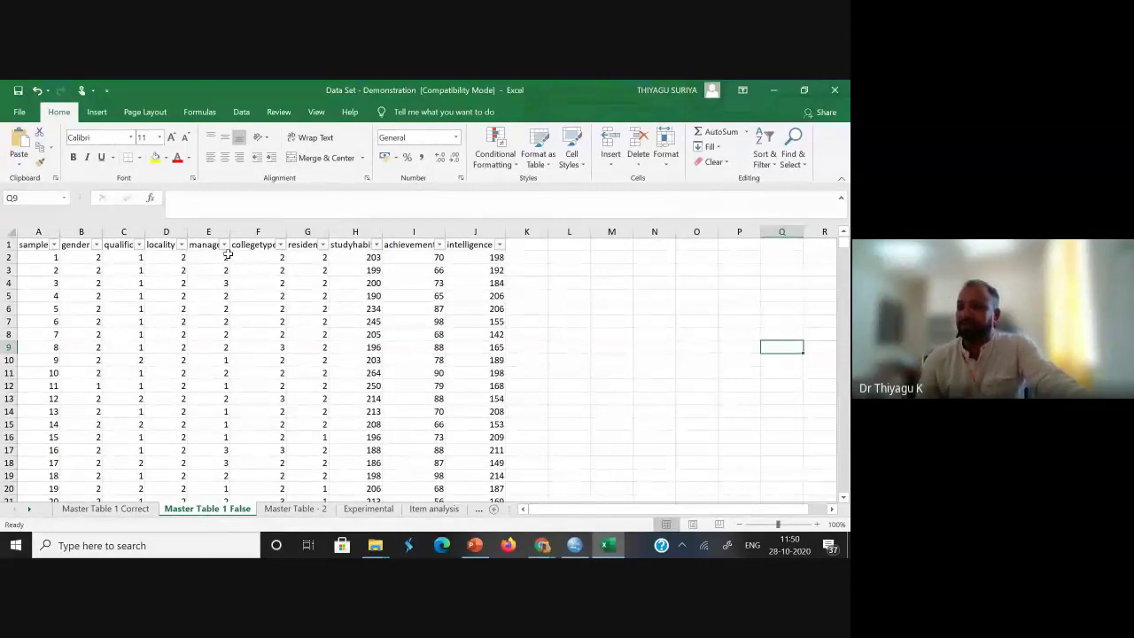
Filter collegetype to show only the invalid values 0 and 22.
left_click(280, 245)
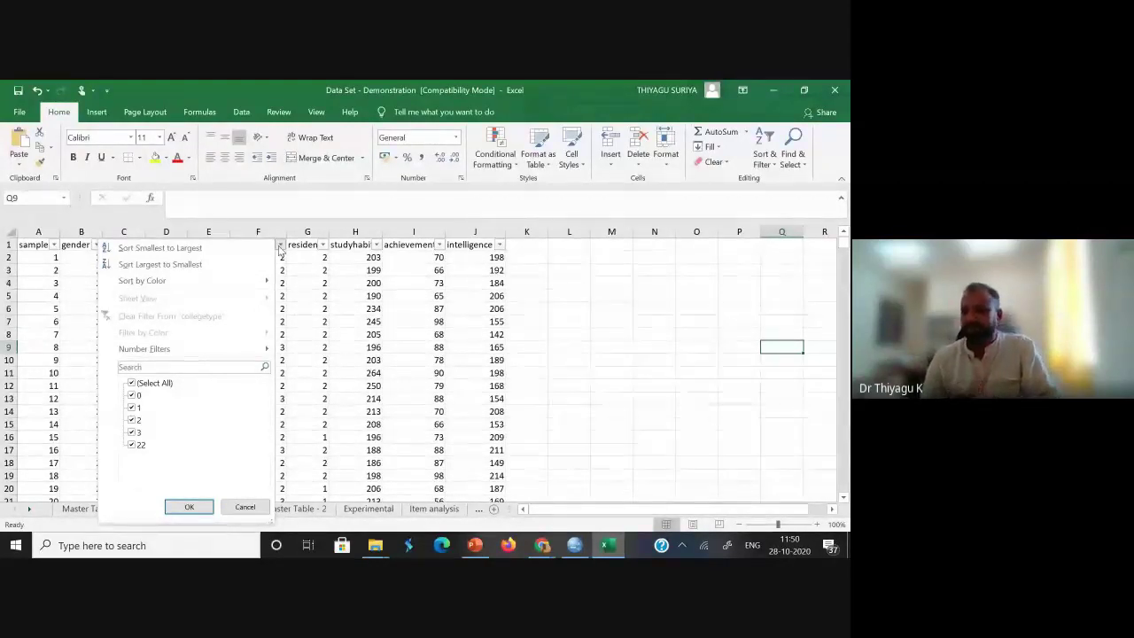
left_click(131, 383)
left_click(132, 395)
left_click(132, 445)
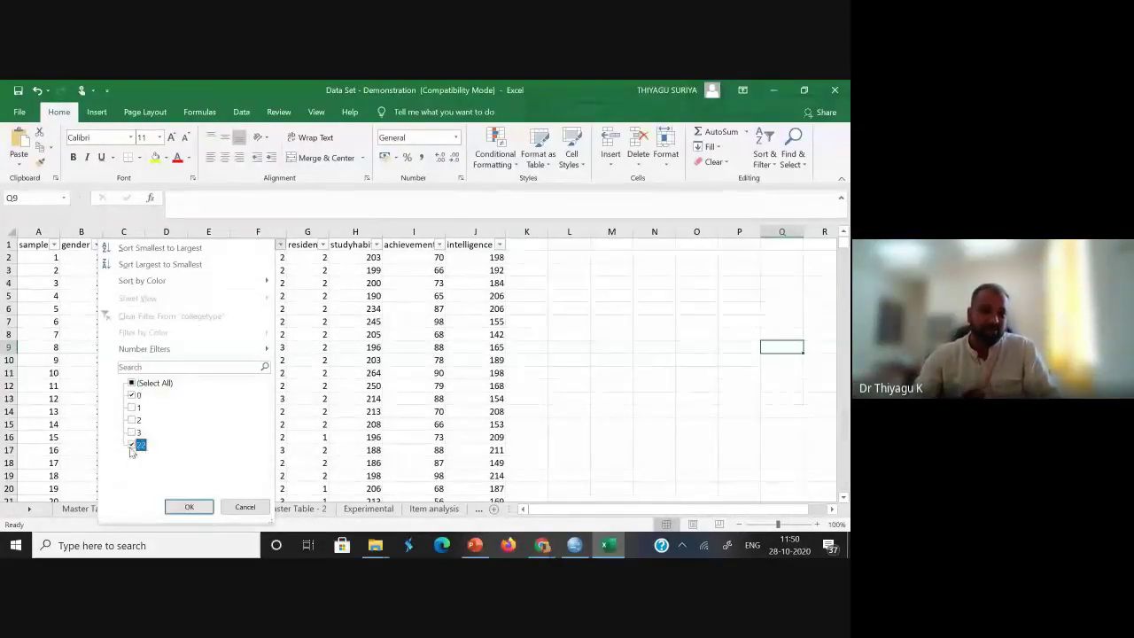
left_click(188, 506)
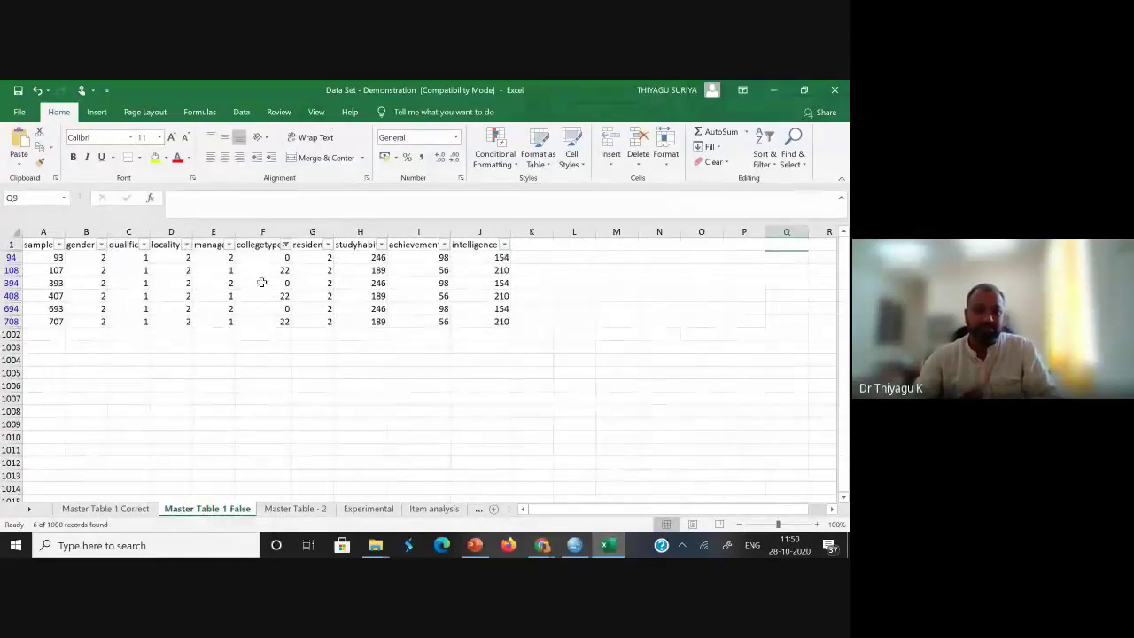
Overwrite the faulty collegetype cells from F94 down with 1, 2, 2, 1 and 1.
left_click(283, 258)
type("1")
key("Return")
type("2")
key("Return")
type("2")
key("Return")
type("1")
key("Return")
type("1")
key("Return")
type("1")
key("Return")
Reset the collegetype filter to (Select All) to show every record.
left_click(262, 245)
left_click(285, 245)
left_click(156, 383)
left_click(193, 507)
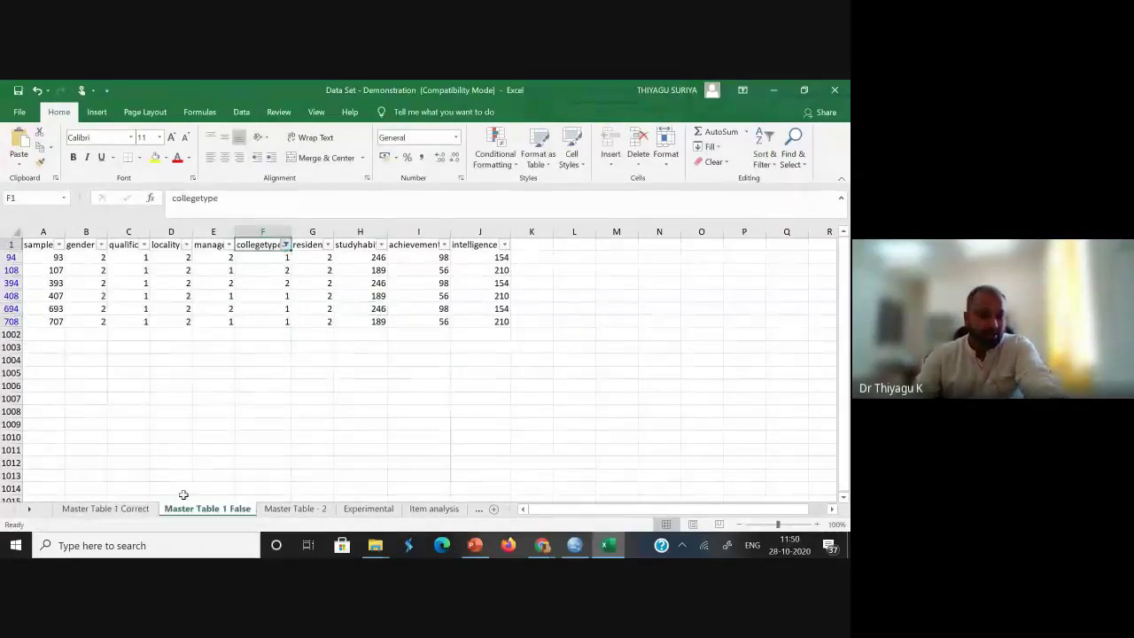
left_click(320, 252)
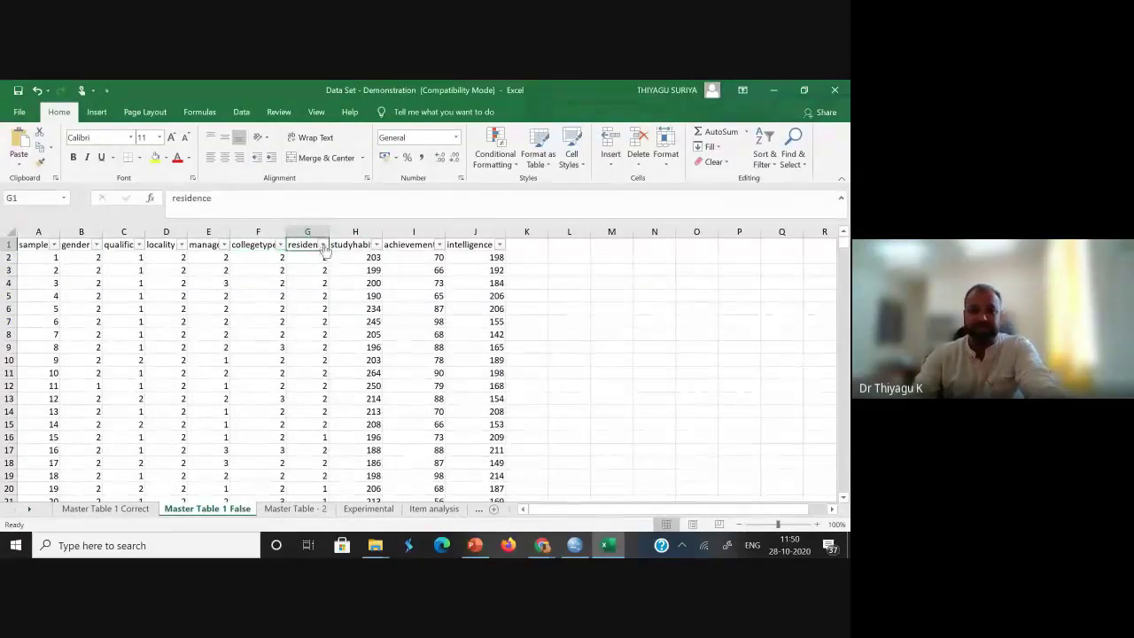
Filter residence to show only the 3221 entries.
left_click(322, 245)
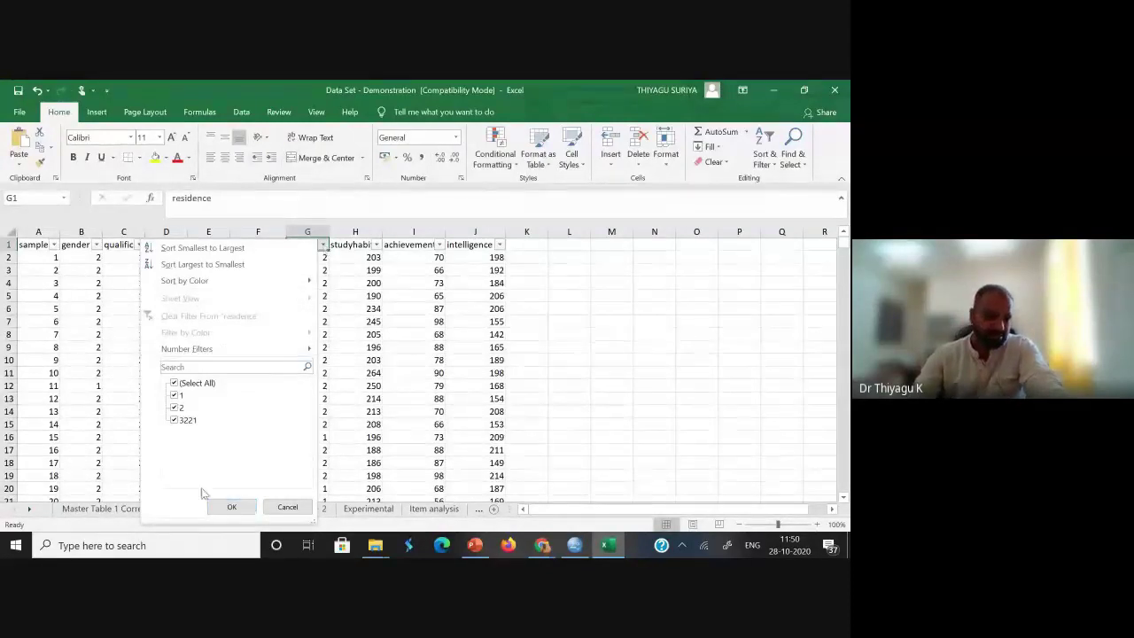
left_click(186, 382)
left_click(182, 419)
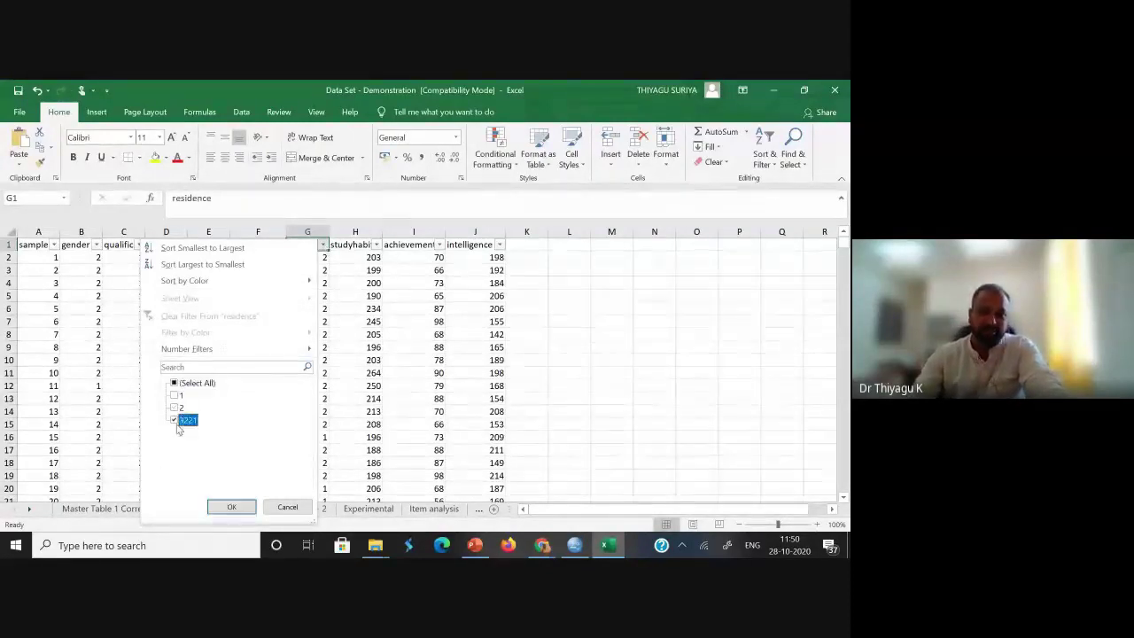
left_click(231, 507)
Enter 1 in G103, G403 and G703, discarding the stray entry below the data.
left_click(328, 257)
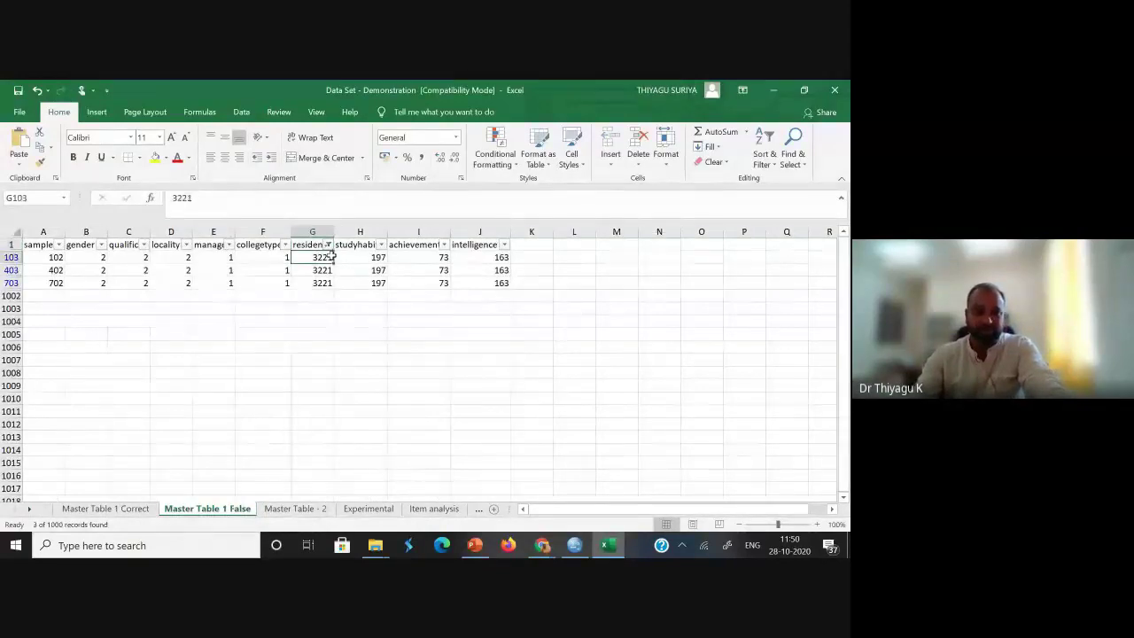
type("1")
key("Return")
type("1")
key("Return")
type("1")
key("Return")
type("1")
key("BackSpace")
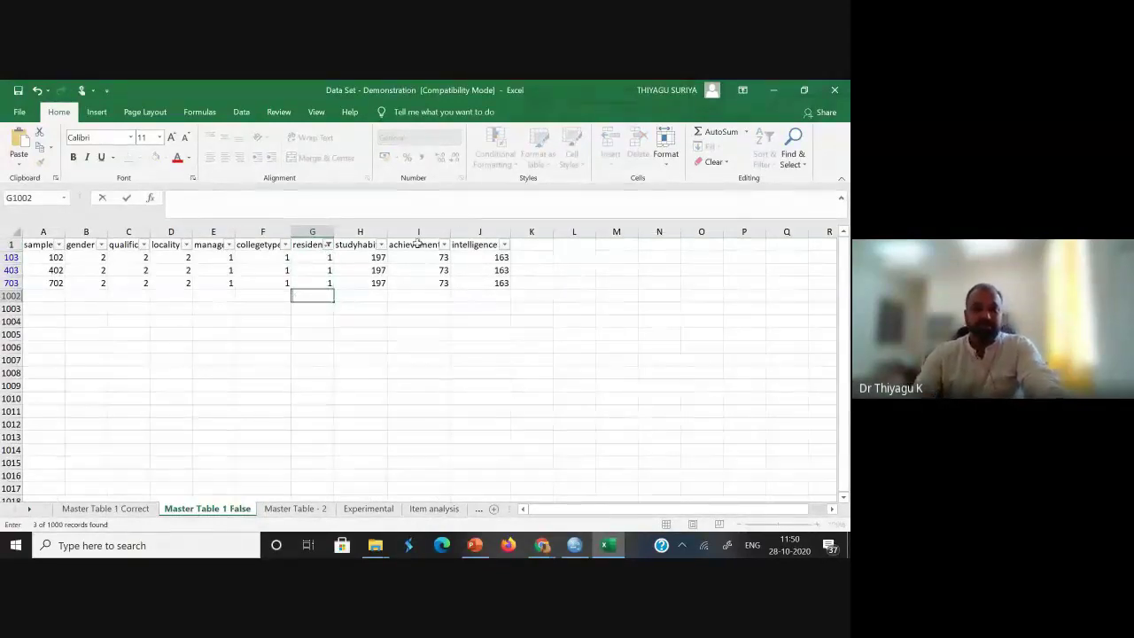
Reset the residence filter to (Select All) to show every record.
left_click(327, 245)
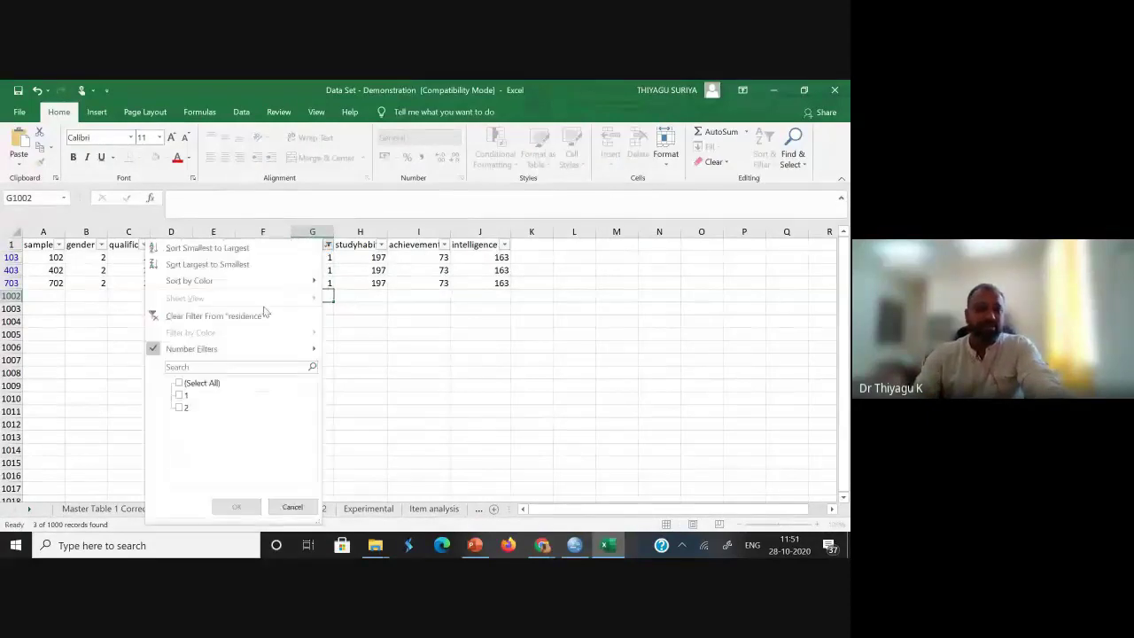
left_click(176, 386)
left_click(180, 382)
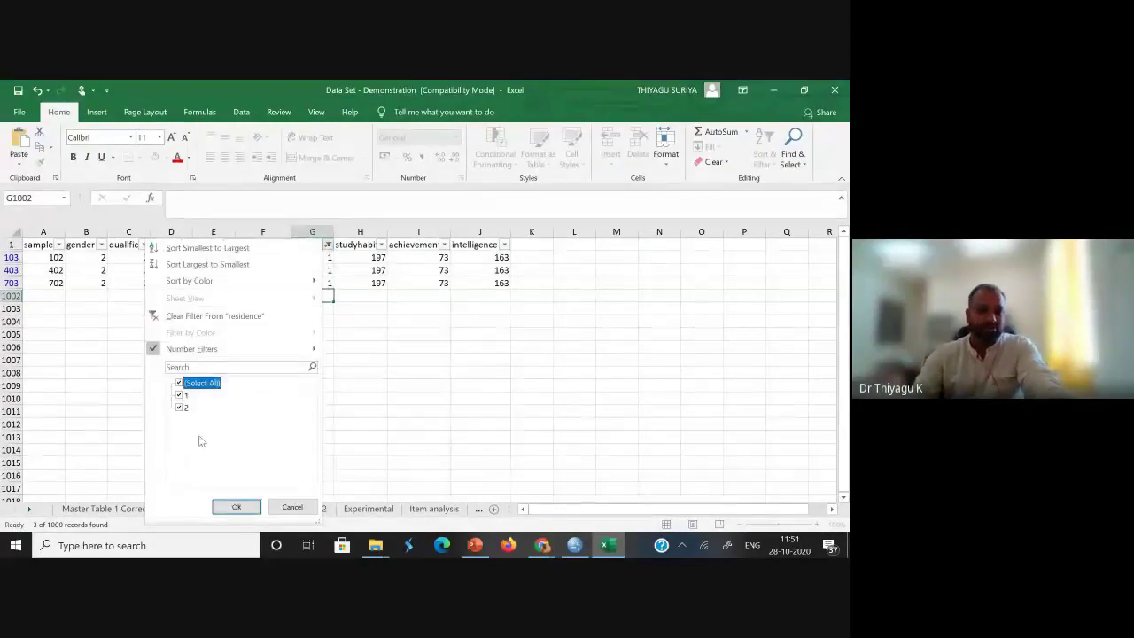
left_click(235, 506)
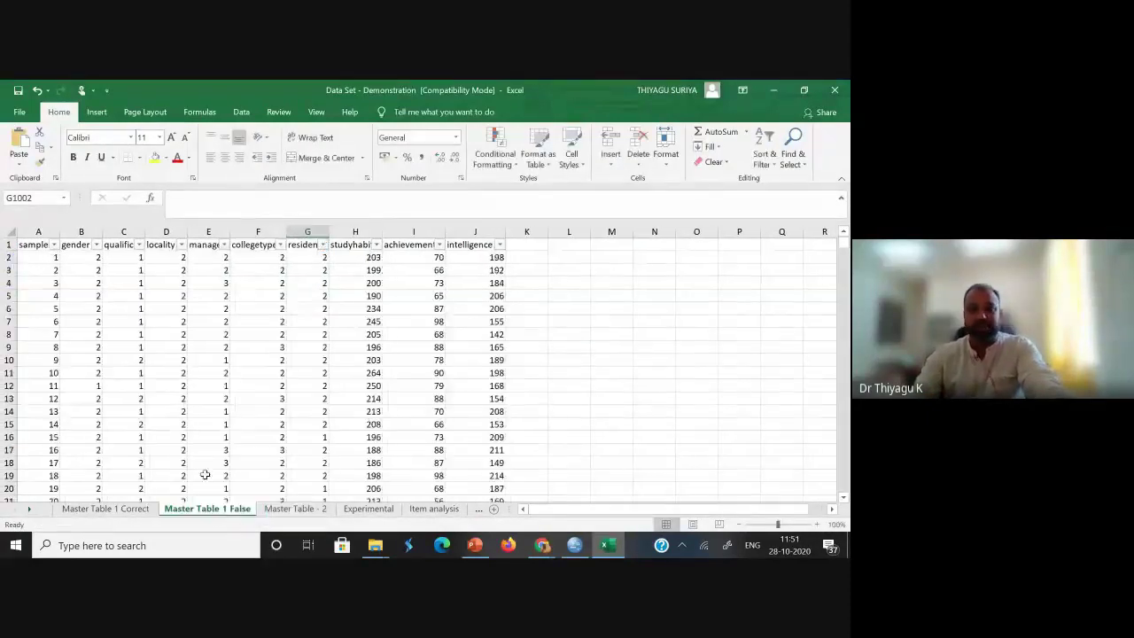
Filter the studyhabits column to show only the 2500 values.
left_click(376, 245)
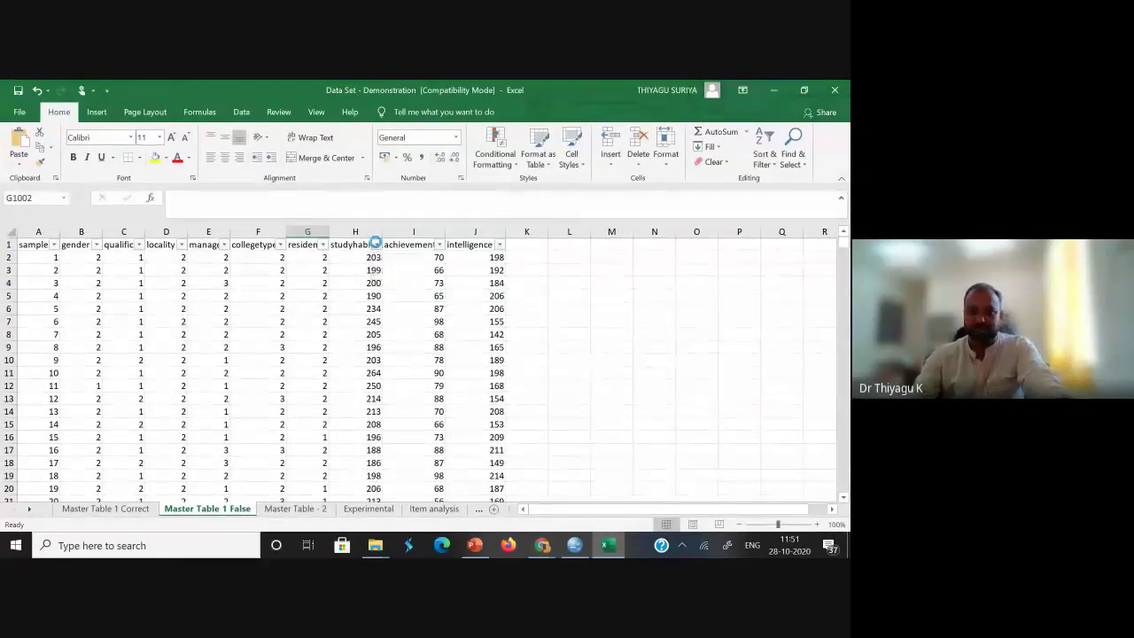
left_click_drag(360, 399, 347, 479)
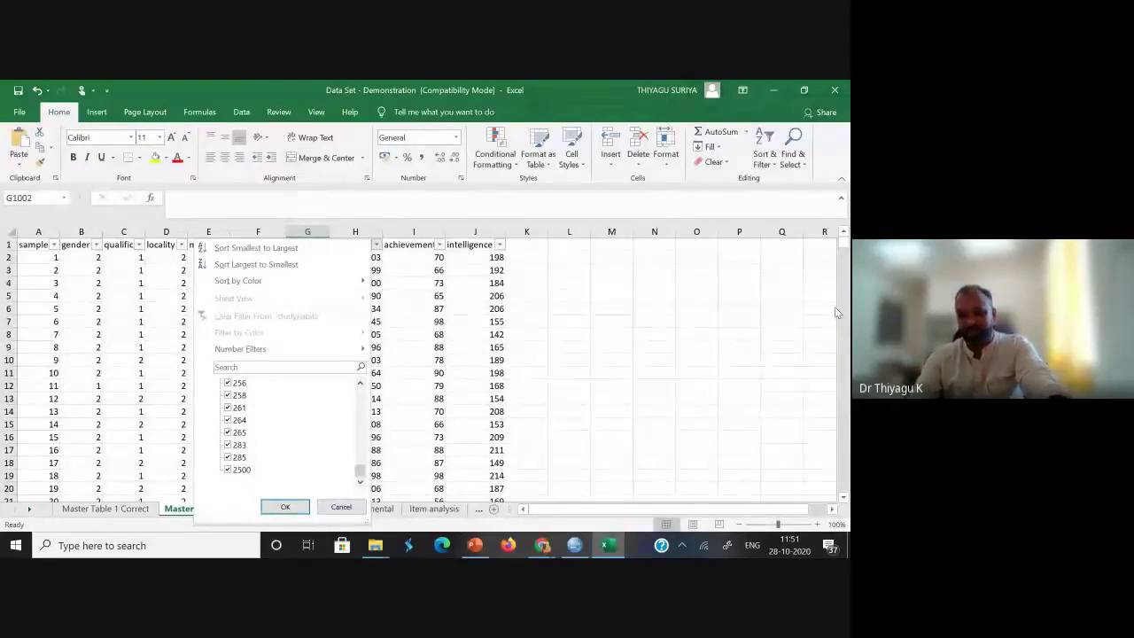
left_click(764, 410)
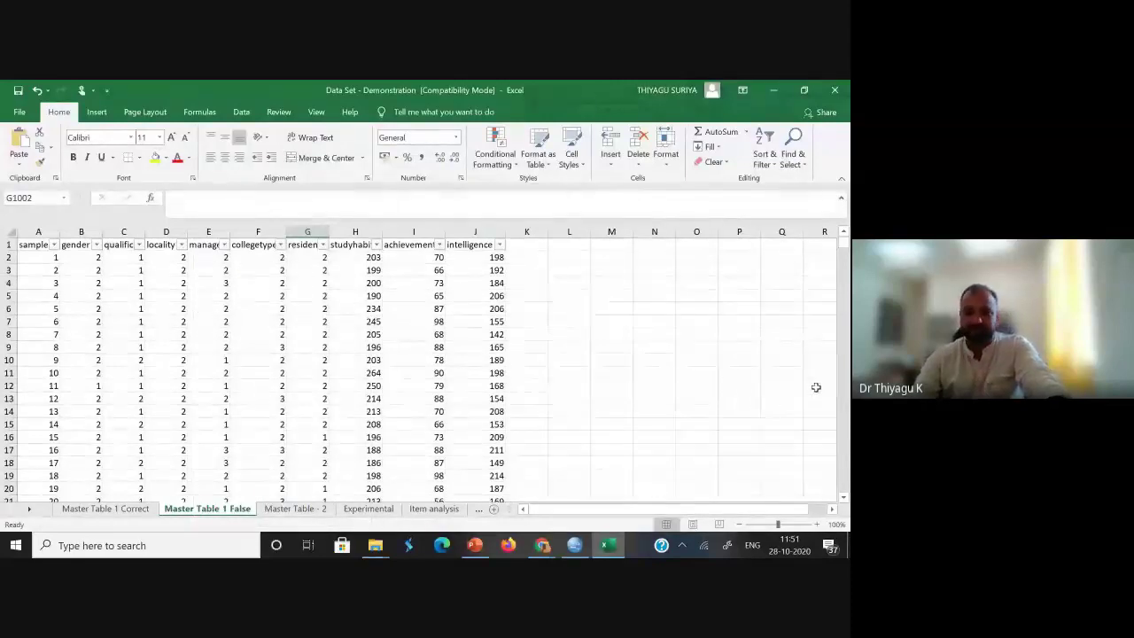
left_click(376, 245)
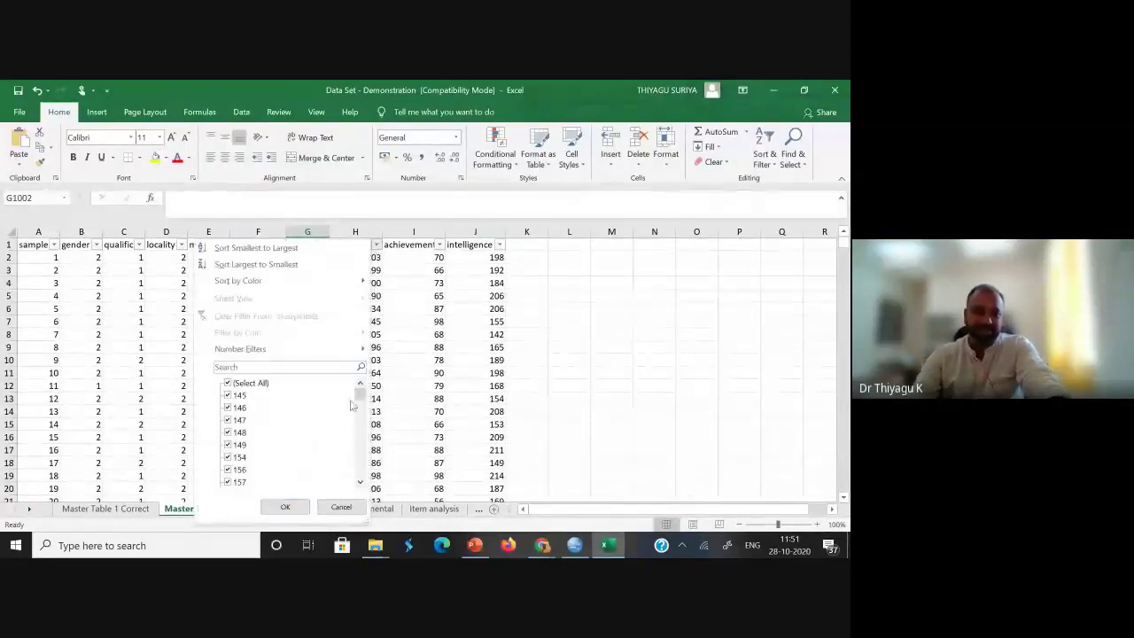
left_click_drag(359, 395, 359, 470)
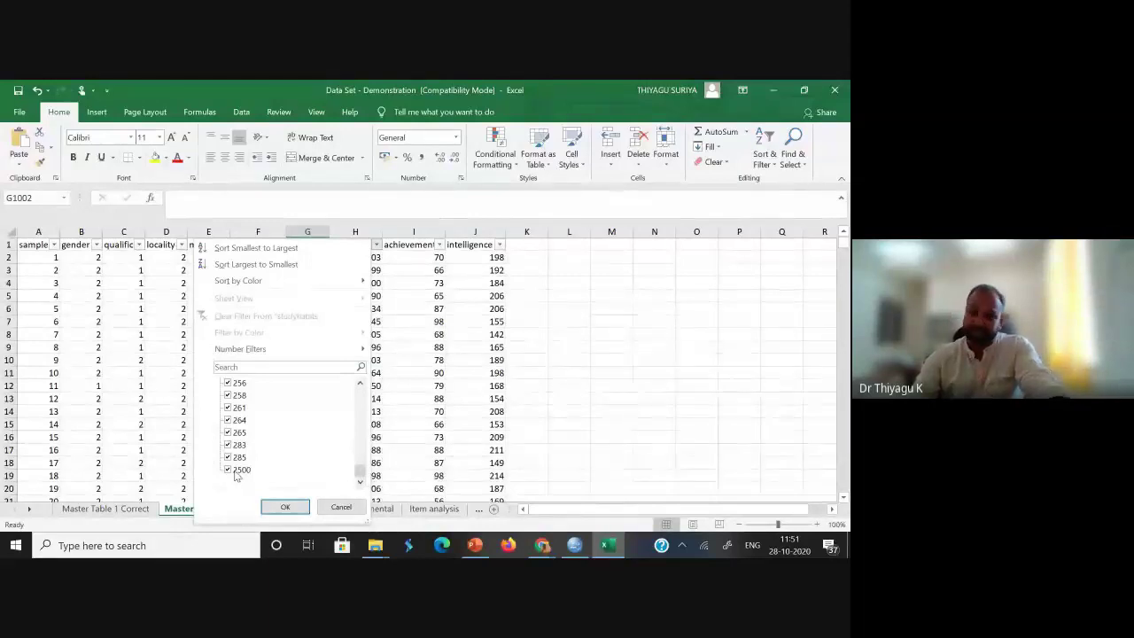
mouse_move(357, 470)
left_mouse_down()
mouse_move(359, 386)
mouse_move(360, 470)
left_mouse_up()
left_click(328, 382)
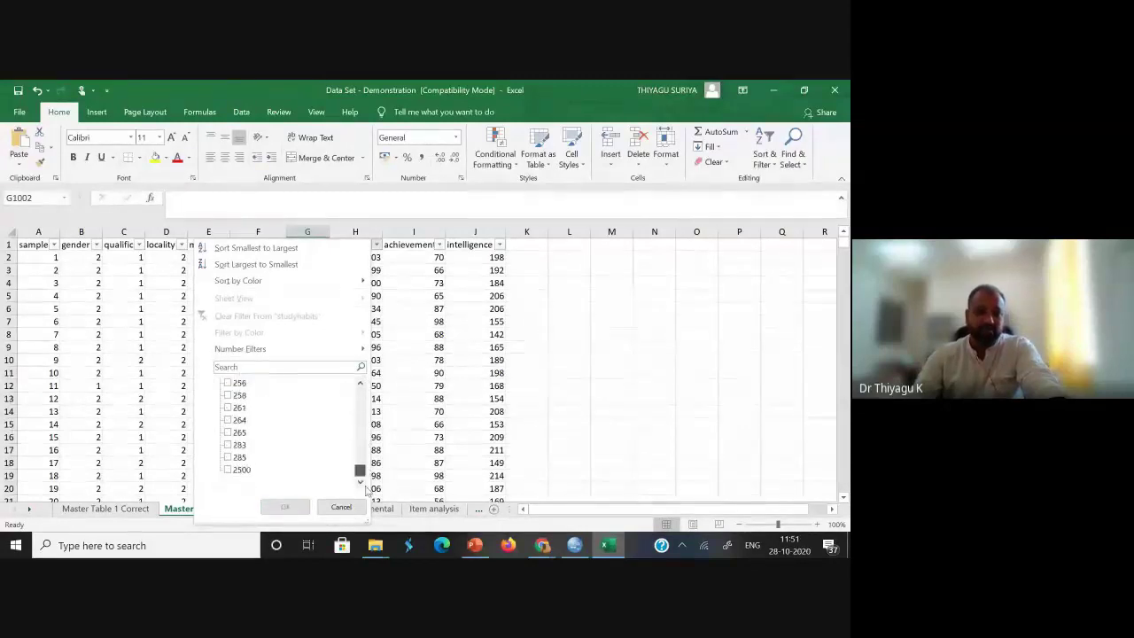
left_click(237, 469)
left_click(285, 507)
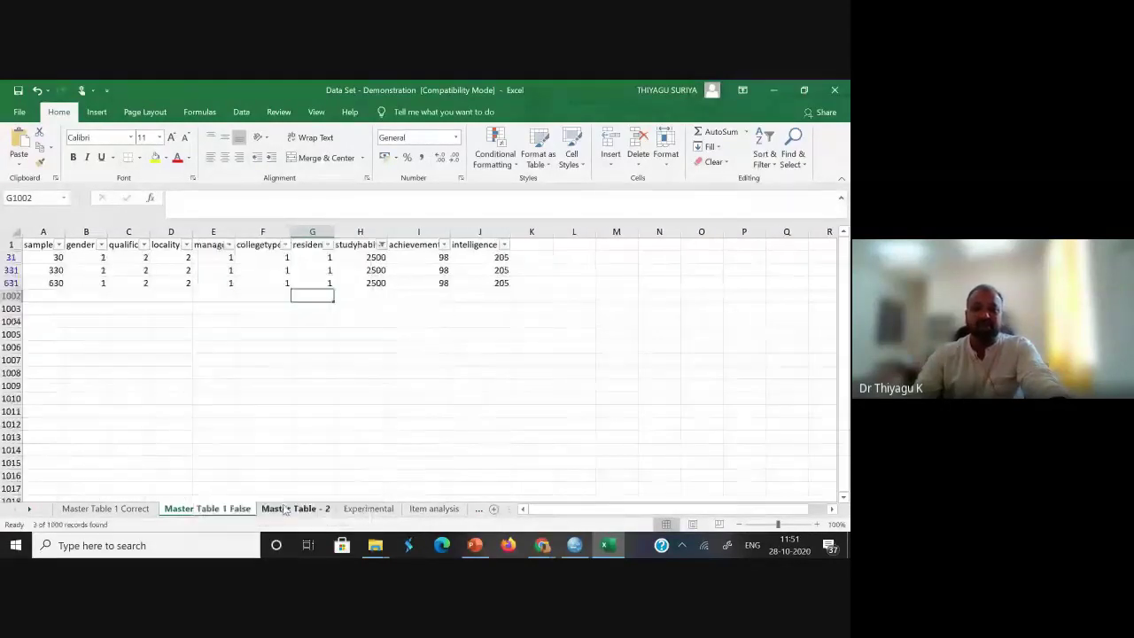
Overwrite H31, H331 and H631 with 250 and clear the studyhabits filter.
left_click(373, 257)
type("250")
key("Return")
type("250")
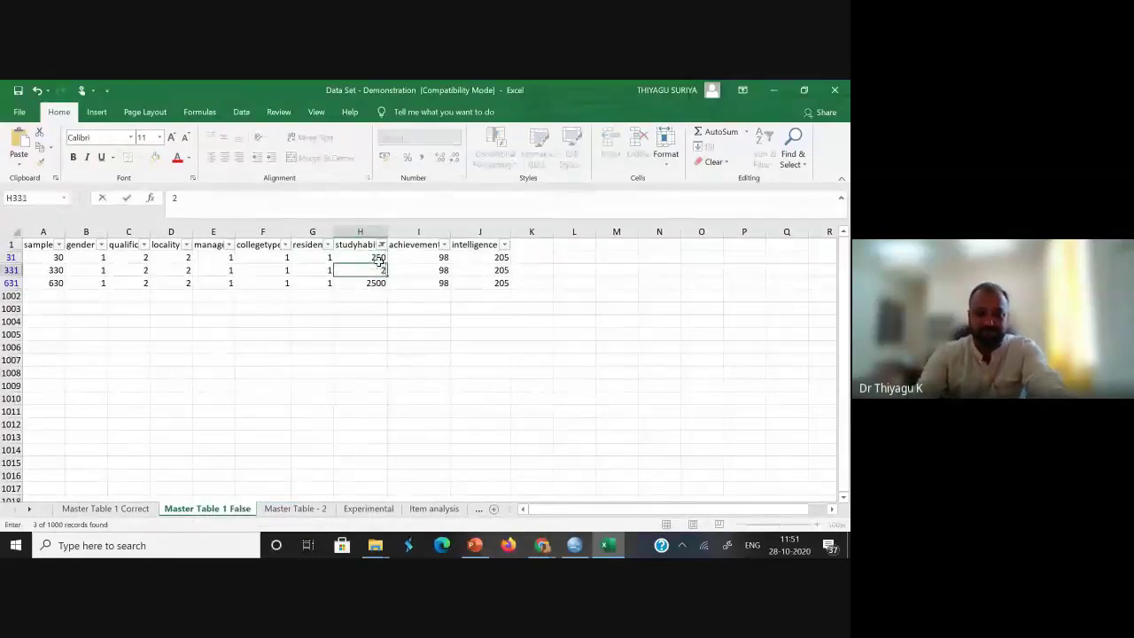
key("Return")
type("250")
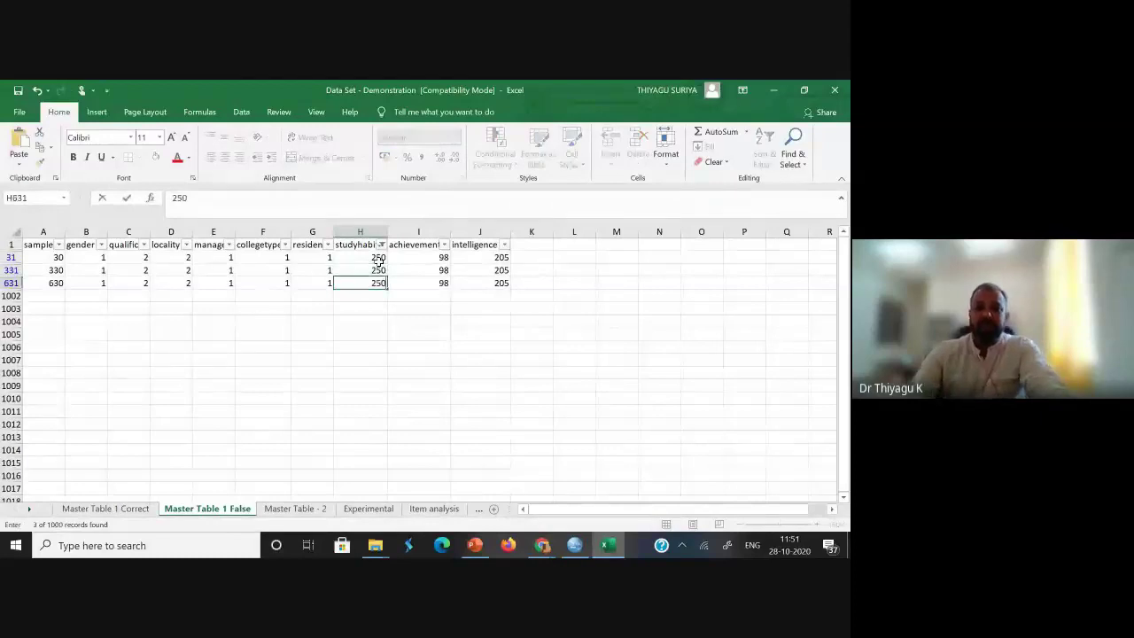
left_click(382, 245)
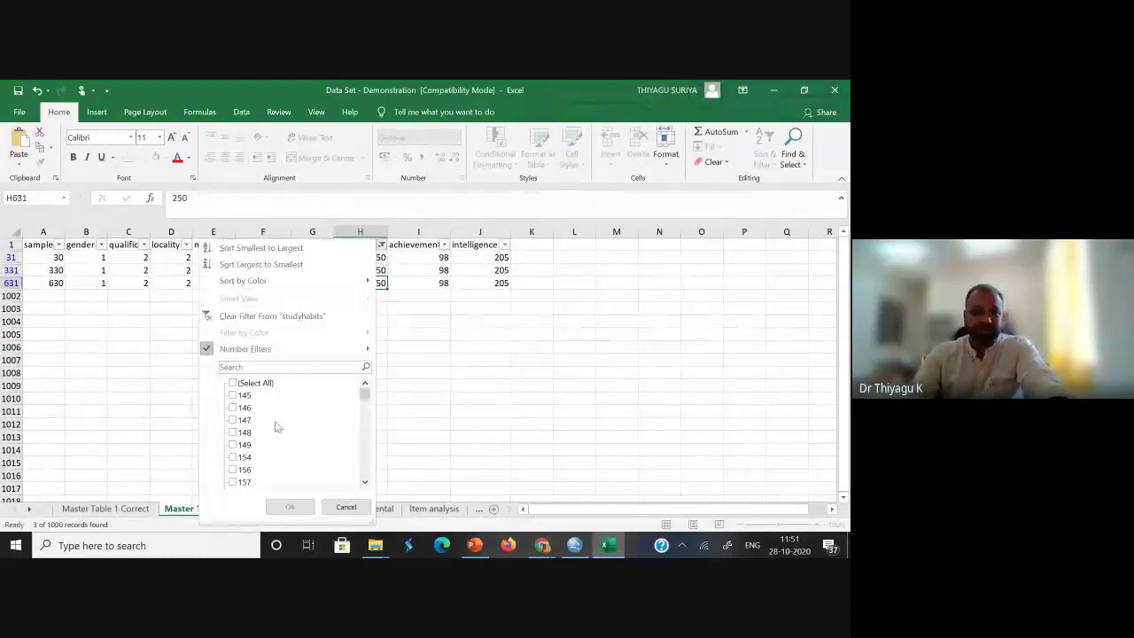
left_click(288, 506)
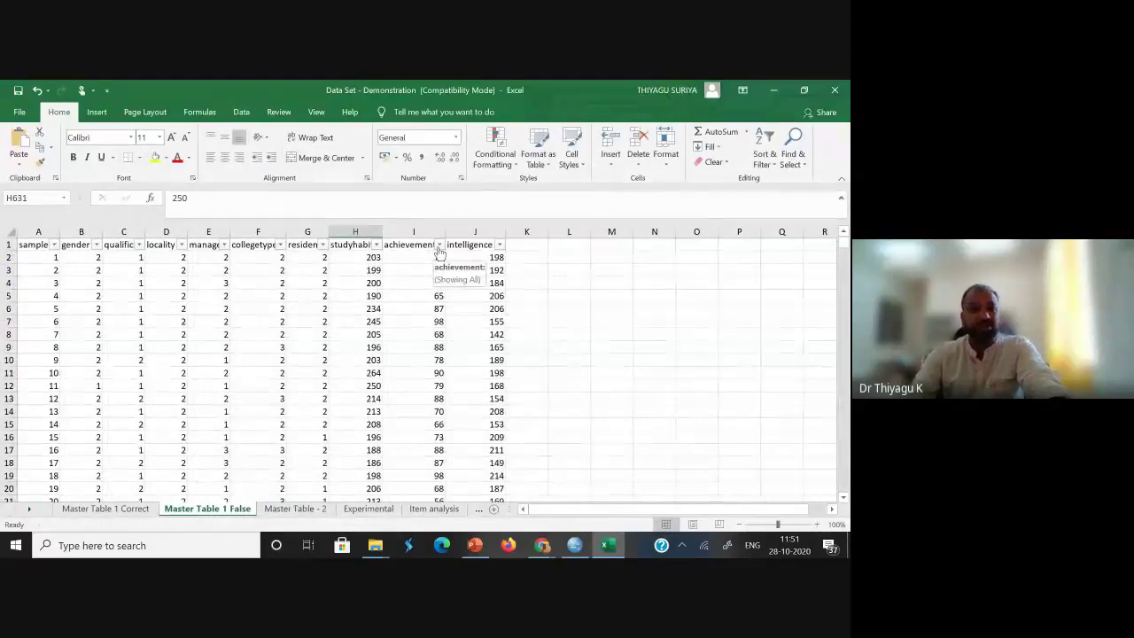
left_click(440, 245)
left_click_drag(422, 410, 423, 458)
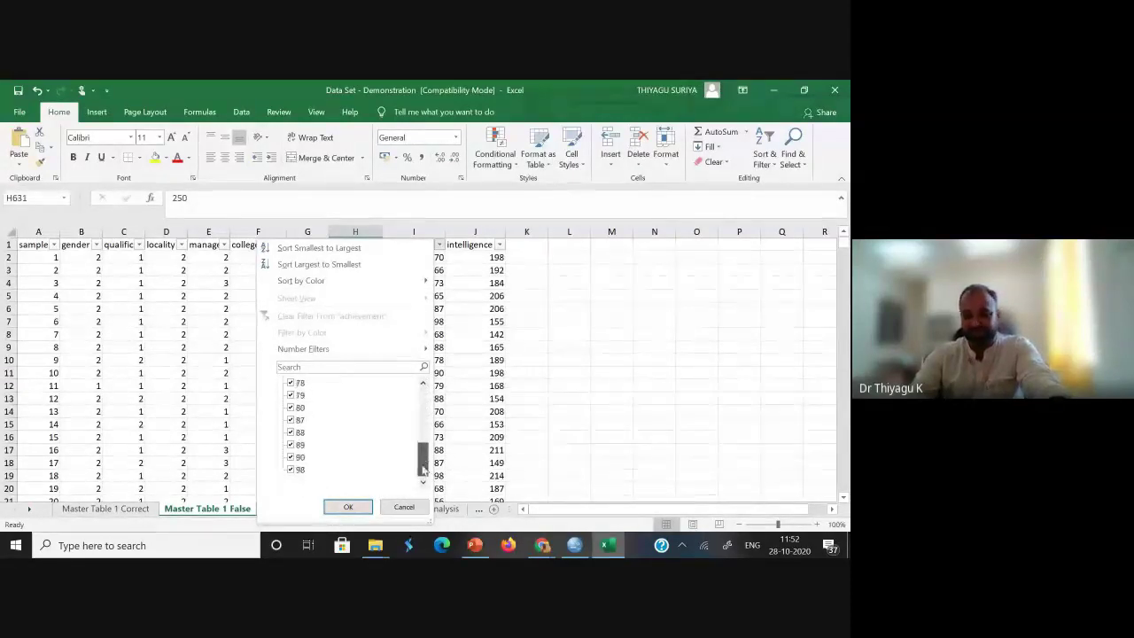
left_click(355, 506)
left_click(500, 245)
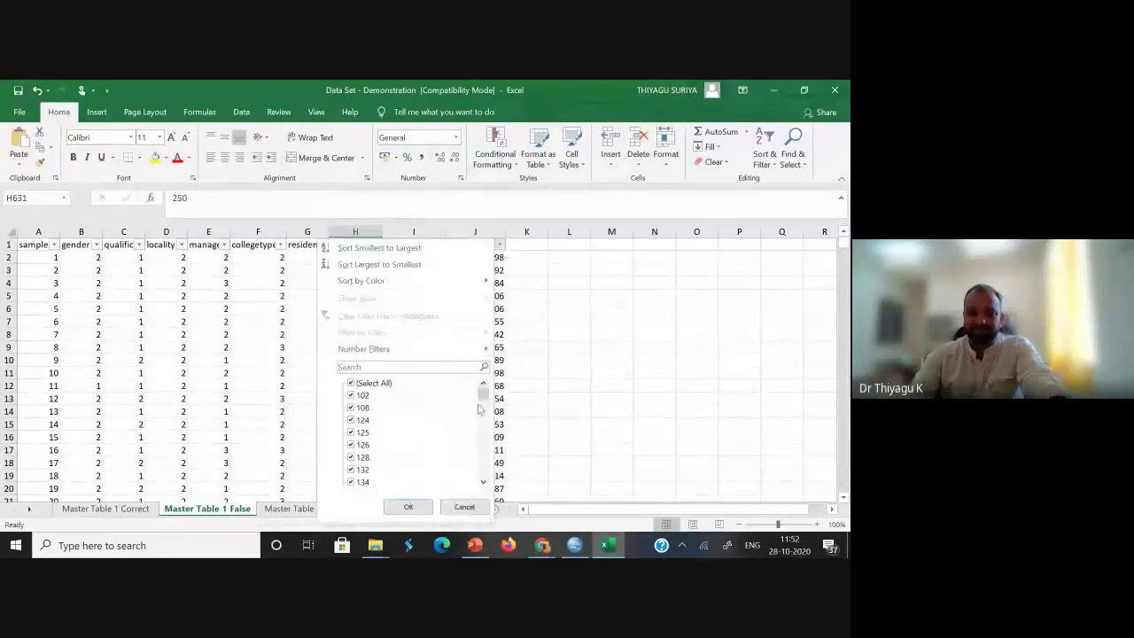
left_click_drag(483, 393, 476, 498)
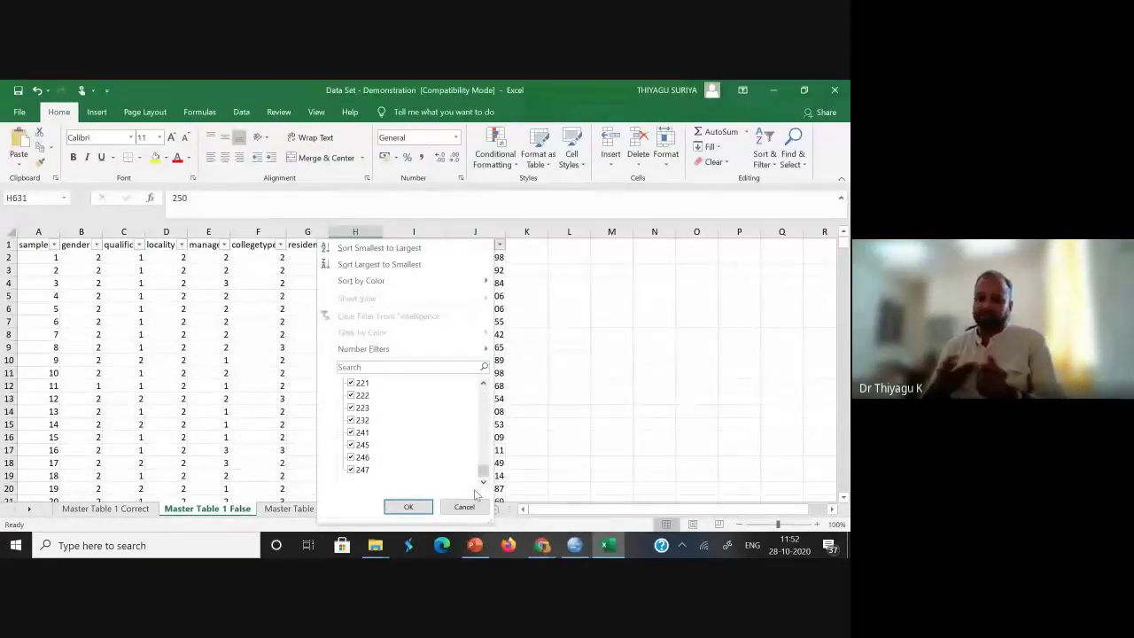
mouse_move(485, 469)
left_mouse_down()
mouse_move(485, 393)
mouse_move(485, 470)
left_mouse_up()
left_click(612, 359)
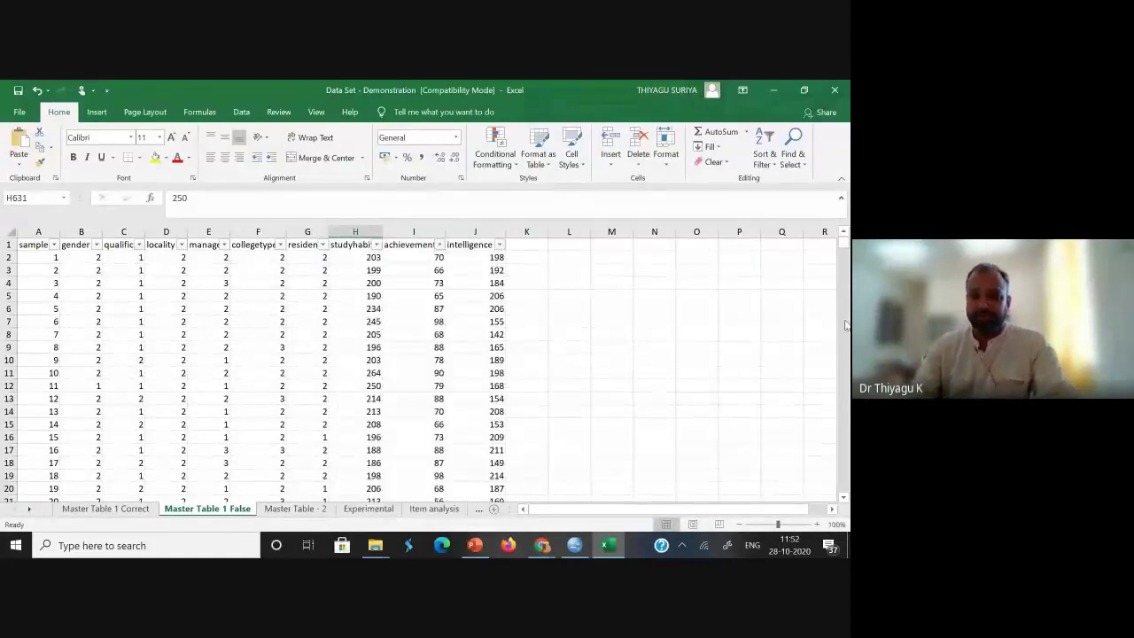
Change the intelligence value in J4 from 184 to 84, then open the intelligence column filter.
left_click(844, 249)
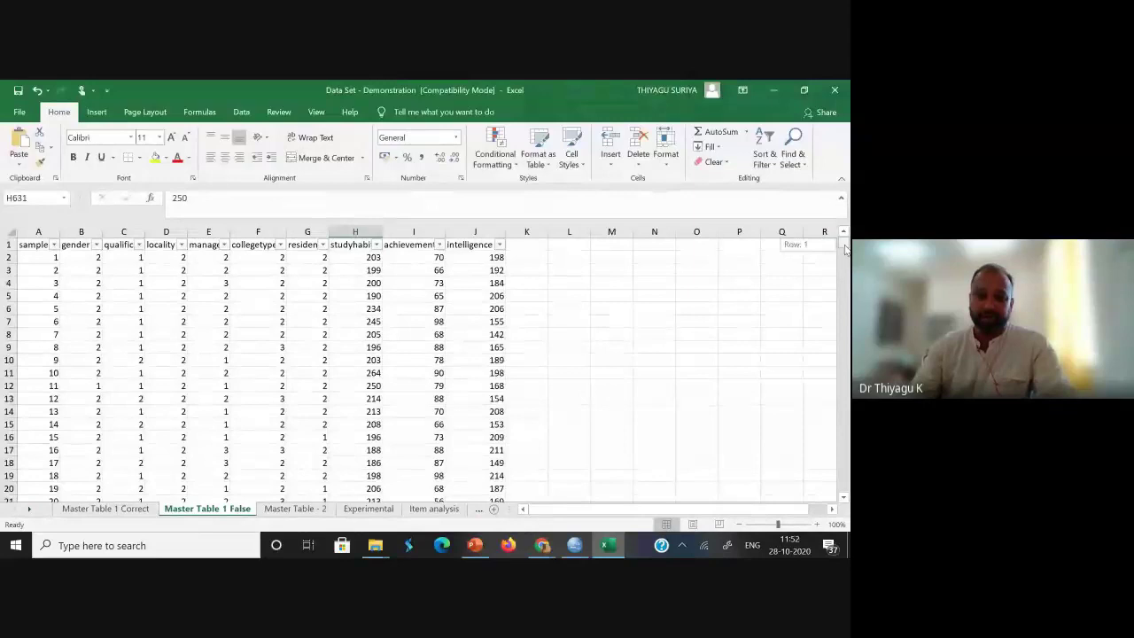
left_click(509, 284)
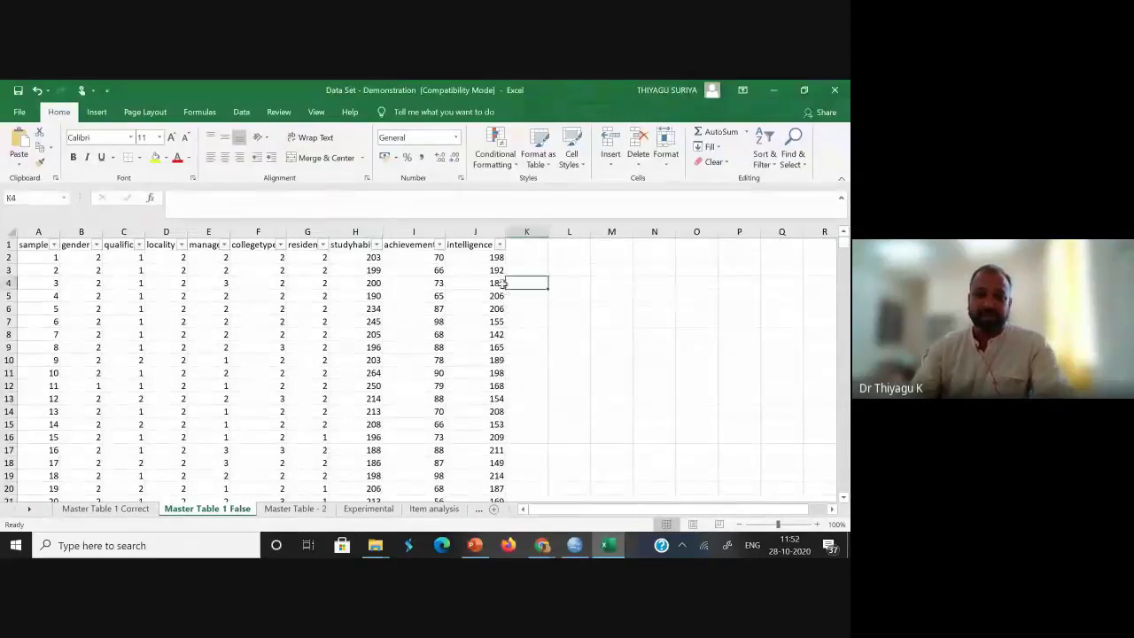
left_click(502, 283)
type("84")
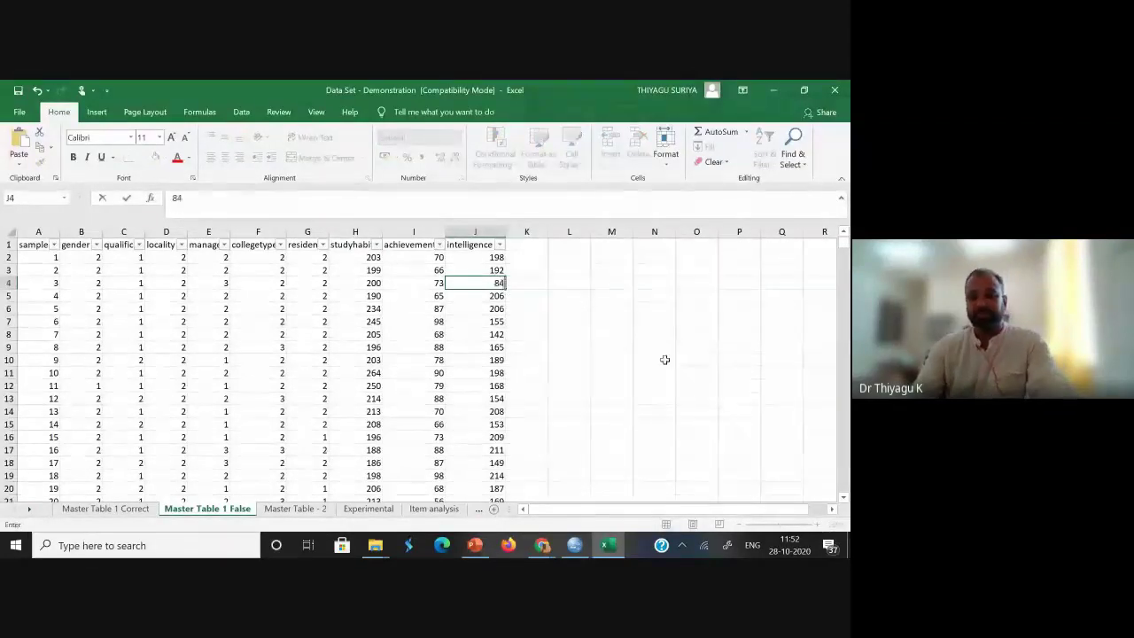
left_click(665, 359)
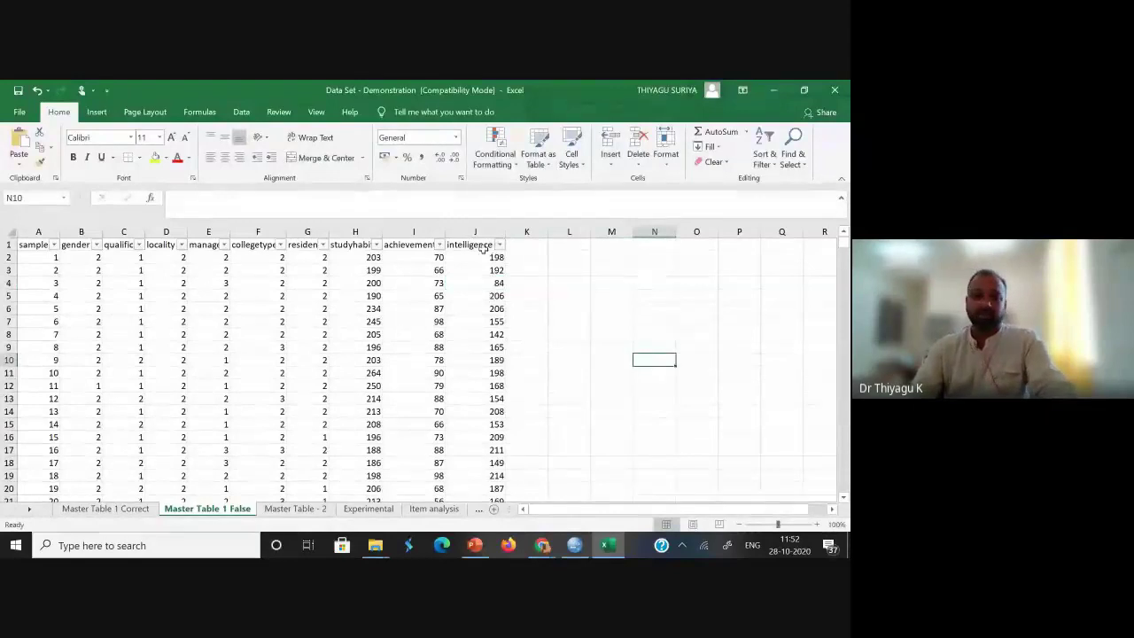
left_click(498, 247)
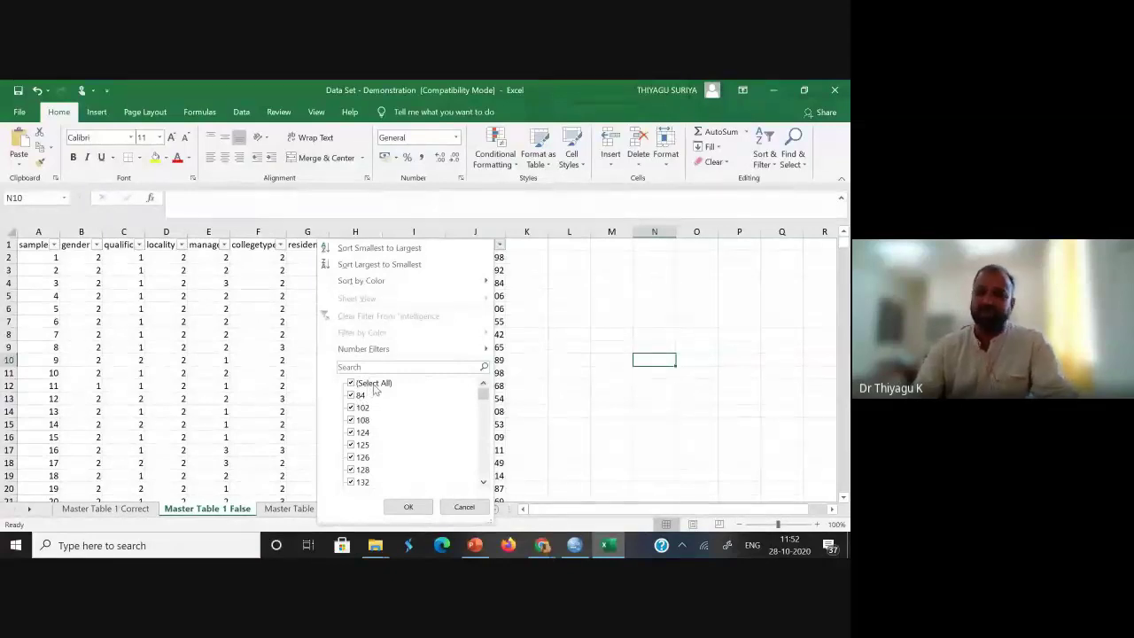
Filter the intelligence column to show only the row with value 84.
left_click(374, 385)
left_click(352, 395)
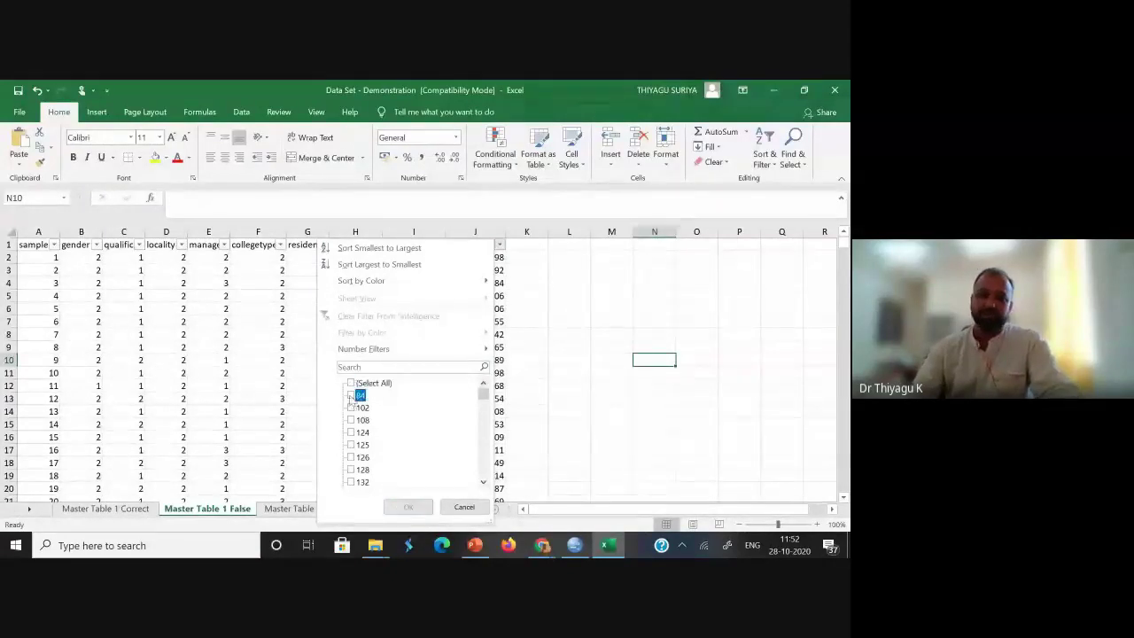
left_click(406, 507)
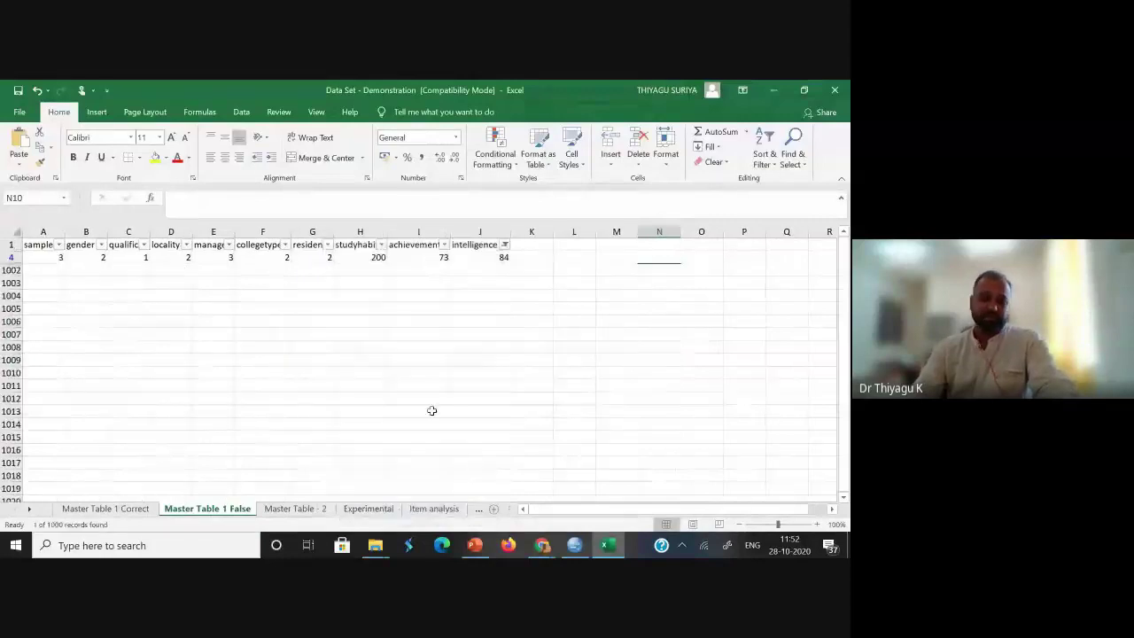
Correct that row's intelligence value in J4 from 84 to 145.
left_click(498, 259)
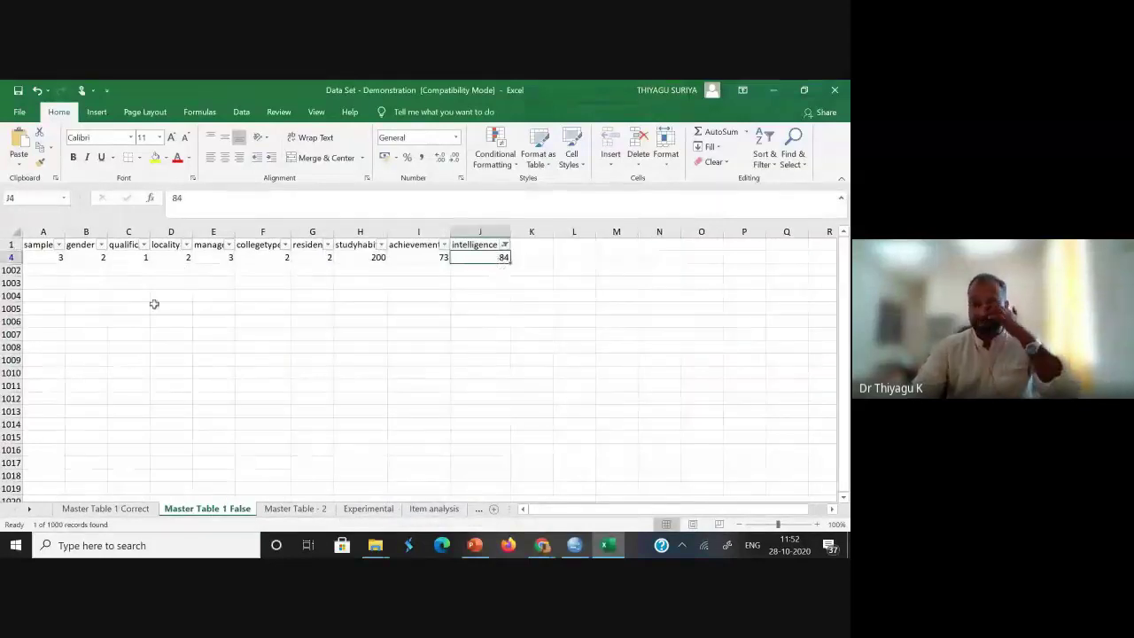
left_click(37, 258)
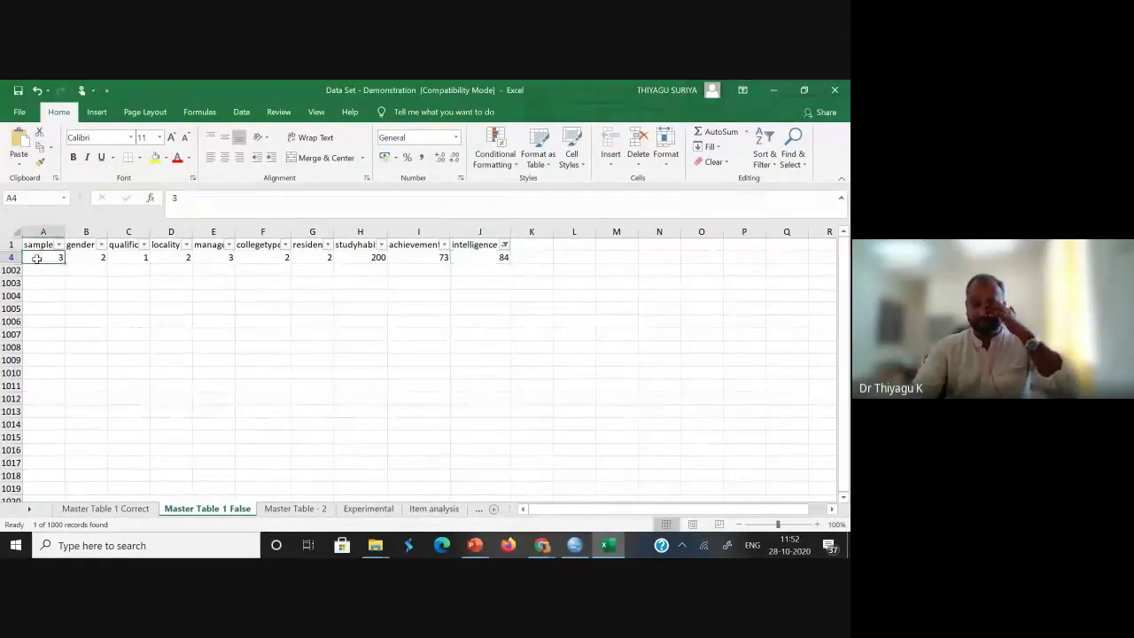
left_click(488, 257)
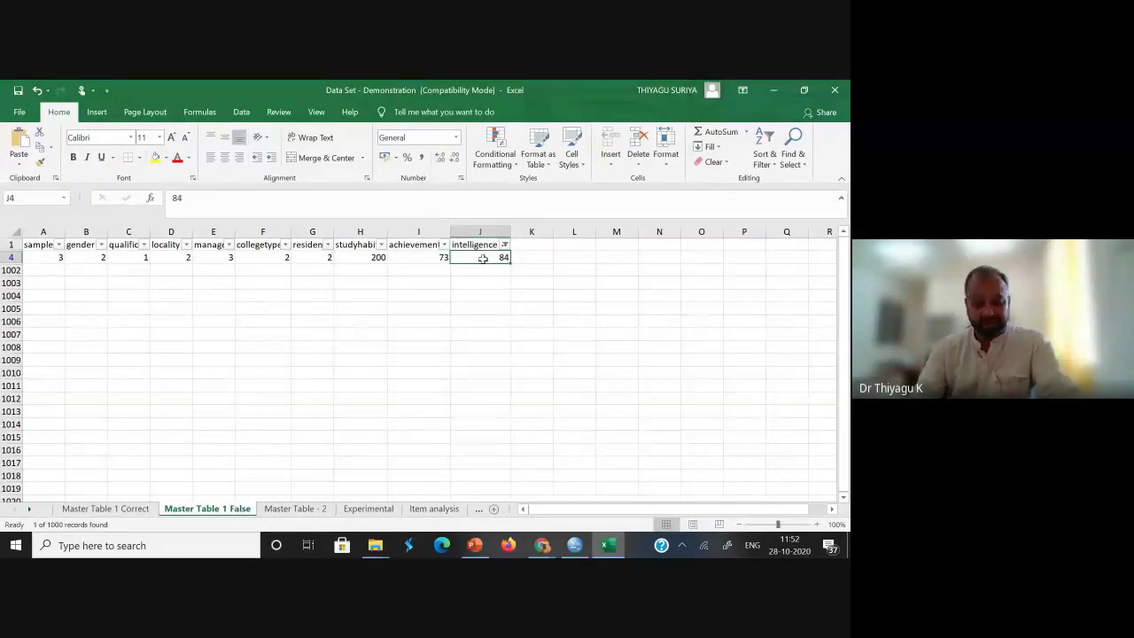
type("145")
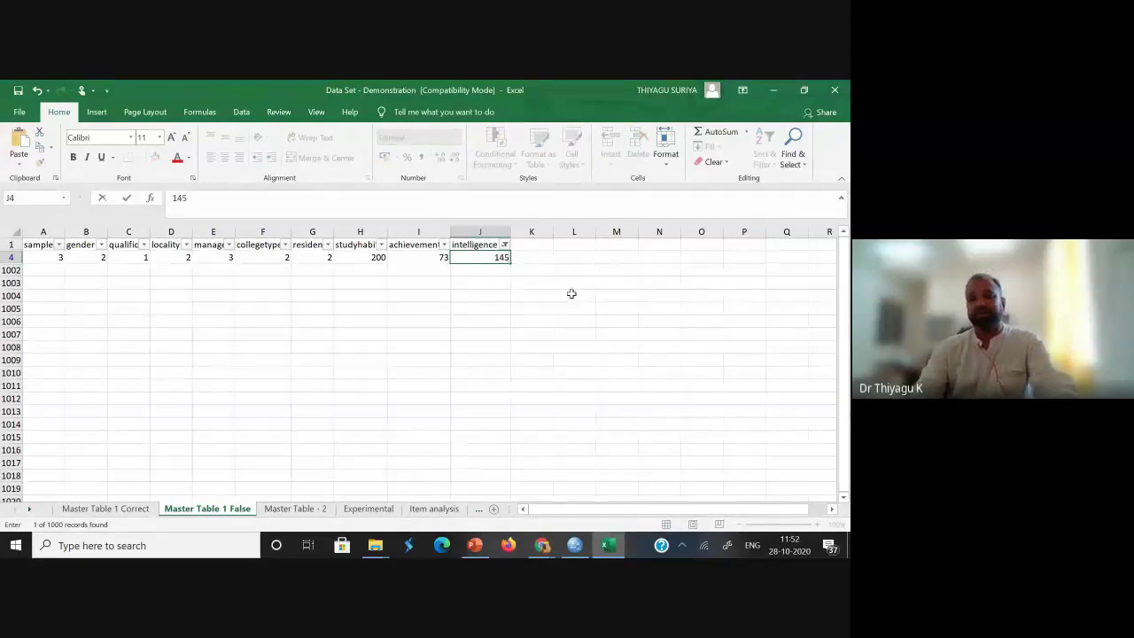
left_click(570, 292)
Clear the intelligence filter by ticking Select All so every record reappears.
left_click(505, 245)
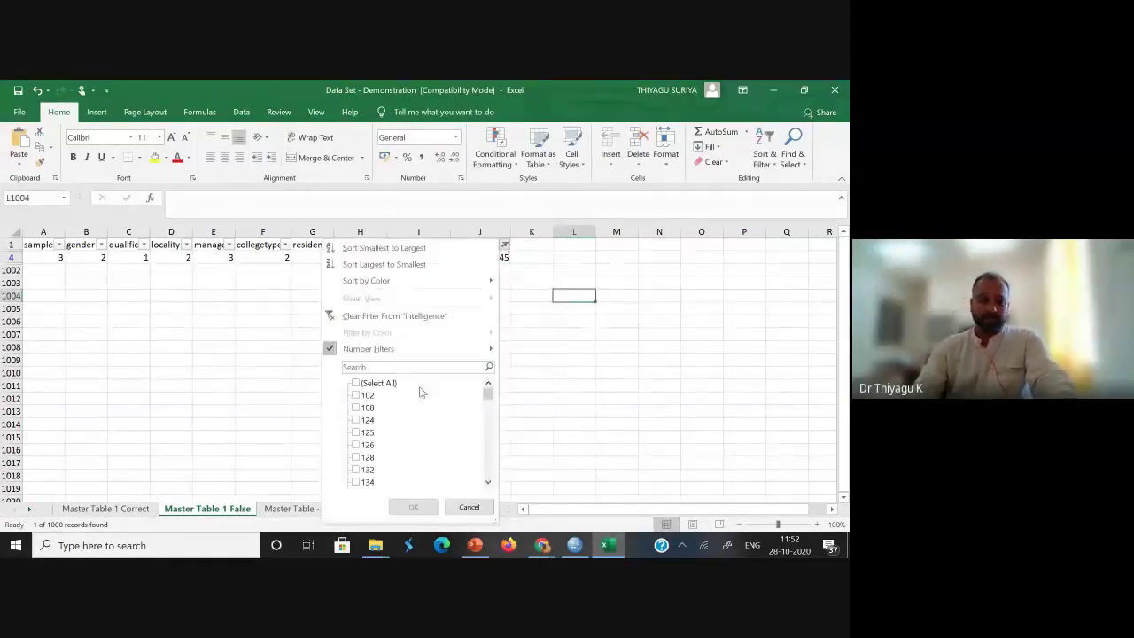
left_click(381, 383)
left_click(409, 506)
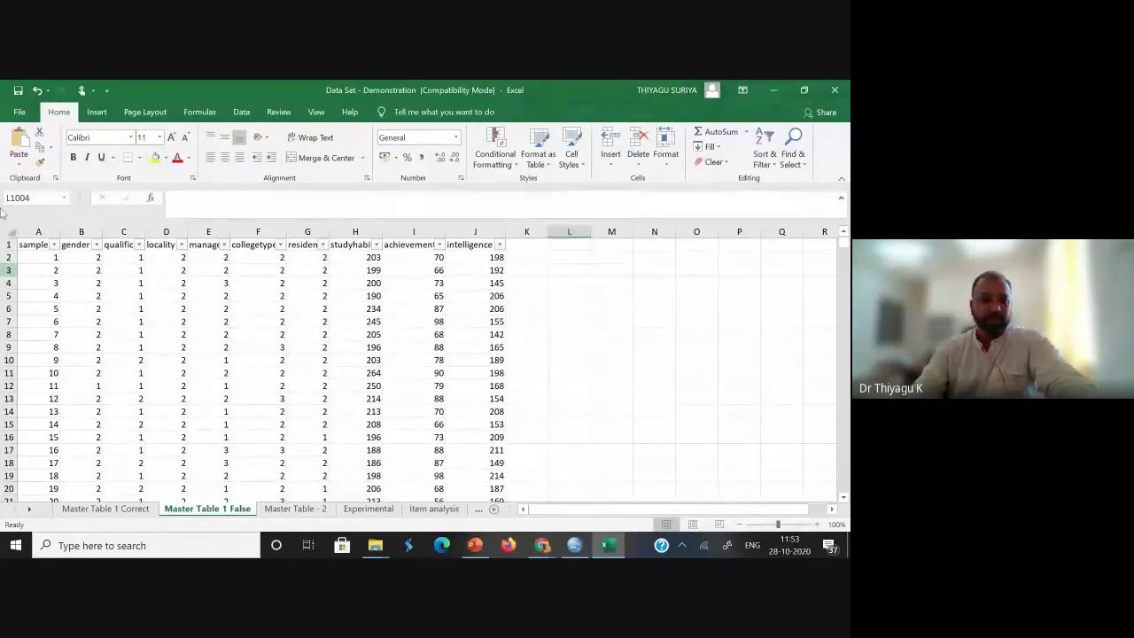
Scroll the sheet tabs and switch to the Descriptive Statistics sheet.
left_click_drag(844, 256, 709, 349)
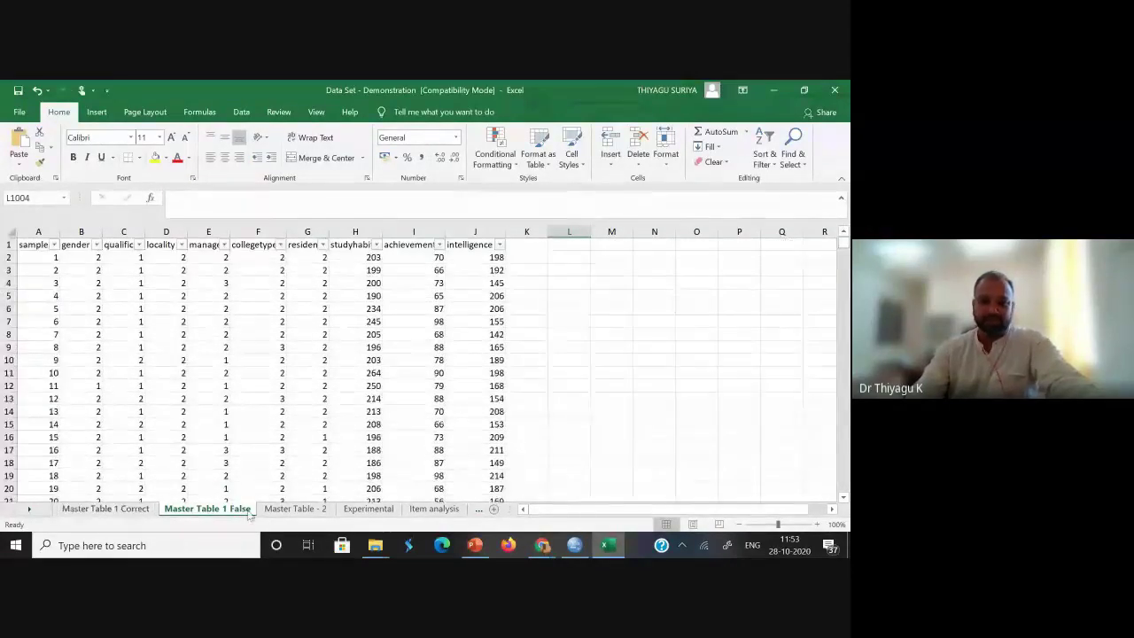
left_click(478, 510)
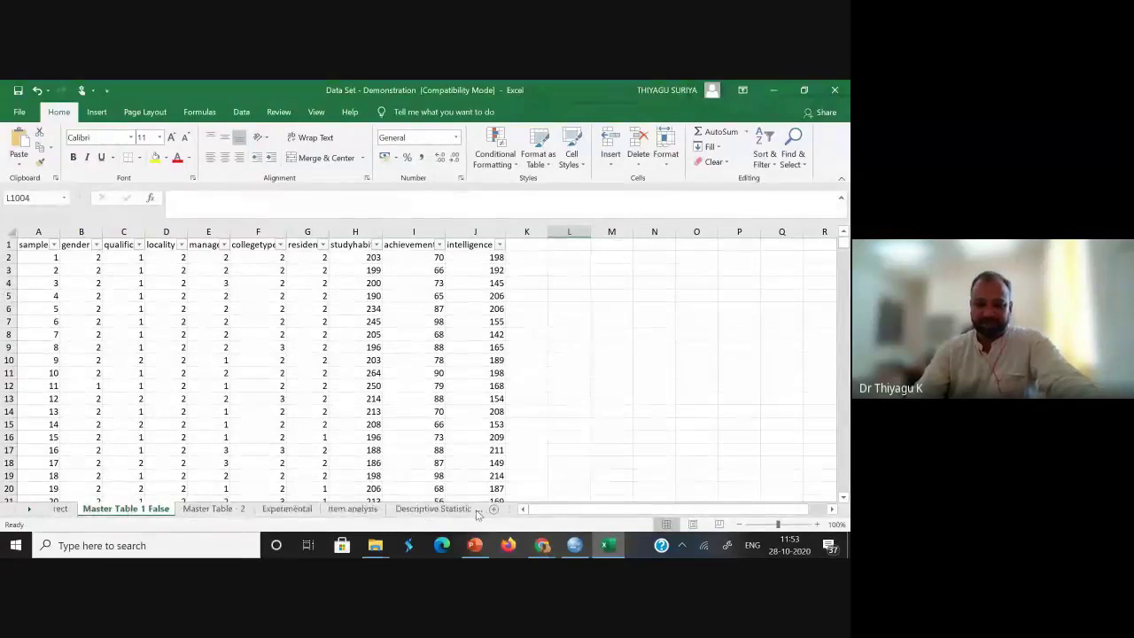
left_click(461, 510)
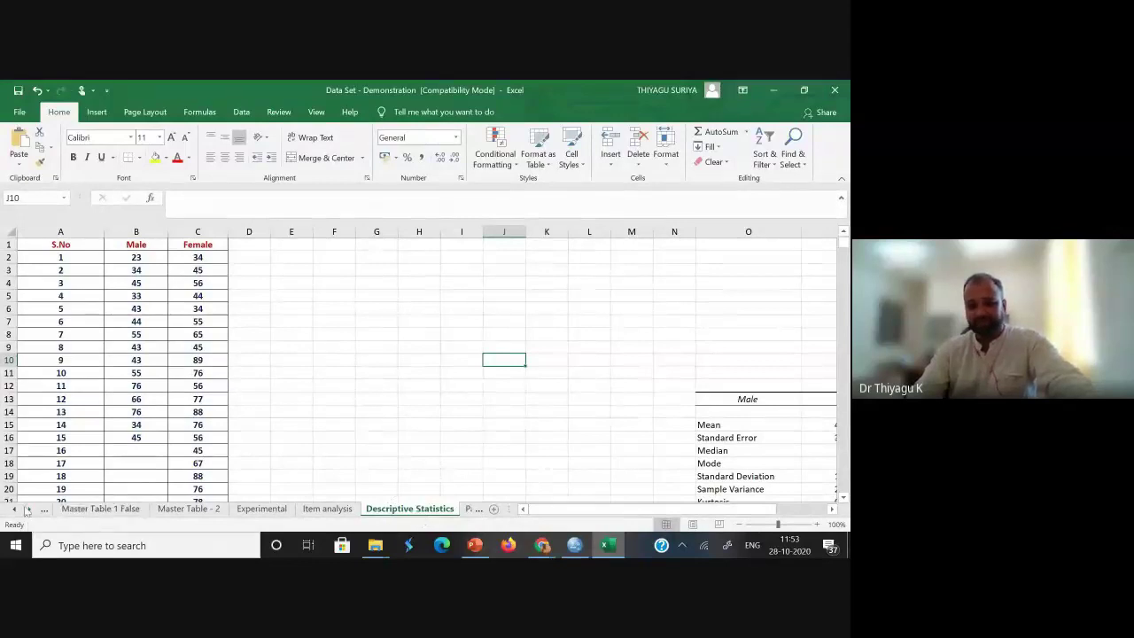
double_click(409, 510)
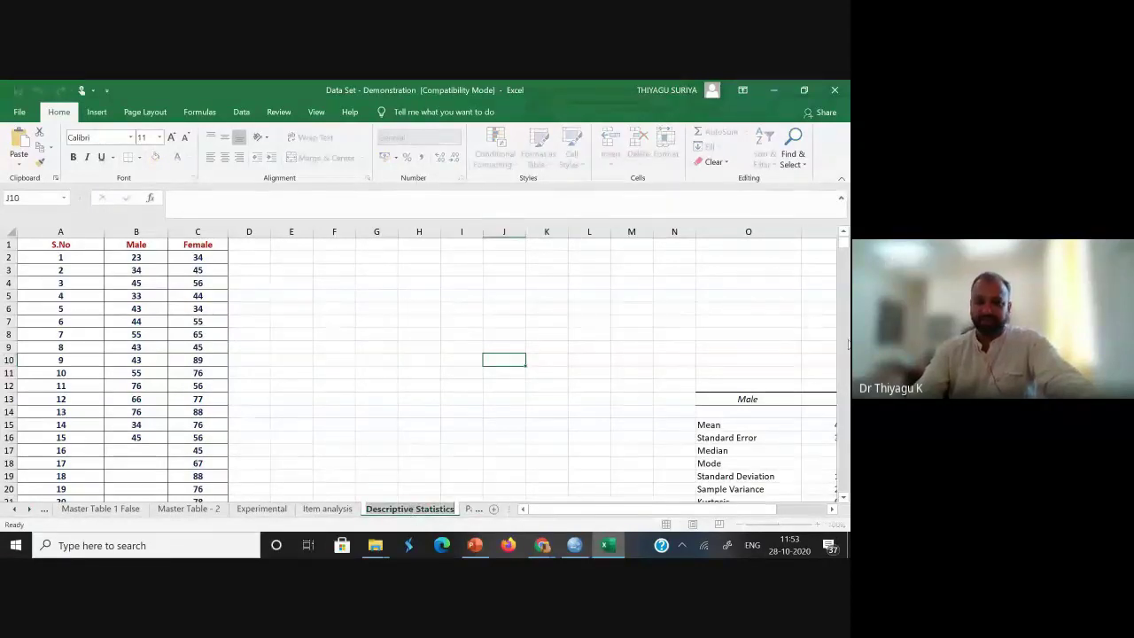
left_click(331, 281)
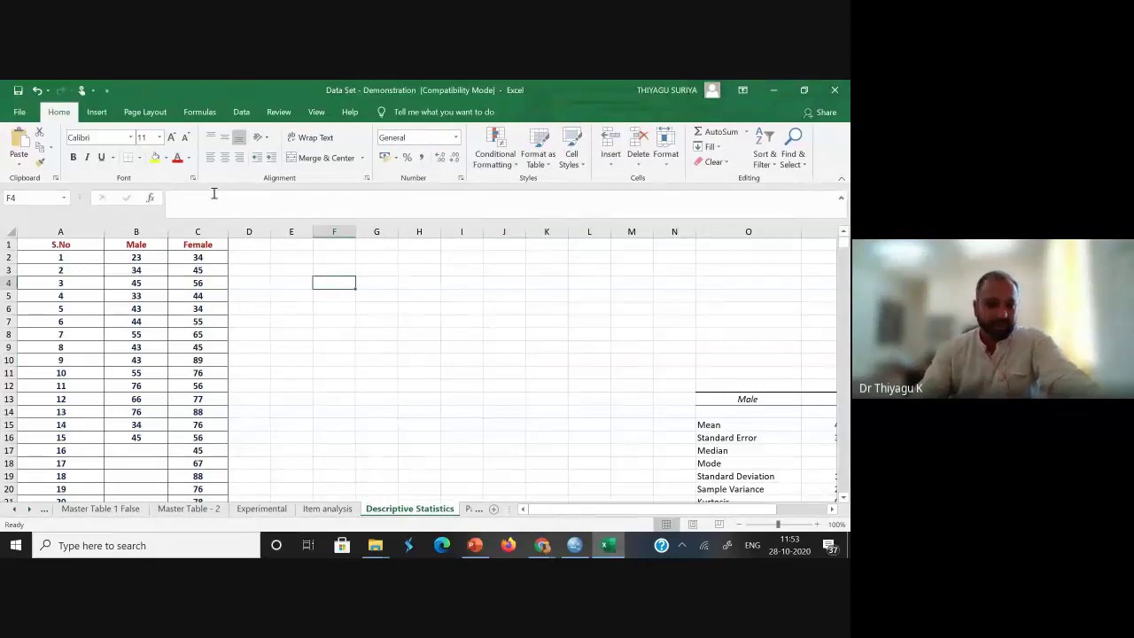
left_click(135, 232)
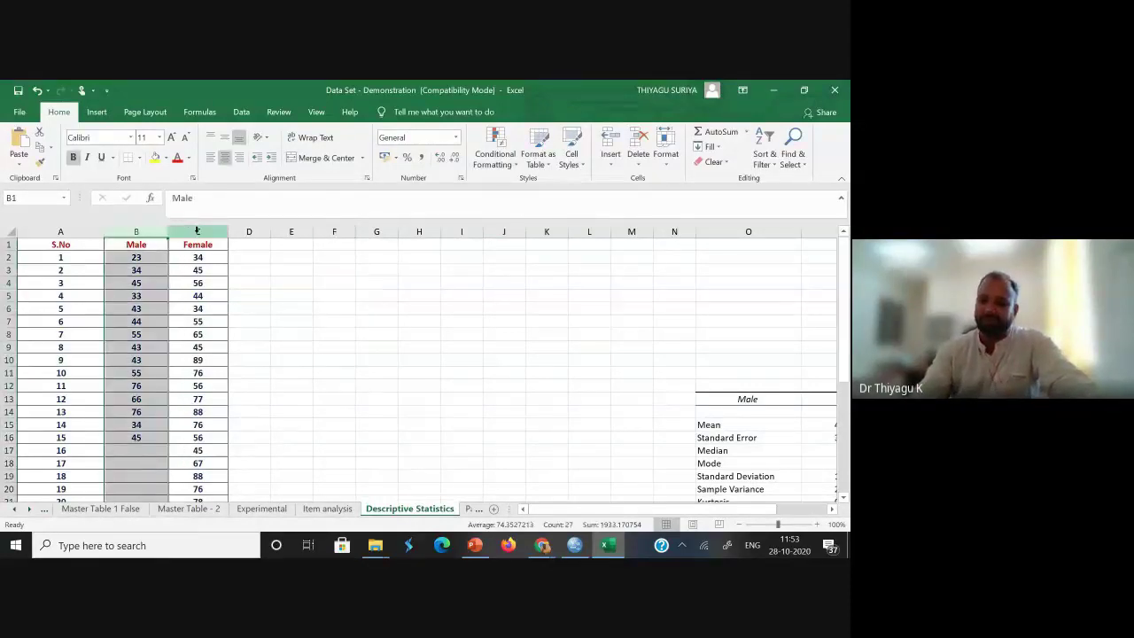
left_click(197, 230)
left_click(140, 230)
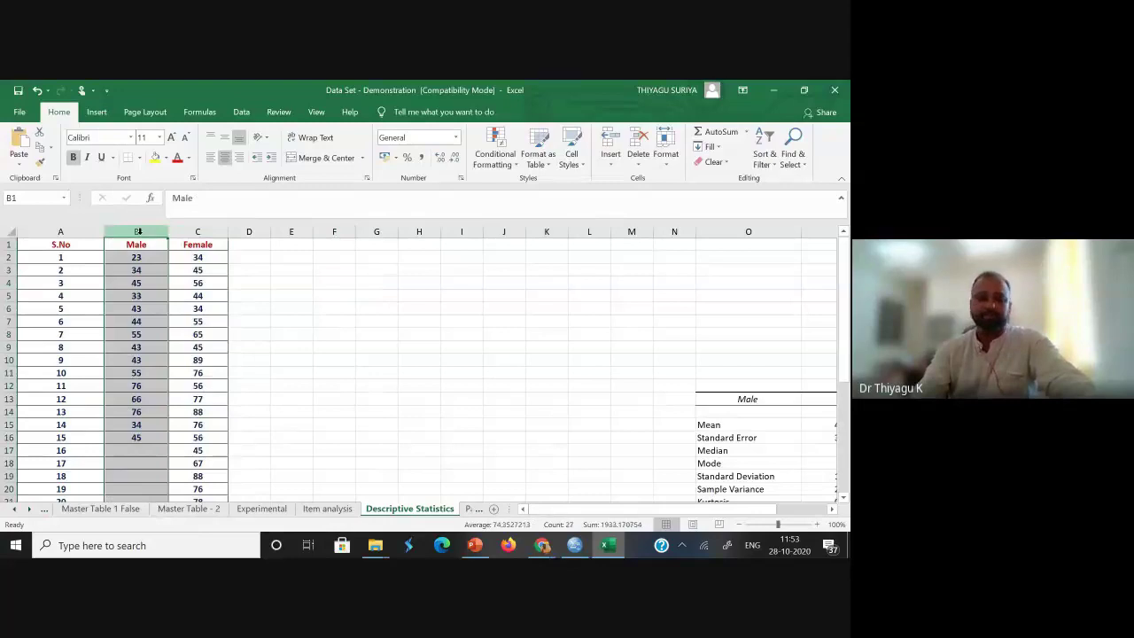
left_click(135, 437)
left_click(212, 233)
mouse_move(846, 273)
left_mouse_down()
mouse_move(837, 360)
mouse_move(838, 243)
mouse_move(838, 429)
mouse_move(838, 275)
left_mouse_up()
left_click(273, 334)
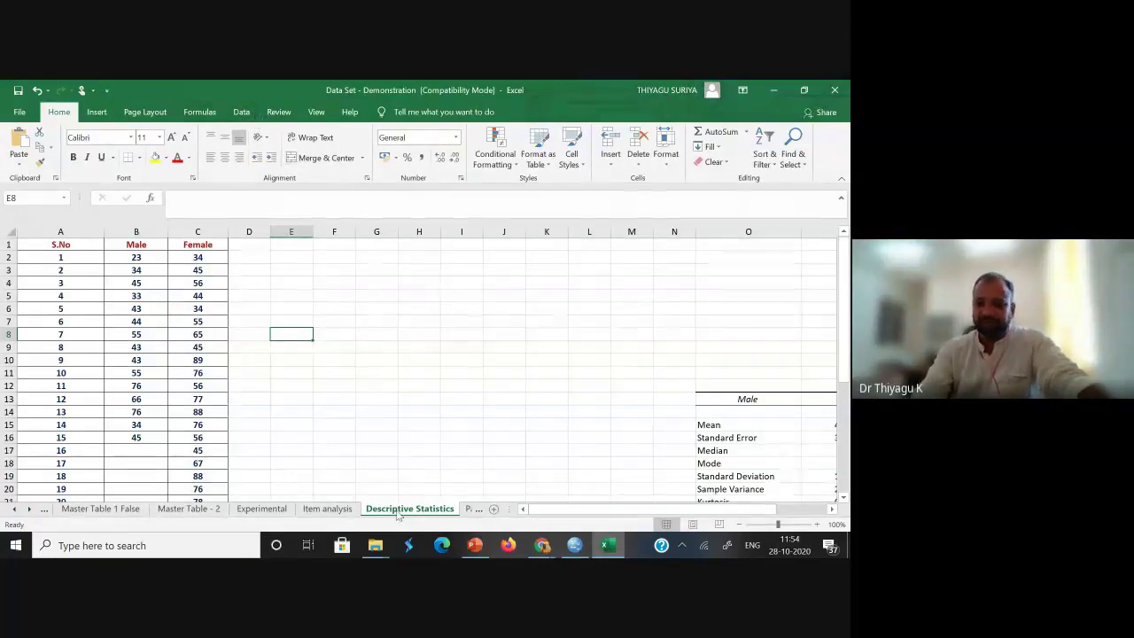
Open Data Analysis from the Data tab and select Descriptive Statistics in the tools list.
left_click(239, 113)
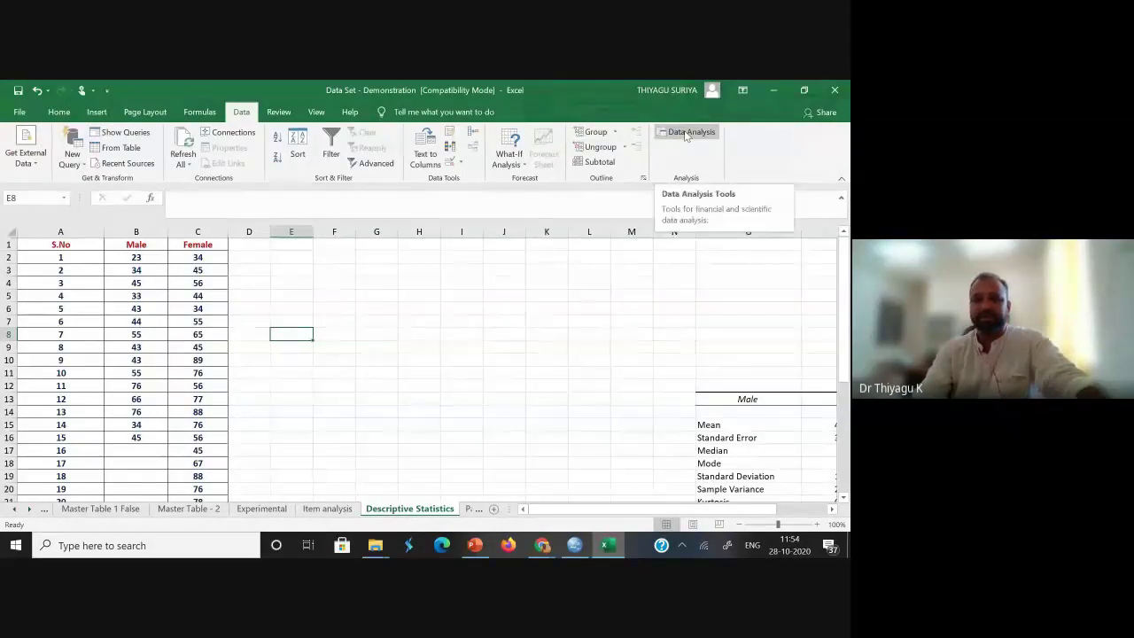
left_click(684, 133)
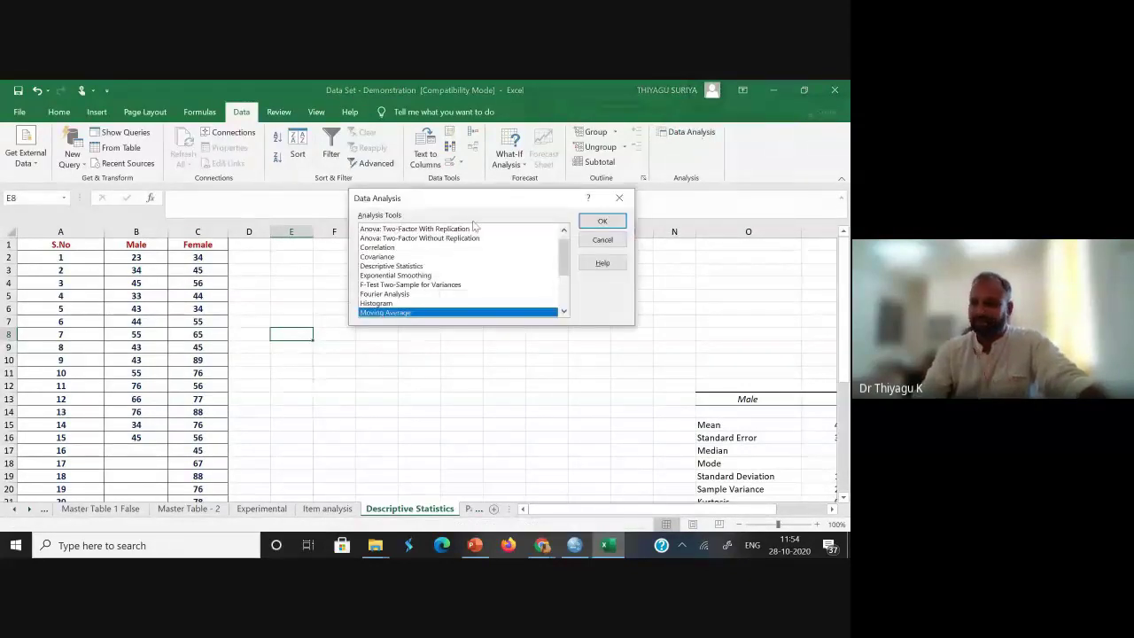
left_click_drag(459, 200, 616, 143)
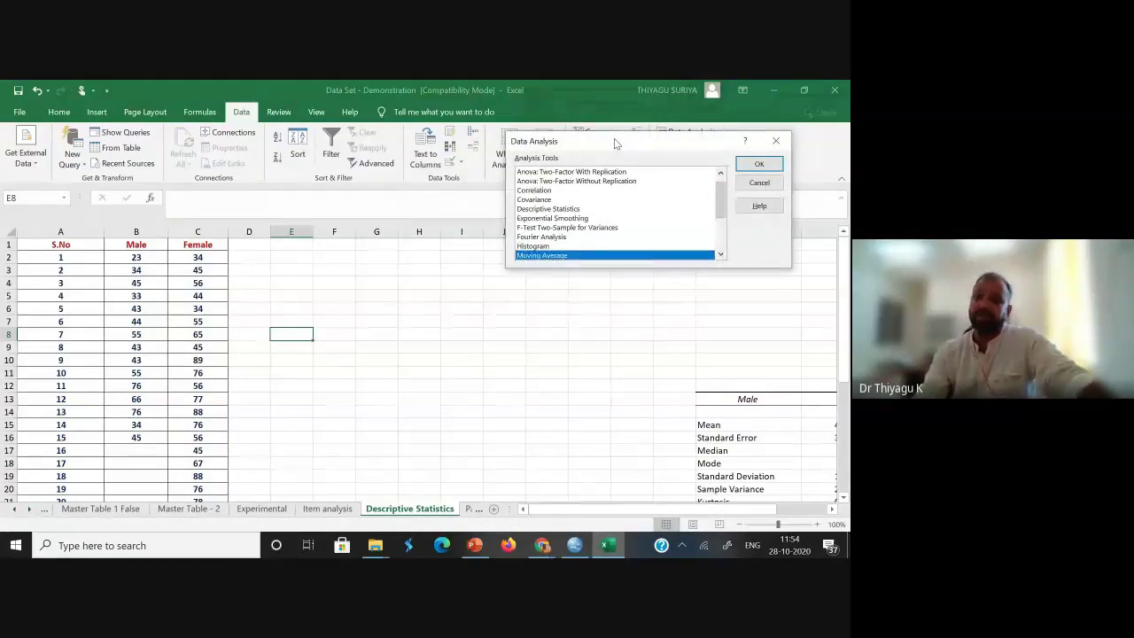
left_click_drag(718, 196, 718, 181)
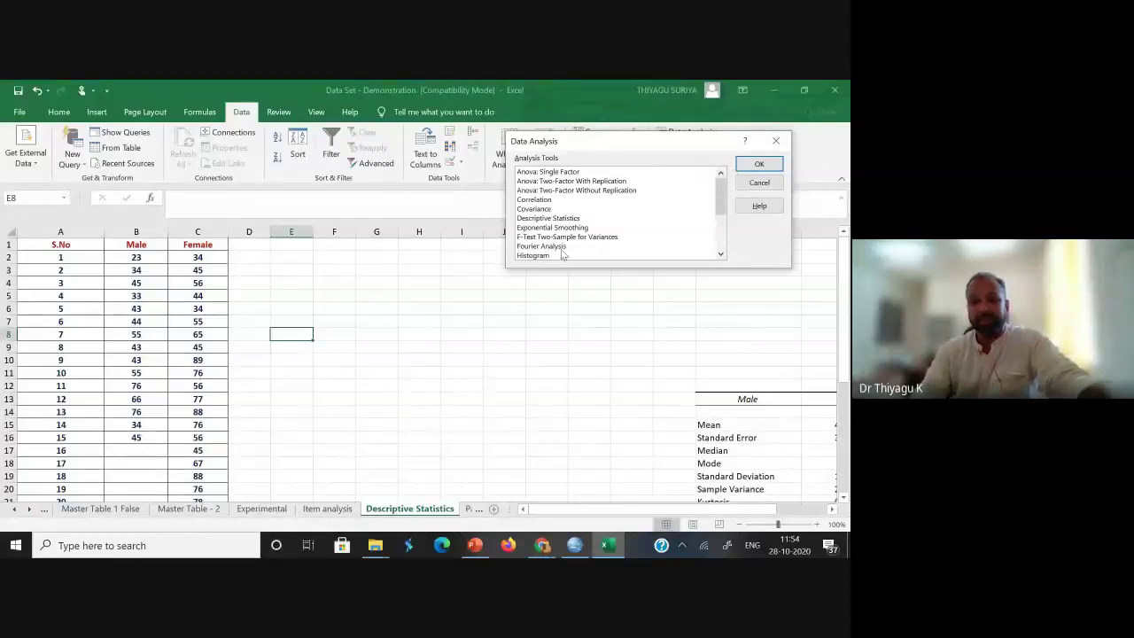
left_click(776, 139)
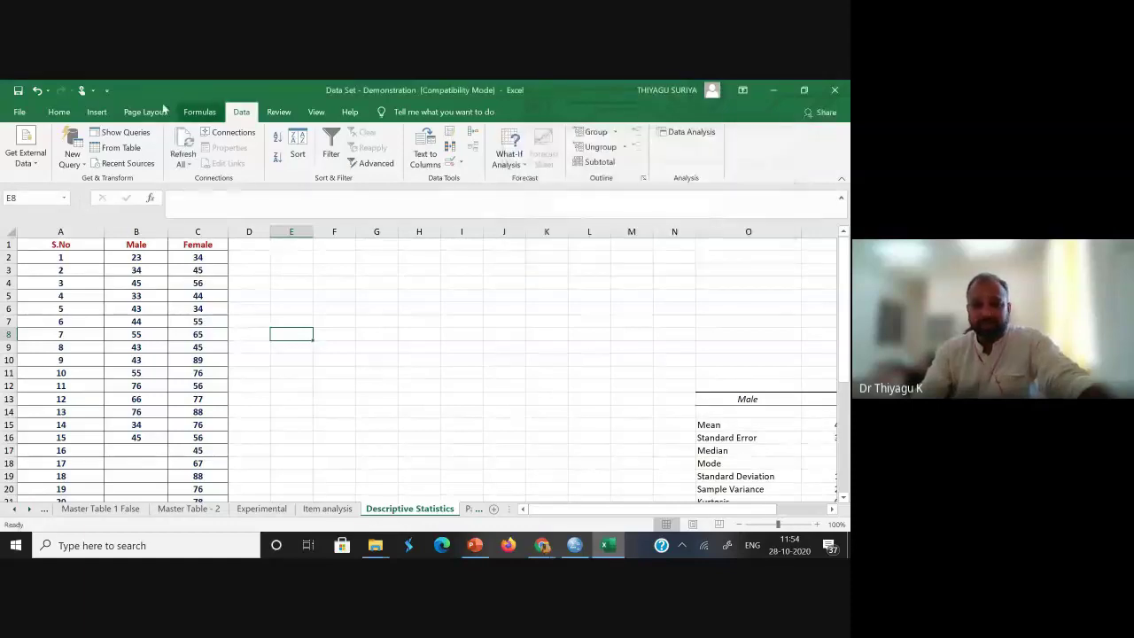
left_click(684, 132)
mouse_move(719, 197)
left_mouse_down()
mouse_move(720, 228)
mouse_move(722, 206)
left_mouse_up()
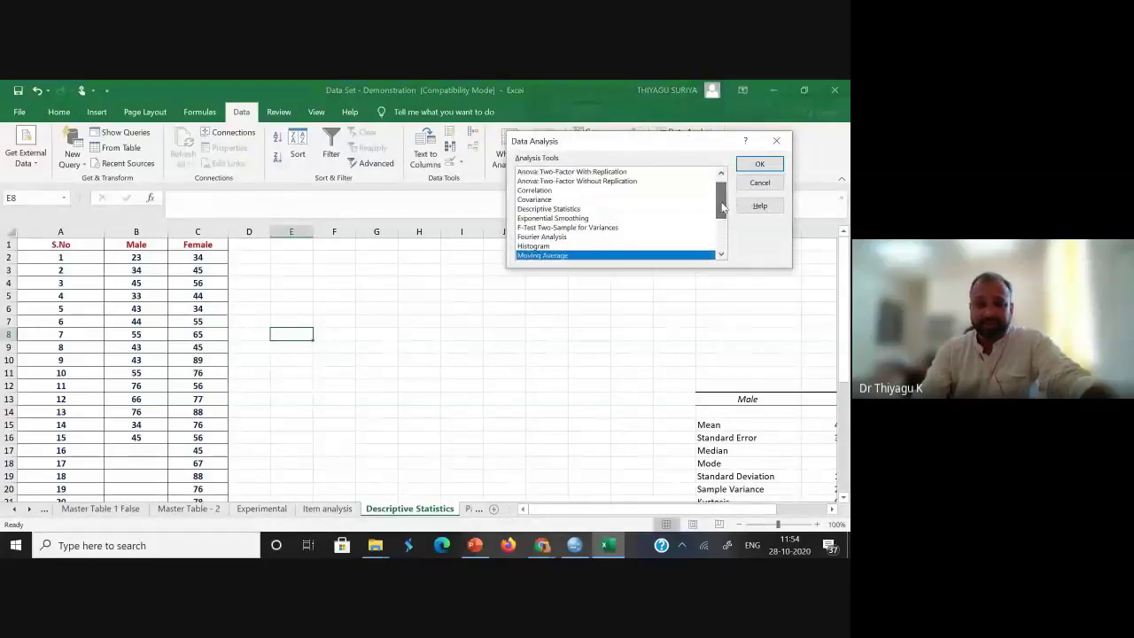
left_click(575, 209)
Open the Descriptive Statistics settings and set the input range to the Male and Female columns, B1:C21.
left_click(749, 165)
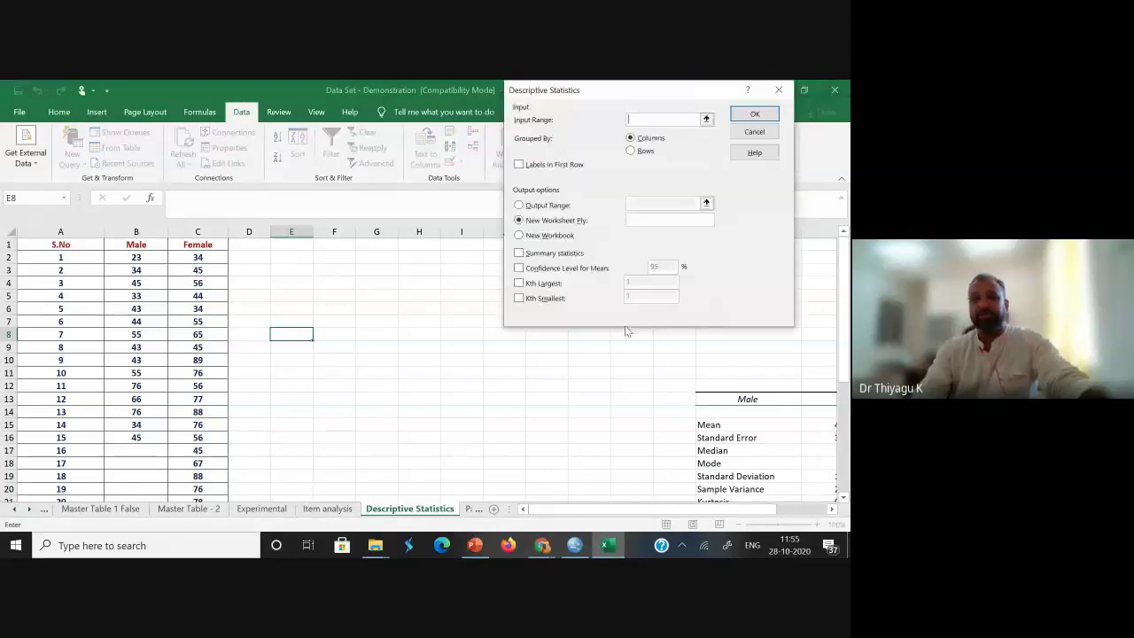
left_click_drag(650, 92, 594, 144)
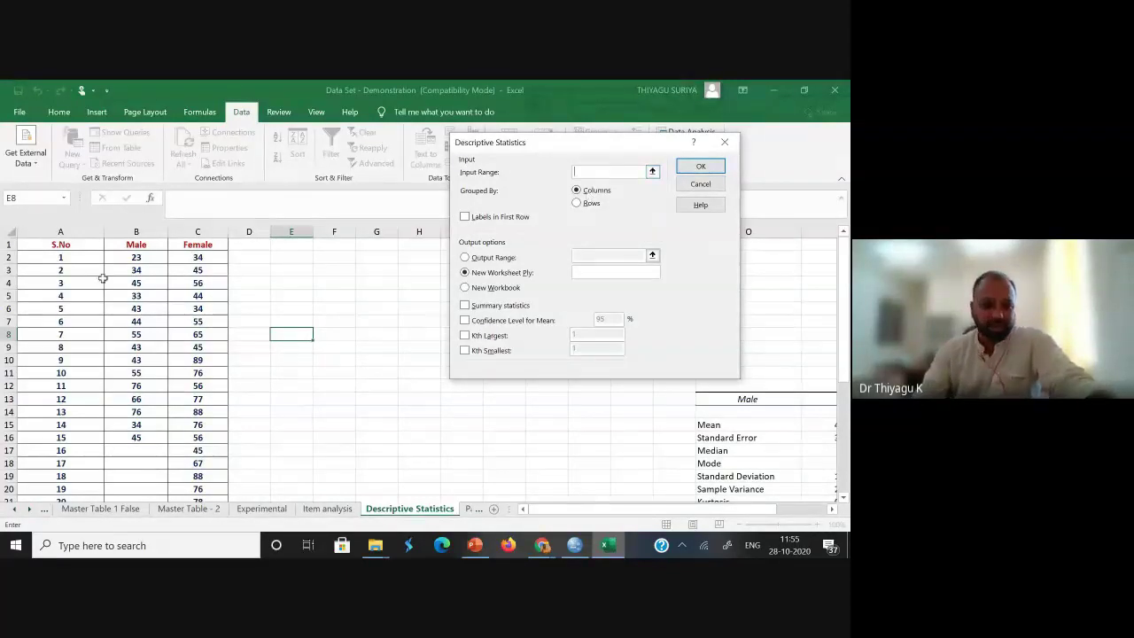
left_click(131, 257)
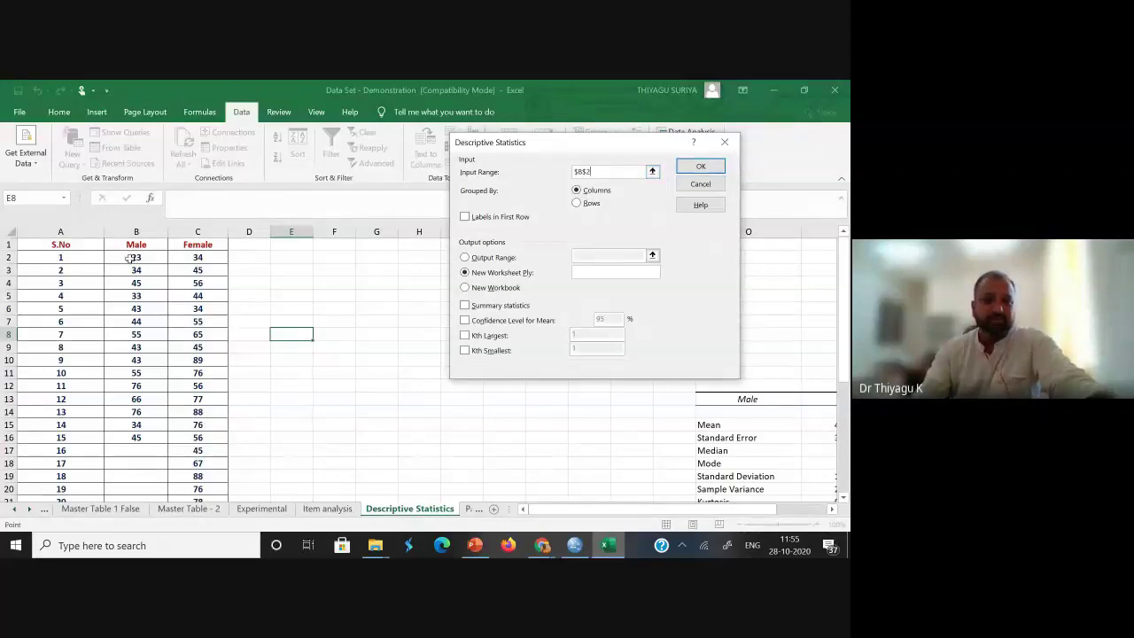
left_click(134, 438)
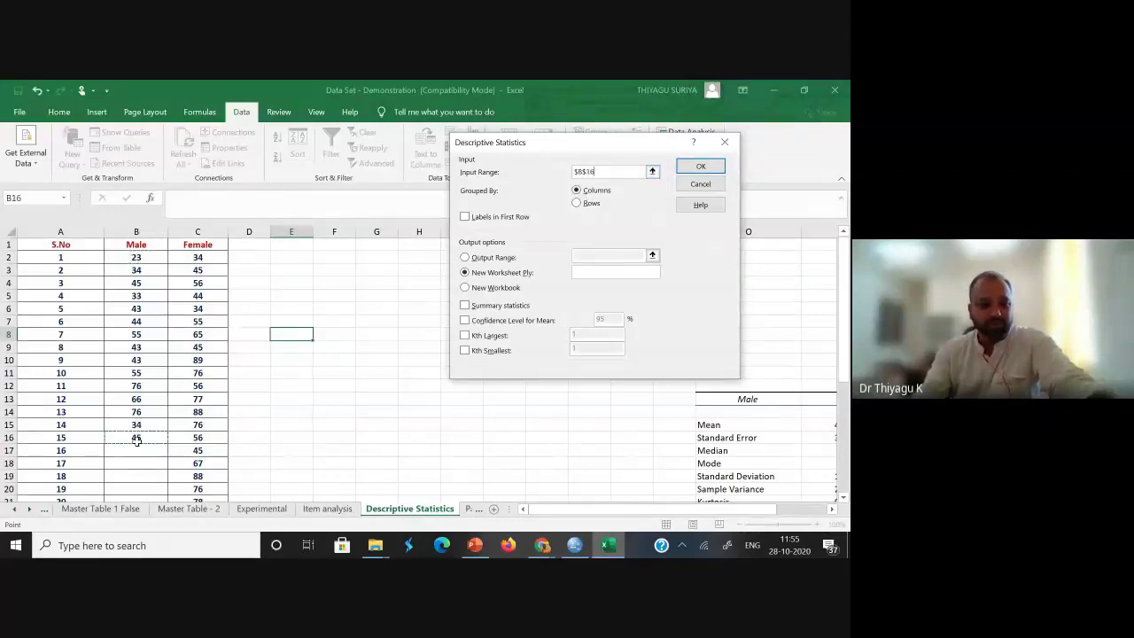
left_click(213, 260)
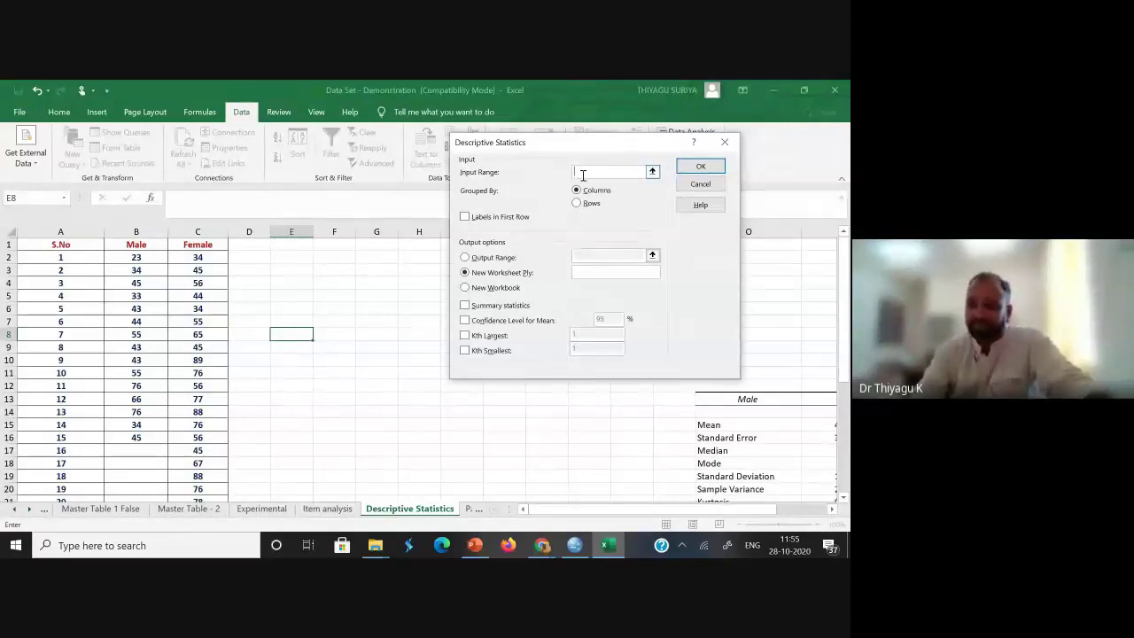
left_click_drag(136, 244, 198, 476)
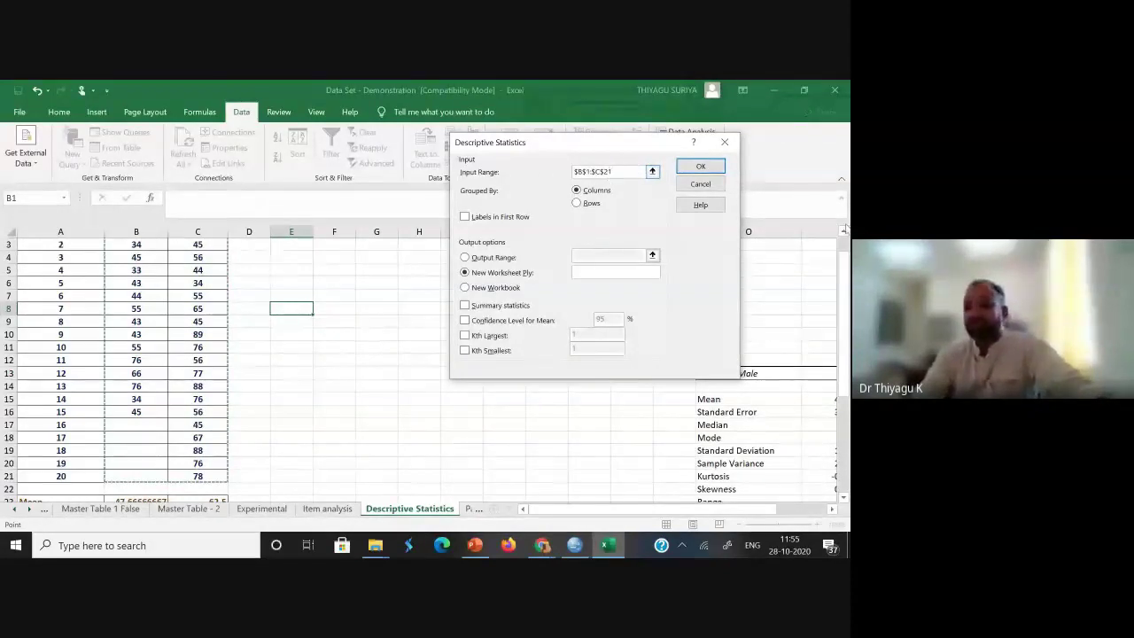
scroll(844, 301, "up", 1)
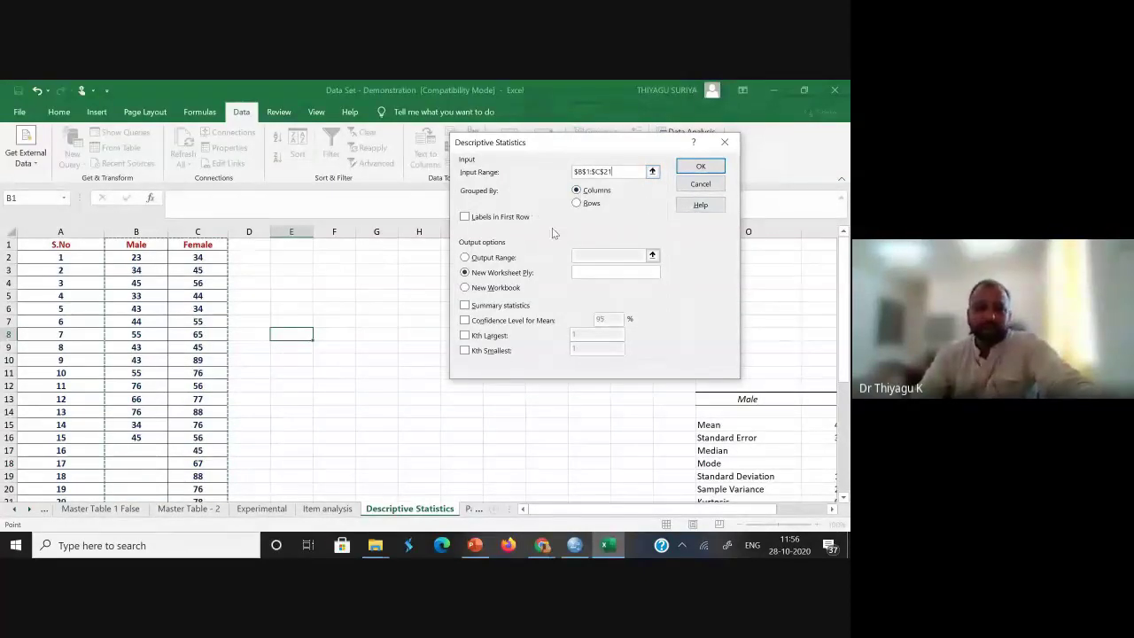
Keep input range B1:C21 and tick Labels in First Row.
left_click(507, 221)
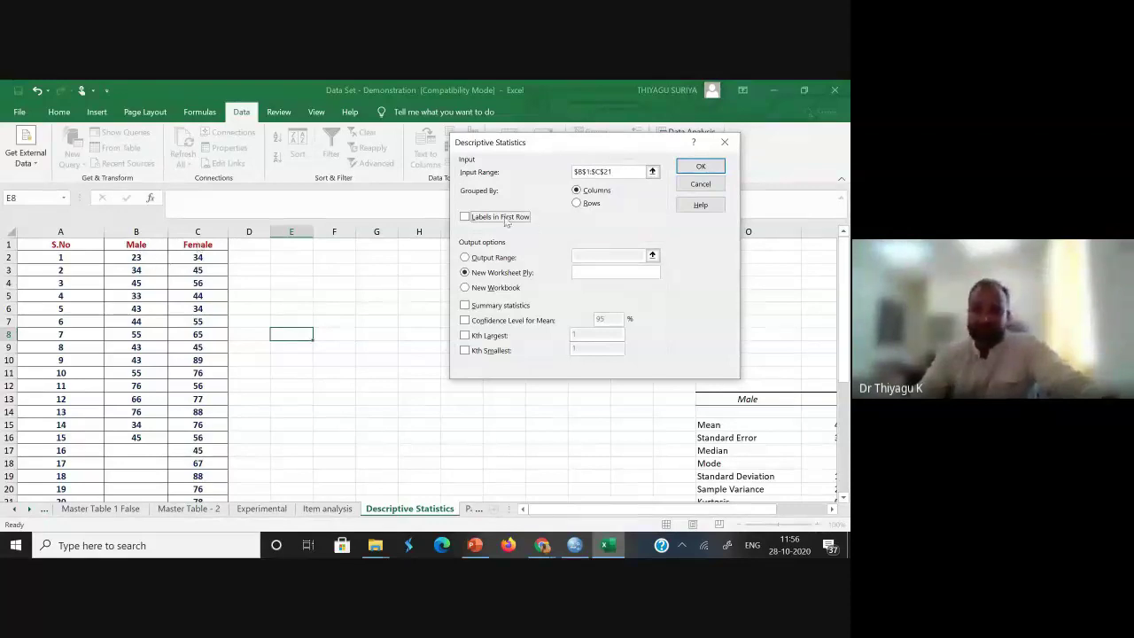
left_click_drag(625, 171, 572, 171)
left_click(482, 221)
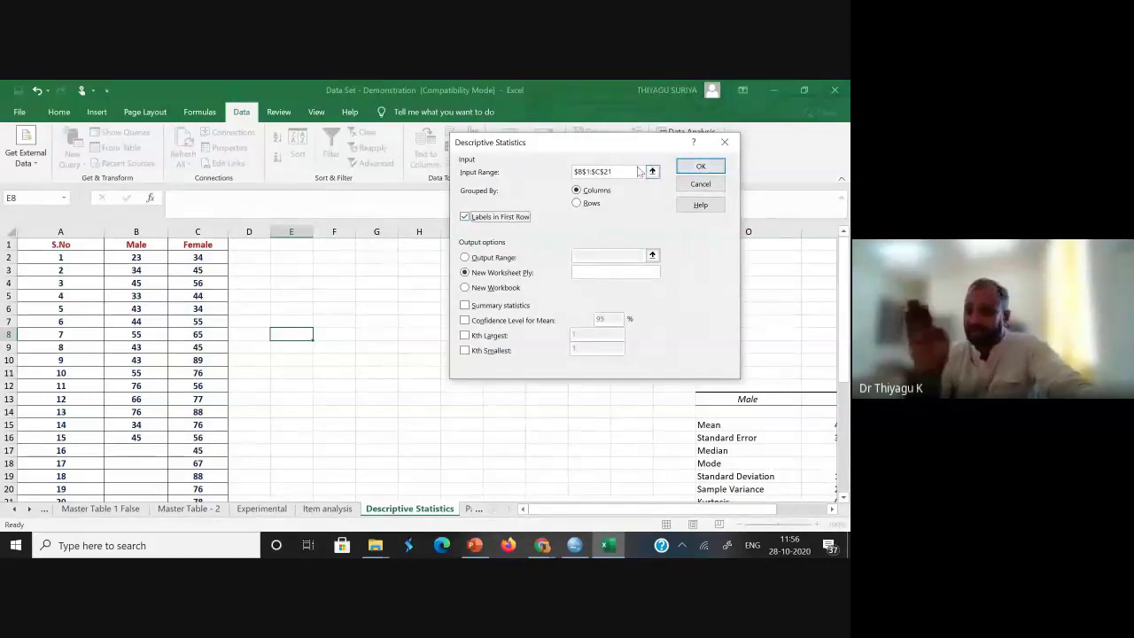
Set output range to $E$3, enable Summary statistics, and run the analysis.
left_click(500, 258)
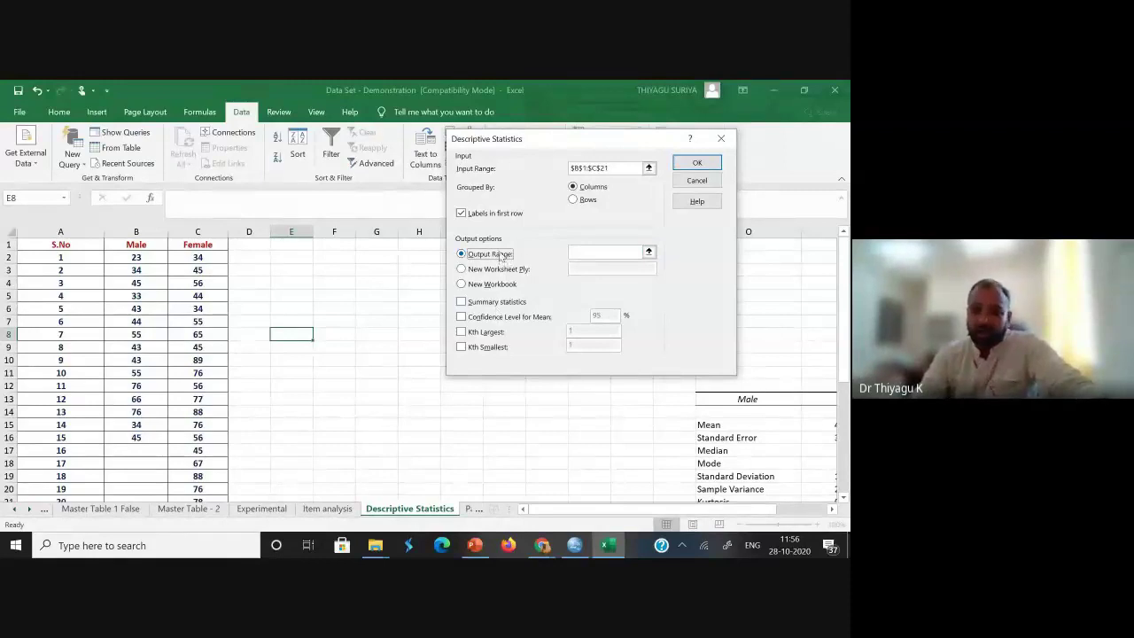
left_click(585, 253)
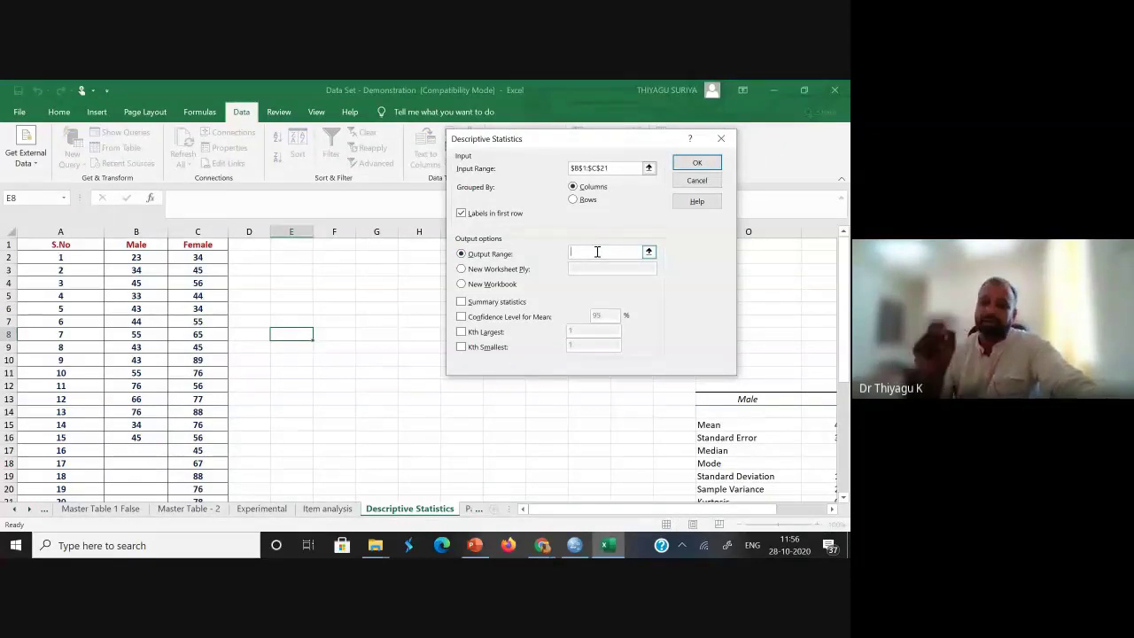
left_click(597, 252)
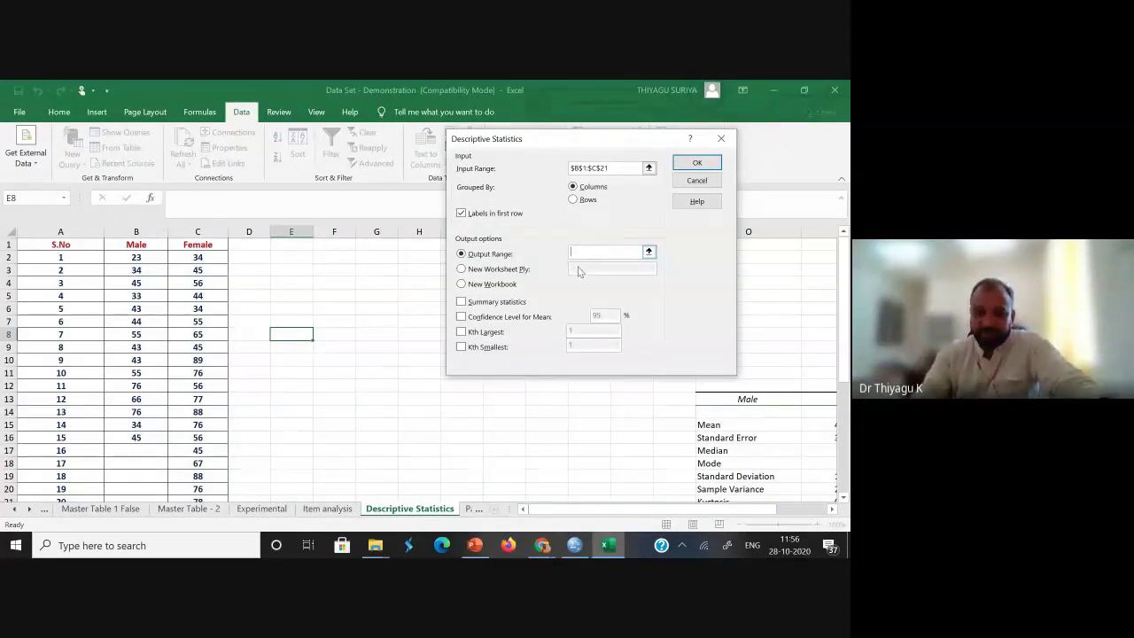
left_click(295, 269)
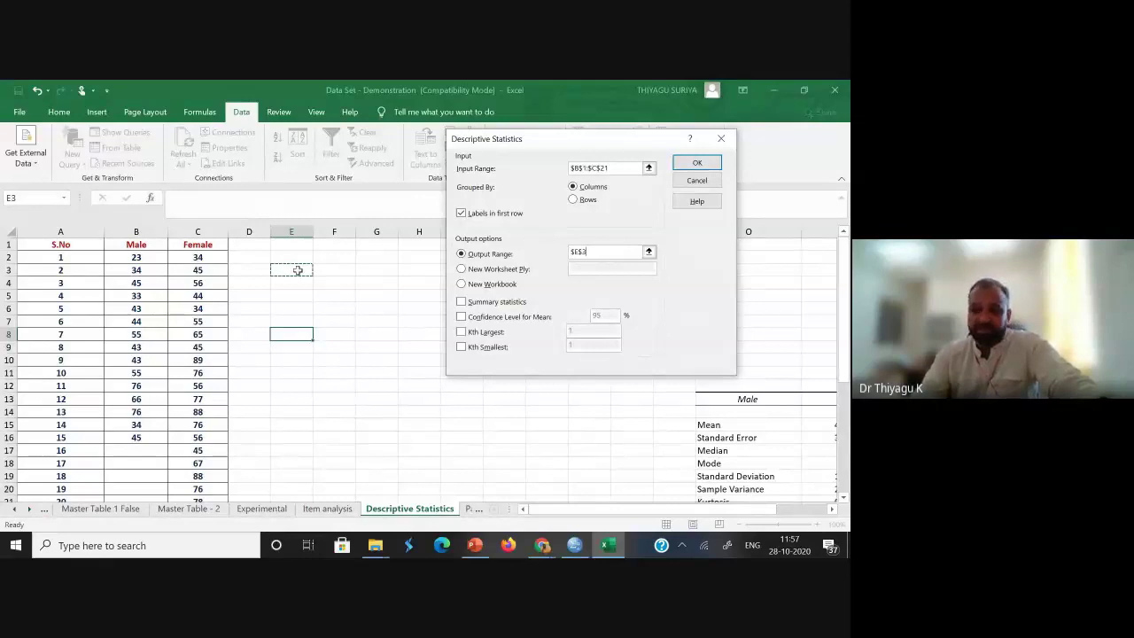
left_click(604, 253)
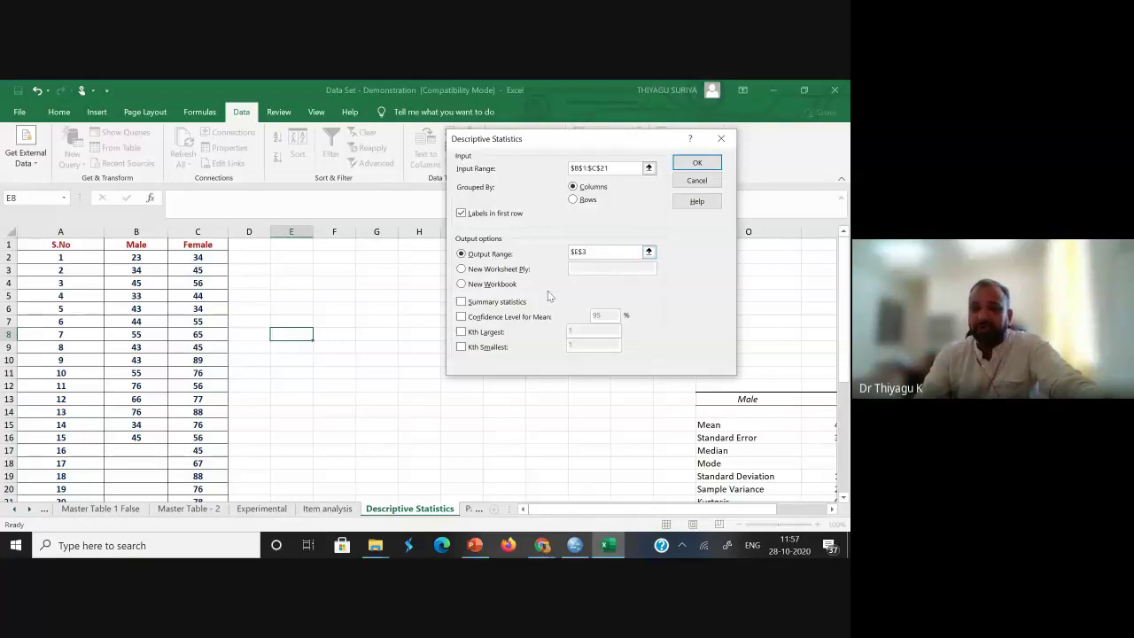
left_click(499, 303)
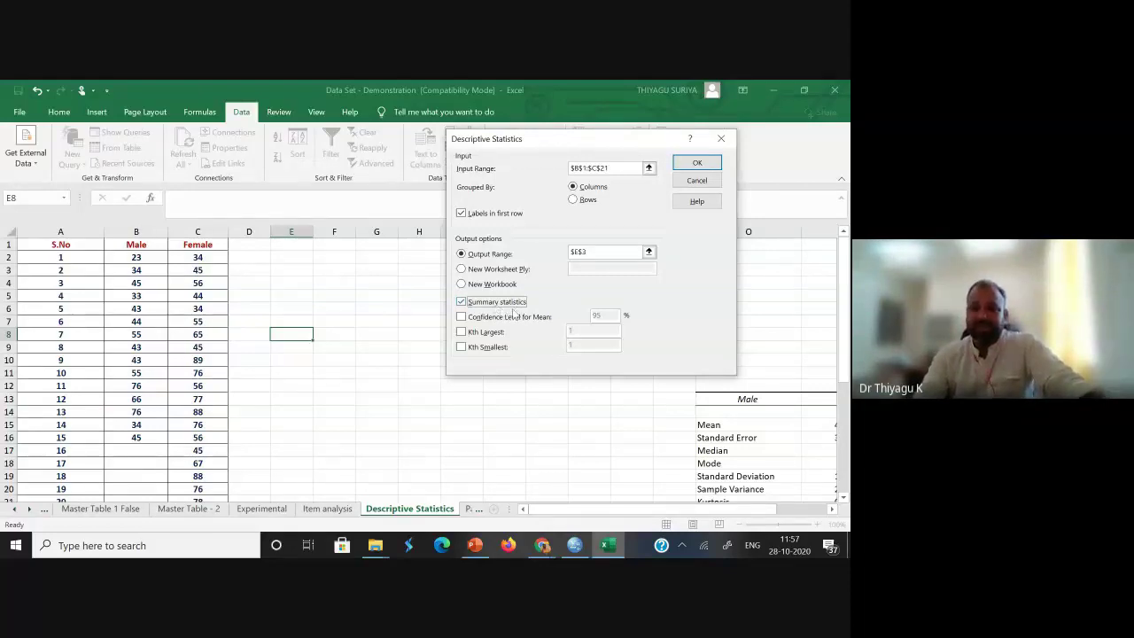
left_click(697, 163)
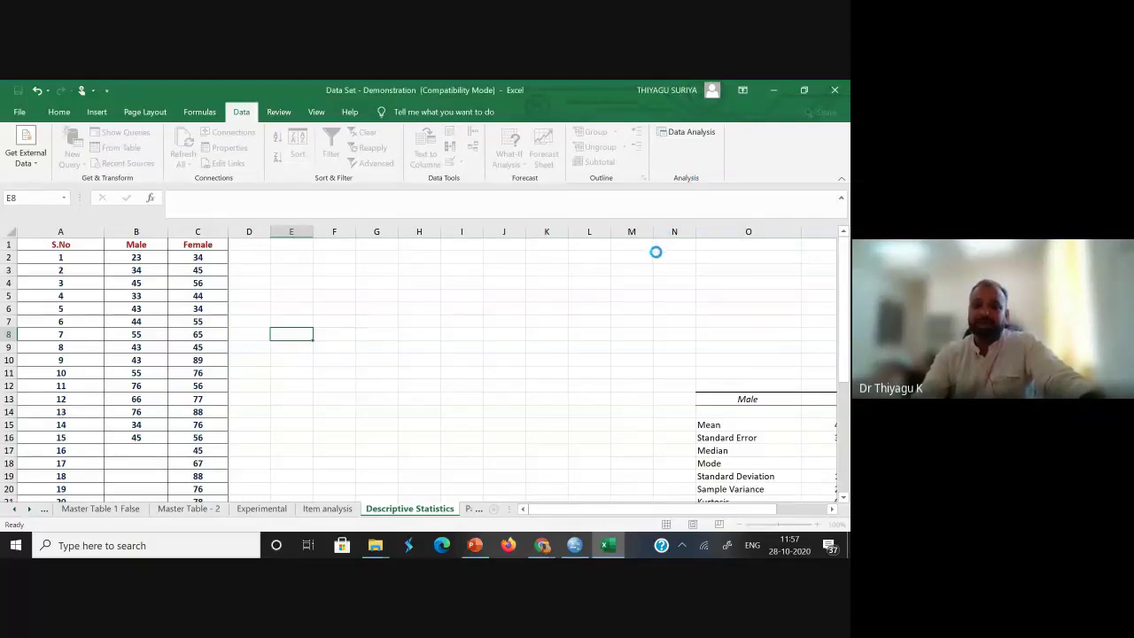
Widen columns E and H so the statistic names and full Male/Female values show.
left_click_drag(312, 232, 593, 239)
left_click_drag(515, 232, 529, 235)
left_click(661, 309)
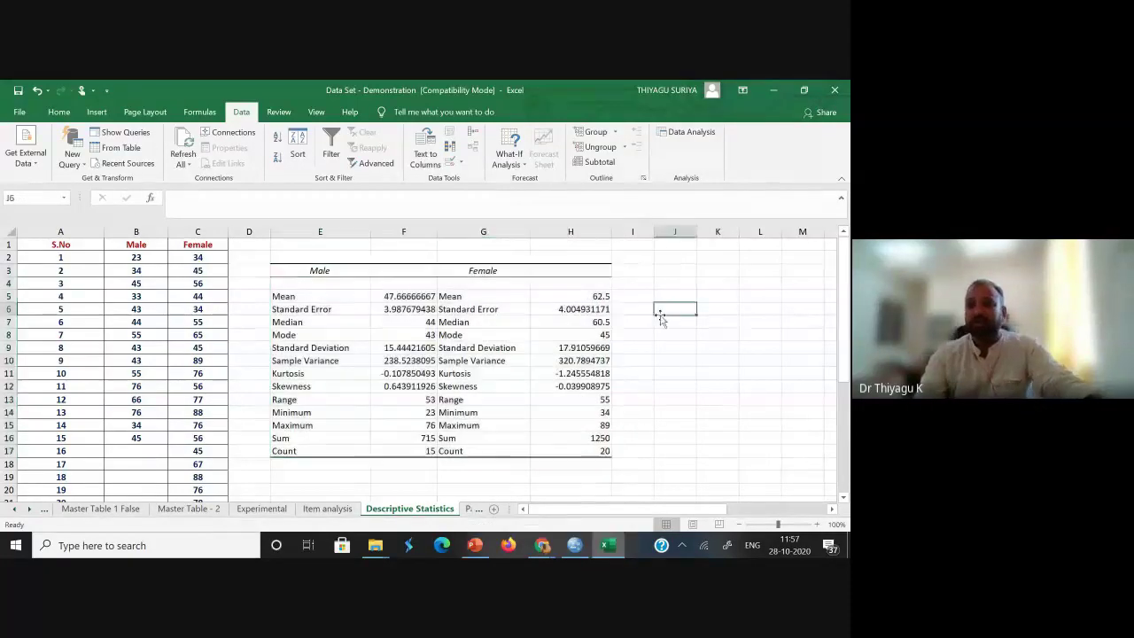
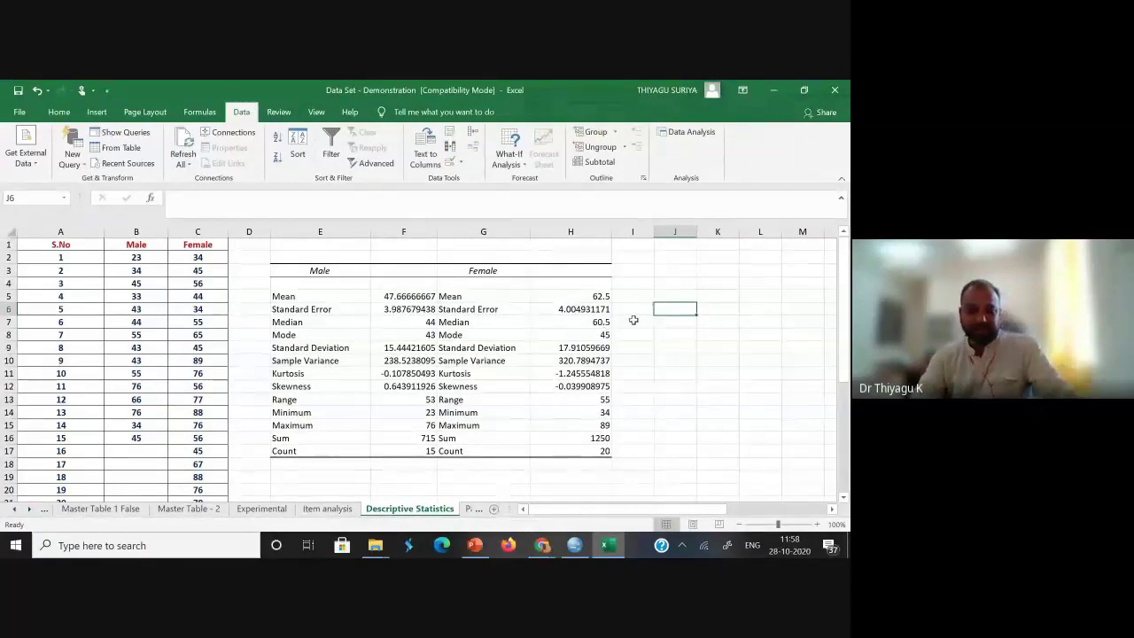
Undo the column-width change and insert four blank columns at E:H, shifting the Male/Female table right.
key("ctrl+z")
key("ctrl+z")
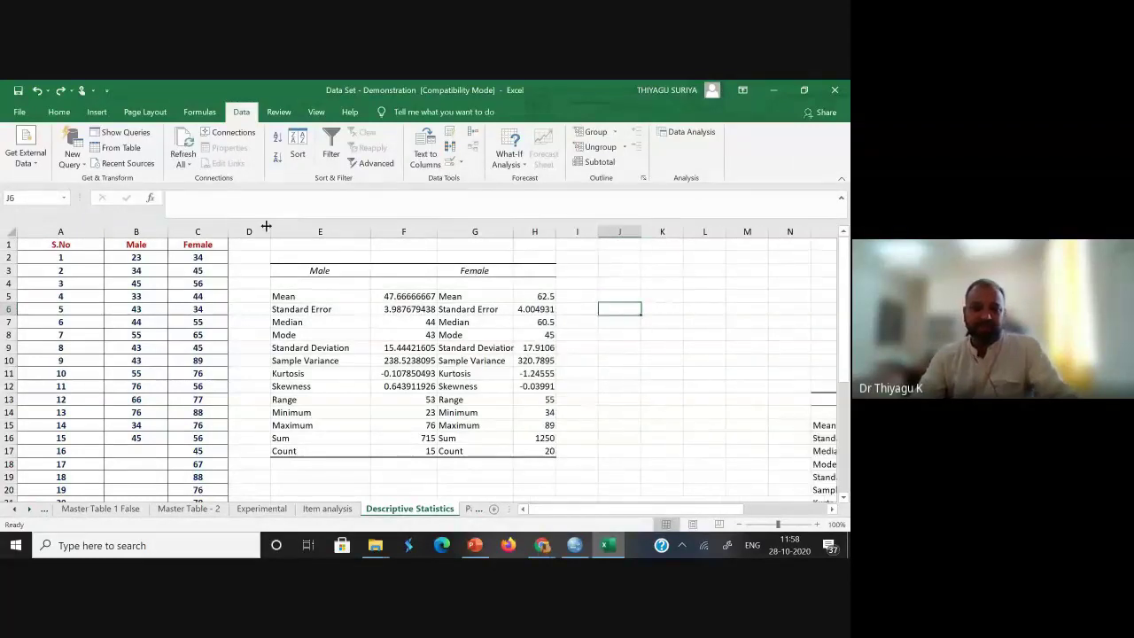
left_click_drag(305, 228, 529, 235)
right_click(529, 235)
left_click(553, 324)
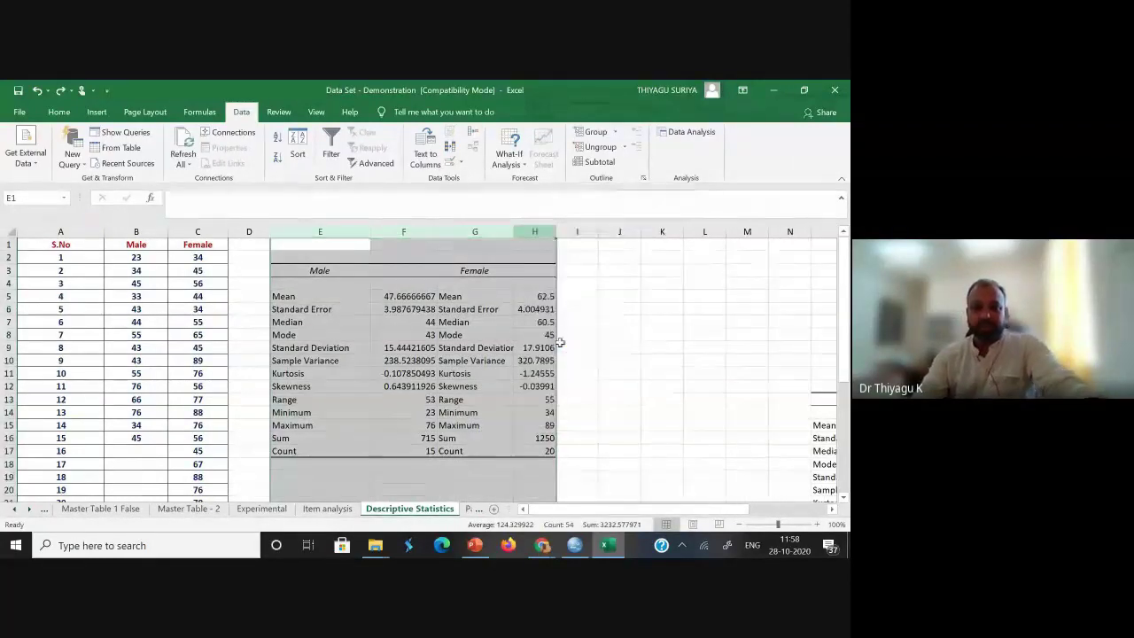
left_click(377, 462)
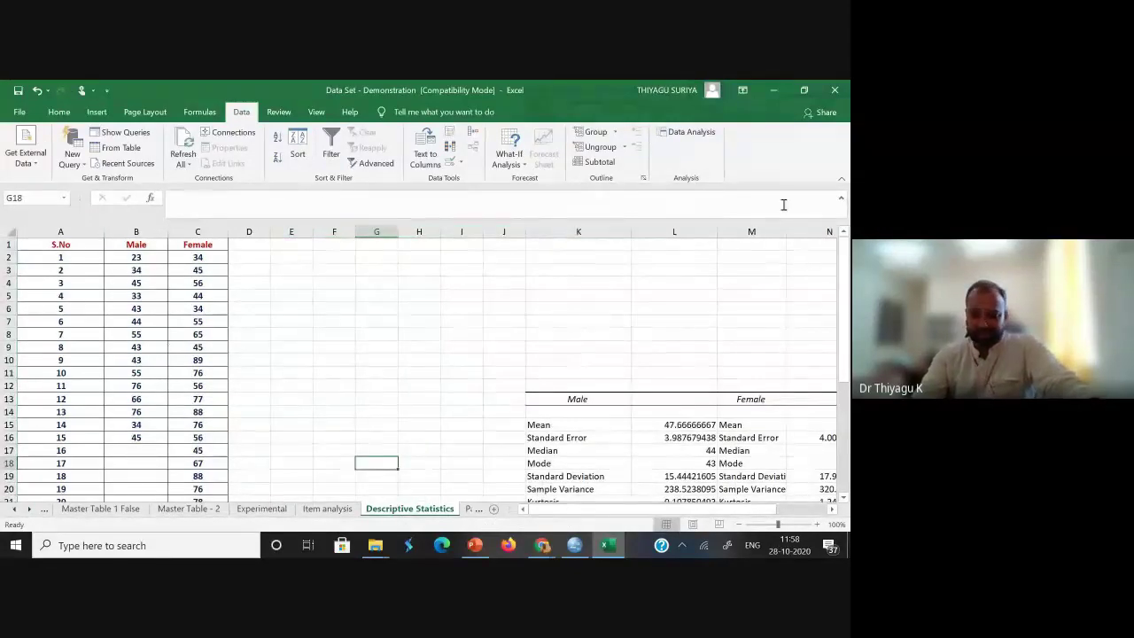
scroll(794, 280, "down", 1)
scroll(120, 358, "up", 1)
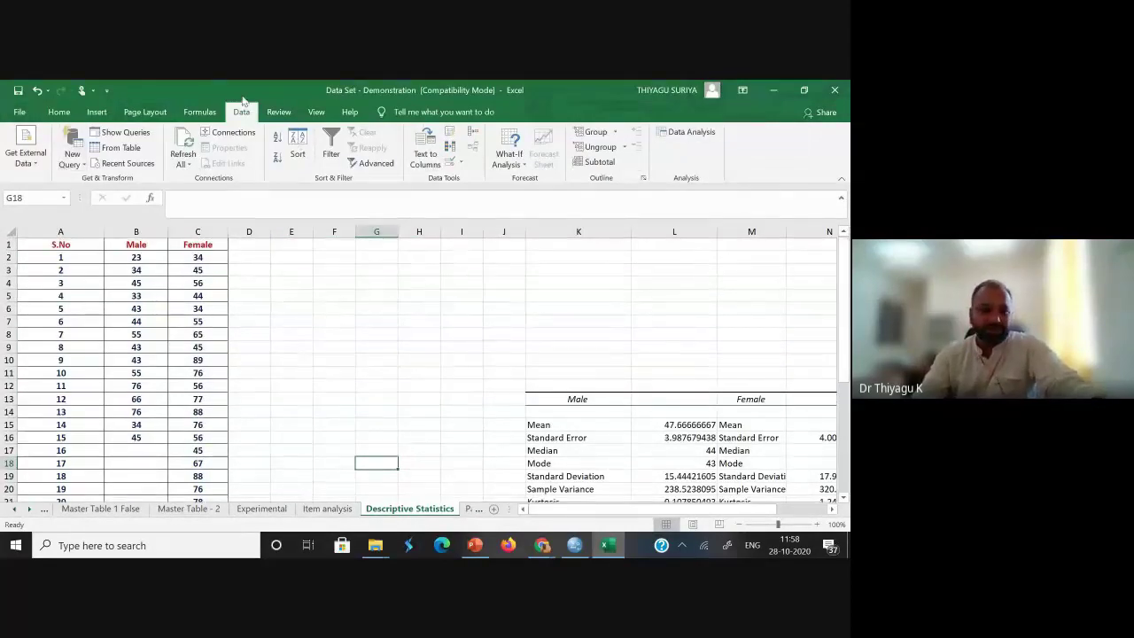
Open the Data Analysis dialog from the Data tab, closing and reopening it once.
left_click(690, 134)
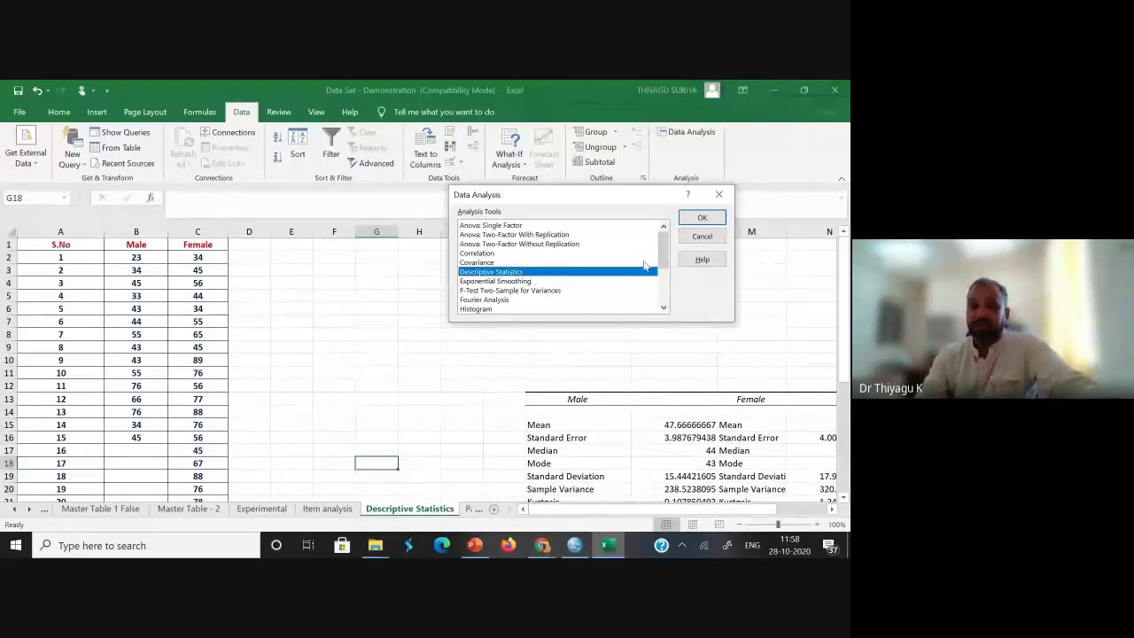
left_click(719, 194)
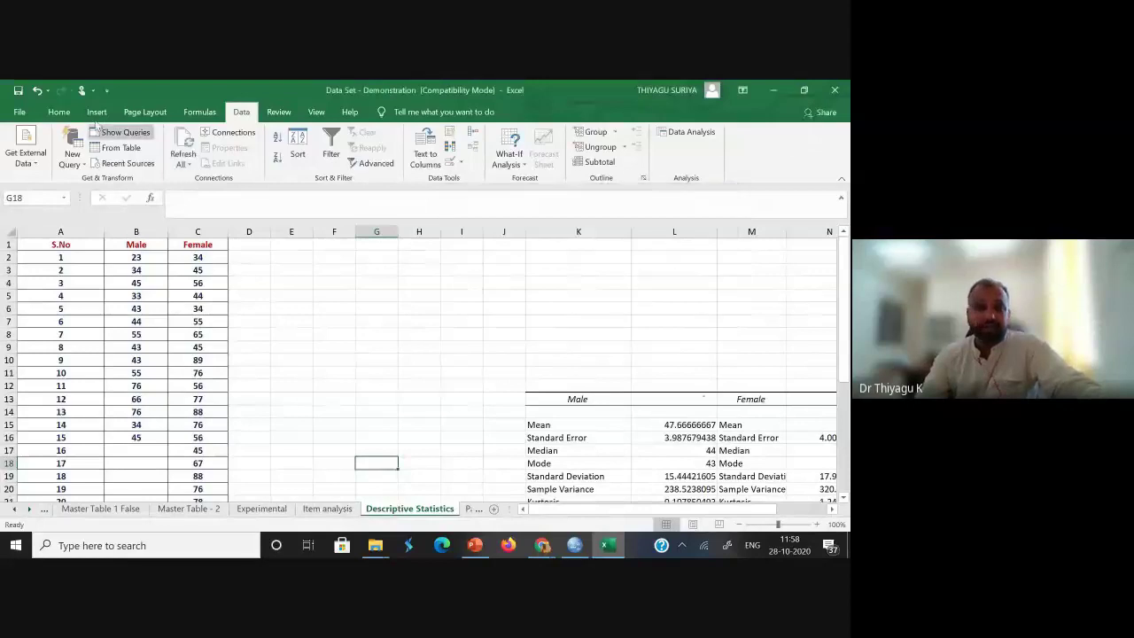
left_click(687, 132)
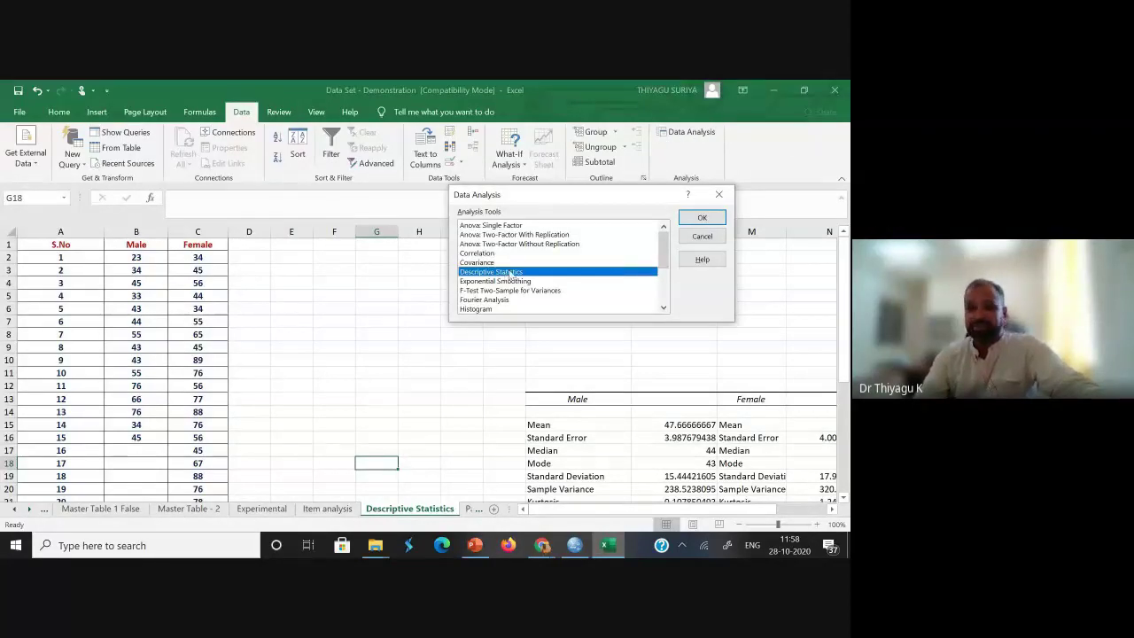
Start Descriptive Statistics and replace the input range with the Male and Female data $B$1:$C$21.
left_click(701, 217)
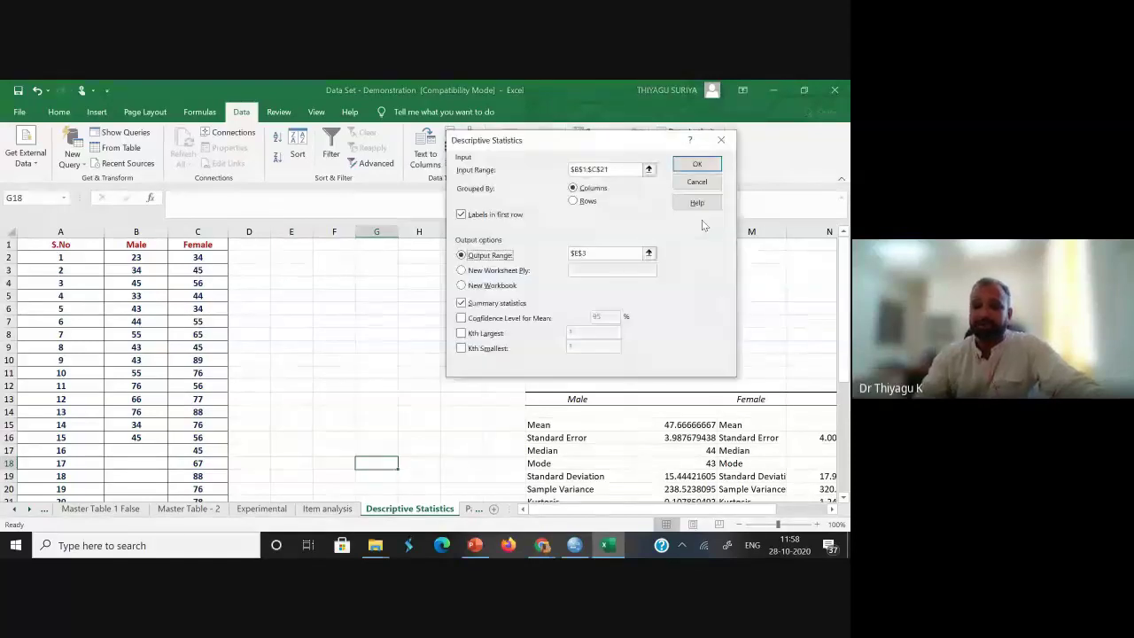
left_click_drag(615, 171, 503, 169)
key("BackSpace")
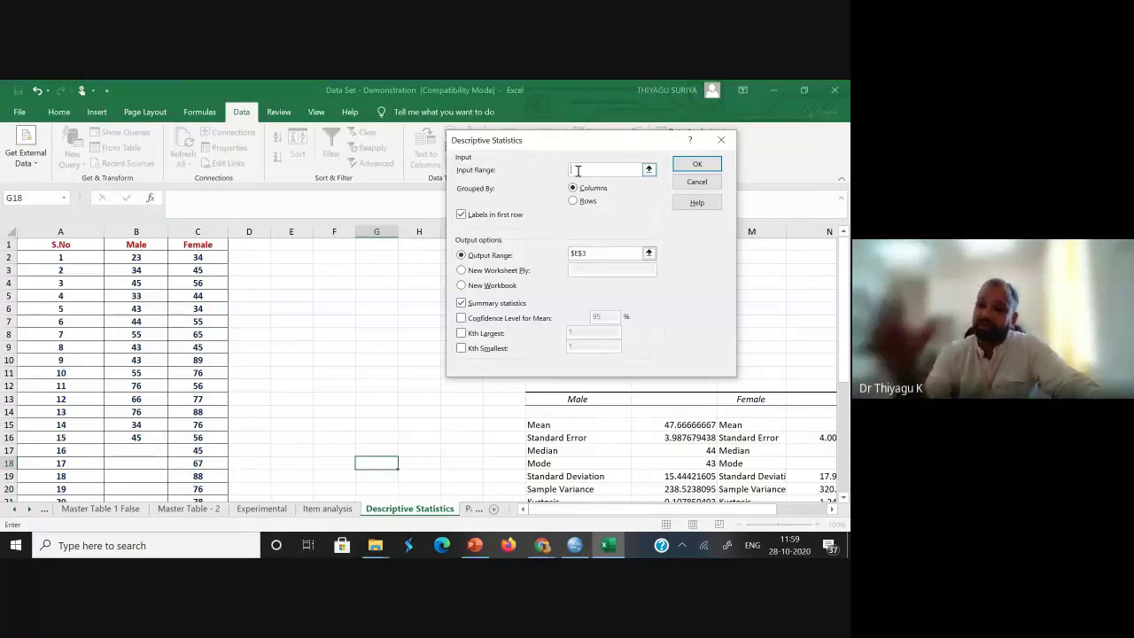
left_click_drag(136, 244, 199, 475)
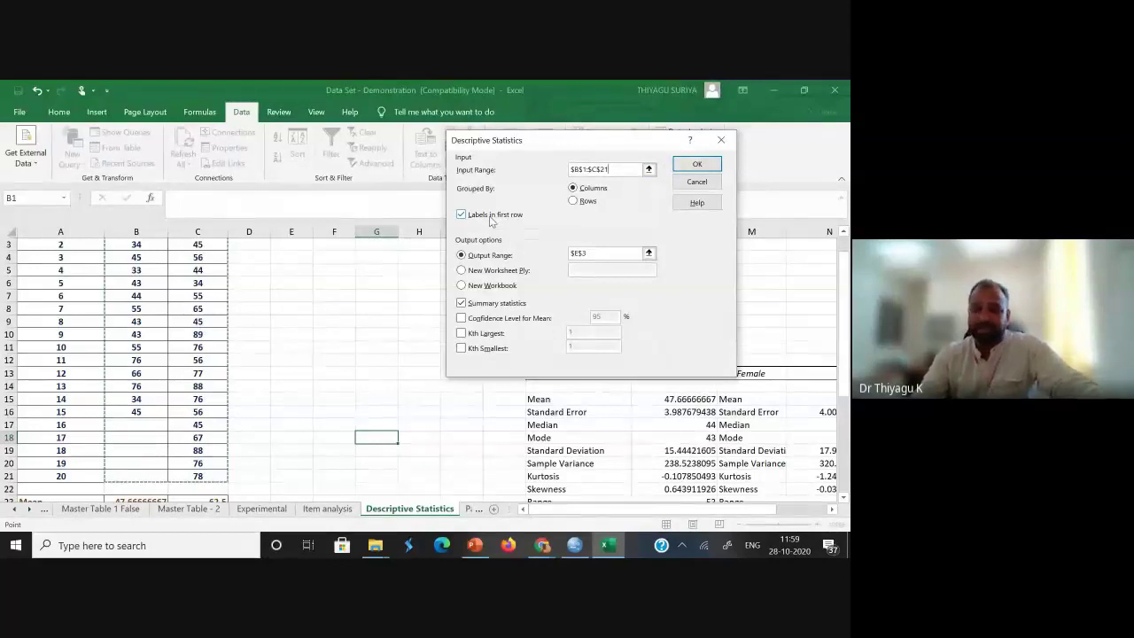
Set the output range to $D$5, tick Summary statistics and run the analysis.
left_click(584, 255)
left_click_drag(598, 255, 556, 256)
key("BackSpace")
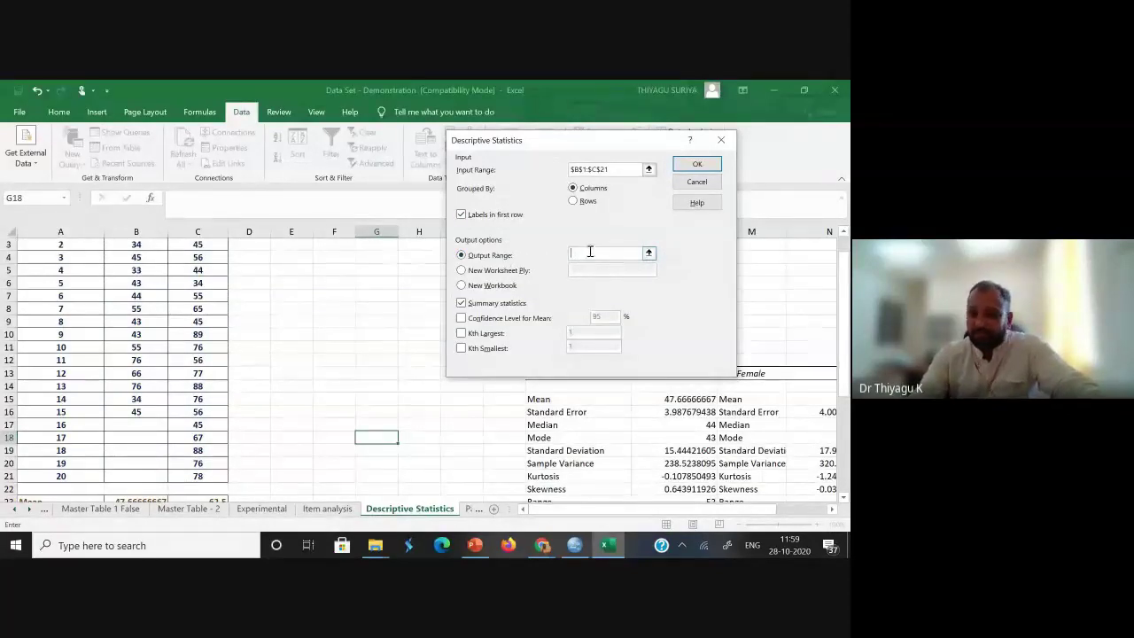
left_click(365, 271)
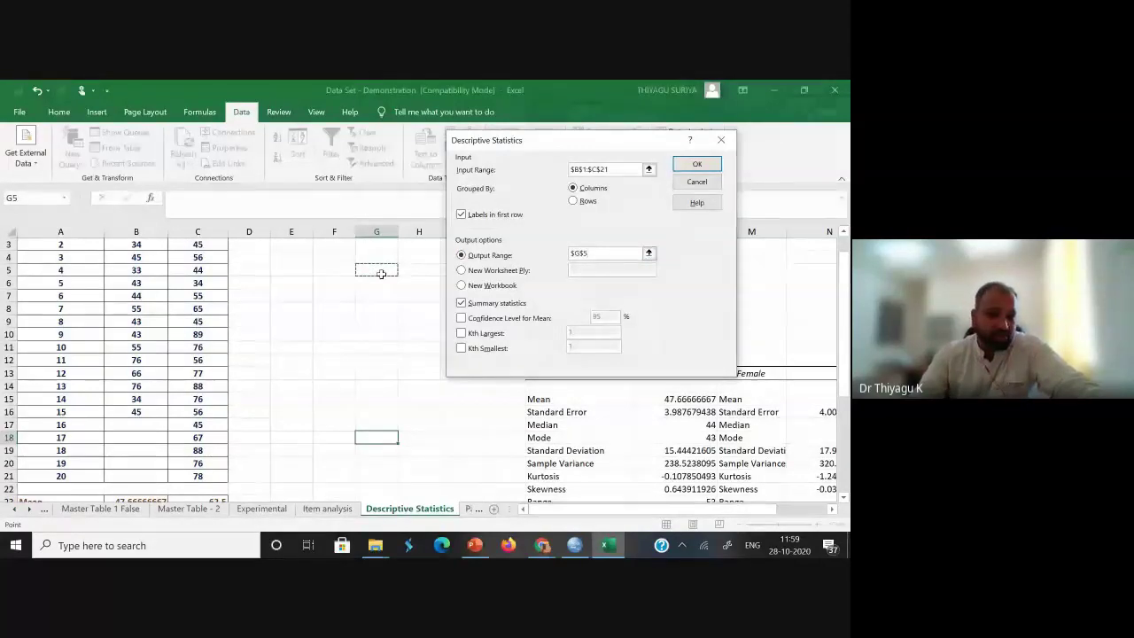
left_click(287, 270)
left_click(257, 270)
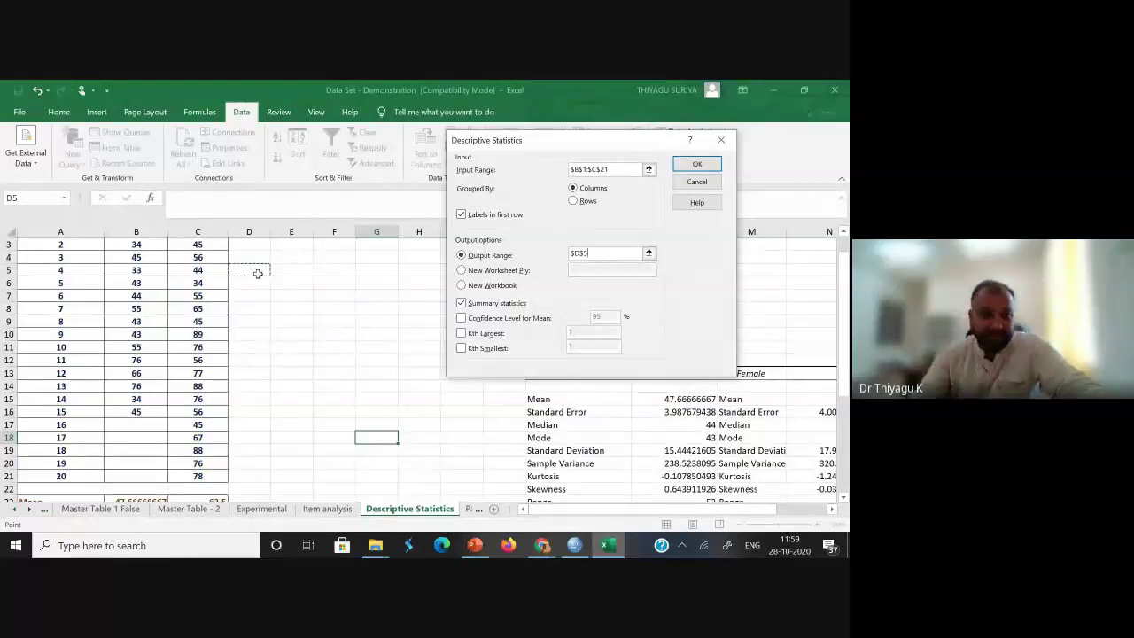
left_click(478, 306)
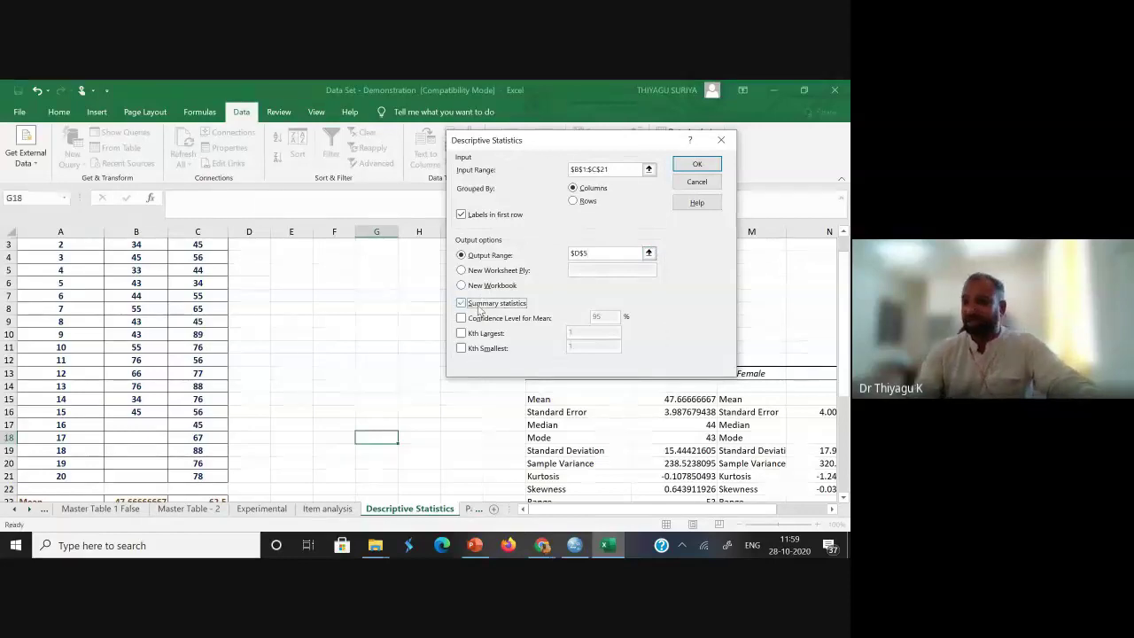
left_click(697, 165)
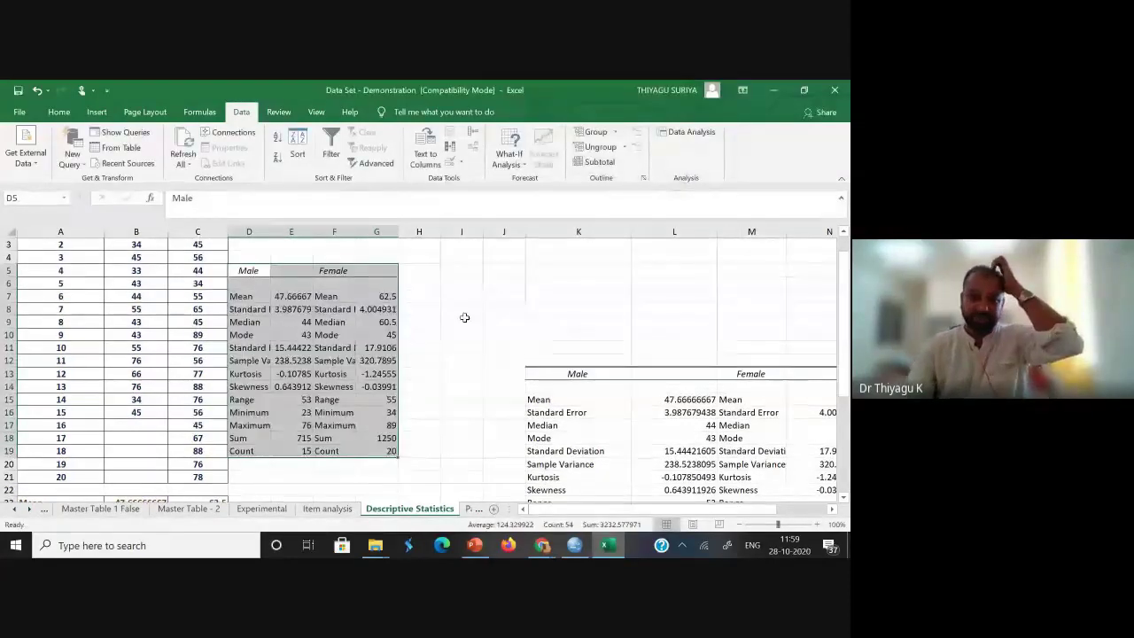
Widen columns D, F and E so Standard Deviation and full decimal values show.
left_click_drag(270, 232, 315, 236)
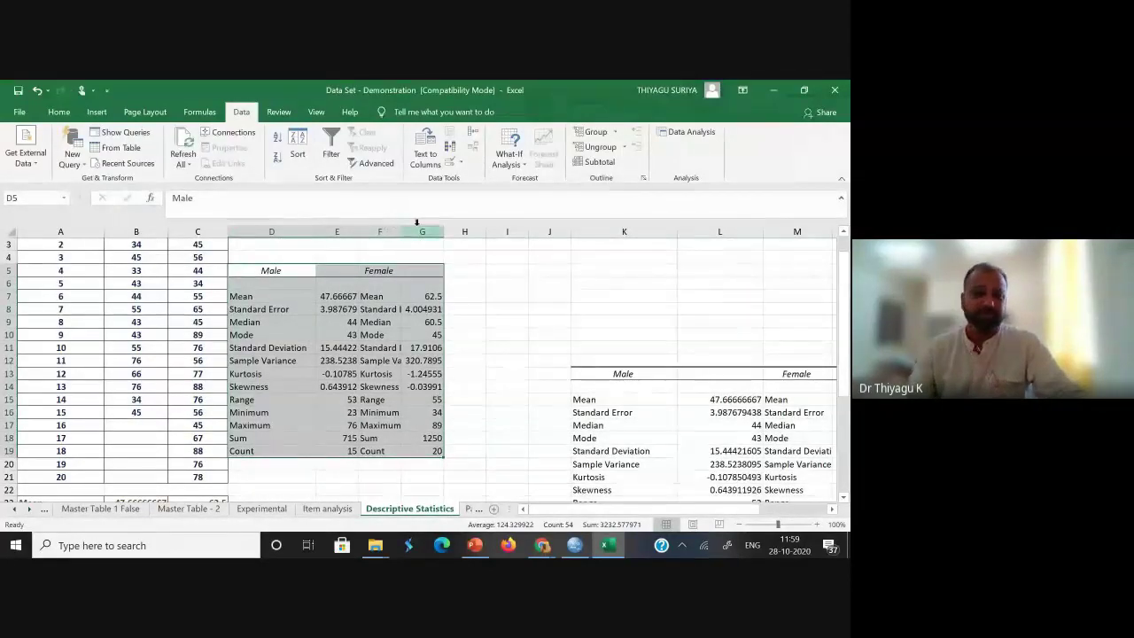
left_click_drag(401, 229, 439, 231)
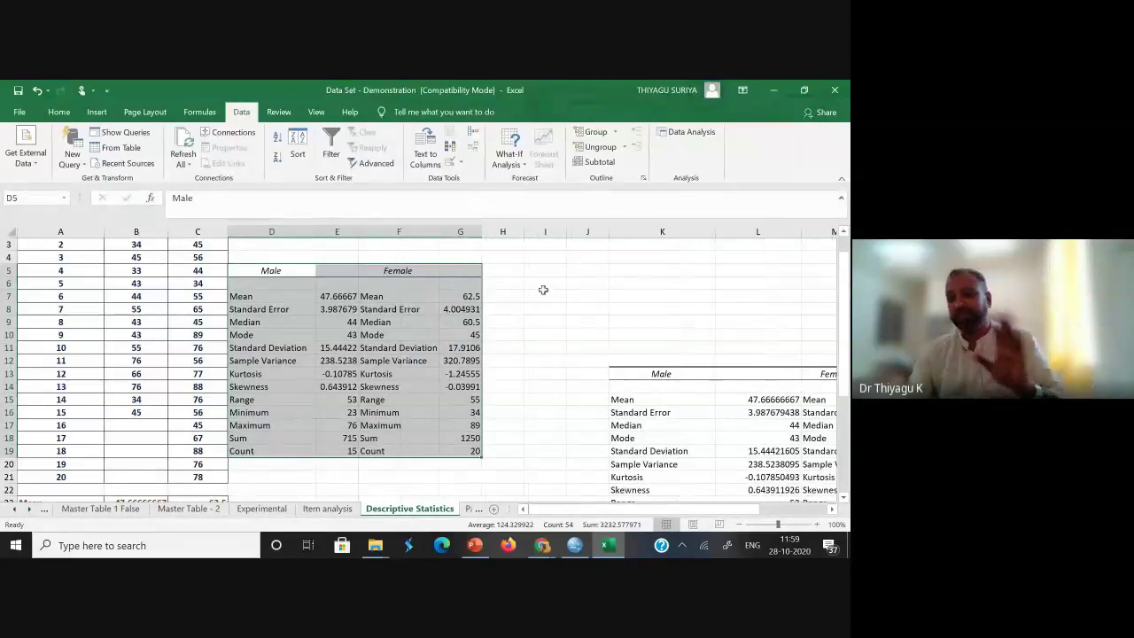
left_click_drag(358, 232, 398, 246)
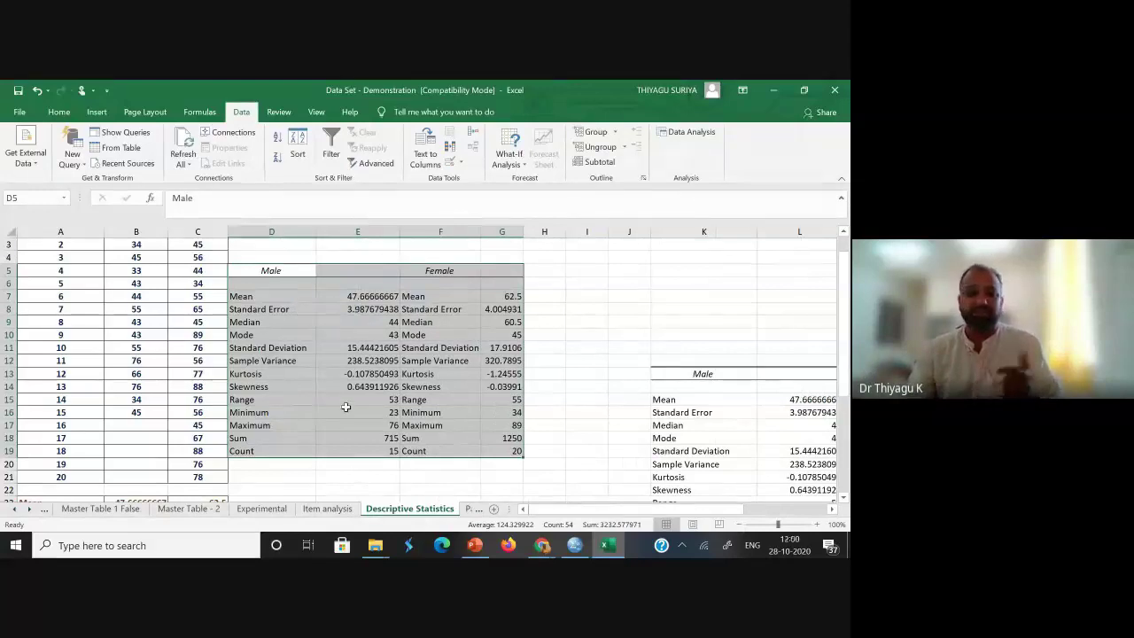
left_click(586, 335)
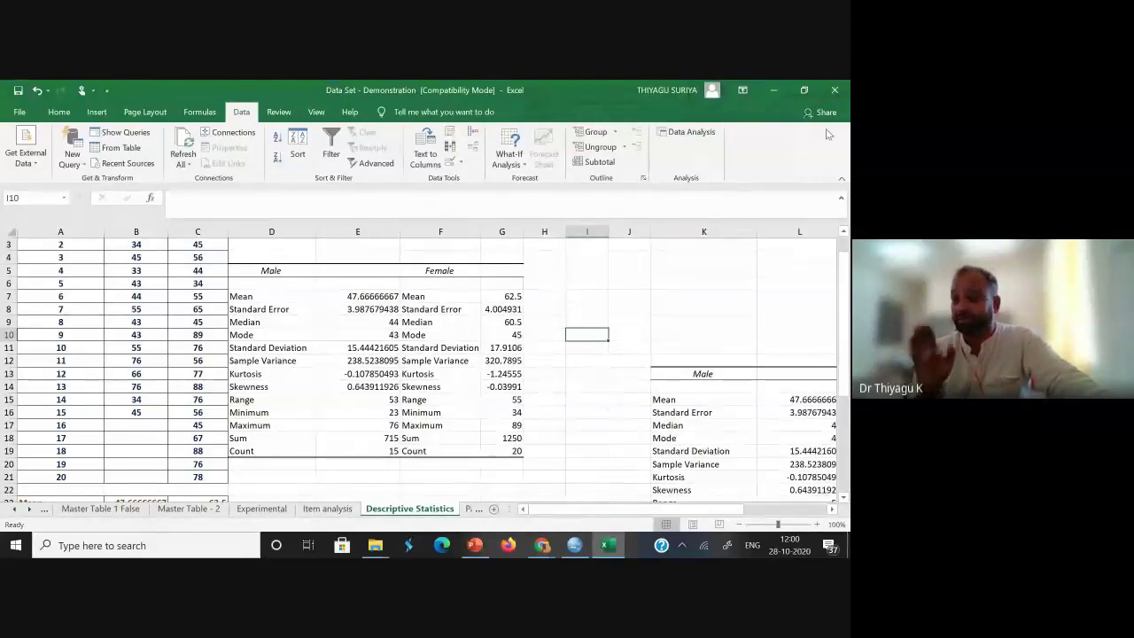
Close the Excel workbook, answer its save prompt, and minimise the Chrome Meet window.
left_click(835, 90)
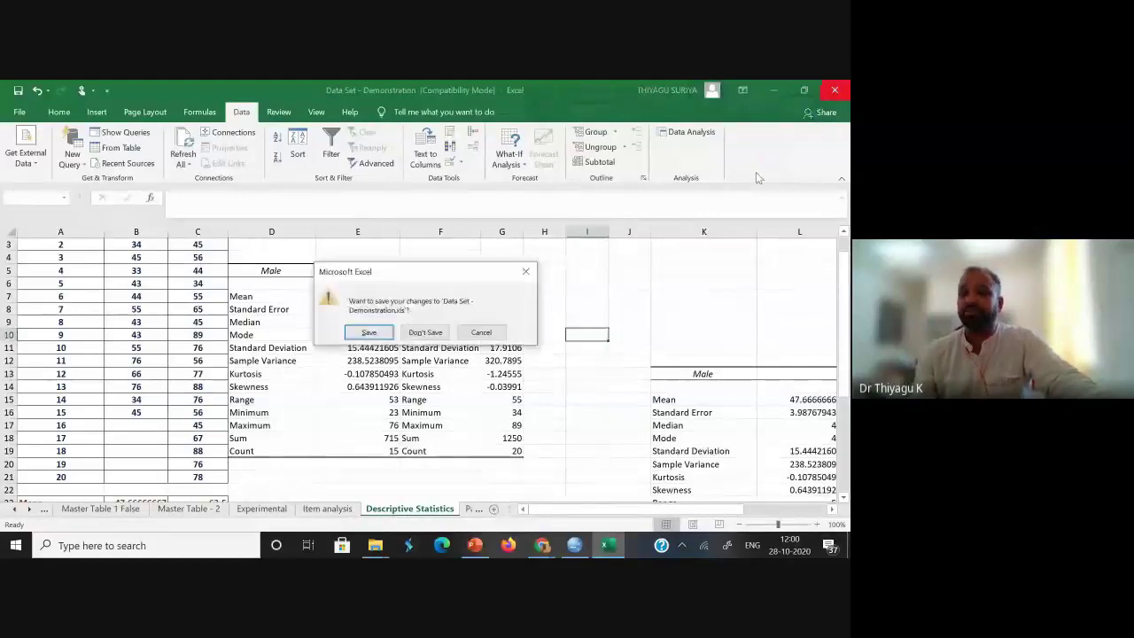
left_click(440, 334)
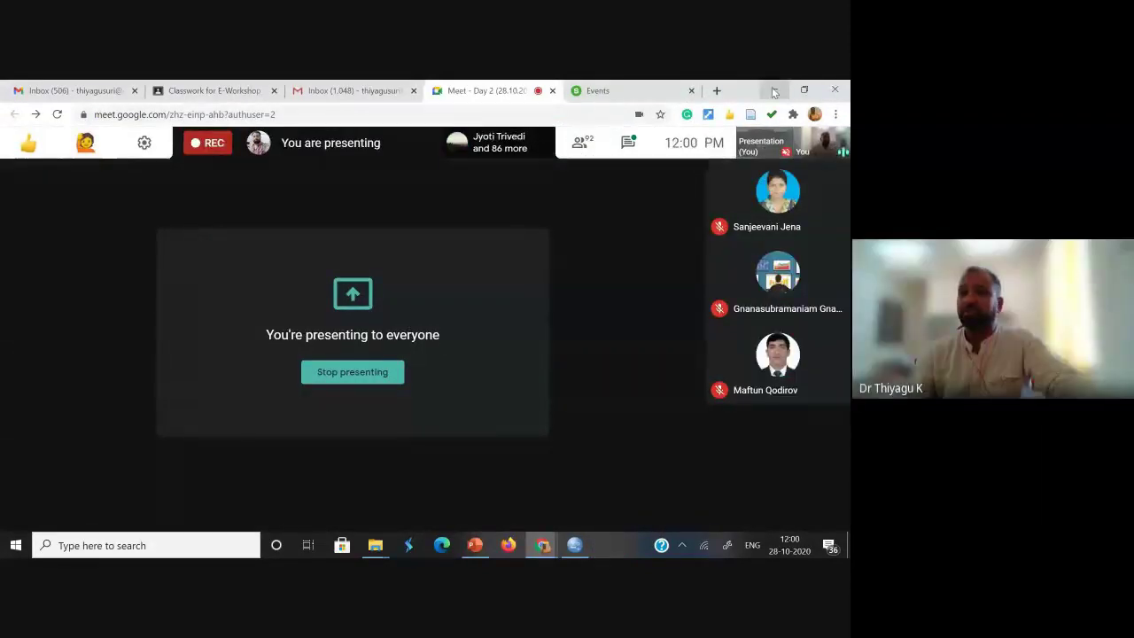
left_click(774, 92)
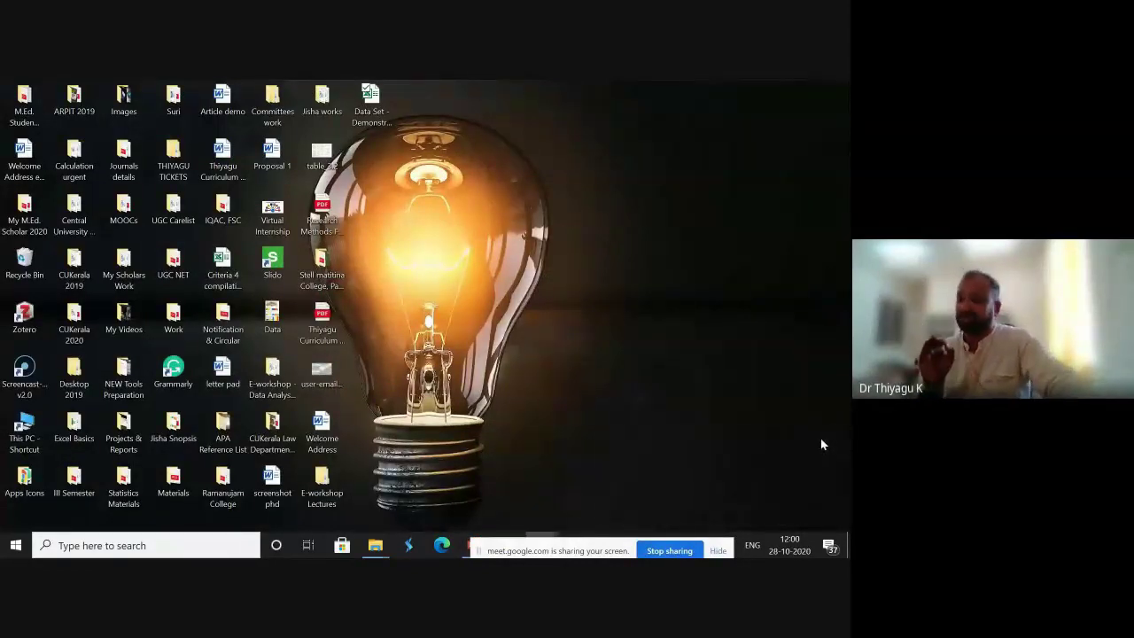
Start IBM SPSS Statistics 22 from the IBM SPSS Statistics folder in the Start menu.
left_click(381, 124)
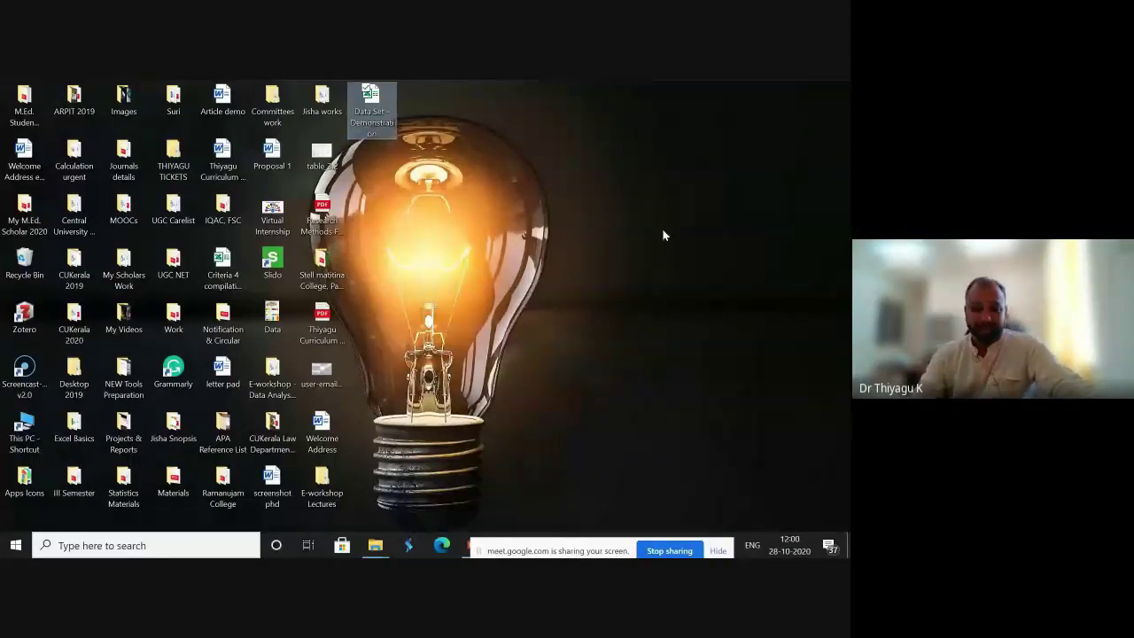
left_click_drag(609, 548, 687, 335)
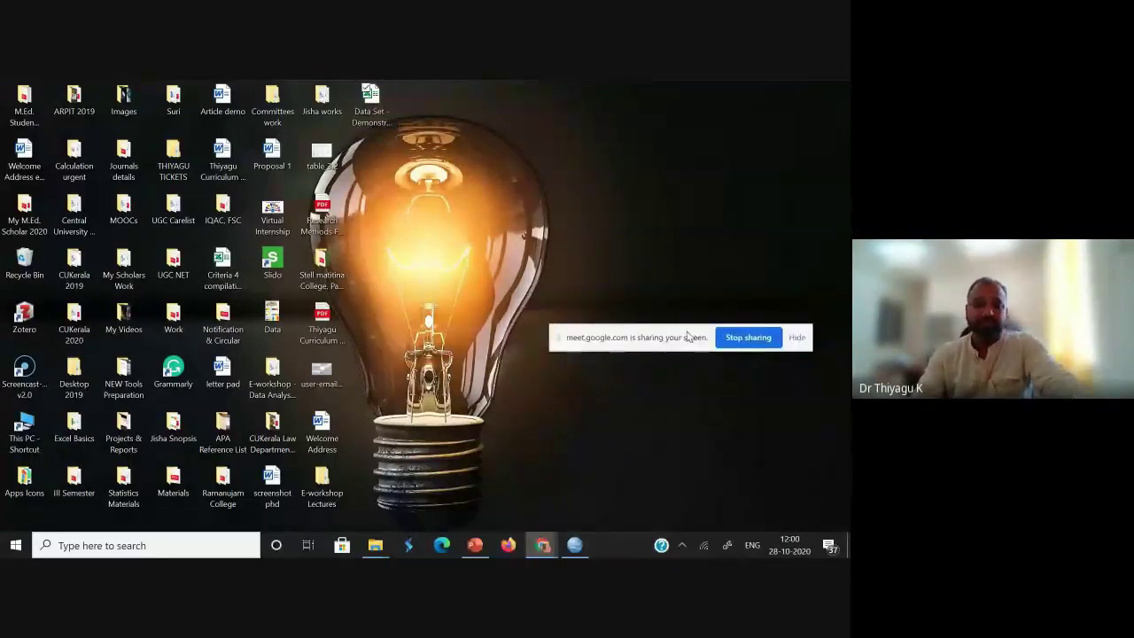
left_click(9, 548)
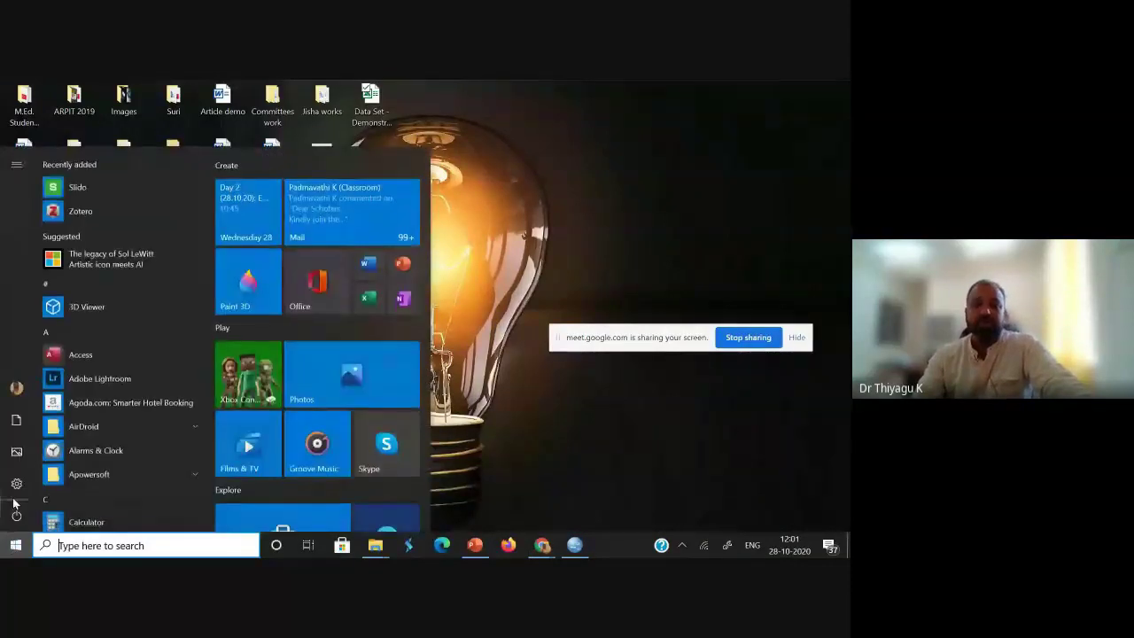
left_click_drag(208, 173, 207, 244)
scroll(184, 267, "down", 5)
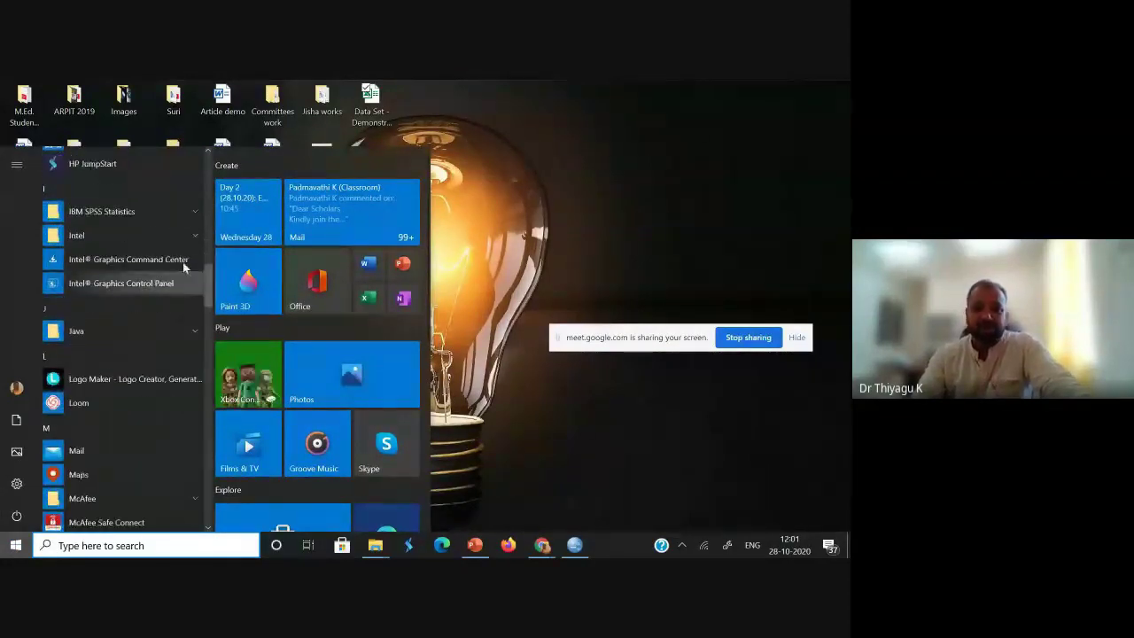
left_click(148, 213)
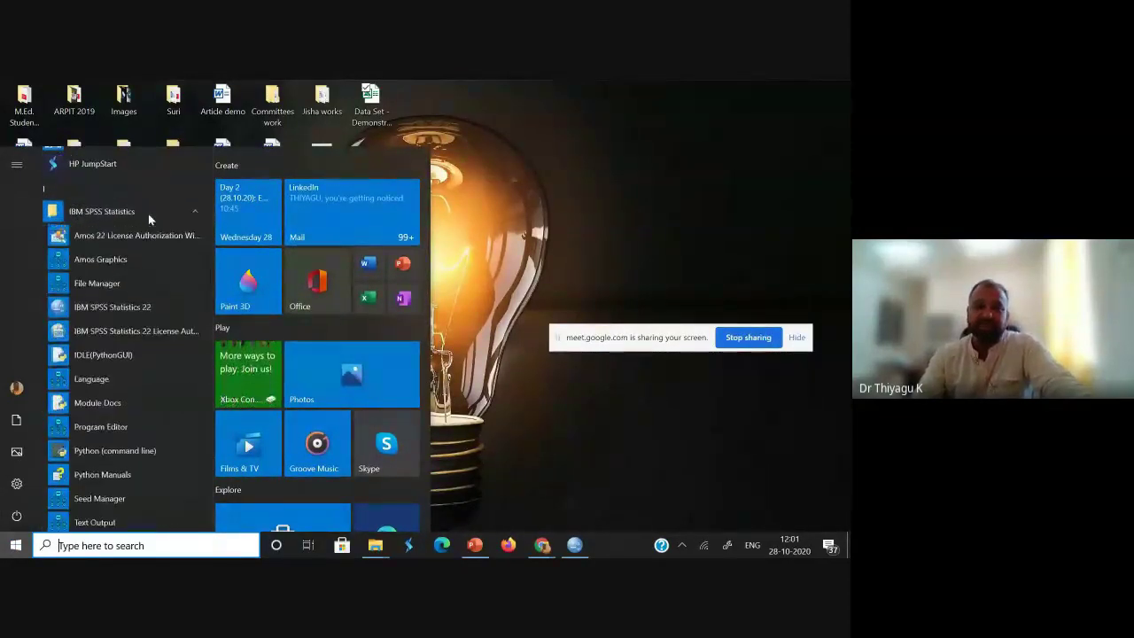
left_click(132, 307)
mouse_move(584, 549)
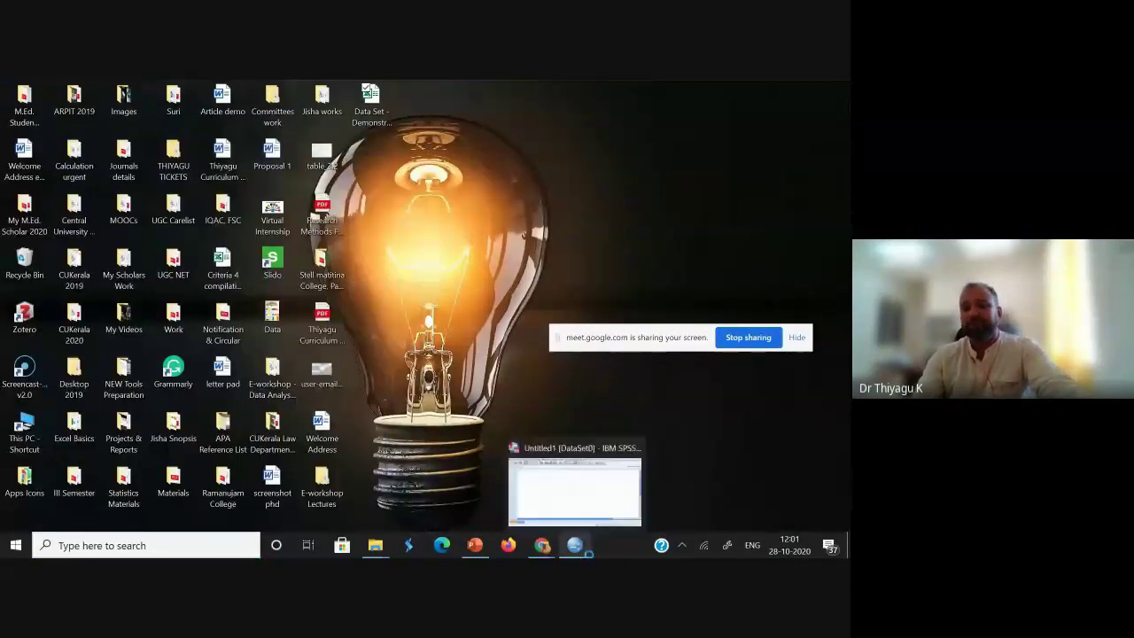
left_click(600, 494)
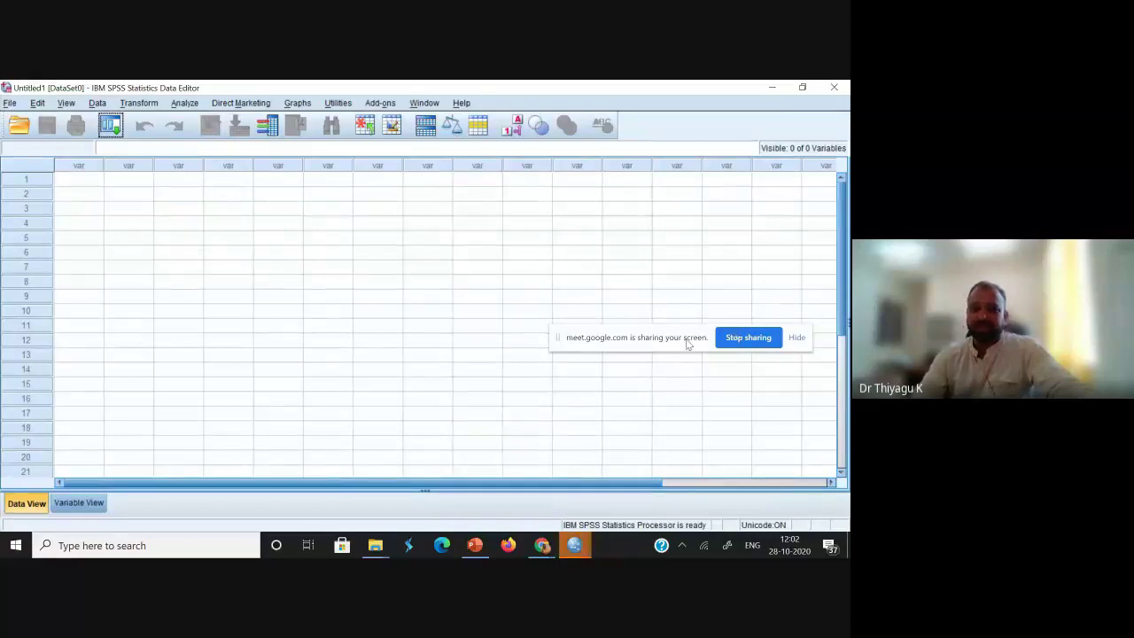
left_click_drag(686, 344, 682, 525)
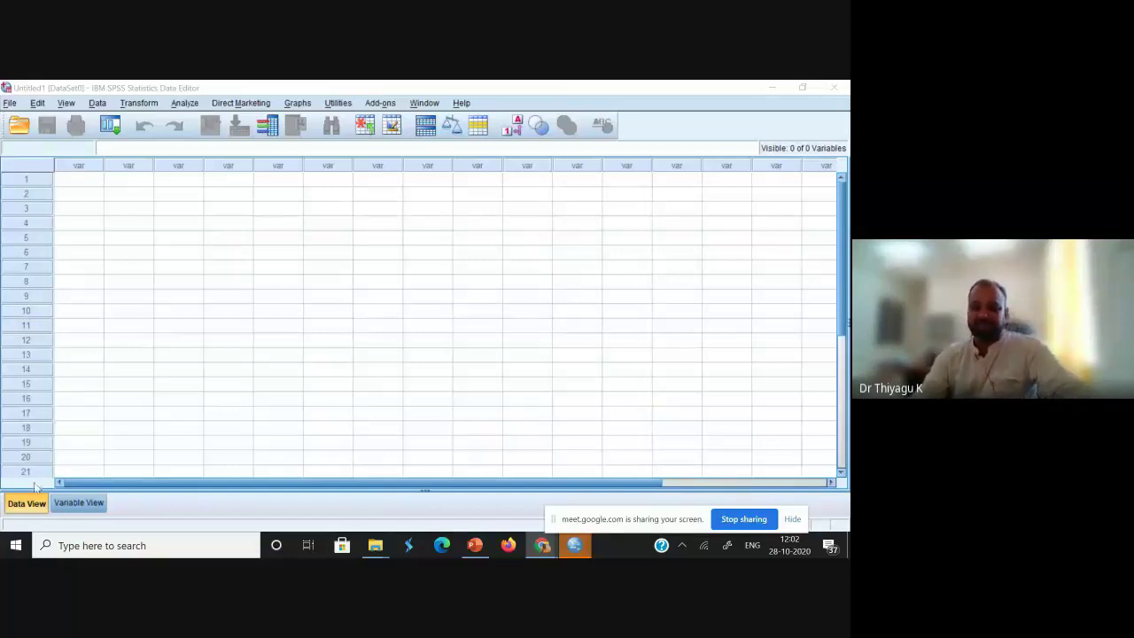
left_click(78, 504)
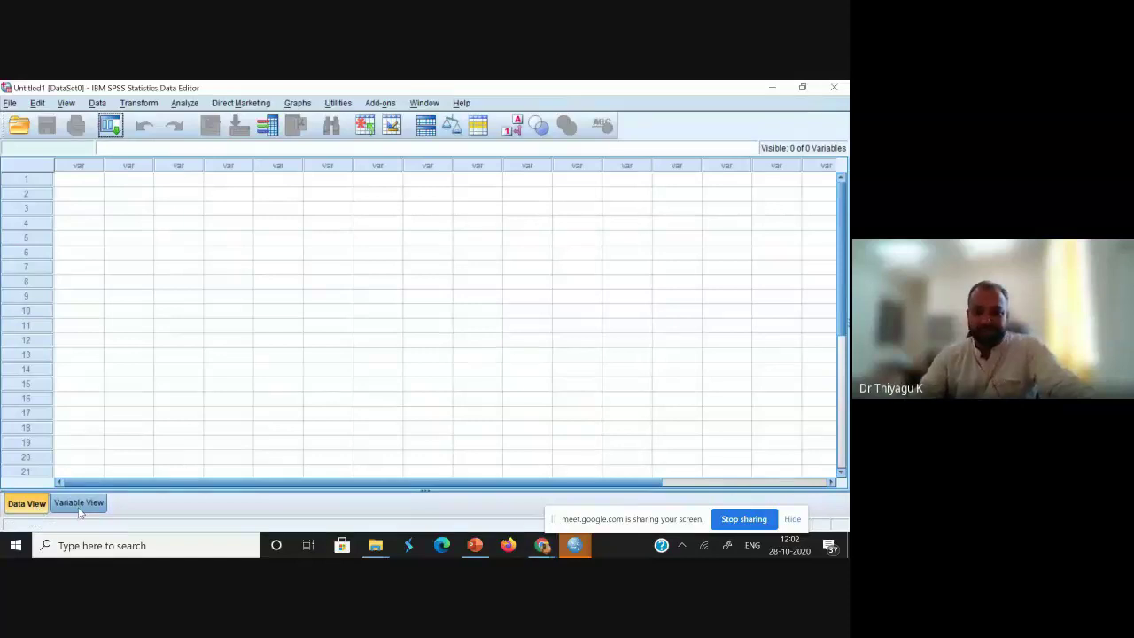
left_click(80, 503)
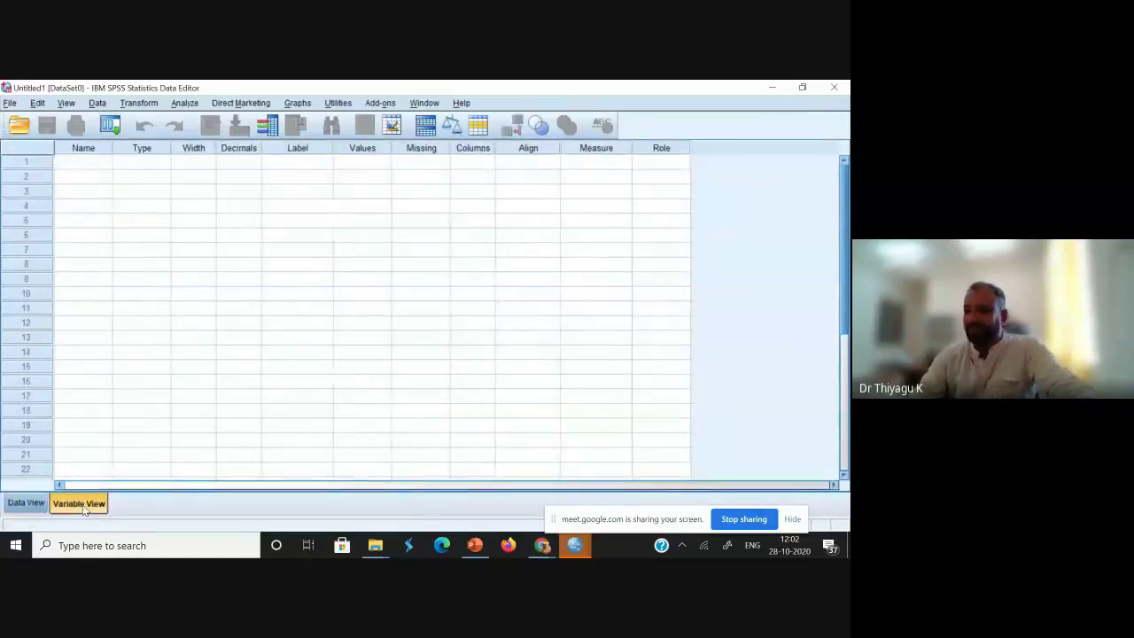
left_click(16, 505)
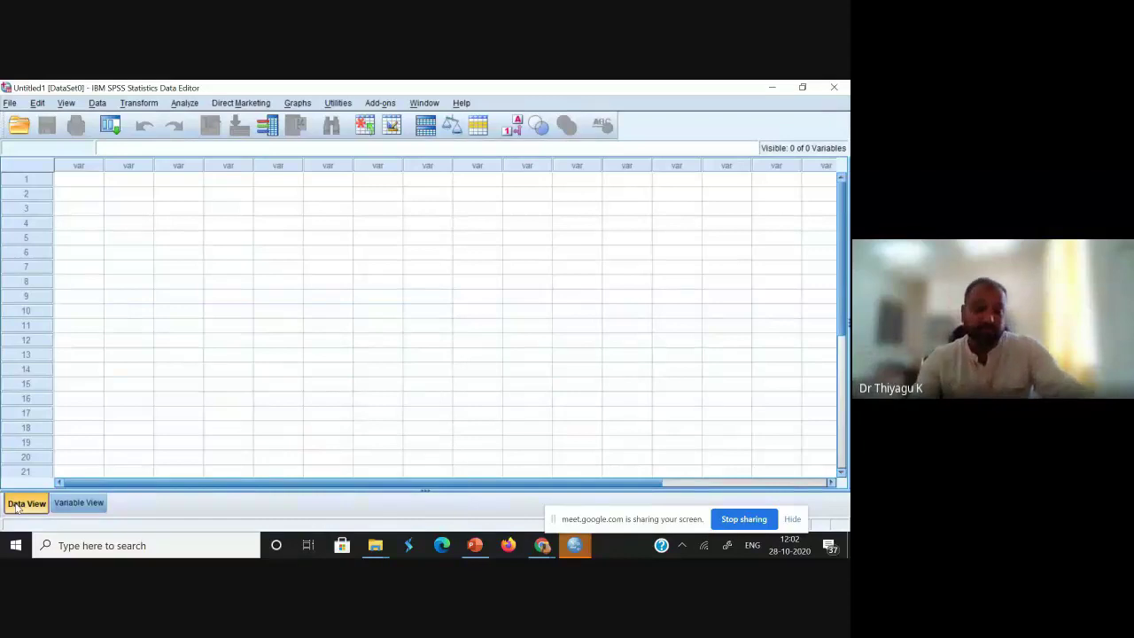
left_click(73, 506)
left_click(21, 507)
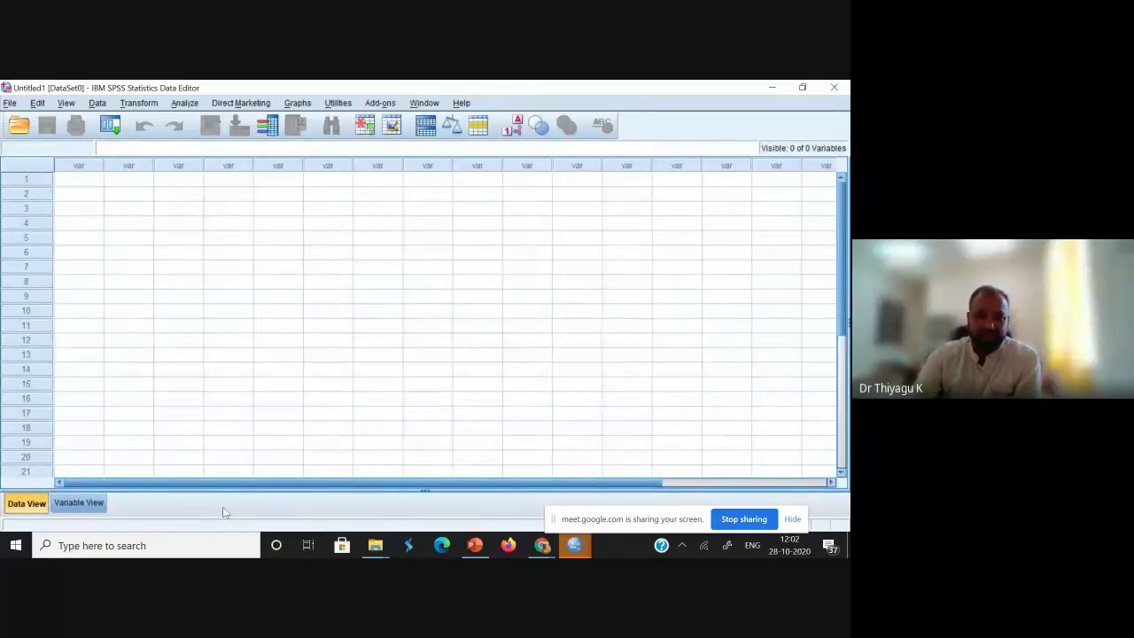
left_click(80, 507)
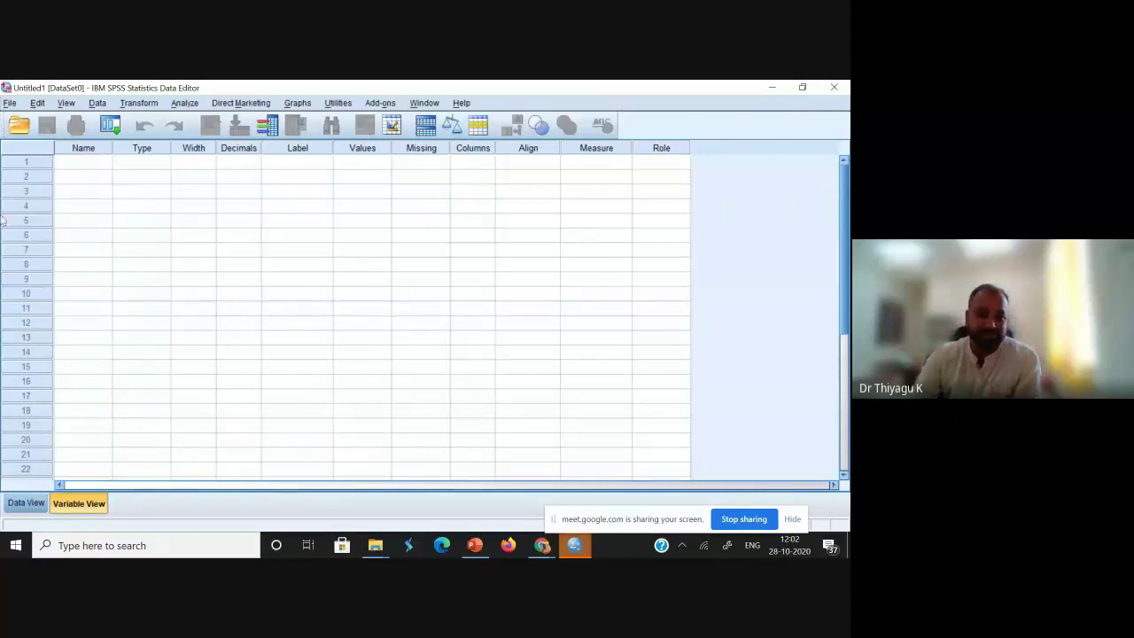
left_click(26, 503)
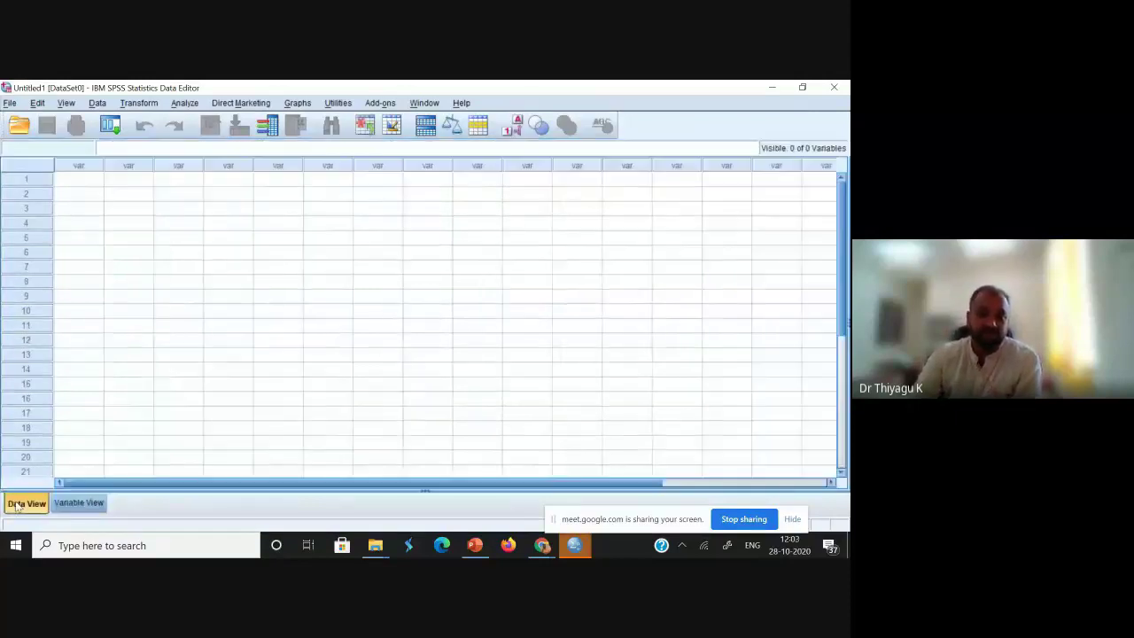
left_click(66, 504)
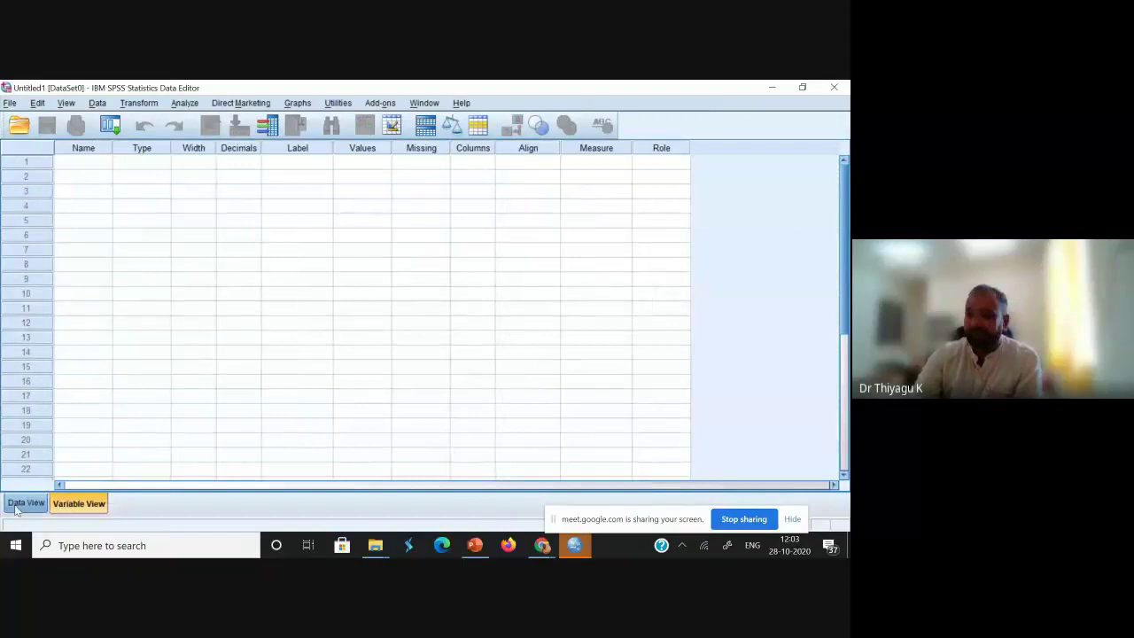
left_click(23, 510)
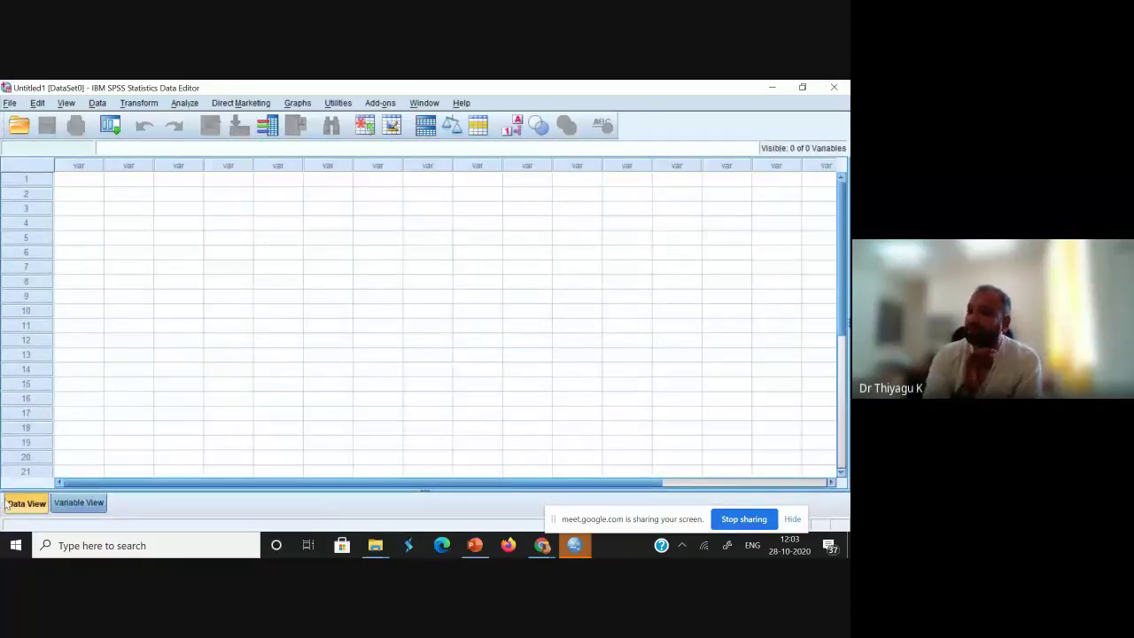
key("ctrl+t")
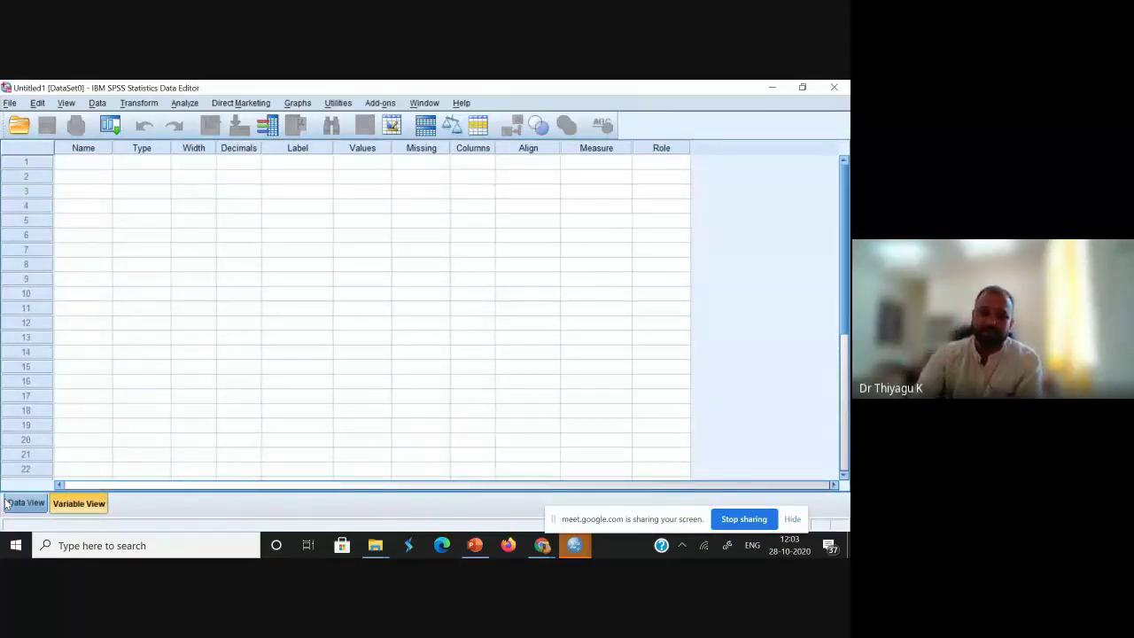
left_click(23, 503)
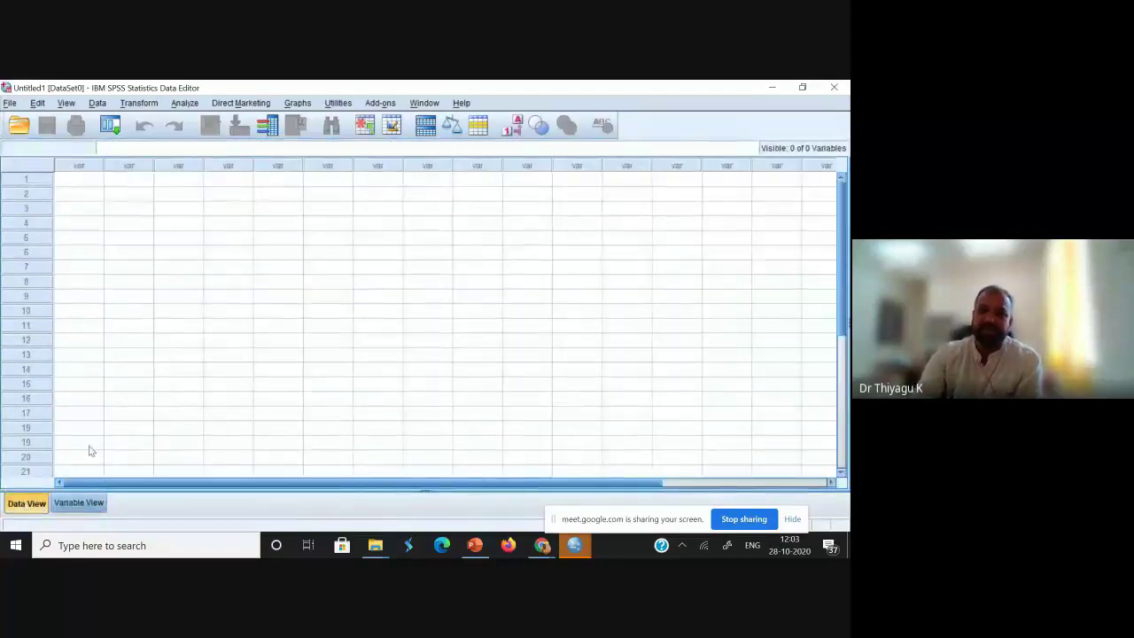
left_click(80, 501)
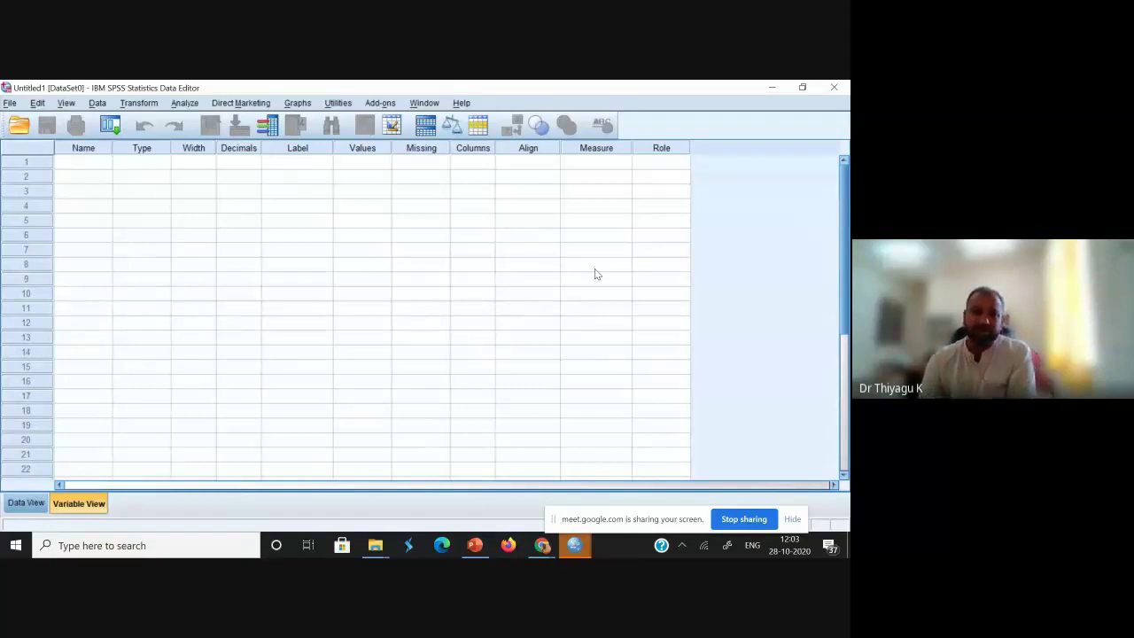
left_click(17, 505)
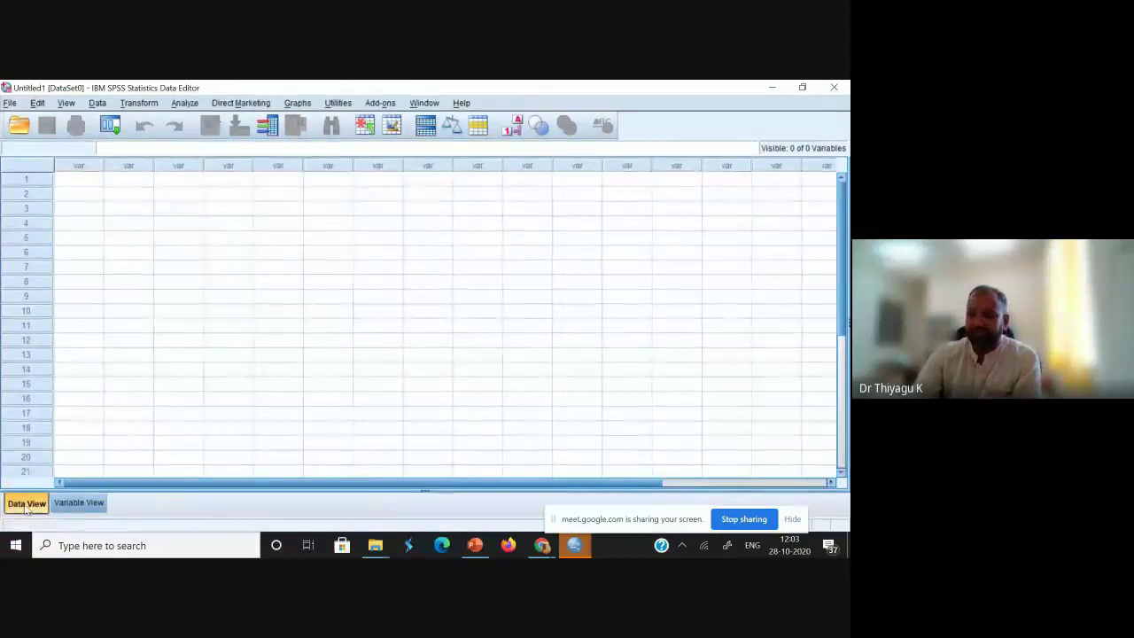
Choose File > Open > Data to bring up the Open Data dialog on Documents.
left_click(9, 104)
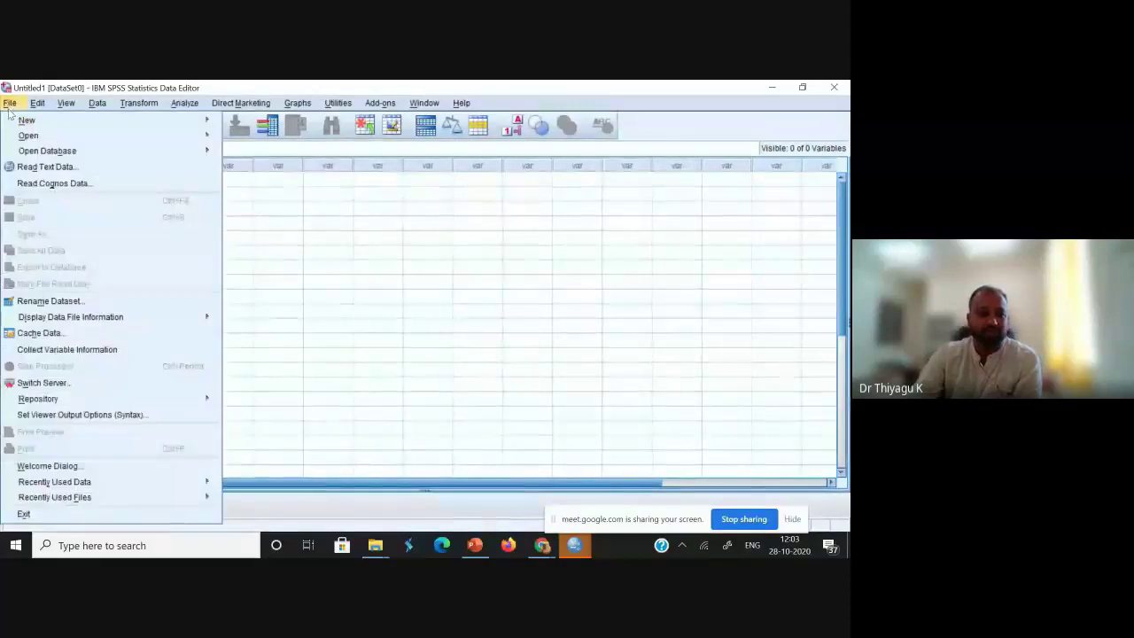
mouse_move(18, 140)
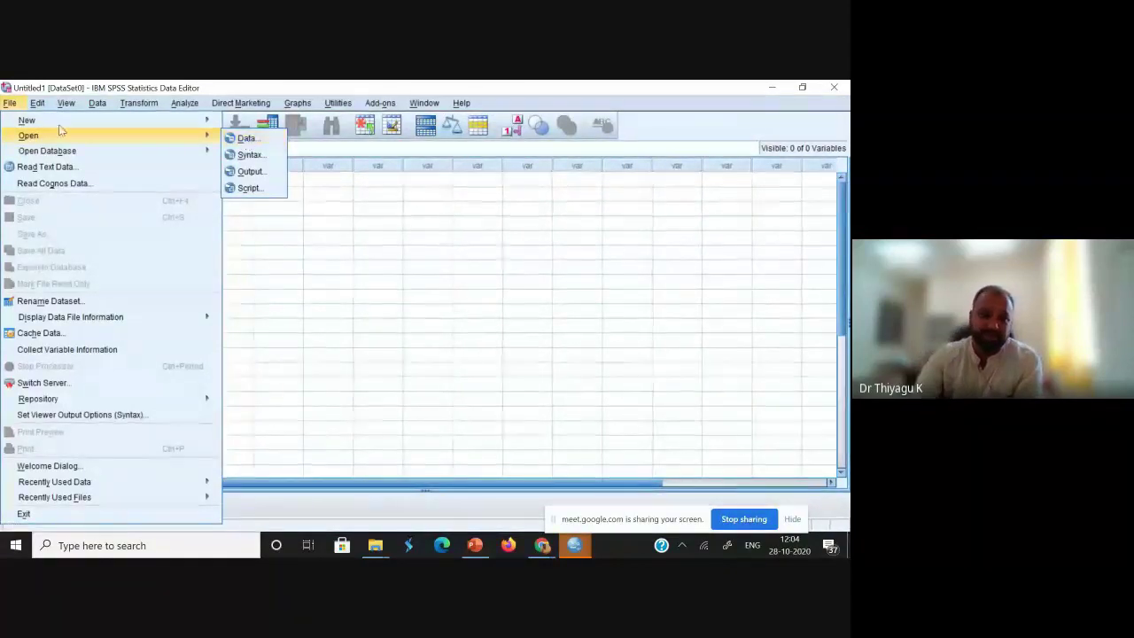
left_click(9, 102)
left_click(9, 103)
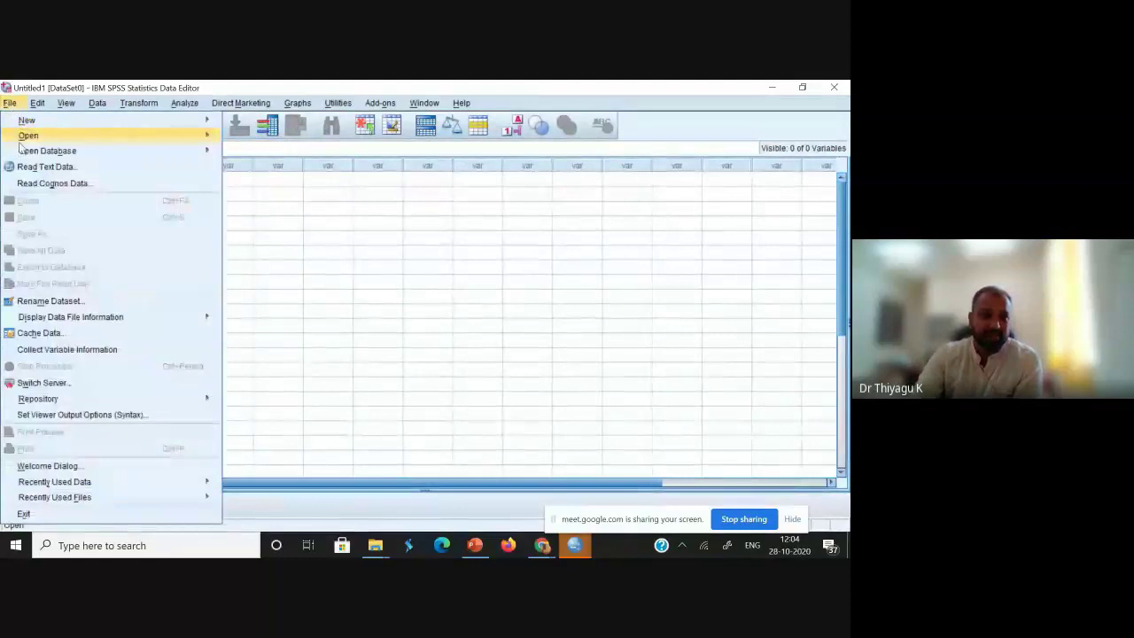
mouse_move(192, 139)
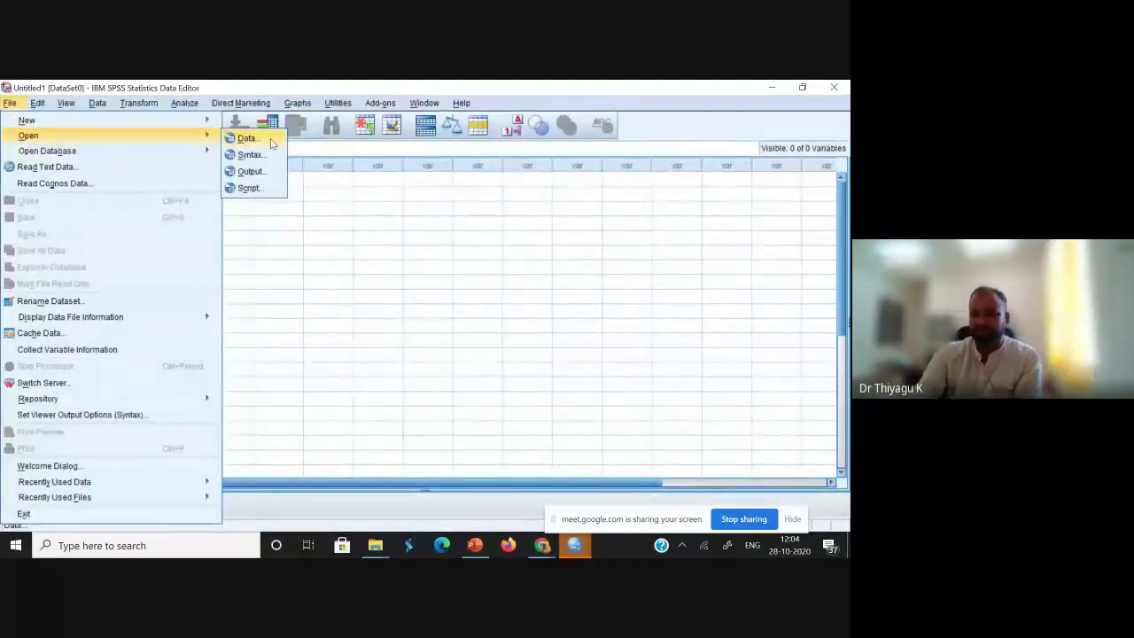
left_click(270, 140)
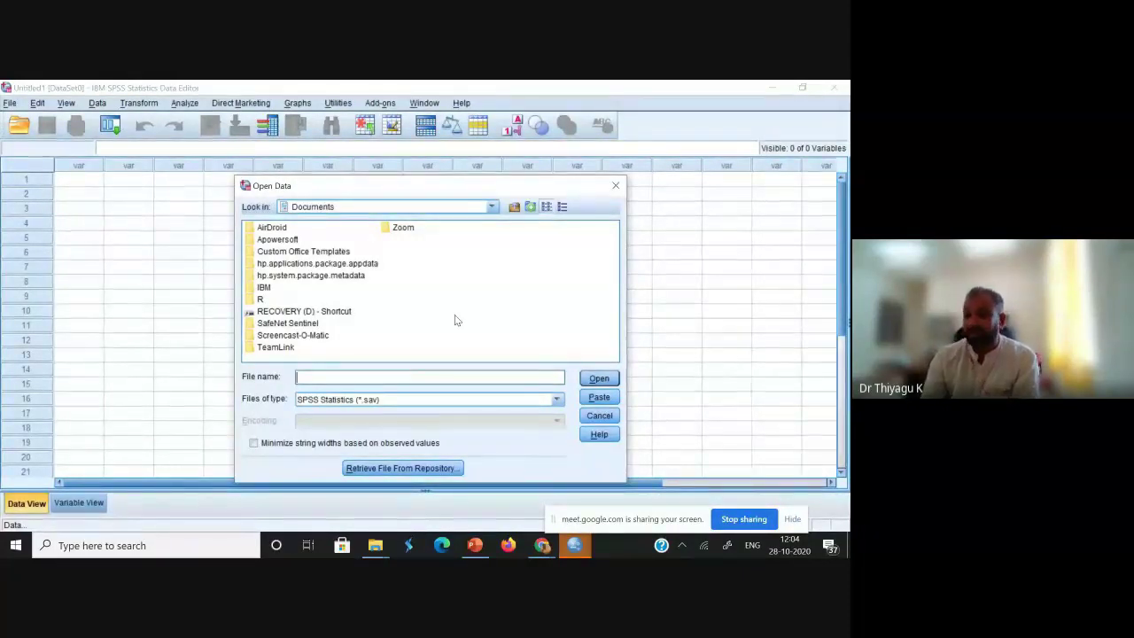
Browse to the Desktop, filter to Excel files, and open Data Set - Demonstration.xls.
left_click(492, 206)
left_click_drag(498, 239, 497, 227)
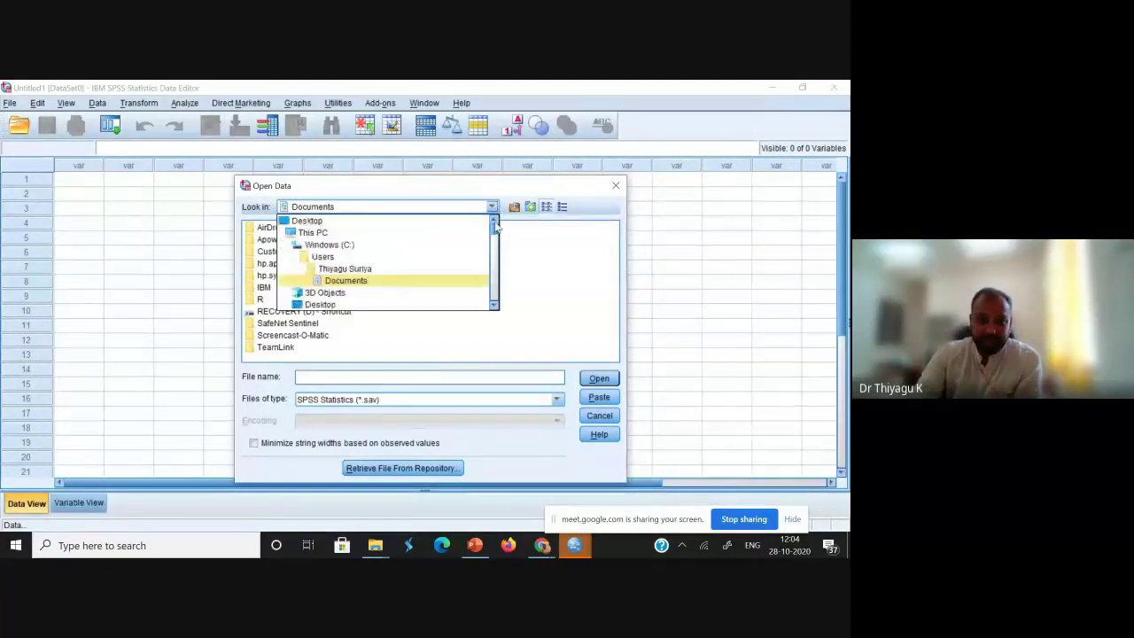
left_click(375, 221)
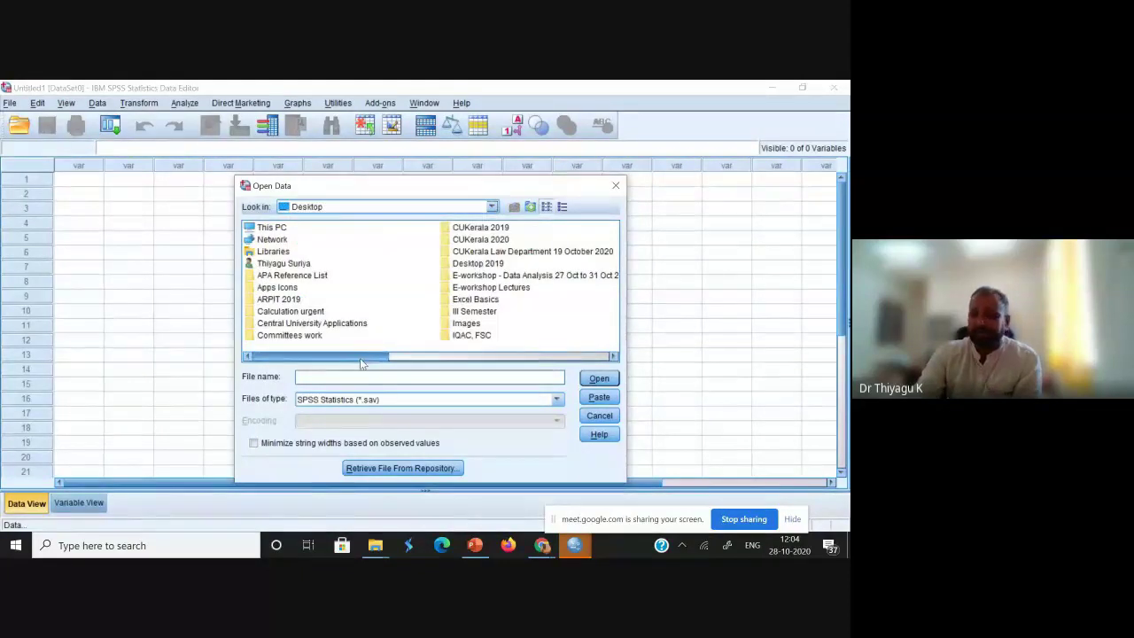
left_click_drag(360, 362, 591, 363)
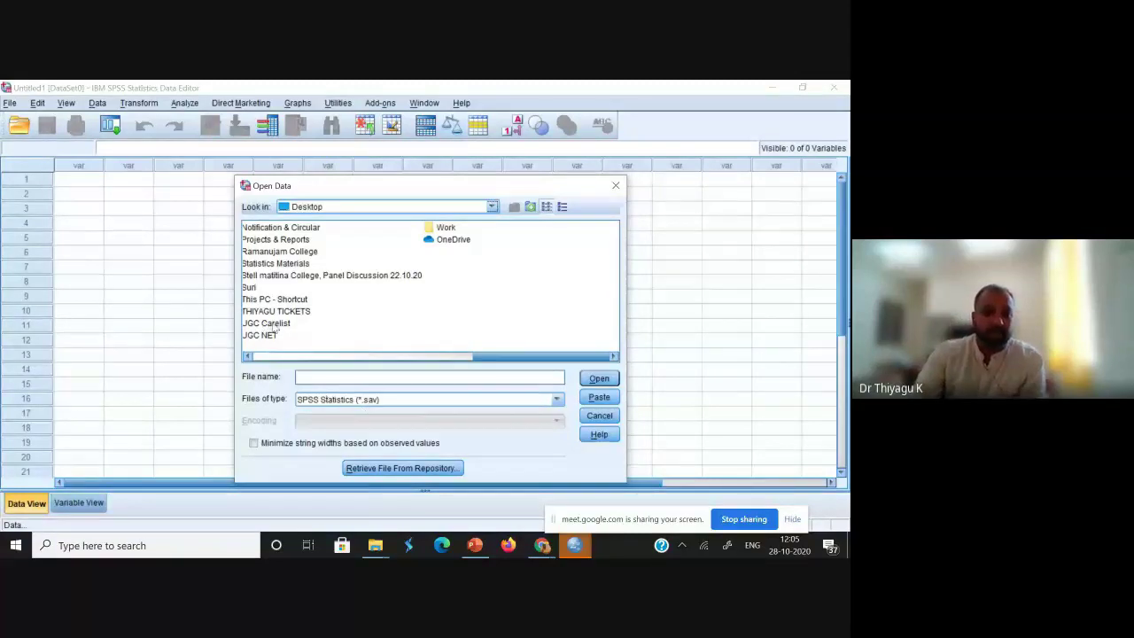
left_click_drag(496, 363, 523, 377)
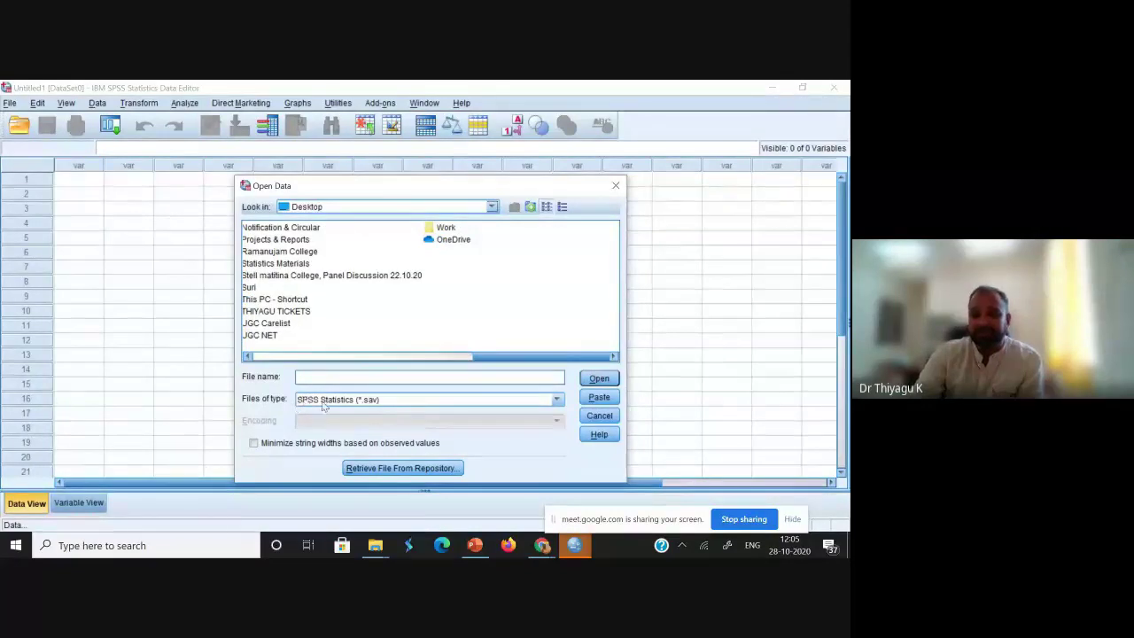
left_click(376, 405)
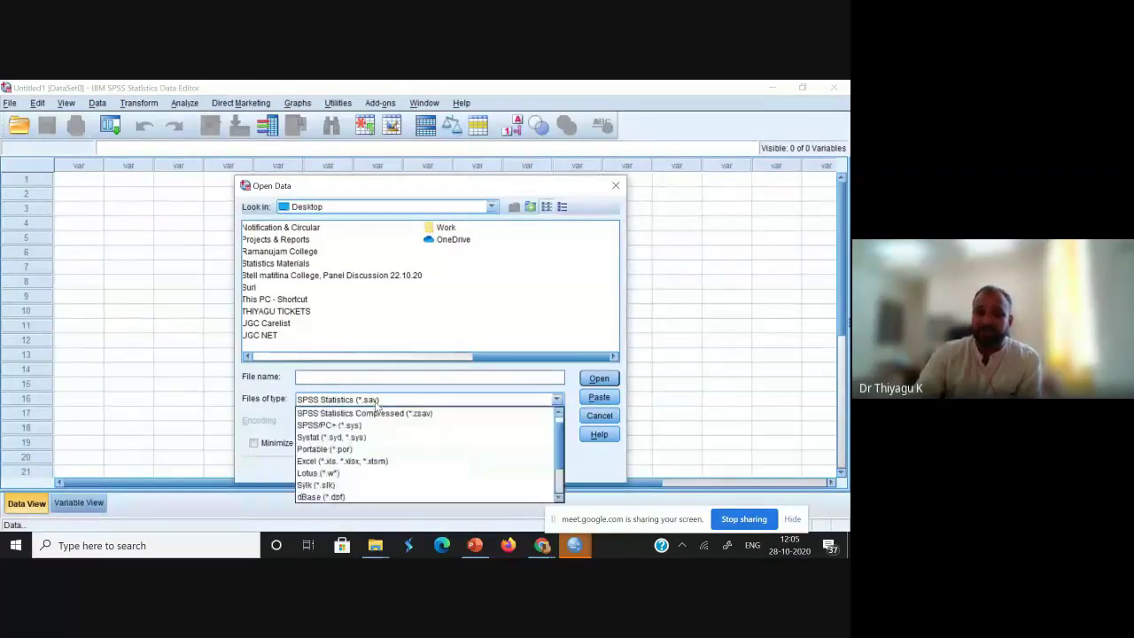
left_click(344, 461)
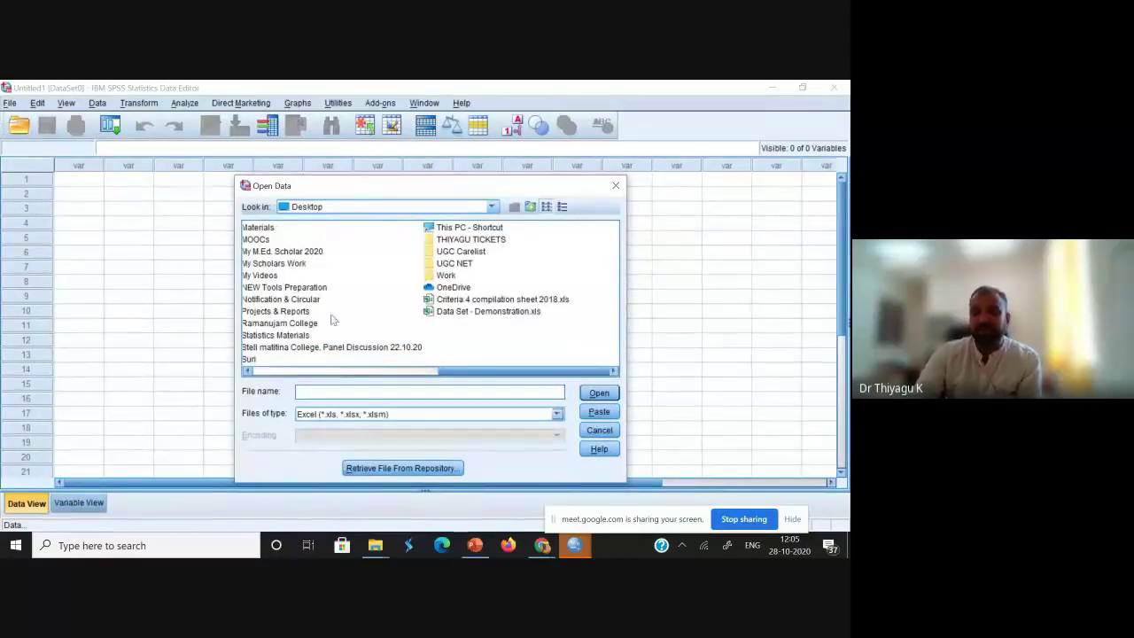
left_click(474, 312)
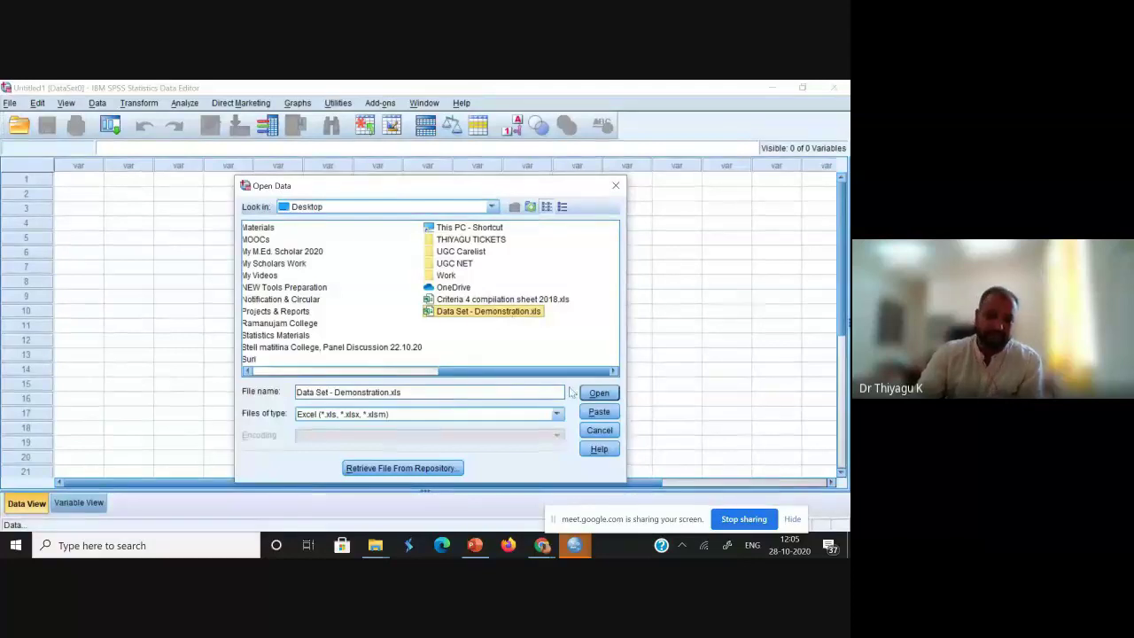
left_click(597, 394)
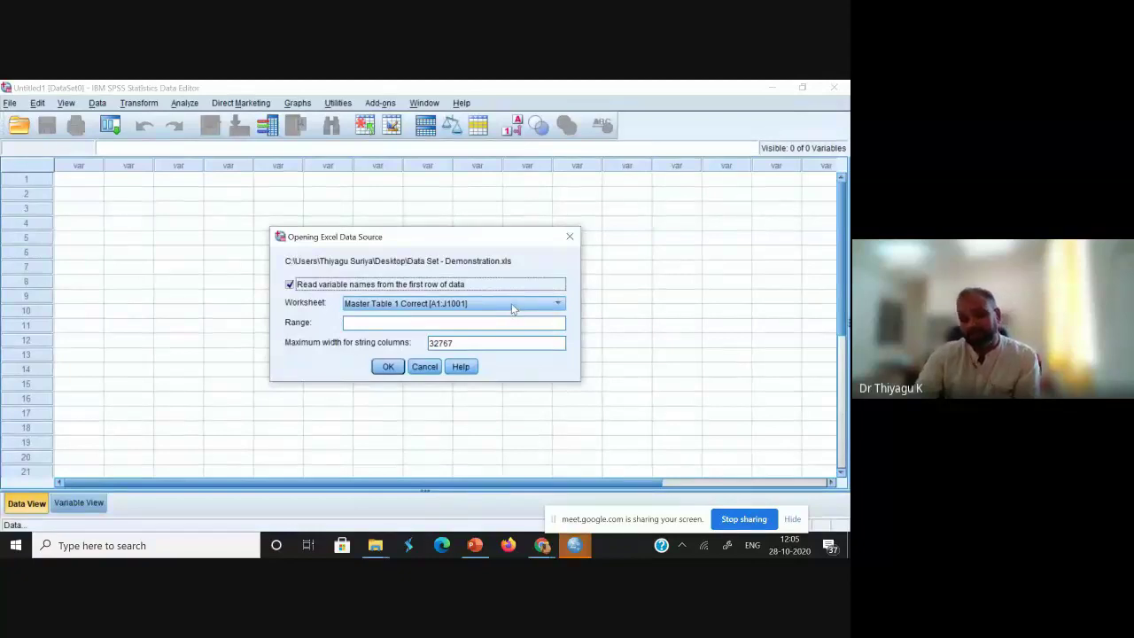
Keep worksheet Master Table 1 Correct and import it into the SPSS Data Editor.
left_click(512, 306)
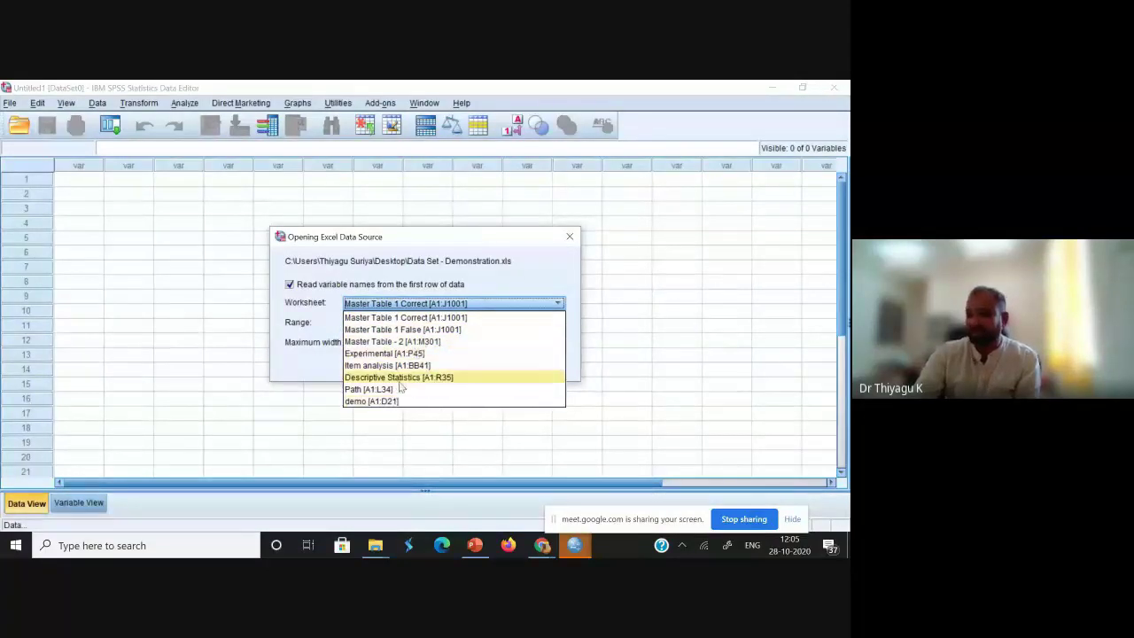
left_click(420, 319)
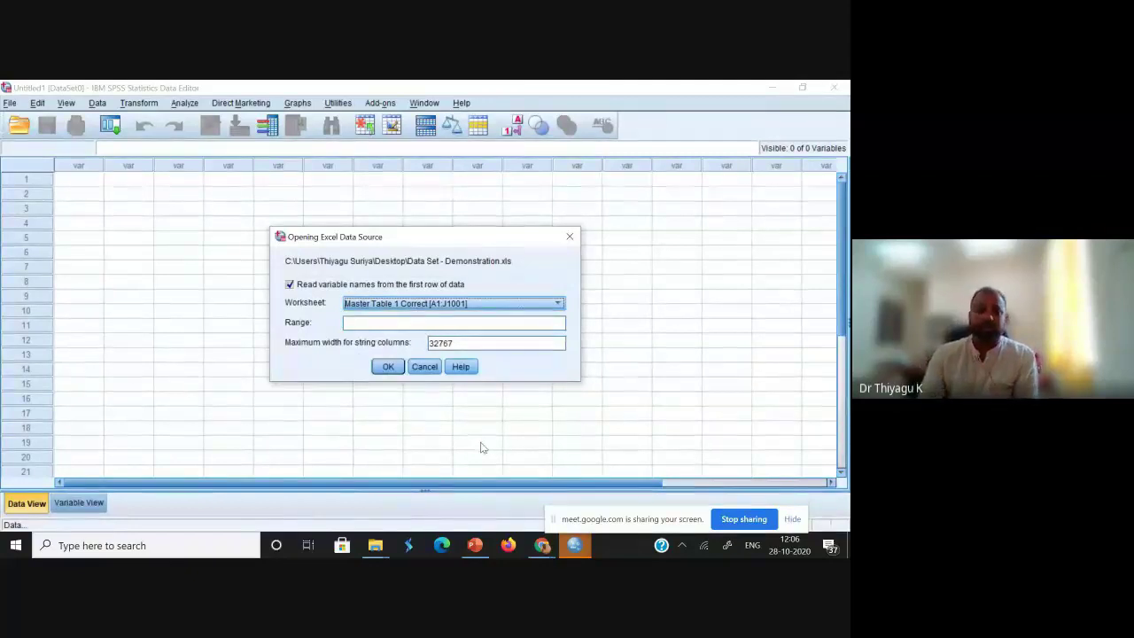
left_click(435, 305)
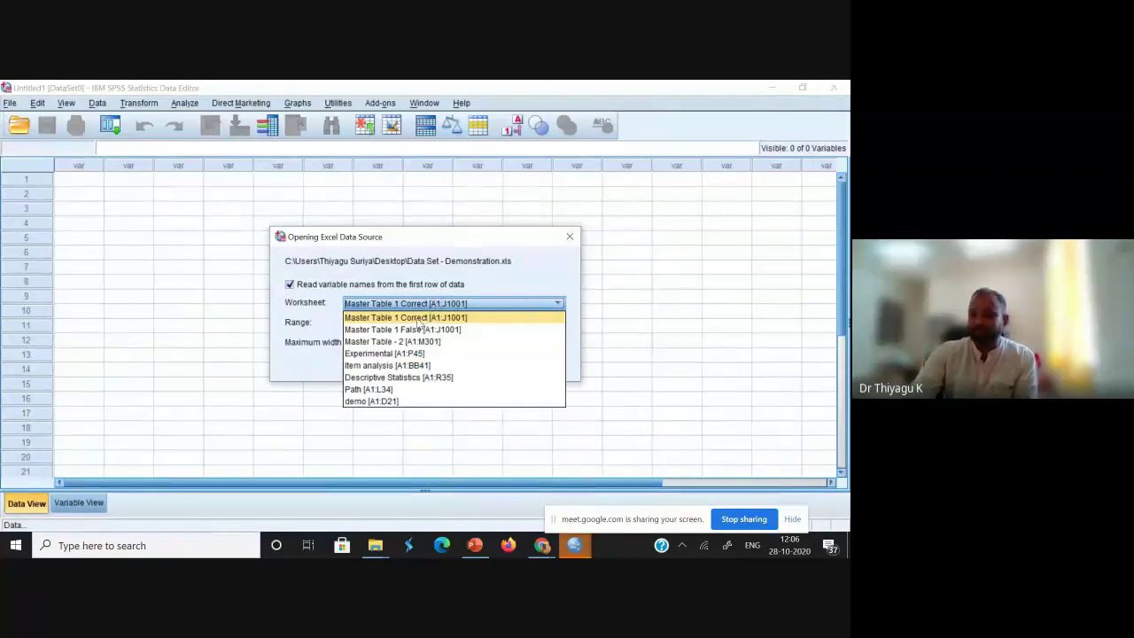
left_click(418, 319)
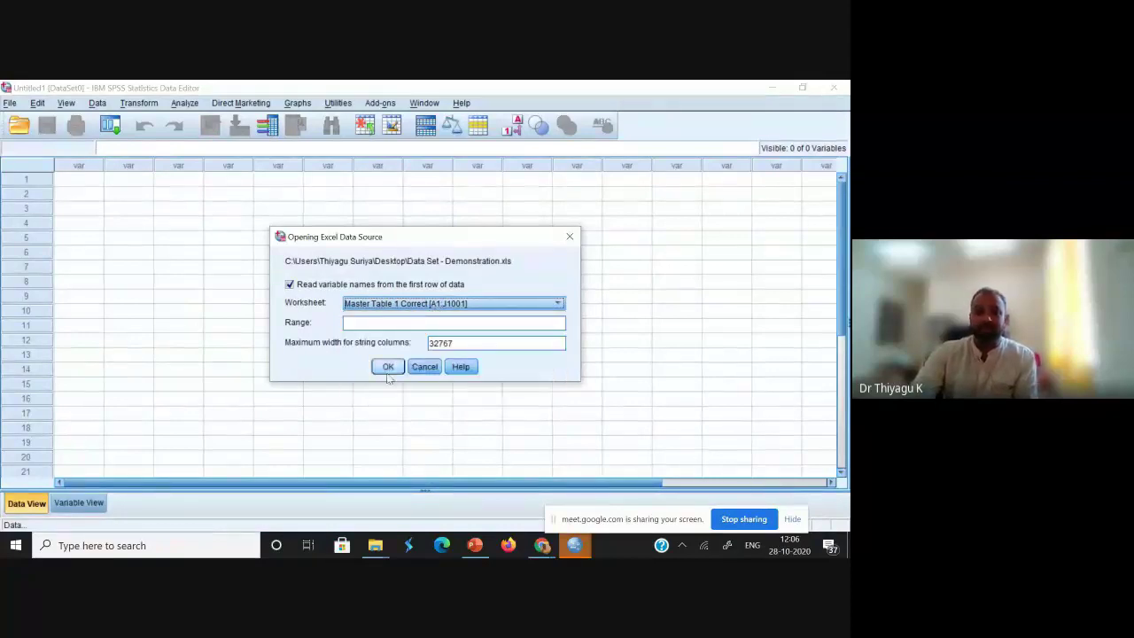
left_click(387, 372)
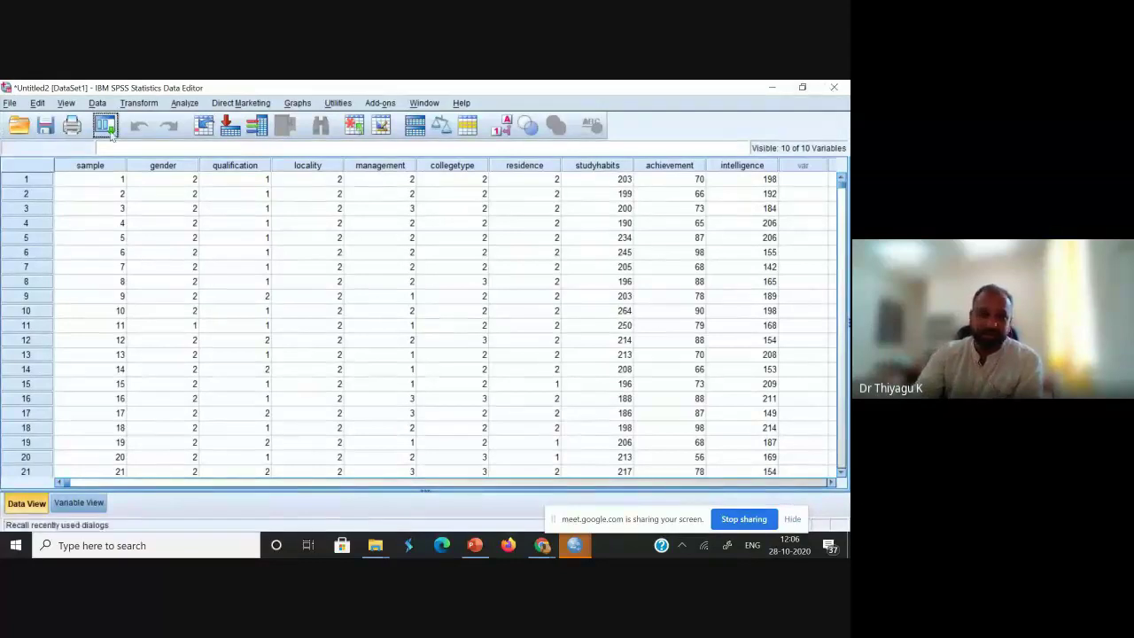
Open File > Open > Data and keep the Desktop as the browsed folder.
left_click(9, 103)
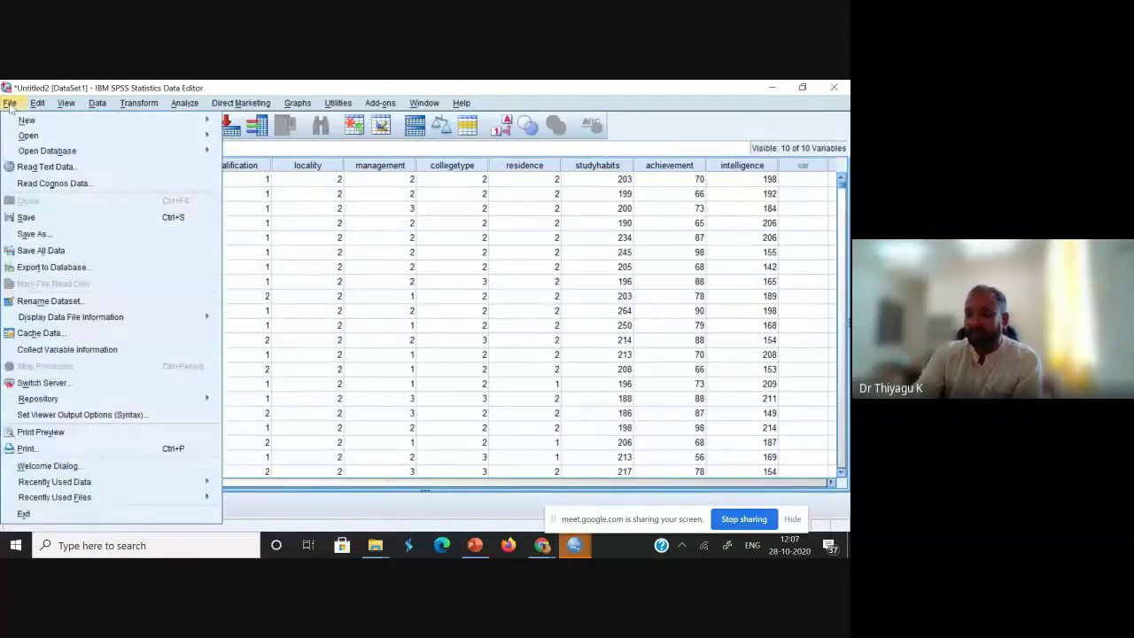
mouse_move(24, 136)
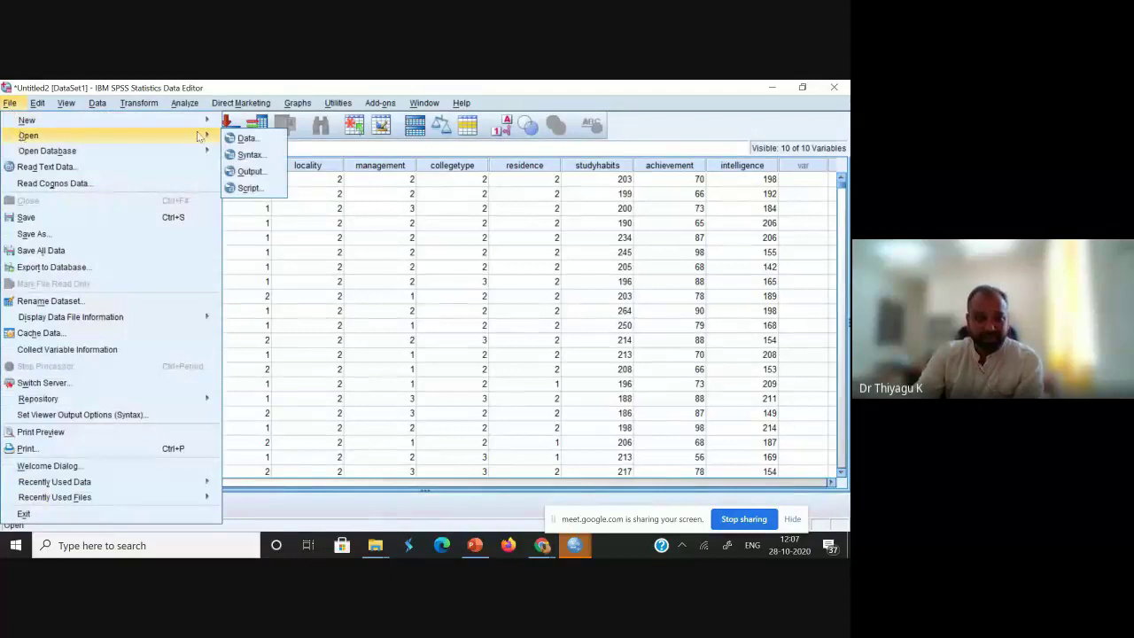
left_click(244, 138)
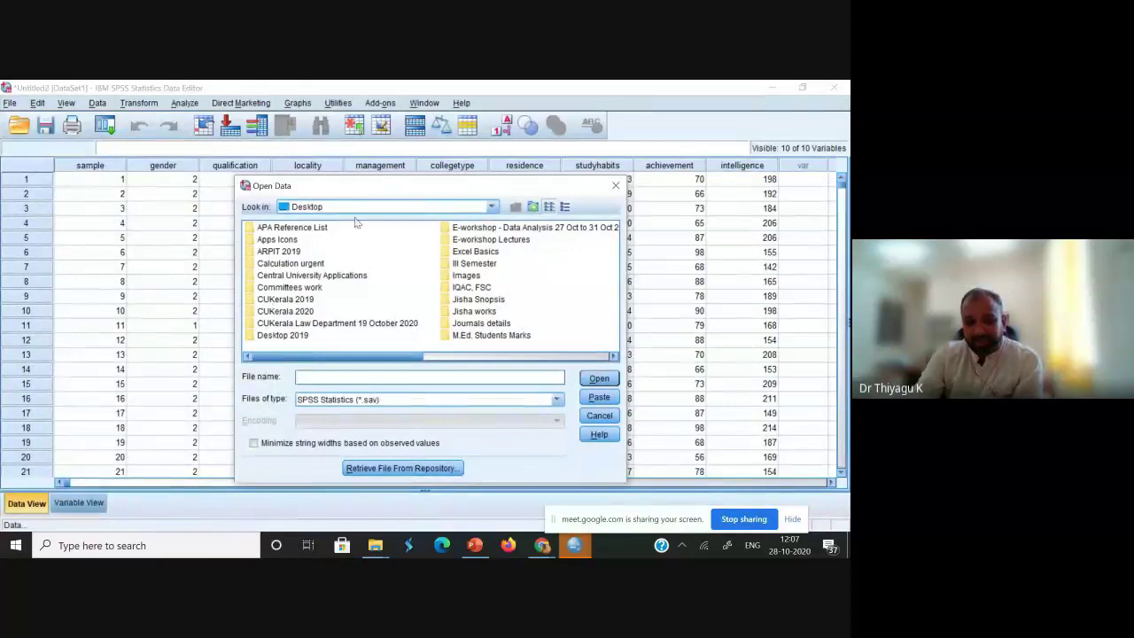
left_click(490, 208)
left_click(489, 209)
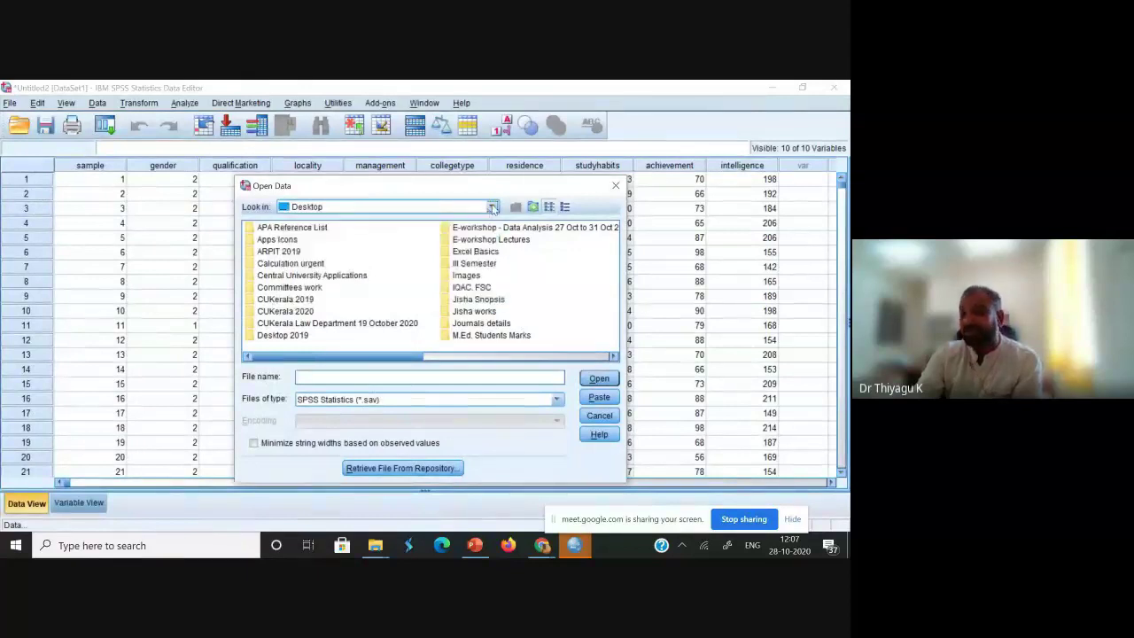
left_click(493, 207)
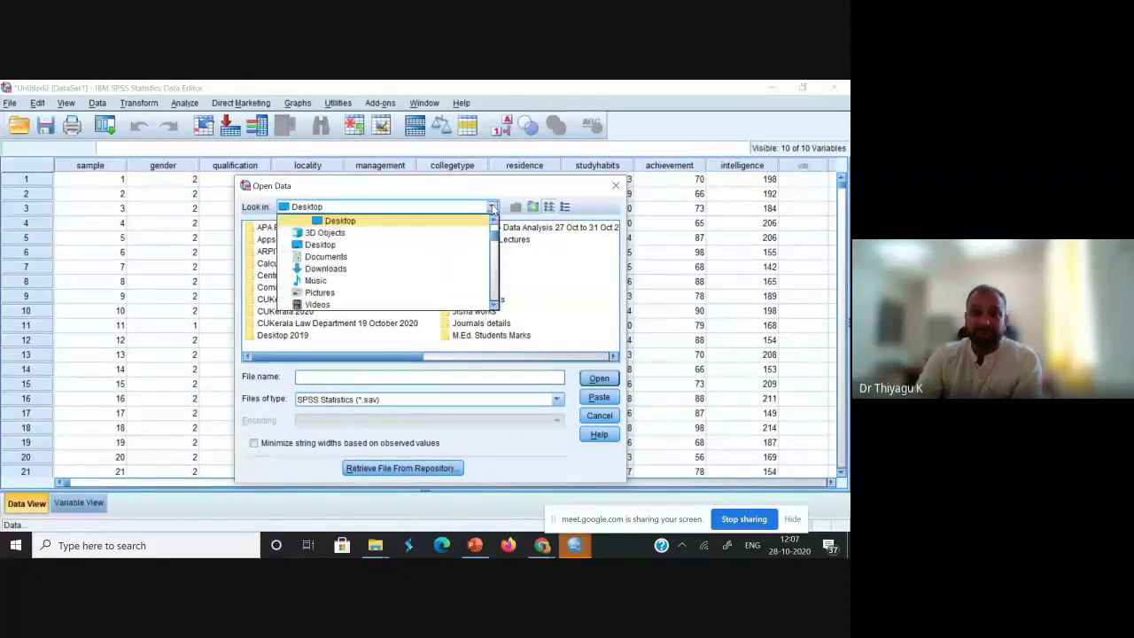
left_click(372, 221)
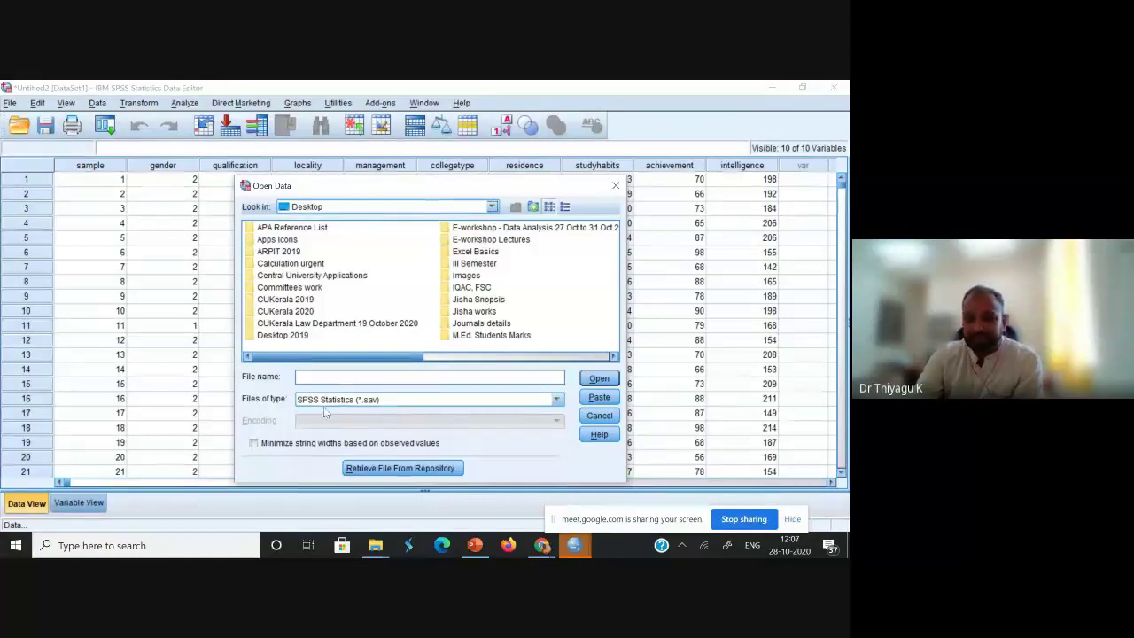
Filter the list to Excel files and open Data Set - Demonstration.xls.
left_click(356, 403)
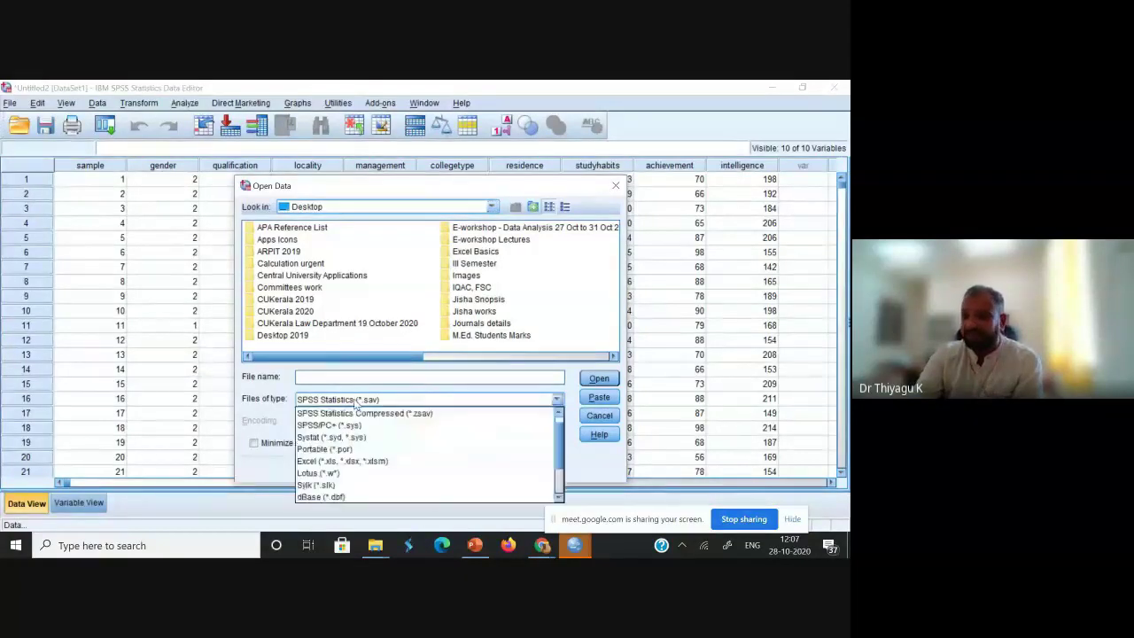
left_click(340, 463)
left_click_drag(361, 372, 544, 373)
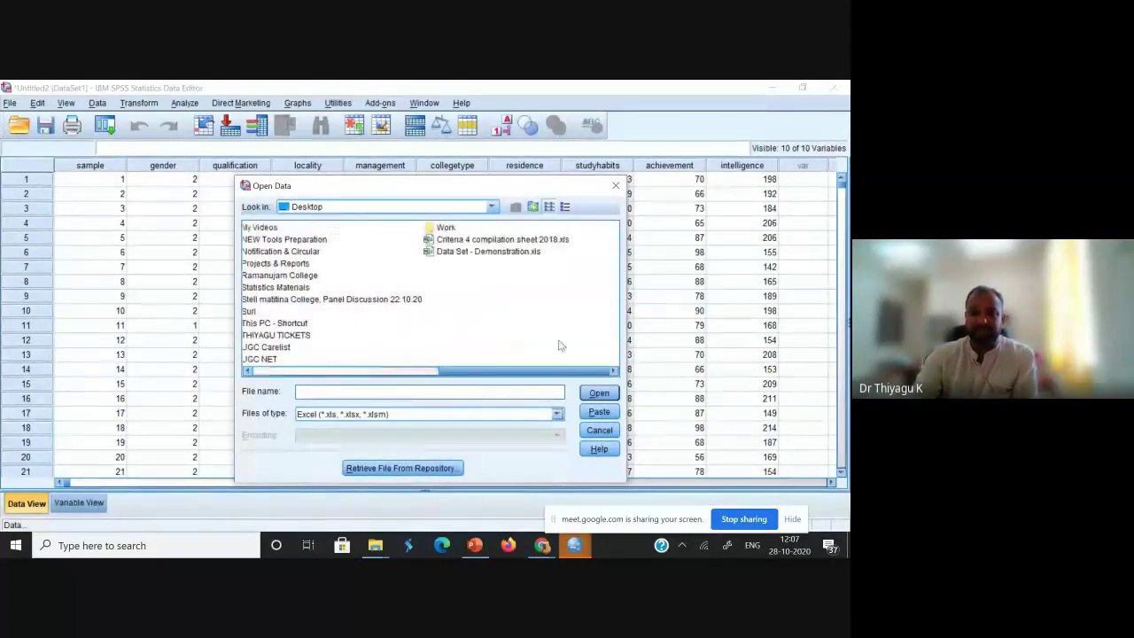
left_click(495, 251)
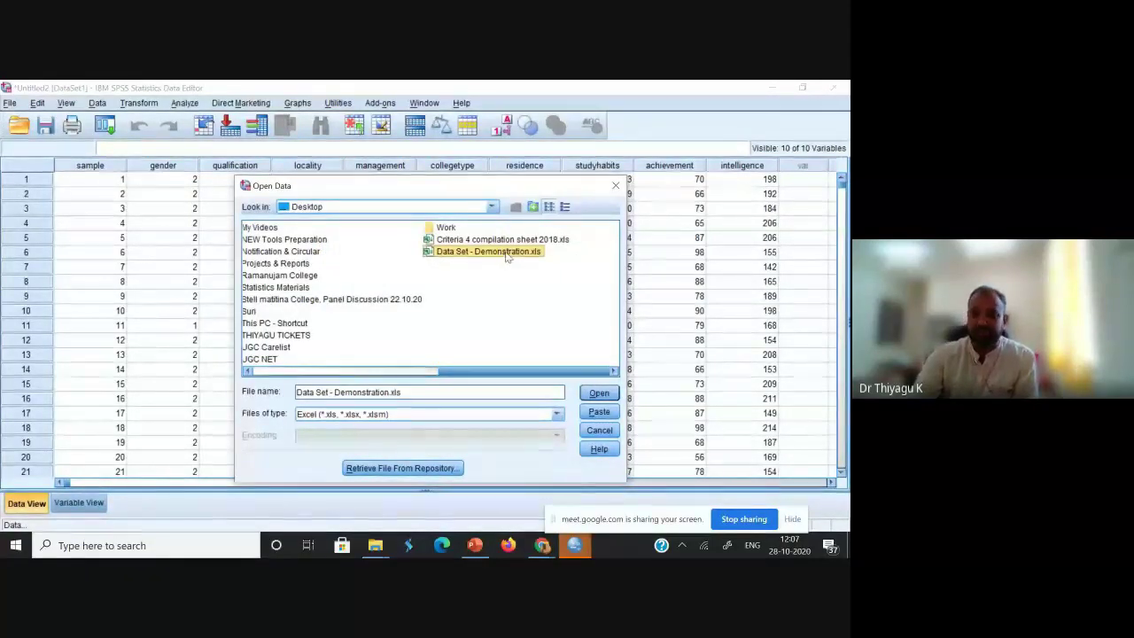
left_click(599, 394)
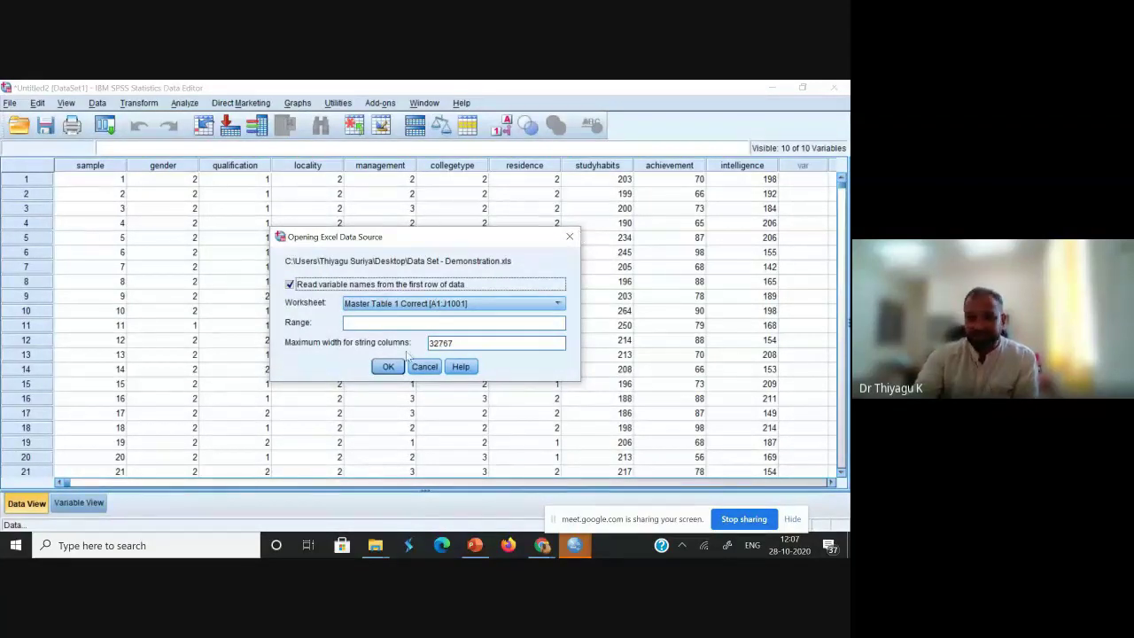
Import the Master Table 1 Correct worksheet, reading variable names from its first row.
left_click(430, 304)
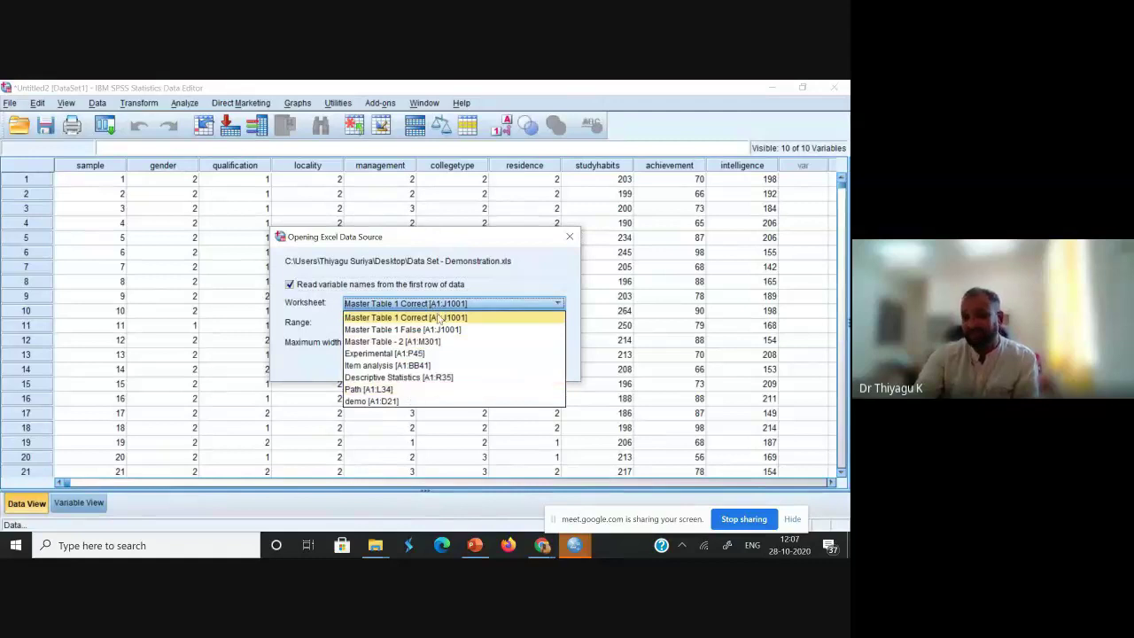
left_click(445, 305)
left_click(445, 305)
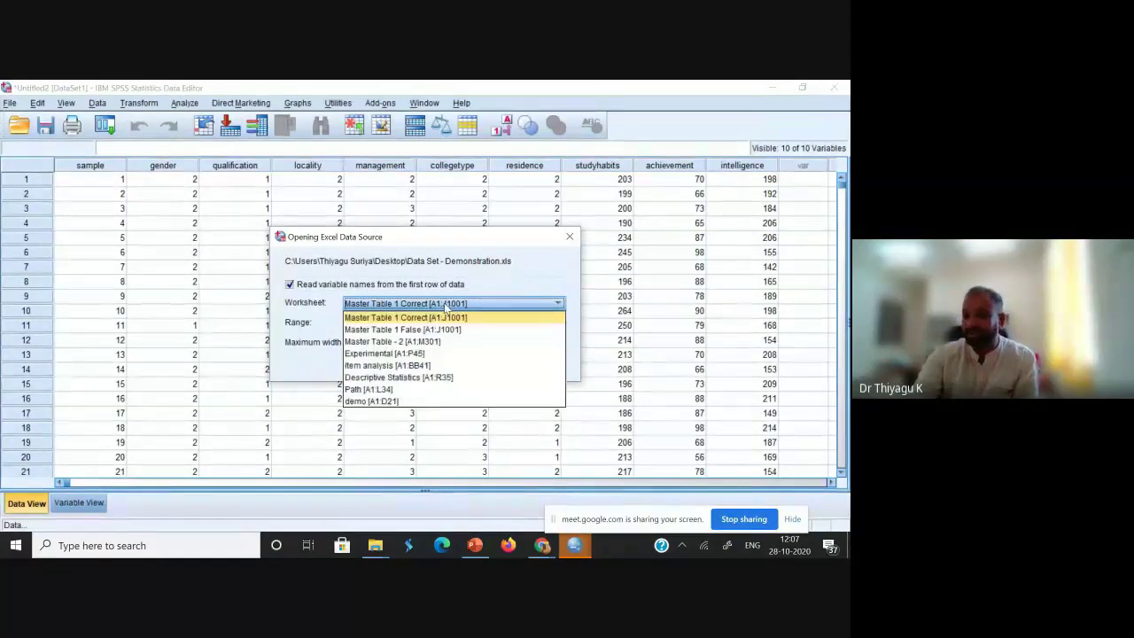
left_click(438, 317)
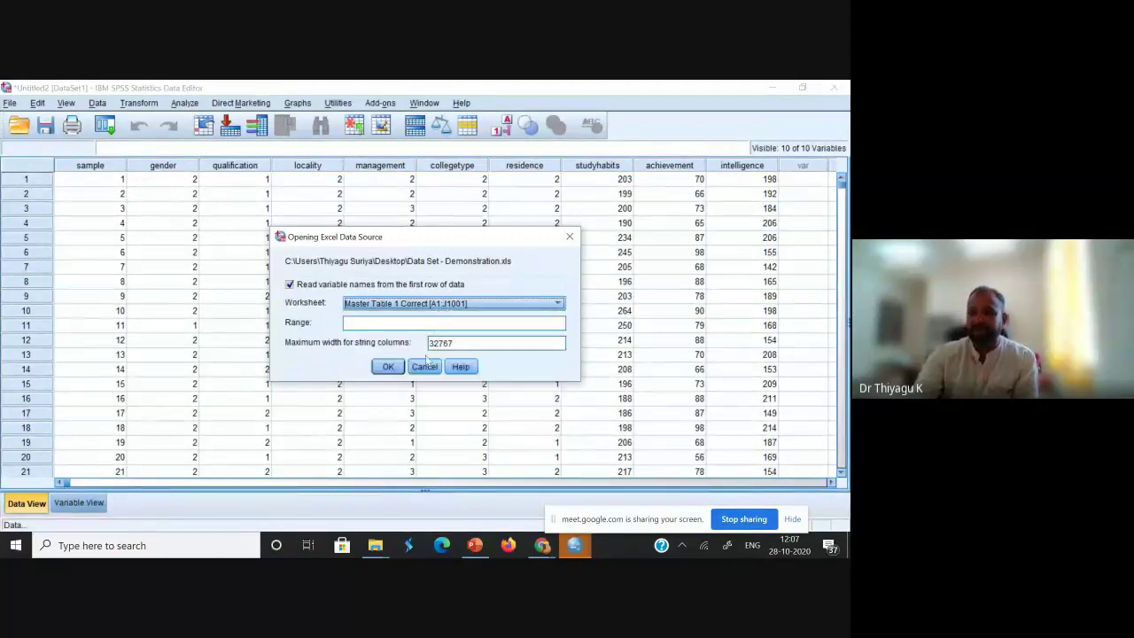
left_click(389, 366)
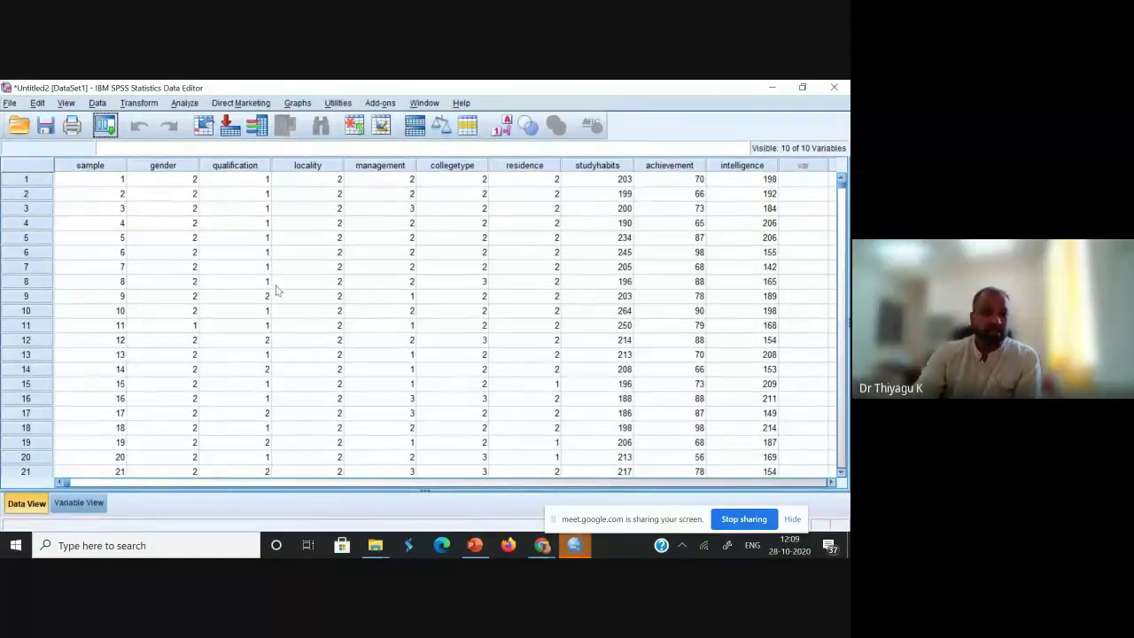
left_click(28, 181)
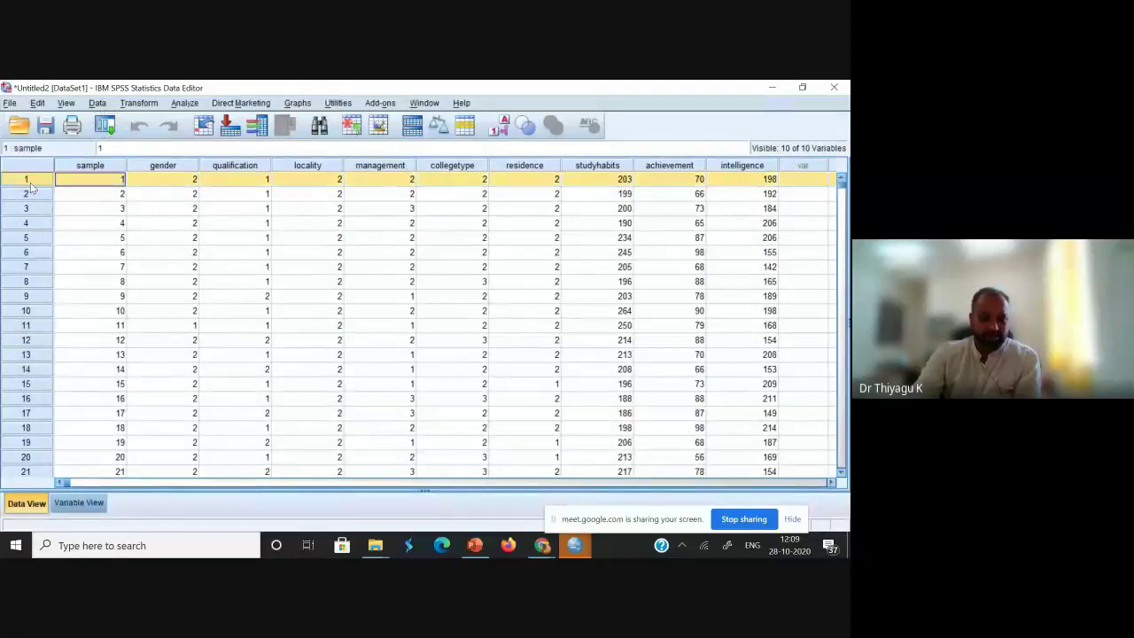
left_click(25, 194)
left_click(24, 209)
left_click(26, 223)
left_click(25, 237)
left_click(24, 253)
left_click(25, 267)
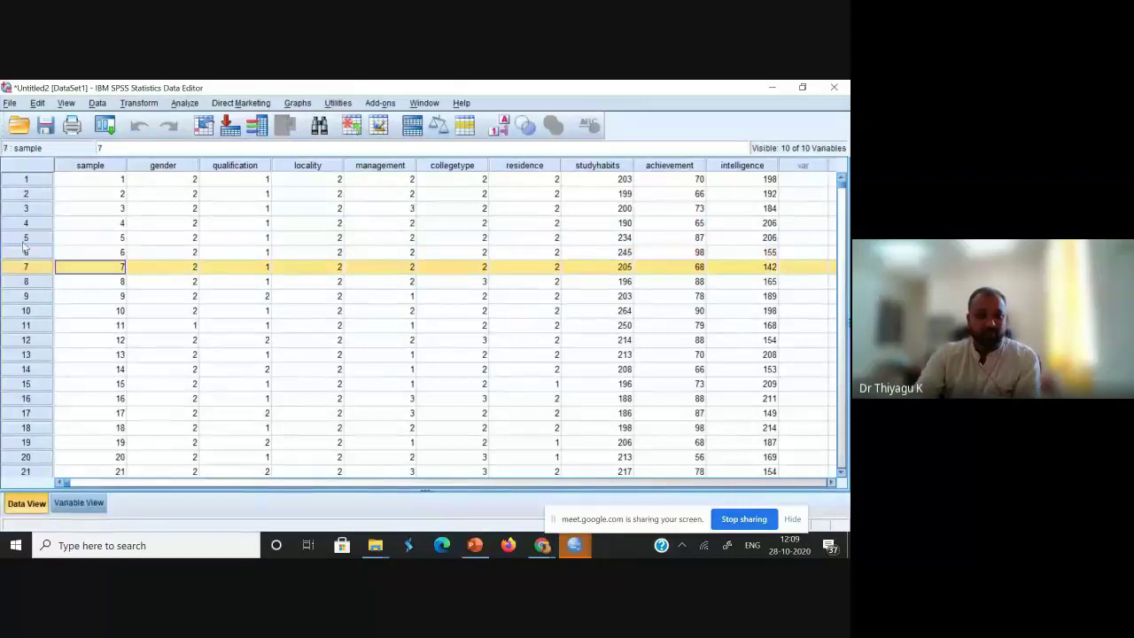
left_click(25, 310)
left_click(25, 325)
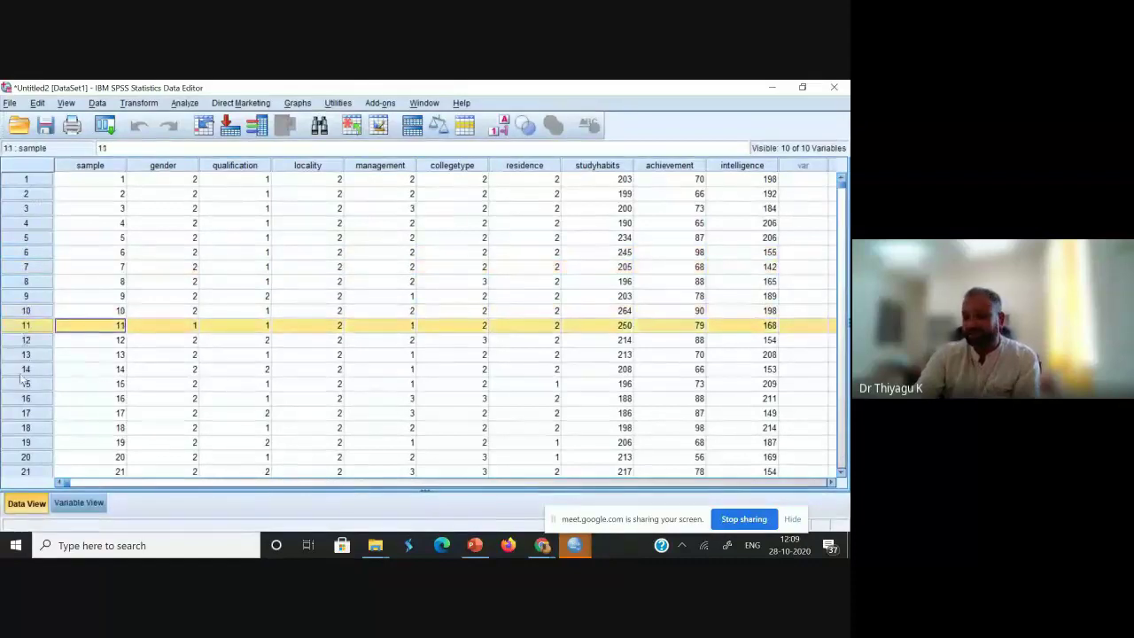
left_click(24, 368)
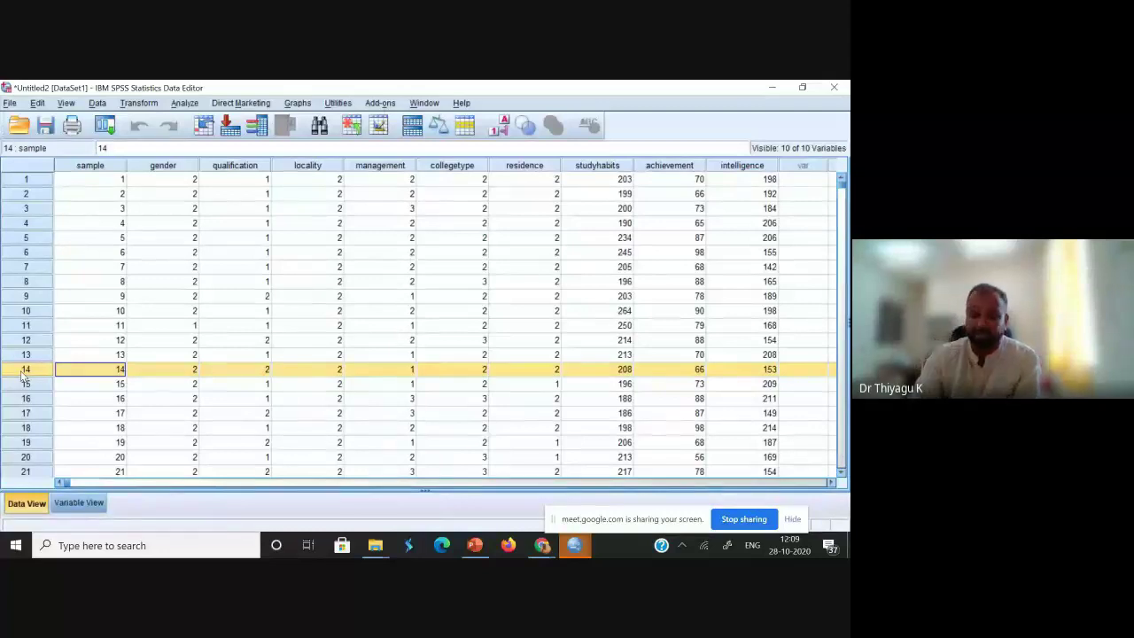
left_click(160, 163)
left_click(235, 163)
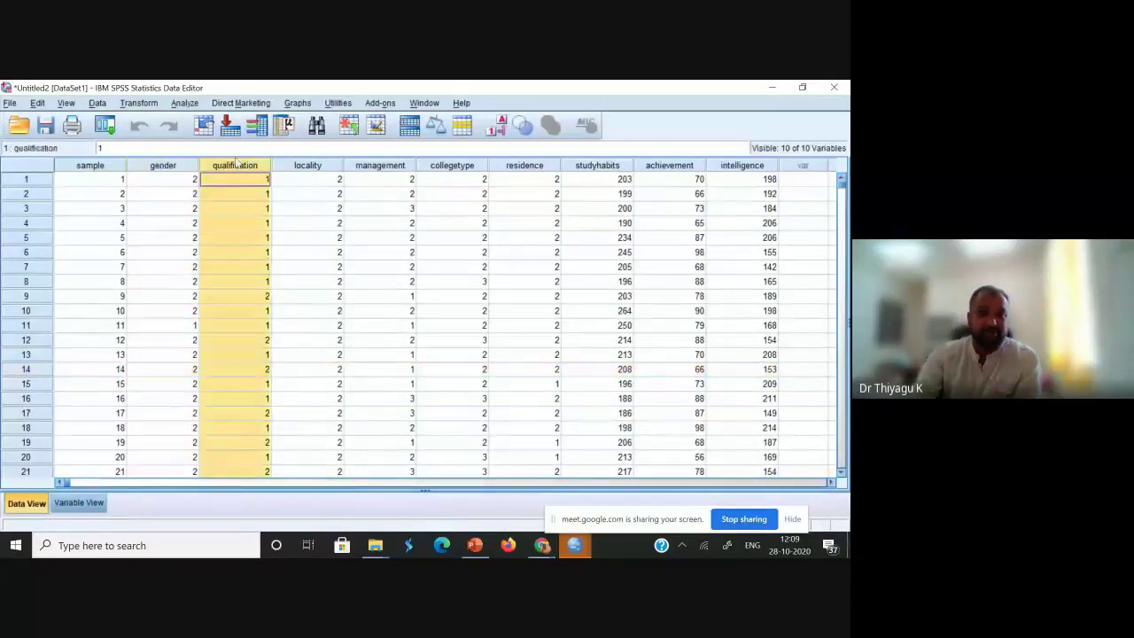
left_click(307, 165)
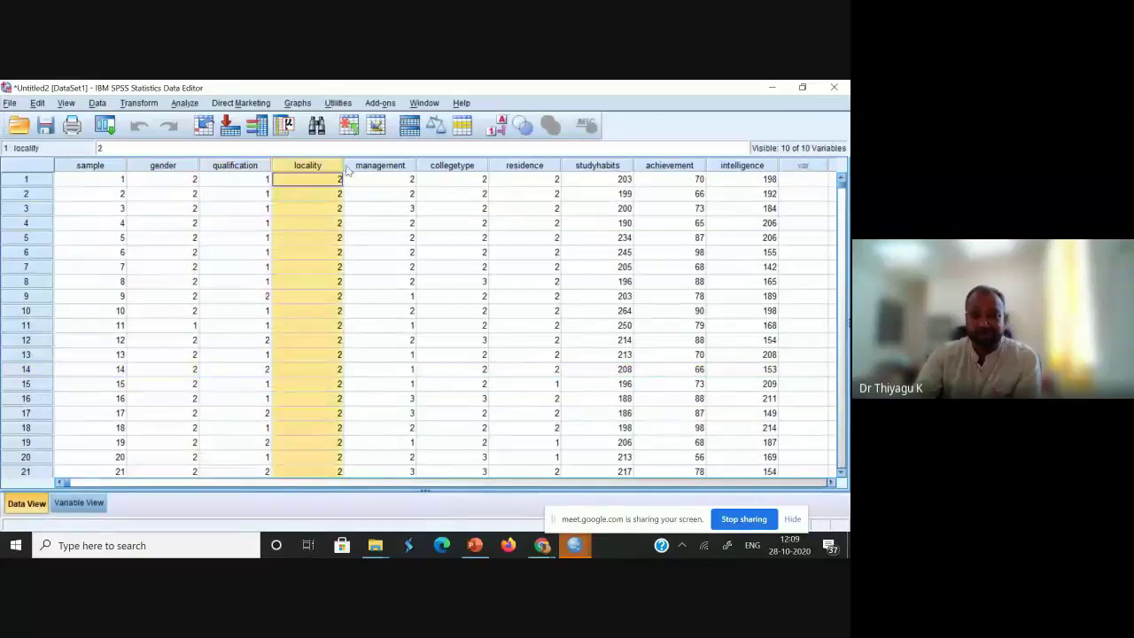
left_click(452, 166)
left_click(517, 168)
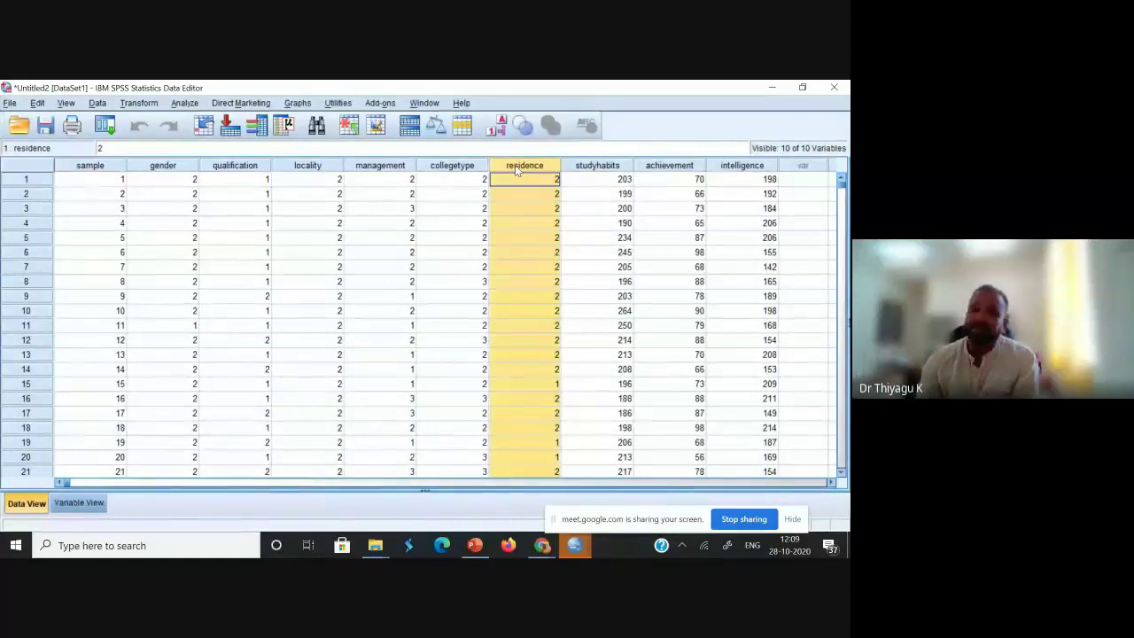
left_click(95, 168)
left_click(163, 164)
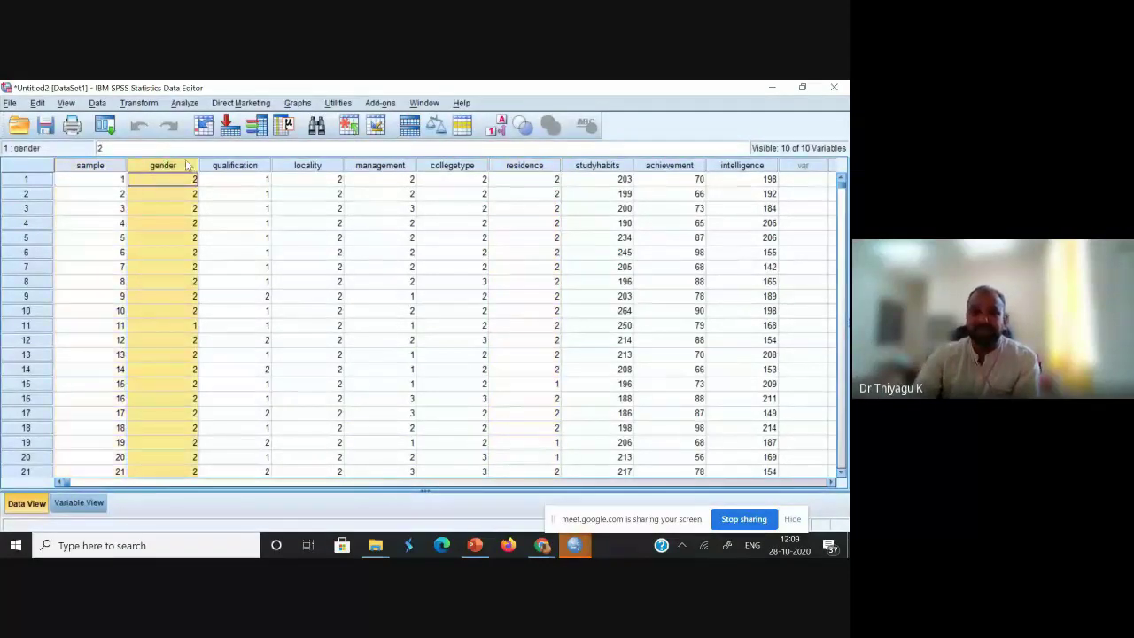
left_click(250, 166)
left_click(315, 165)
left_click(389, 165)
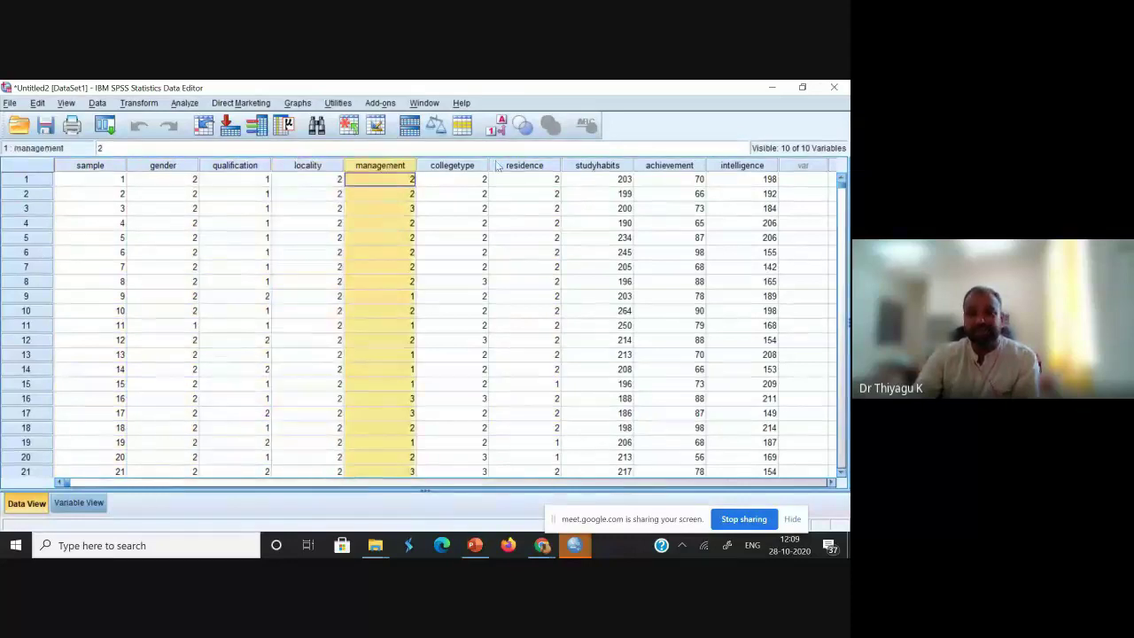
left_click(478, 167)
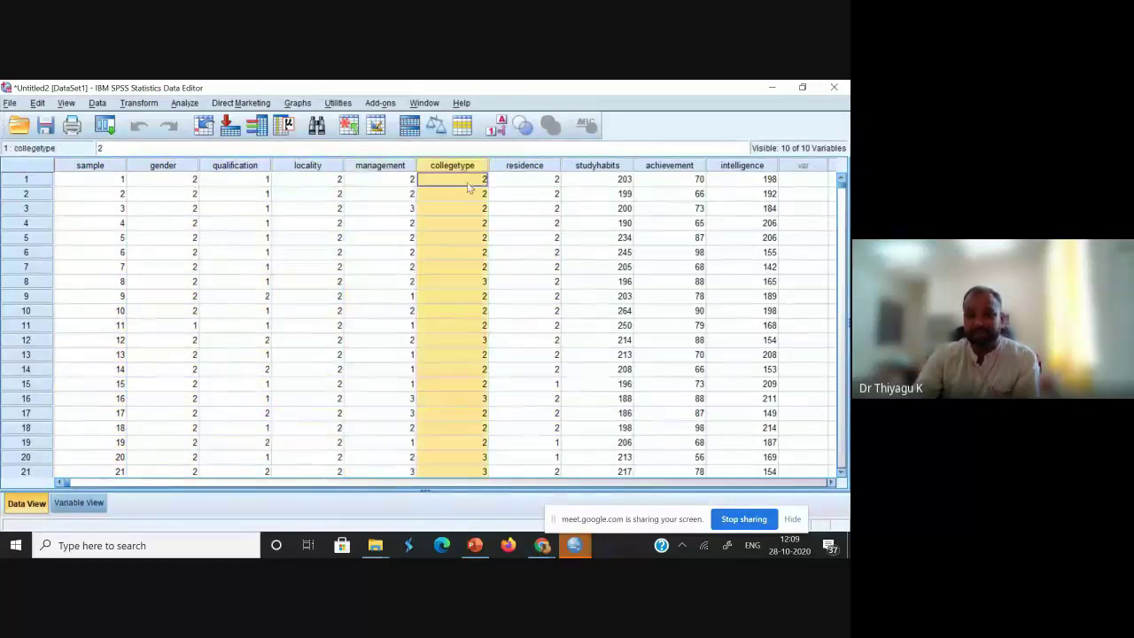
left_click(830, 483)
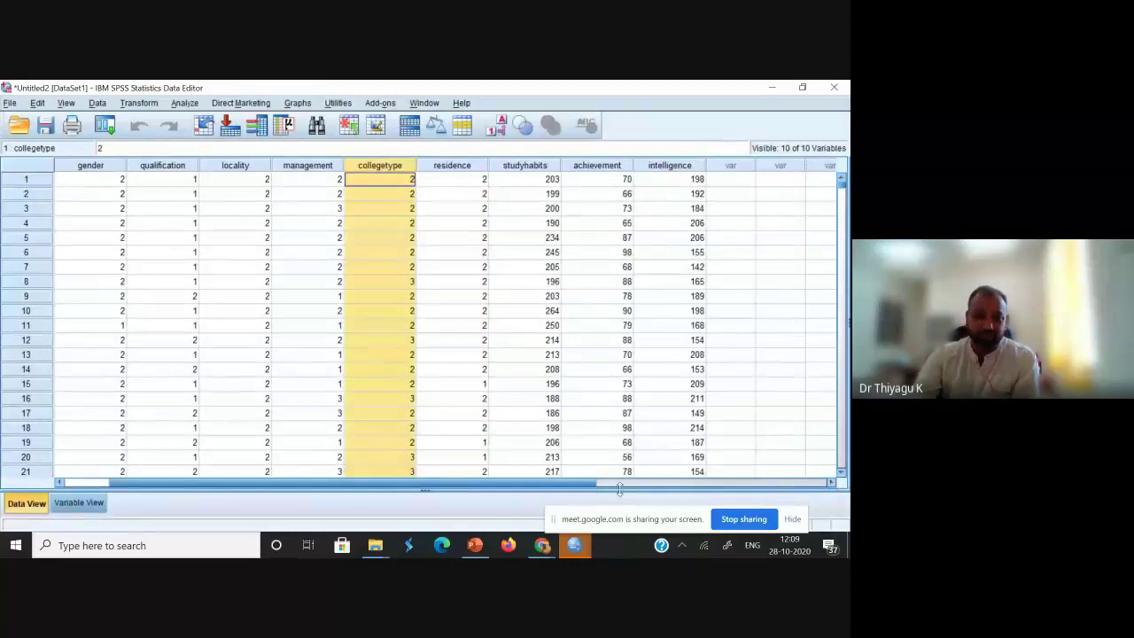
left_click_drag(557, 484, 413, 496)
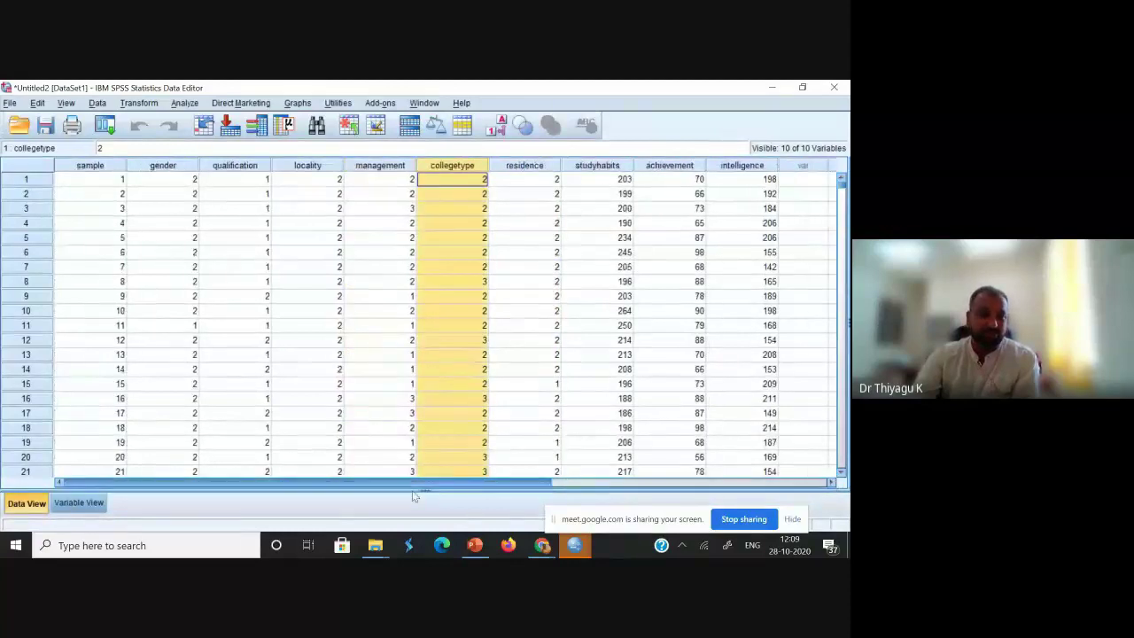
left_click(168, 165)
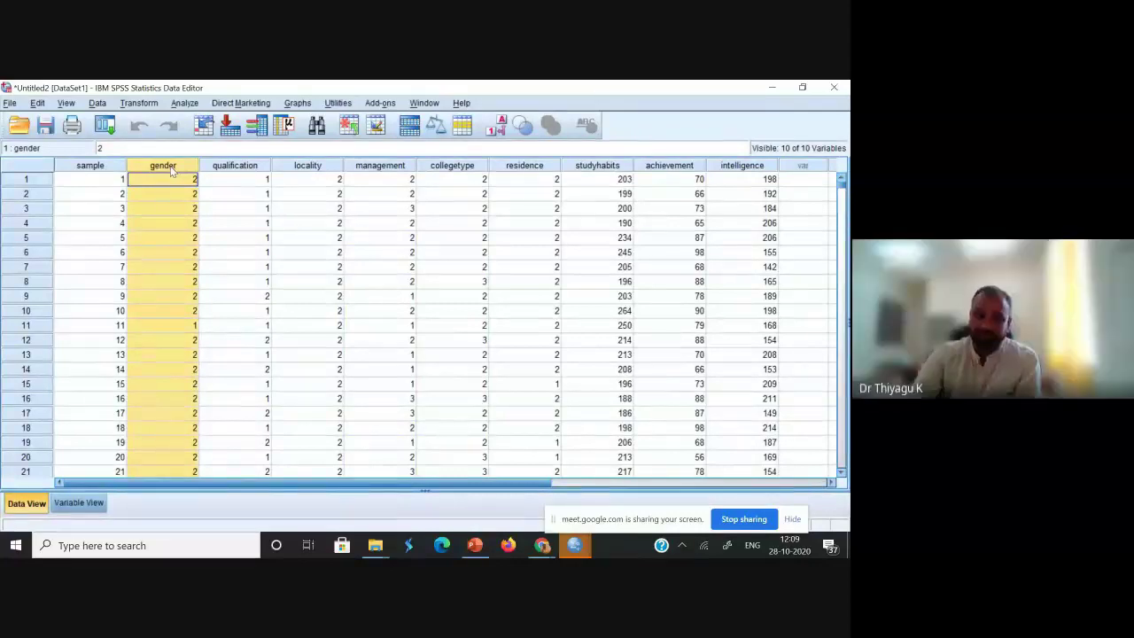
left_click(252, 166)
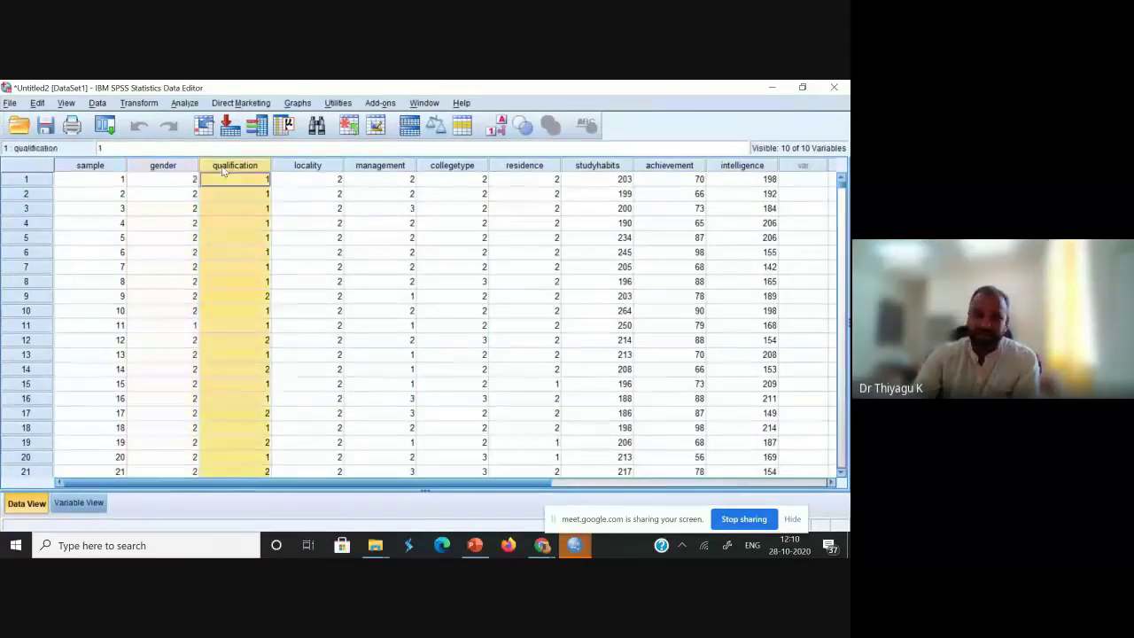
left_click(306, 165)
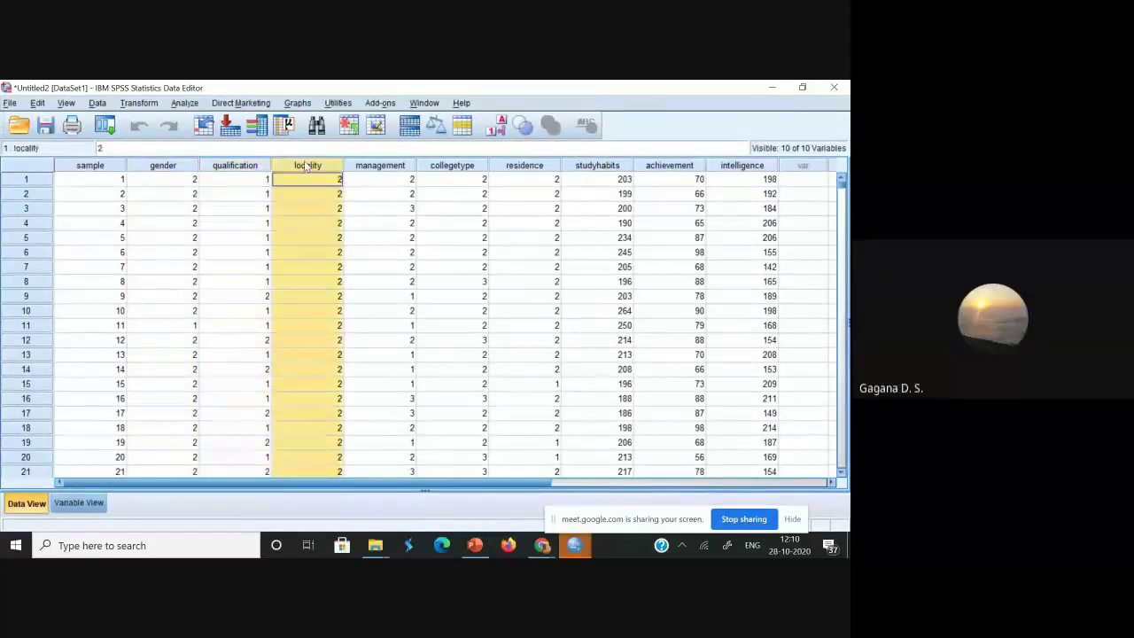
left_click(381, 167)
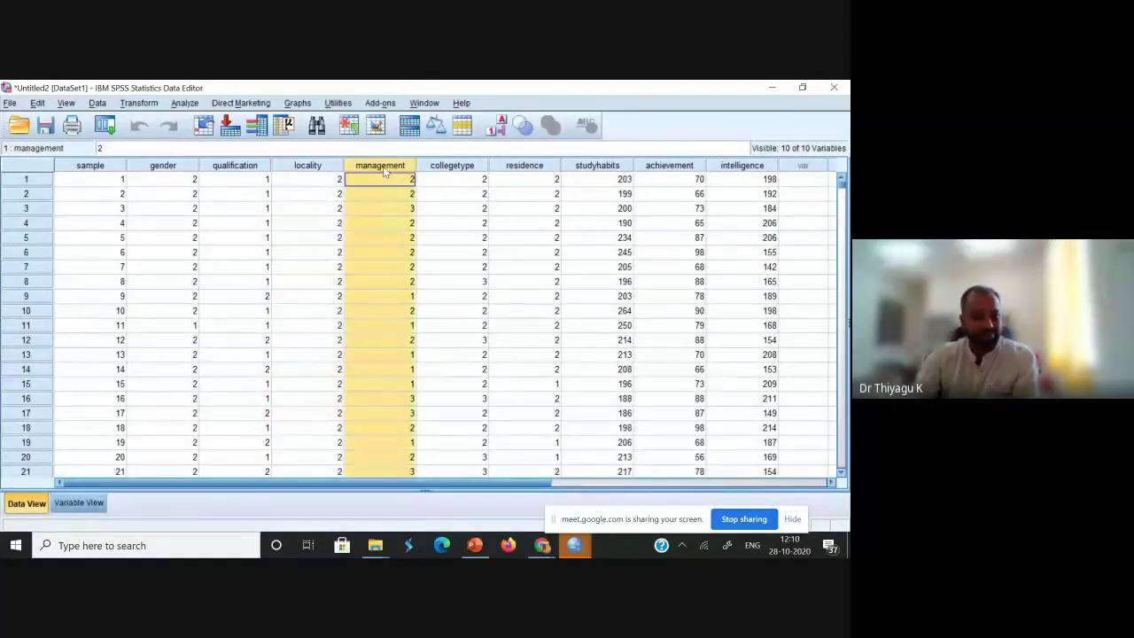
left_click(455, 166)
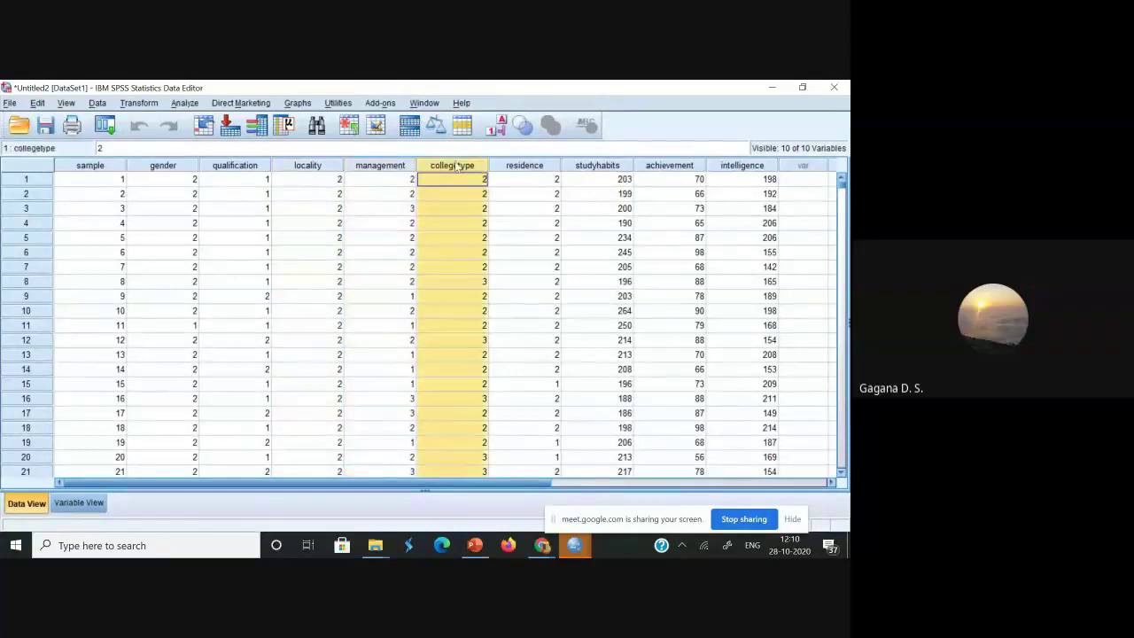
left_click(534, 168)
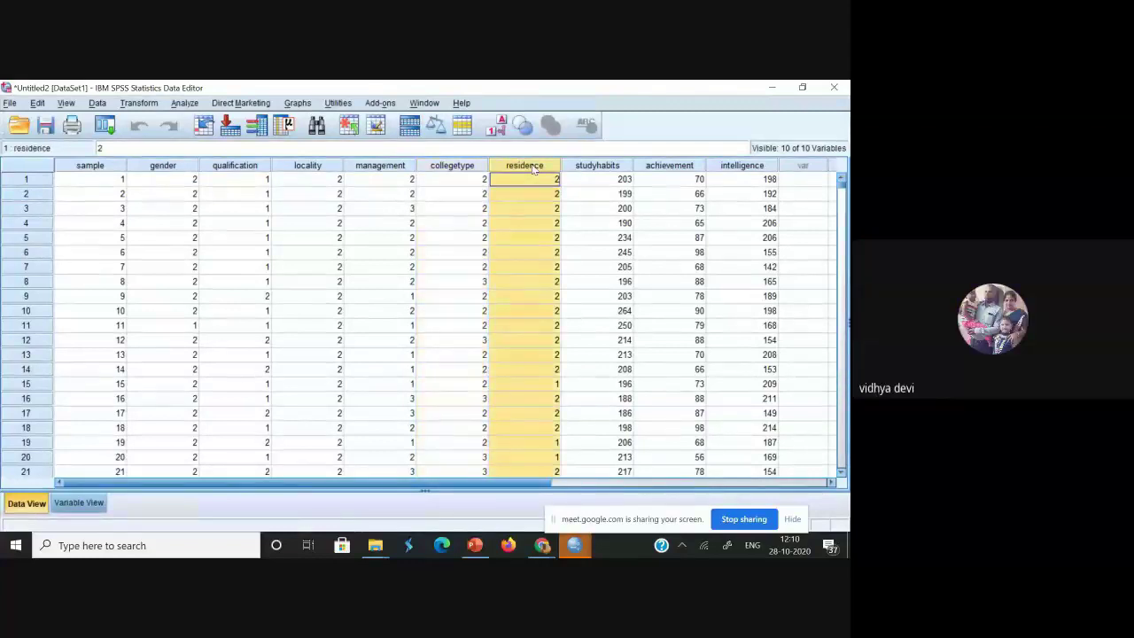
left_click(609, 167)
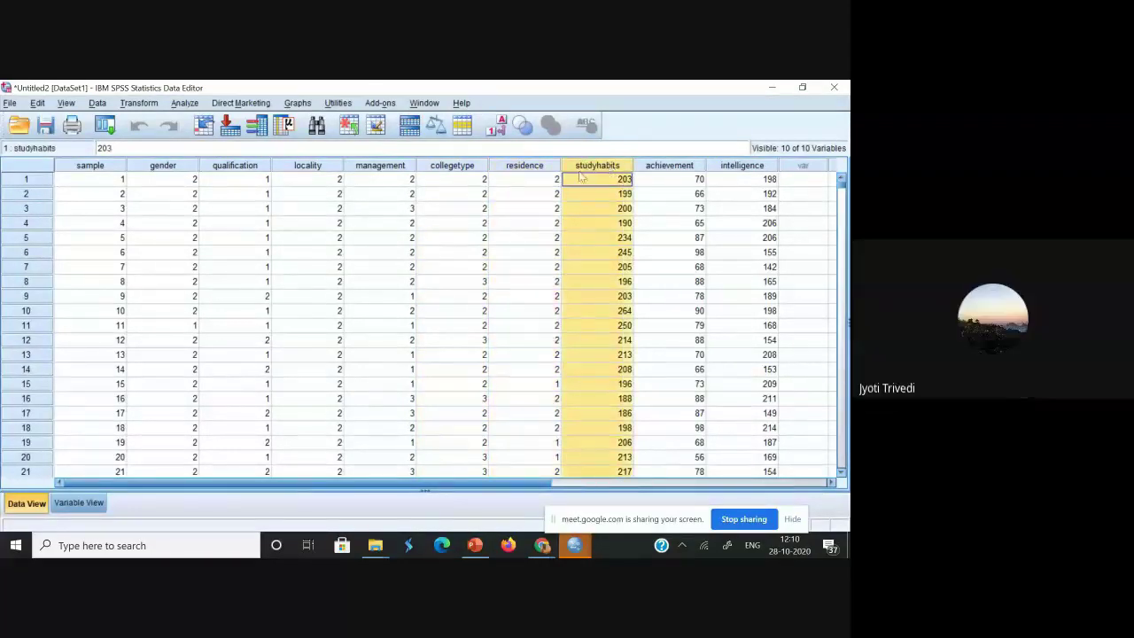
left_click(661, 166)
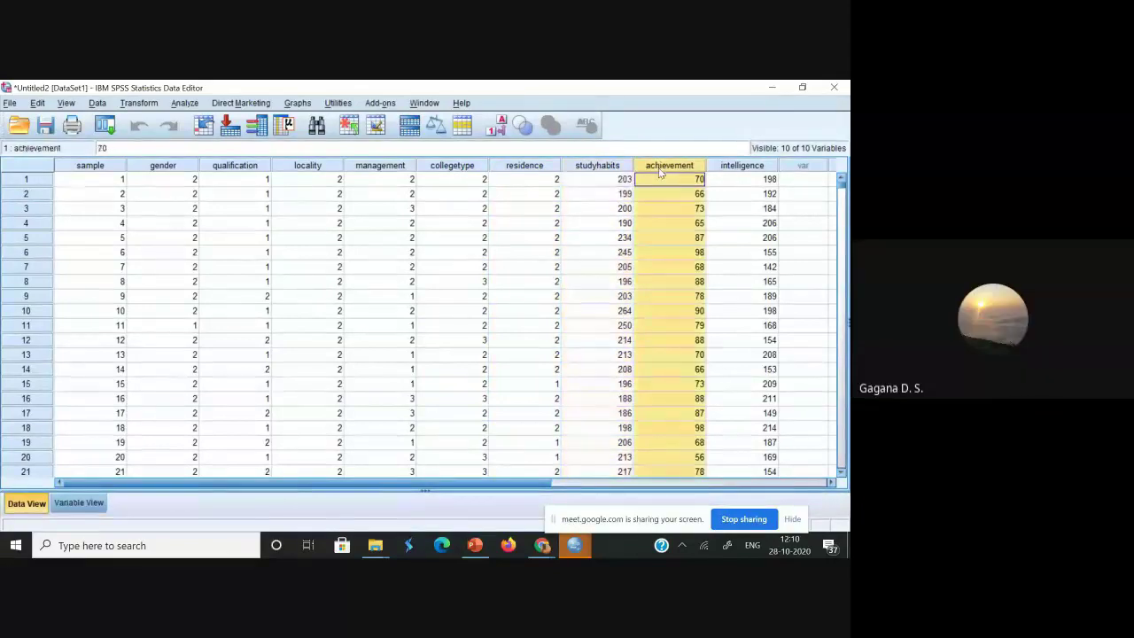
left_click(731, 168)
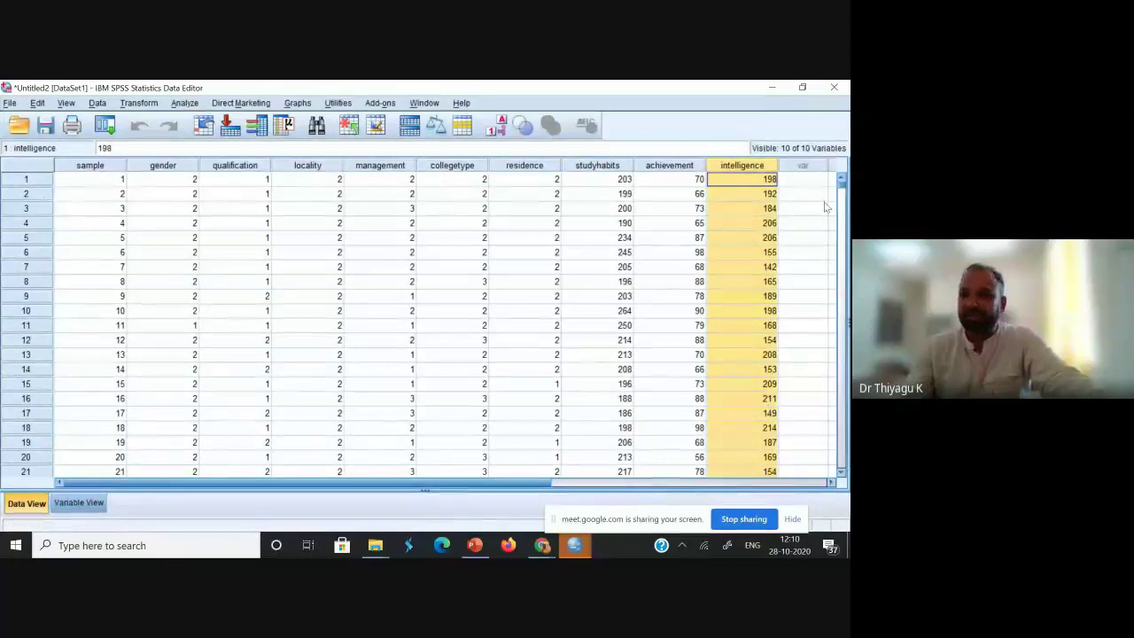
Show Variable View with the ten variables' types, widths and measurement levels.
left_click(79, 502)
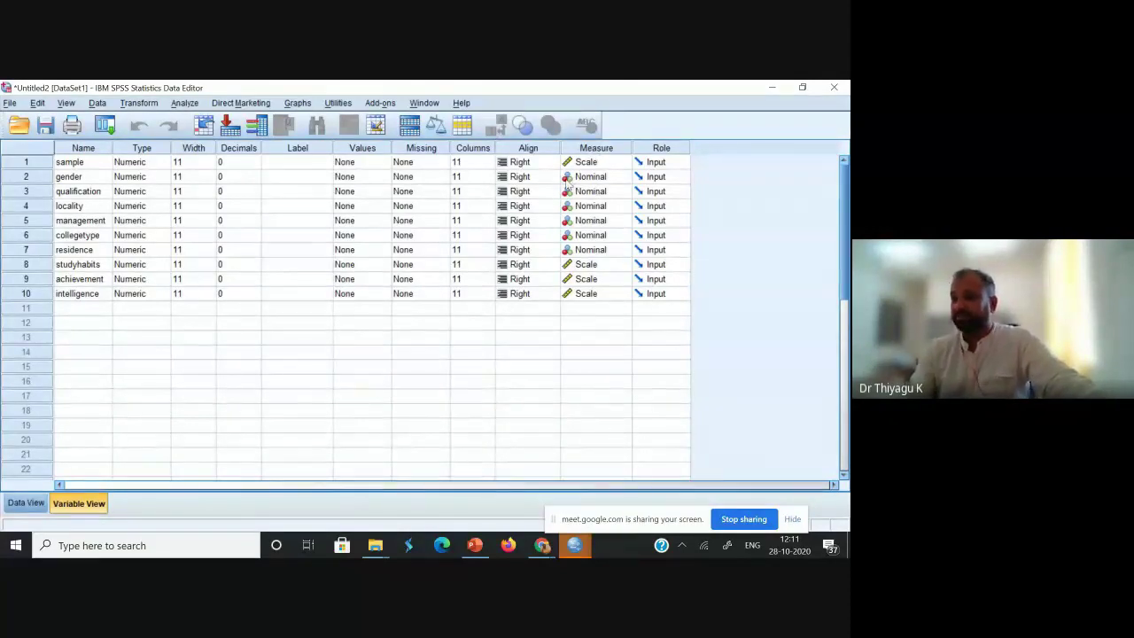
left_click(25, 502)
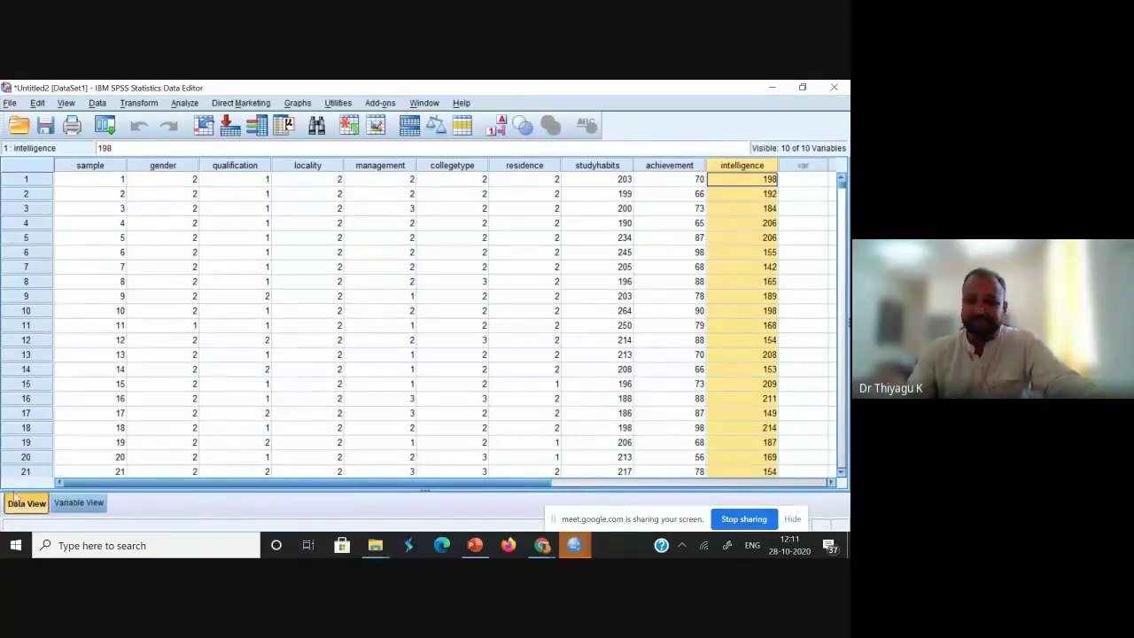
left_click(88, 502)
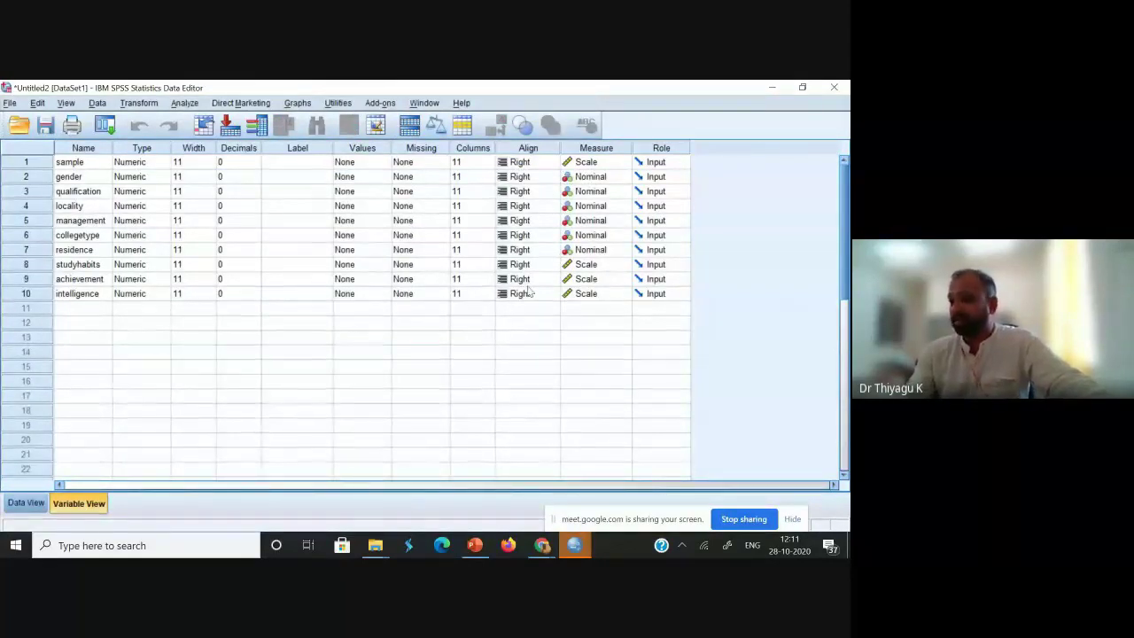
left_click(623, 179)
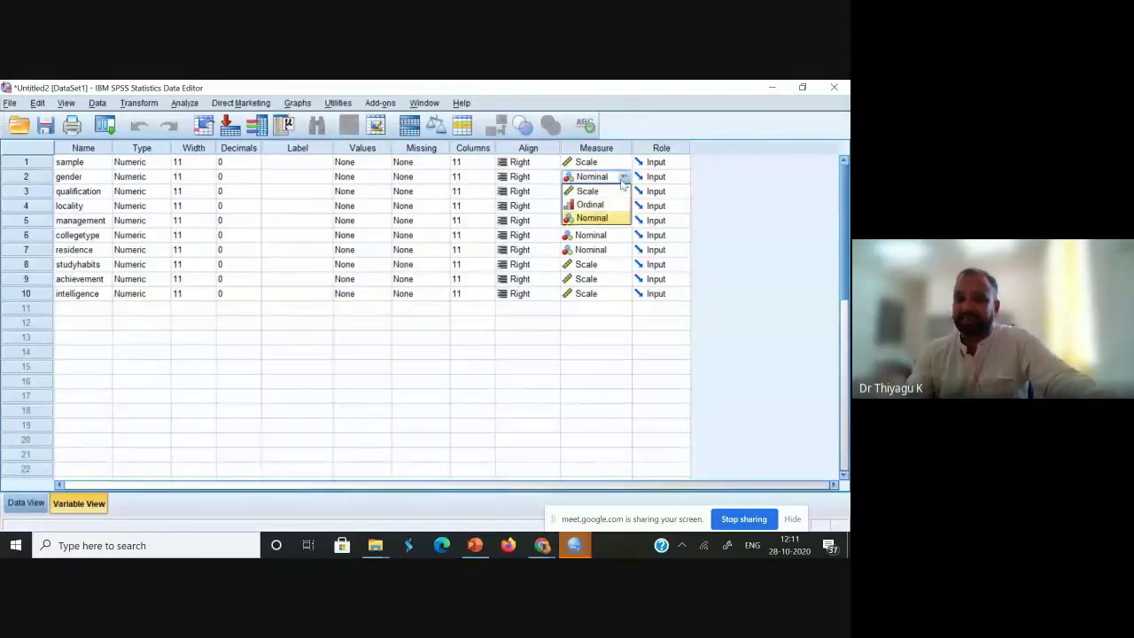
left_click(624, 178)
left_click(623, 178)
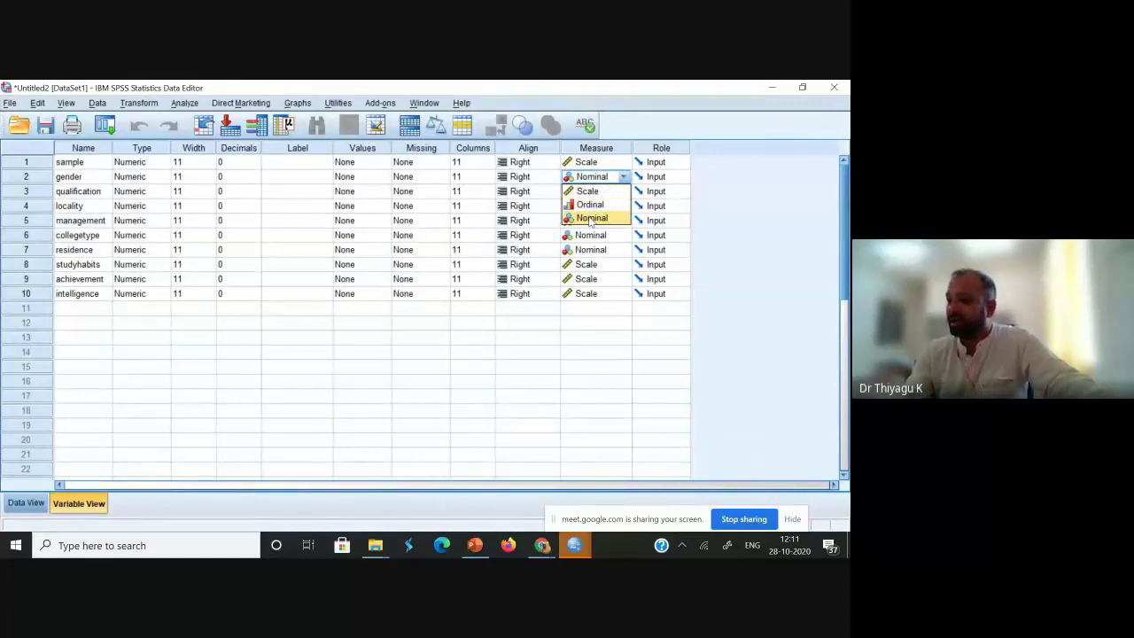
left_click(591, 218)
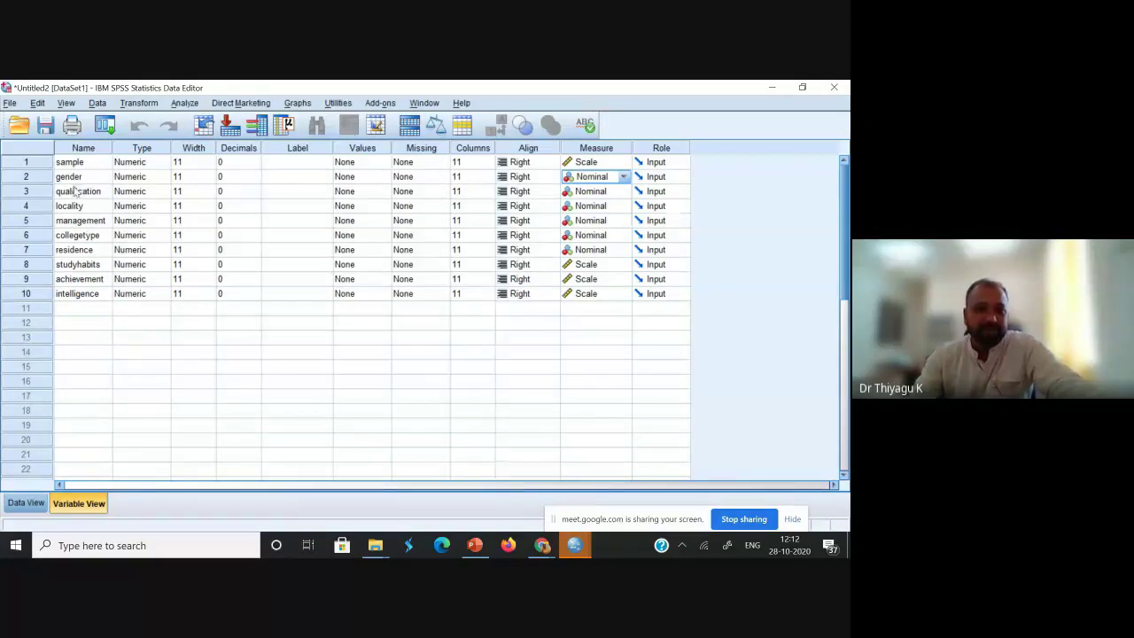
left_click(350, 178)
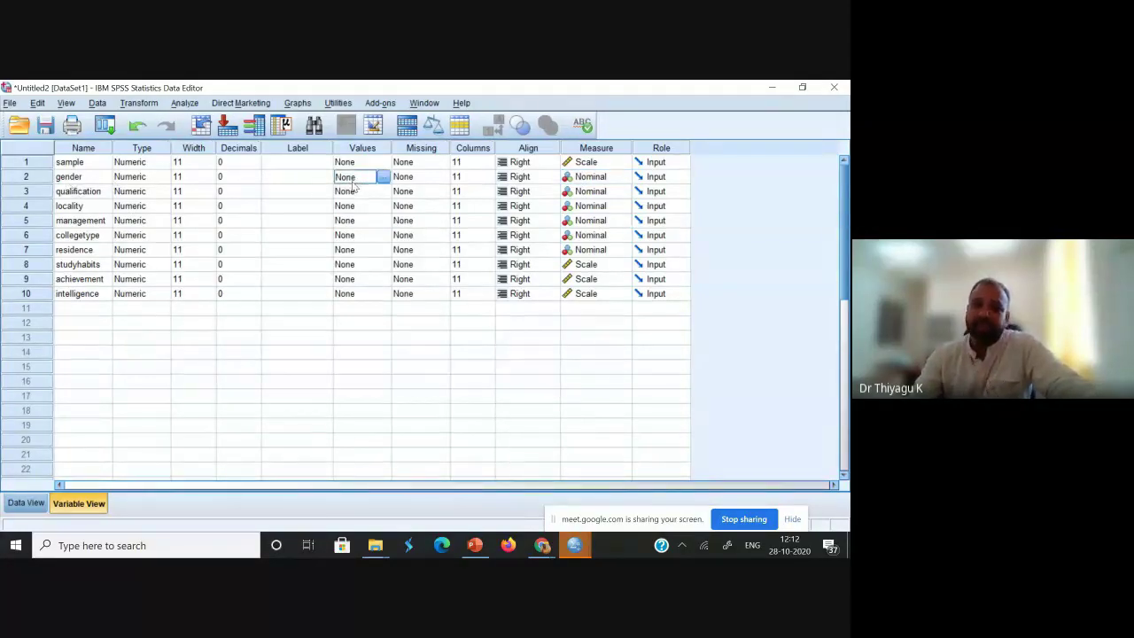
Return to Variable View and bring up the Value Labels editor for gender.
left_click(25, 502)
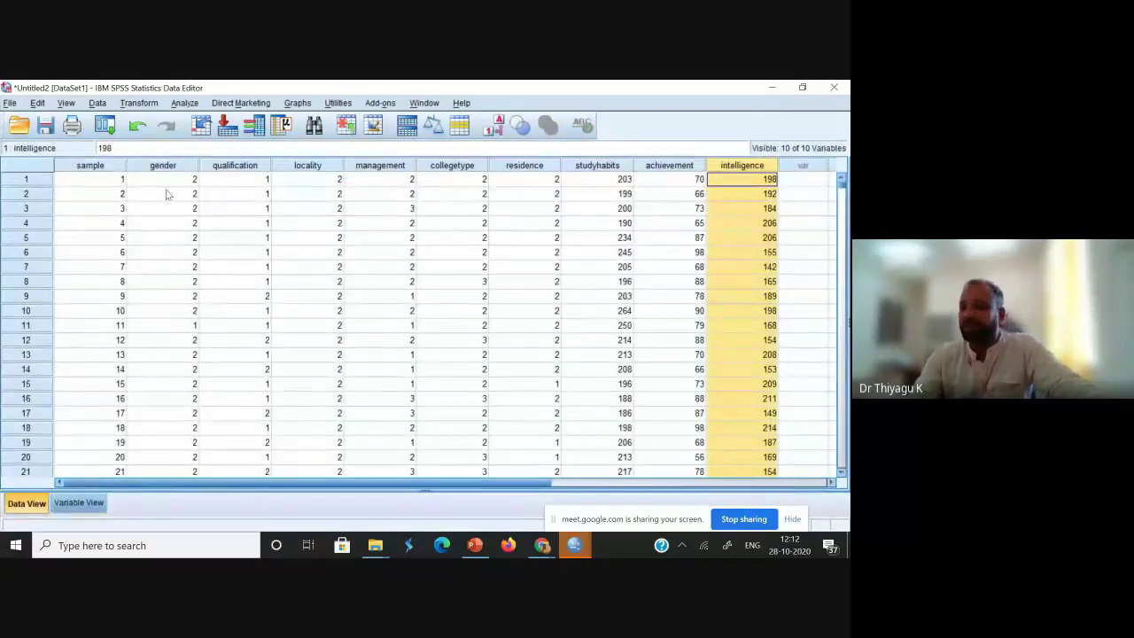
left_click(81, 503)
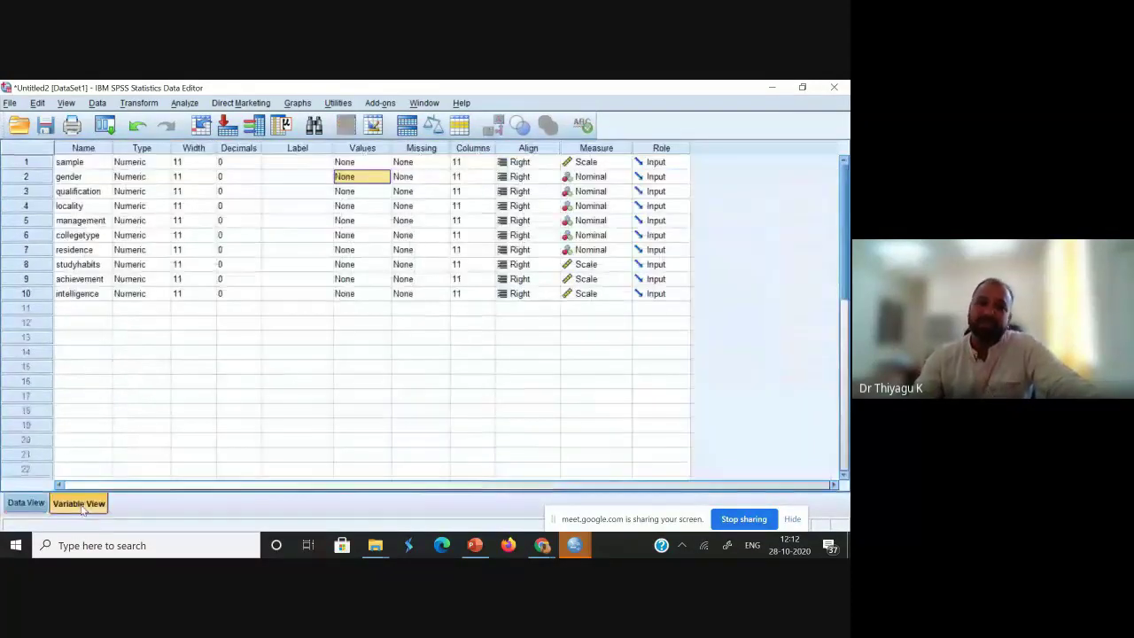
left_click(383, 176)
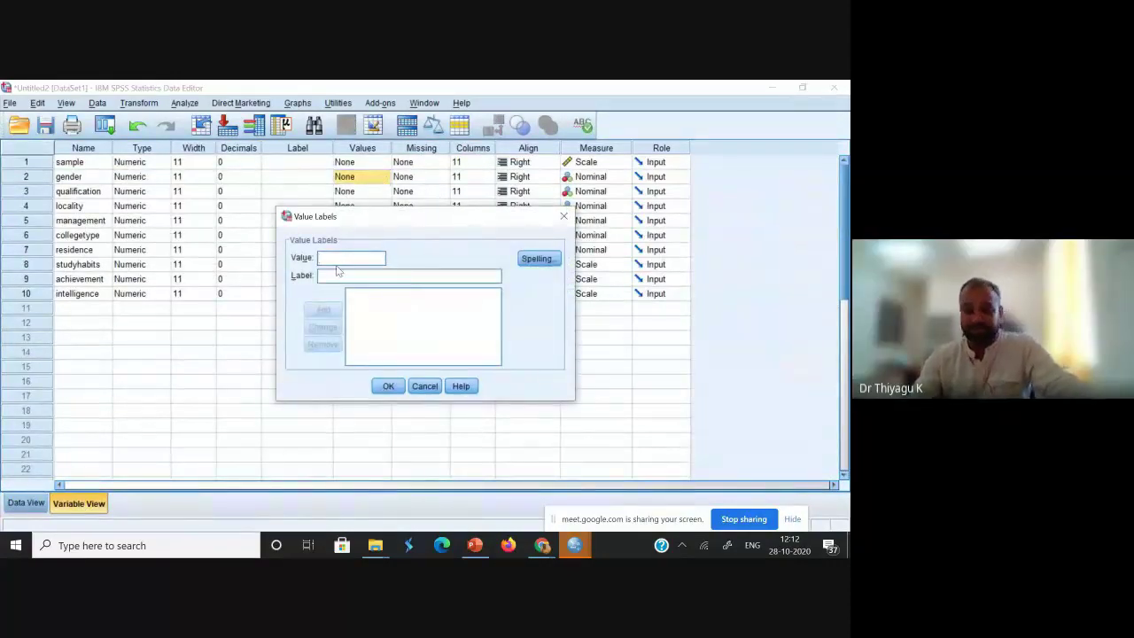
left_click(563, 216)
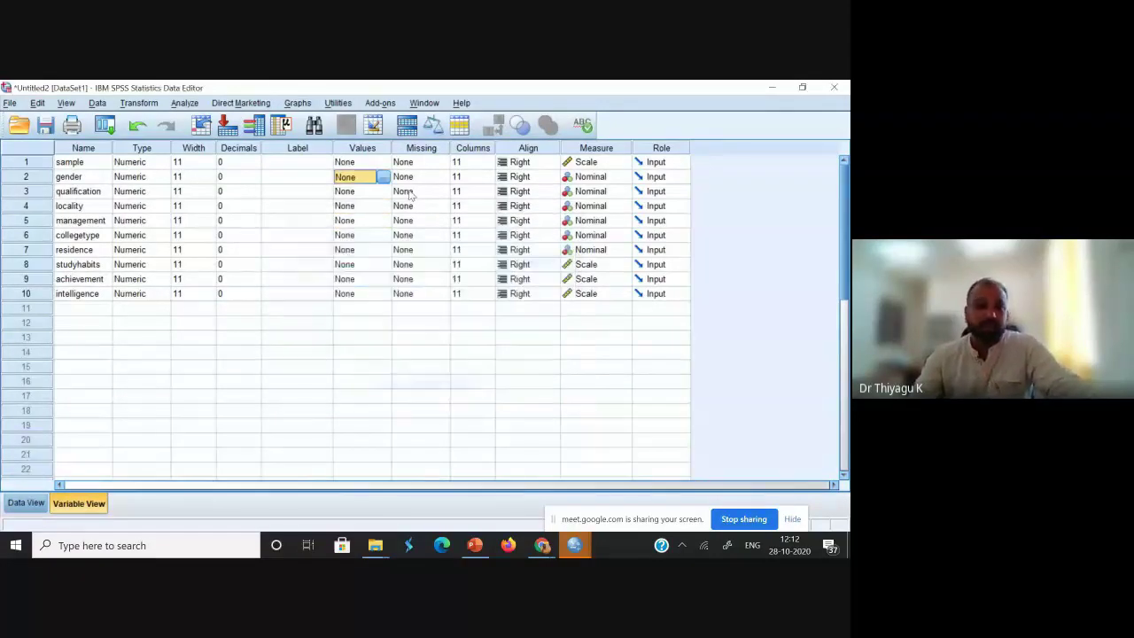
left_click(70, 177)
left_click(381, 177)
left_click(383, 178)
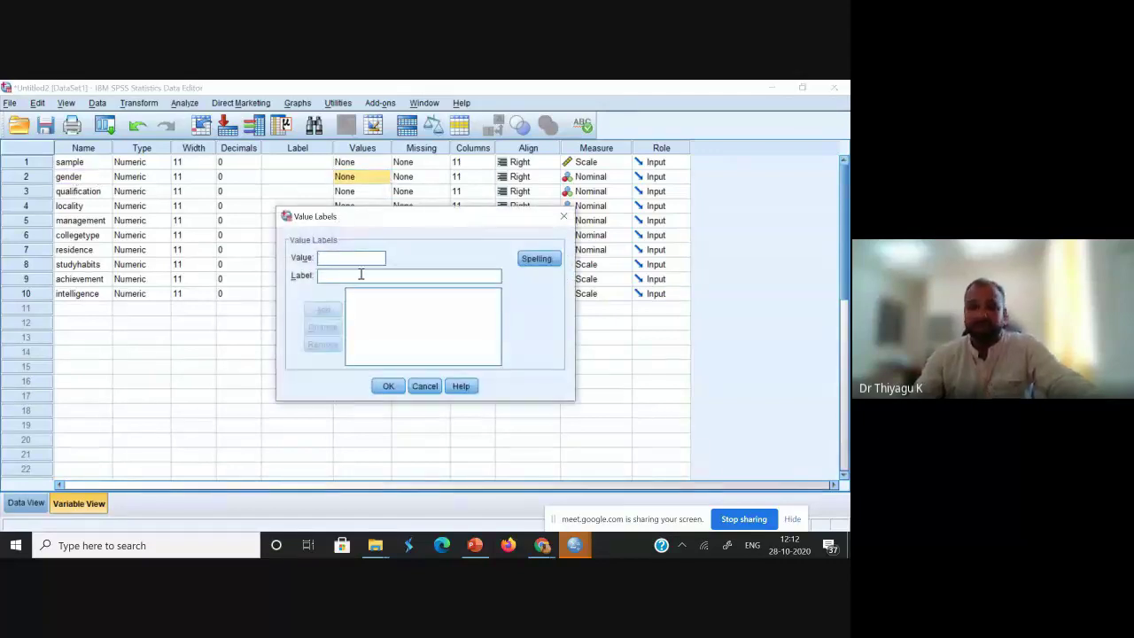
Add gender value labels 1 = male and 2 = female.
type("1")
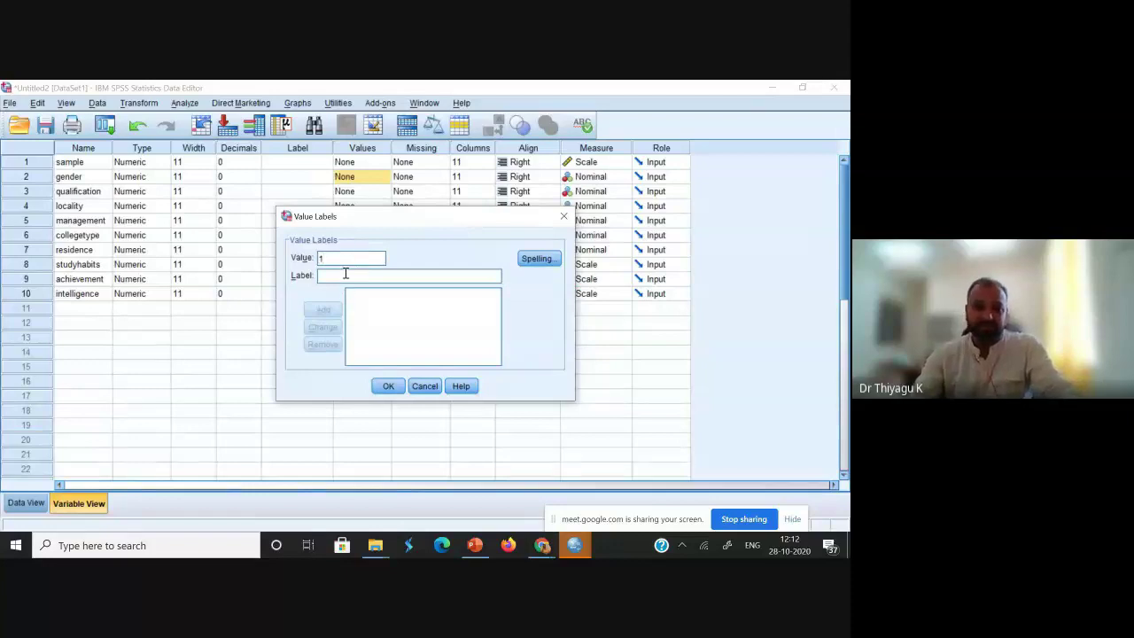
left_click(346, 274)
type("male")
left_click(322, 309)
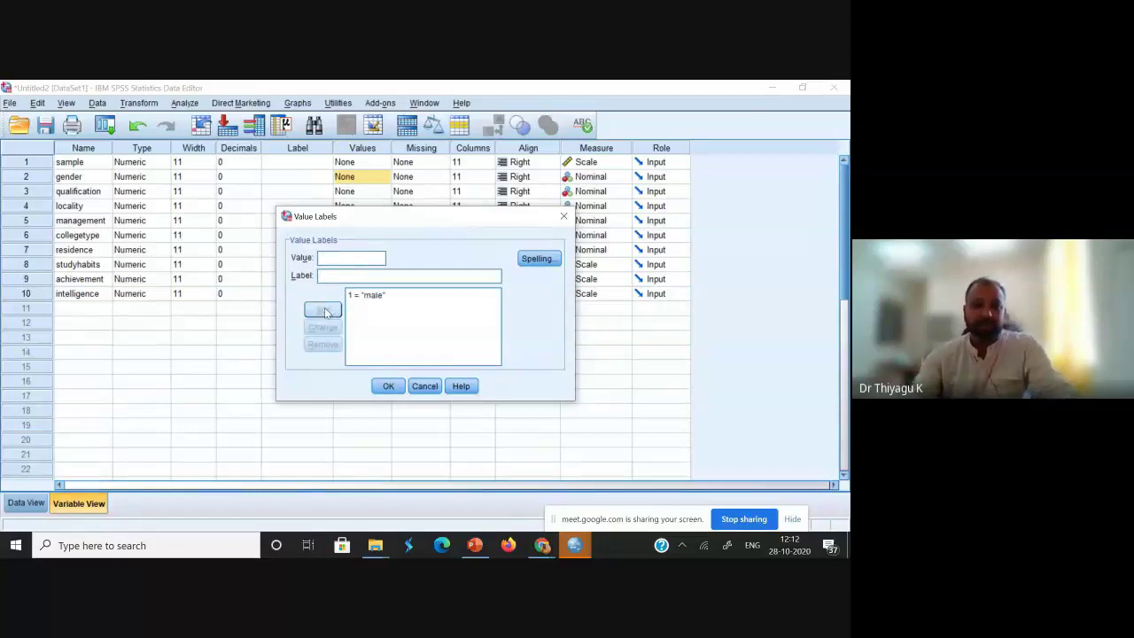
type("fe")
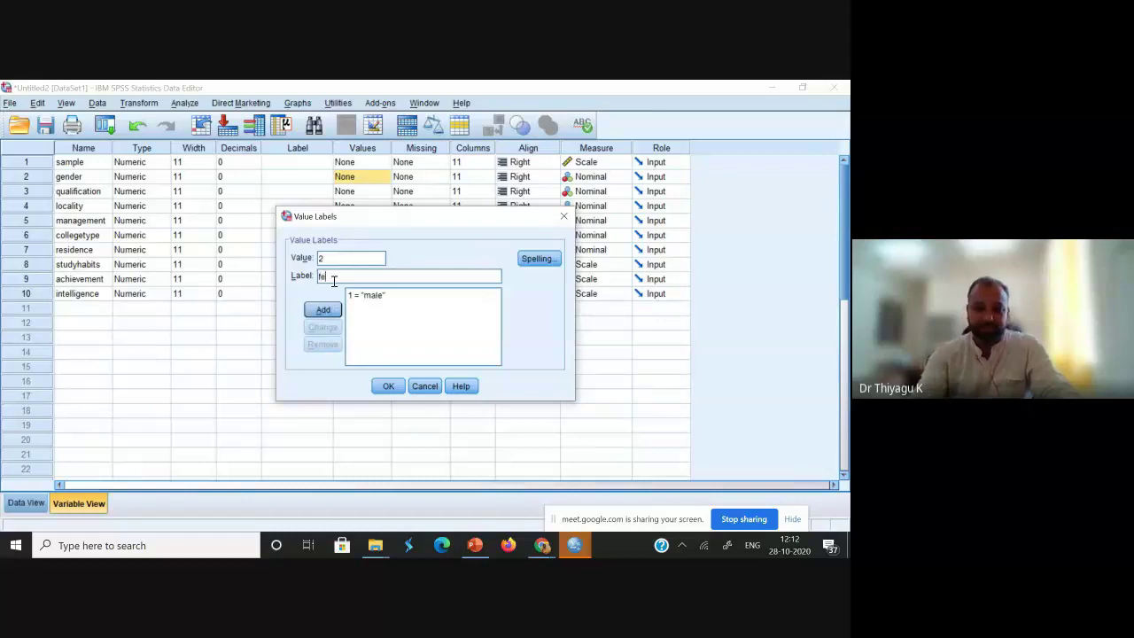
type("male")
left_click(322, 309)
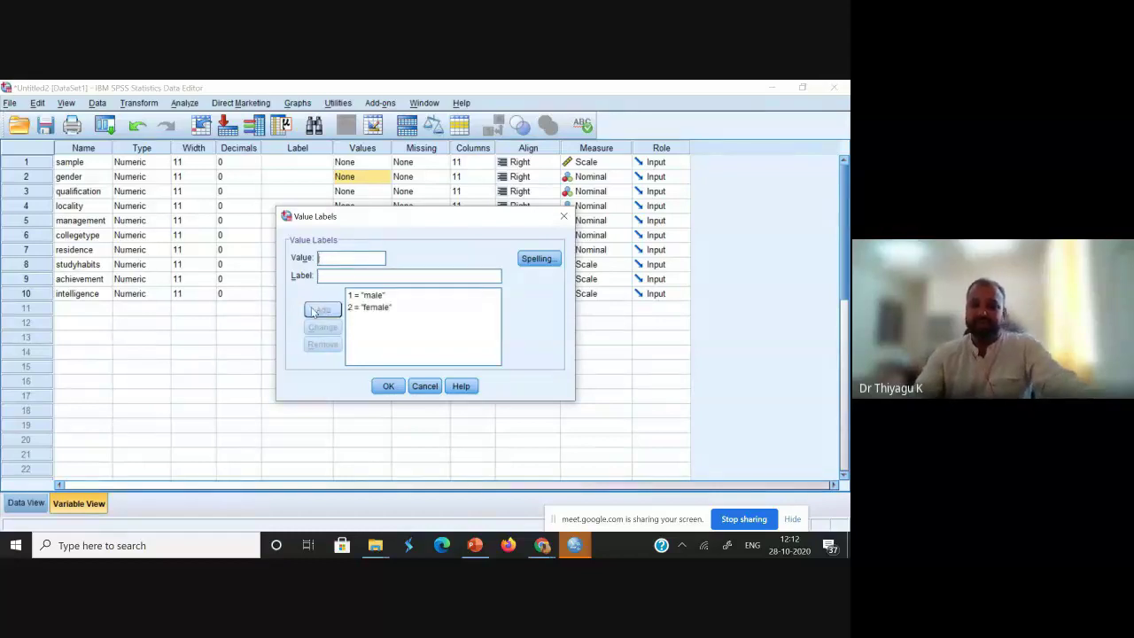
left_click(388, 386)
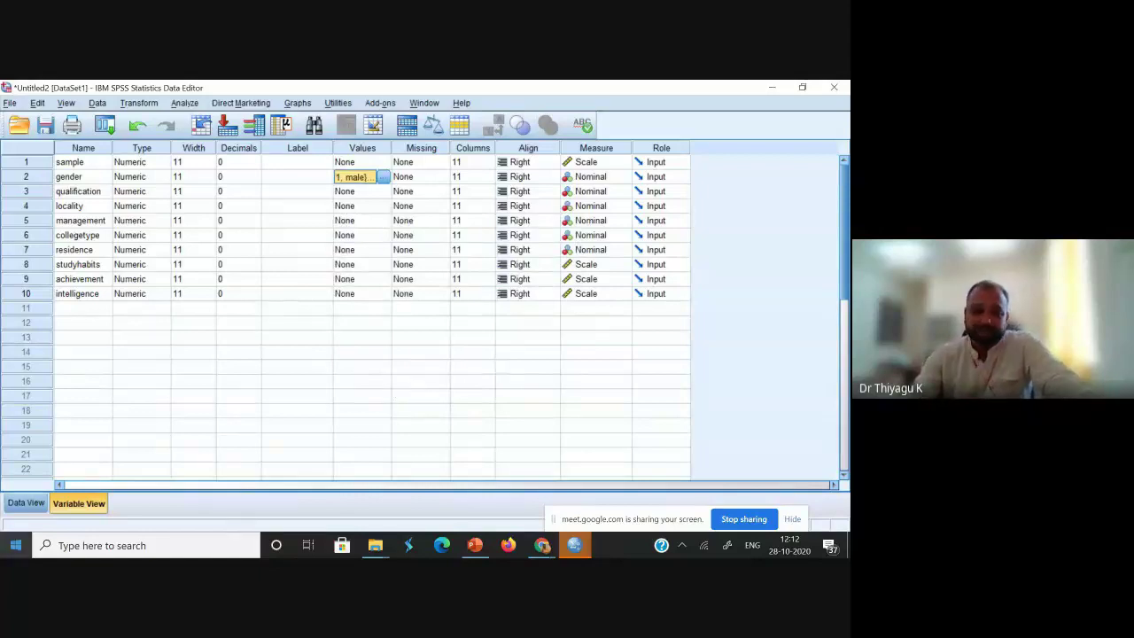
Display value labels in Data View so gender reads male or female.
left_click(27, 503)
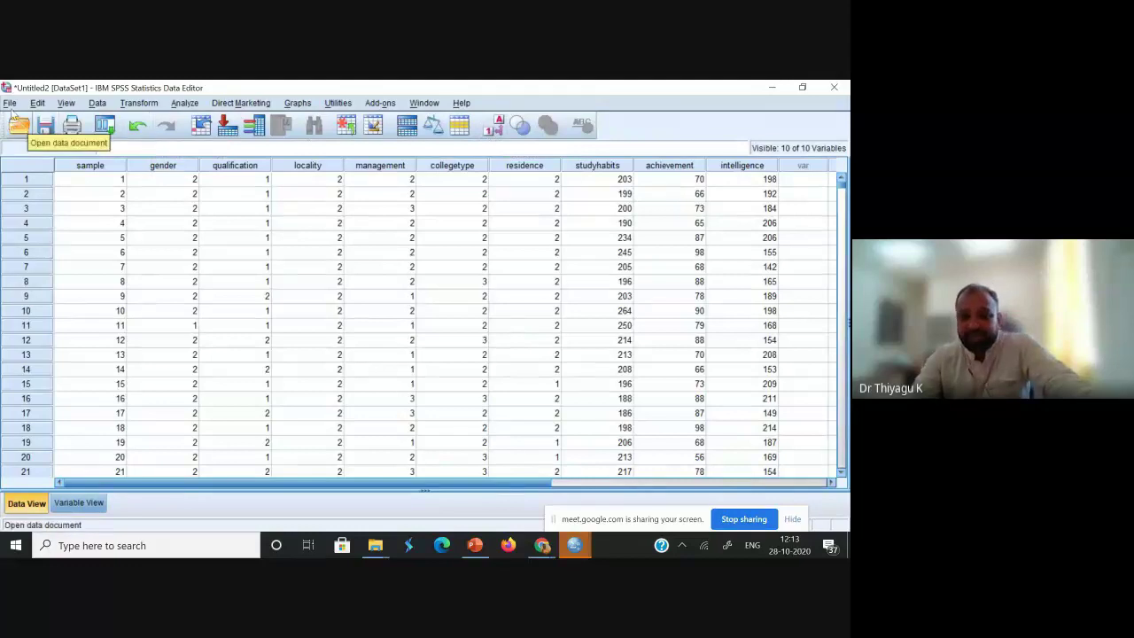
left_click(500, 128)
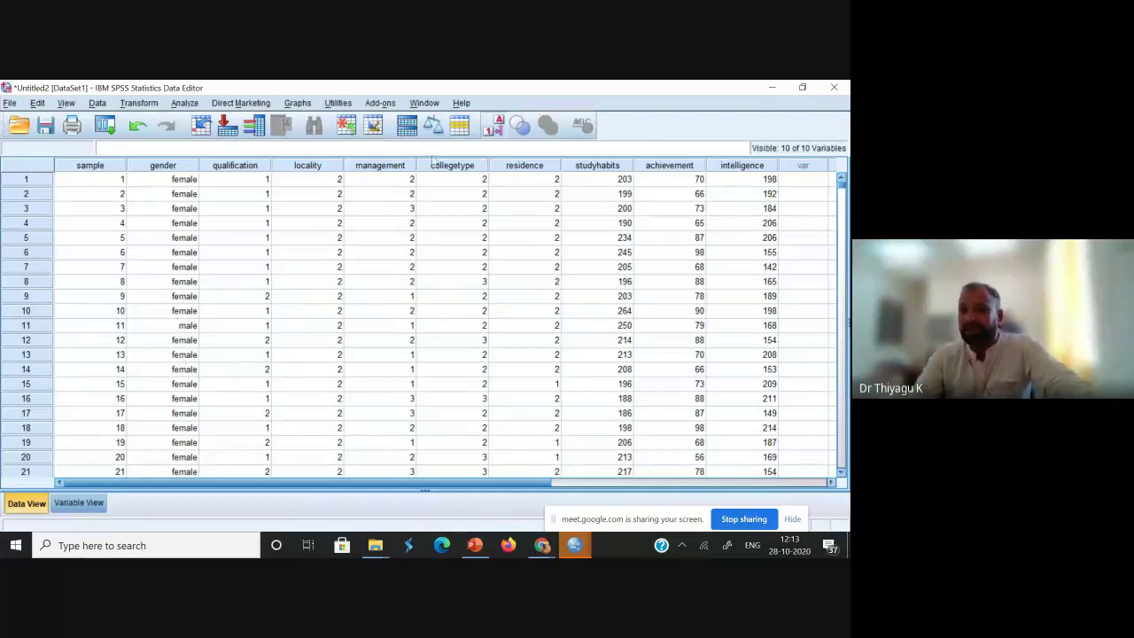
left_click(500, 129)
left_click(500, 130)
left_click_drag(839, 183, 841, 153)
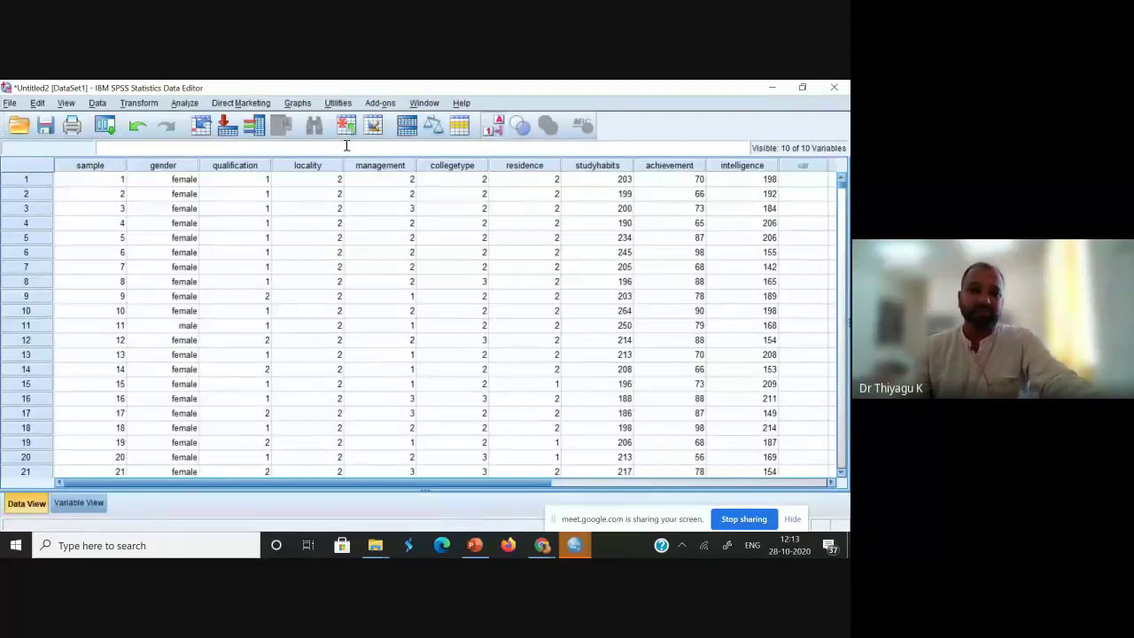
left_click(82, 503)
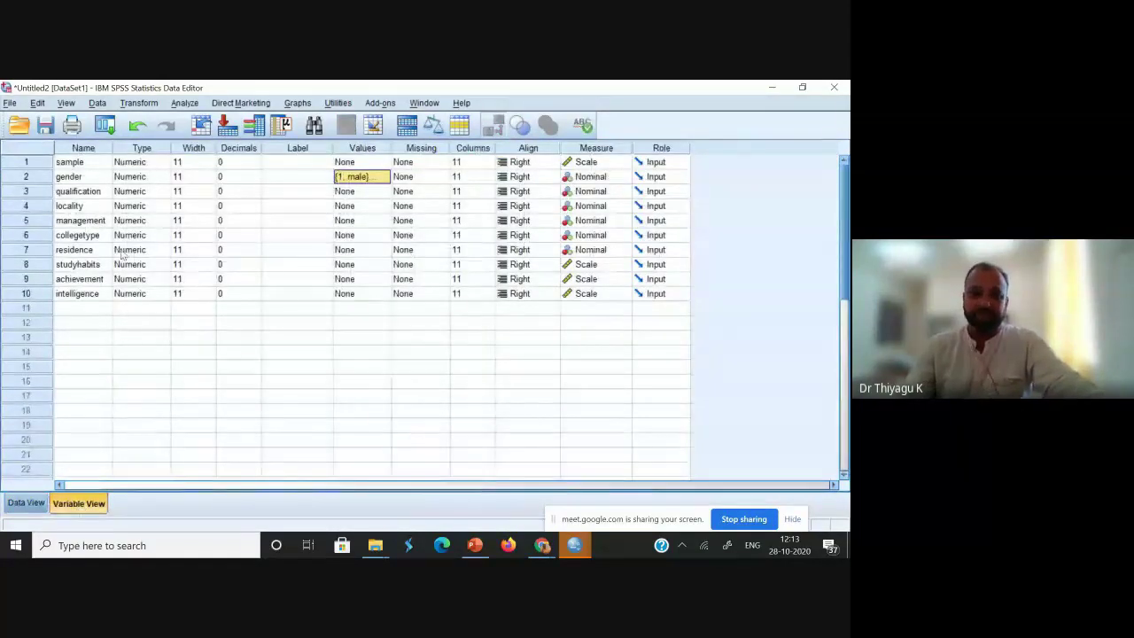
left_click(379, 195)
left_click(380, 191)
type("1")
left_click(328, 275)
type("ug")
left_click(322, 309)
type("2")
left_click(340, 275)
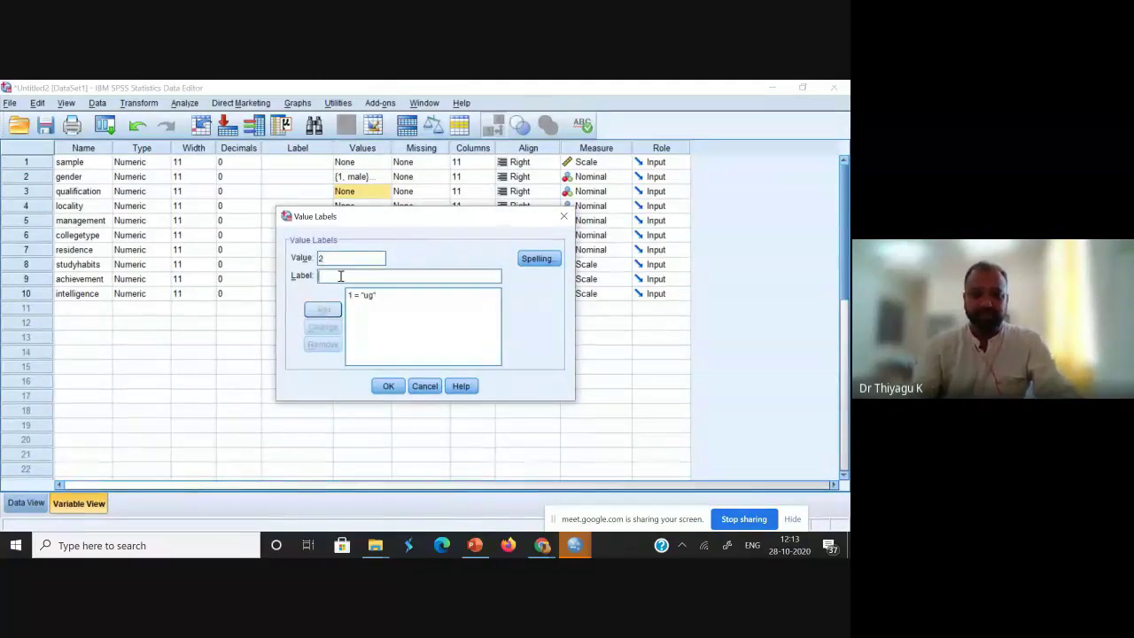
type("pg")
left_click(322, 309)
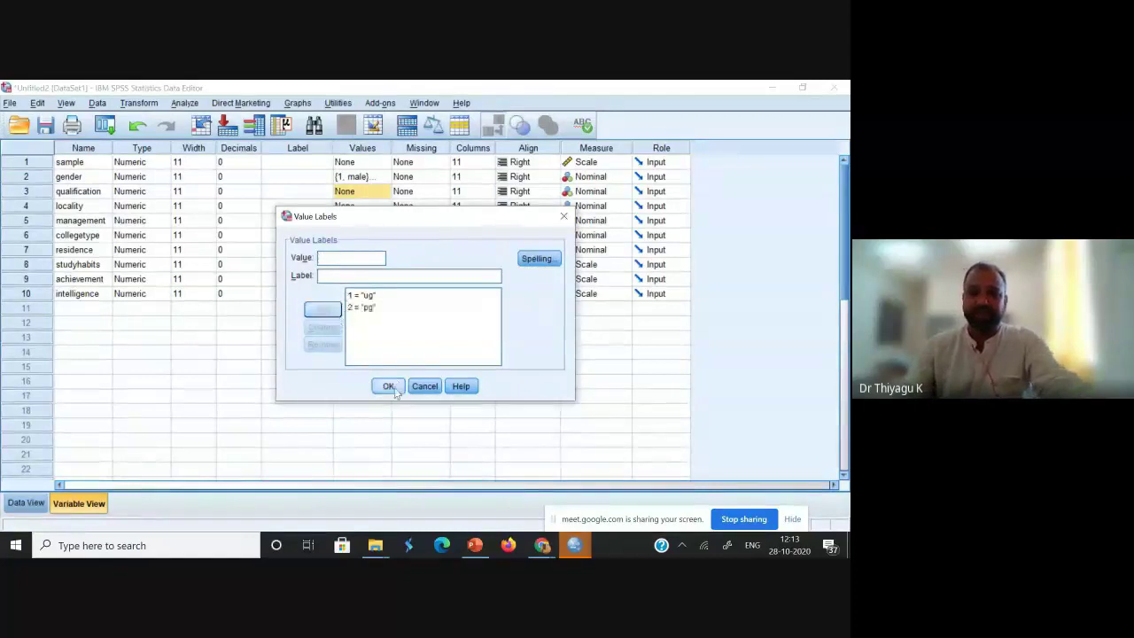
left_click(387, 386)
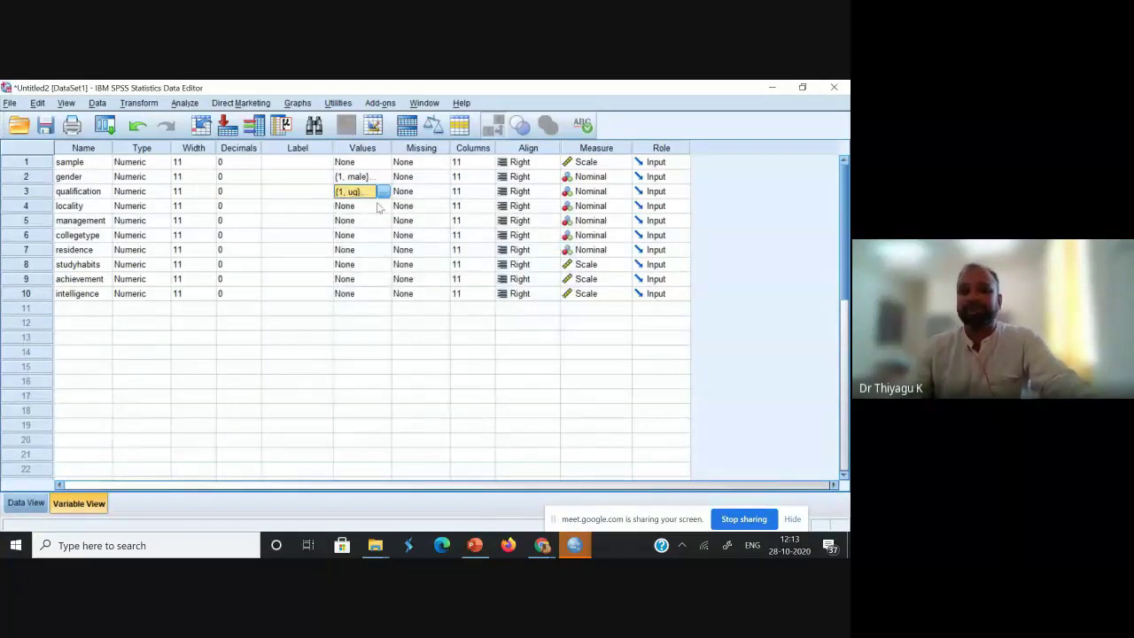
left_click(26, 502)
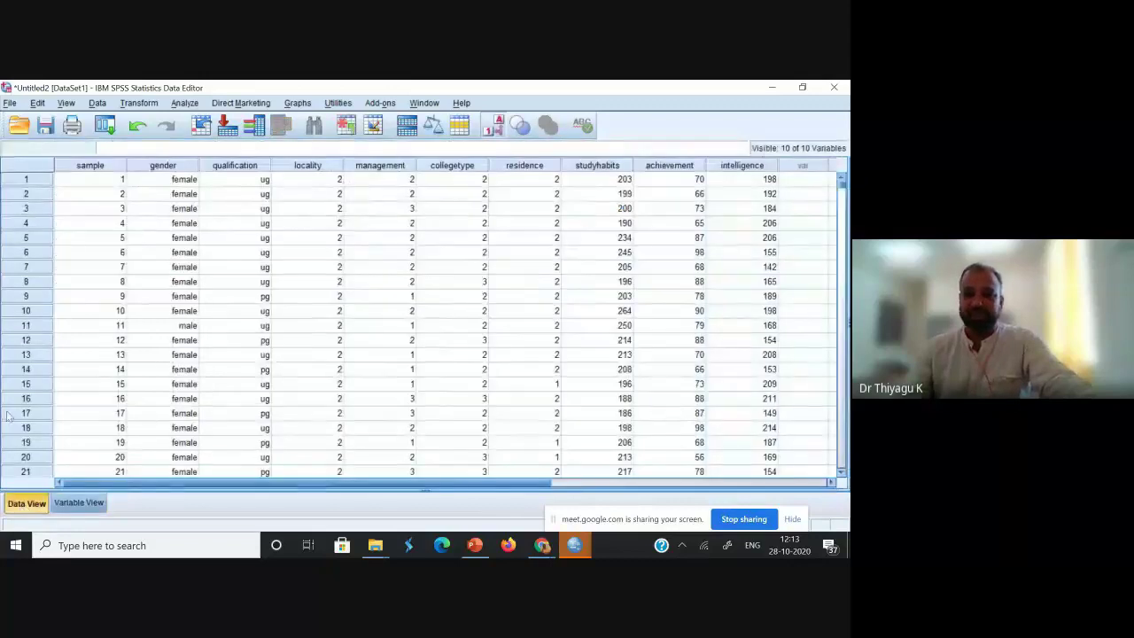
left_click(496, 131)
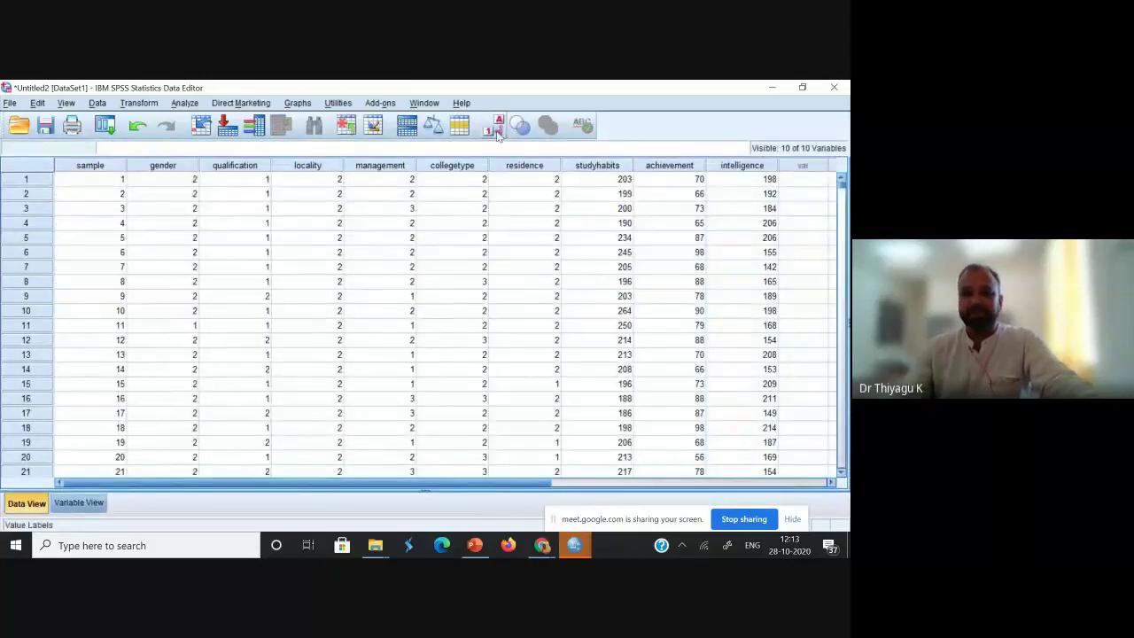
left_click(497, 131)
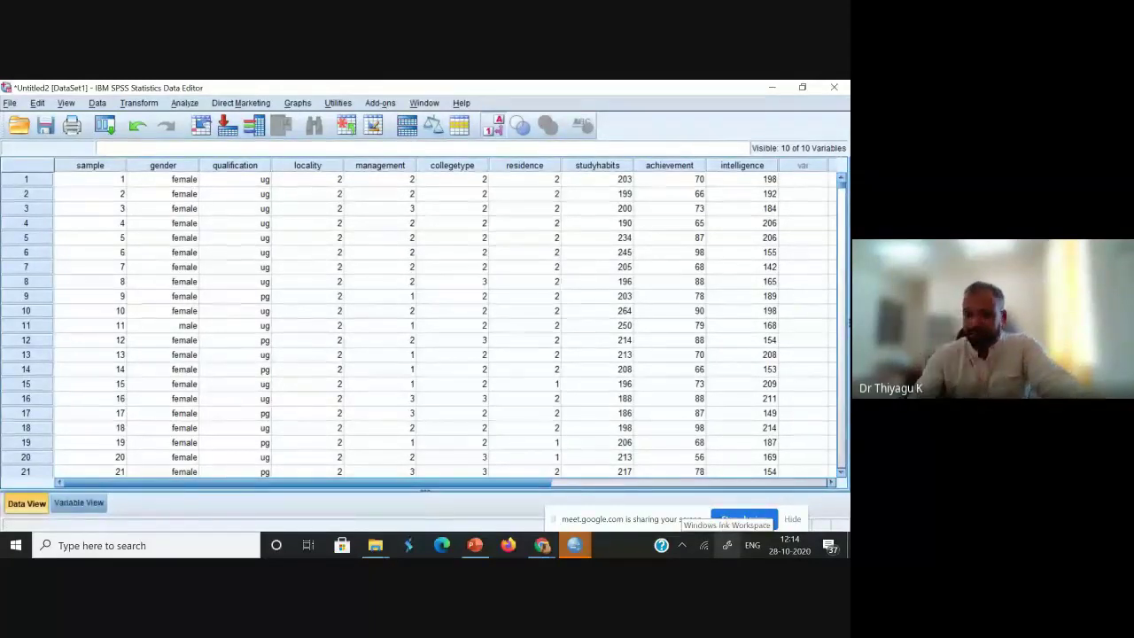
left_click(78, 503)
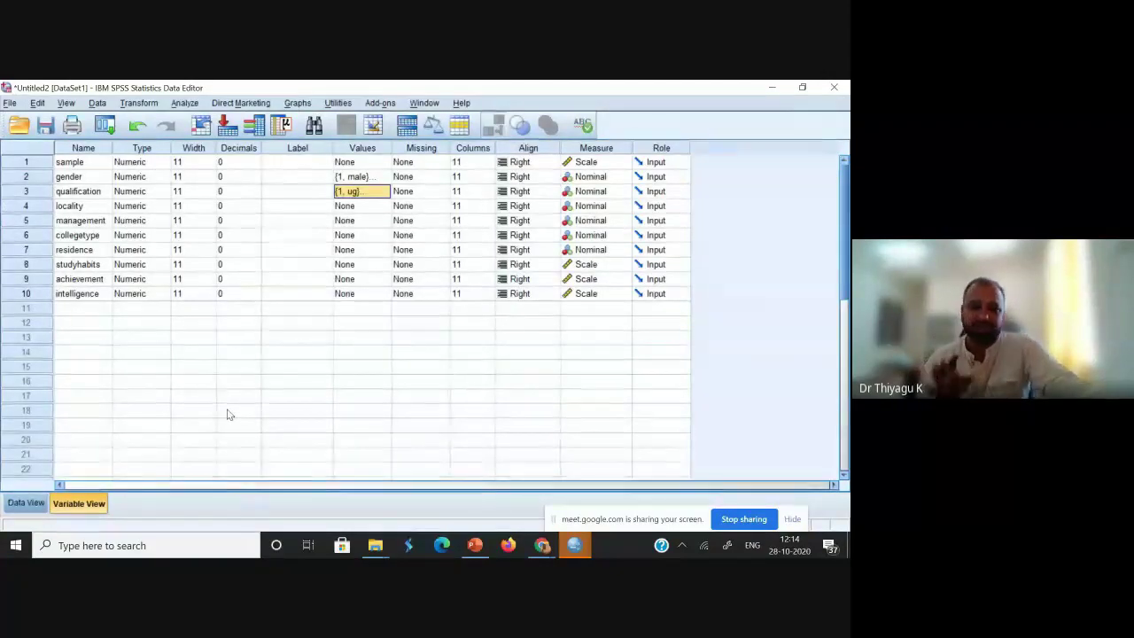
Select the Name cells of all ten variables, sample through intelligence, in Variable View.
left_click(27, 503)
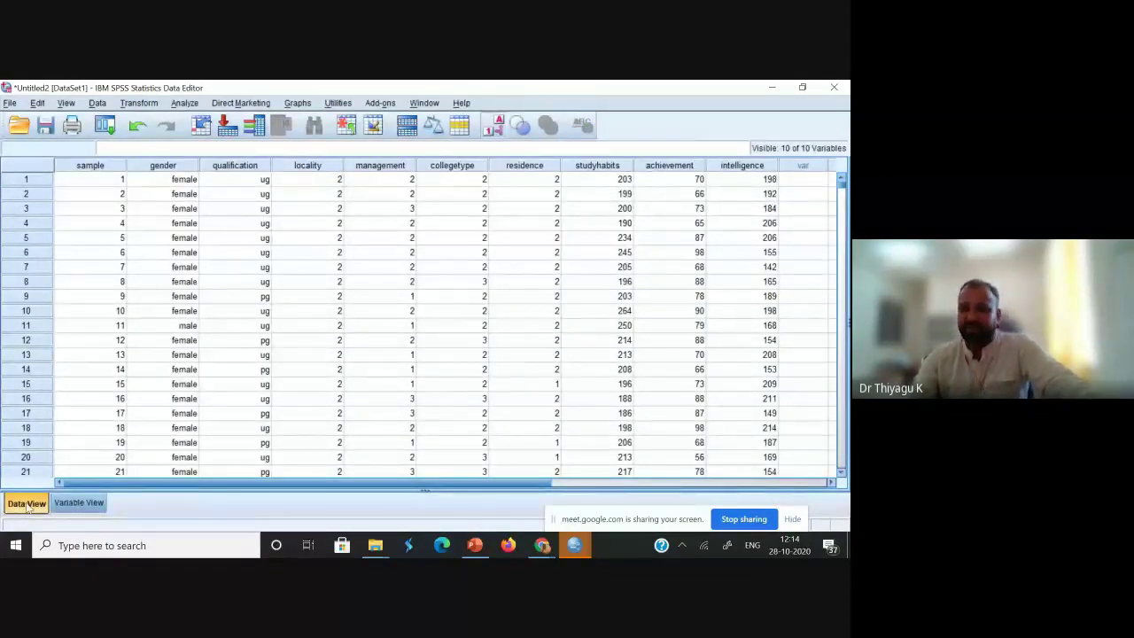
left_click(79, 503)
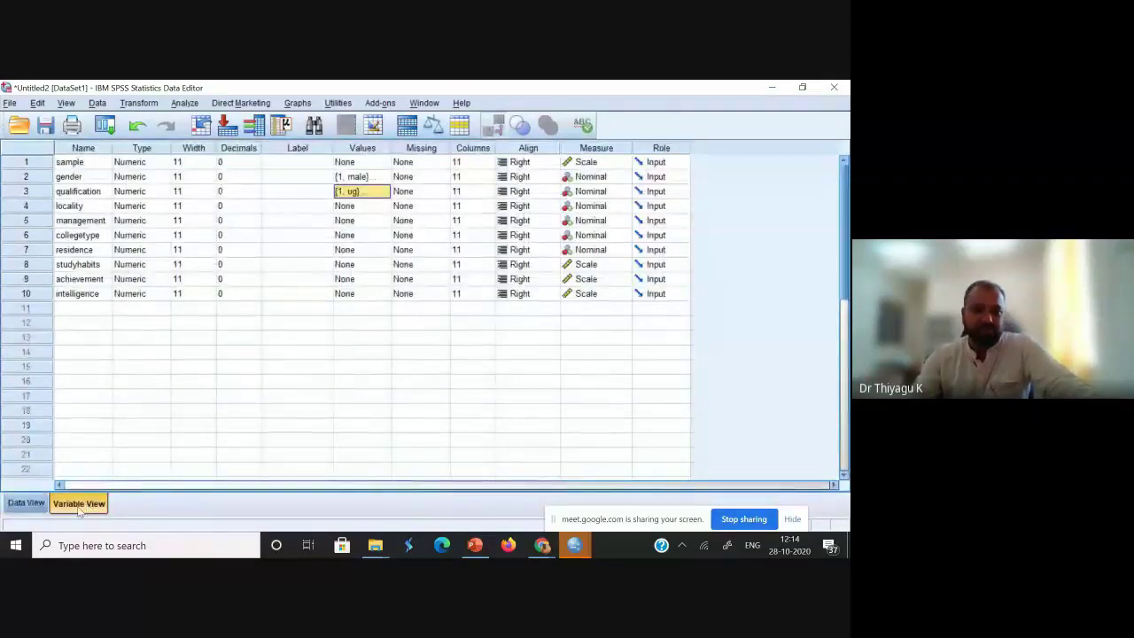
left_click_drag(78, 163, 75, 301)
key("ctrl+c")
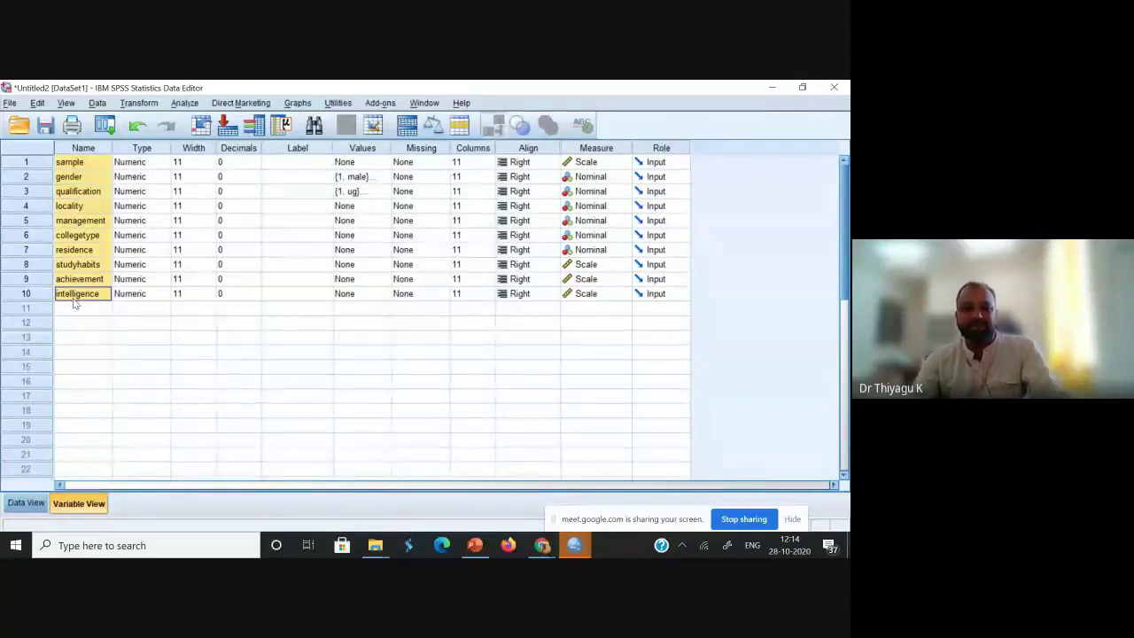
Paste the ten variable names into their Label cells, then return to Data View.
left_click_drag(292, 162, 287, 298)
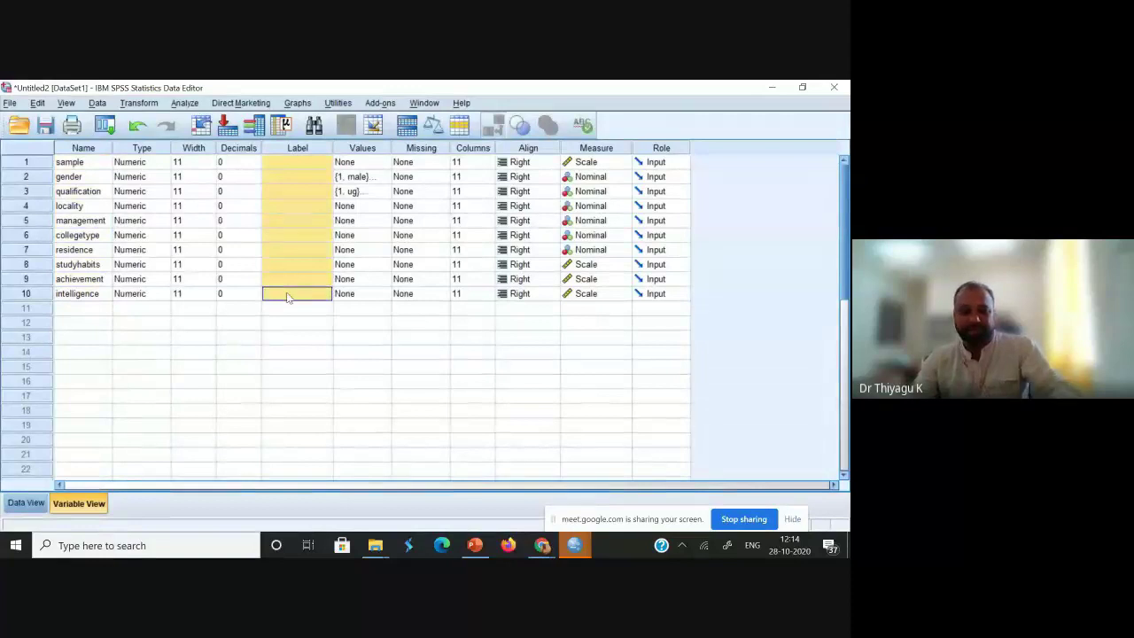
key("ctrl+v")
left_click(76, 165)
left_click_drag(78, 171, 84, 297)
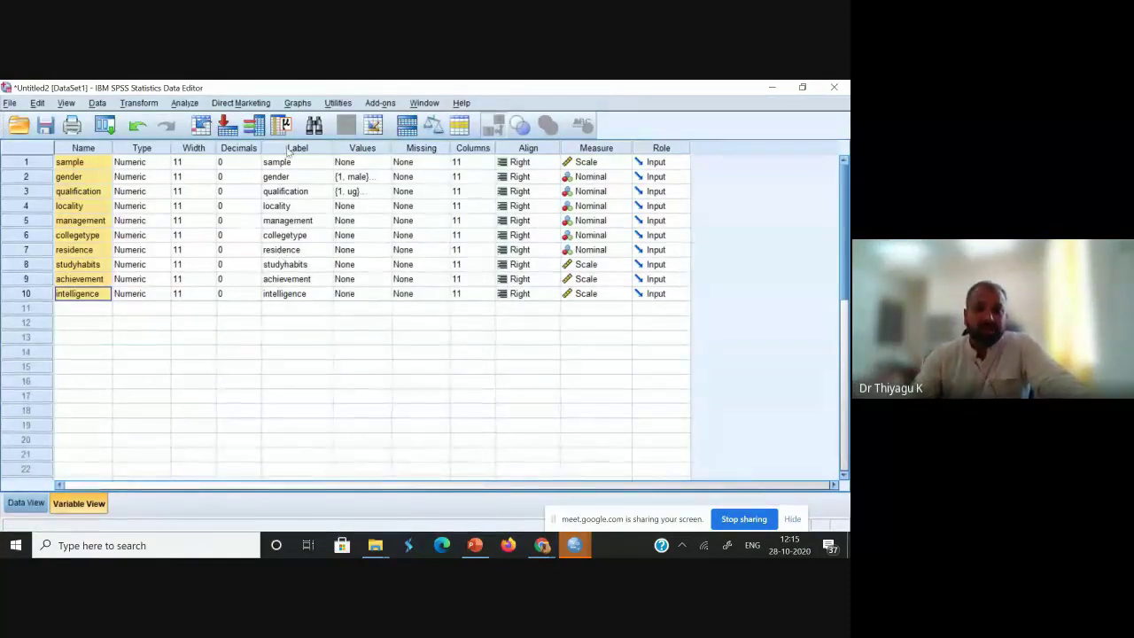
left_click(25, 503)
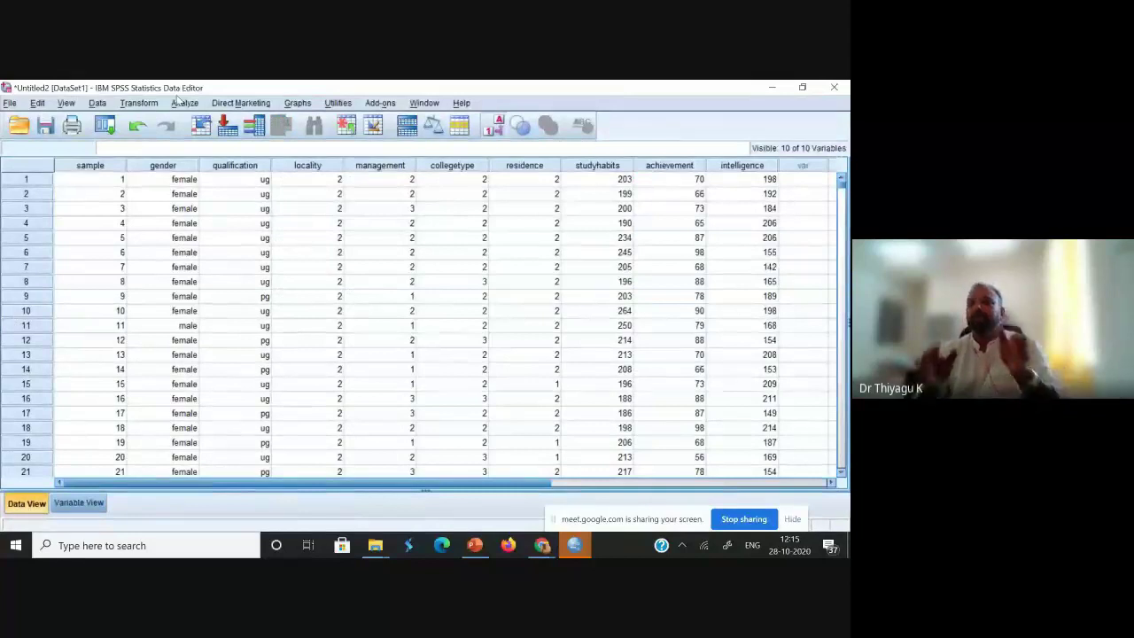
Open the Analyze menu's Descriptive Statistics submenu.
left_click(181, 103)
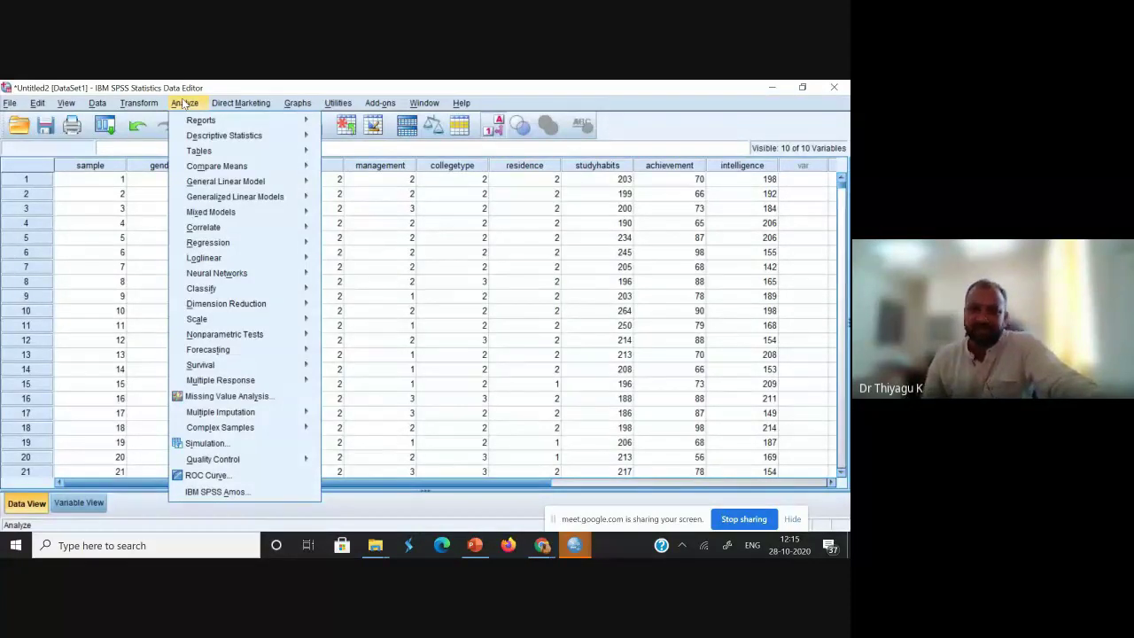
left_click(191, 104)
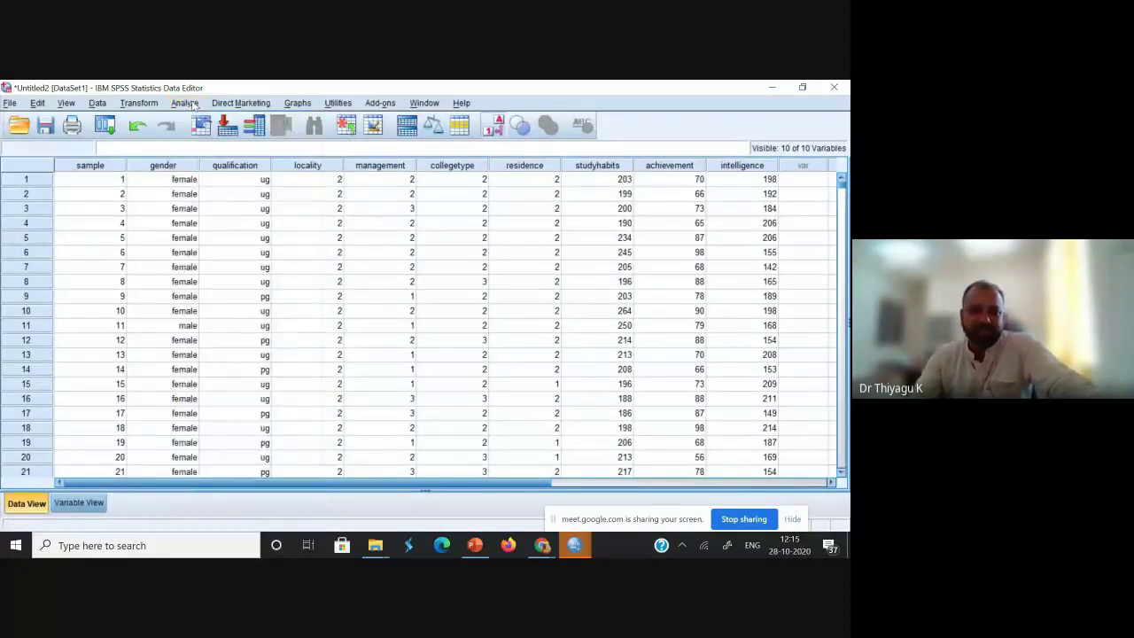
left_click(191, 104)
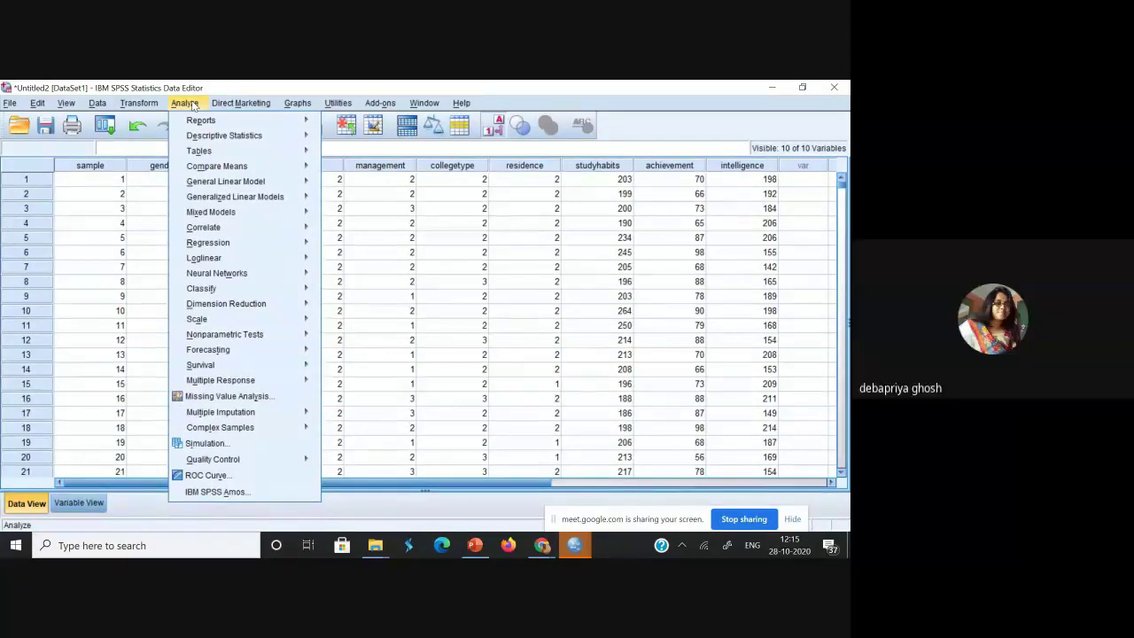
mouse_move(194, 134)
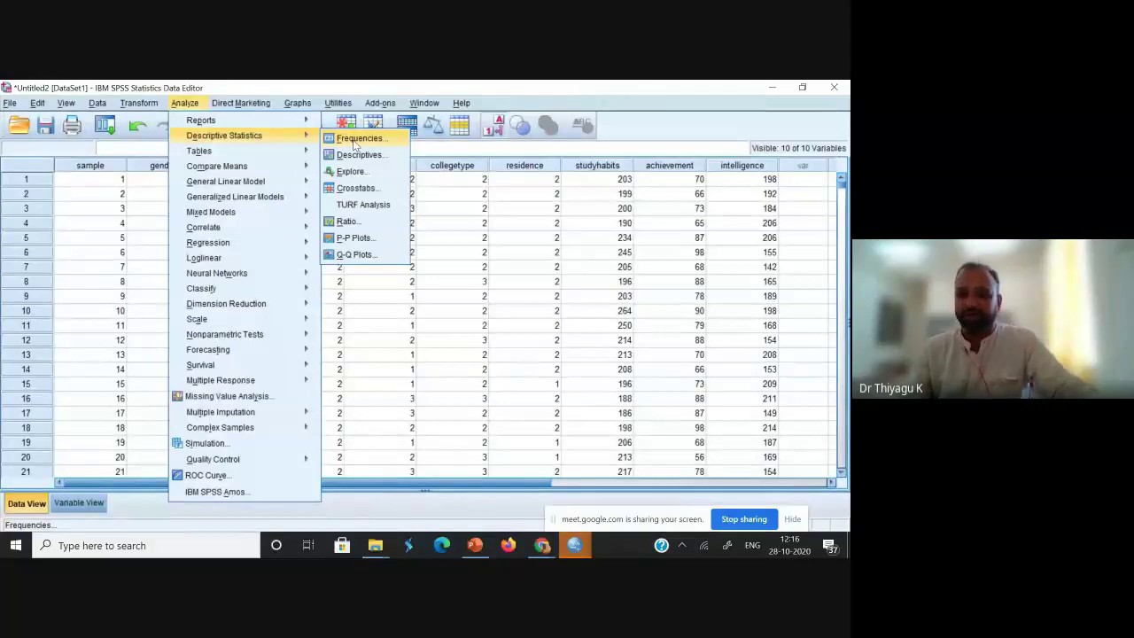
Start a Frequencies analysis with gender through achievement as its variables.
left_click(356, 141)
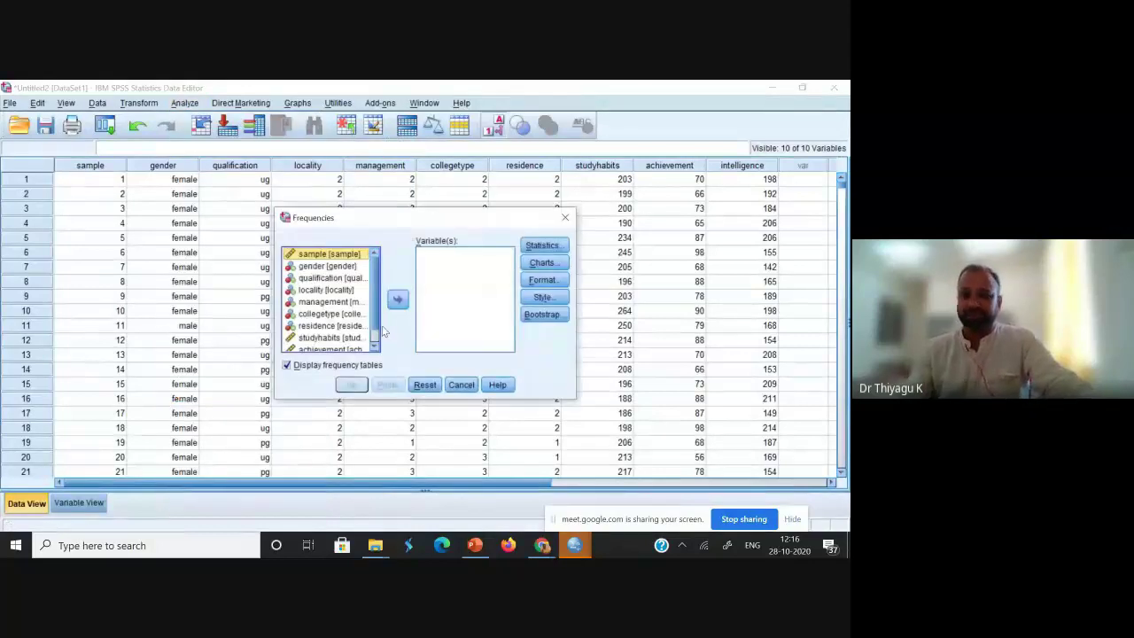
scroll(375, 312, "down", 1)
scroll(375, 312, "up", 1)
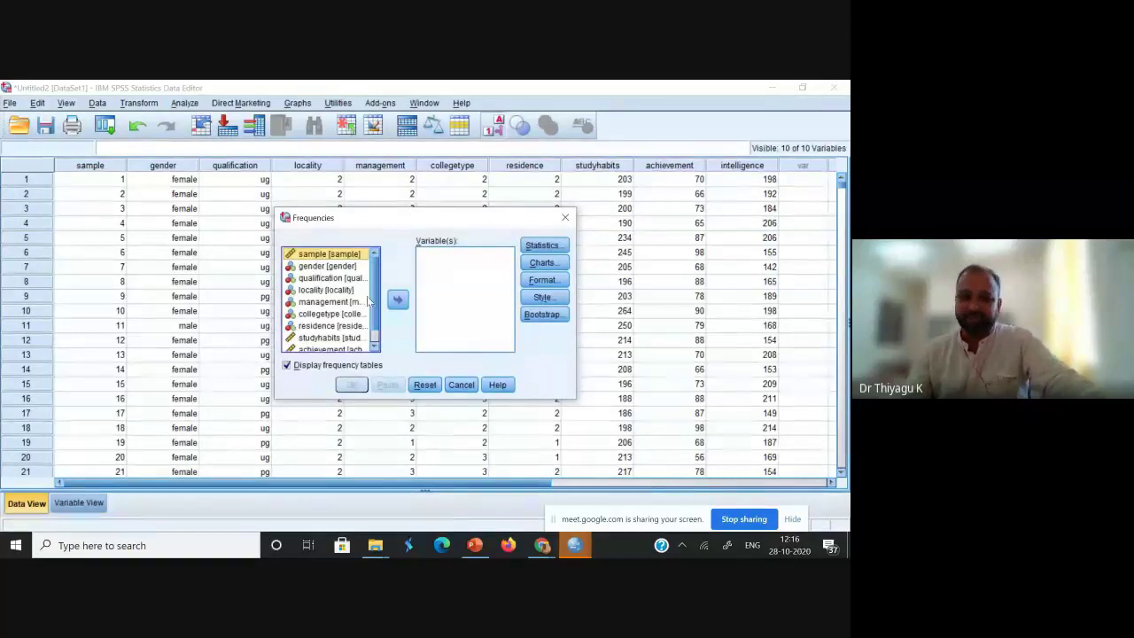
scroll(373, 295, "down", 1)
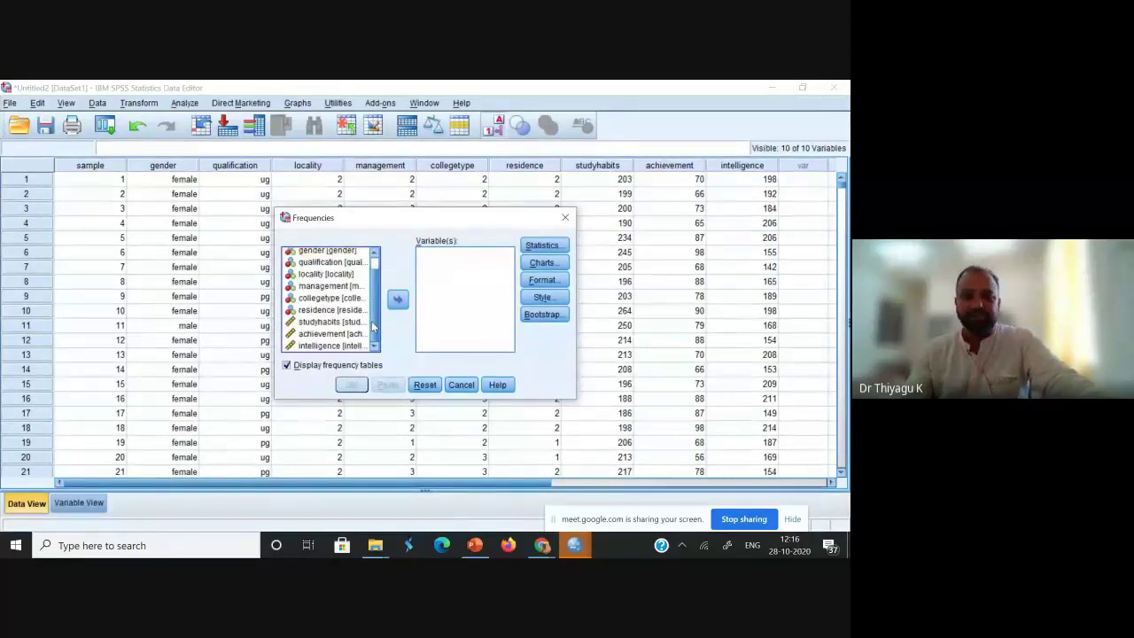
scroll(373, 328, "up", 1)
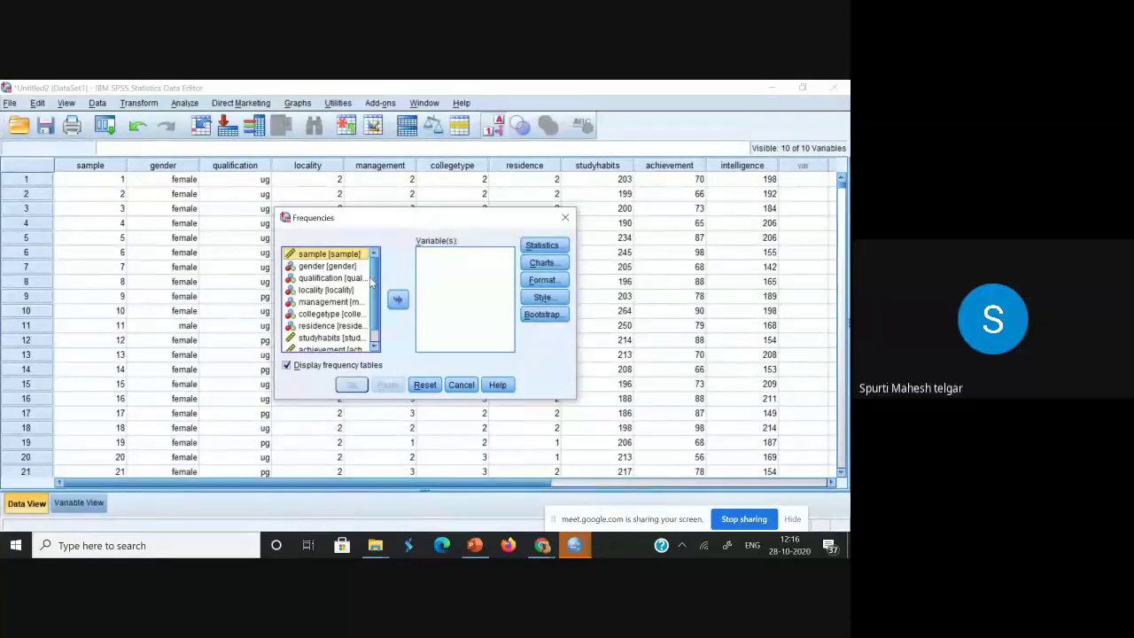
left_click(336, 338)
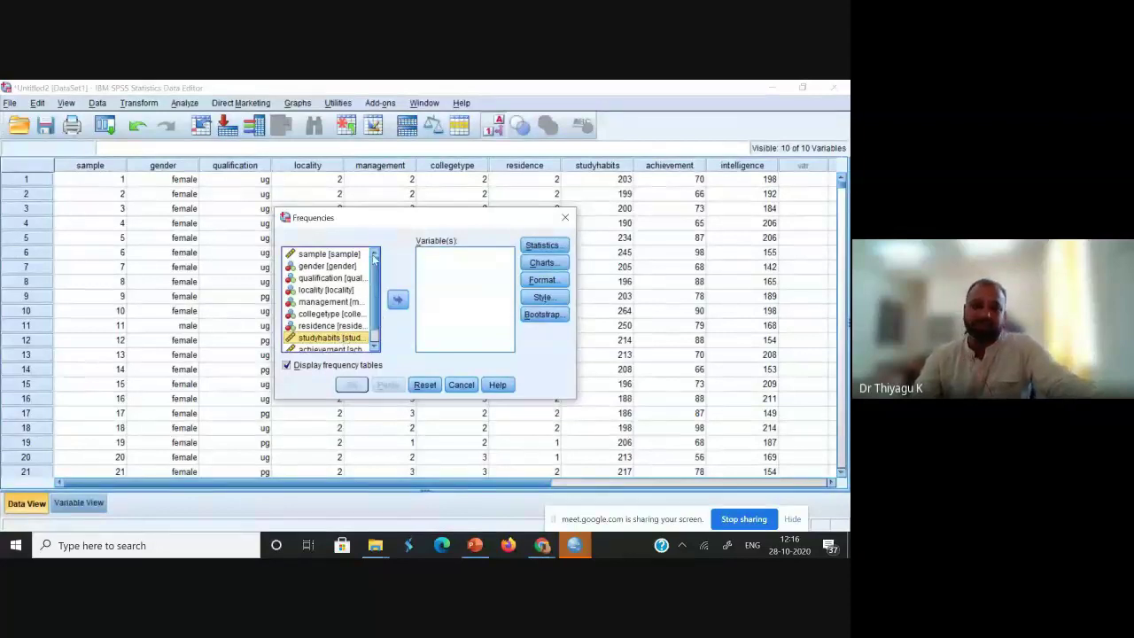
left_click(332, 269)
key("shift+Down")
key("shift+Down")
key("shift+Down")
key("shift+Down")
key("shift+Down")
key("shift+Down")
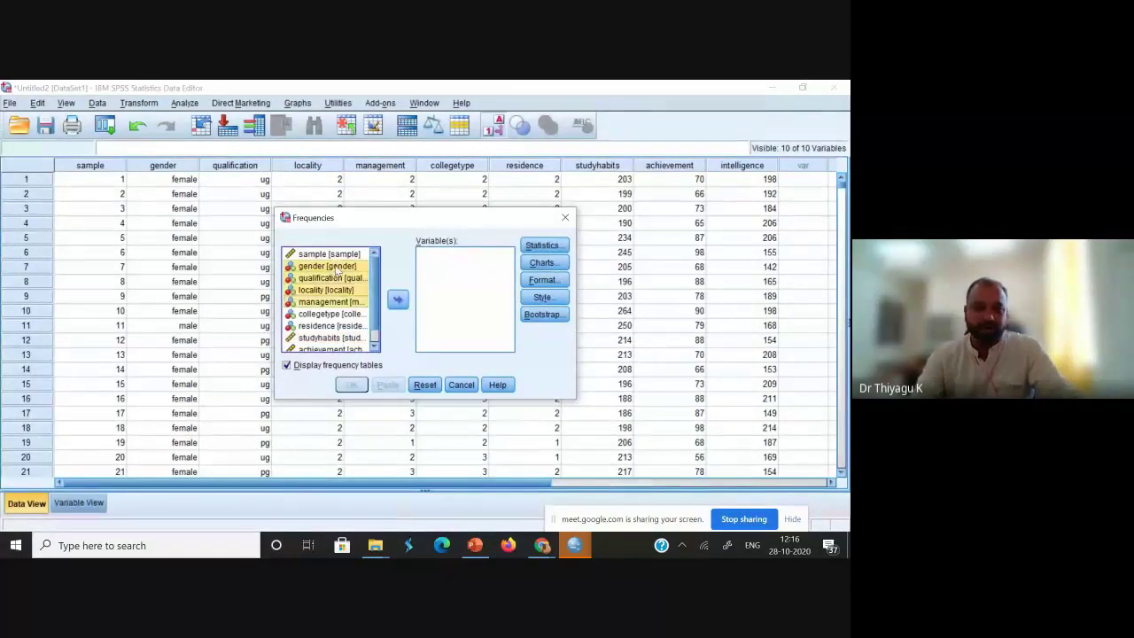
key("shift+Down")
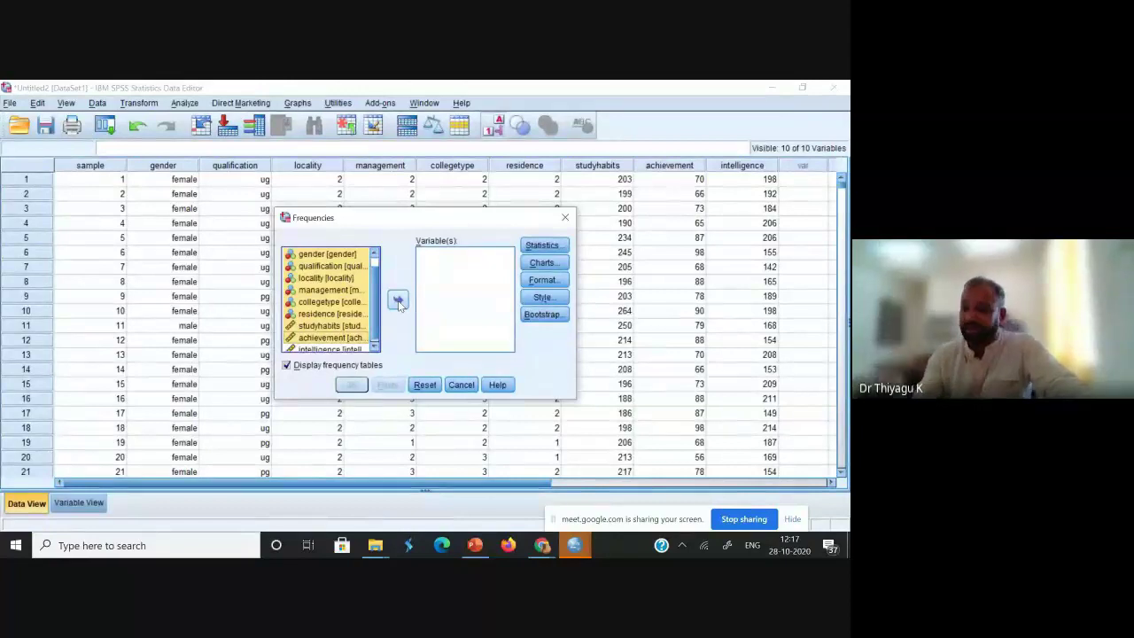
left_click(399, 302)
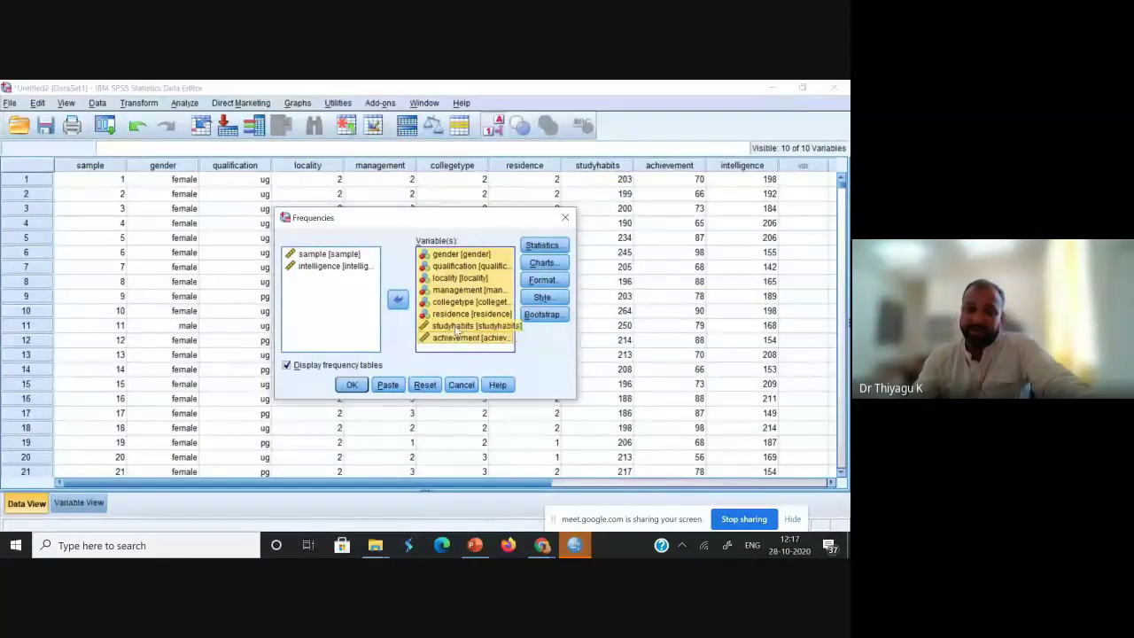
Keep Display frequency tables checked and bring up the Charts options.
left_click(310, 368)
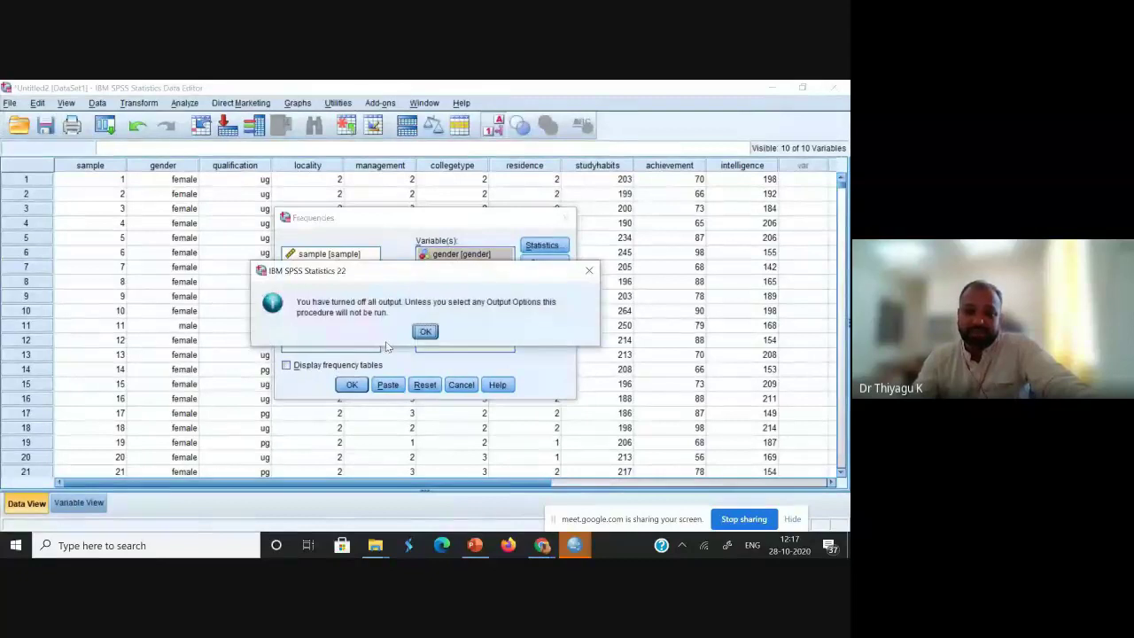
left_click(588, 270)
left_click(315, 370)
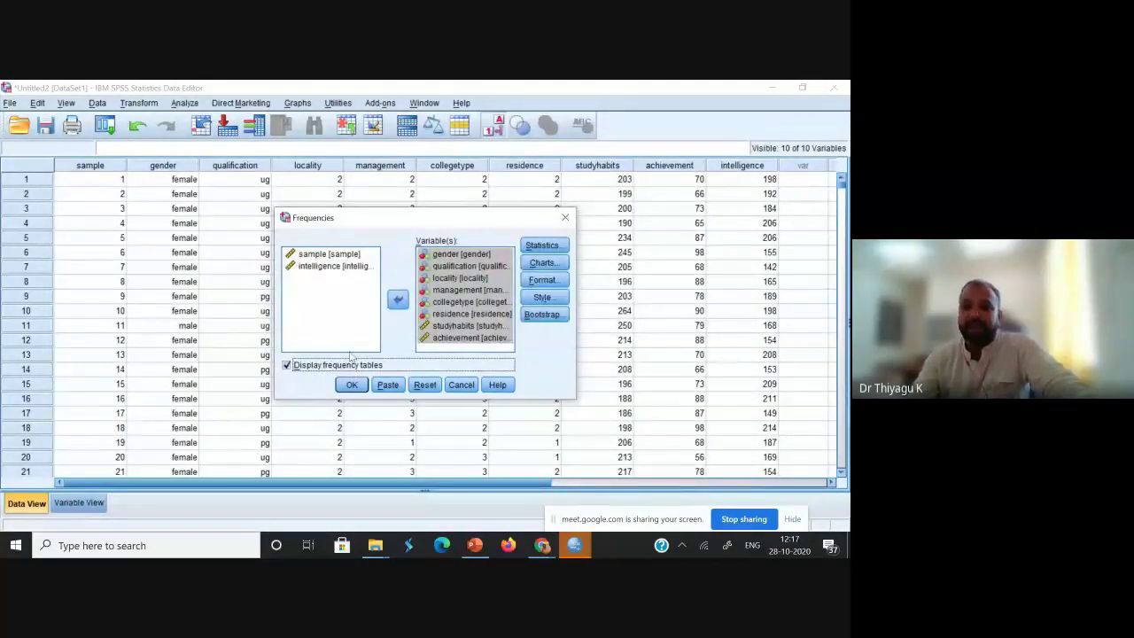
left_click(542, 263)
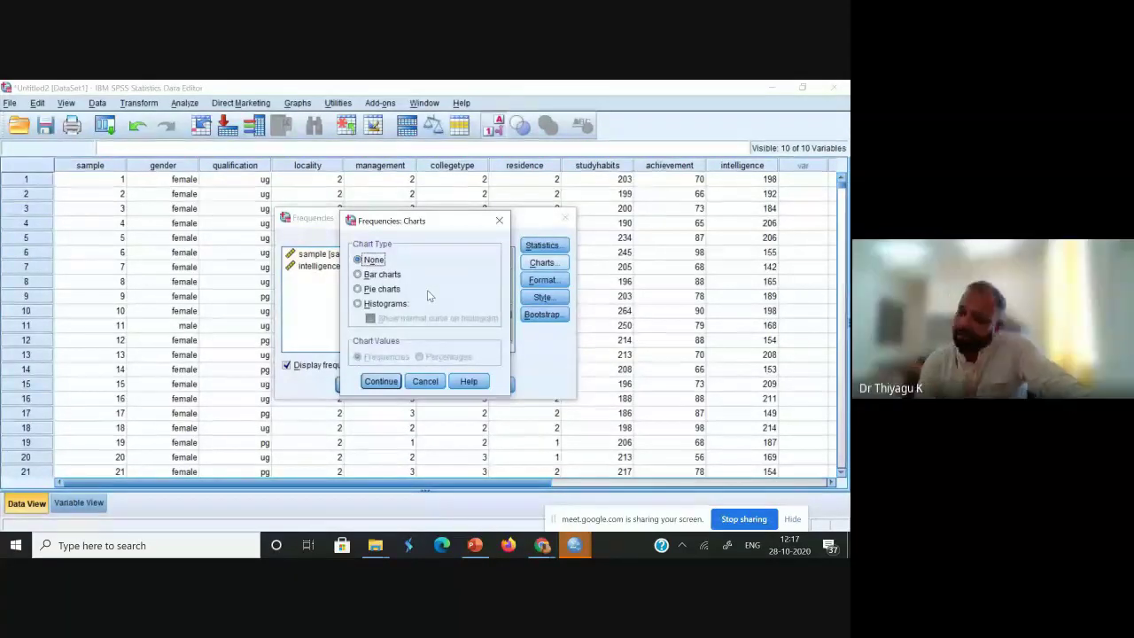
Choose Bar charts in Frequencies: Charts and run the analysis.
left_click(370, 273)
left_click(377, 289)
left_click(383, 275)
left_click(379, 292)
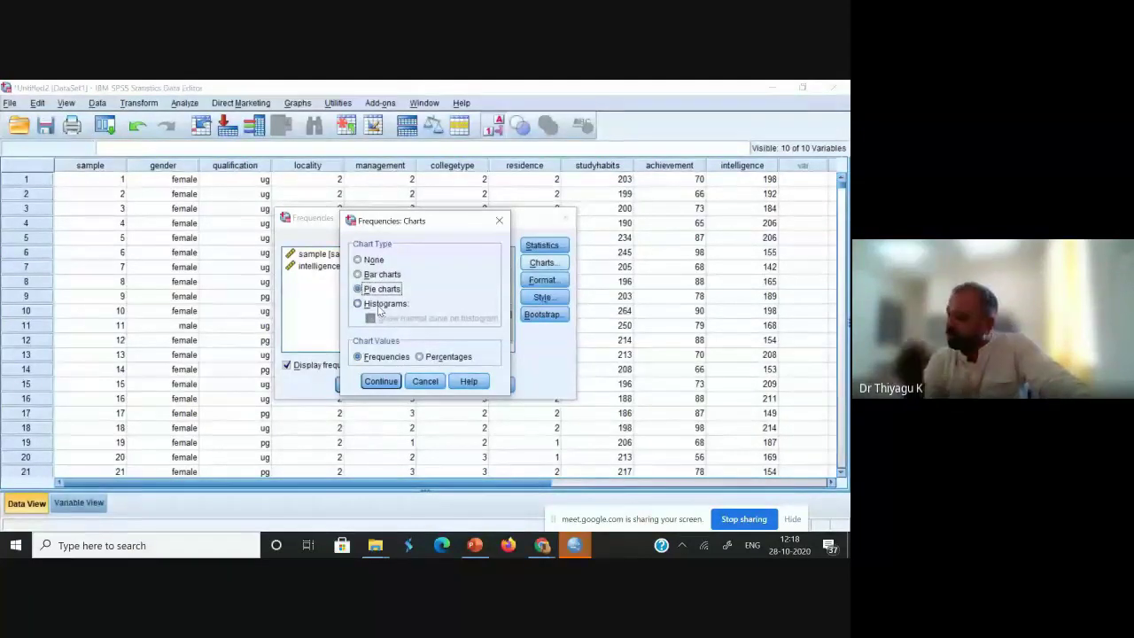
left_click(375, 306)
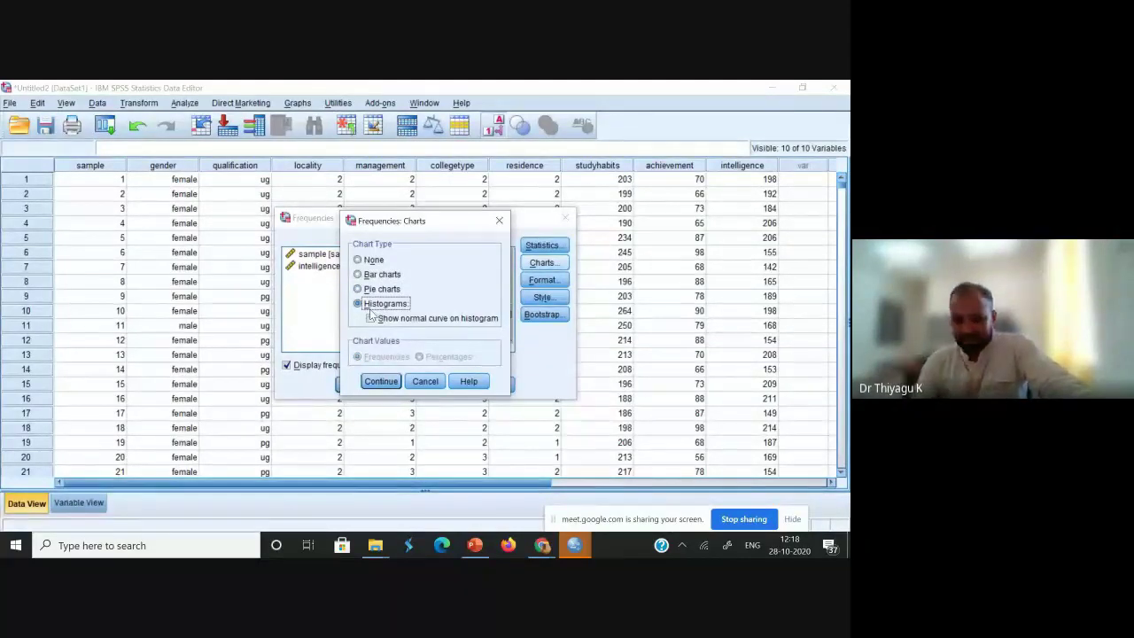
left_click(372, 321)
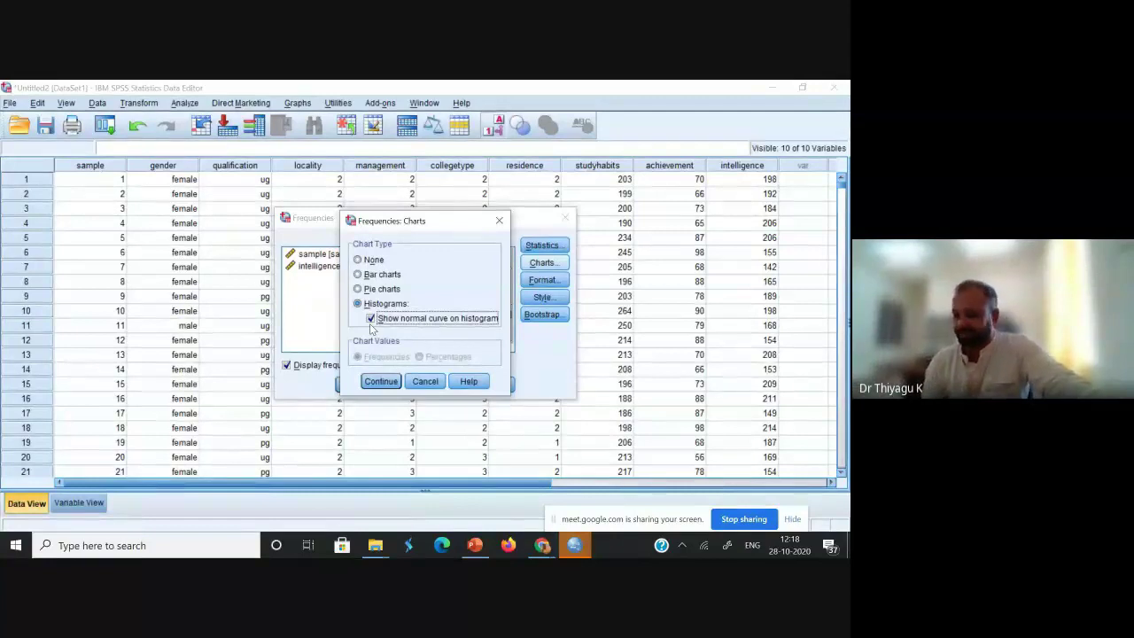
left_click(374, 276)
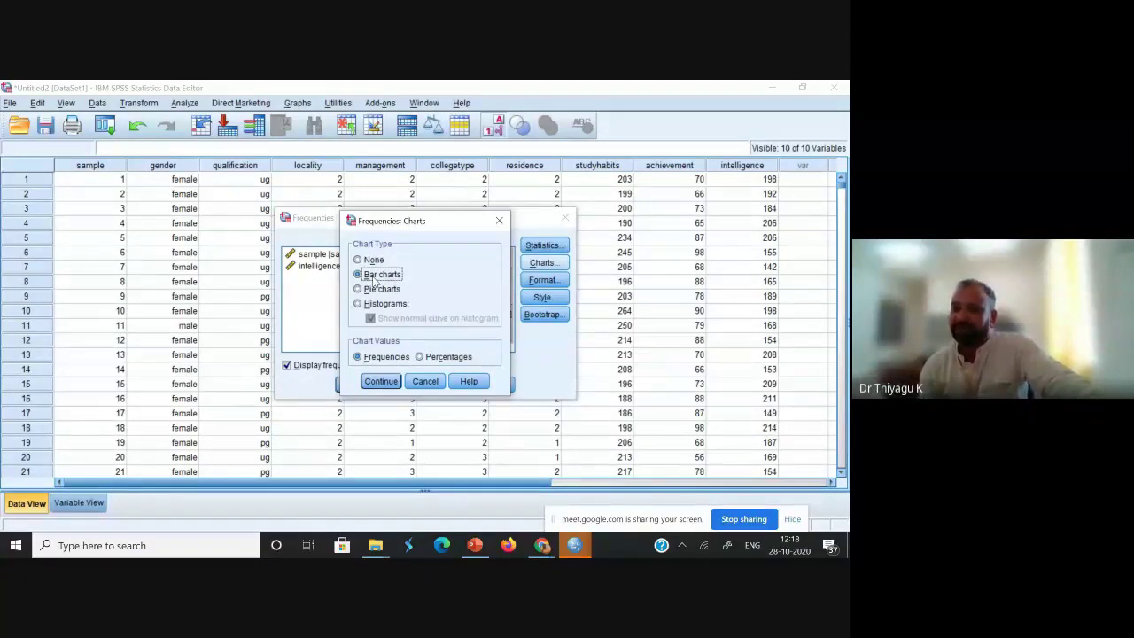
left_click(387, 290)
left_click(392, 277)
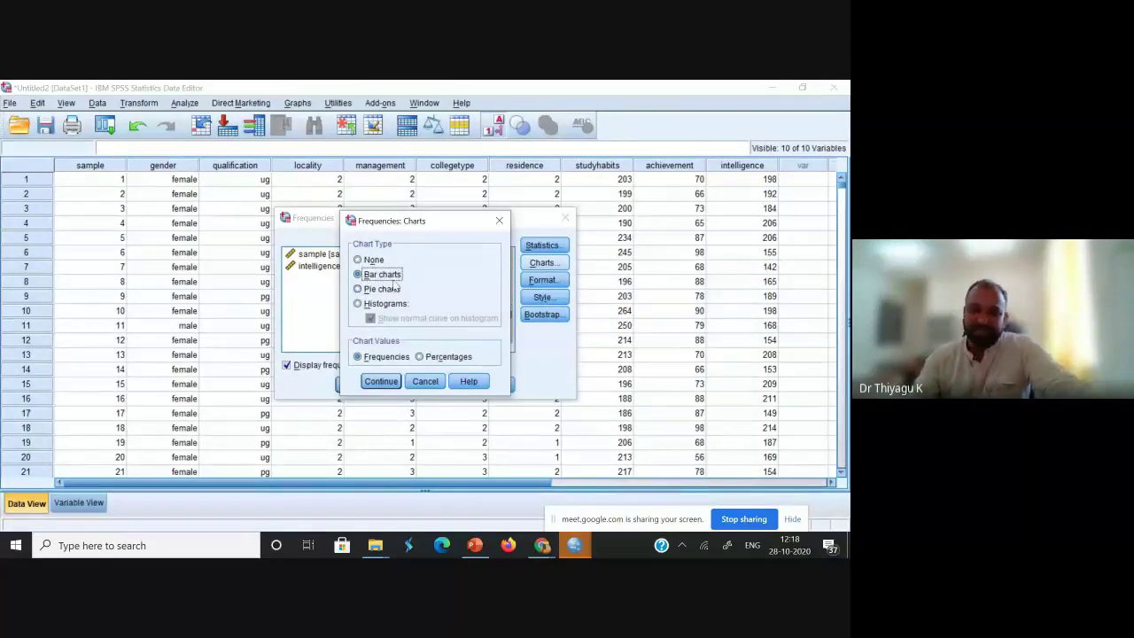
left_click(381, 381)
left_click(351, 383)
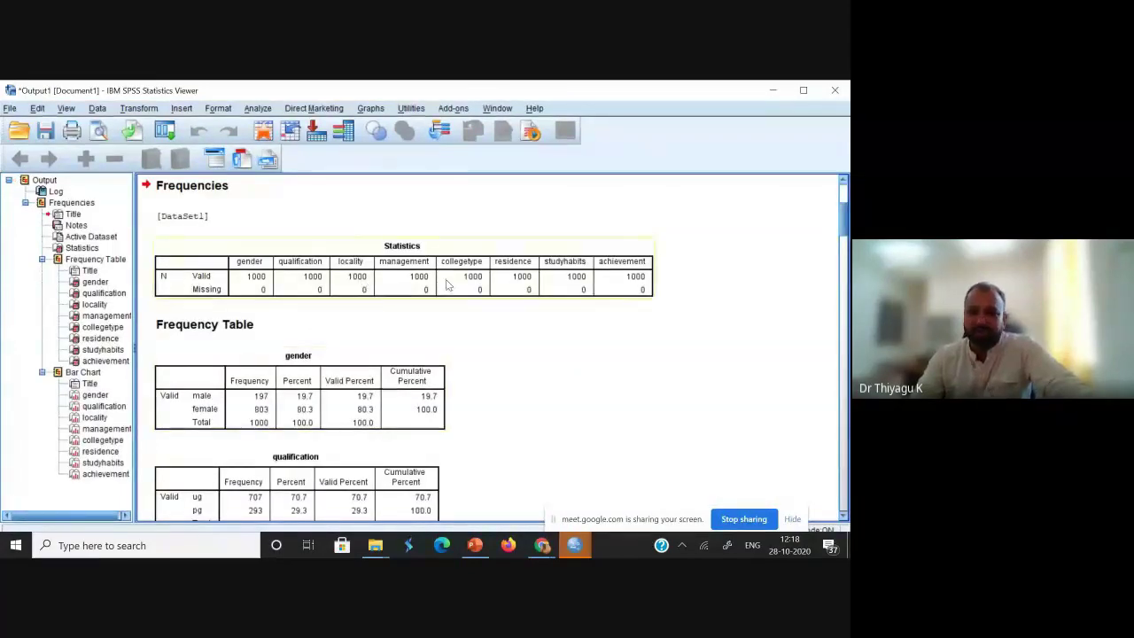
Scroll through the gender, management, collegetype, residence and studyhabits frequency tables.
scroll(846, 230, "down", 2)
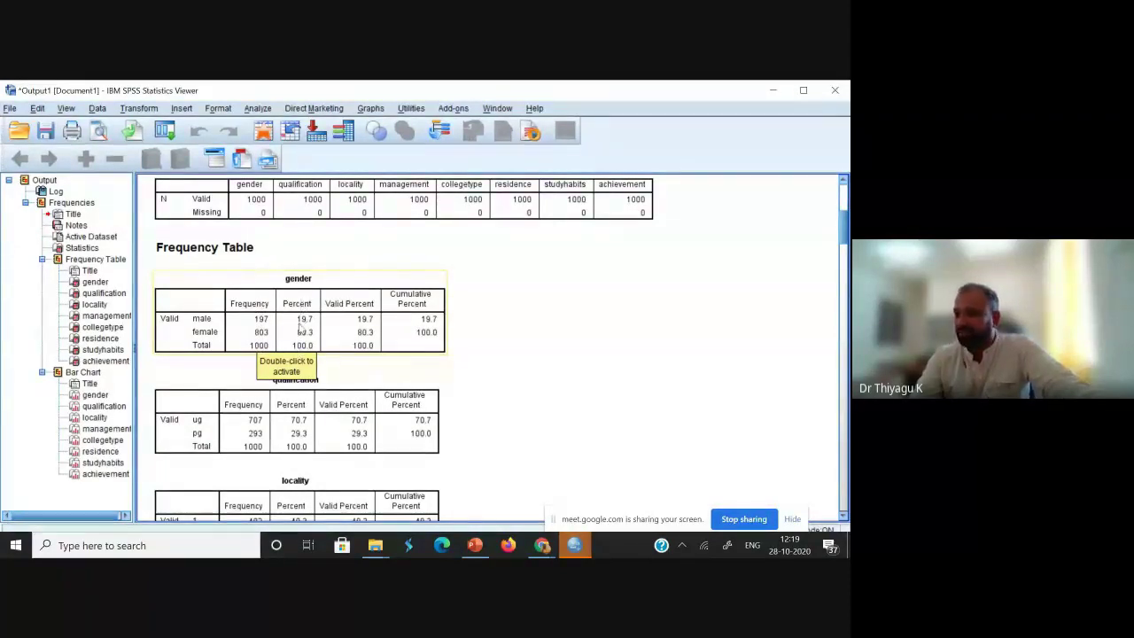
left_click(842, 514)
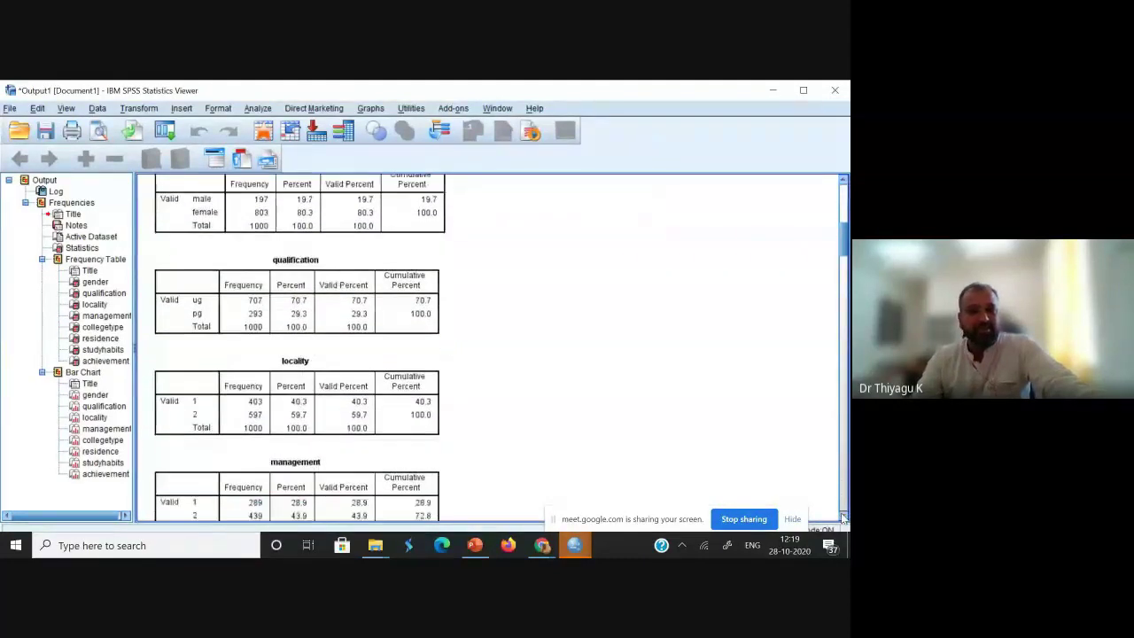
left_click(844, 182)
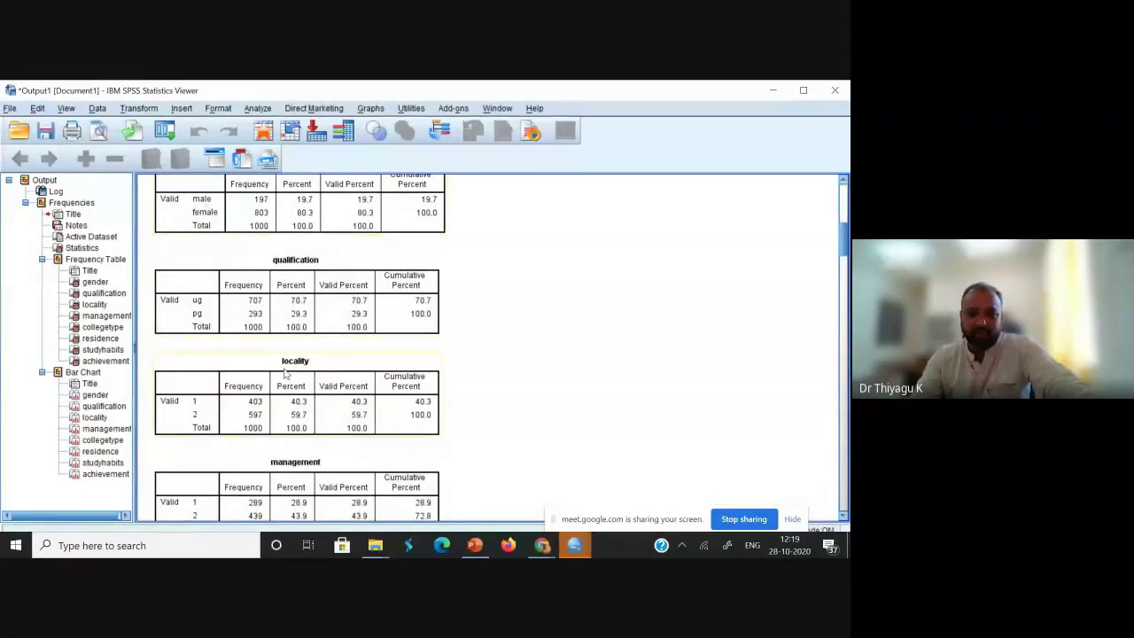
left_click(842, 518)
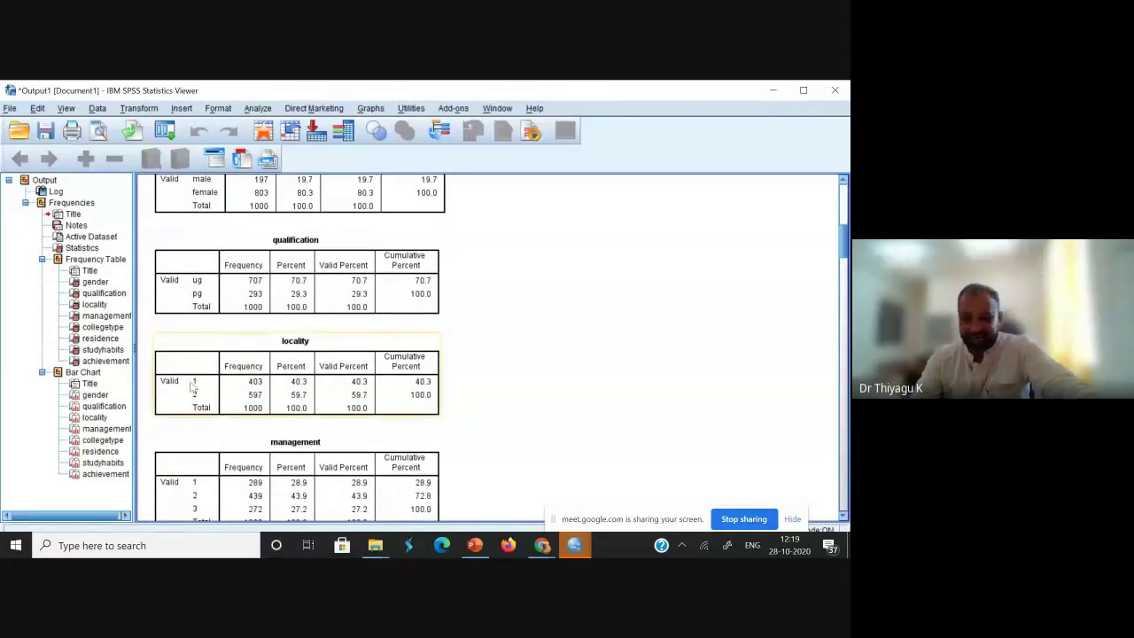
left_click(842, 518)
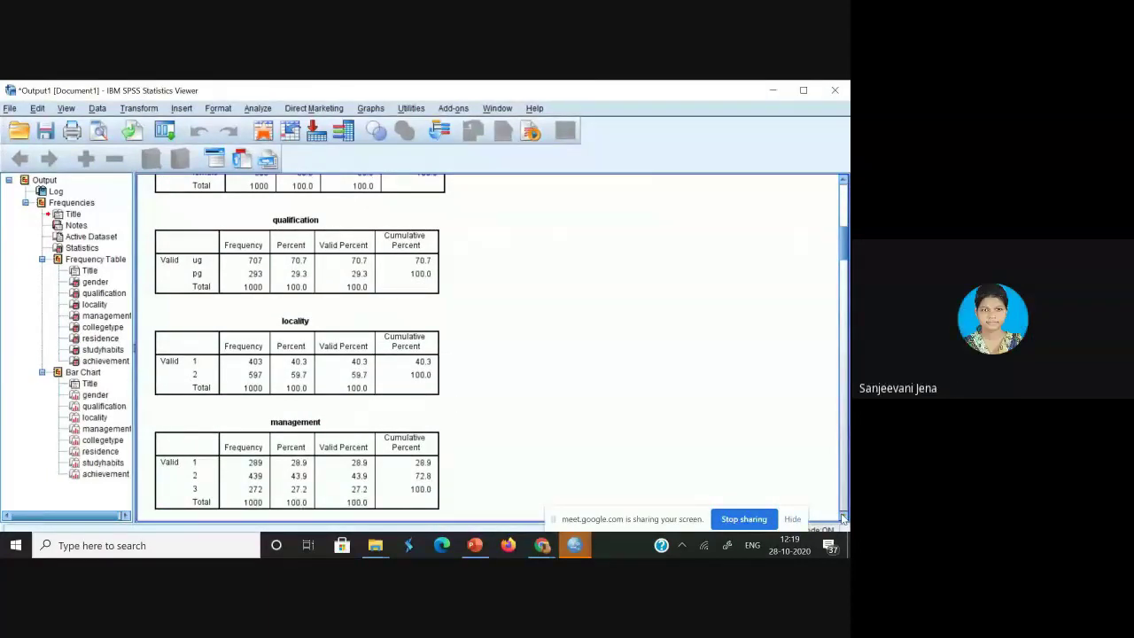
left_click(842, 518)
left_click(842, 518)
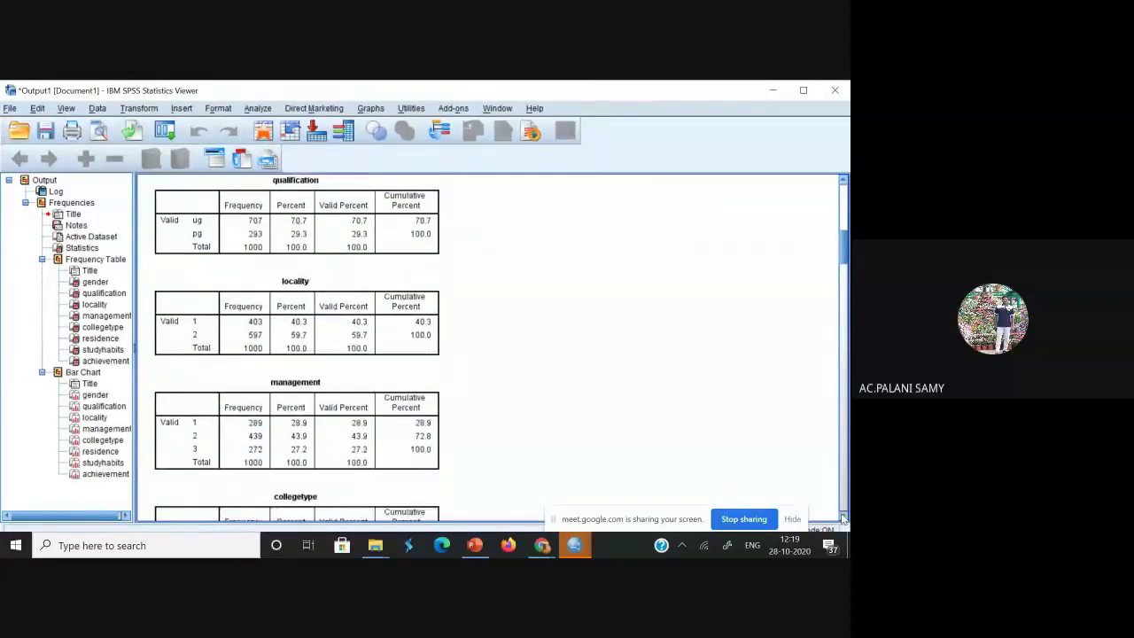
left_click(843, 518)
left_click(842, 518)
left_click(842, 518)
left_click(842, 518)
left_click(843, 518)
left_click(842, 518)
left_click(842, 518)
left_click(842, 518)
left_click(842, 518)
left_click(842, 518)
left_click(843, 518)
left_click(842, 518)
left_click(842, 518)
left_click(843, 518)
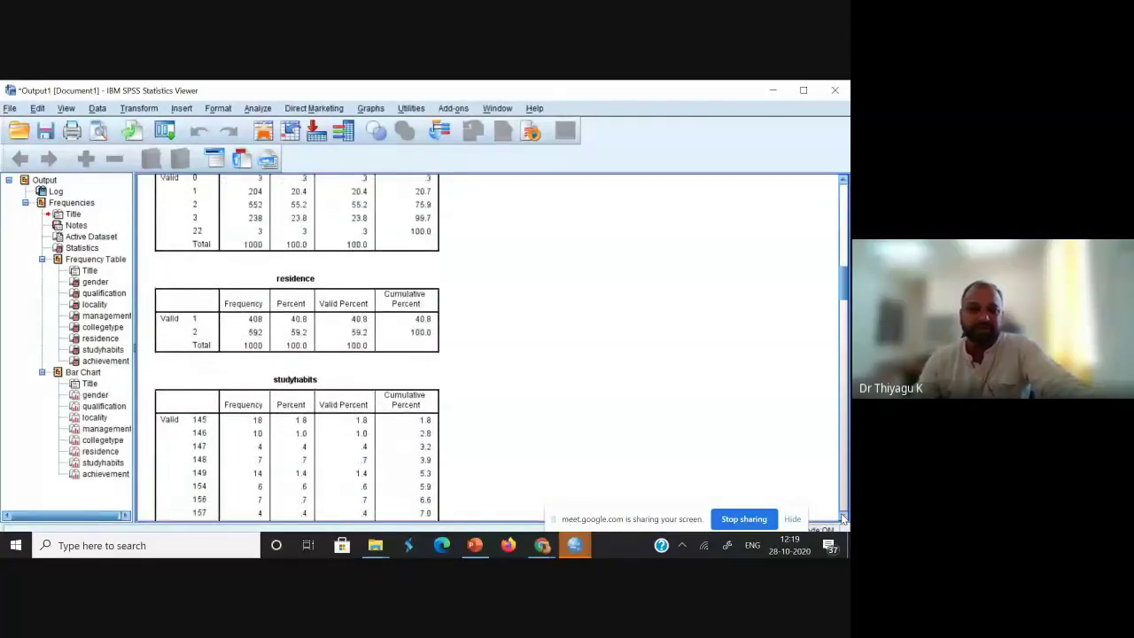
left_click(842, 518)
left_click(843, 518)
left_click(842, 518)
left_click(842, 518)
left_click(842, 518)
left_click(842, 518)
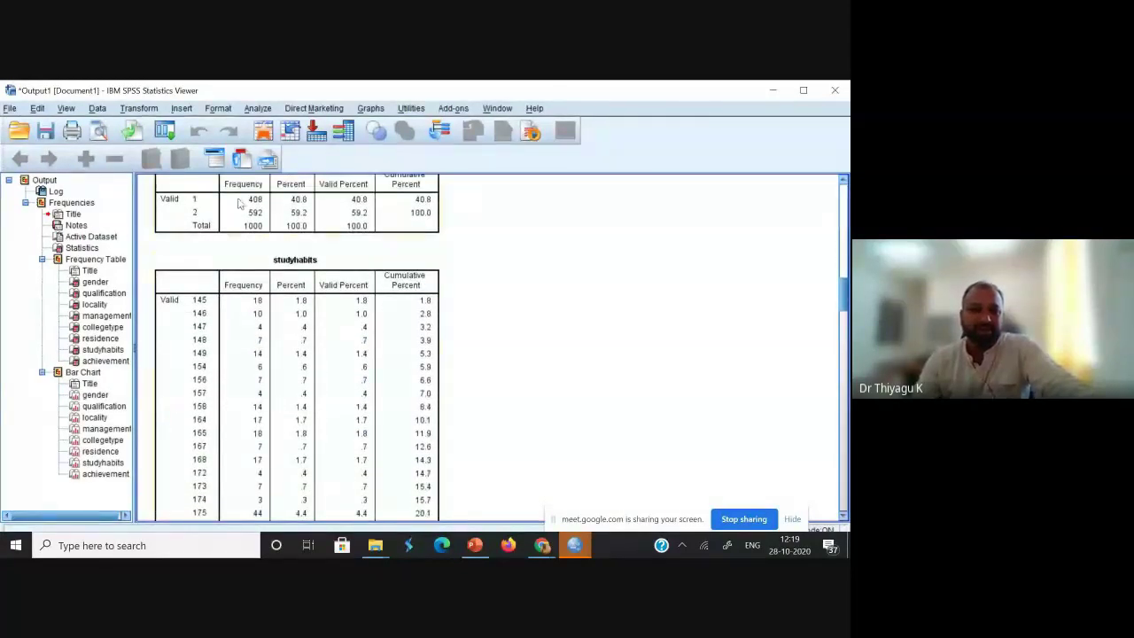
left_click(842, 518)
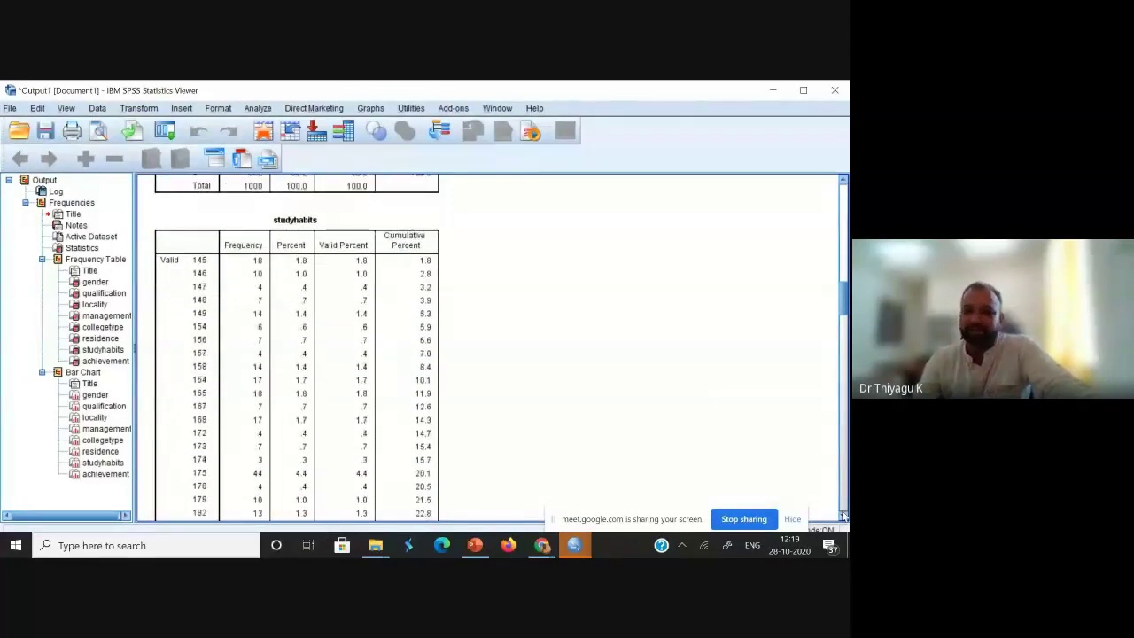
left_click(843, 514)
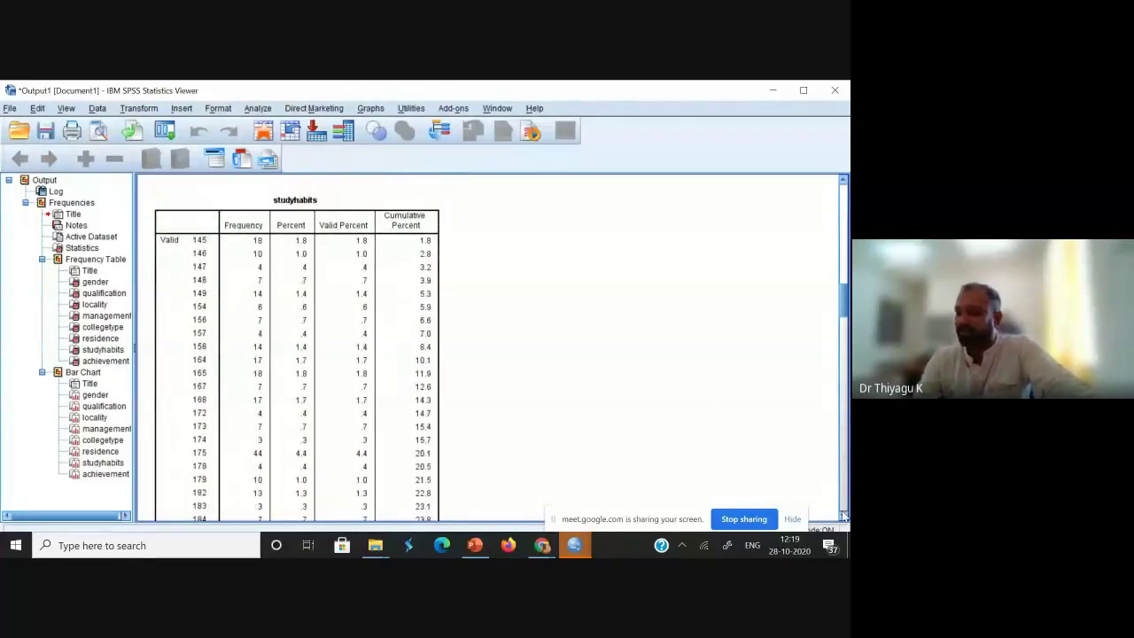
left_click(843, 514)
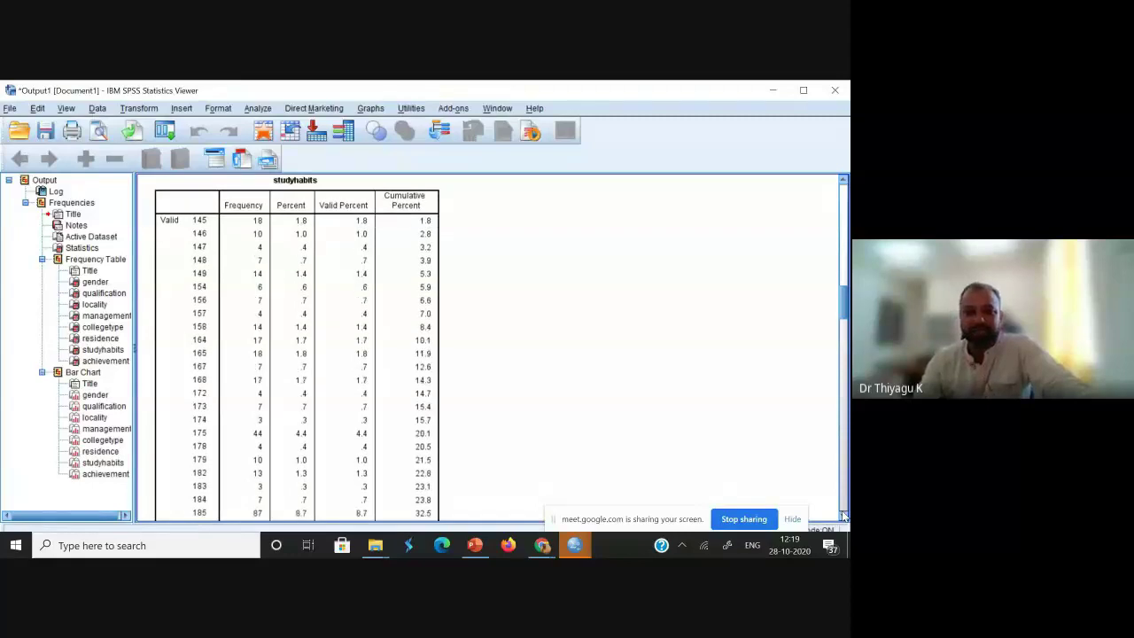
left_click(843, 514)
left_click(843, 515)
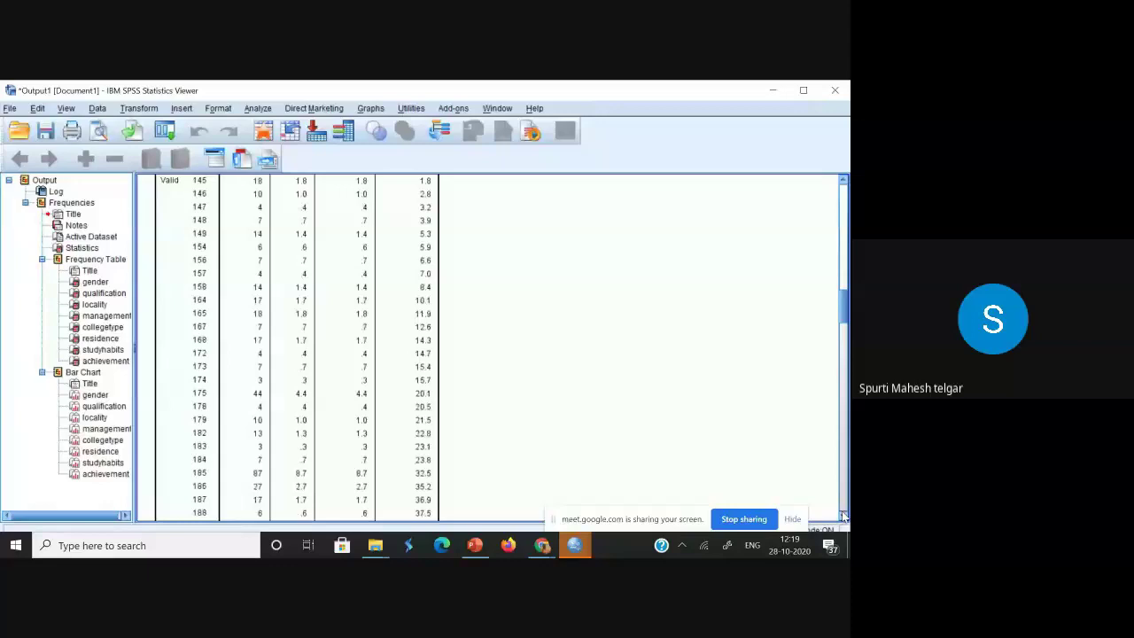
Move down to the Bar Chart section and select the gender bar chart.
left_click(846, 458)
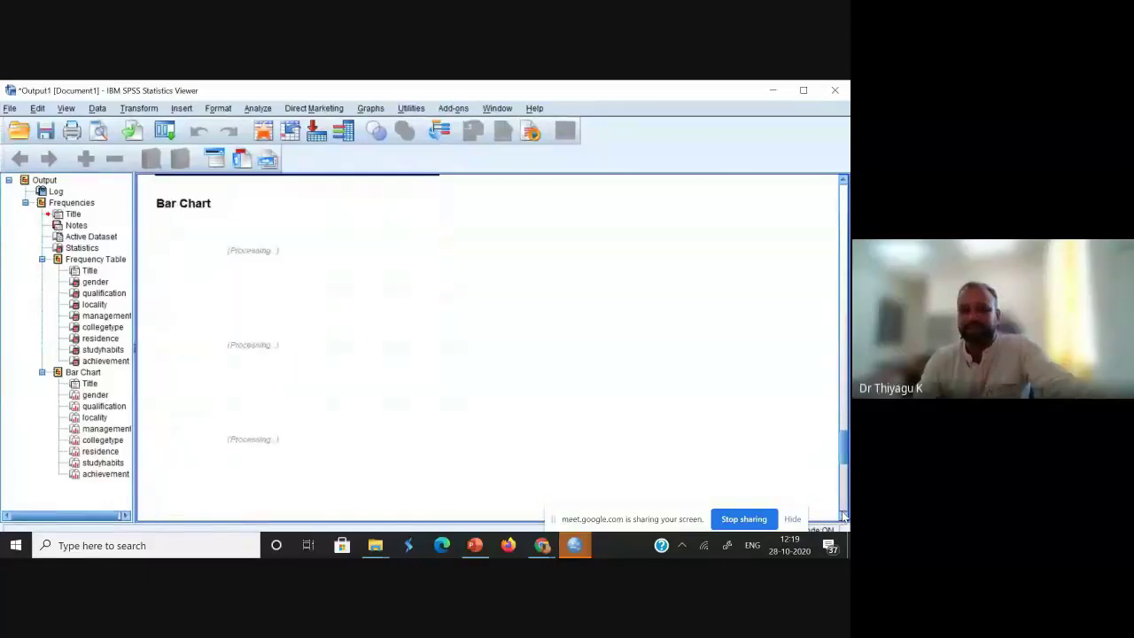
left_click_drag(847, 458, 845, 346)
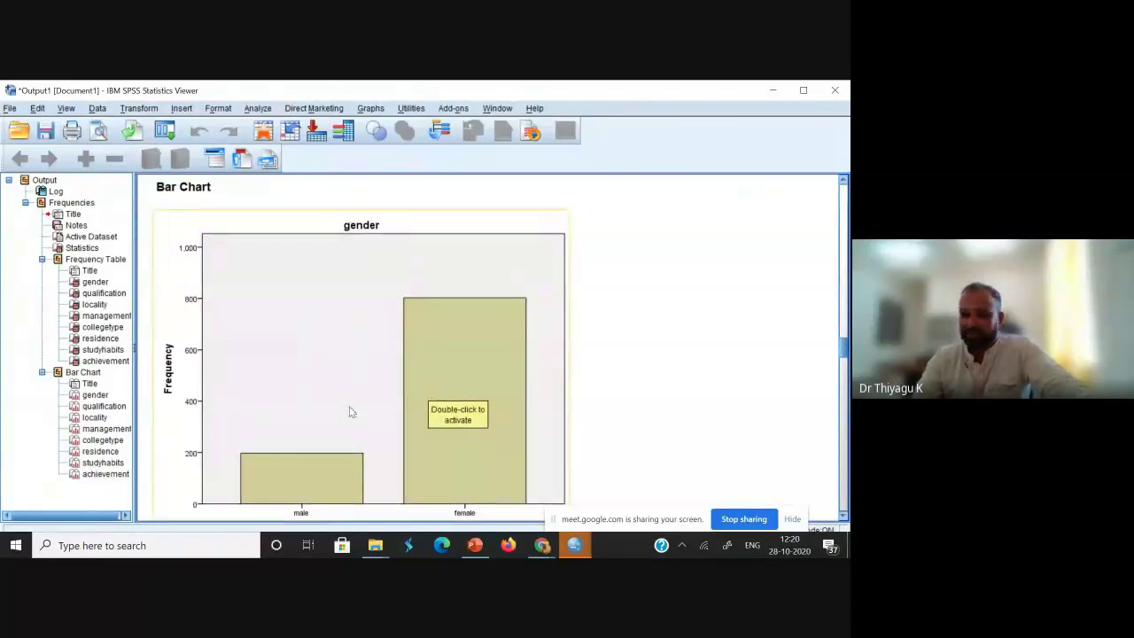
left_click(351, 309)
Open the gender bar chart in a full-screen Chart Editor and choose red fill for the female bar.
double_click(483, 285)
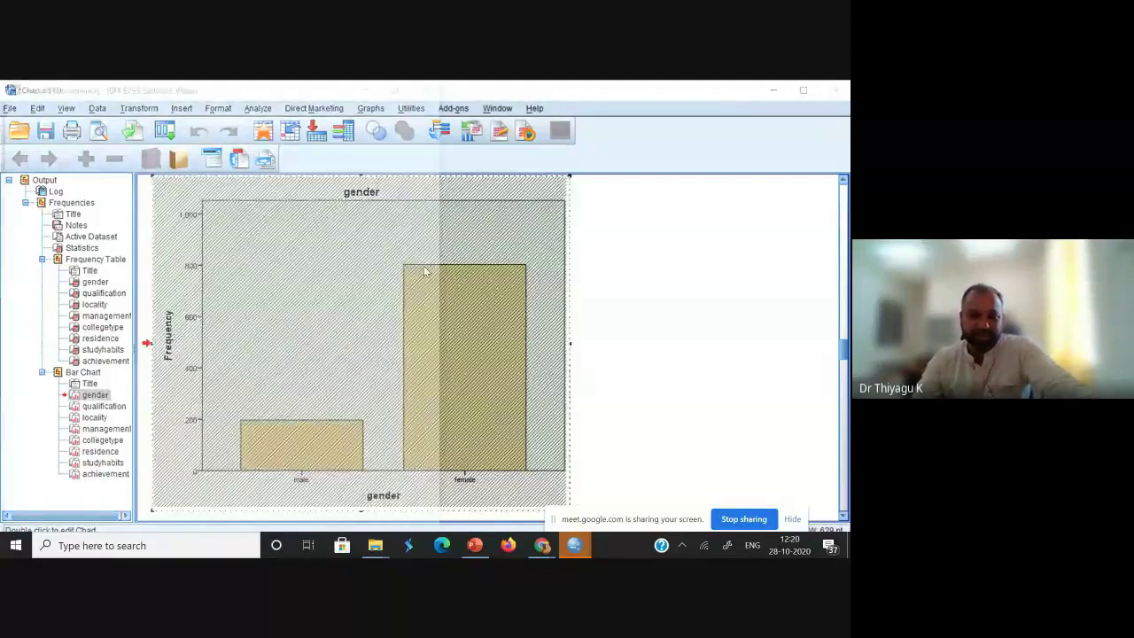
left_click_drag(320, 92, 486, 95)
double_click(486, 96)
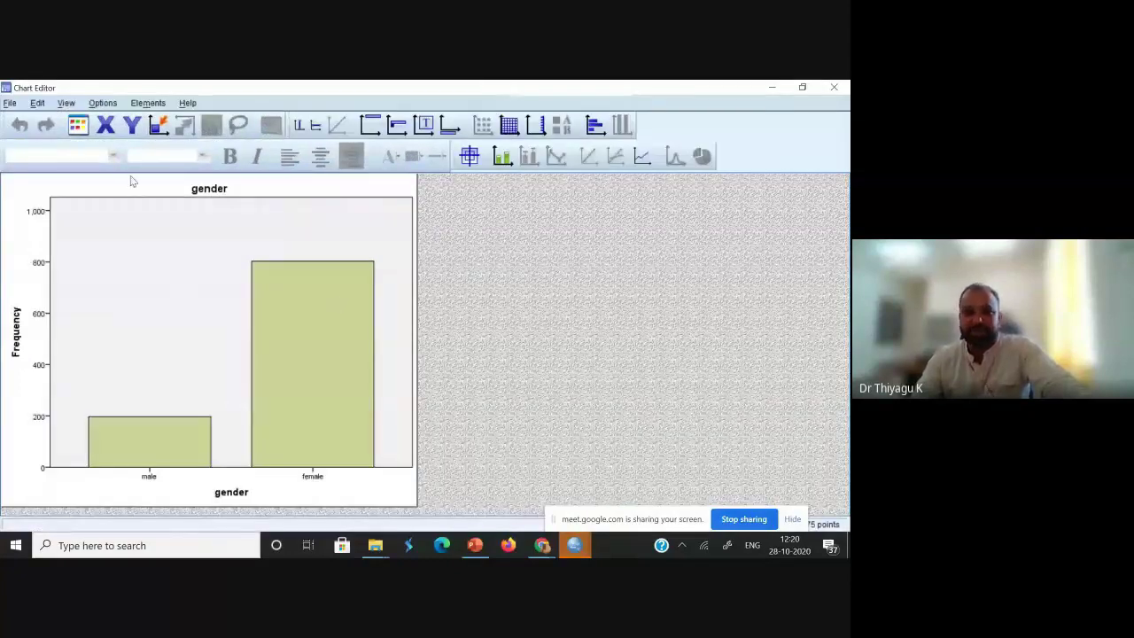
left_click(78, 125)
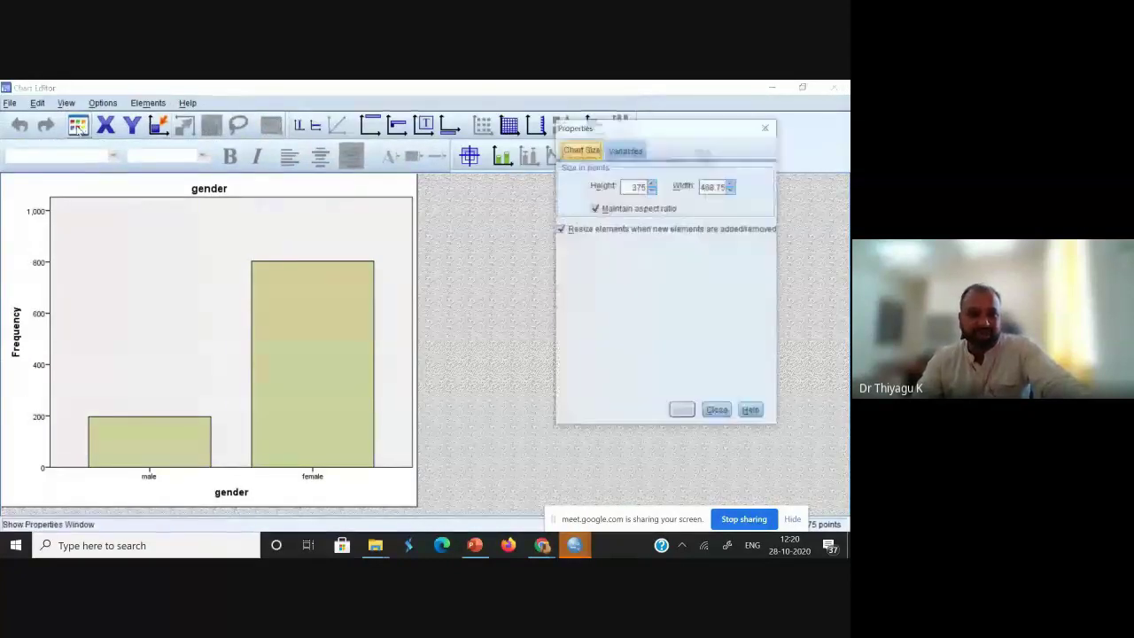
left_click(311, 368)
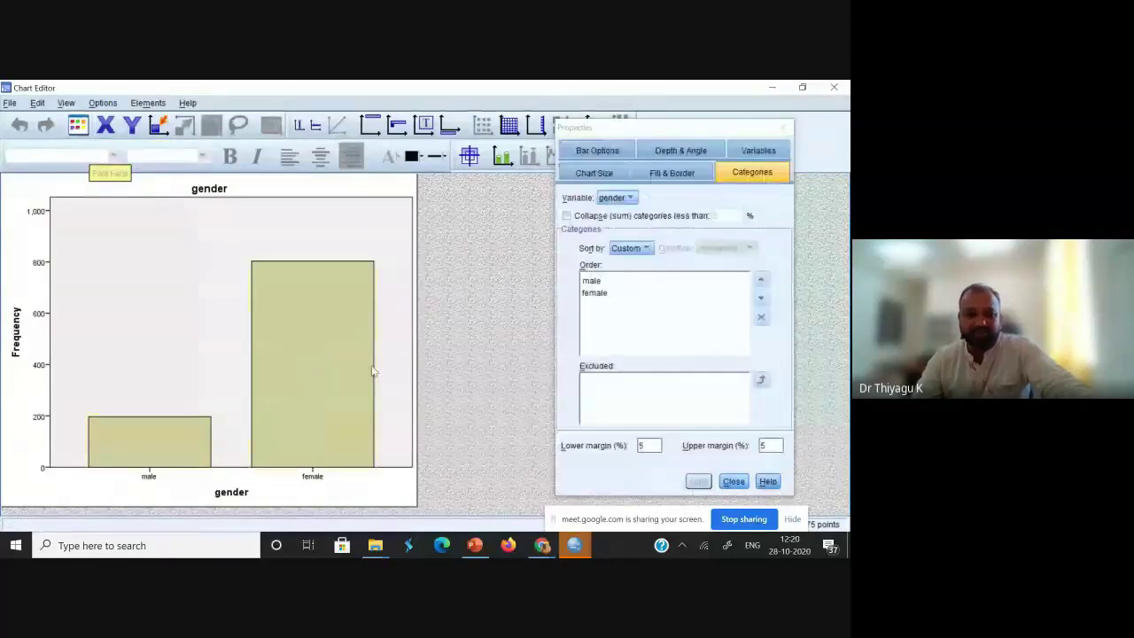
left_click(605, 152)
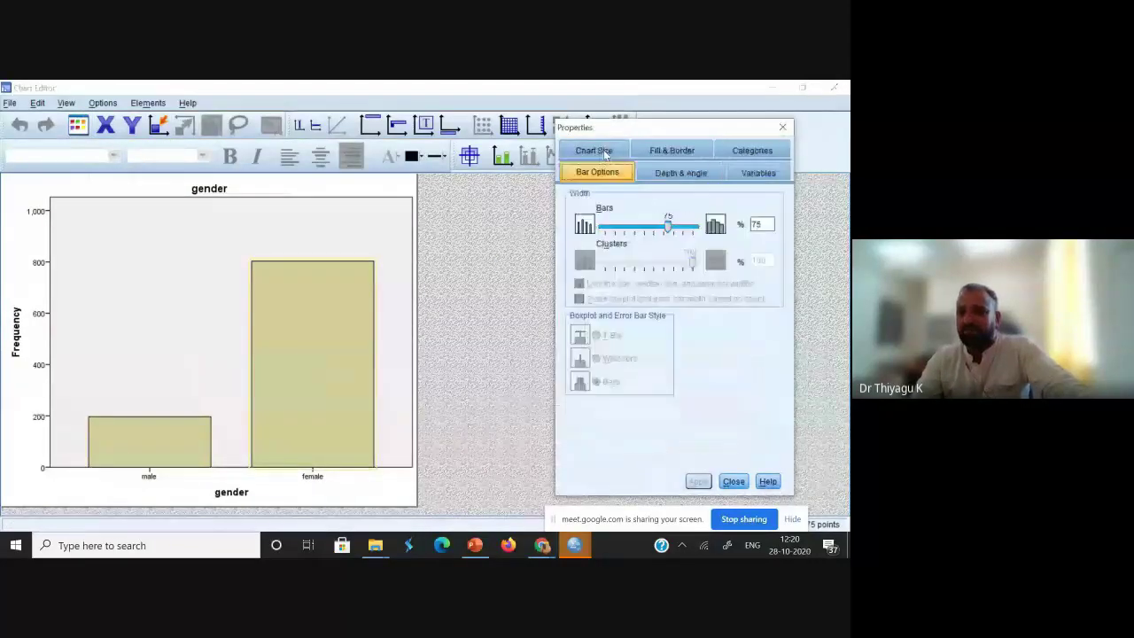
left_click(672, 151)
left_click(745, 273)
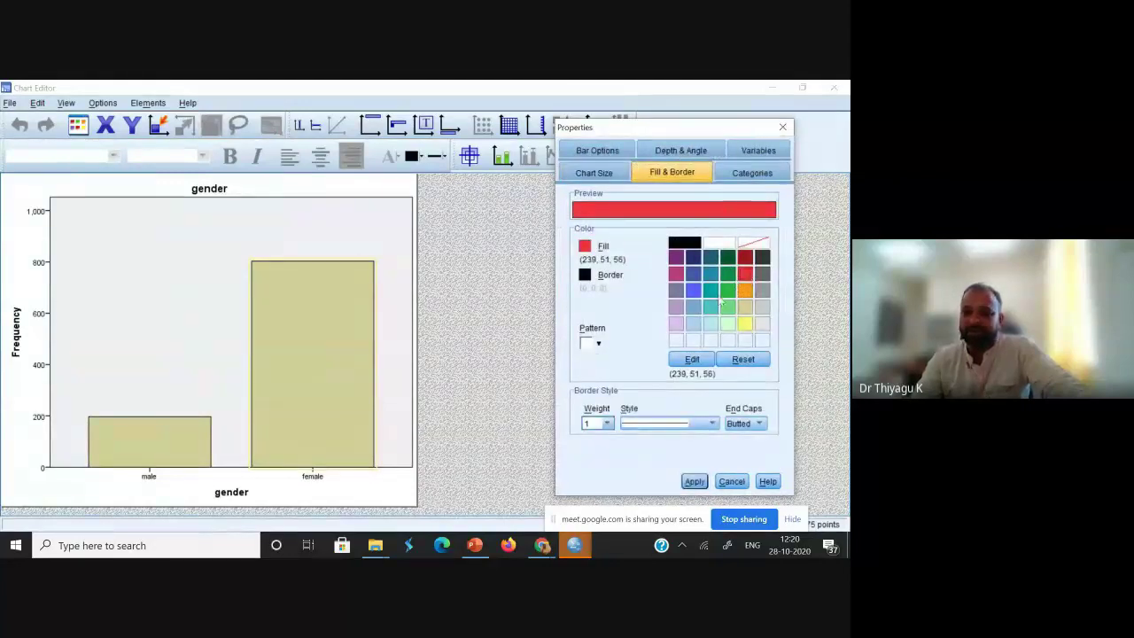
Review the other bar property tabs, then reselect red and apply it to the female bar.
left_click(764, 152)
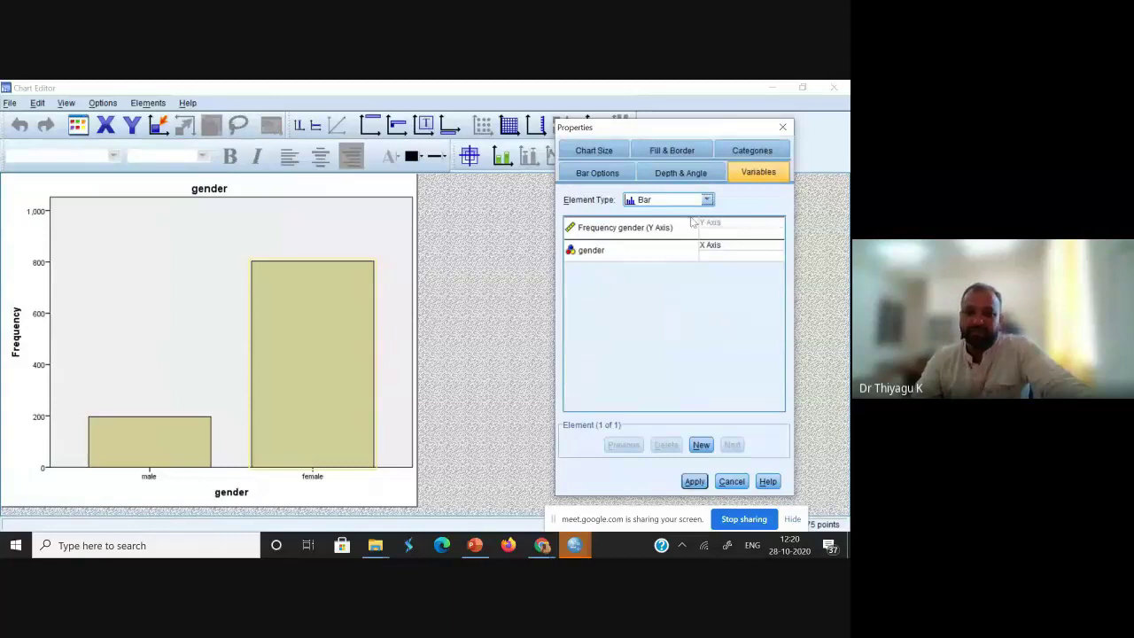
left_click(593, 173)
left_click(680, 173)
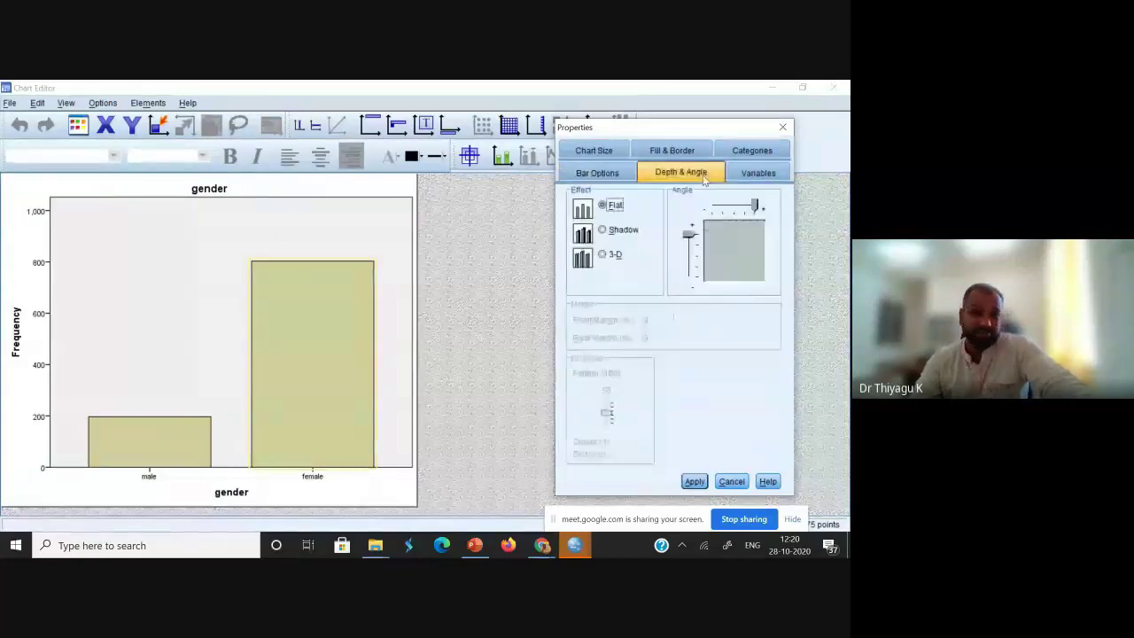
left_click(771, 174)
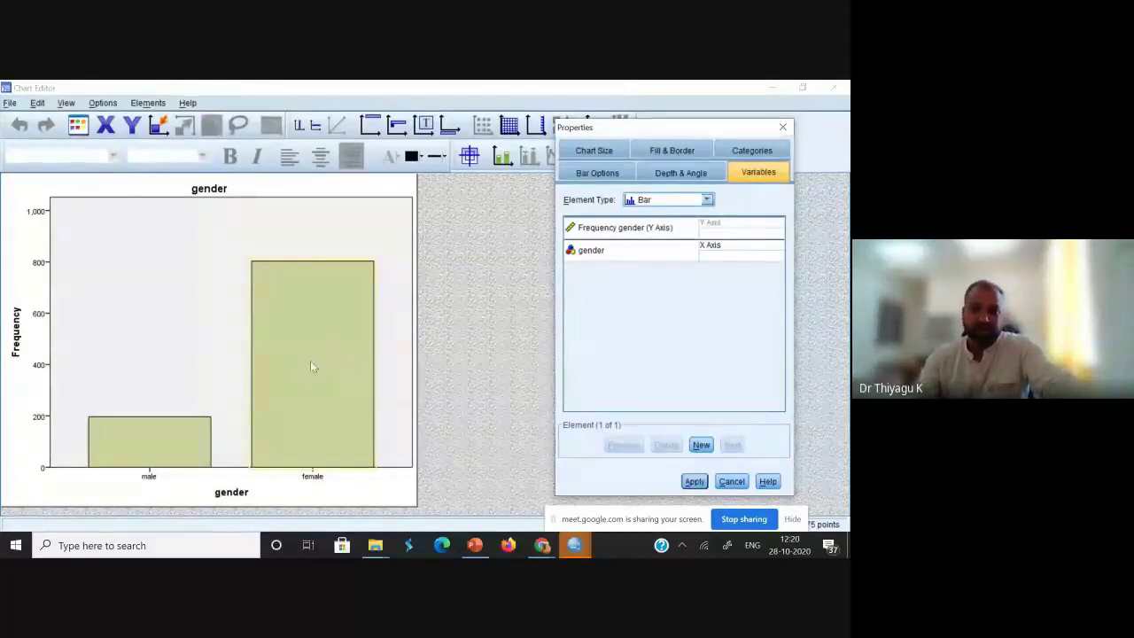
left_click(660, 150)
left_click(744, 273)
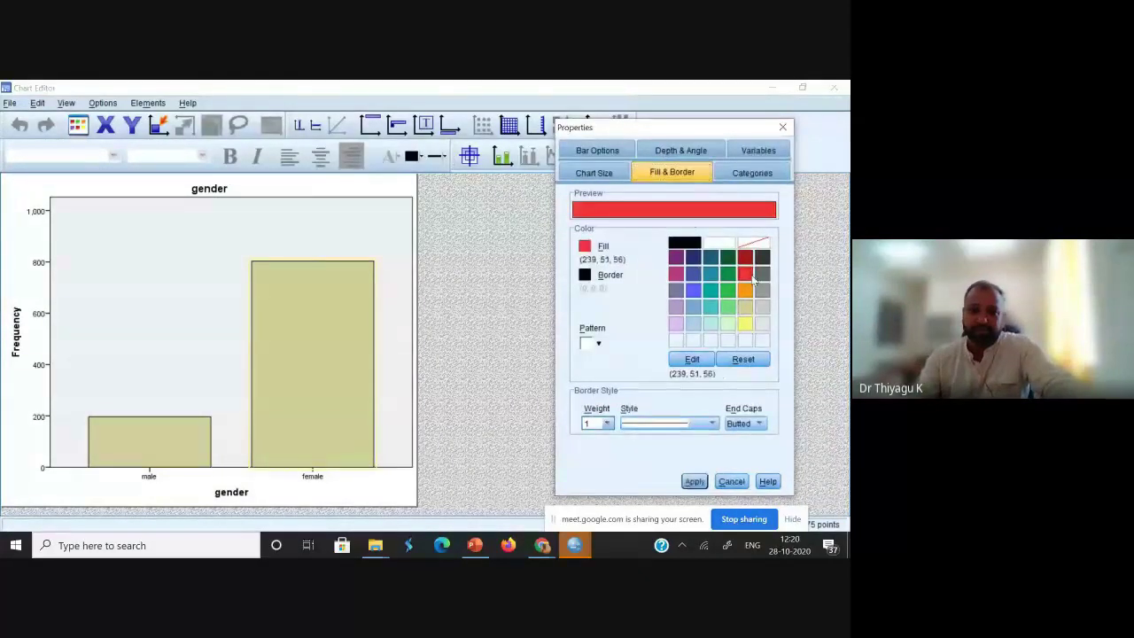
left_click(694, 482)
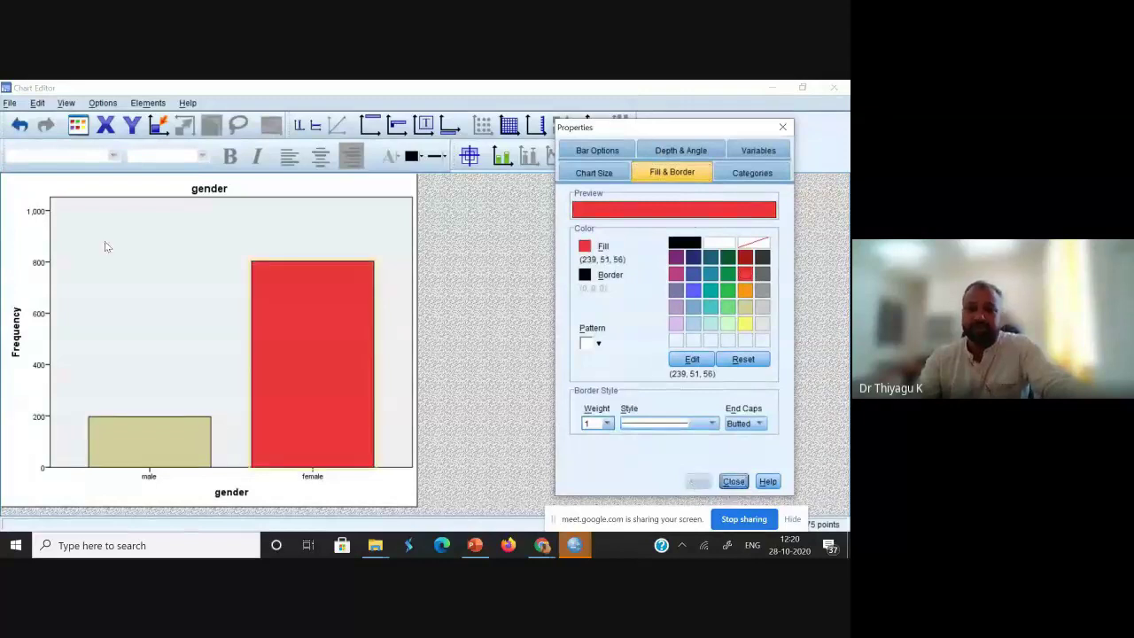
Apply magenta fill to the male bar, close Properties and exit the Chart Editor.
left_click(123, 438)
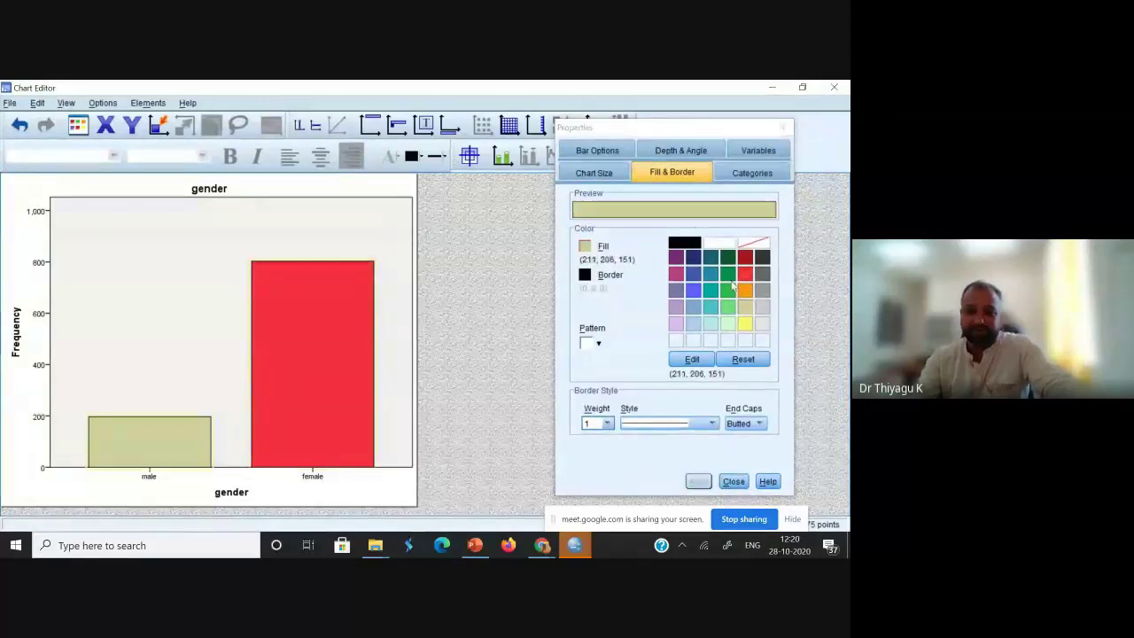
left_click(675, 273)
left_click(694, 481)
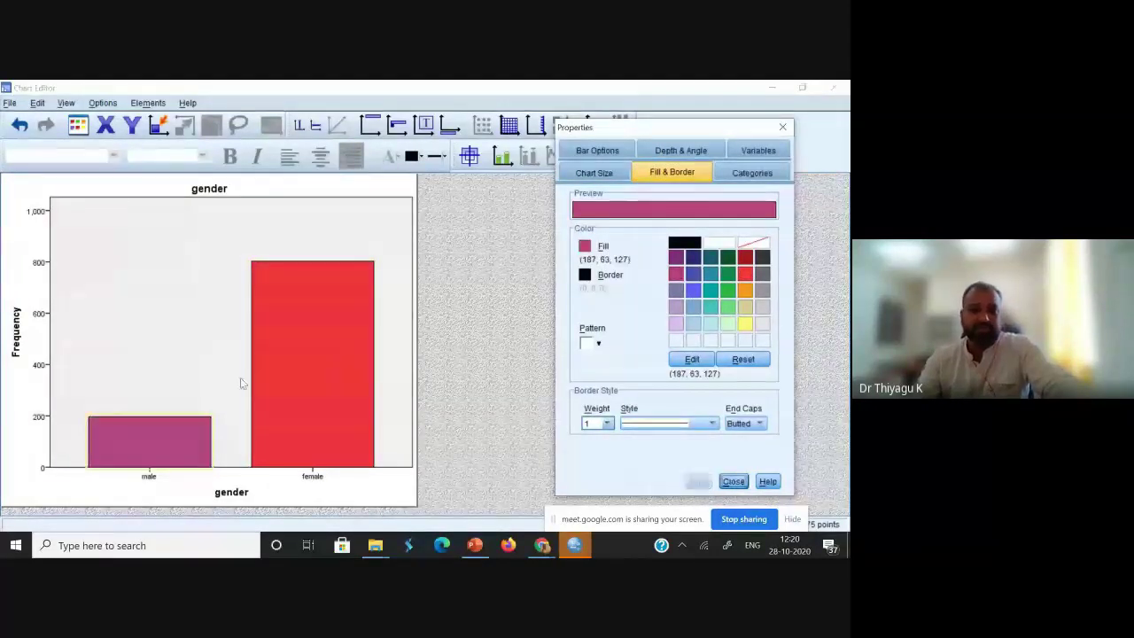
left_click(733, 481)
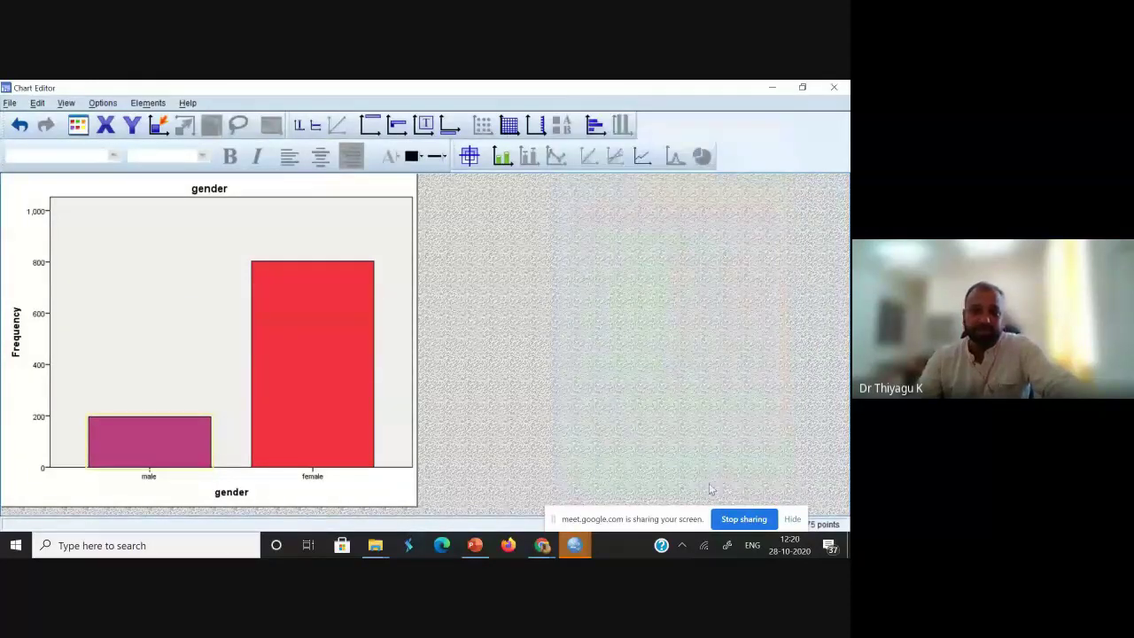
left_click(772, 88)
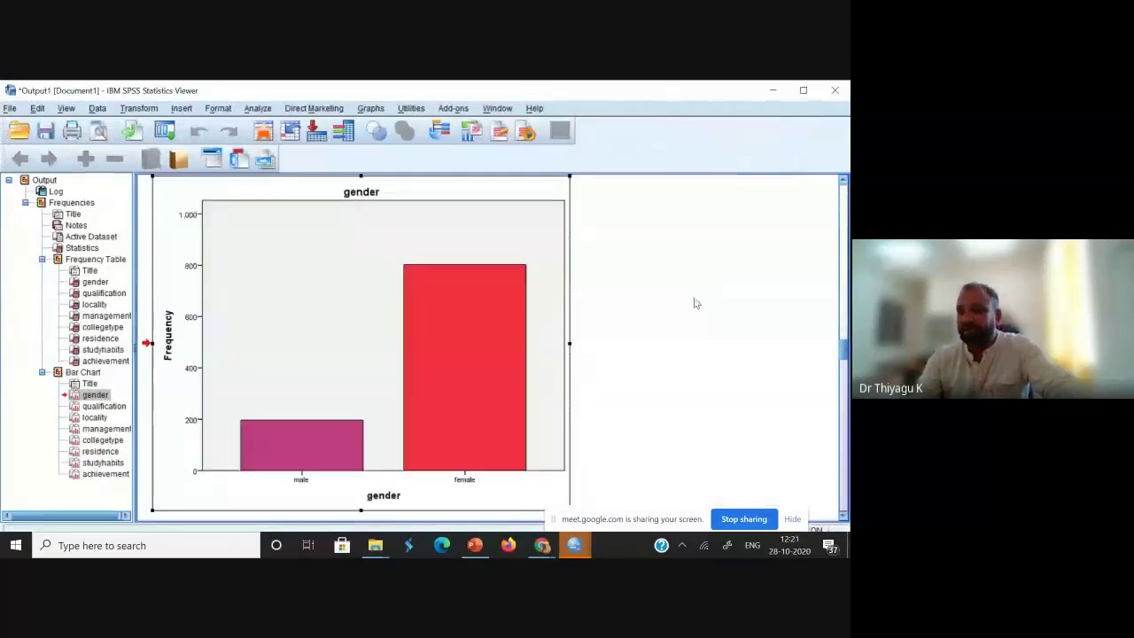
Open the Frequencies dialog from Analyze > Descriptive Statistics.
left_click_drag(844, 350, 825, 184)
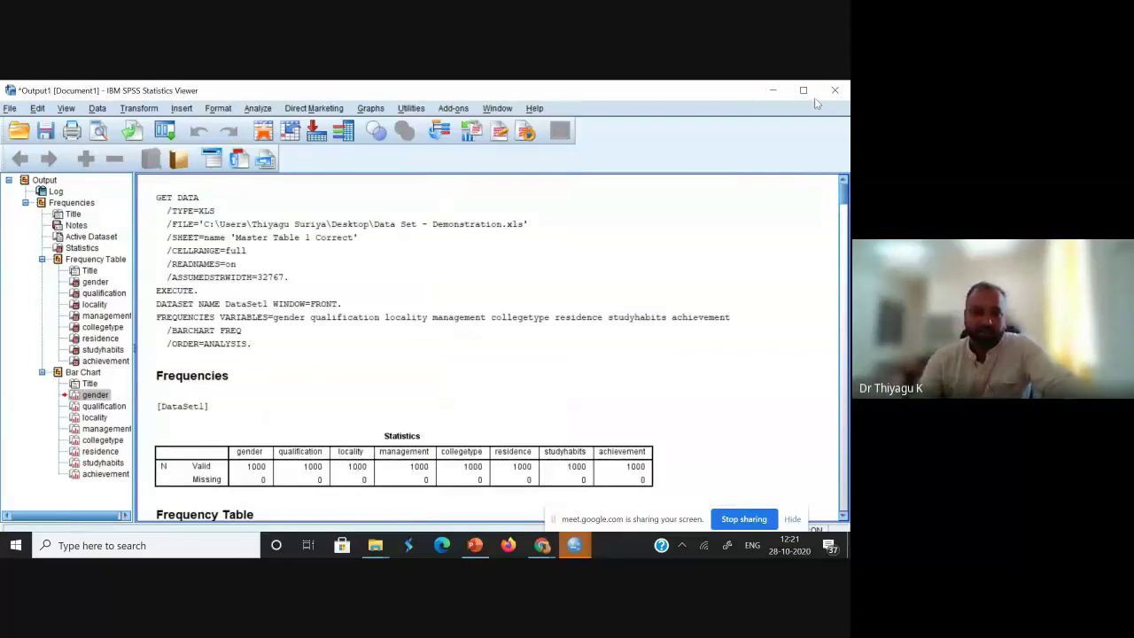
left_click(257, 108)
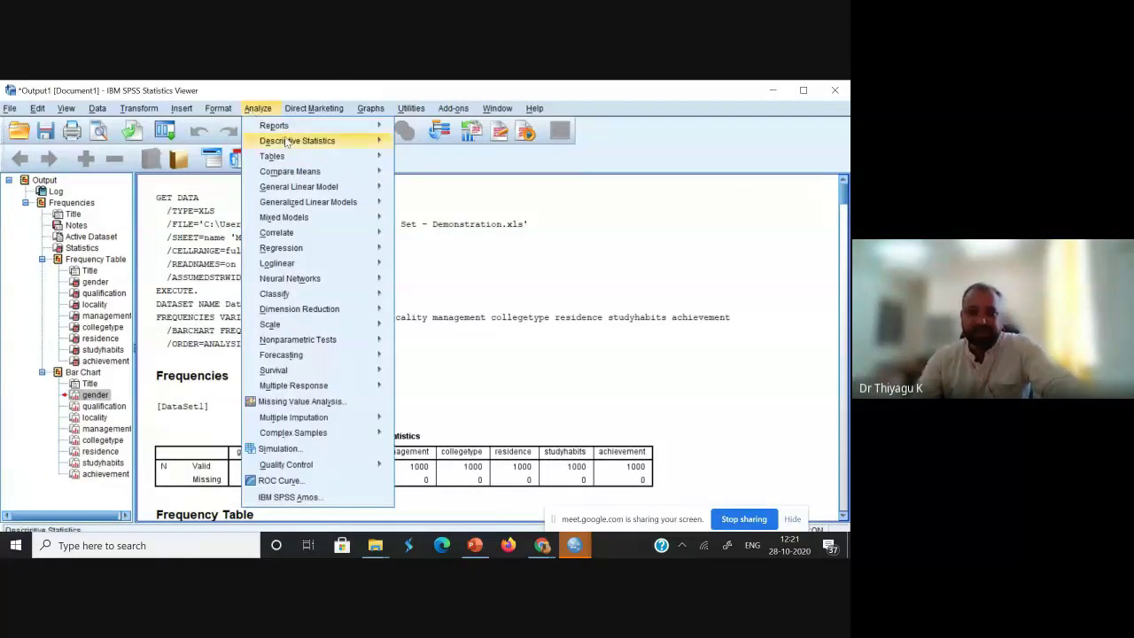
mouse_move(292, 156)
mouse_move(372, 140)
left_click(434, 143)
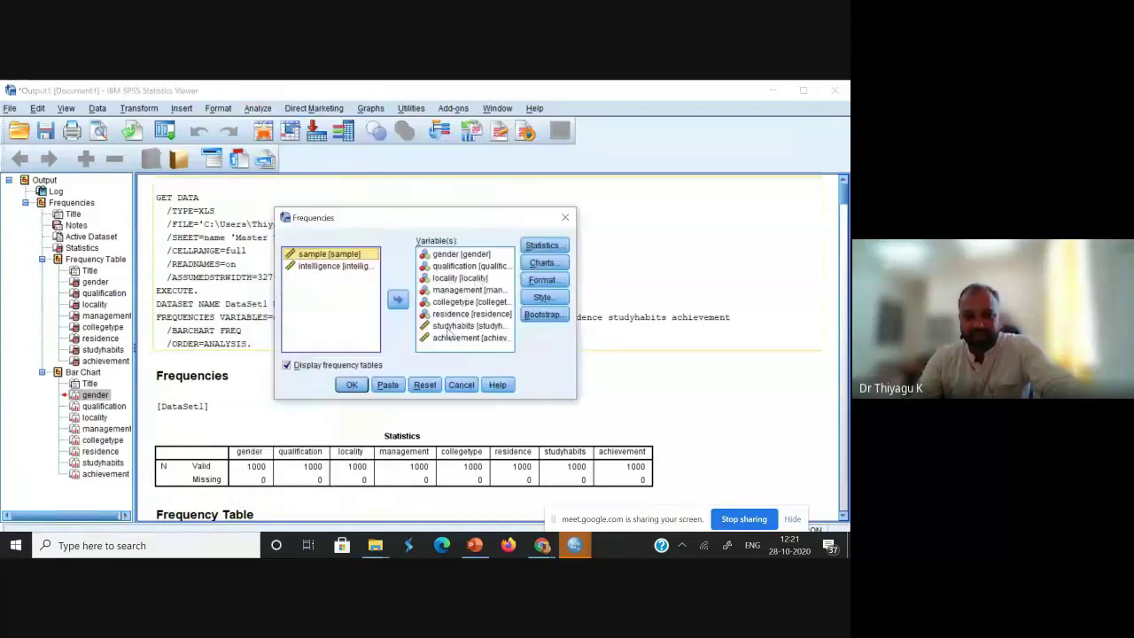
Remove studyhabits and achievement from the Frequencies variables and cancel without running.
left_click(451, 326)
left_click(449, 337, "shift")
left_click(398, 300)
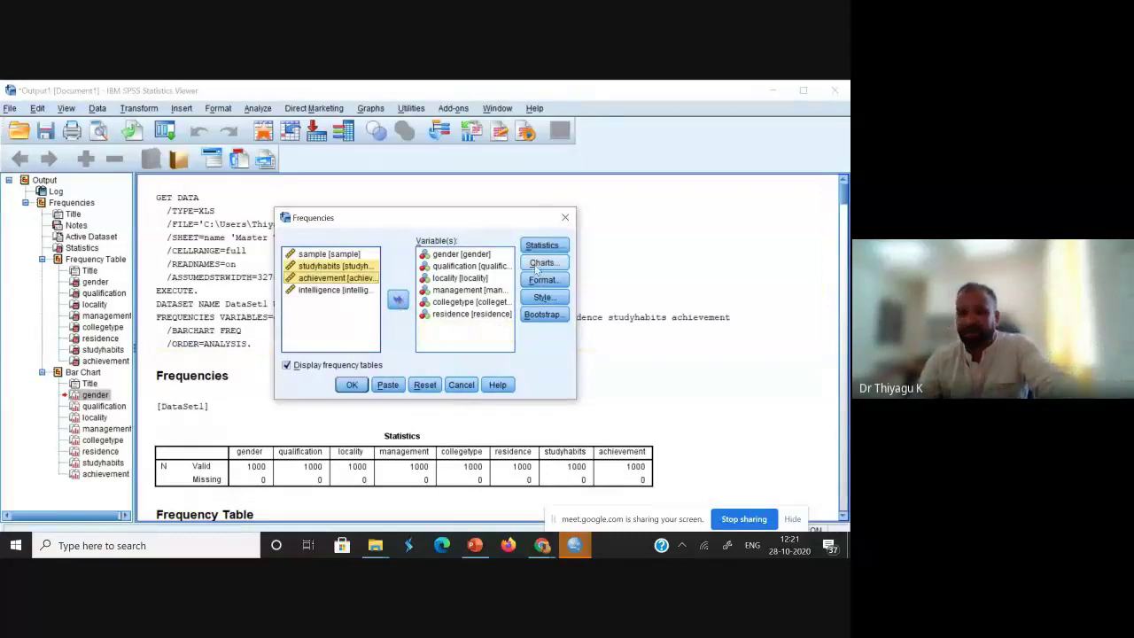
left_click(352, 386)
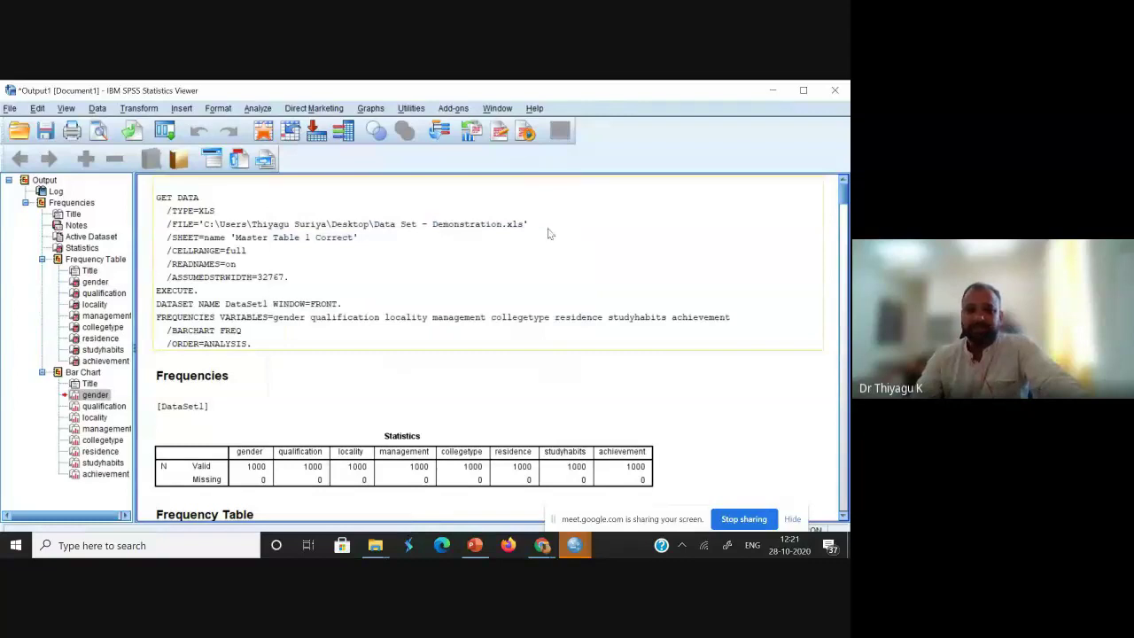
left_click(257, 108)
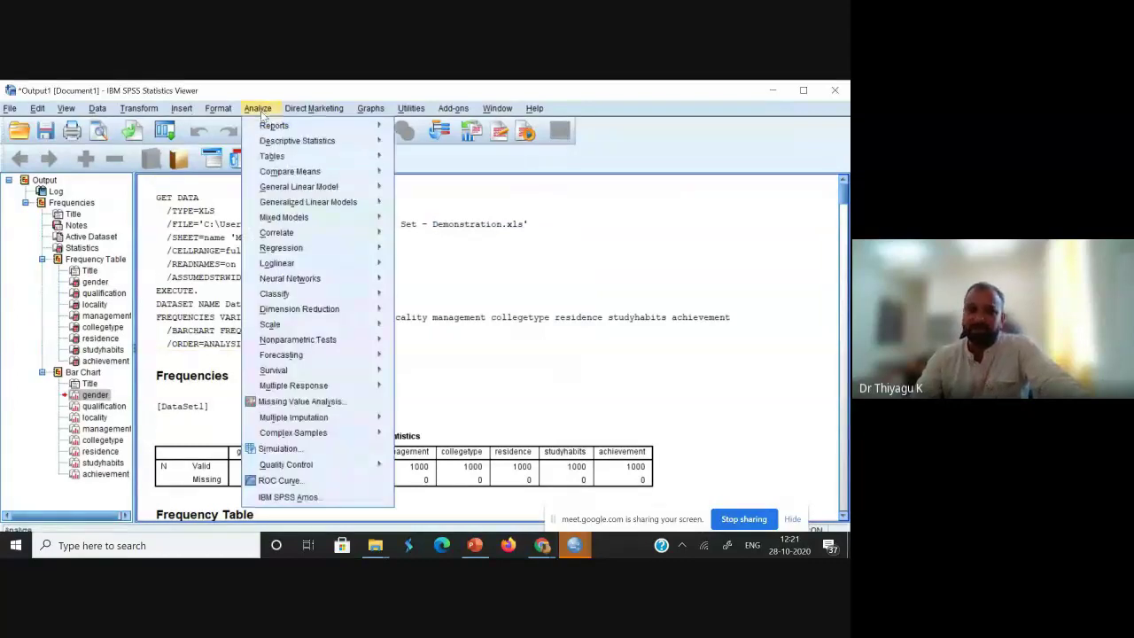
Open Analyze > Descriptive Statistics > Descriptives and move studyhabits into Variable(s).
mouse_move(268, 146)
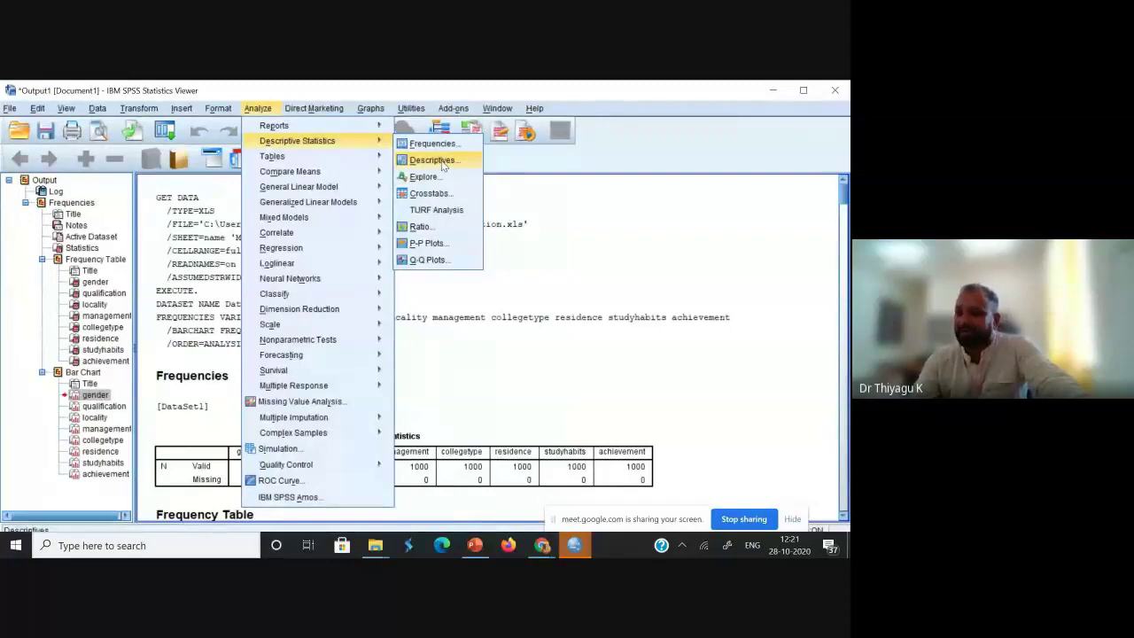
left_click(444, 163)
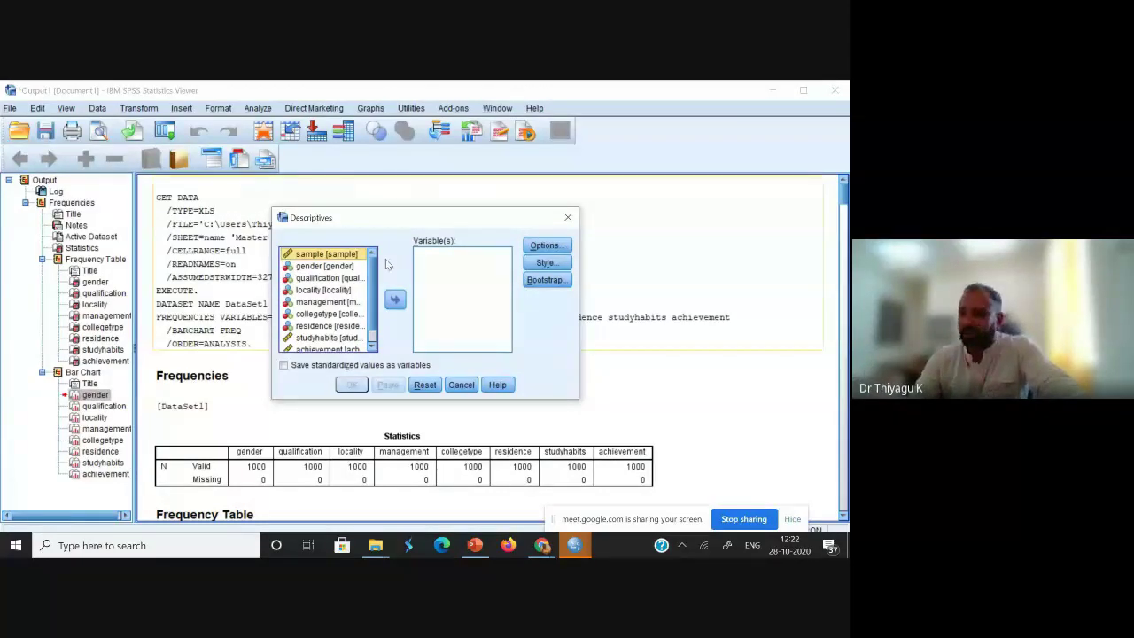
scroll(372, 293, "down", 2)
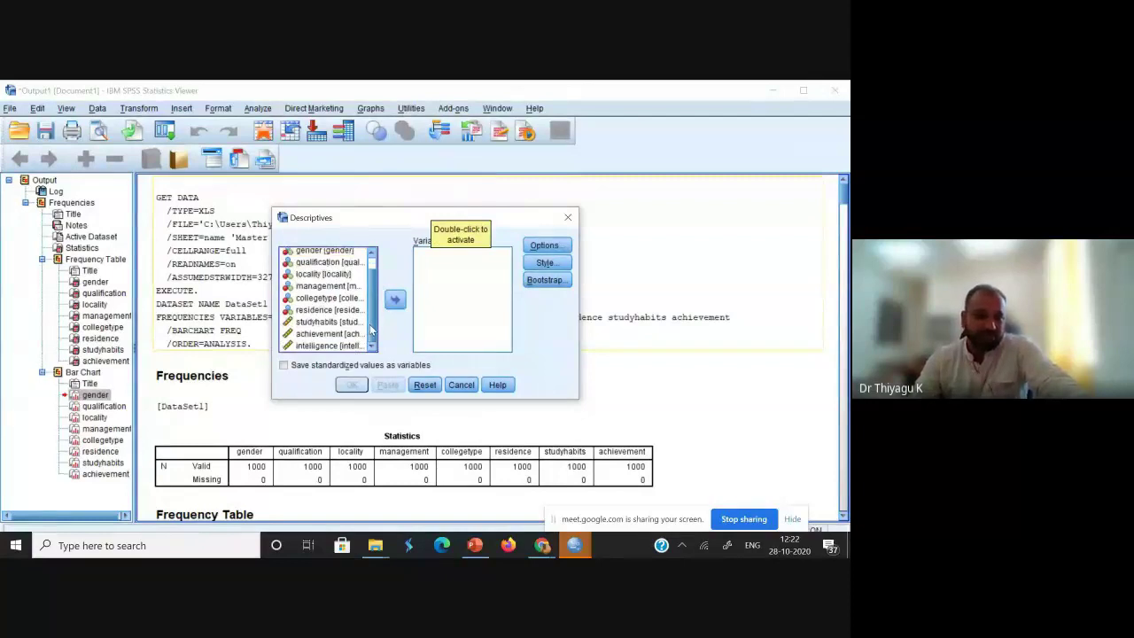
left_click_drag(384, 222, 362, 176)
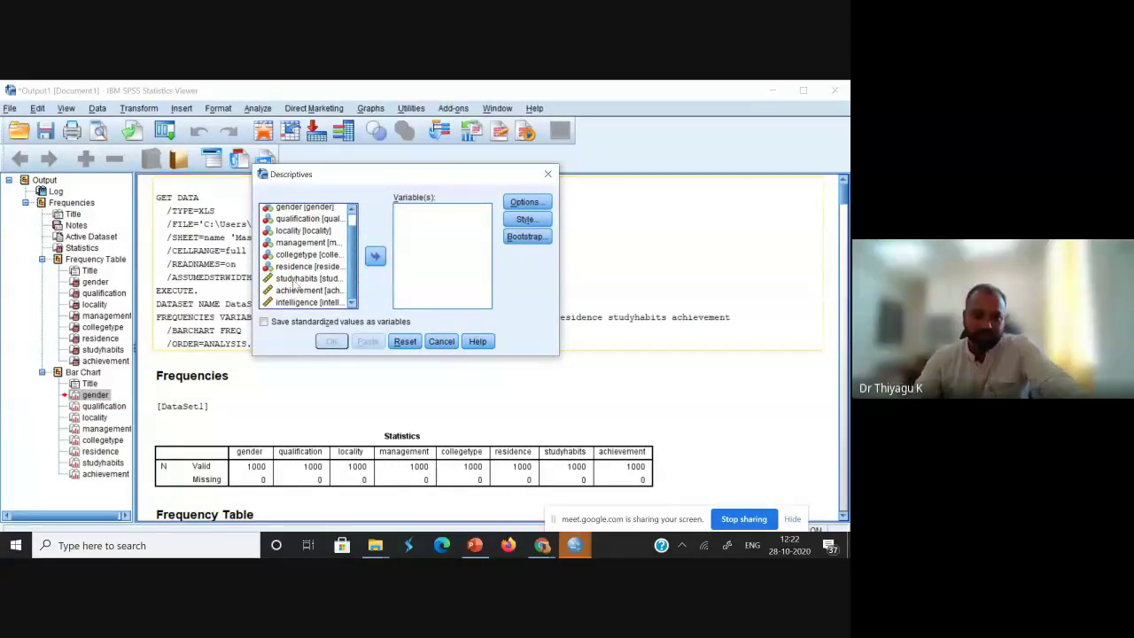
left_click(300, 278)
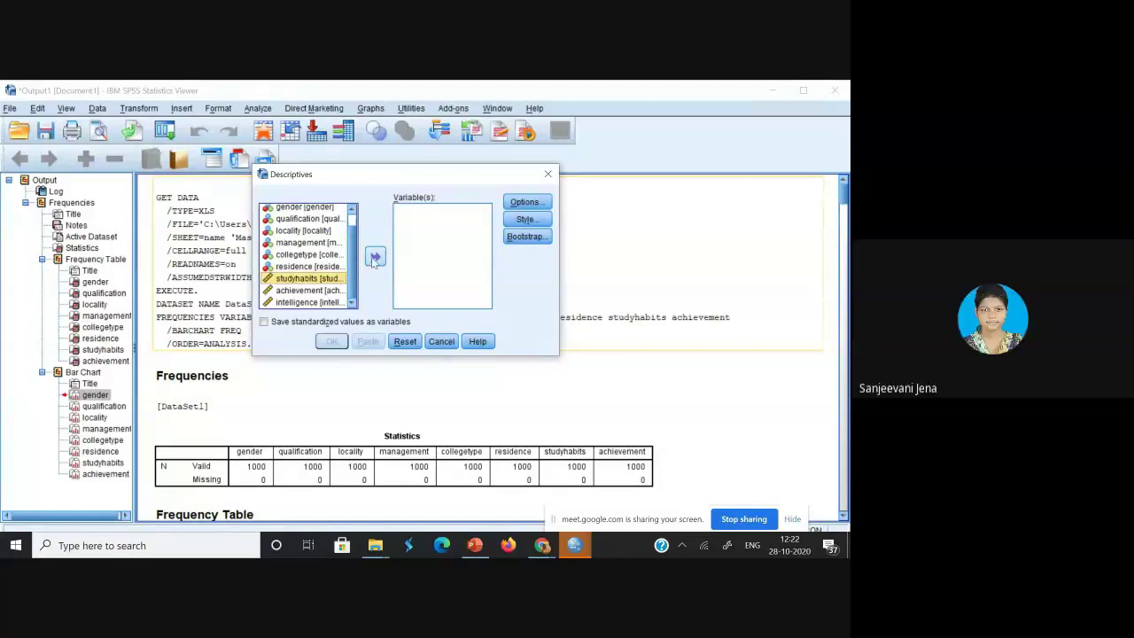
left_click(374, 257)
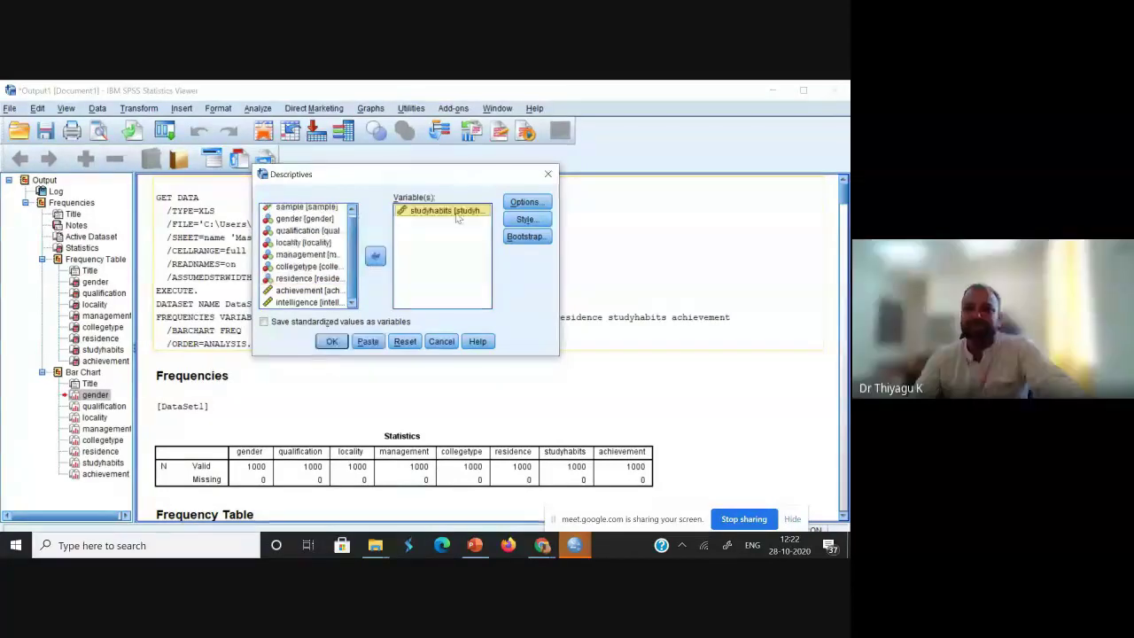
In Descriptives Options, add sum, variance, range, S.E. mean, skewness and kurtosis.
left_click(522, 203)
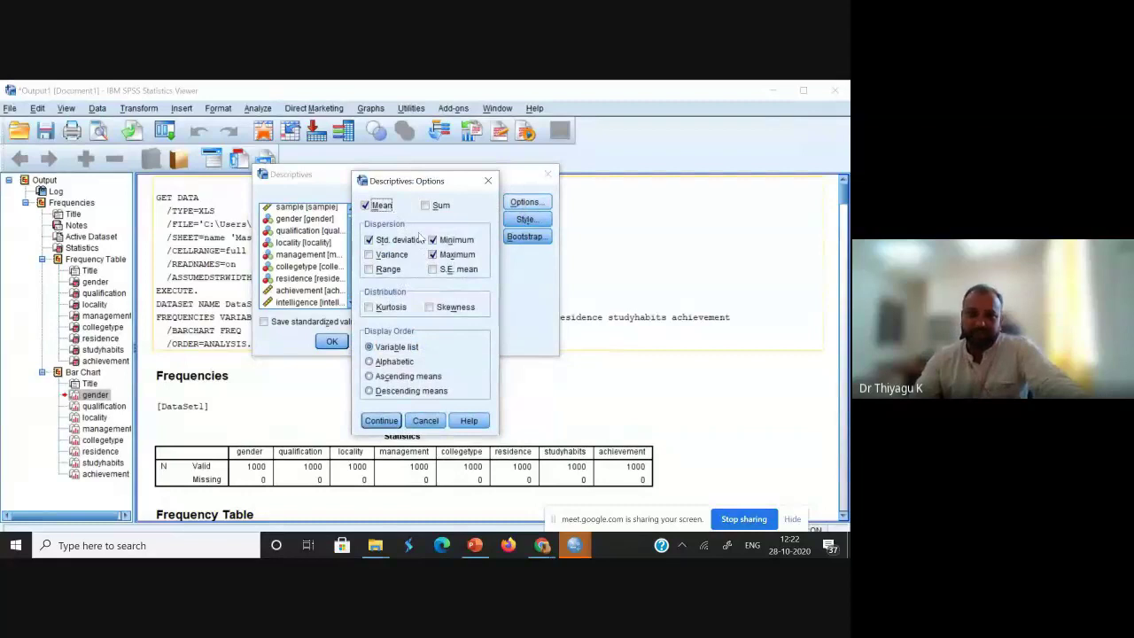
left_click(368, 255)
left_click(432, 270)
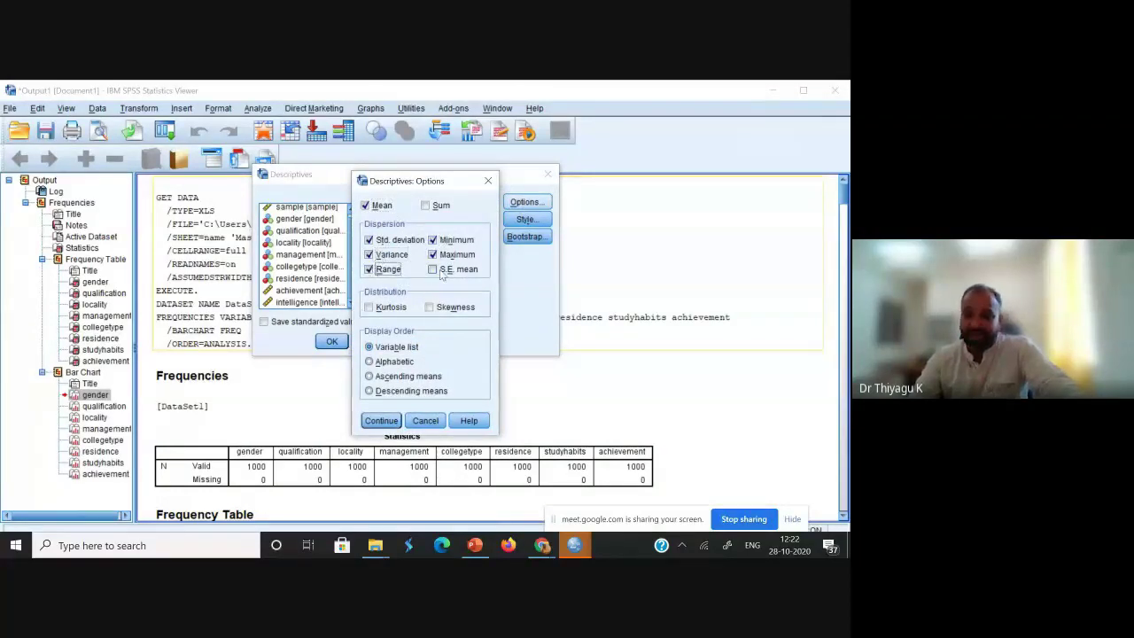
left_click(430, 306)
left_click(368, 307)
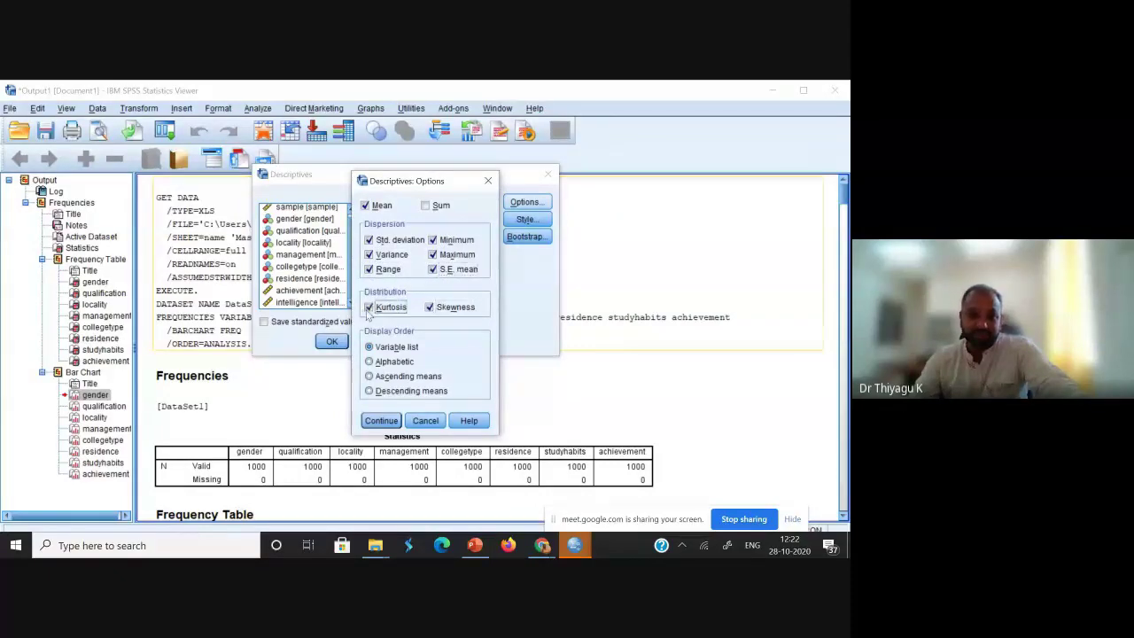
left_click(428, 206)
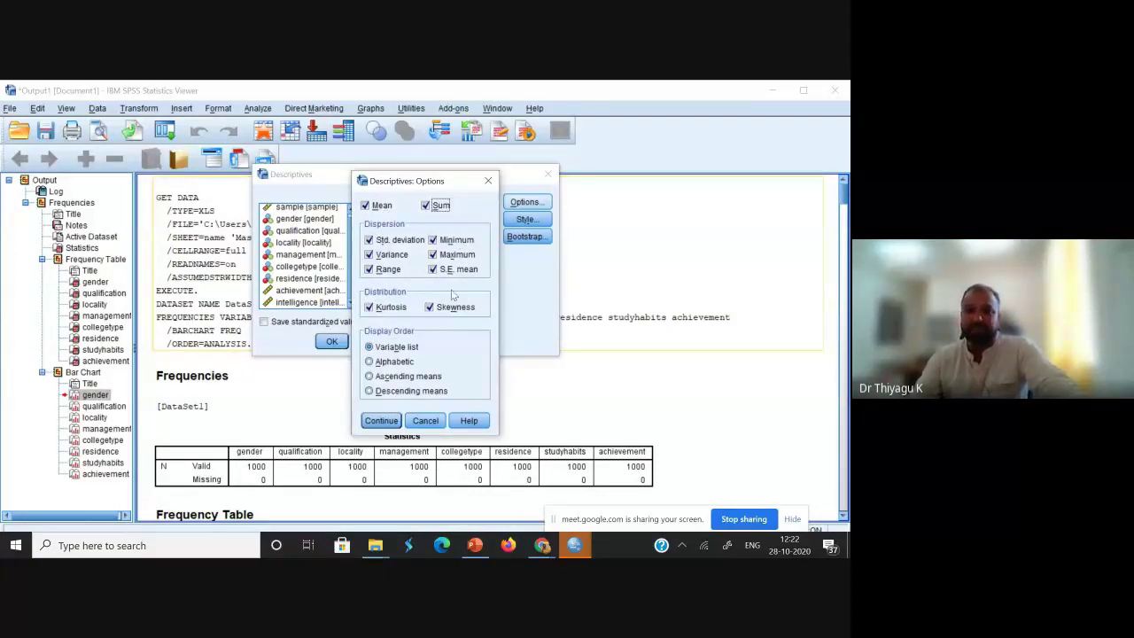
left_click(381, 420)
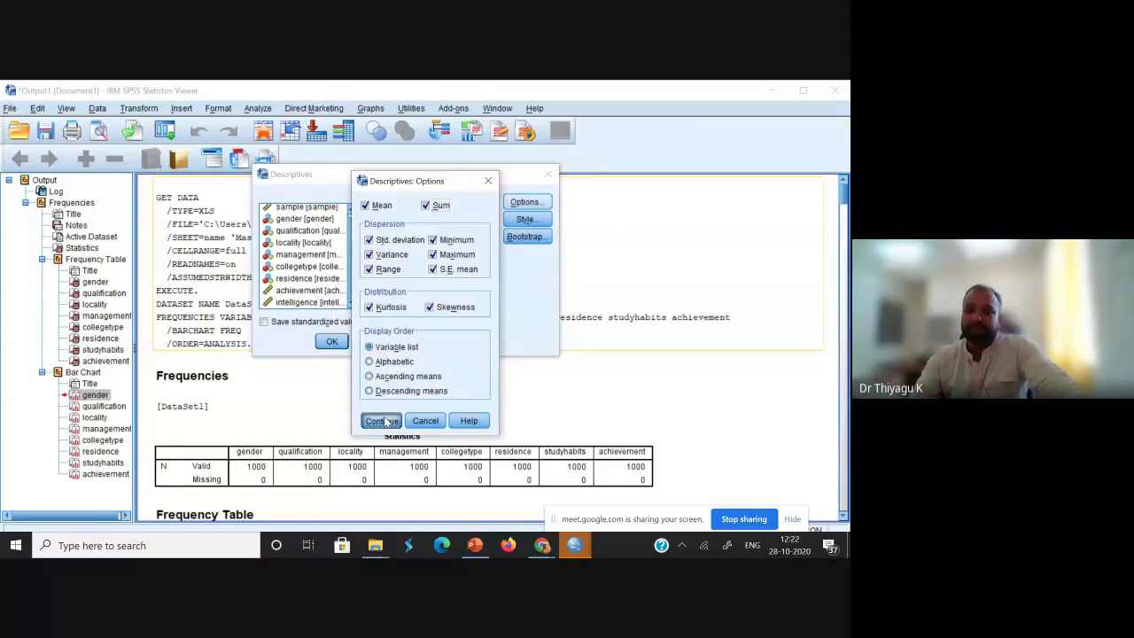
left_click(524, 220)
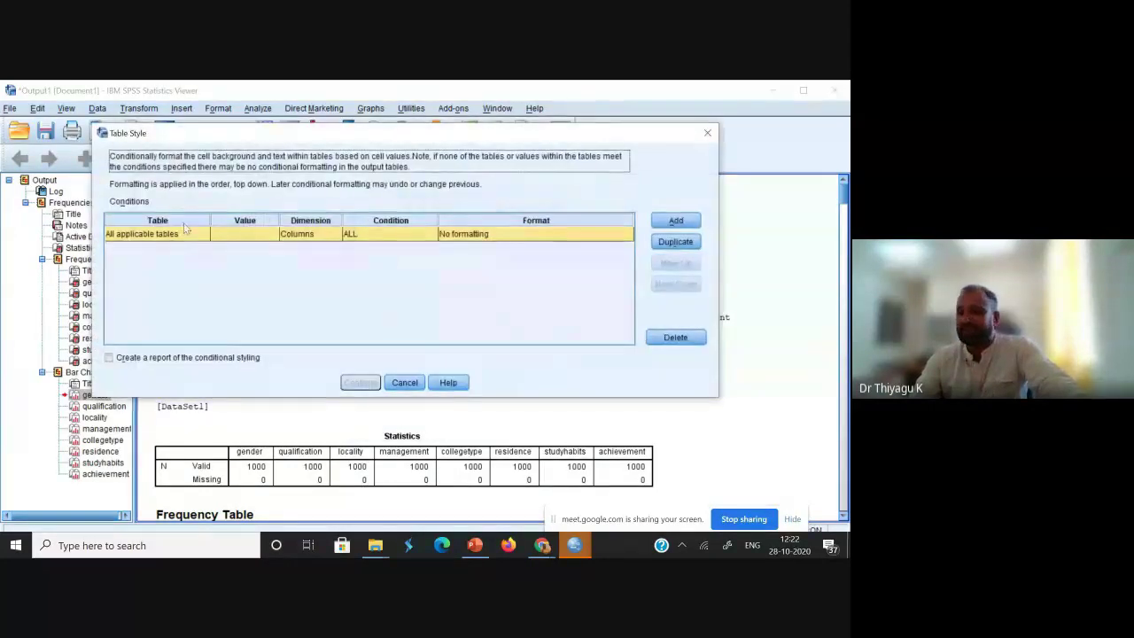
Close Table Style and Bootstrap unchanged, then tick 'Save standardized values as variables'.
left_click(707, 133)
left_click(530, 237)
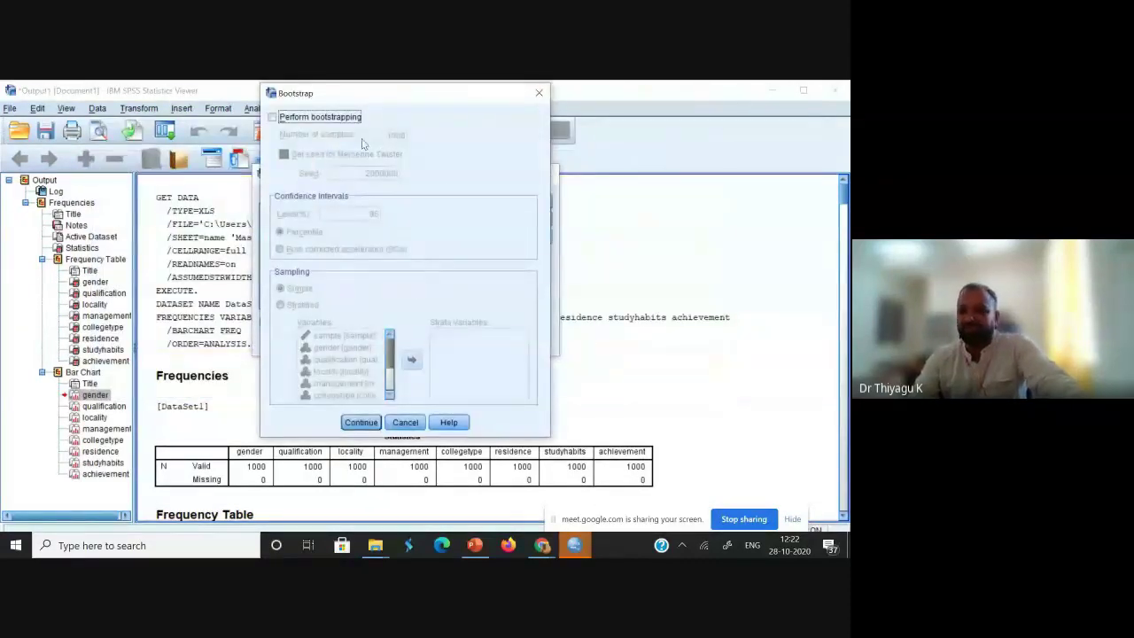
left_click(539, 92)
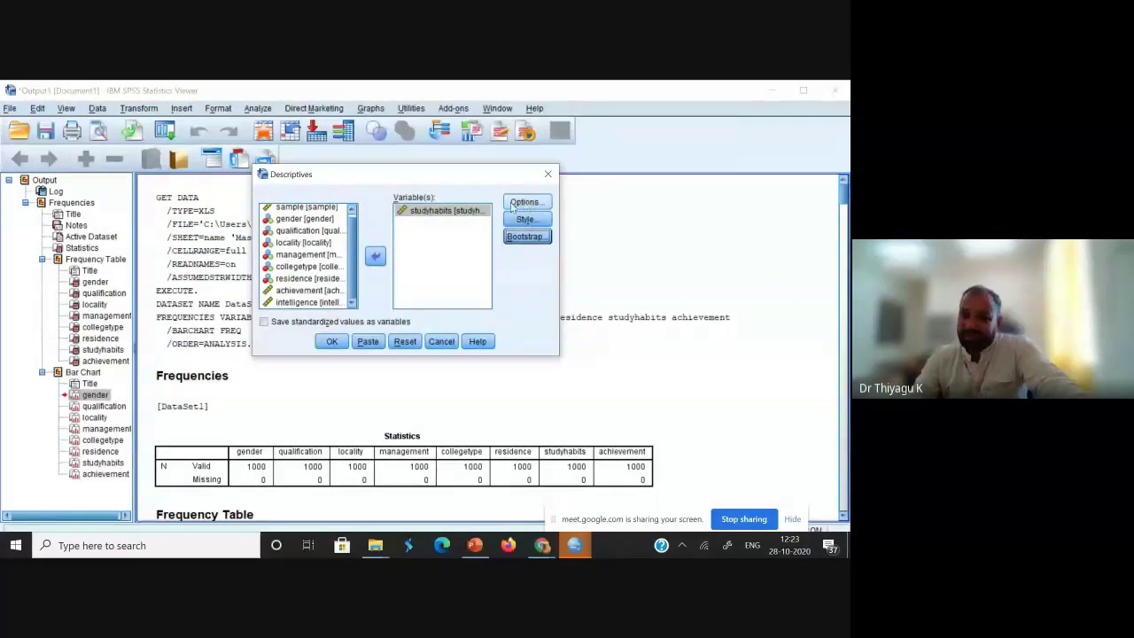
left_click(286, 327)
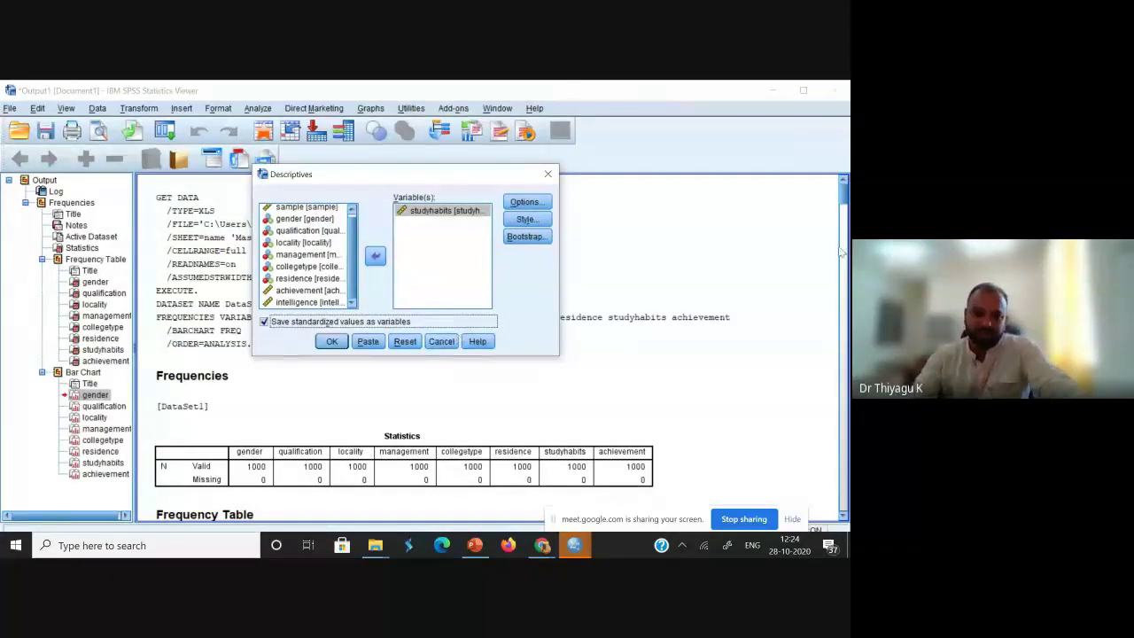
Run Descriptives and select the studyhabits table showing N 1000, mean 202.47, SD 30.083.
left_click(335, 340)
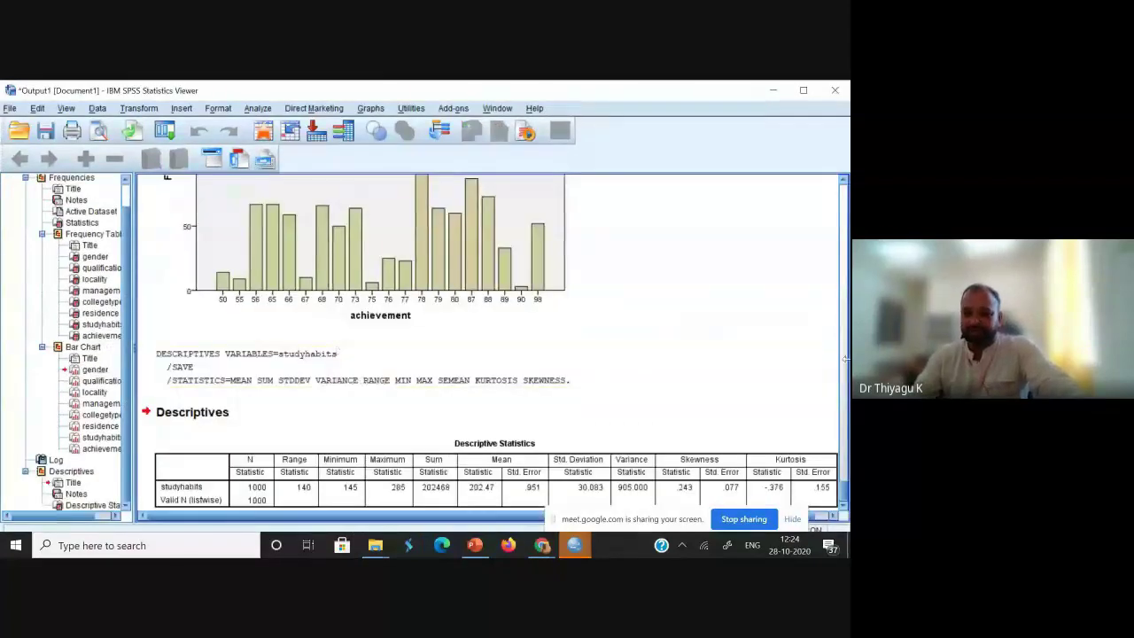
scroll(844, 492, "down", 1)
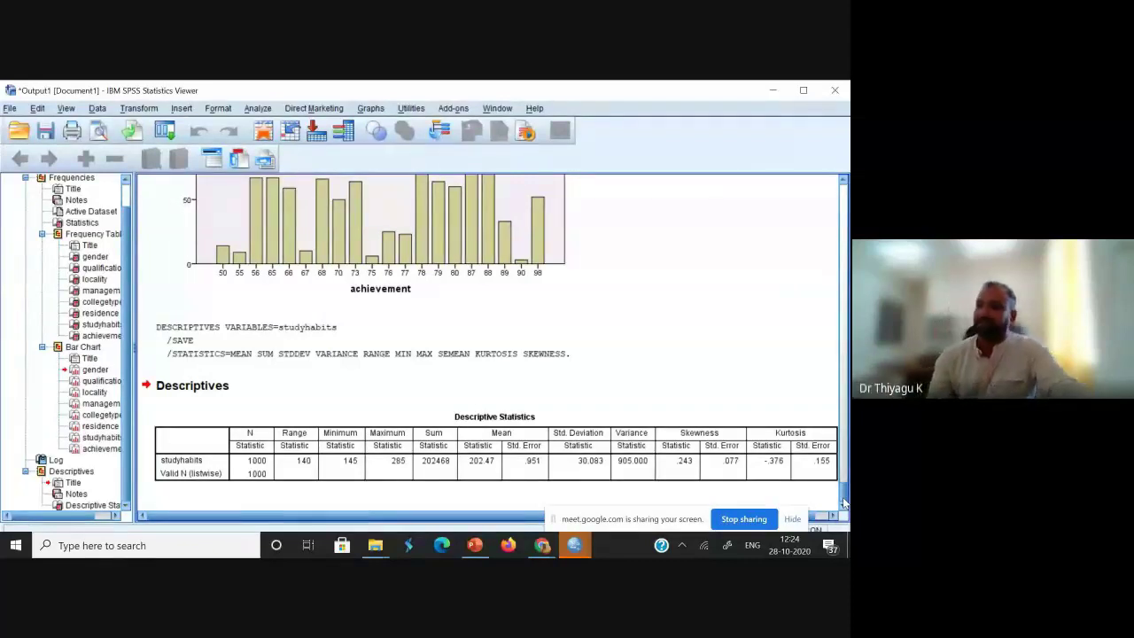
left_click(202, 470)
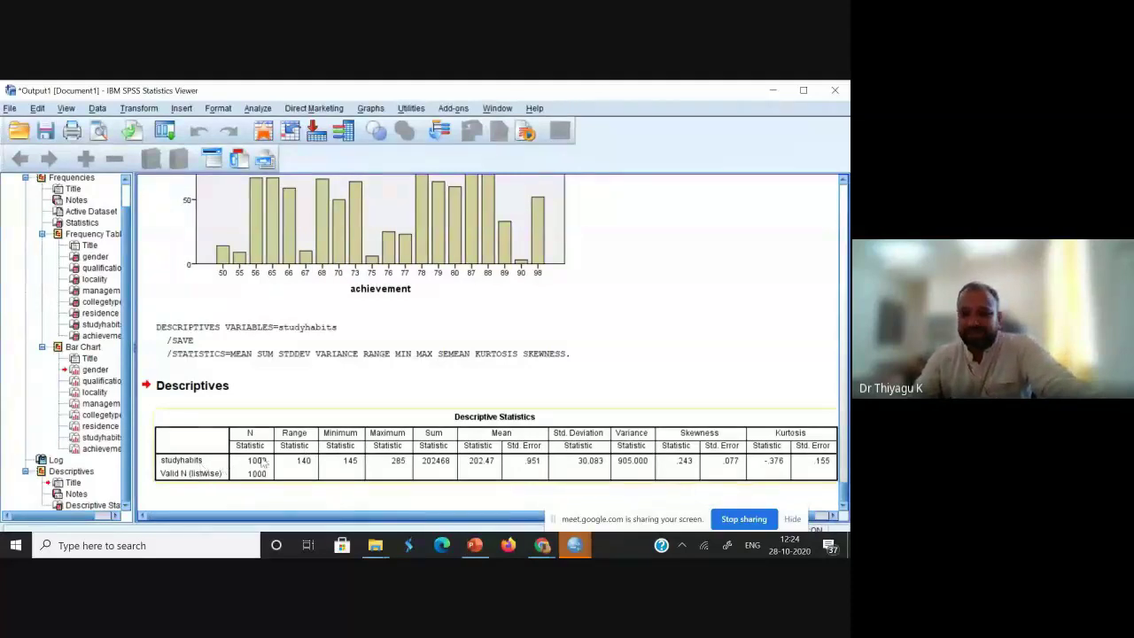
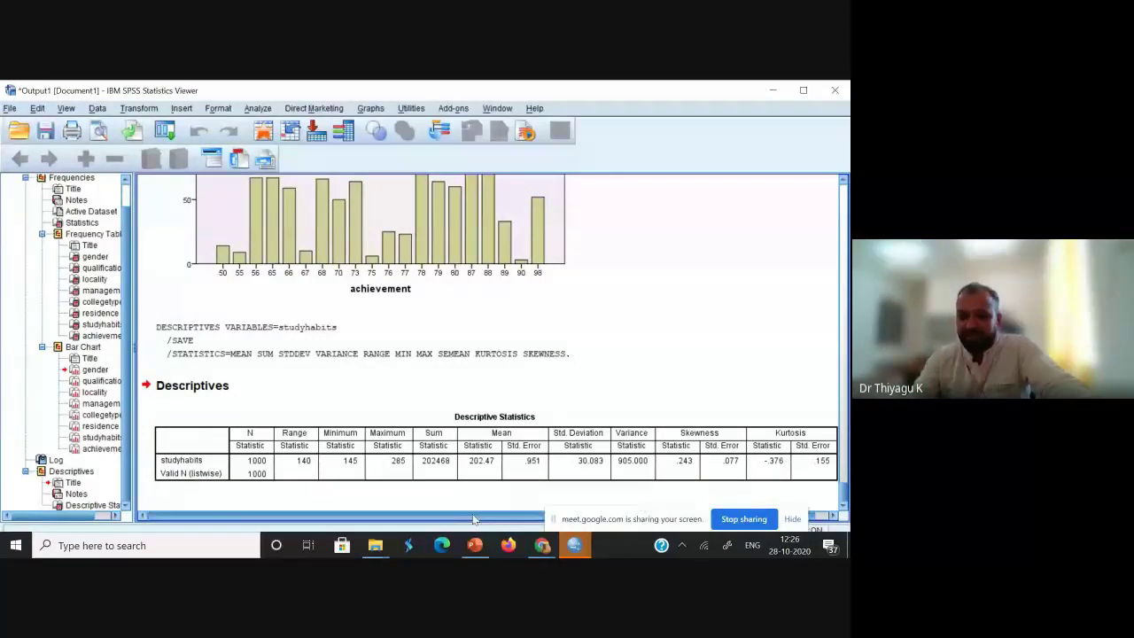
Select the studyhabits descriptives table and scroll through the output.
left_click_drag(518, 521, 529, 521)
left_click(757, 465)
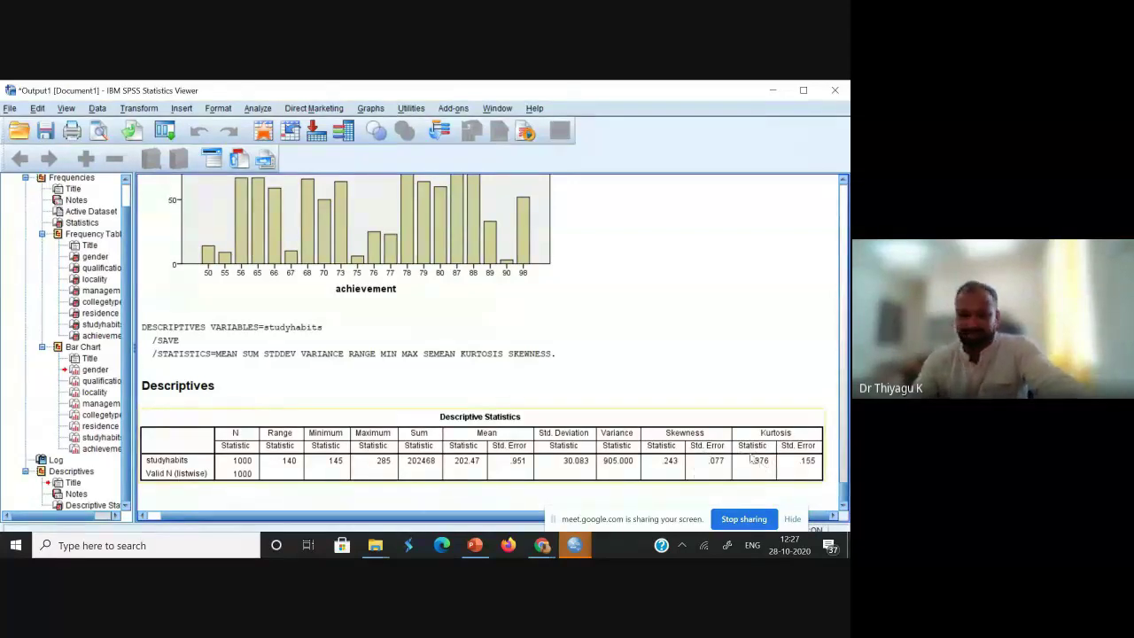
left_click_drag(845, 501, 846, 187)
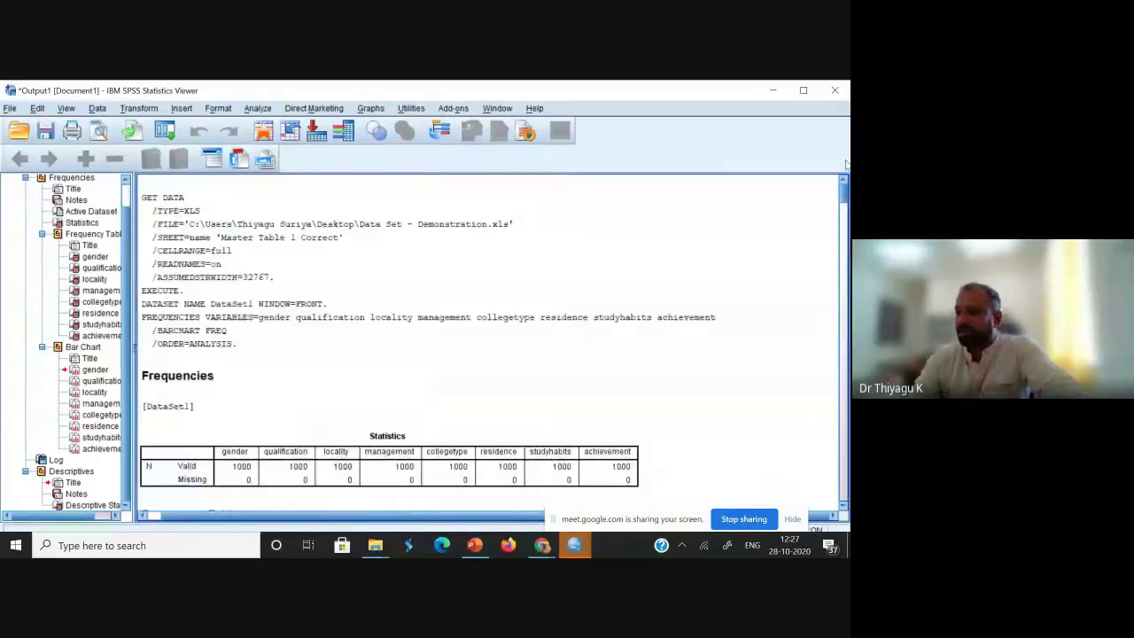
Run Descriptives on achievement and intelligence instead of studyhabits, keeping standardized values saved.
left_click(257, 108)
mouse_move(335, 145)
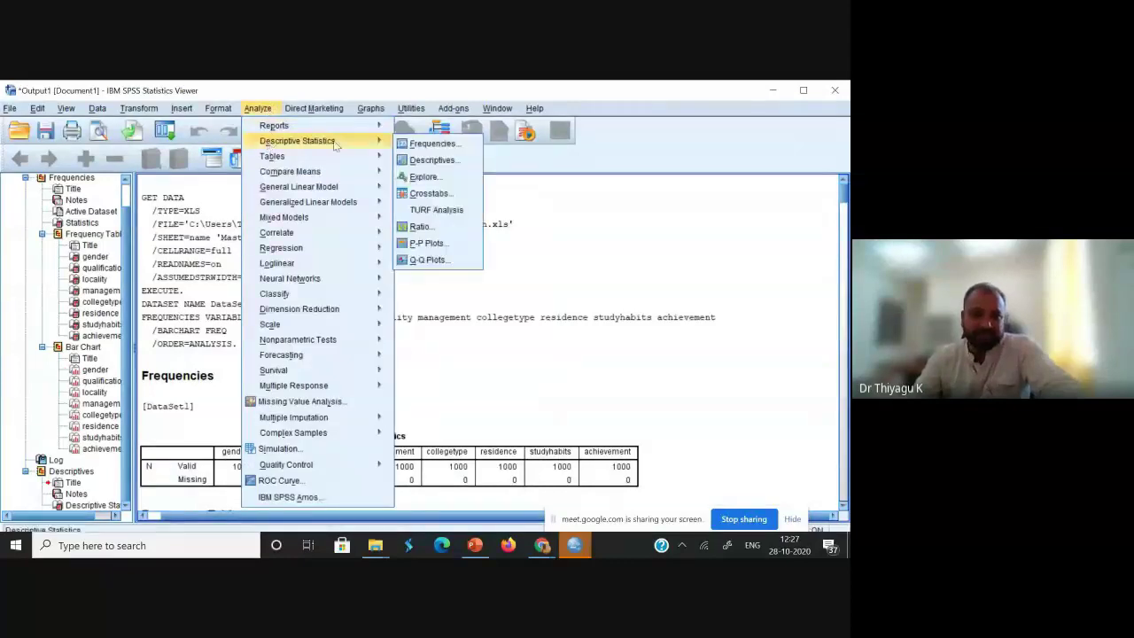
left_click(430, 160)
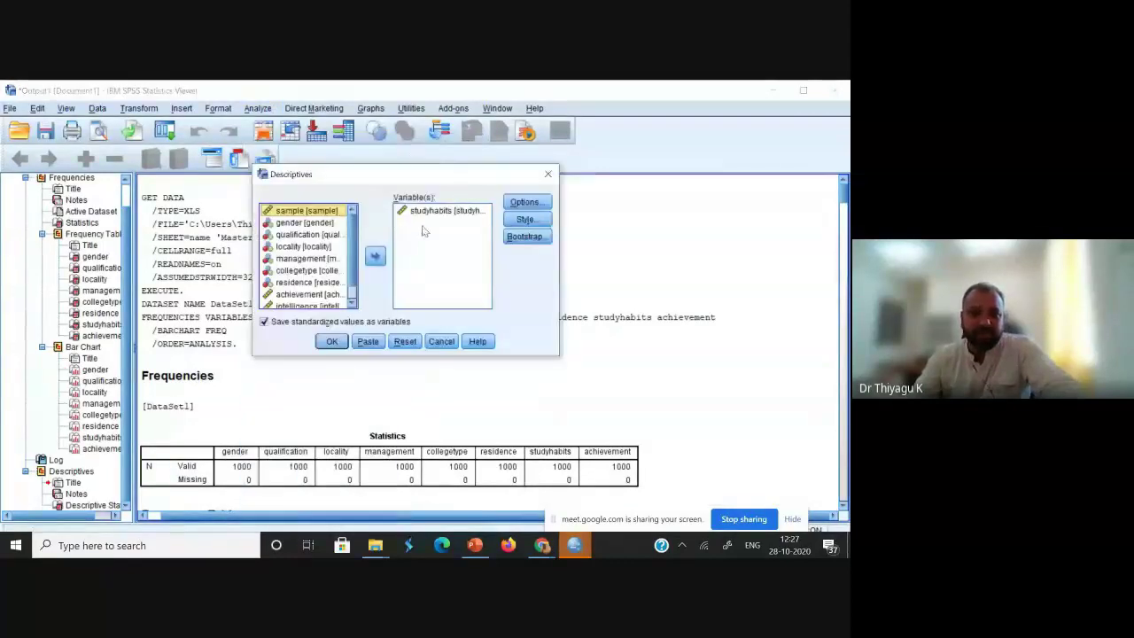
double_click(427, 212)
scroll(324, 289, "down", 1)
left_click(317, 280)
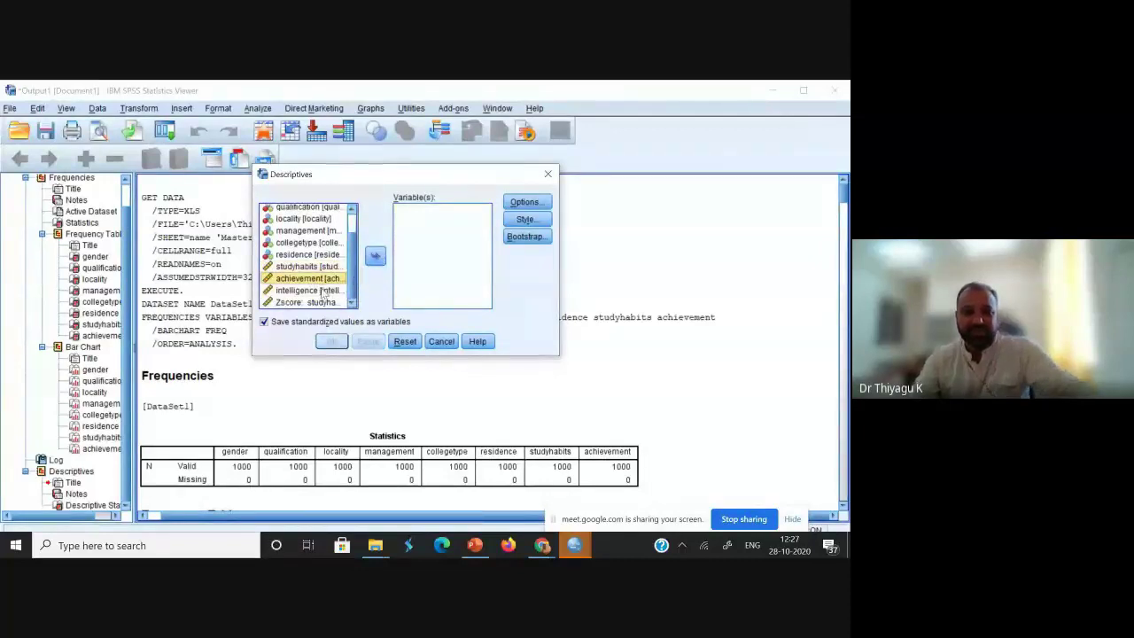
left_click(321, 290, "shift")
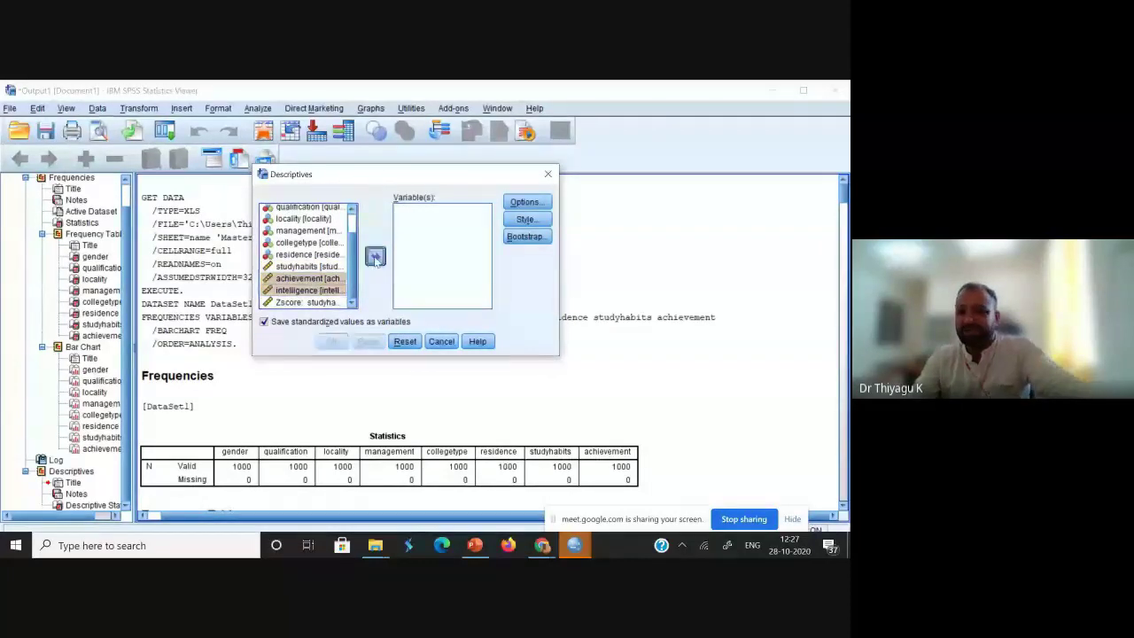
left_click(376, 256)
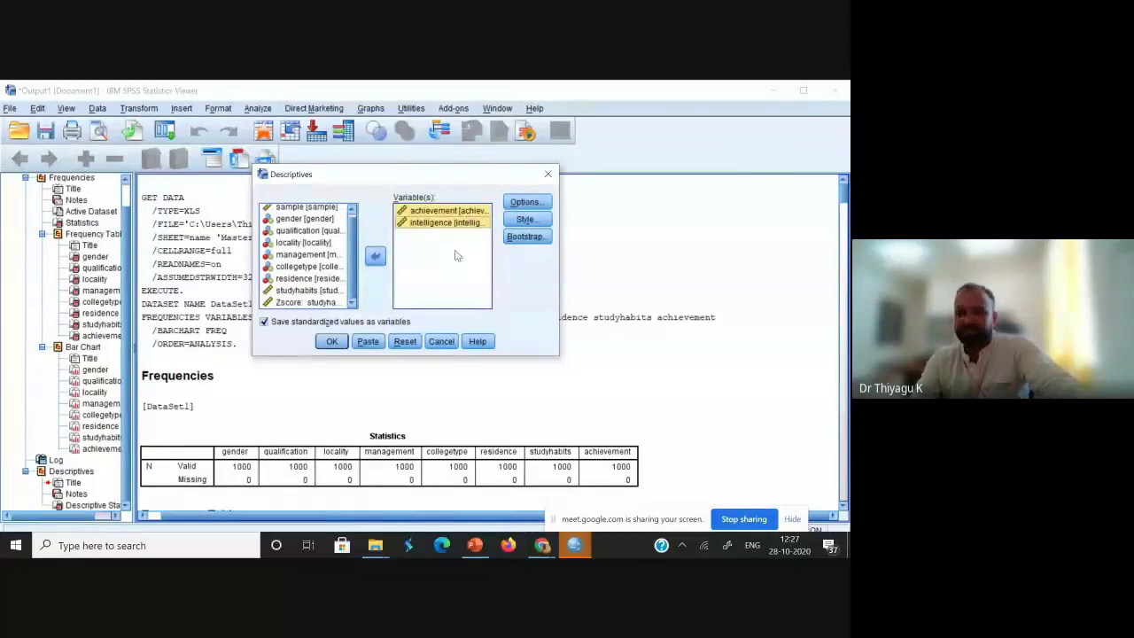
left_click(332, 342)
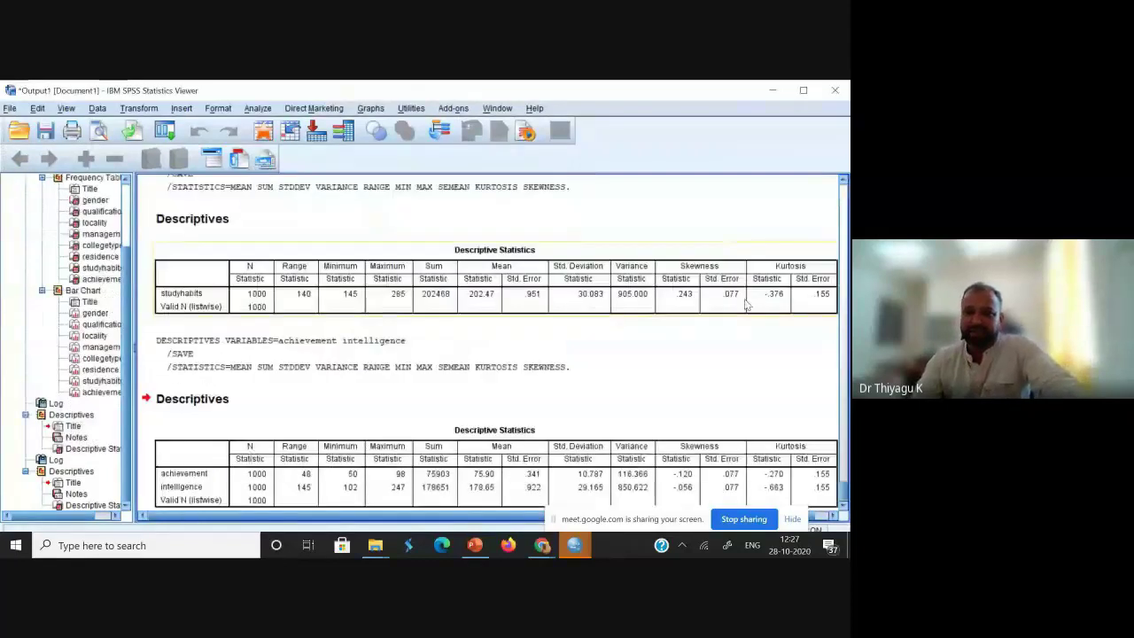
Scroll to the end of the new table, then minimize the Viewer to show the Data Editor.
left_click(842, 501)
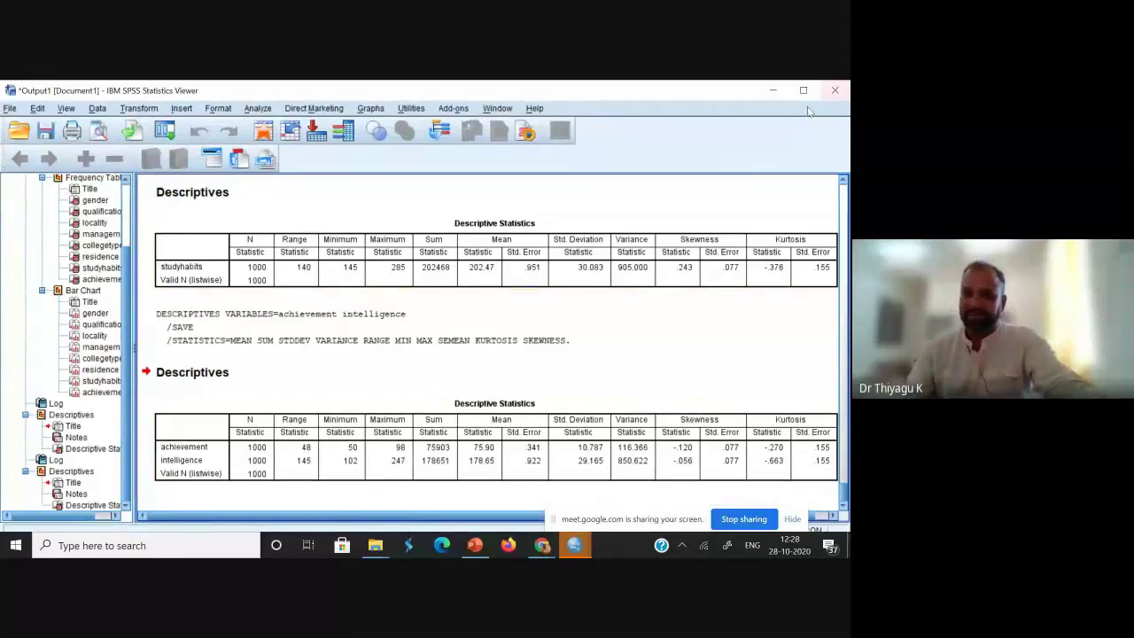
left_click(771, 91)
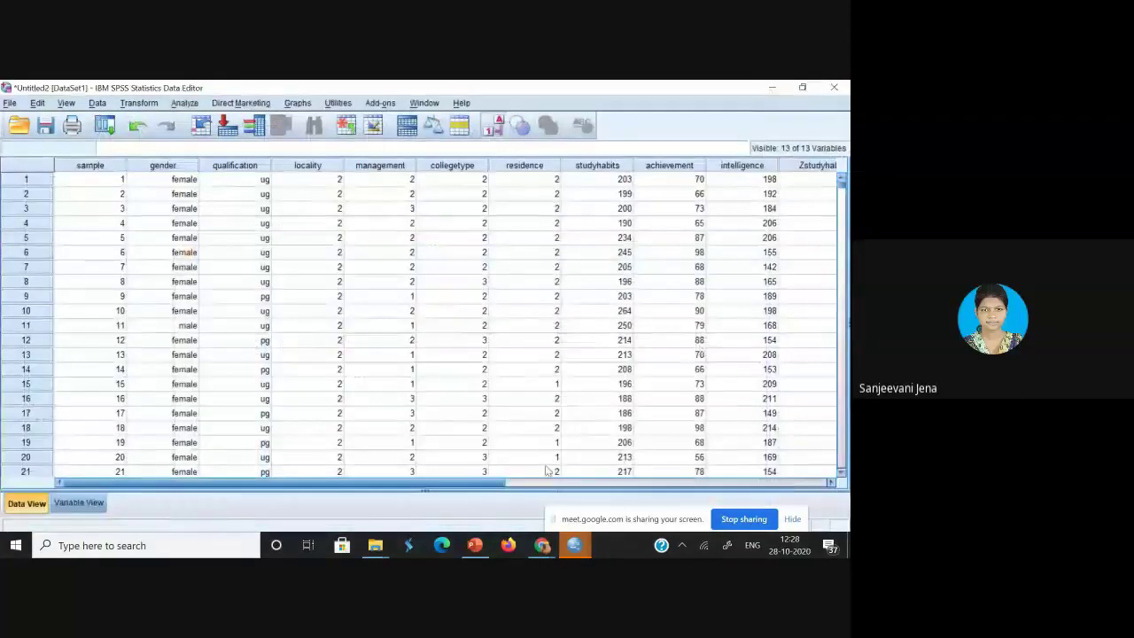
left_click_drag(459, 487, 660, 486)
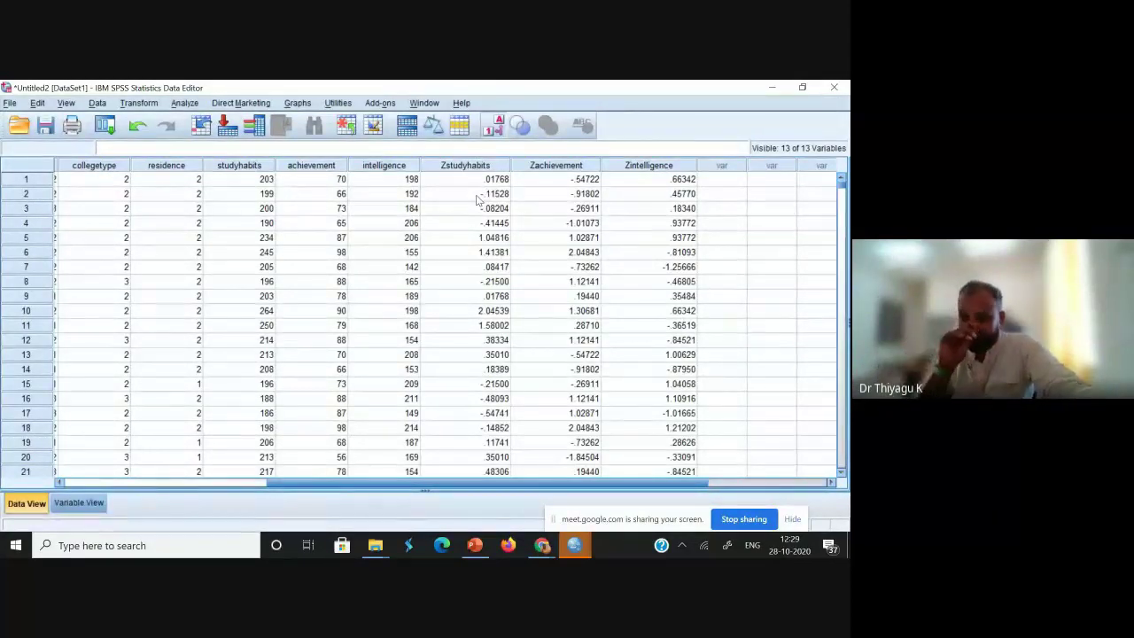
left_click(248, 180)
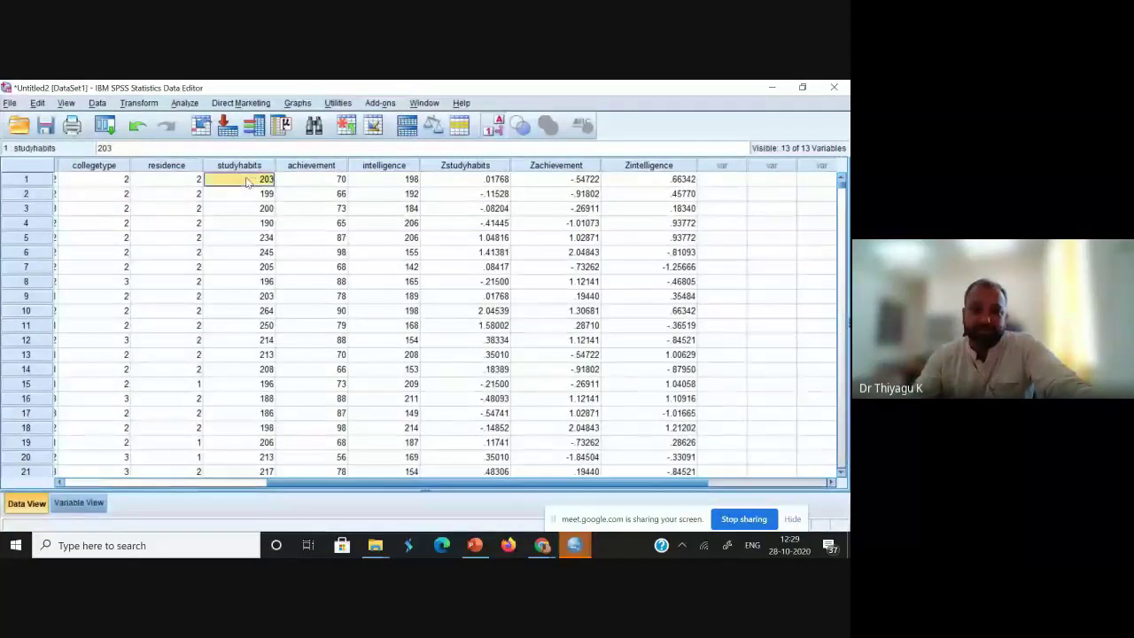
left_click(501, 181)
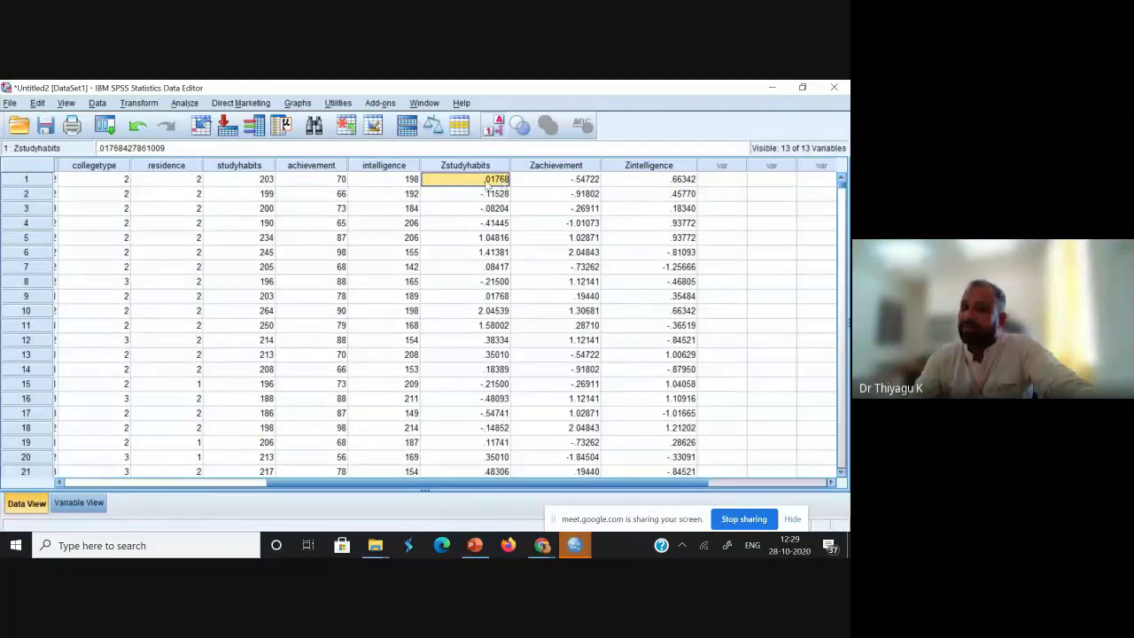
left_click(268, 183)
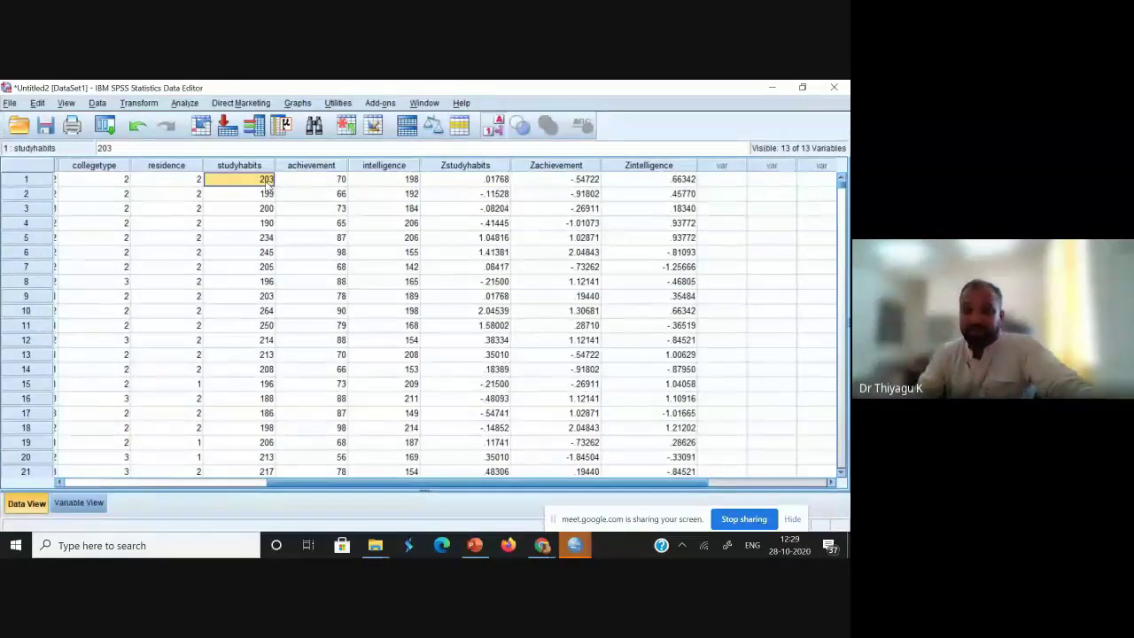
left_click(499, 202)
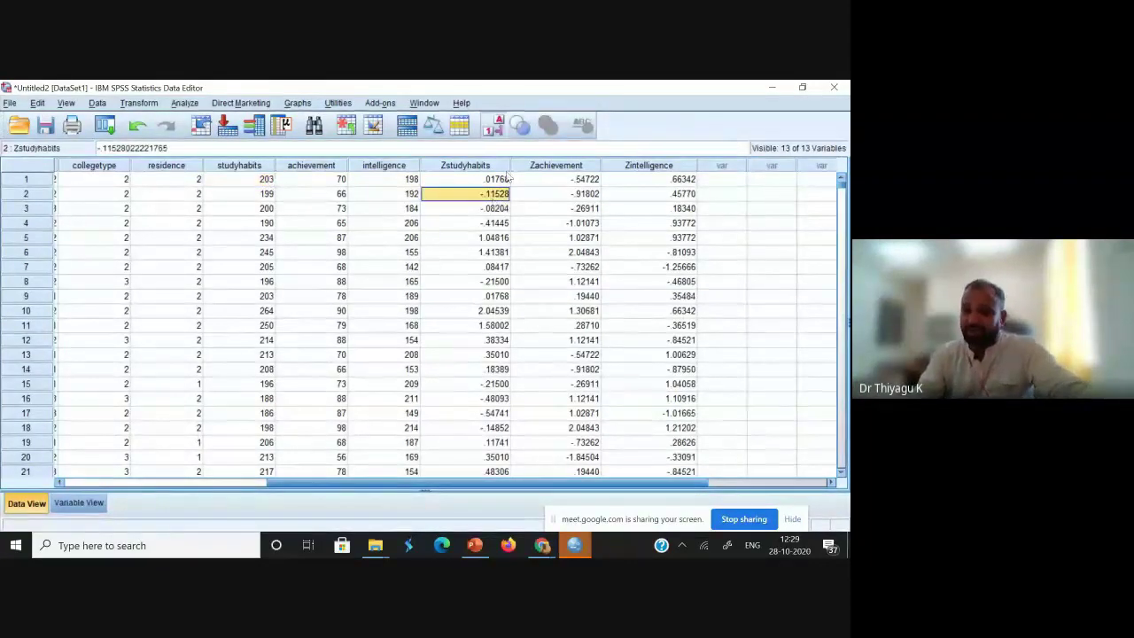
left_click(496, 211)
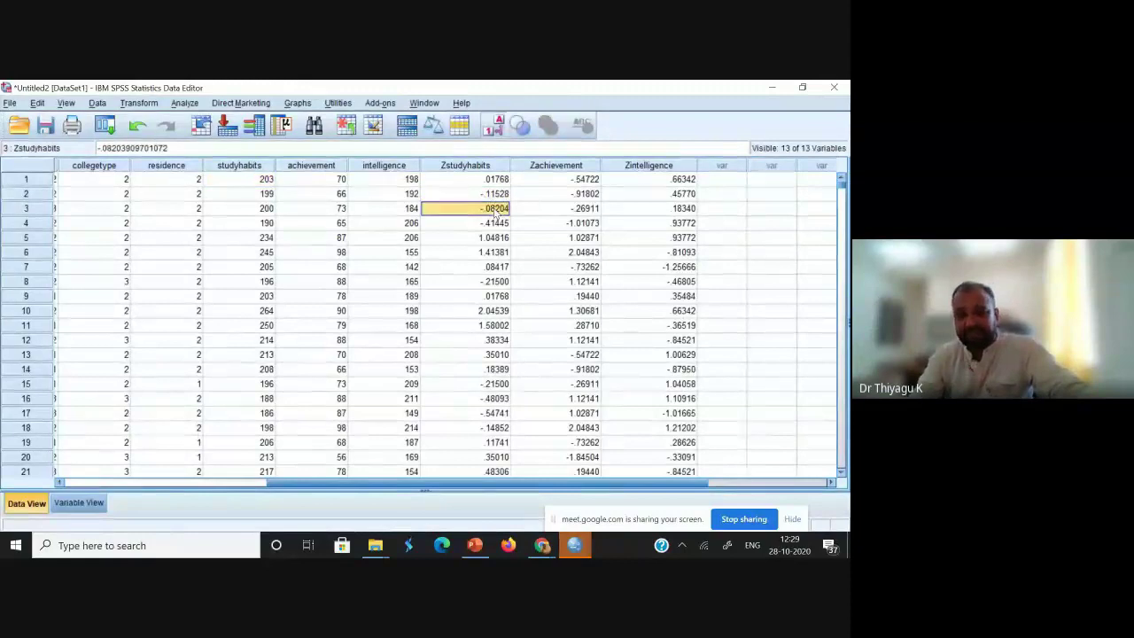
left_click(495, 222)
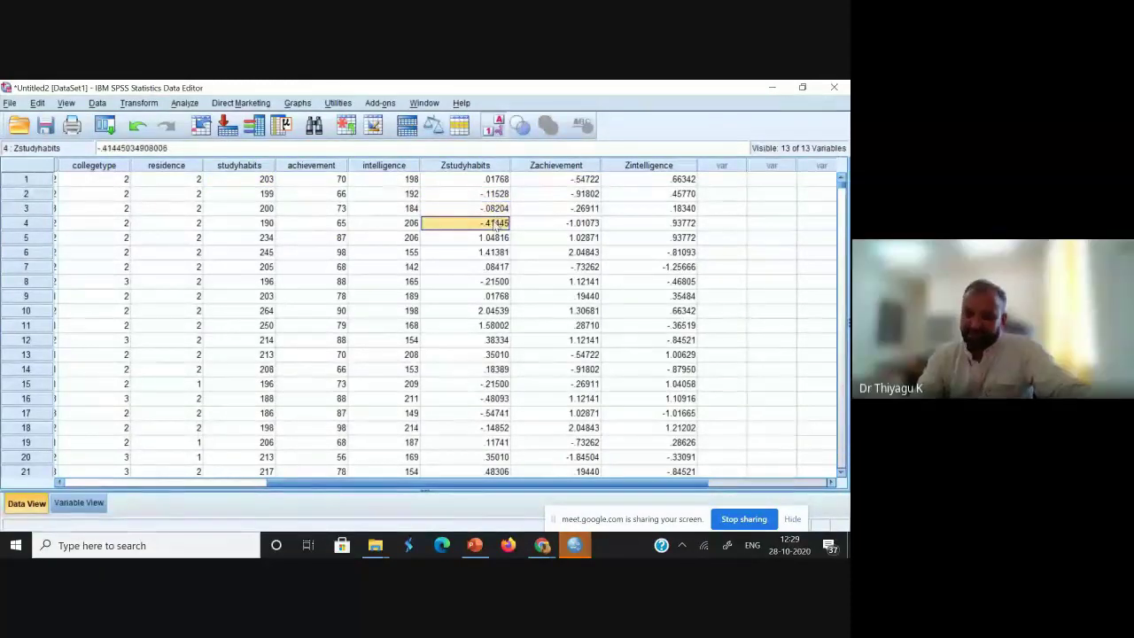
left_click(494, 238)
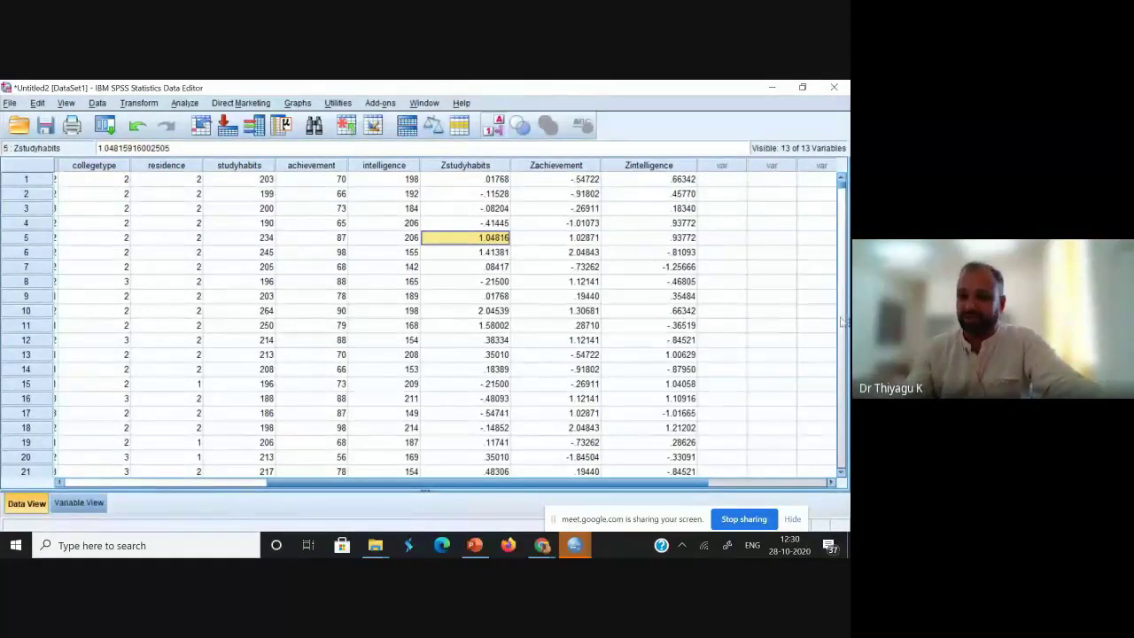
left_click_drag(841, 190, 841, 381)
Set up Crosstabs with gender as the row variable and locality as the column variable.
left_click(183, 103)
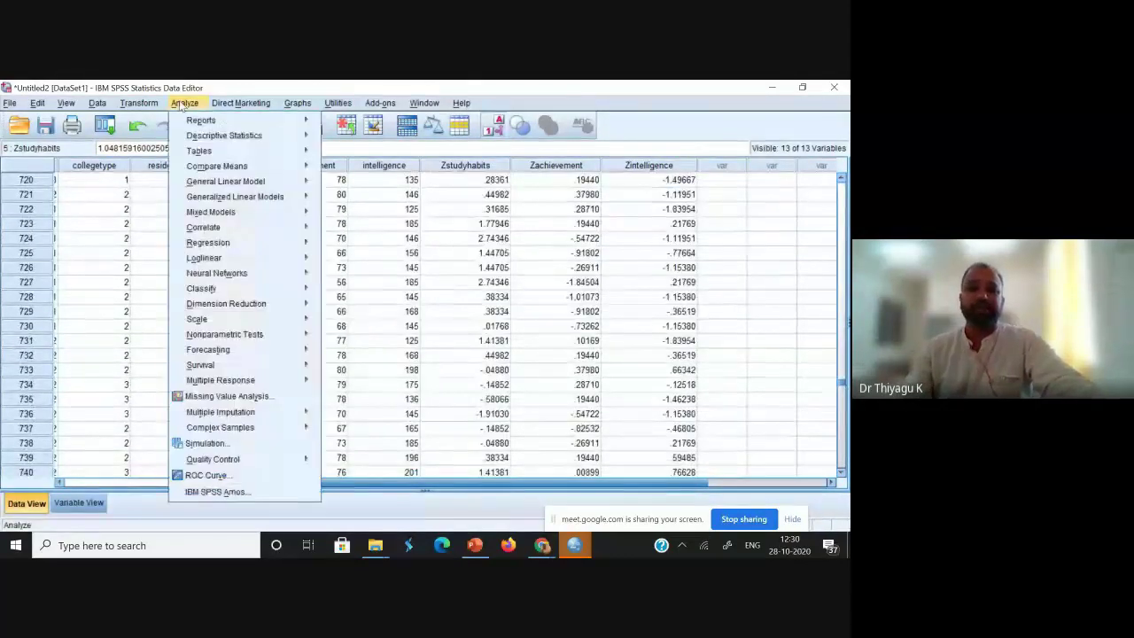
mouse_move(188, 136)
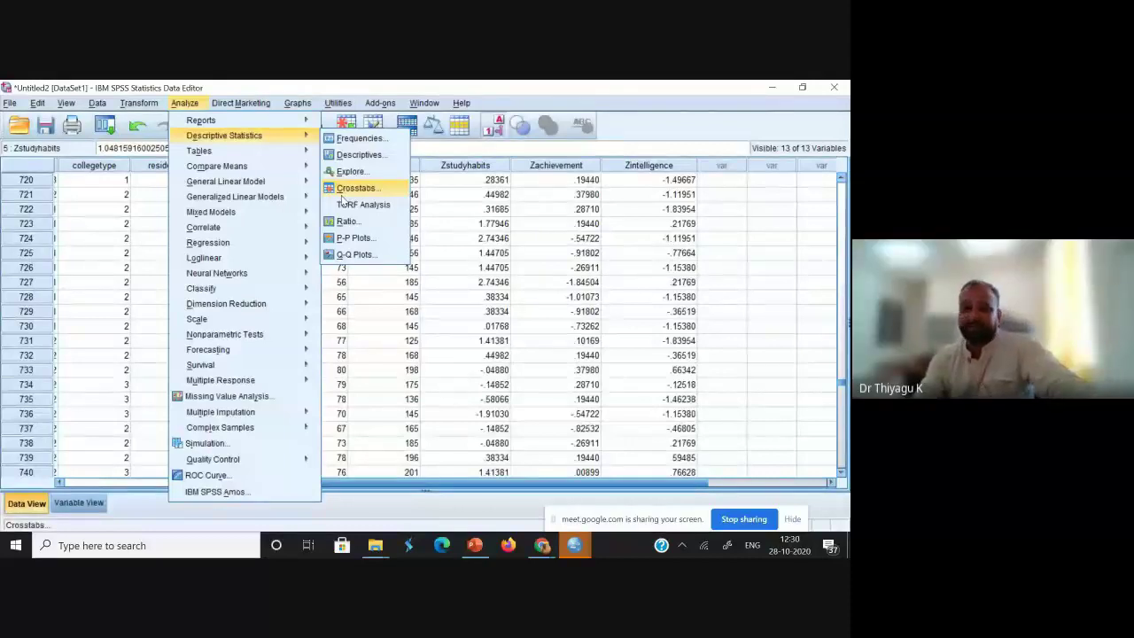
left_click(346, 190)
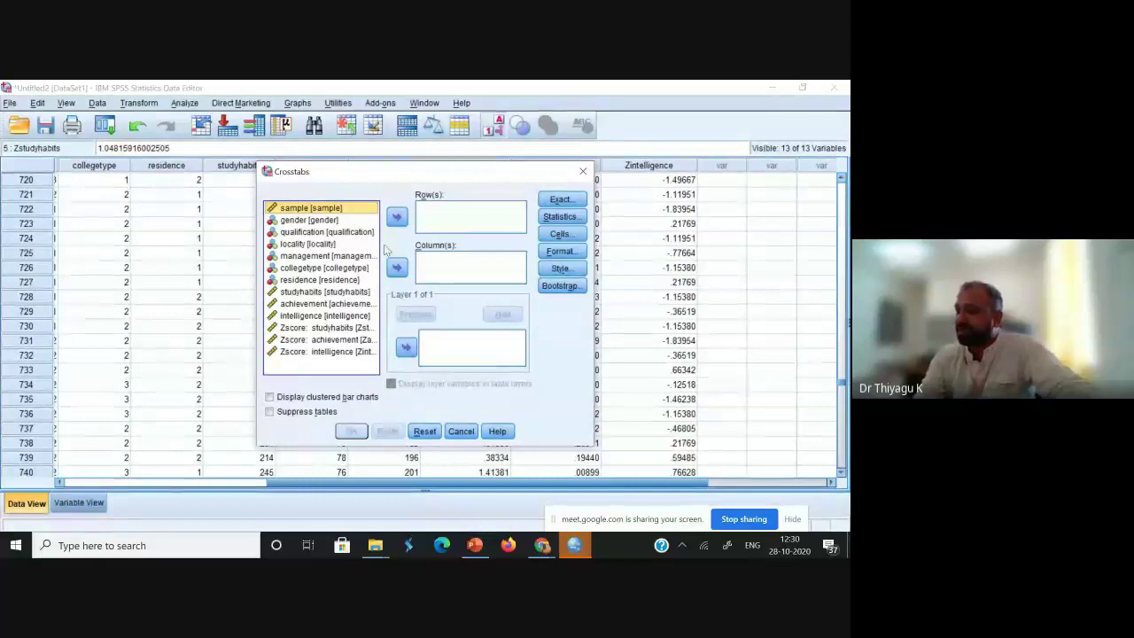
left_click(335, 221)
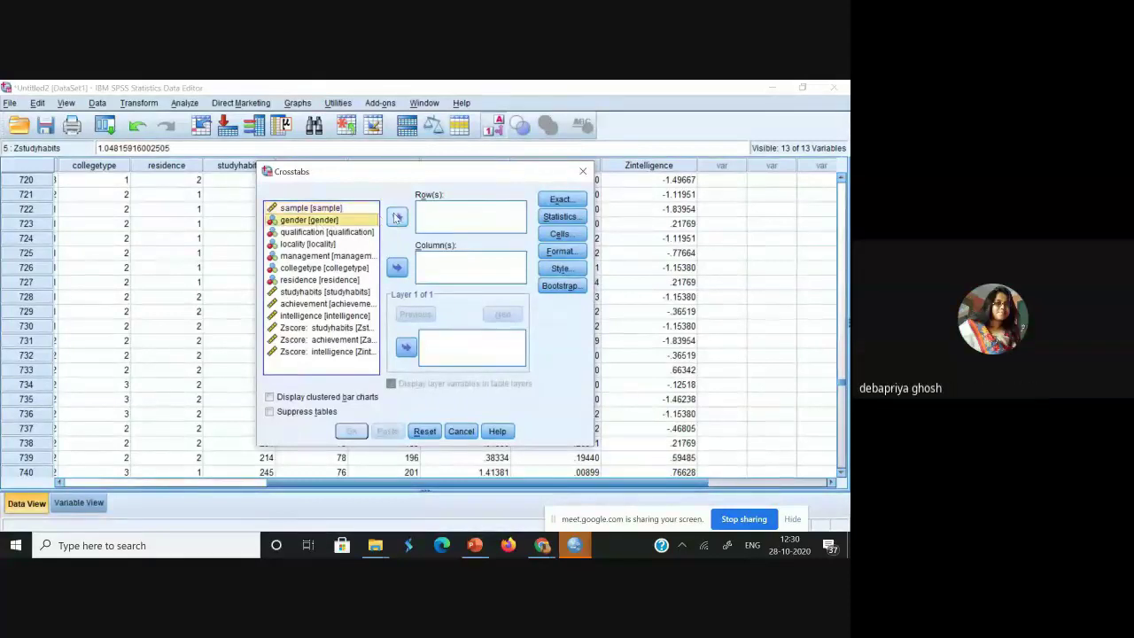
left_click(396, 216)
left_click(321, 231)
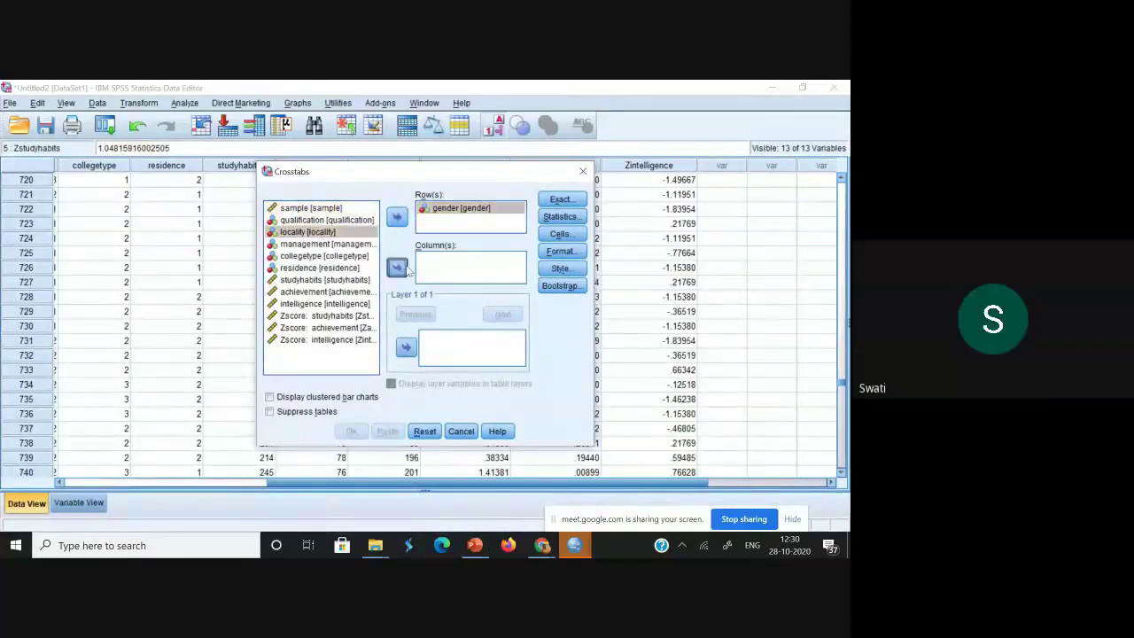
left_click(398, 268)
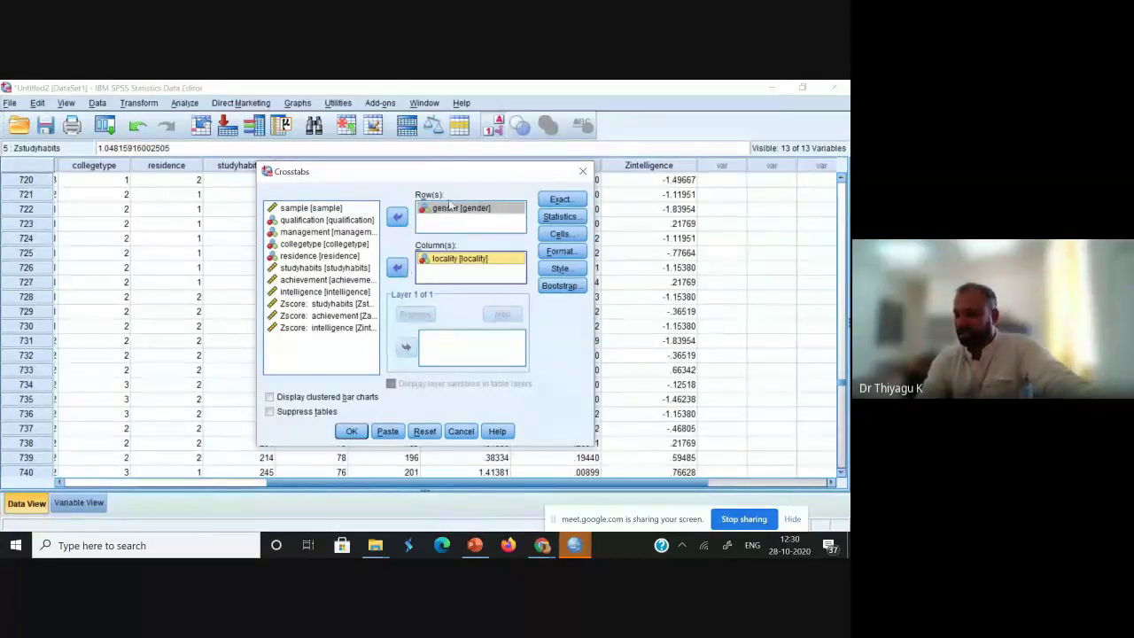
Look through the Exact and Statistics options without changing anything.
left_click(568, 200)
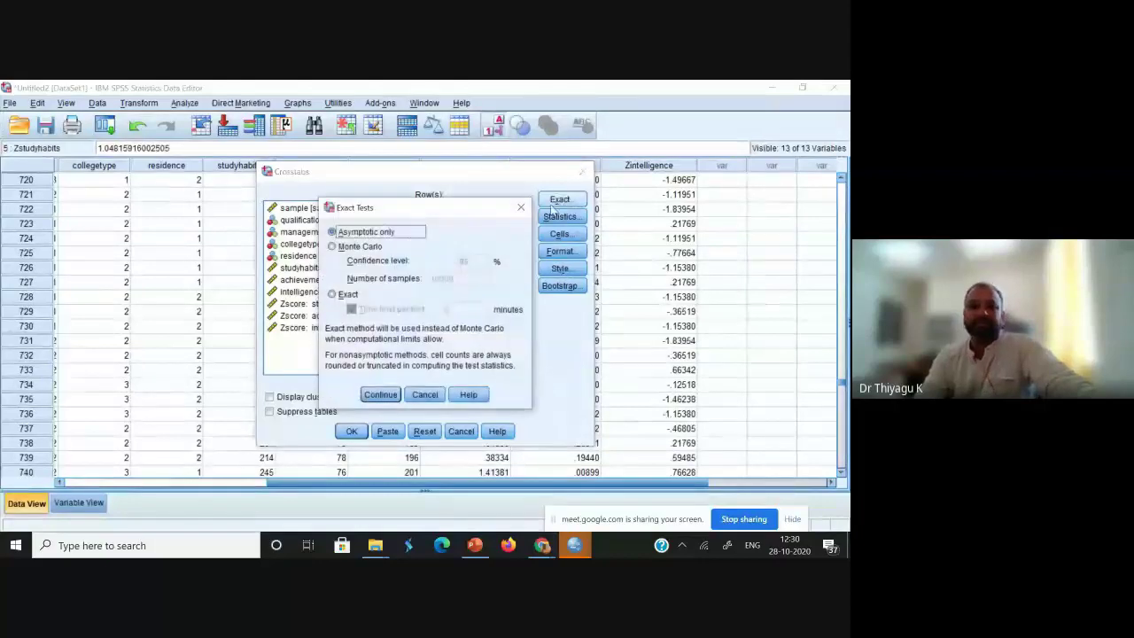
left_click(520, 207)
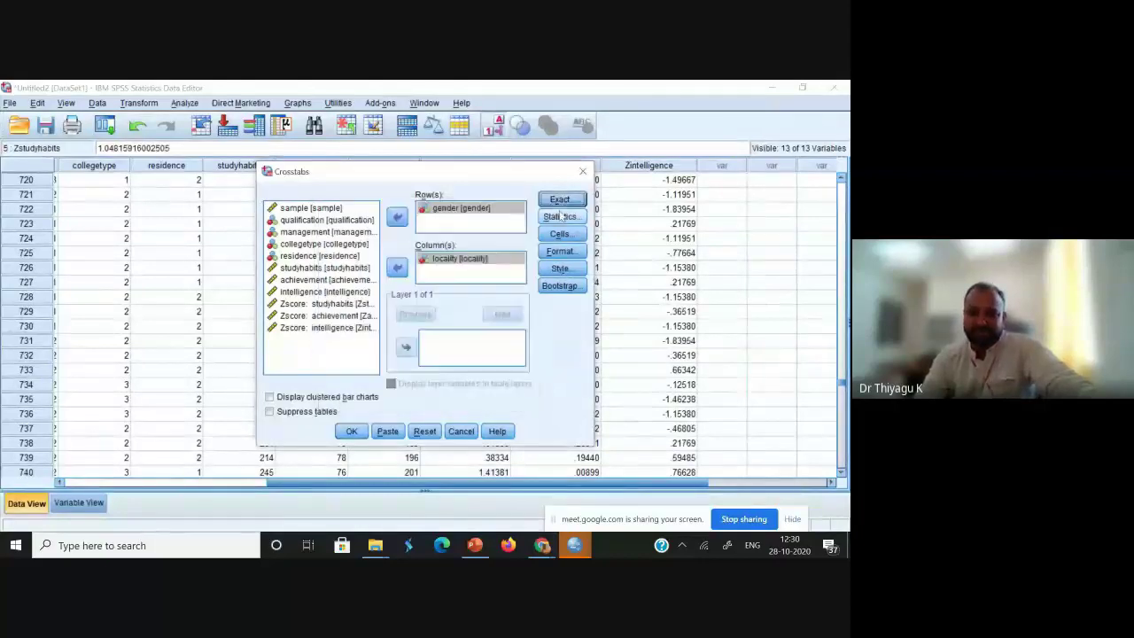
left_click(559, 217)
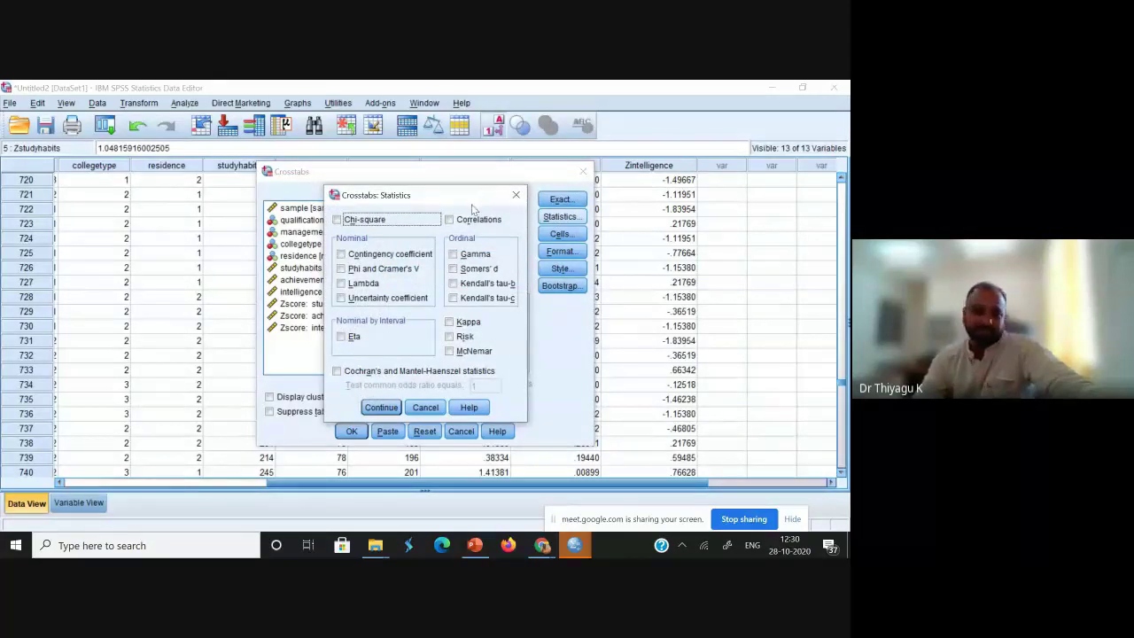
left_click(516, 198)
Add row, column and total percentages to the cells and run the crosstab.
left_click(559, 234)
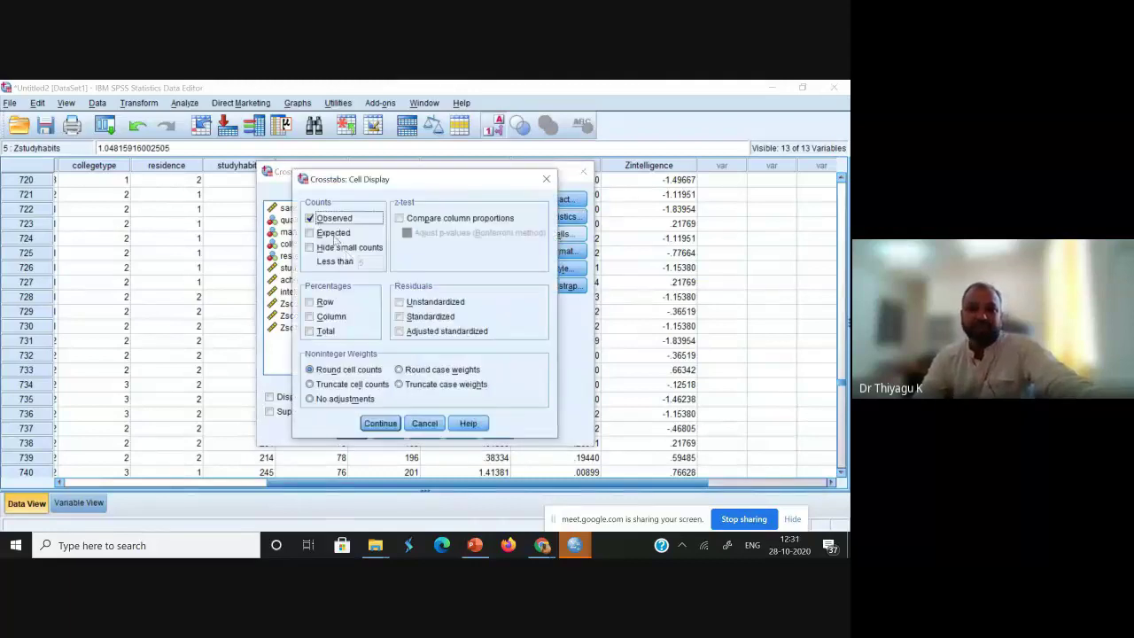
left_click(322, 302)
left_click(321, 316)
left_click(322, 331)
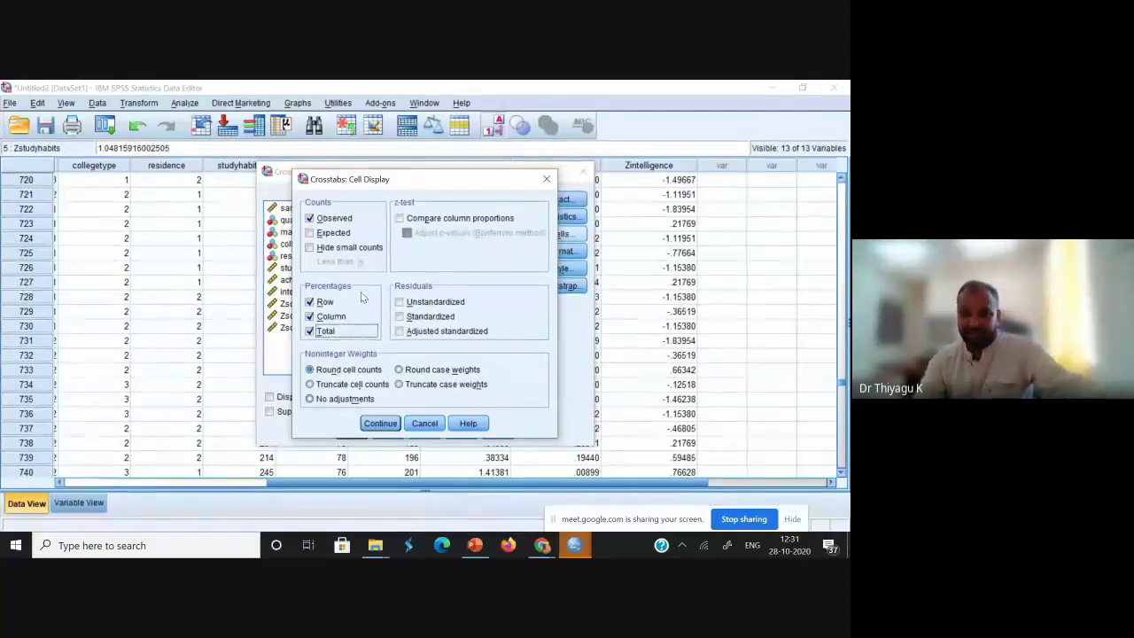
left_click(380, 424)
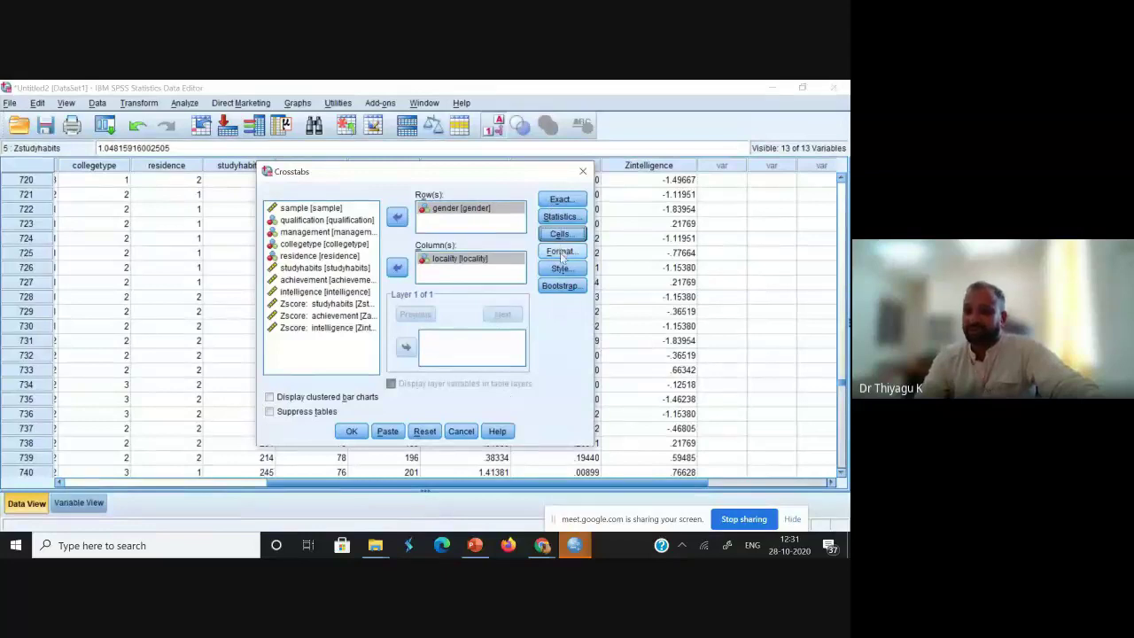
left_click(352, 432)
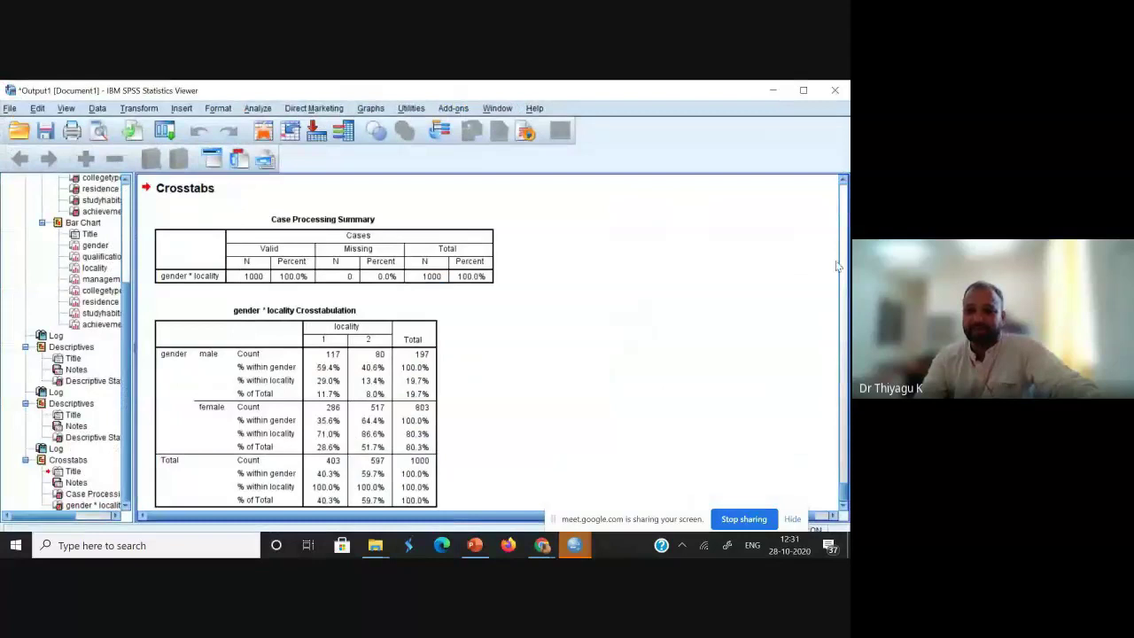
Scroll the Viewer to review the crosstab: 117 males and 286 females in locality 1.
left_click(843, 498)
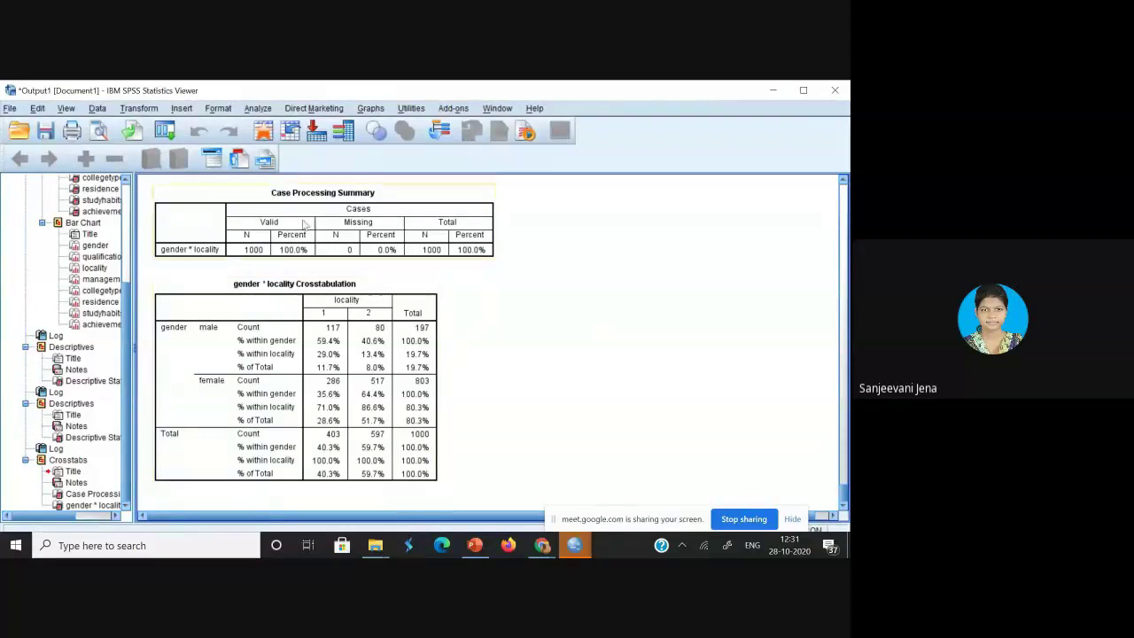
Rerun Crosstabs for gender by locality, keeping row, column and total percentages in the cells.
left_click(256, 108)
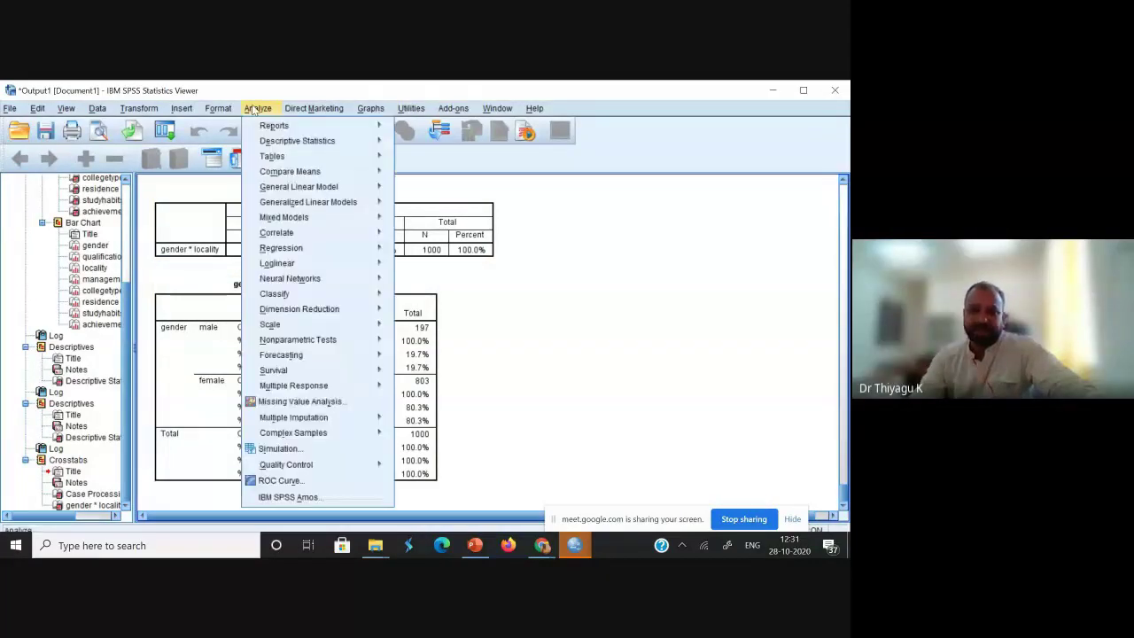
mouse_move(270, 147)
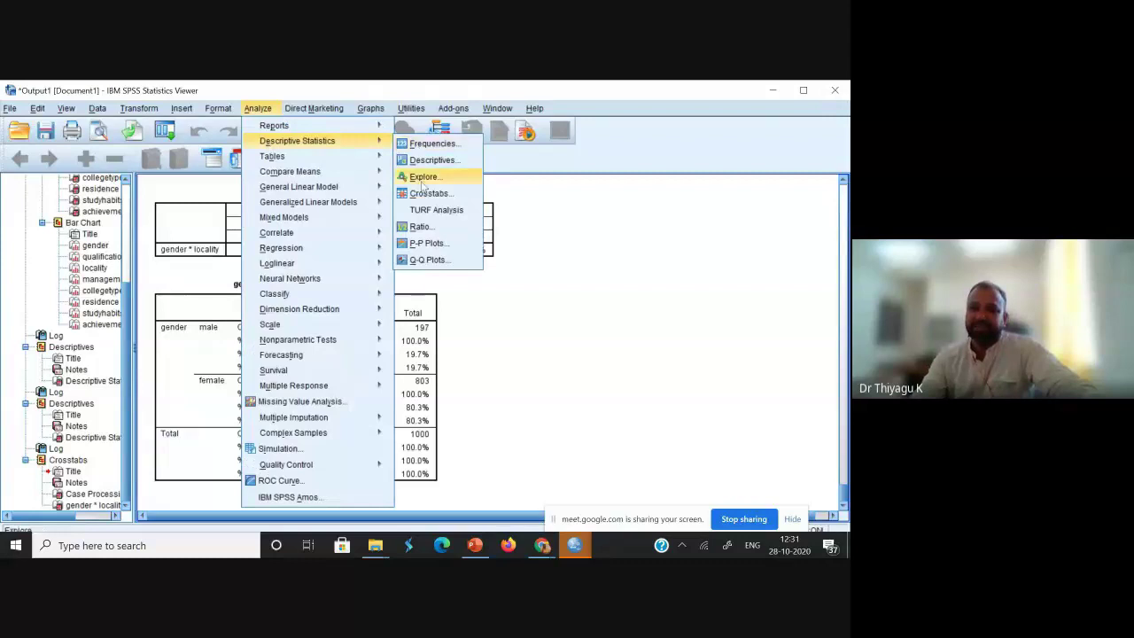
left_click(423, 195)
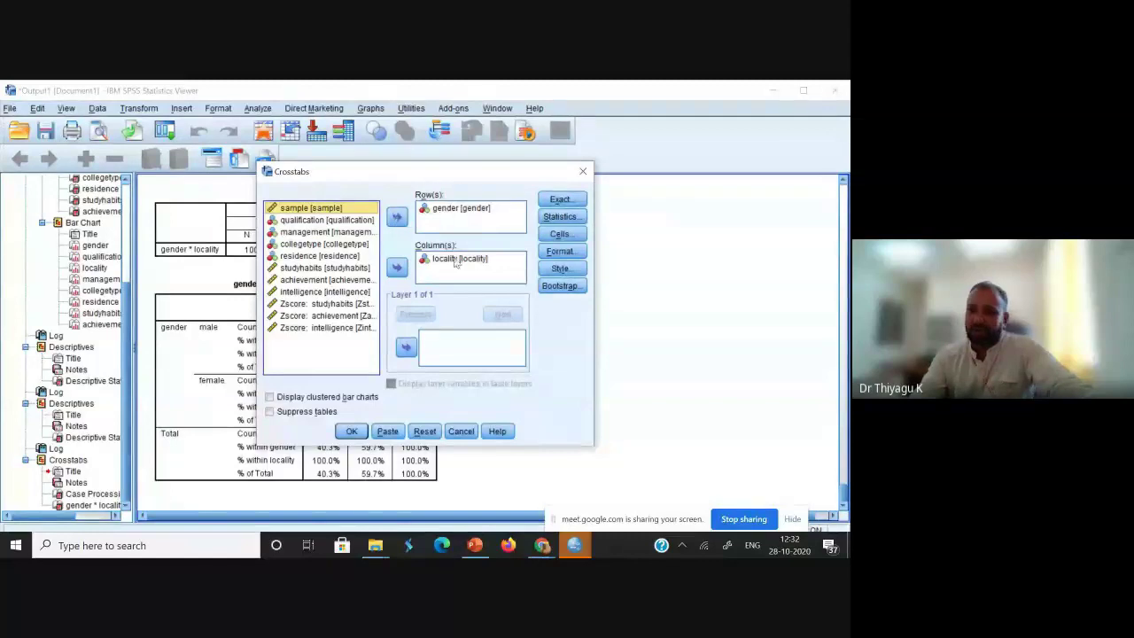
left_click(560, 236)
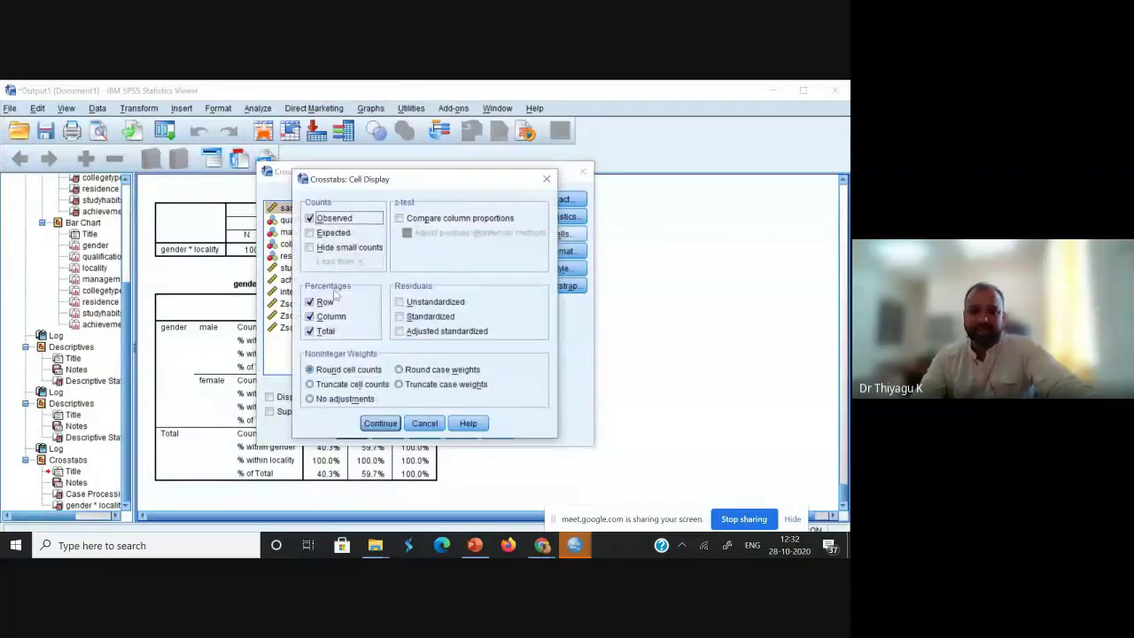
left_click(381, 423)
left_click(351, 431)
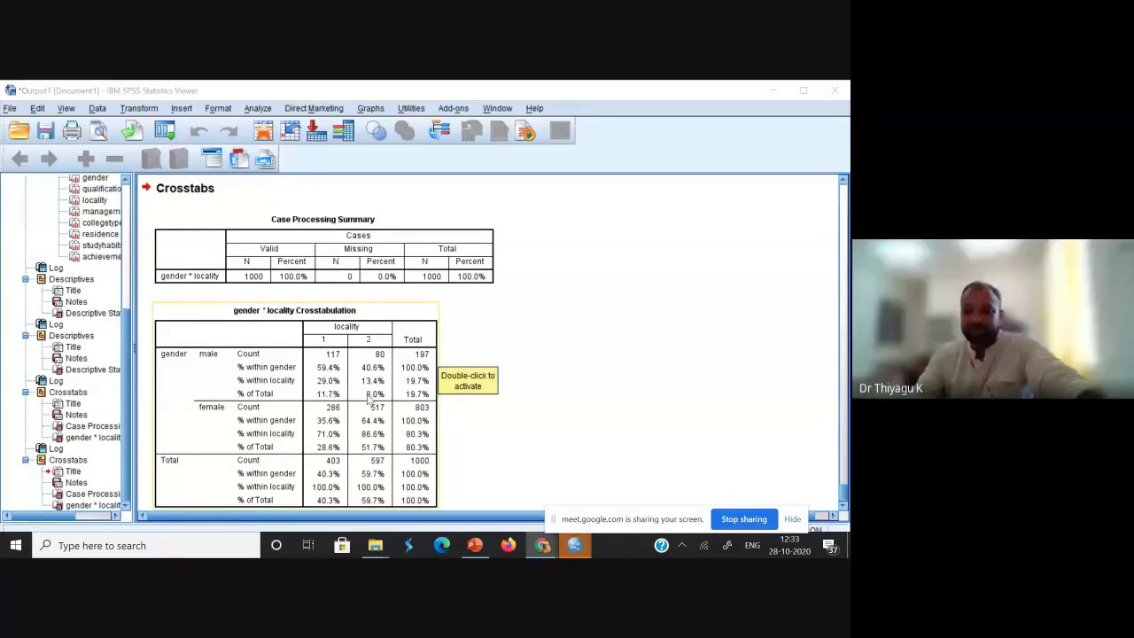
left_click(523, 414)
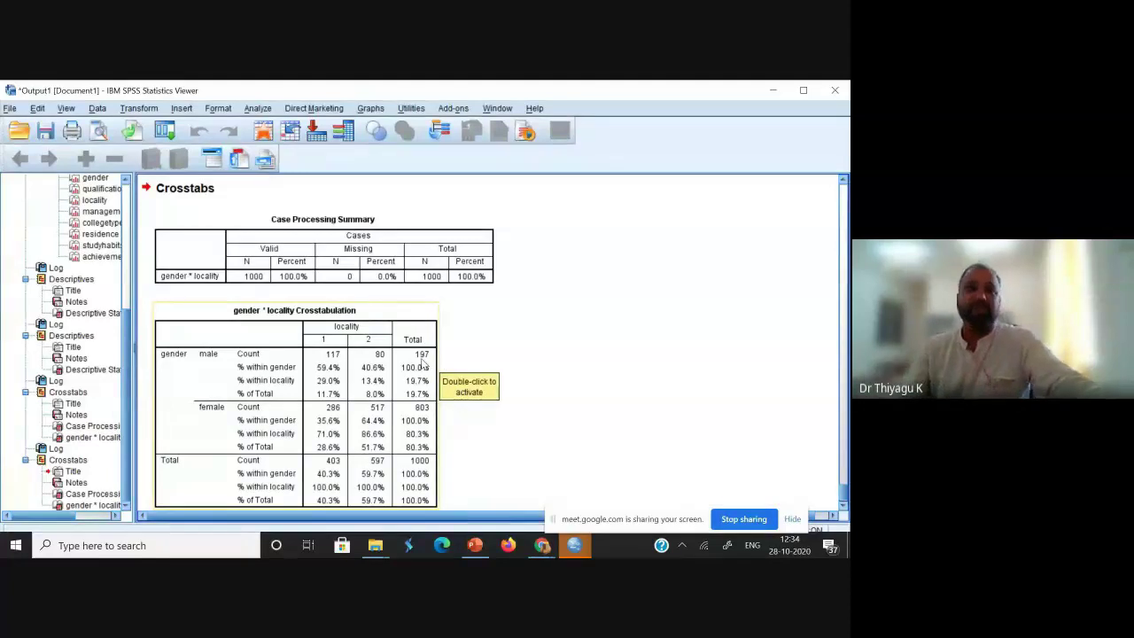
Open Analyze > Descriptive Statistics > Explore and scroll through its variable list.
left_click(263, 113)
mouse_move(270, 144)
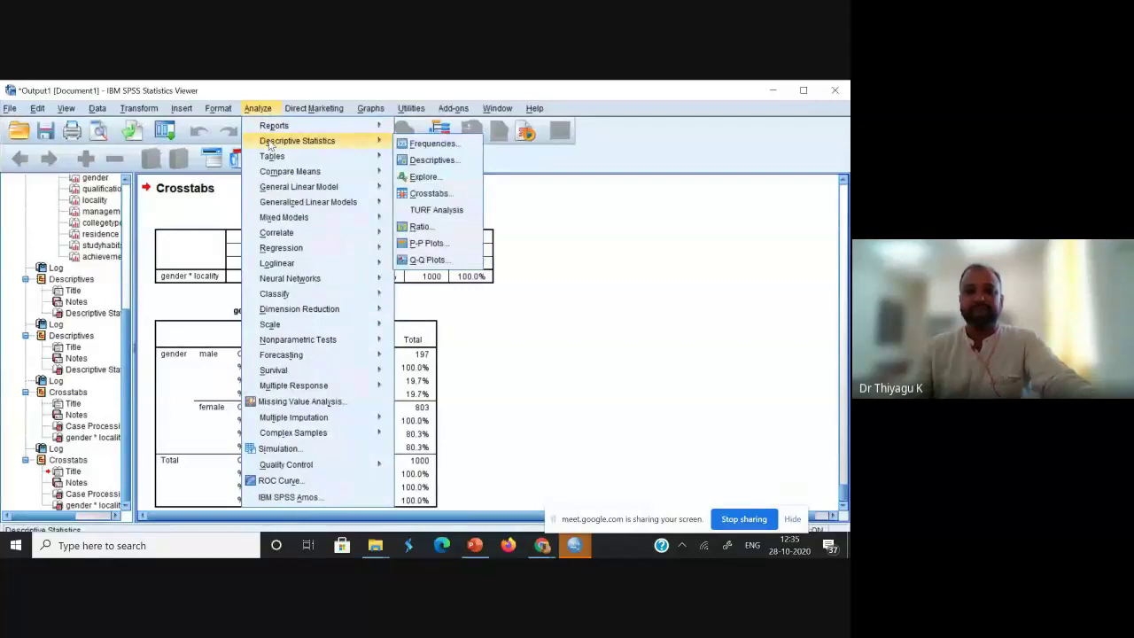
left_click(424, 177)
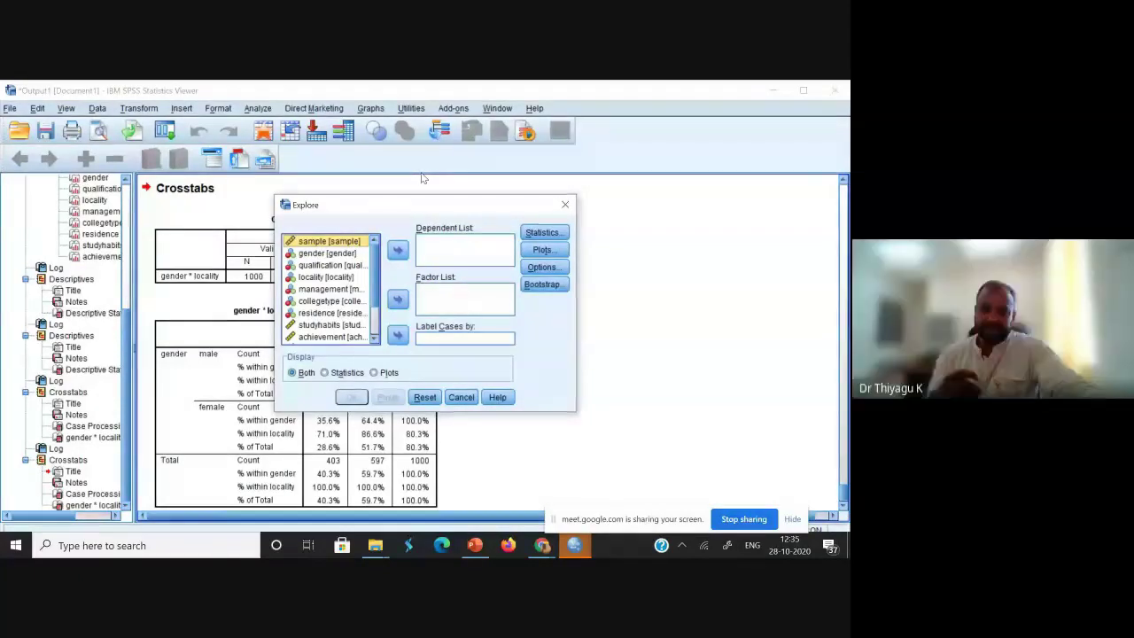
scroll(372, 291, "down", 2)
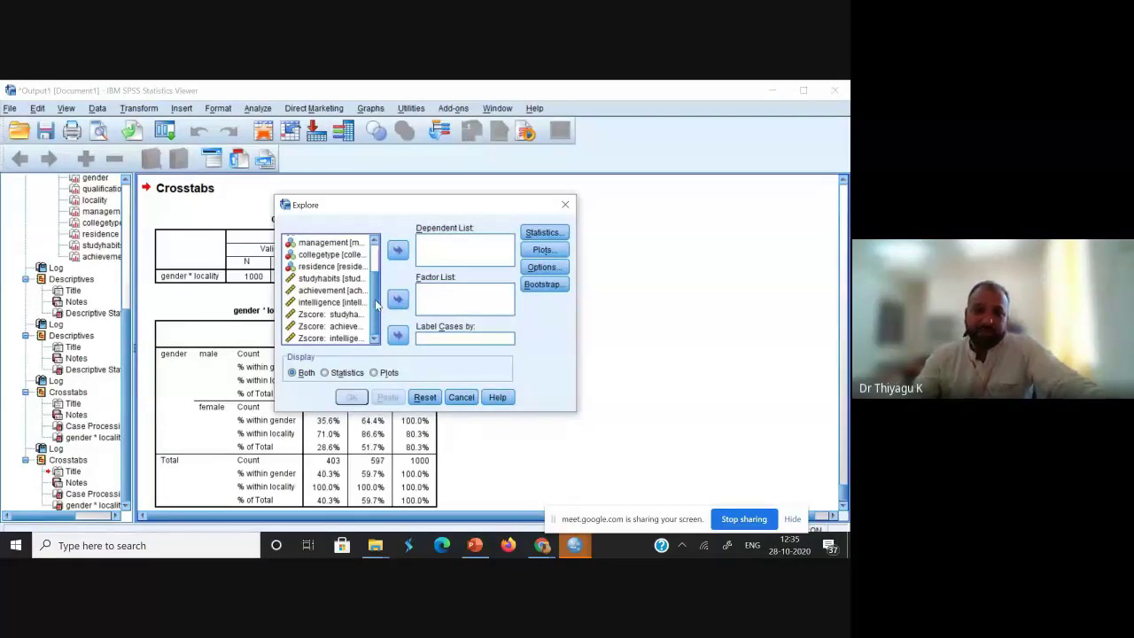
scroll(375, 299, "up", 2)
Make intelligence the dependent variable after trying and removing studyhabits.
left_click(337, 318)
left_click(398, 251)
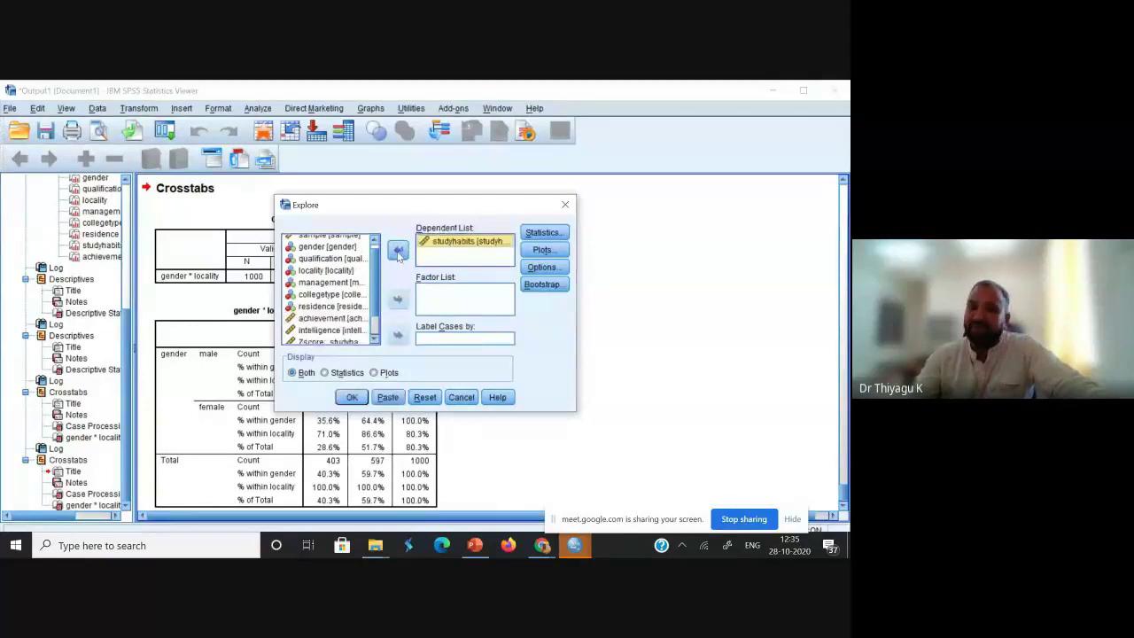
scroll(345, 278, "down", 1)
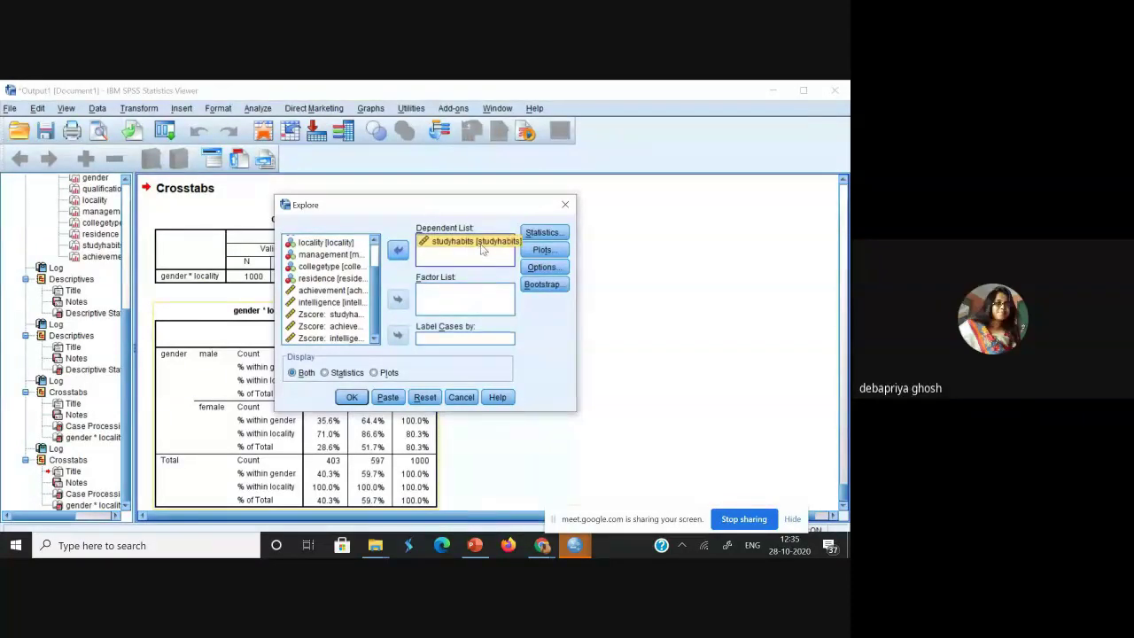
left_click(397, 249)
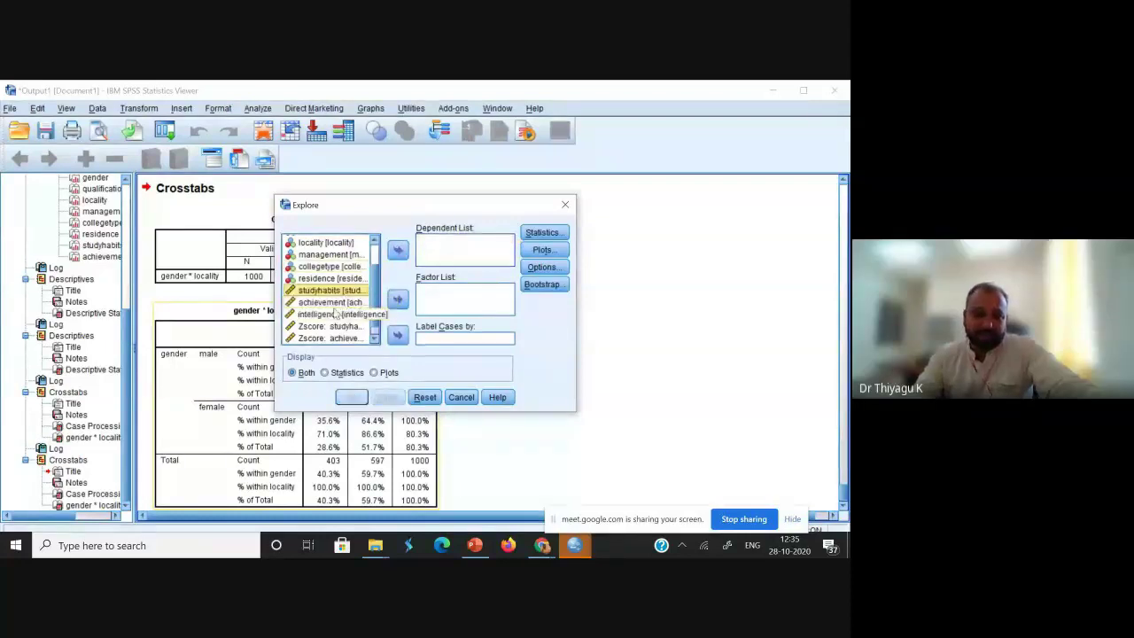
left_click(333, 315)
left_click(333, 303)
left_click(331, 314)
left_click(398, 249)
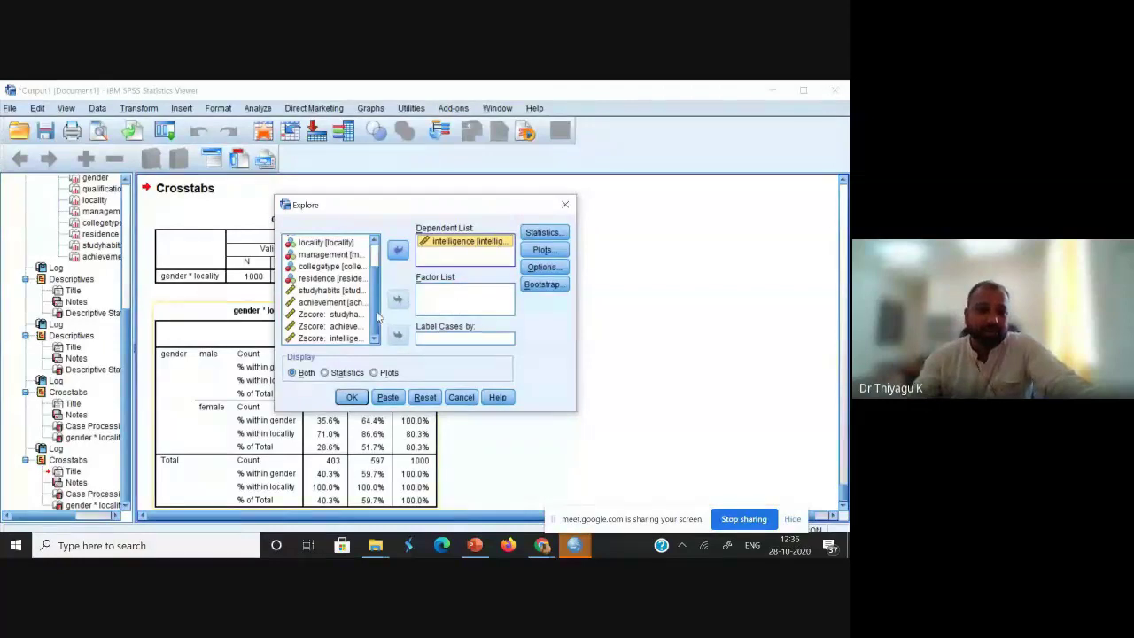
Try gender as a factor, remove it again, and bring up the Statistics options.
scroll(342, 255, "up", 1)
left_click(342, 255)
left_click(397, 300)
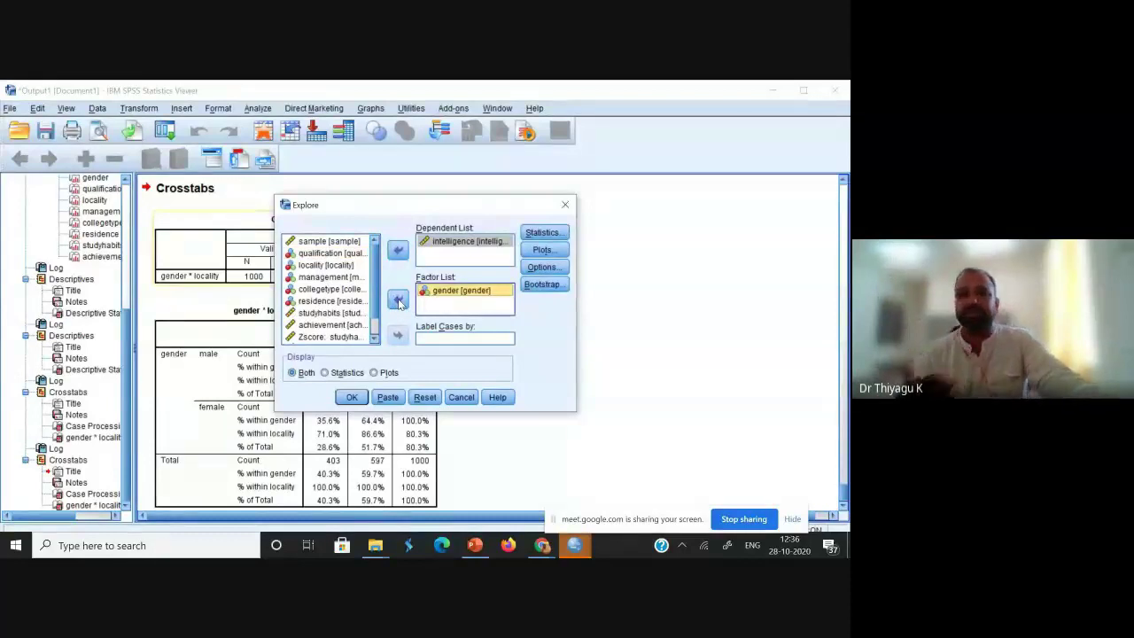
left_click(396, 301)
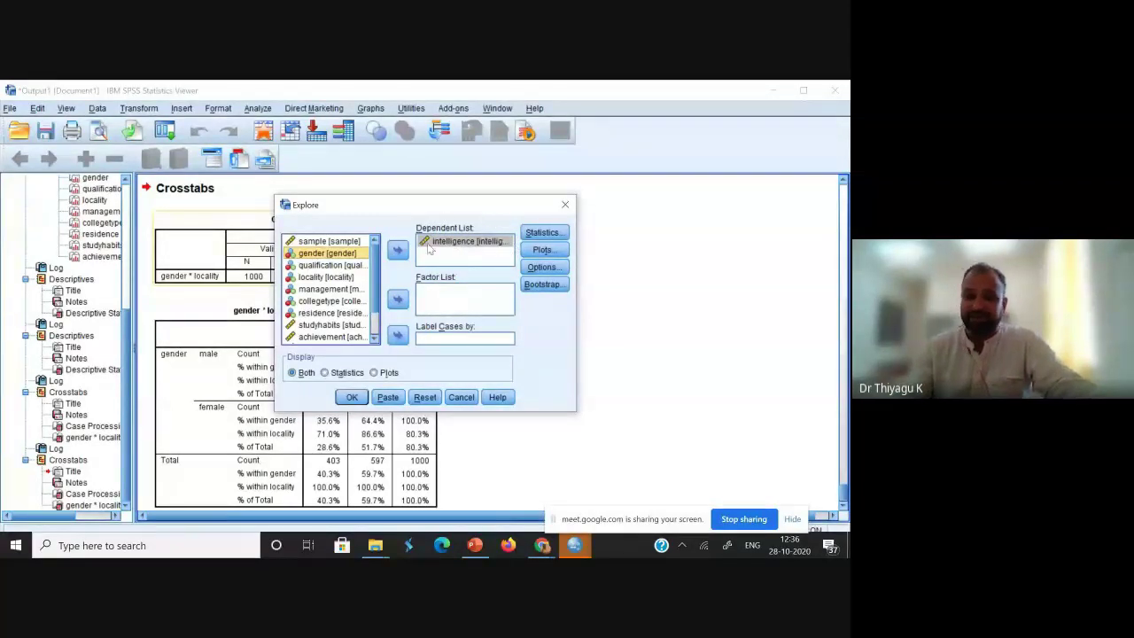
left_click(543, 233)
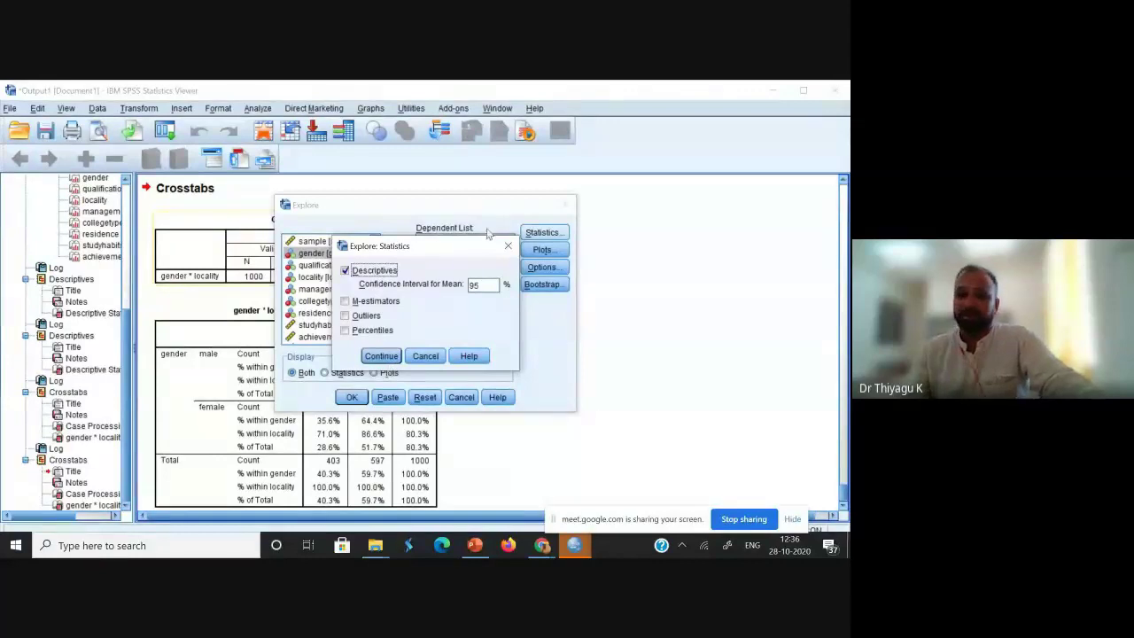
Add gender as the factor and confirm Descriptives at 95% confidence for intelligence.
left_click(507, 247)
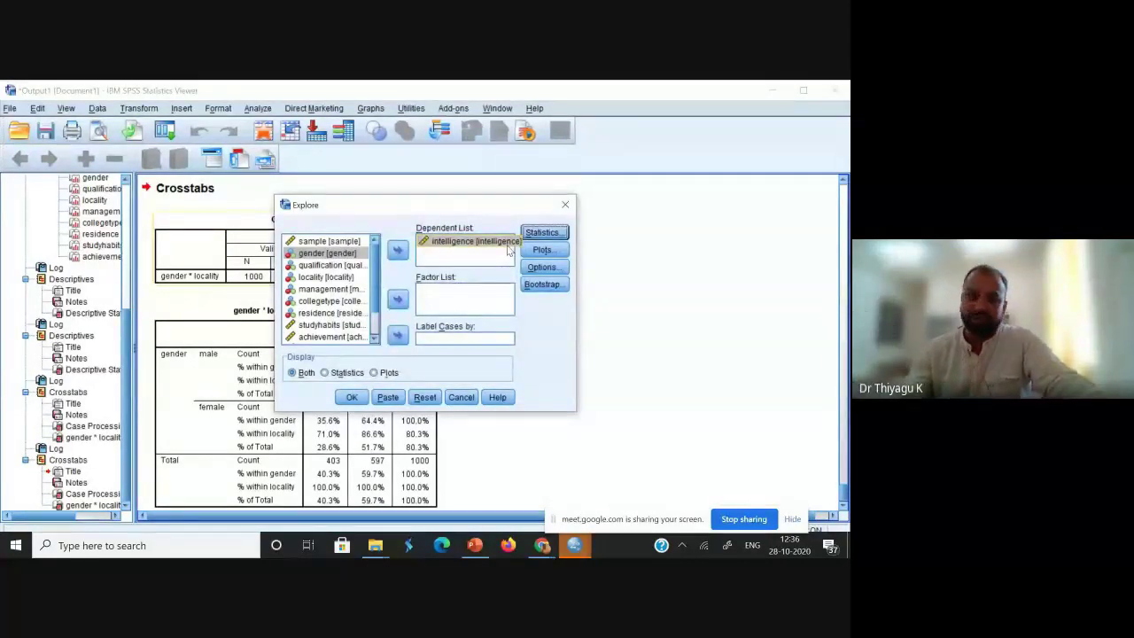
left_click(397, 299)
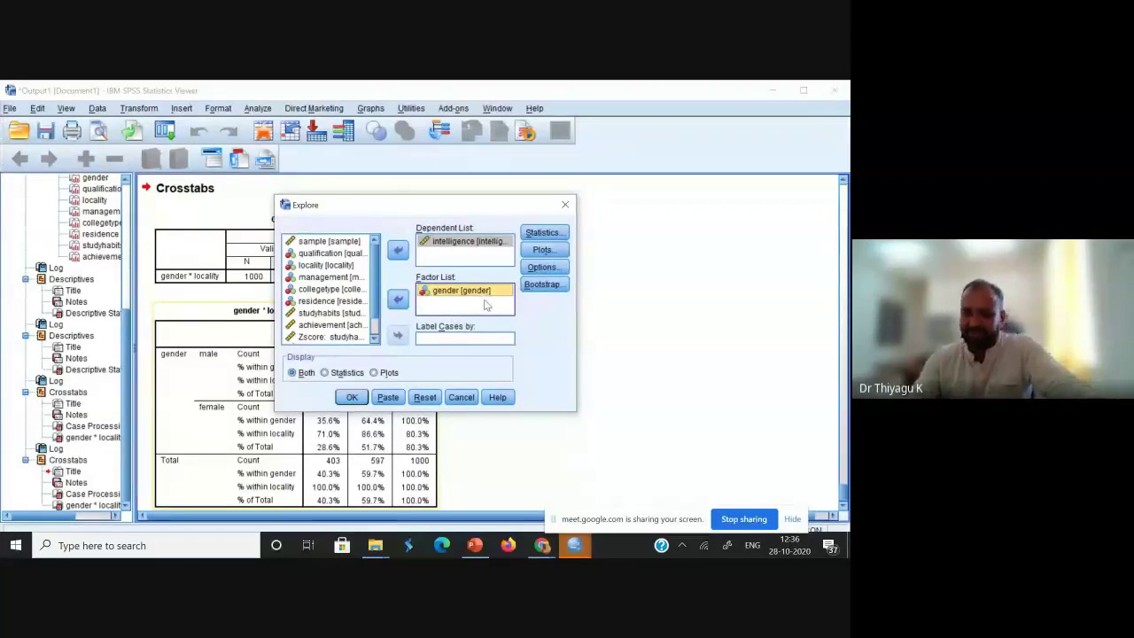
left_click(549, 233)
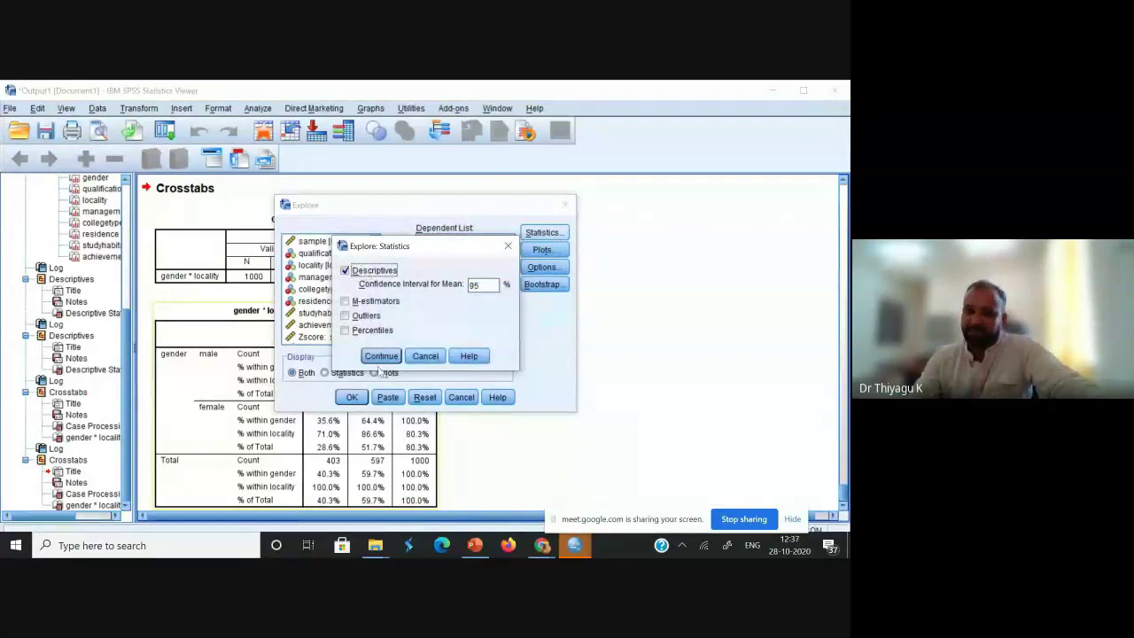
left_click(381, 357)
left_click(486, 294)
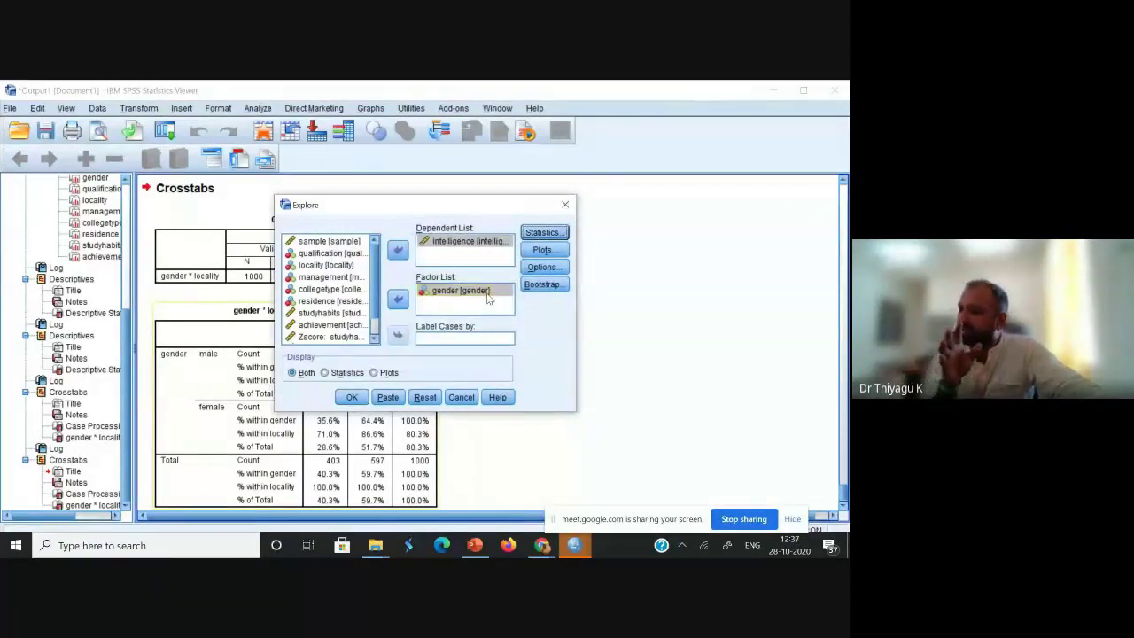
Request histograms and normality plots with tests, then run Explore on intelligence by gender.
left_click(542, 251)
left_click(456, 324)
left_click(423, 363)
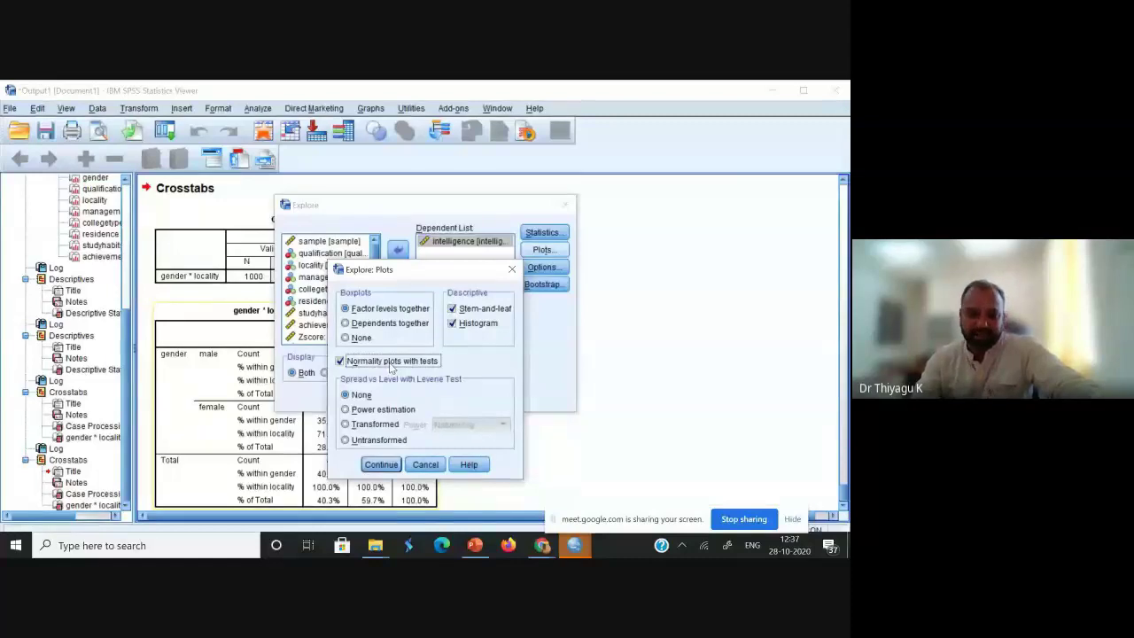
left_click(382, 464)
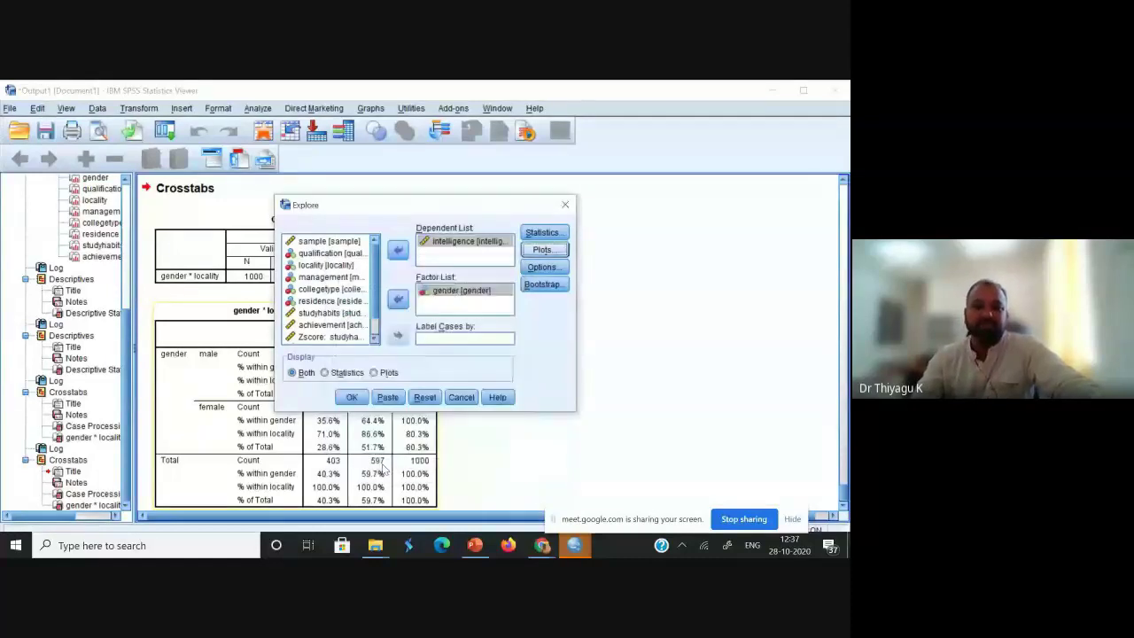
left_click(348, 398)
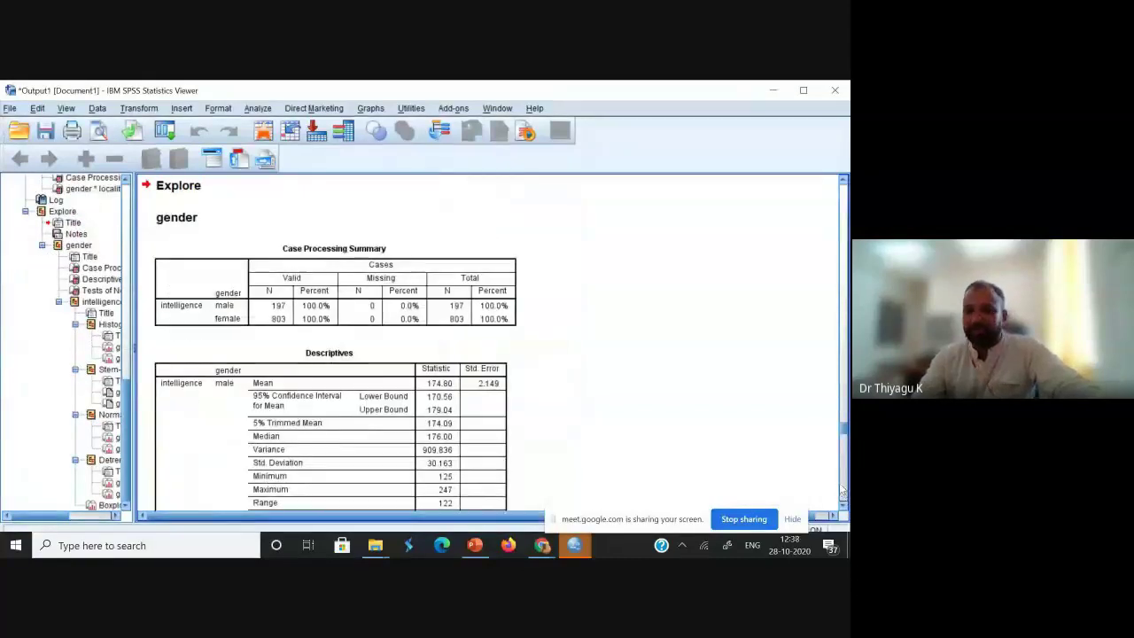
Scroll through the intelligence-by-gender Descriptives: female mean 179.60, median 185.00, SD 28.856.
left_click(842, 505)
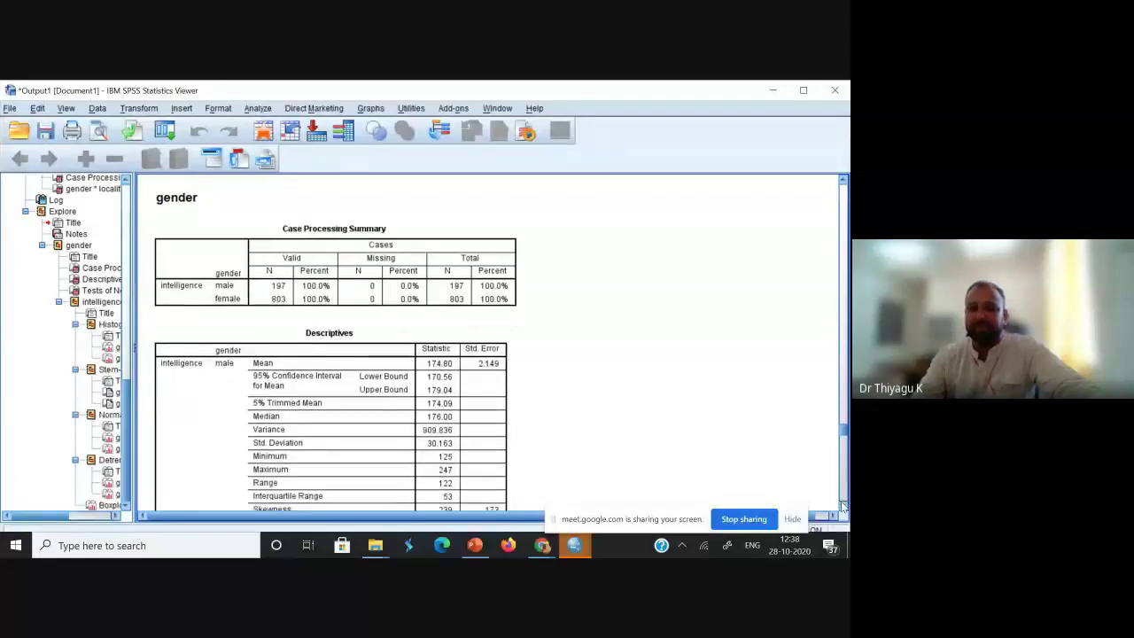
left_click(842, 505)
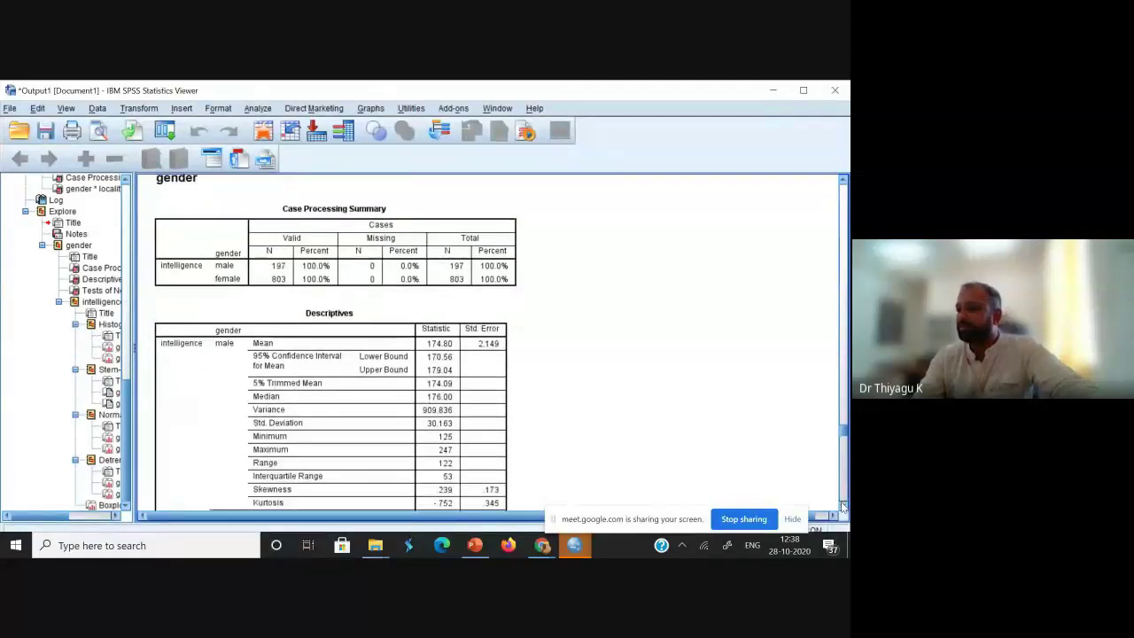
left_click(842, 505)
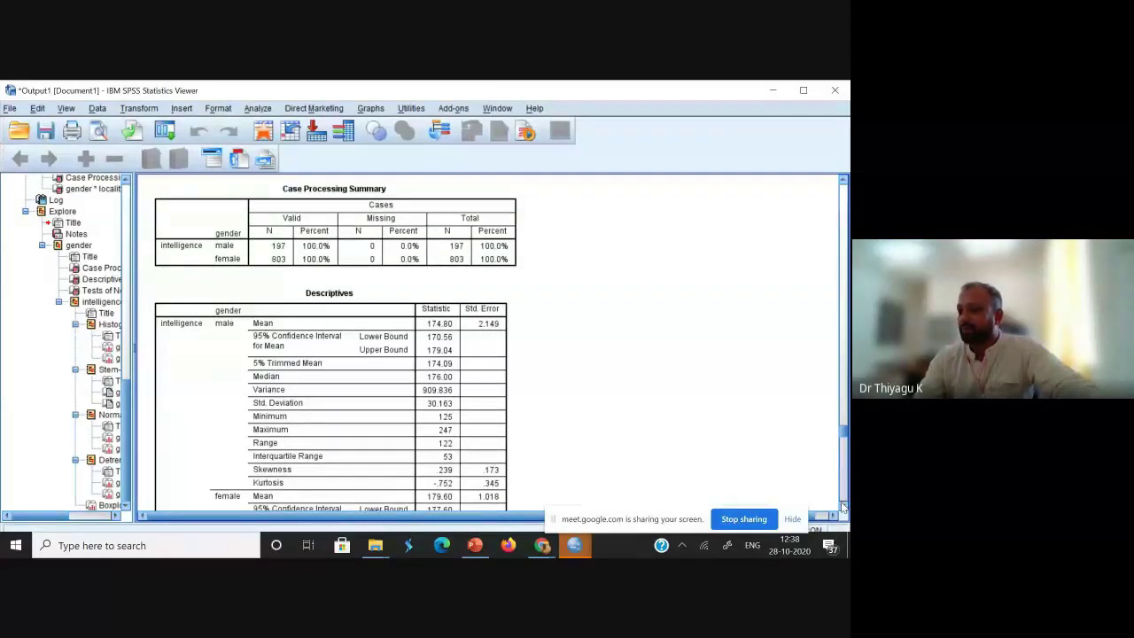
left_click(842, 505)
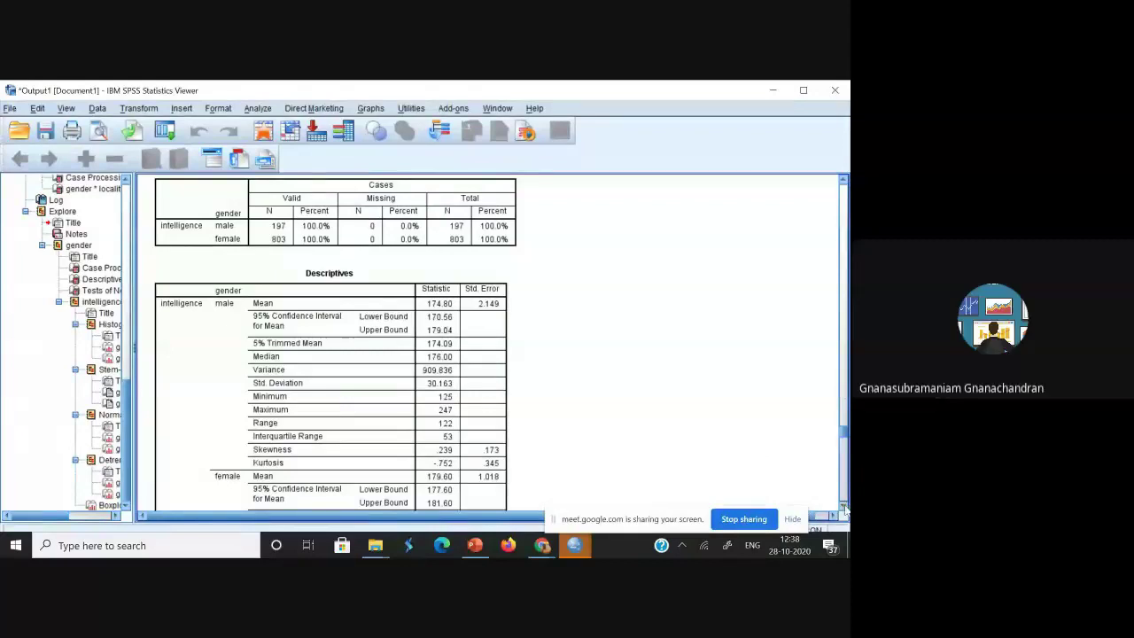
left_click(843, 504)
left_click(843, 505)
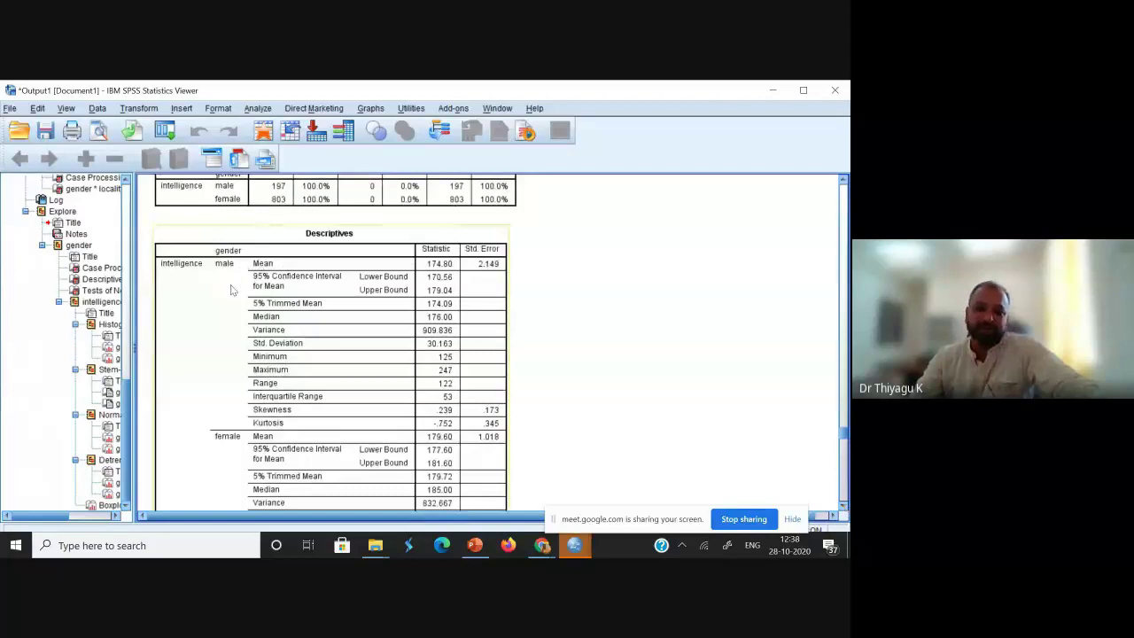
left_click(843, 506)
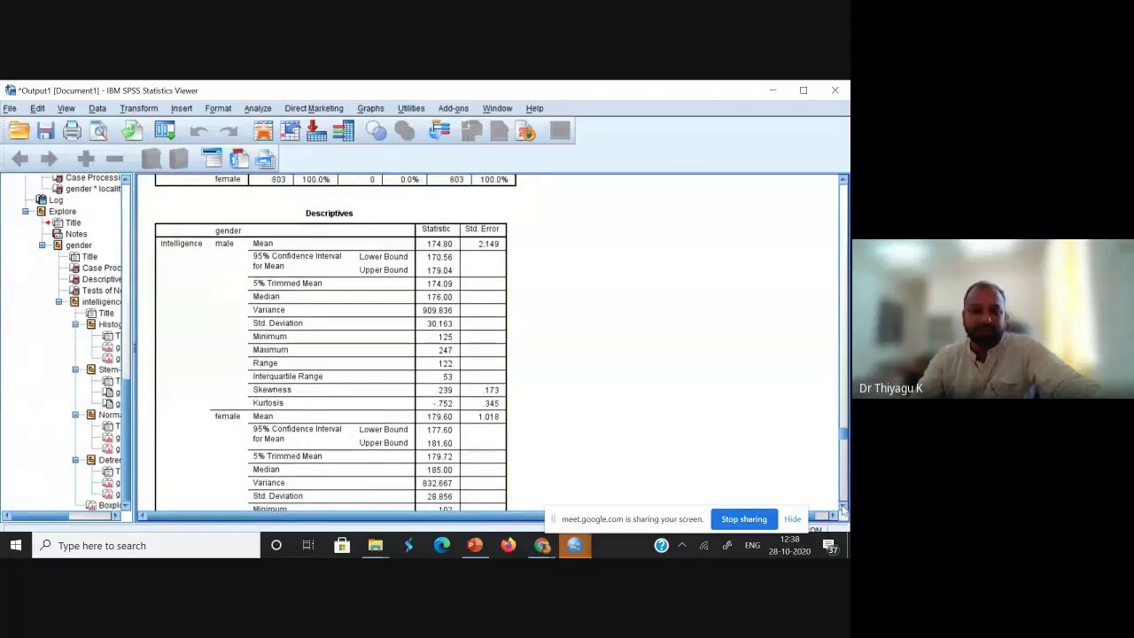
left_click(843, 506)
left_click(843, 506)
left_click(843, 506)
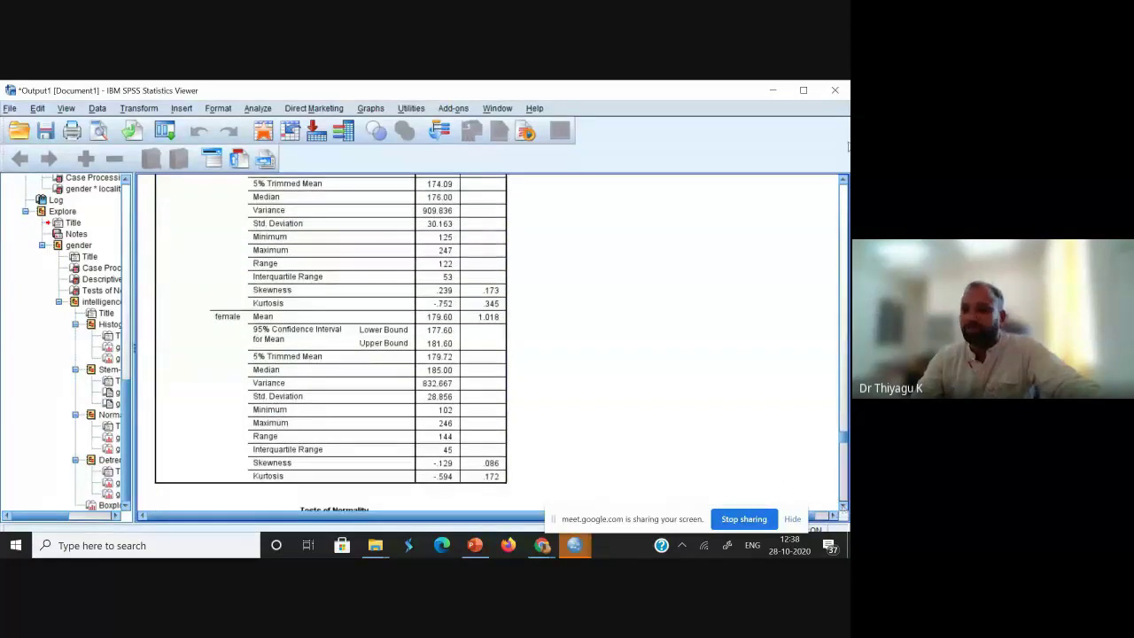
left_click(844, 180)
Scroll to the intelligence Tests of Normality table: Shapiro-Wilk .959 male, .981 female.
left_click(844, 180)
left_click(844, 180)
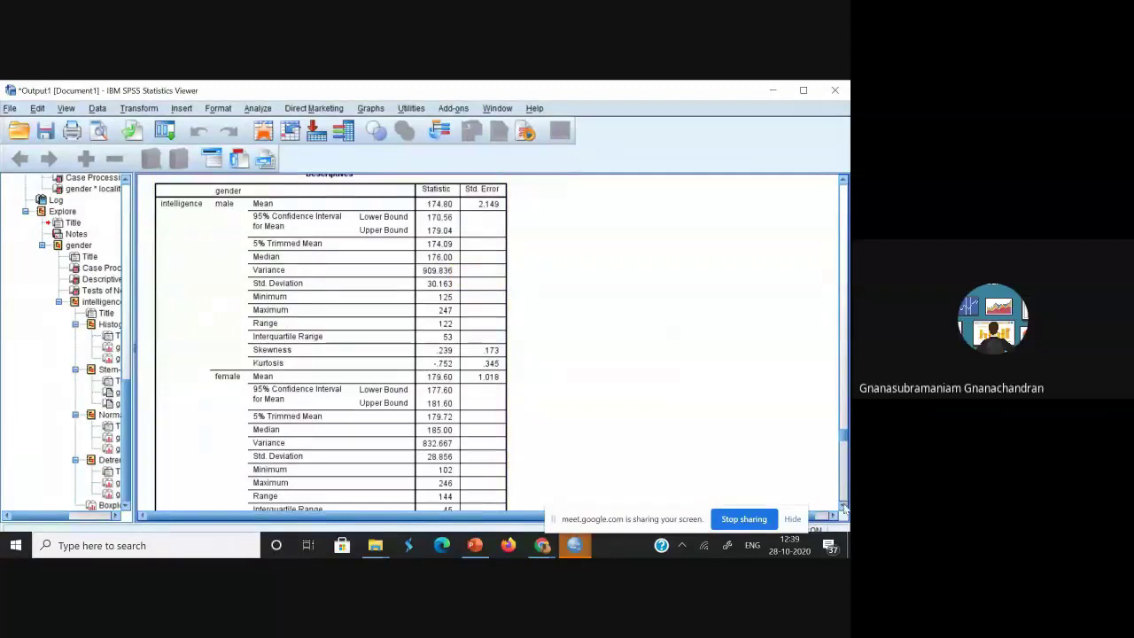
scroll(843, 507, "down", 5)
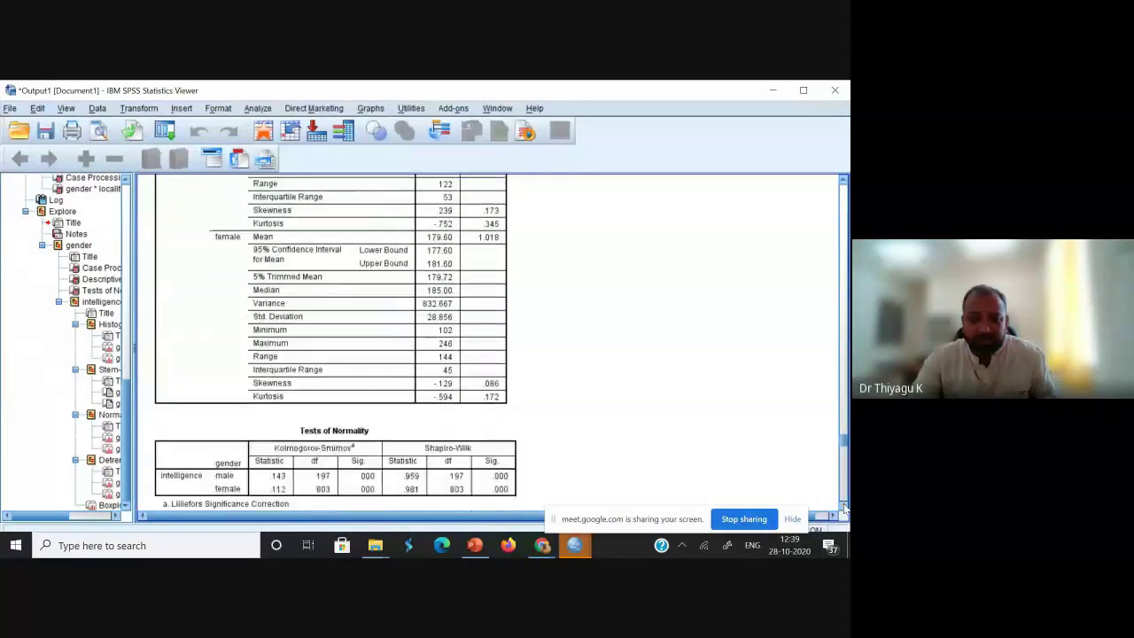
scroll(844, 508, "down", 1)
scroll(843, 508, "down", 2)
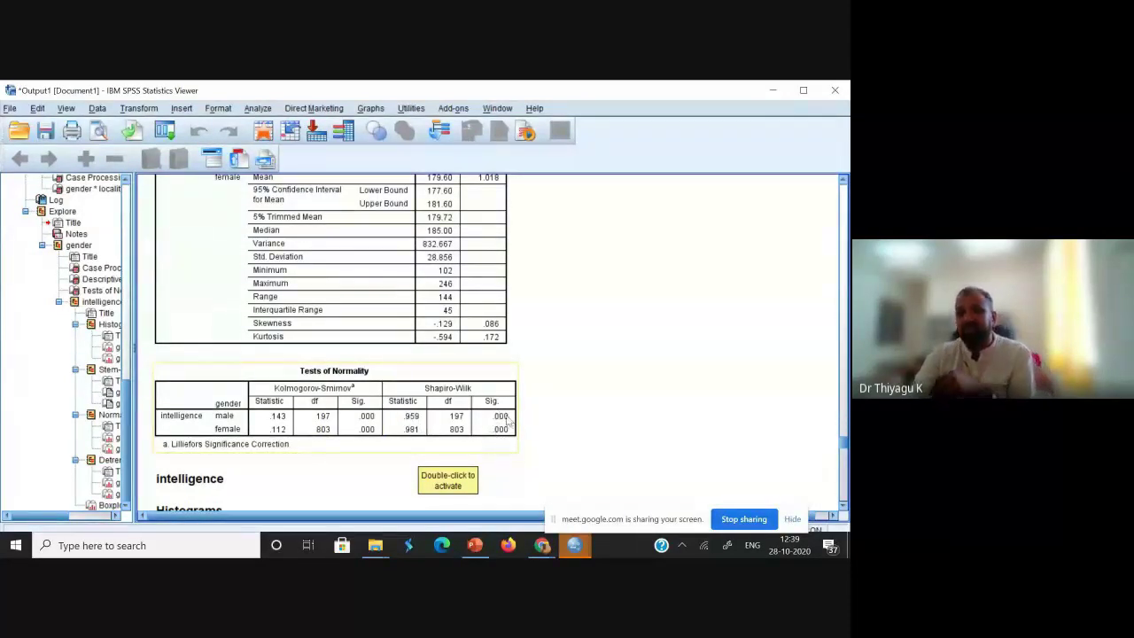
left_click(475, 550)
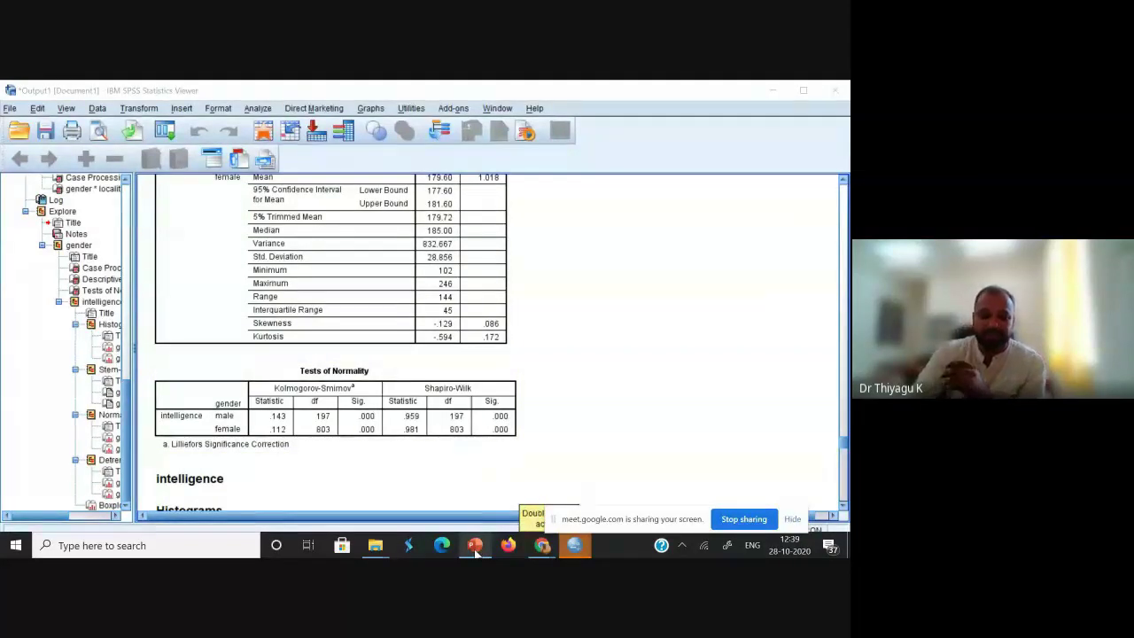
Bring the PowerPoint presentation to the front and maximize its window.
left_click(469, 550)
key("super+Down")
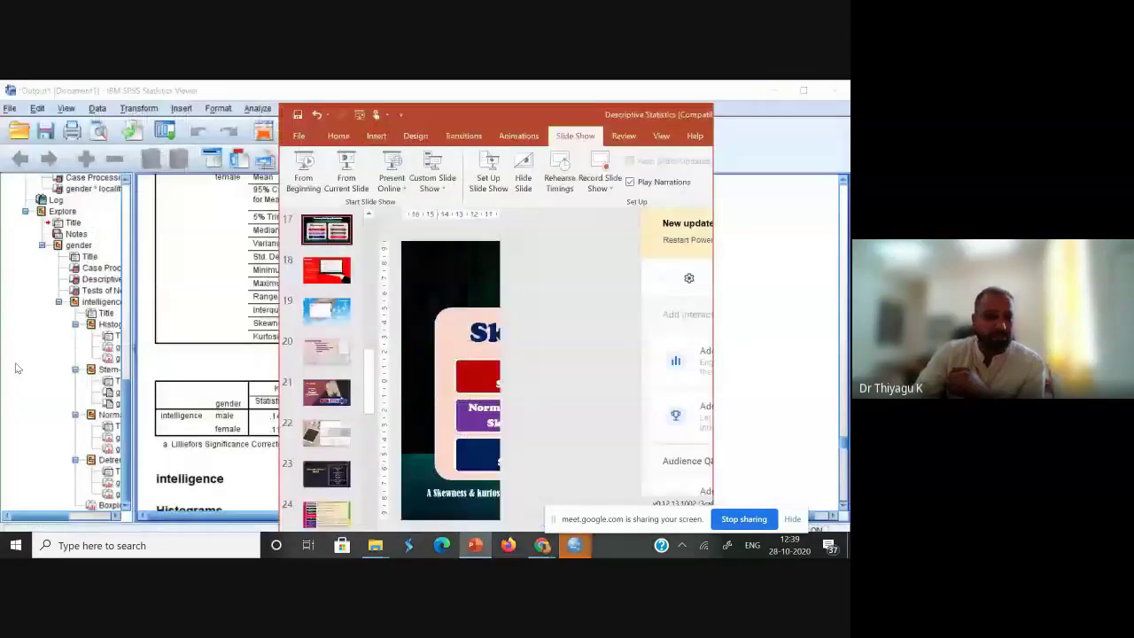
key("super+Left")
key("super+Up")
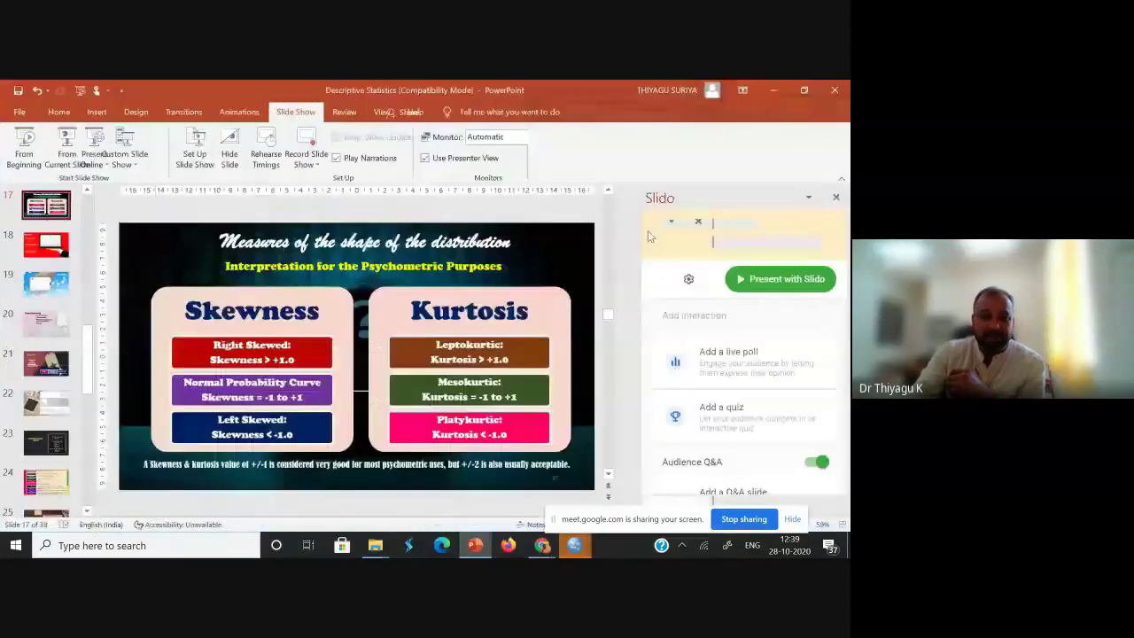
Close the Slido pane and go to slide 26, Tests of Normality.
scroll(80, 427, "down", 3)
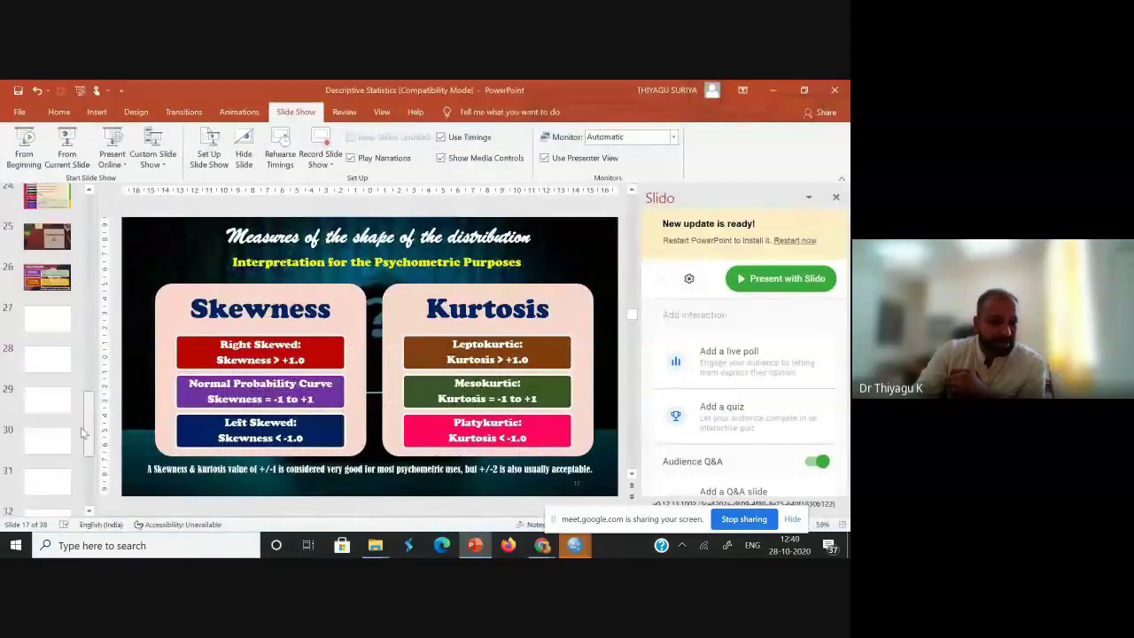
scroll(81, 427, "down", 3)
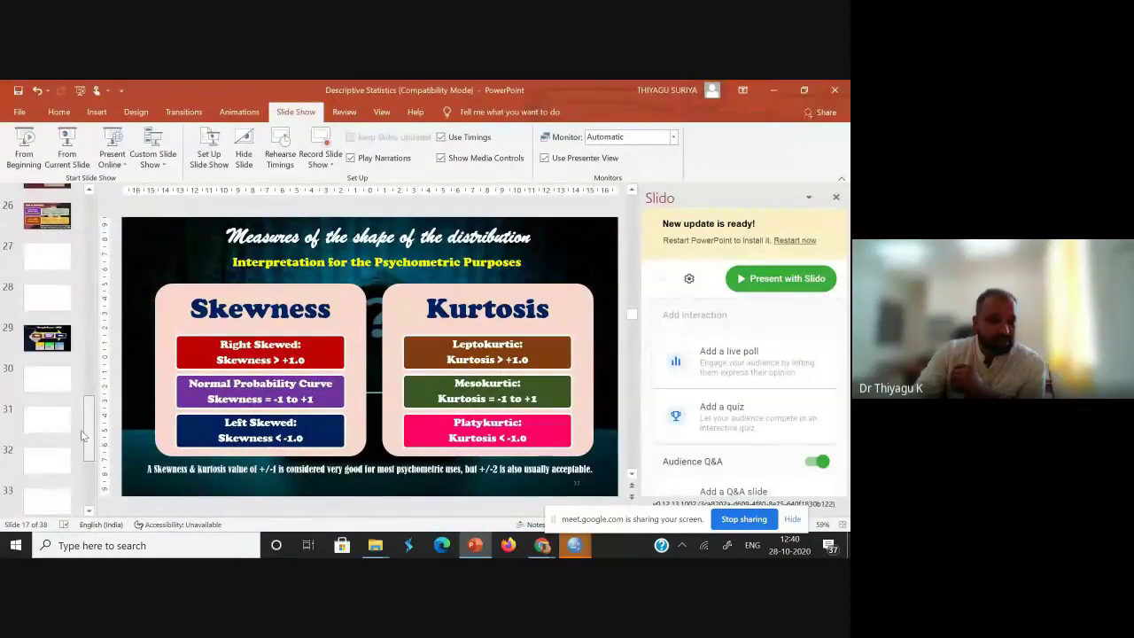
left_click(835, 198)
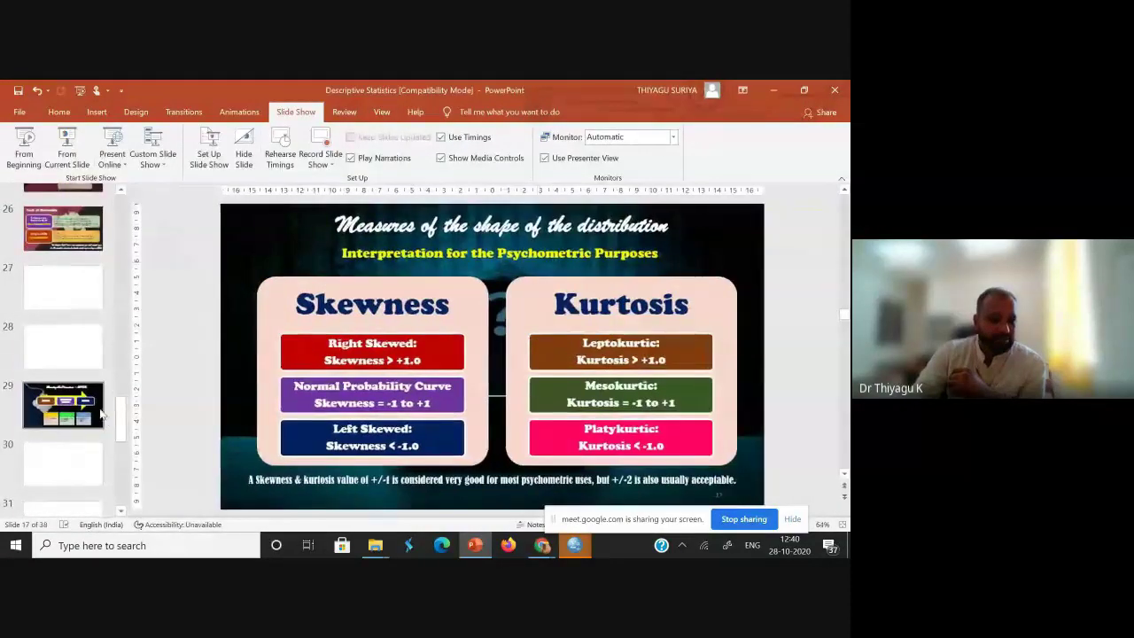
left_click(80, 354)
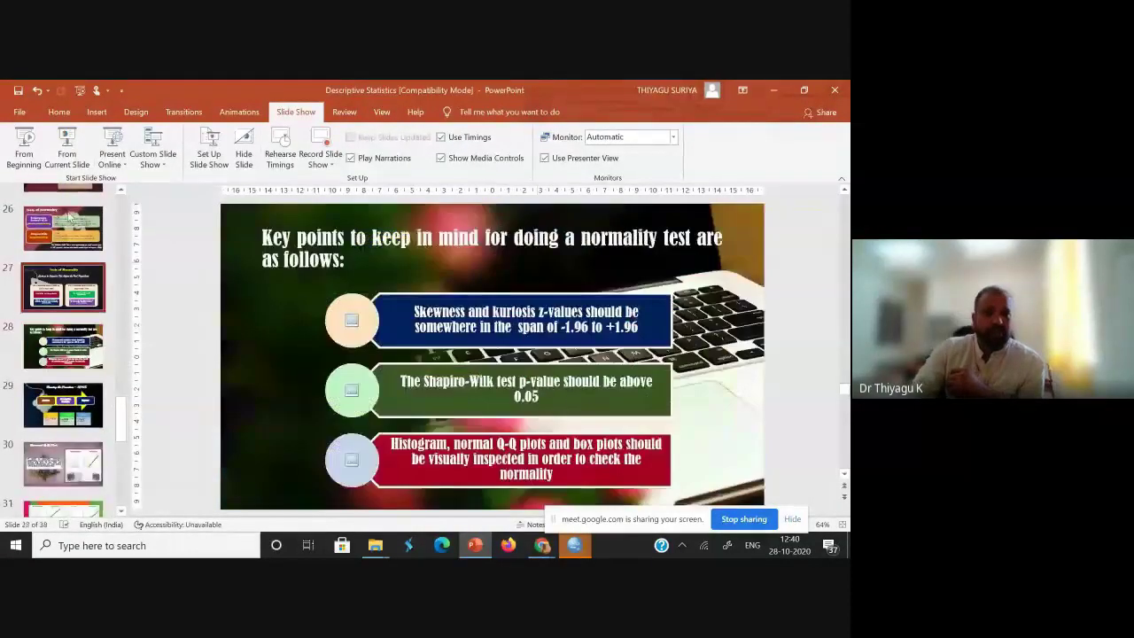
left_click(62, 226)
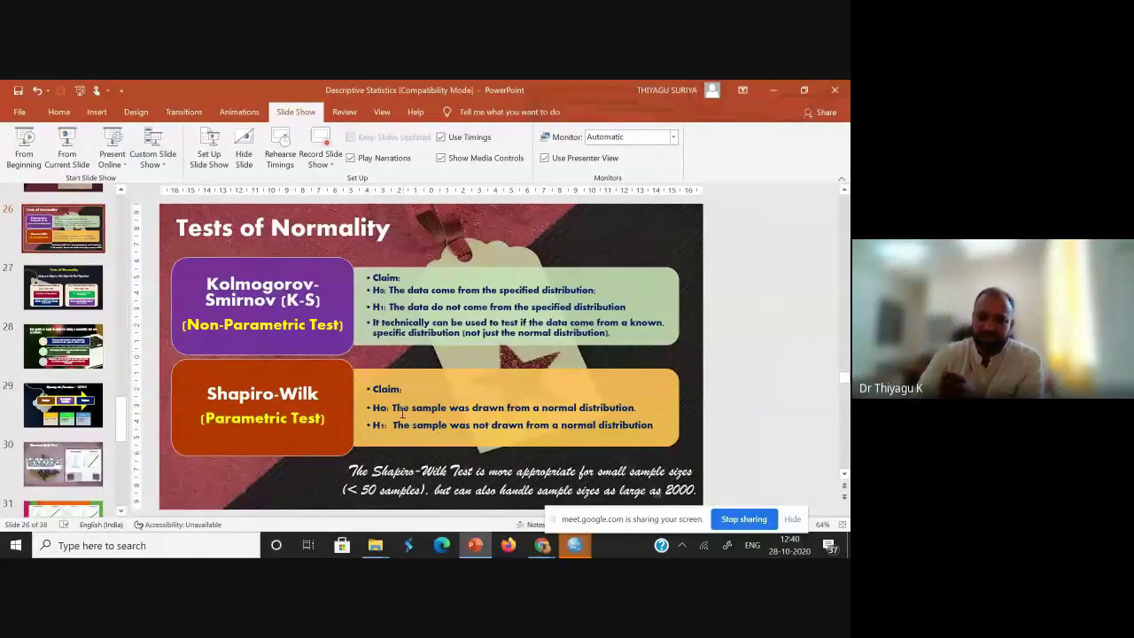
Highlight the Shapiro-Wilk null hypothesis sentence, then move to slide 27's rejection criteria.
left_click_drag(392, 408, 636, 410)
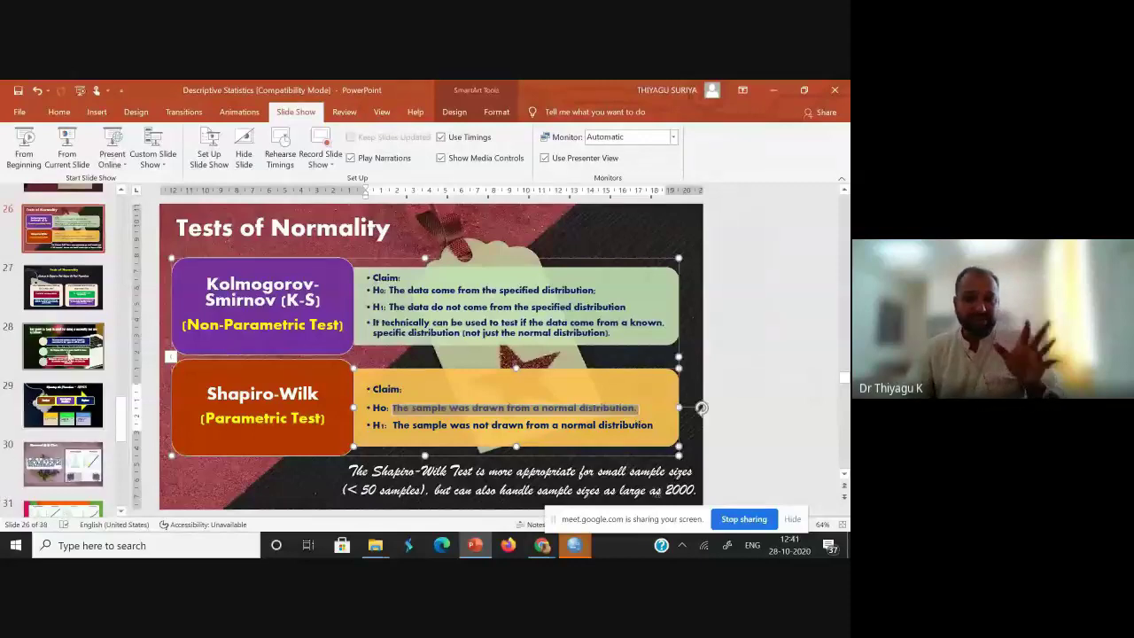
left_click(63, 286)
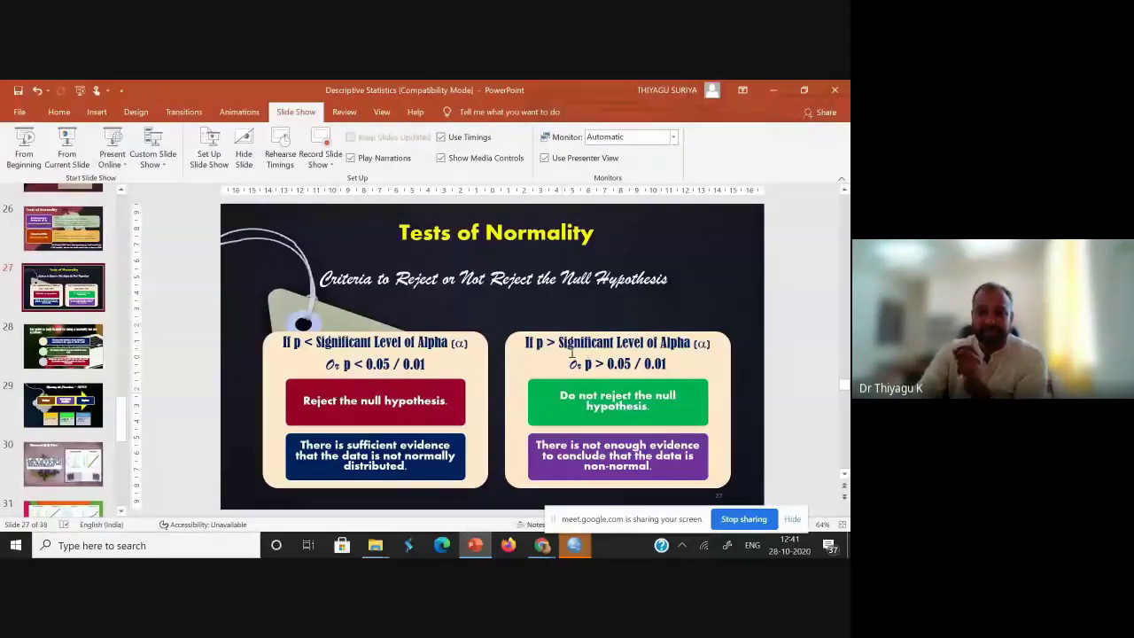
Highlight the p > 0.05 / 0.01 condition, then return to slide 26.
left_click_drag(571, 364, 666, 363)
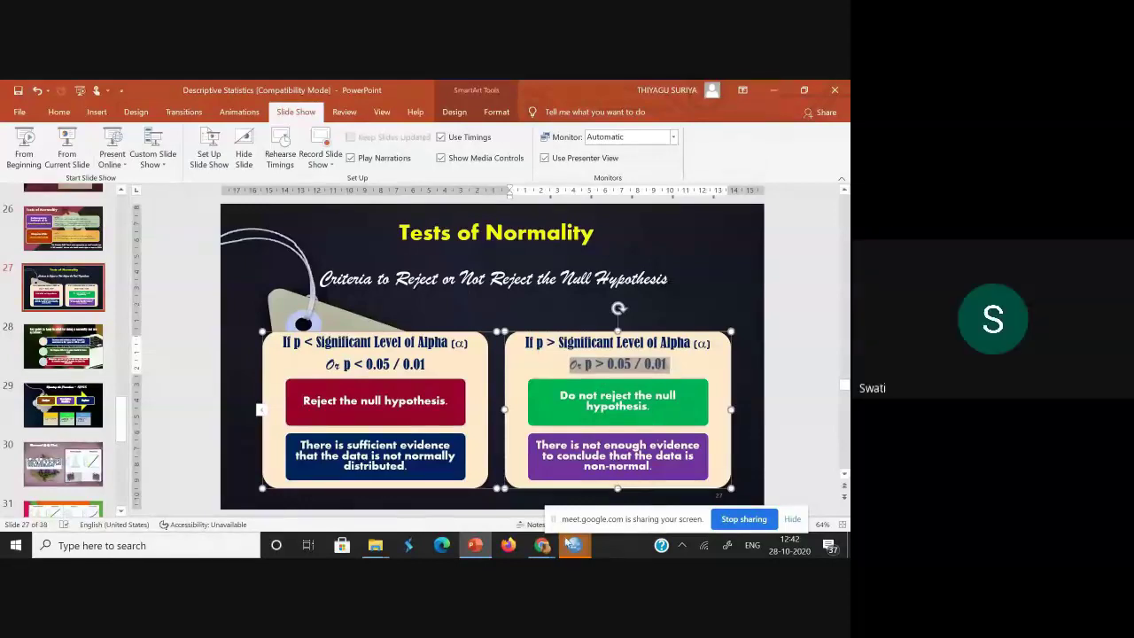
mouse_move(573, 548)
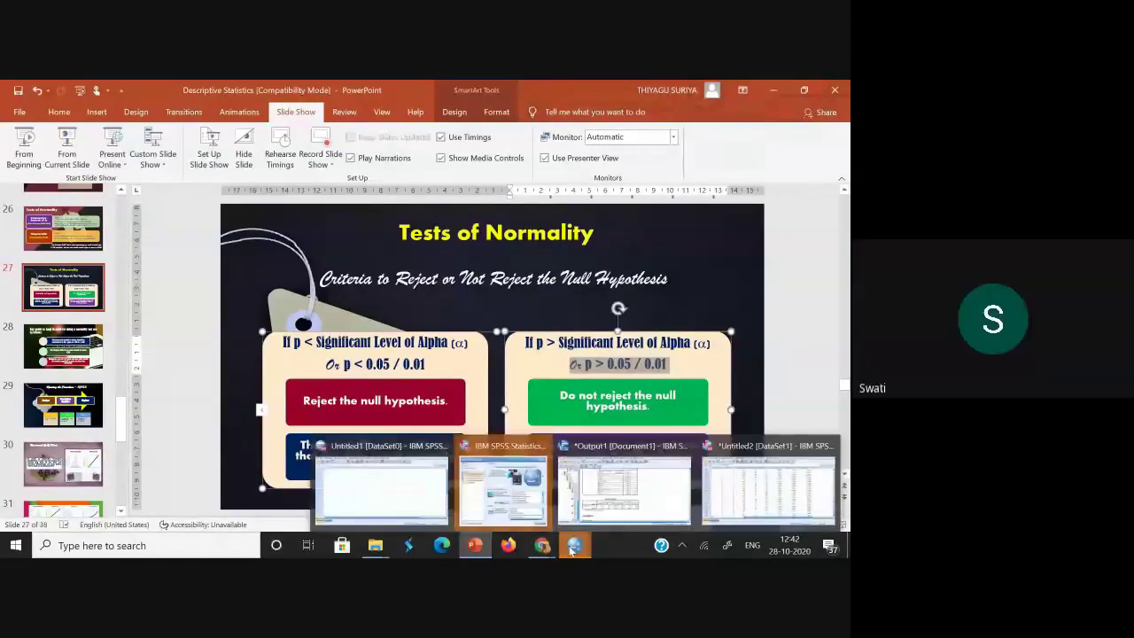
left_click(190, 417)
left_click(66, 237)
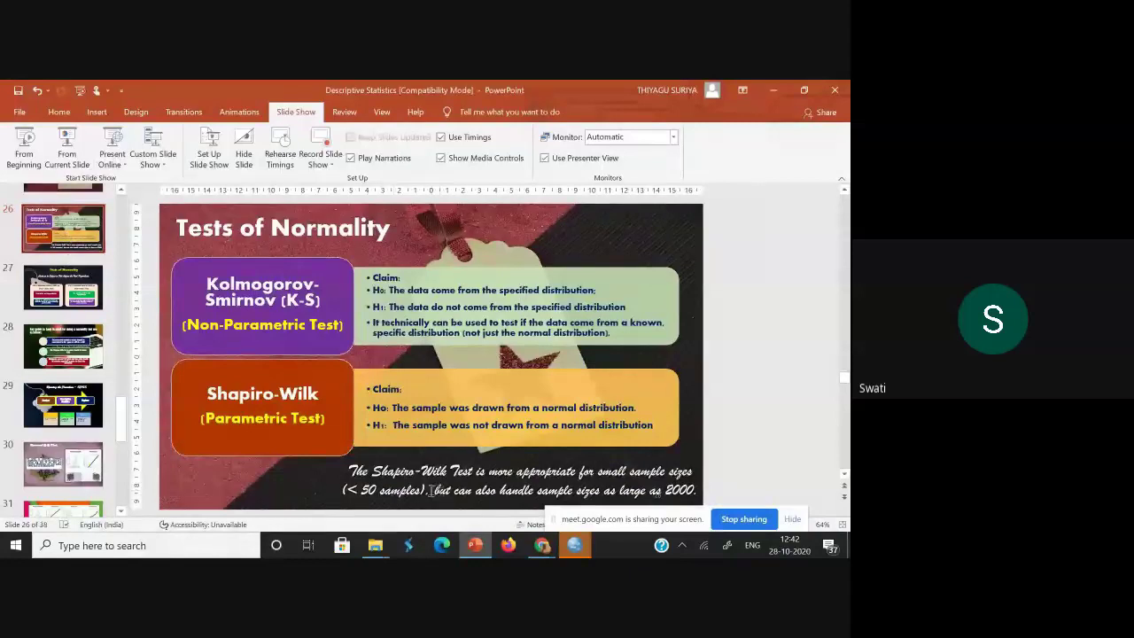
Highlight the Shapiro-Wilk note on samples under 50 and up to 2000, then open slide 29.
left_click_drag(432, 489, 341, 463)
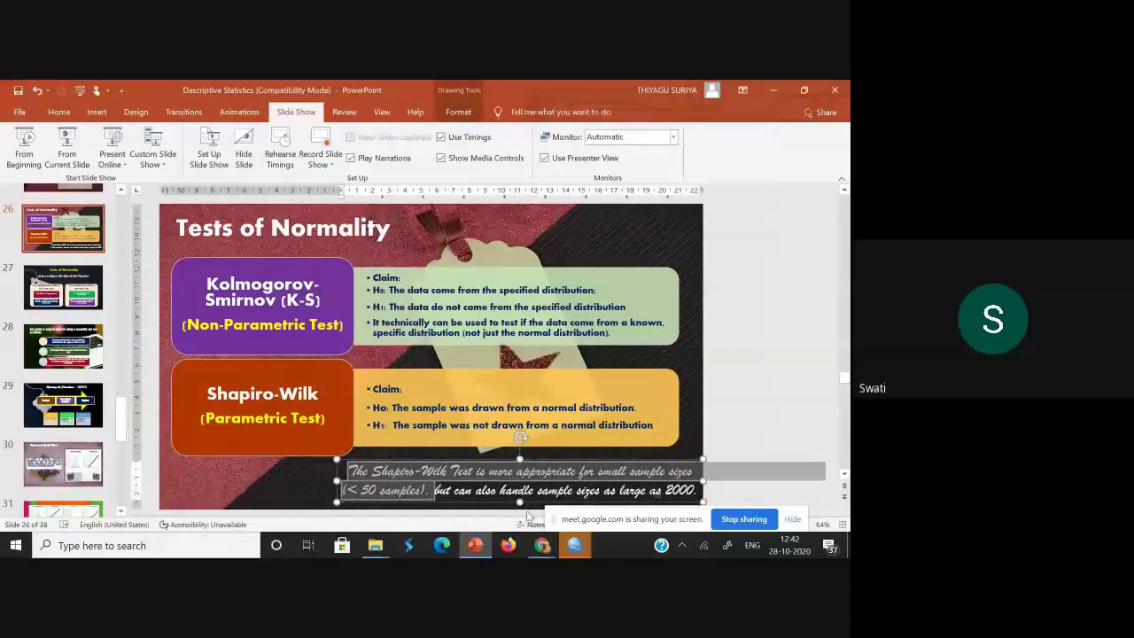
left_click(434, 489)
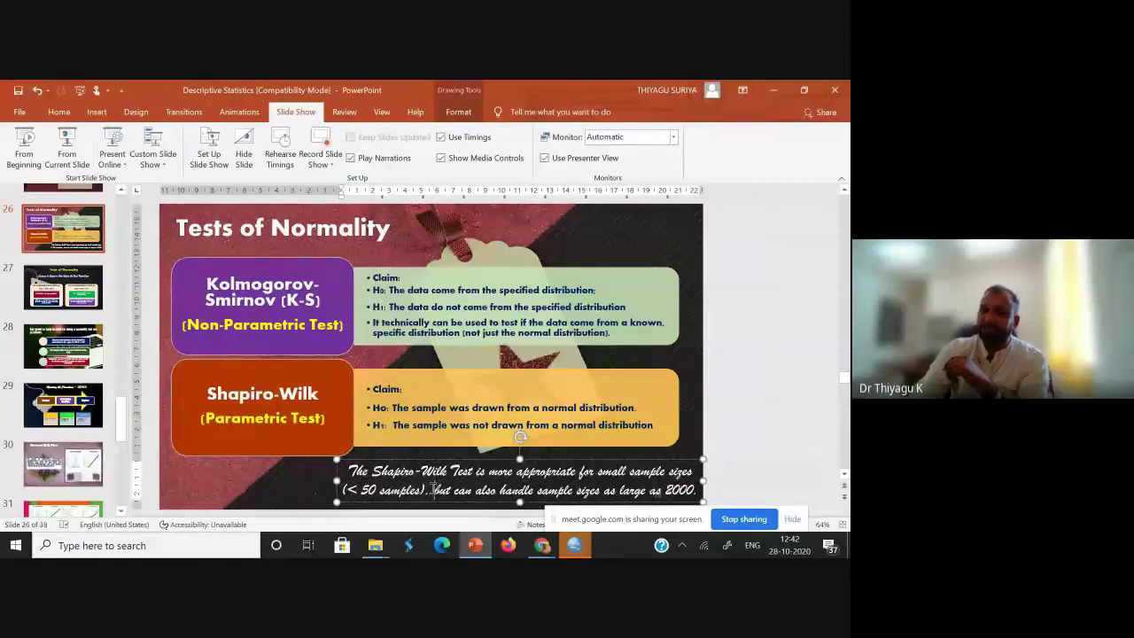
left_click_drag(434, 490, 332, 468)
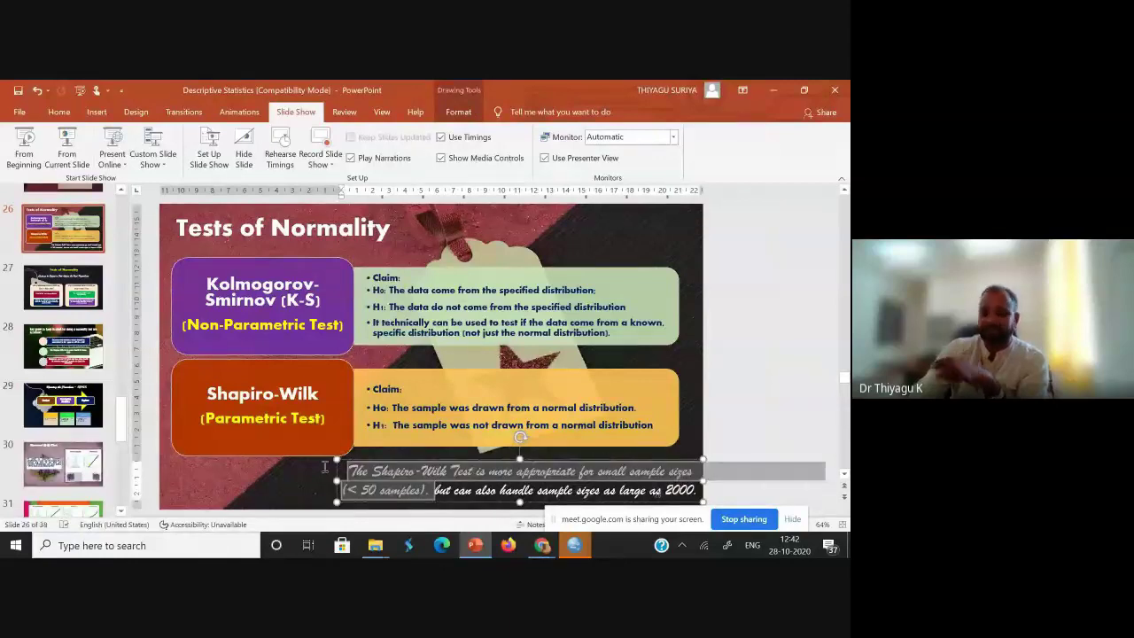
left_click_drag(434, 489, 697, 496)
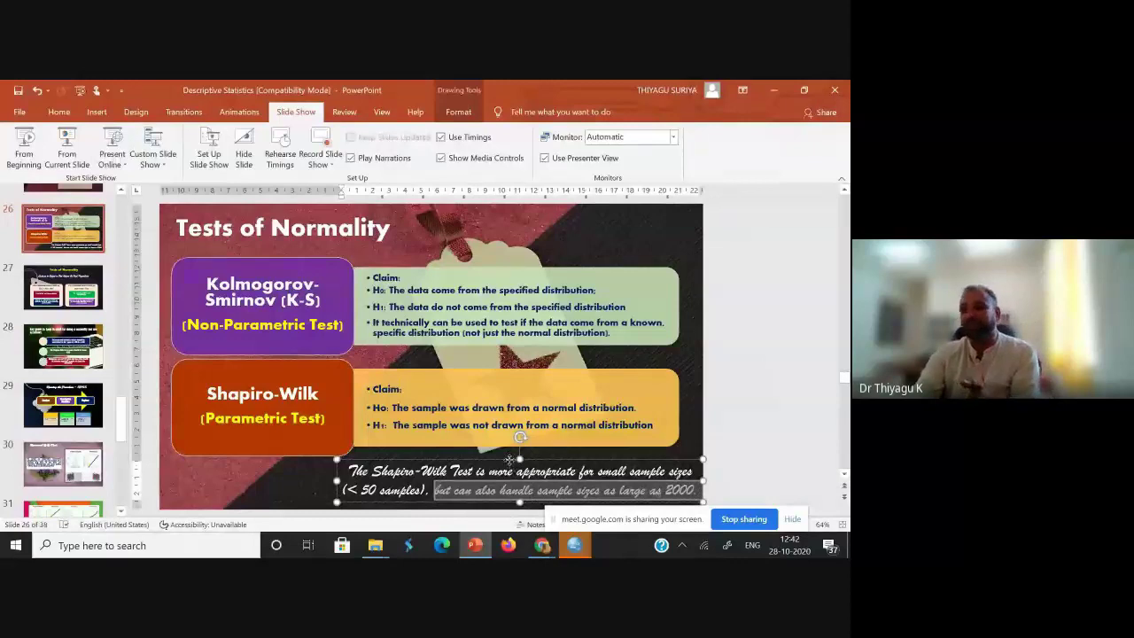
left_click(510, 460)
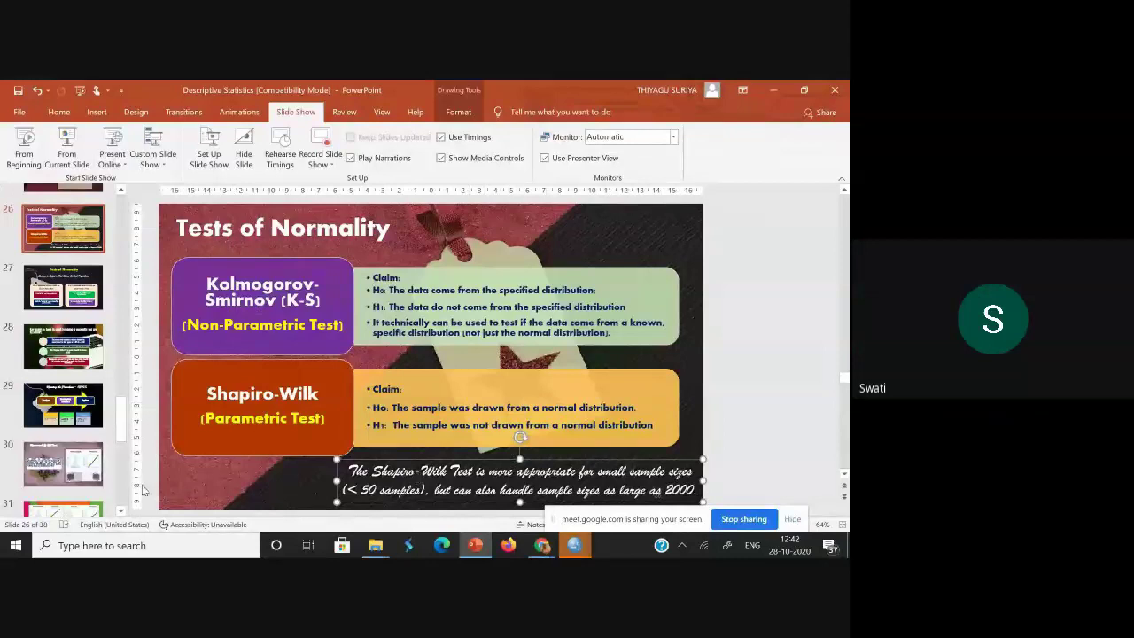
left_click(74, 416)
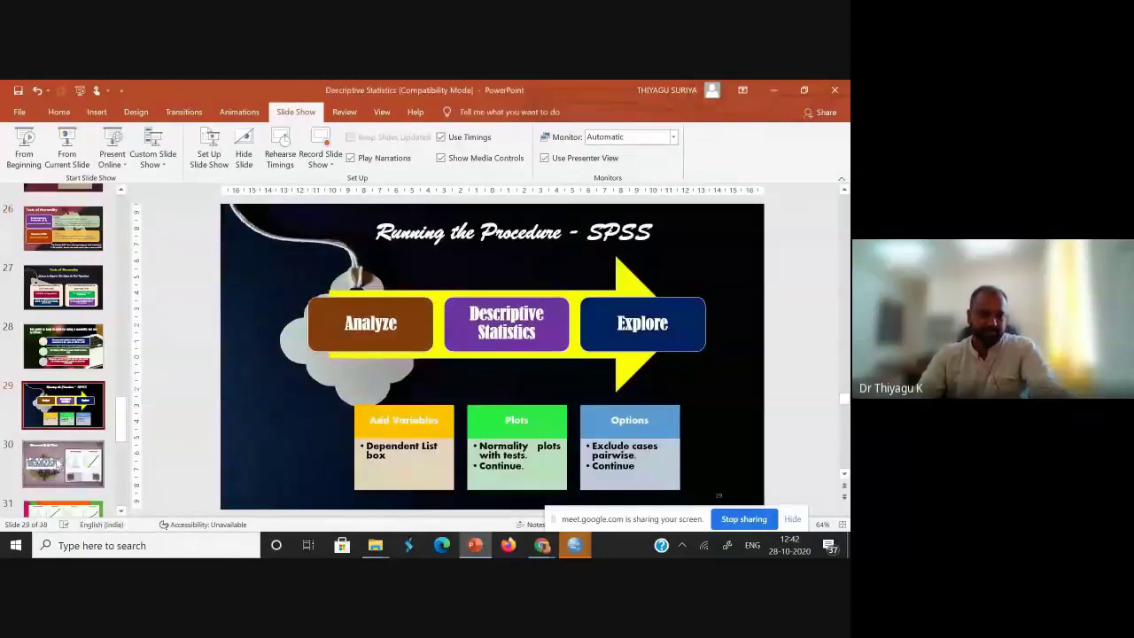
mouse_move(576, 546)
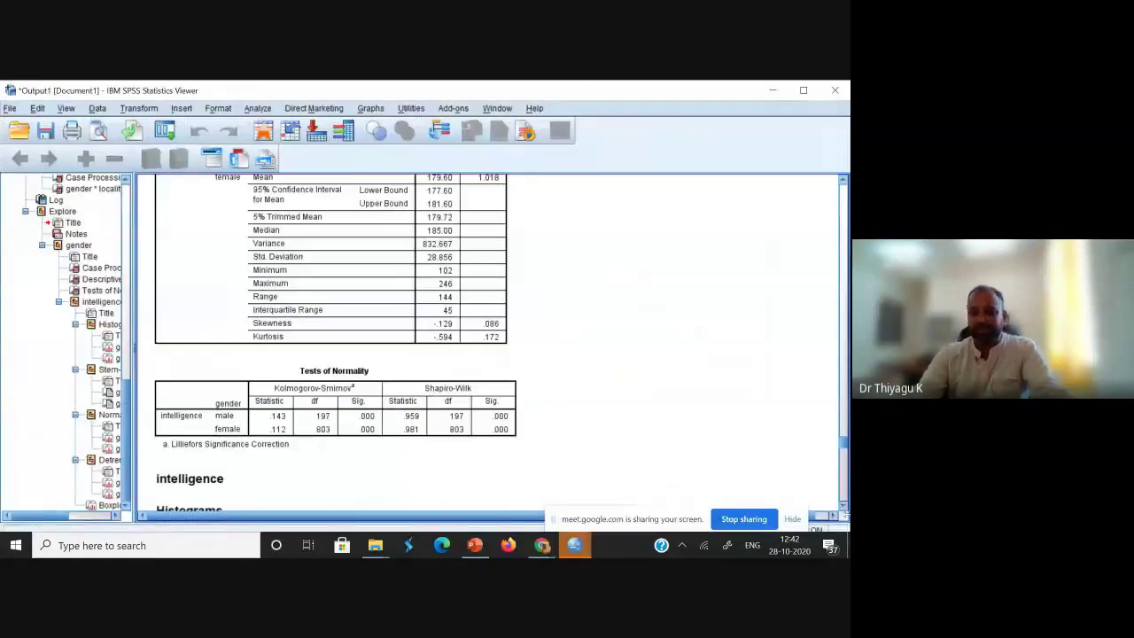
Scroll the output to the female intelligence stem-and-leaf plot, stem width 10.
scroll(842, 498, "down", 3)
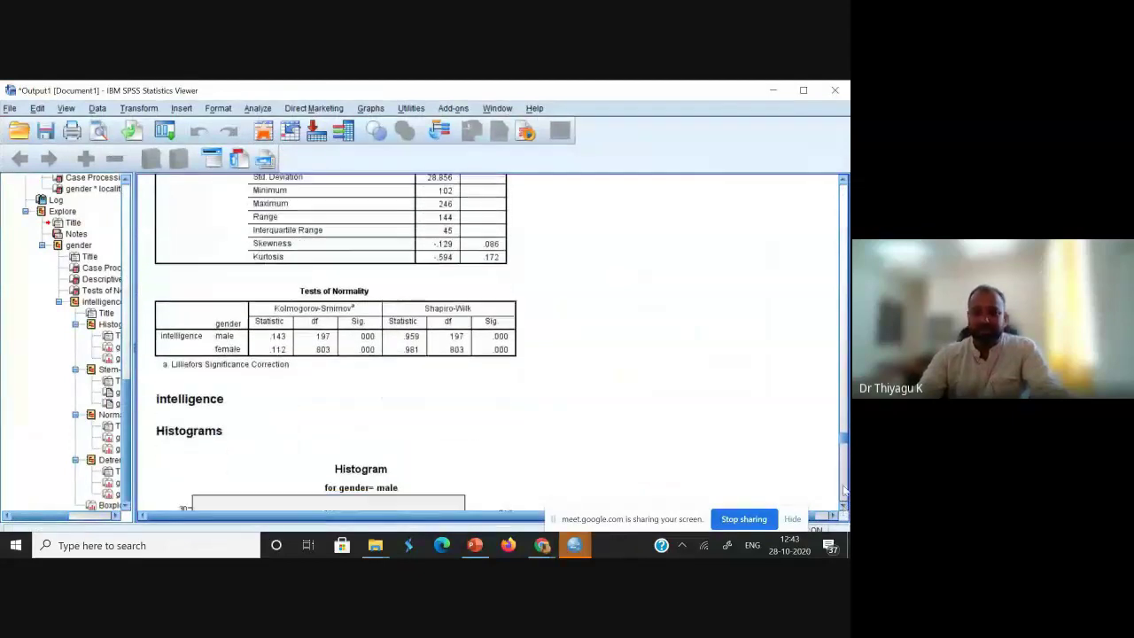
left_click_drag(842, 445, 827, 467)
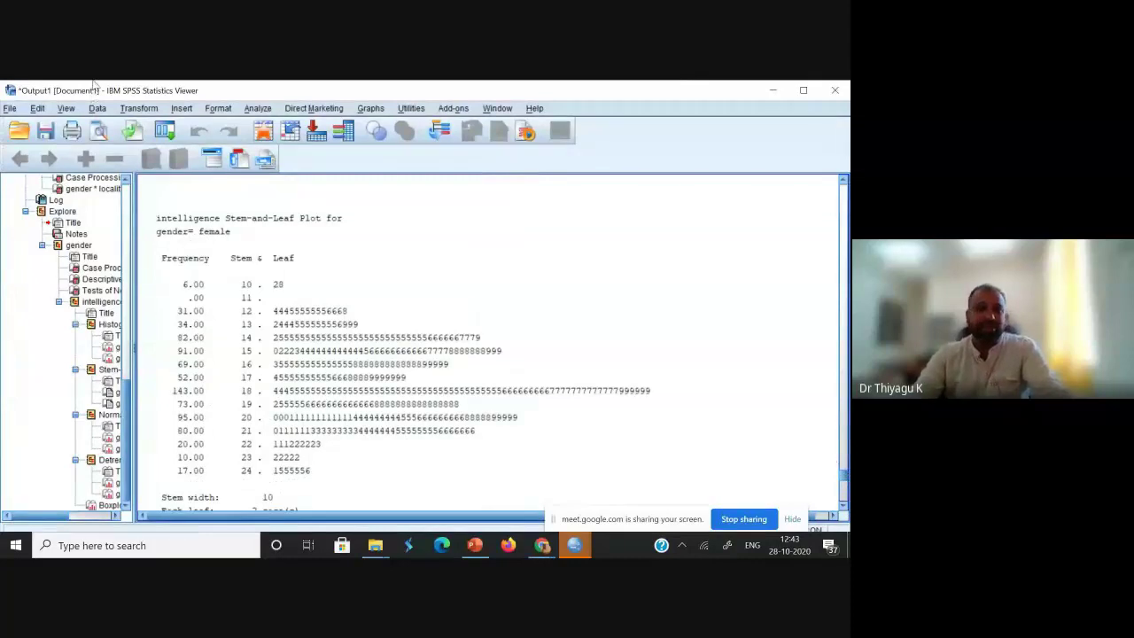
left_click(13, 108)
mouse_move(24, 129)
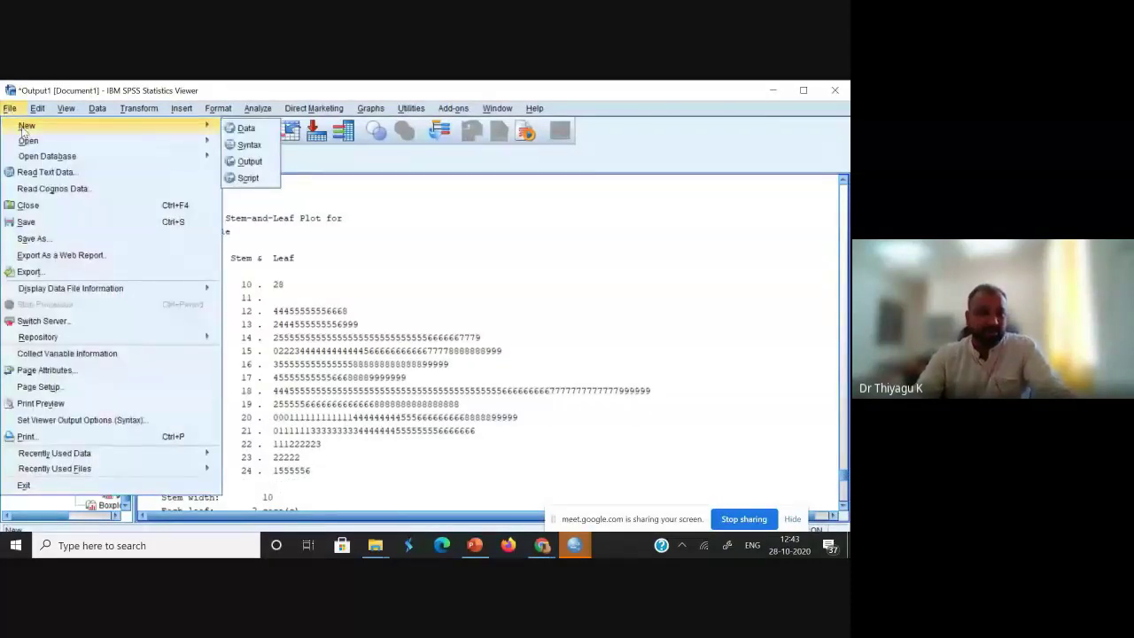
Start a new dataset and import the demo worksheet from Data Set - Demonstration.xls.
left_click(245, 133)
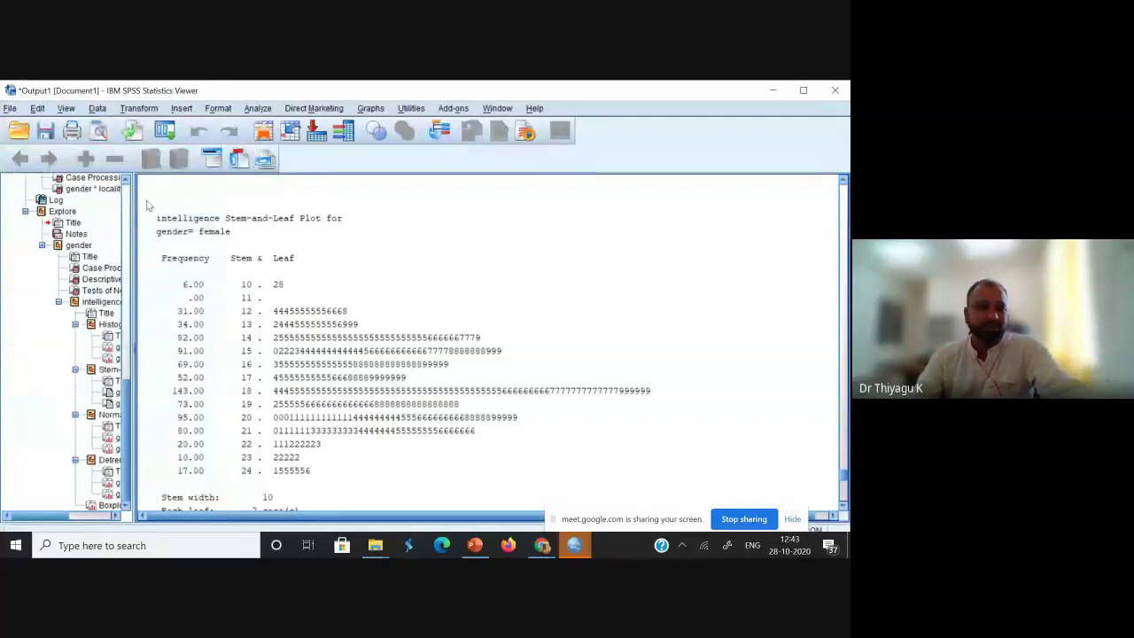
left_click(9, 103)
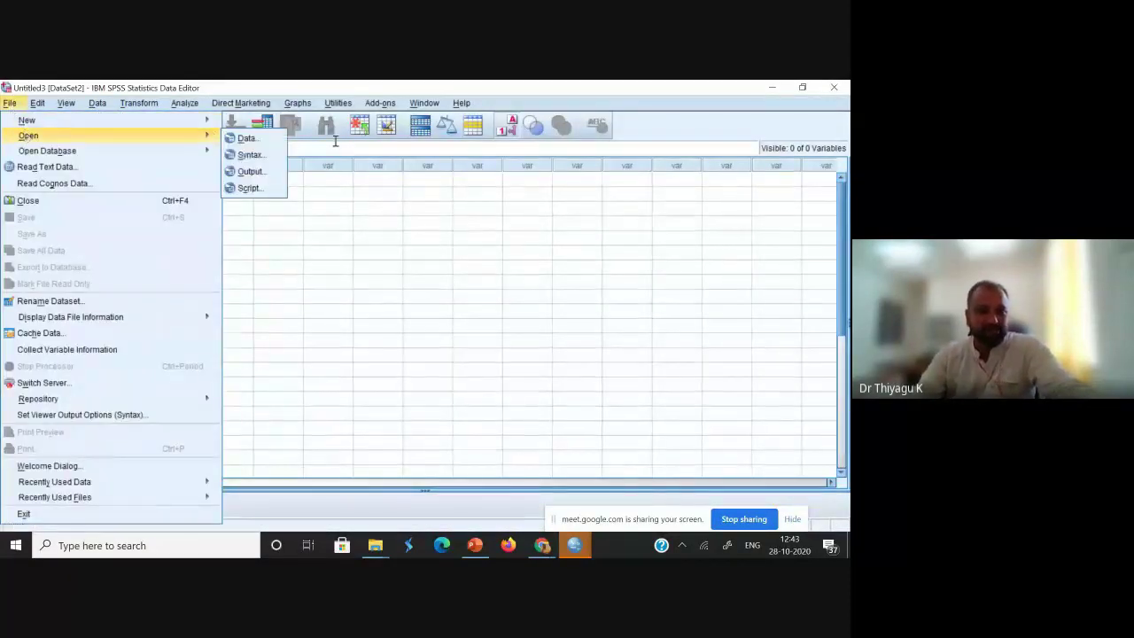
left_click(244, 139)
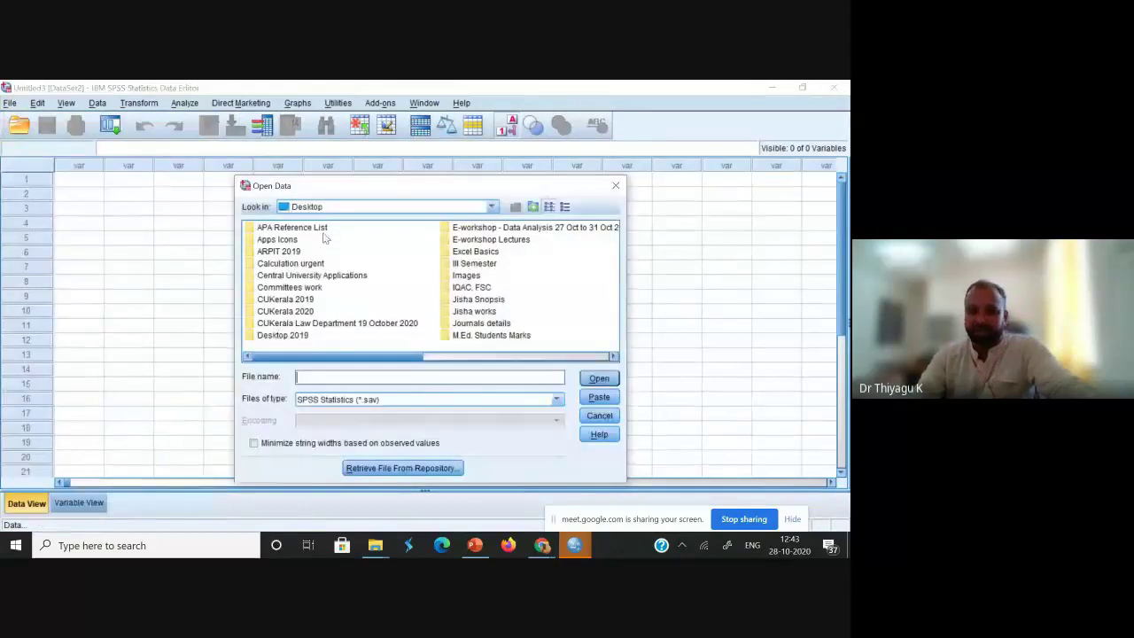
left_click(427, 356)
left_click(412, 399)
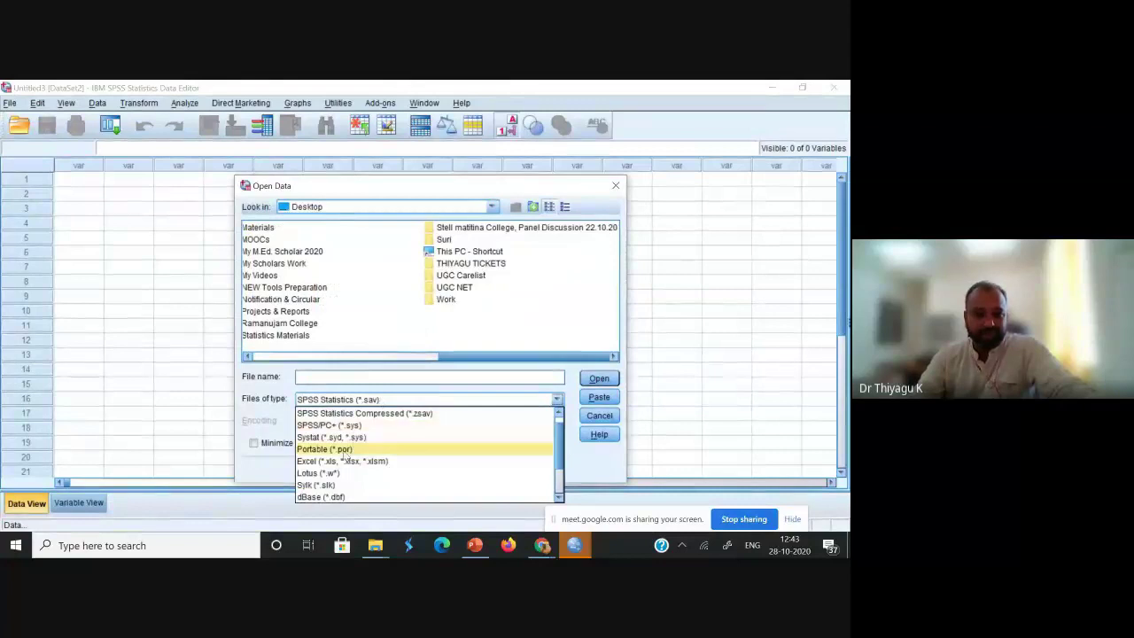
left_click(412, 458)
left_click(463, 253)
left_click(586, 394)
left_click(479, 304)
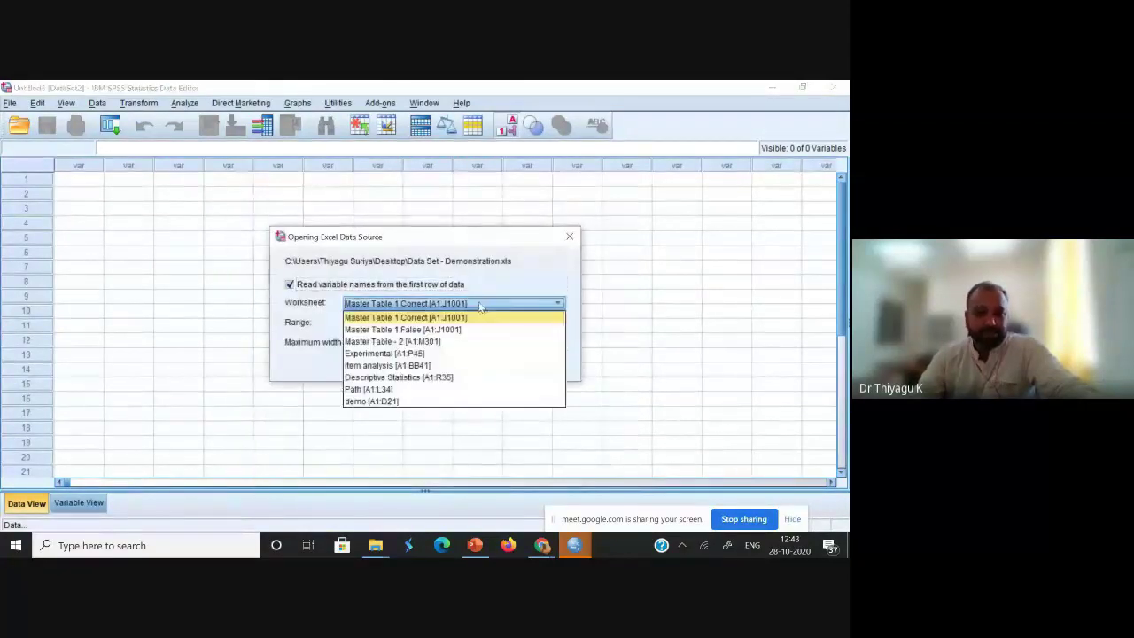
left_click(387, 401)
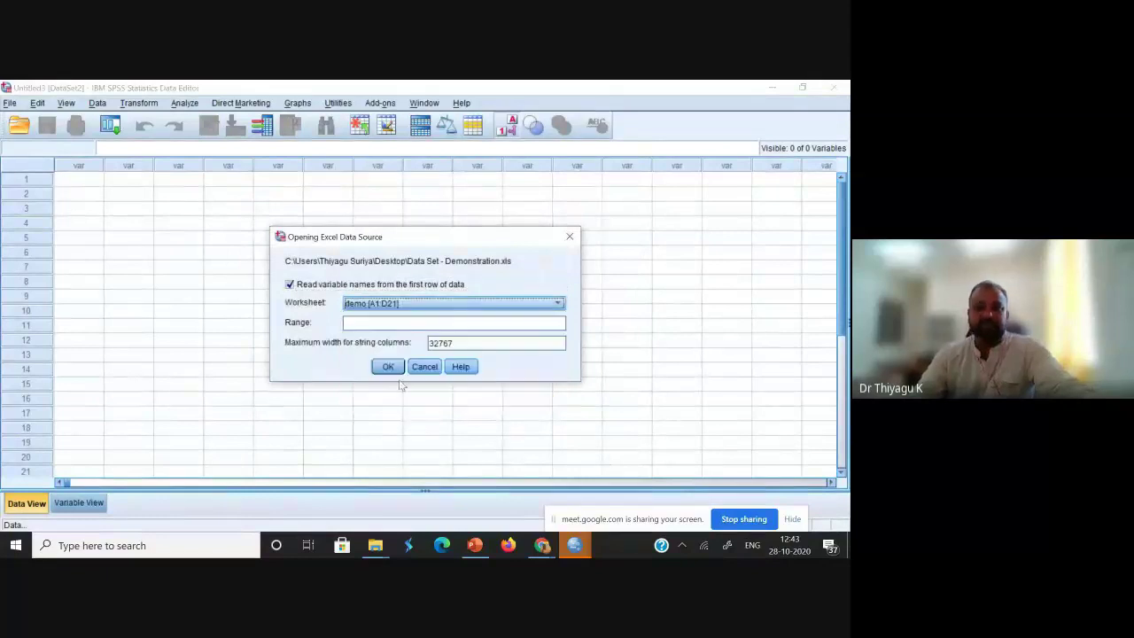
left_click(387, 364)
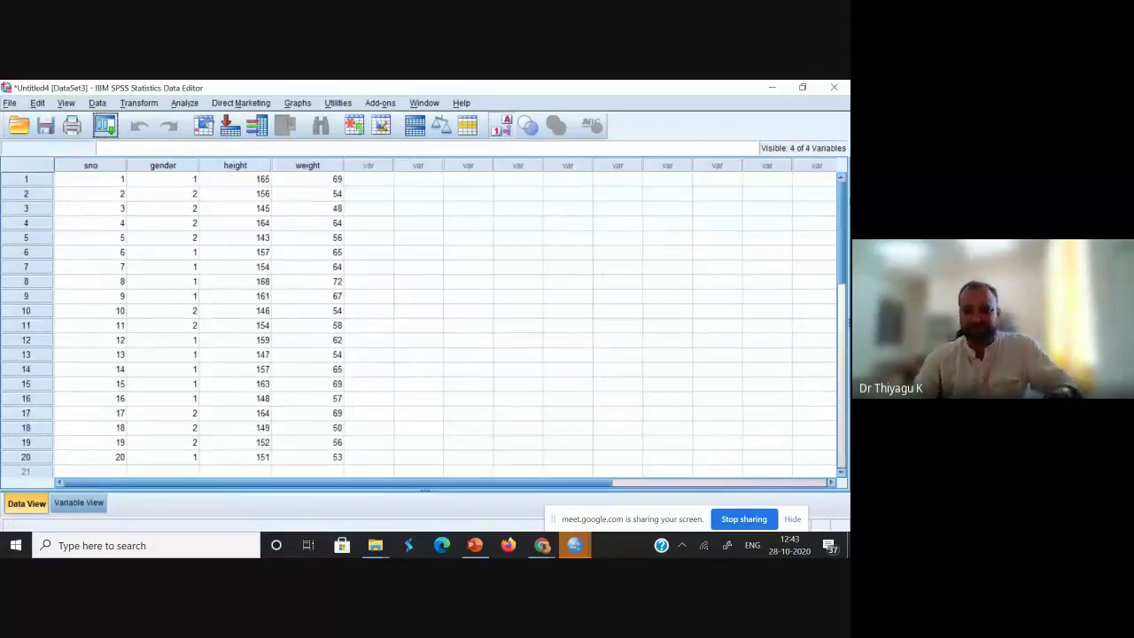
left_click_drag(840, 216, 846, 155)
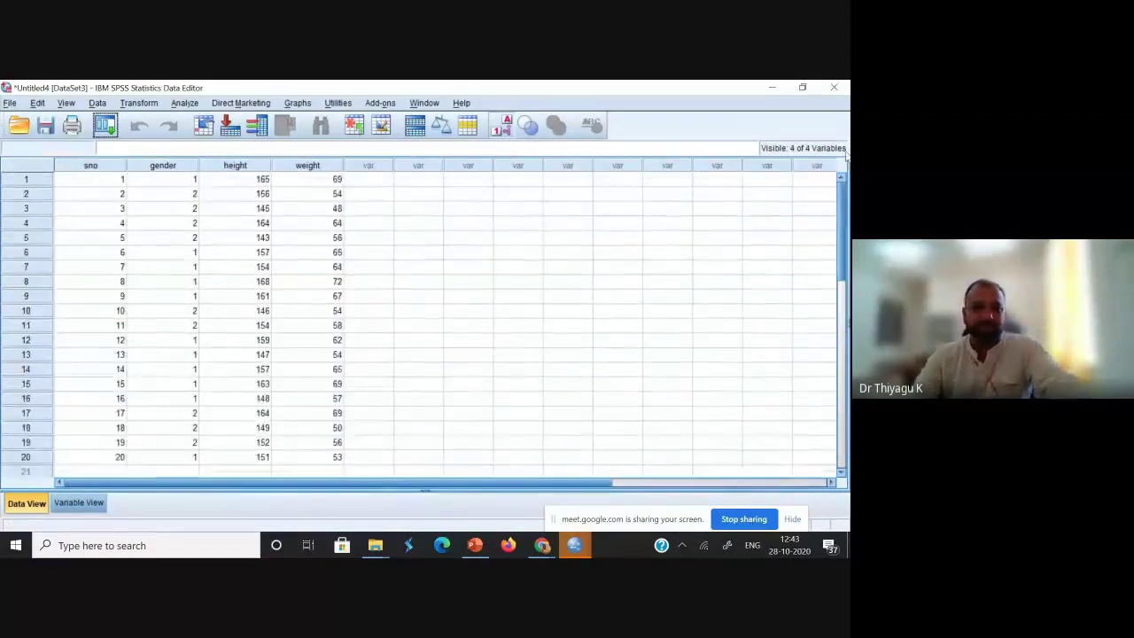
Select the gender, height and weight columns, then open Analyze > Descriptive Statistics.
left_click(168, 165)
left_click(237, 166)
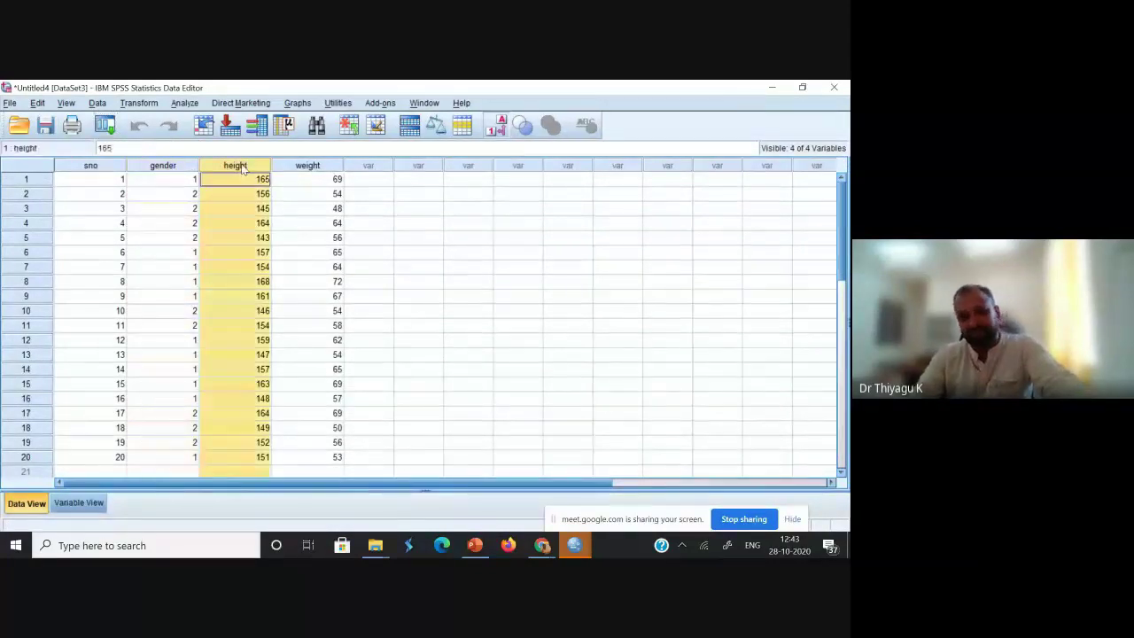
left_click(301, 165)
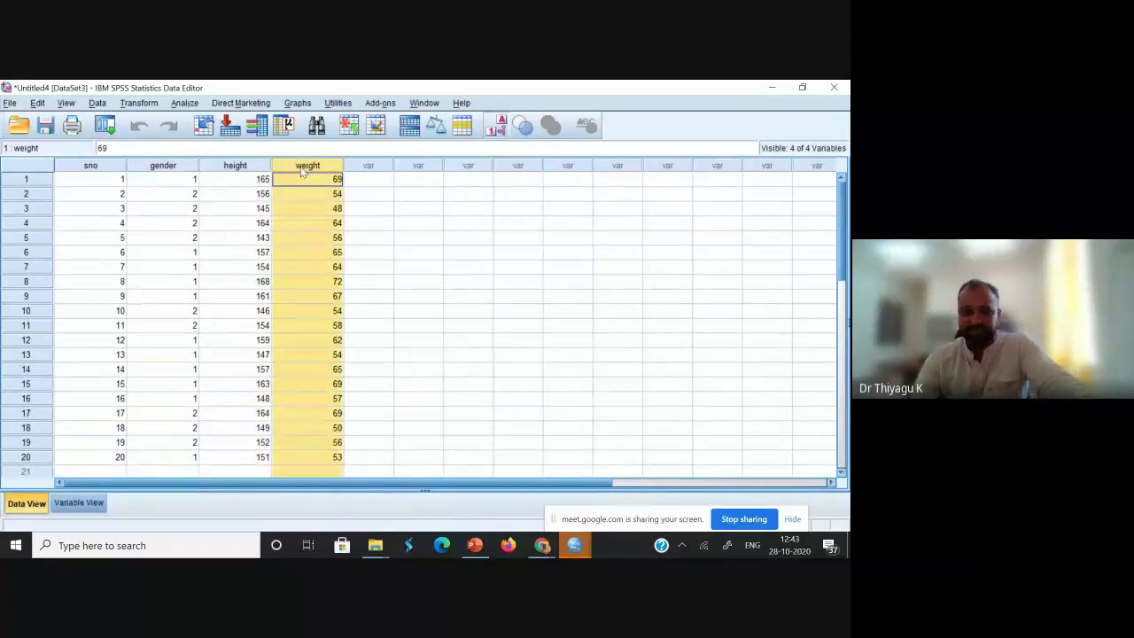
left_click(186, 103)
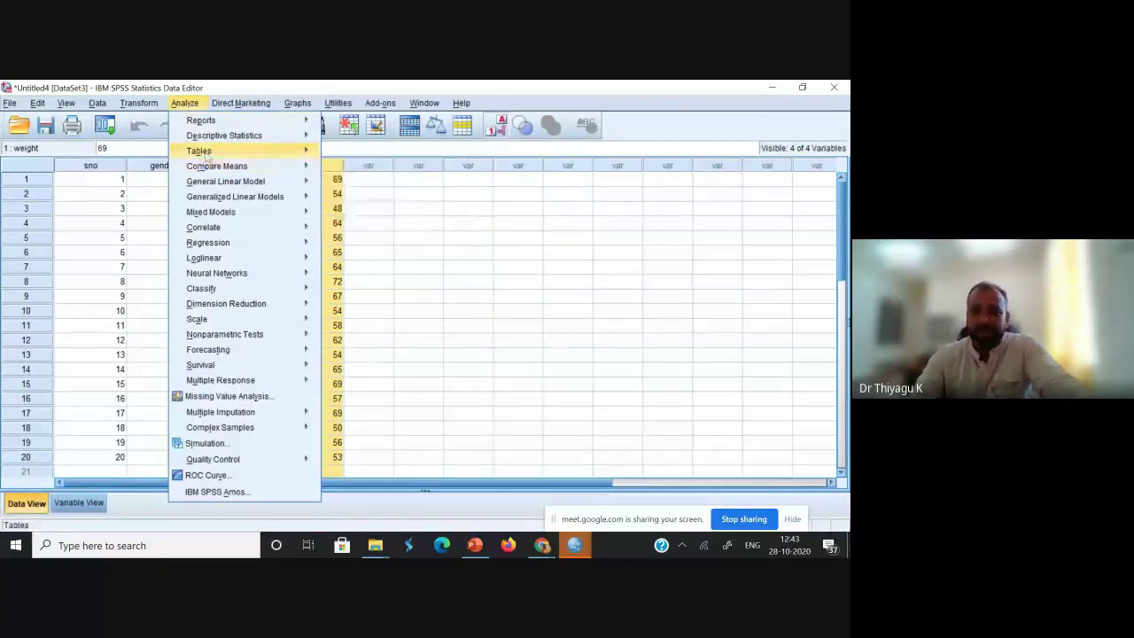
mouse_move(213, 140)
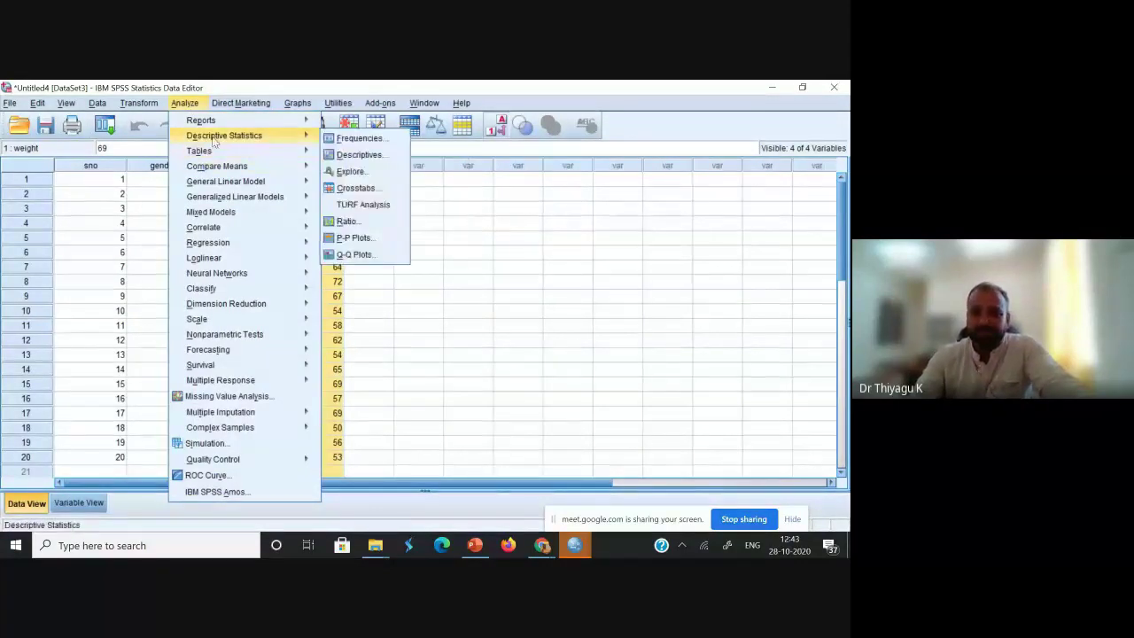
Start Explore with height as the dependent variable, adding then removing weight as a factor.
left_click(349, 173)
left_click_drag(424, 209, 593, 198)
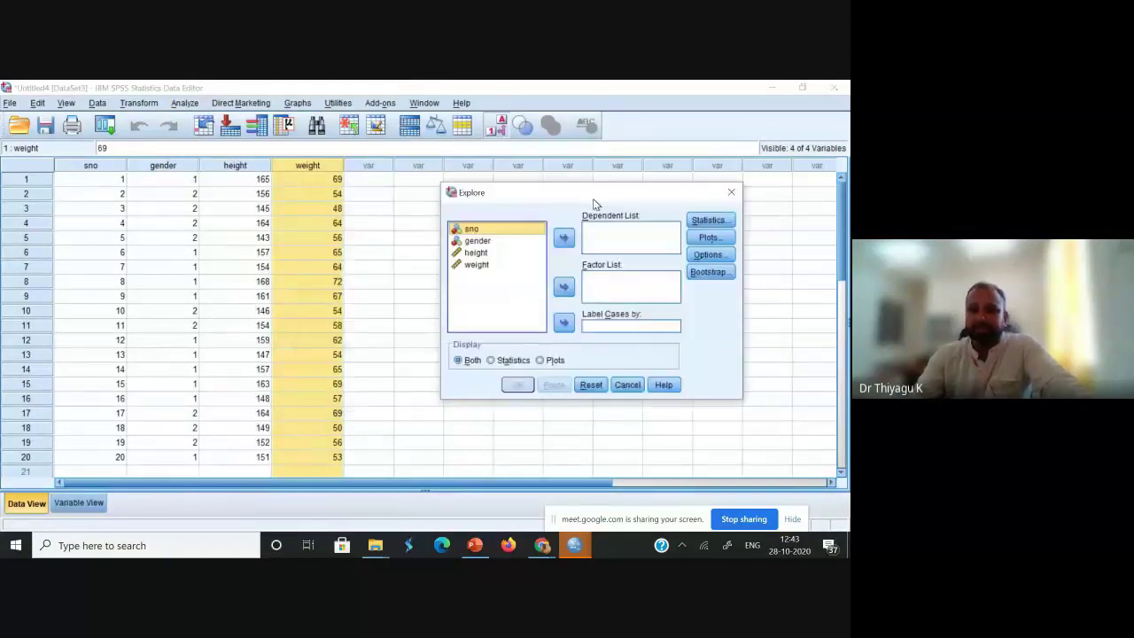
left_click(470, 253)
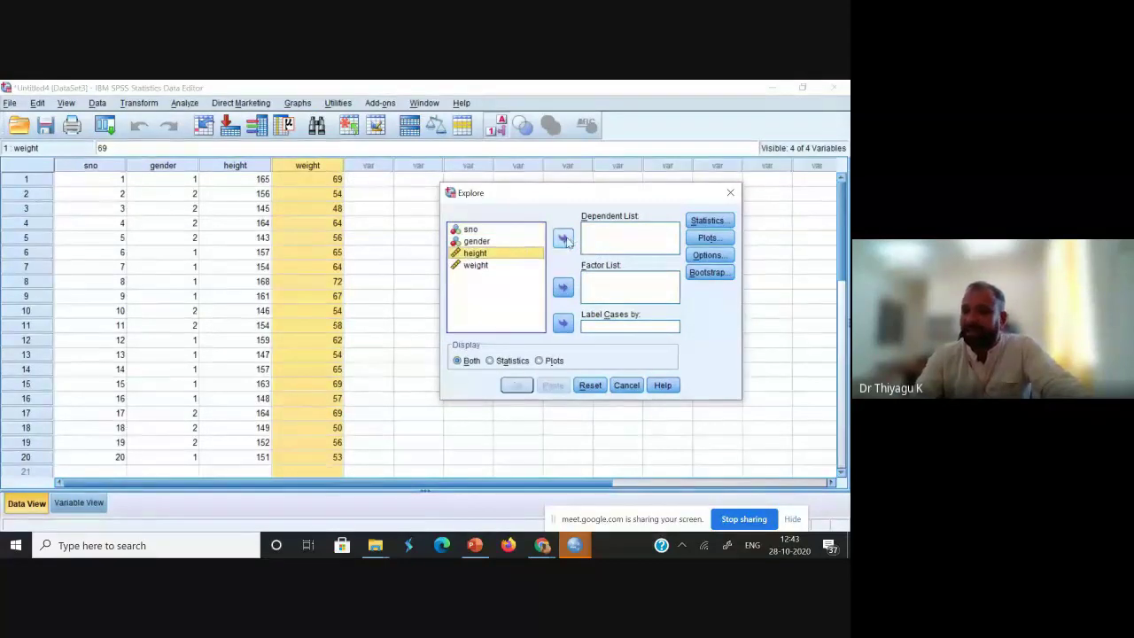
left_click(563, 239)
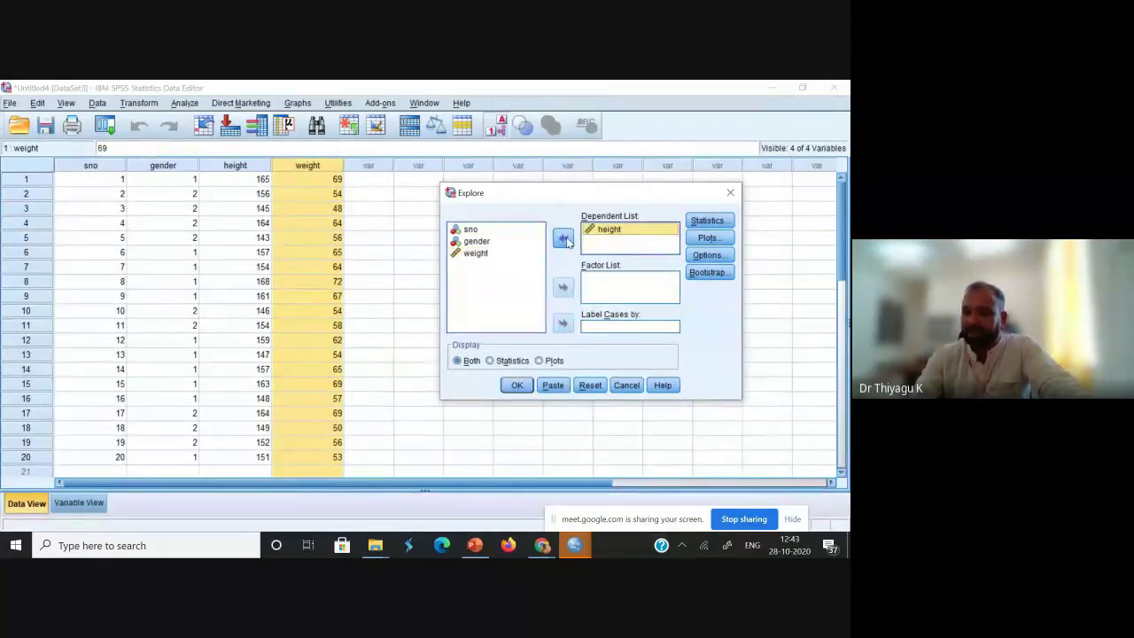
left_click(464, 254)
left_click(562, 289)
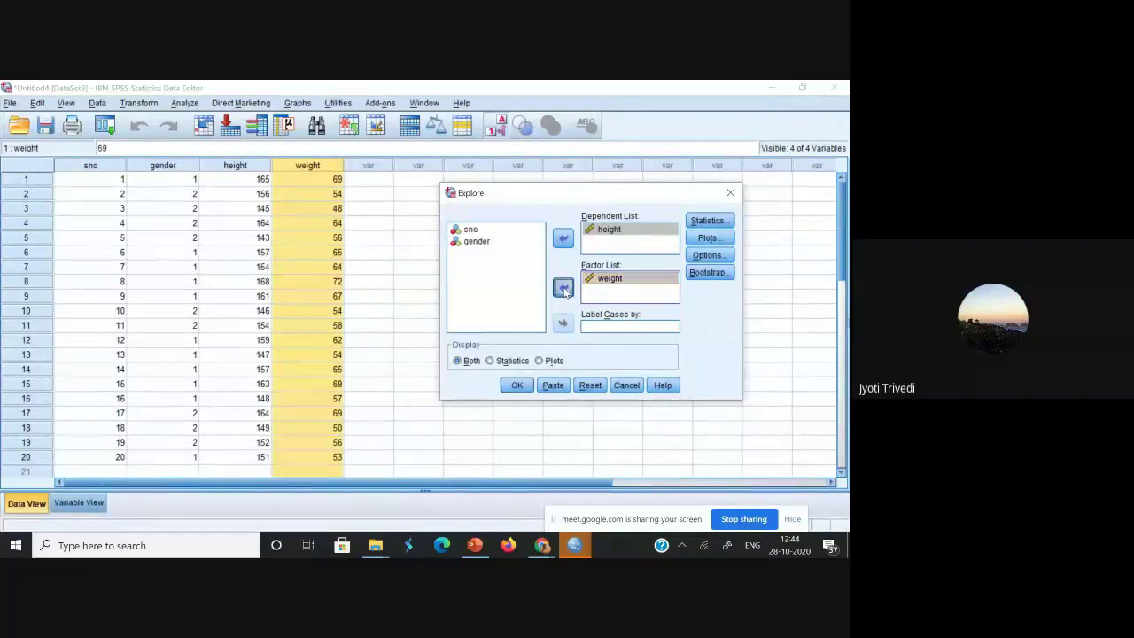
left_click(563, 288)
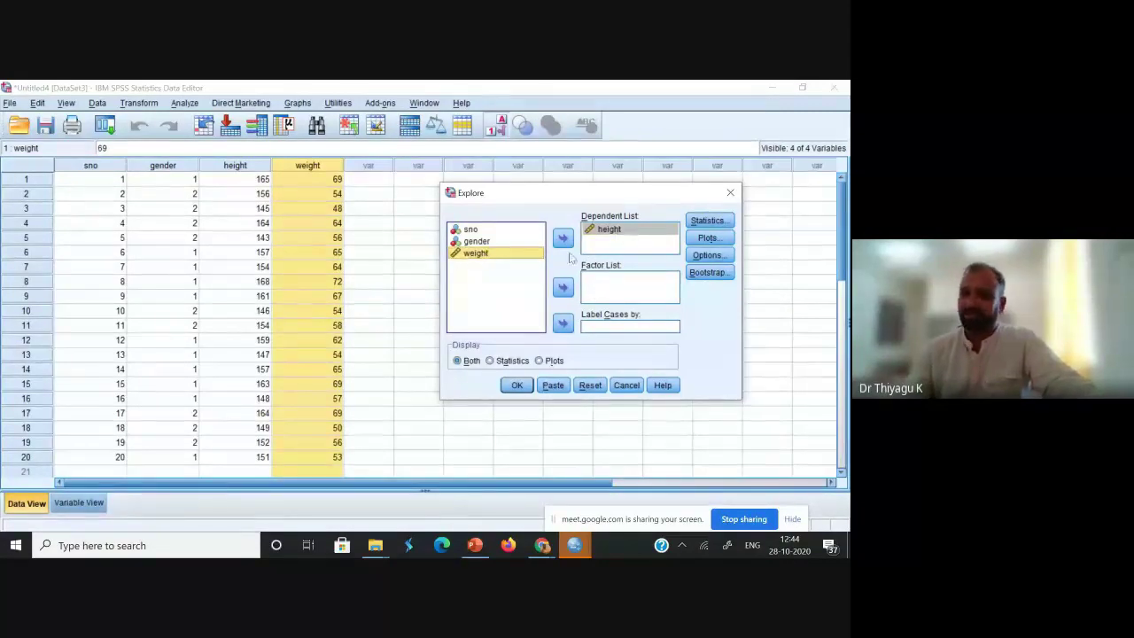
Keep default descriptives and add histograms plus normality plots with tests to Explore.
left_click(708, 221)
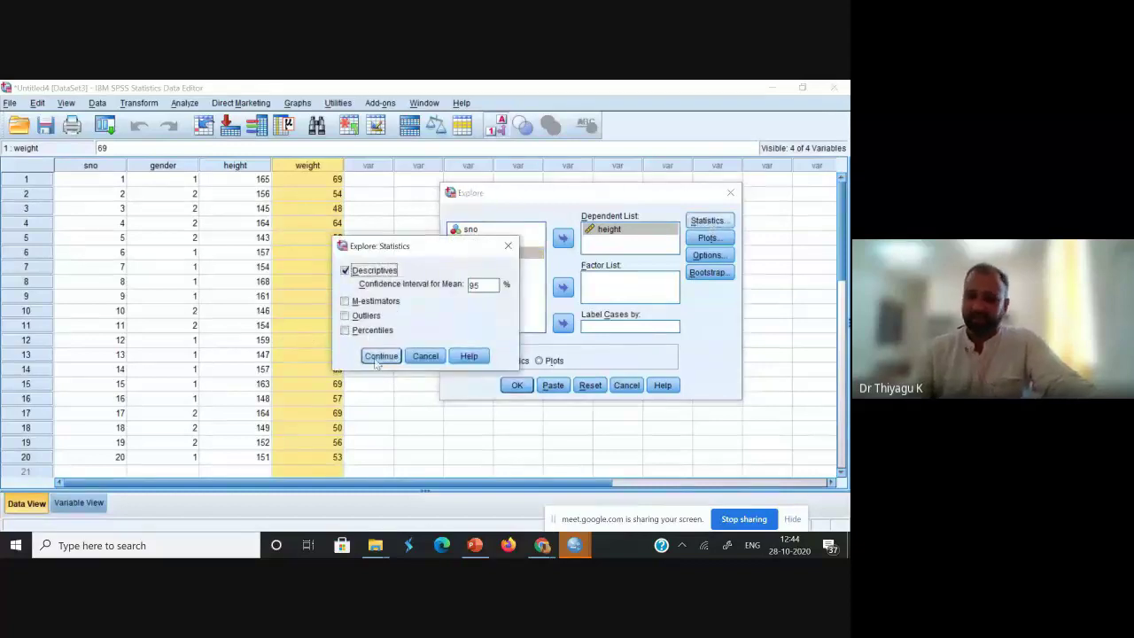
left_click(388, 356)
left_click(707, 238)
left_click(452, 325)
left_click(403, 362)
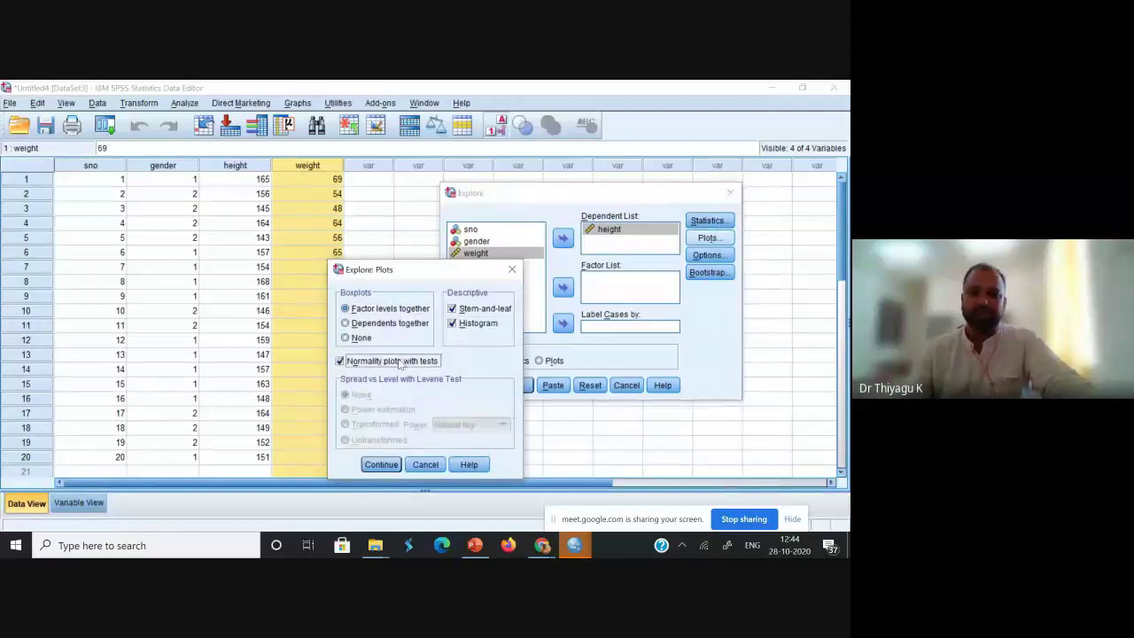
left_click(380, 464)
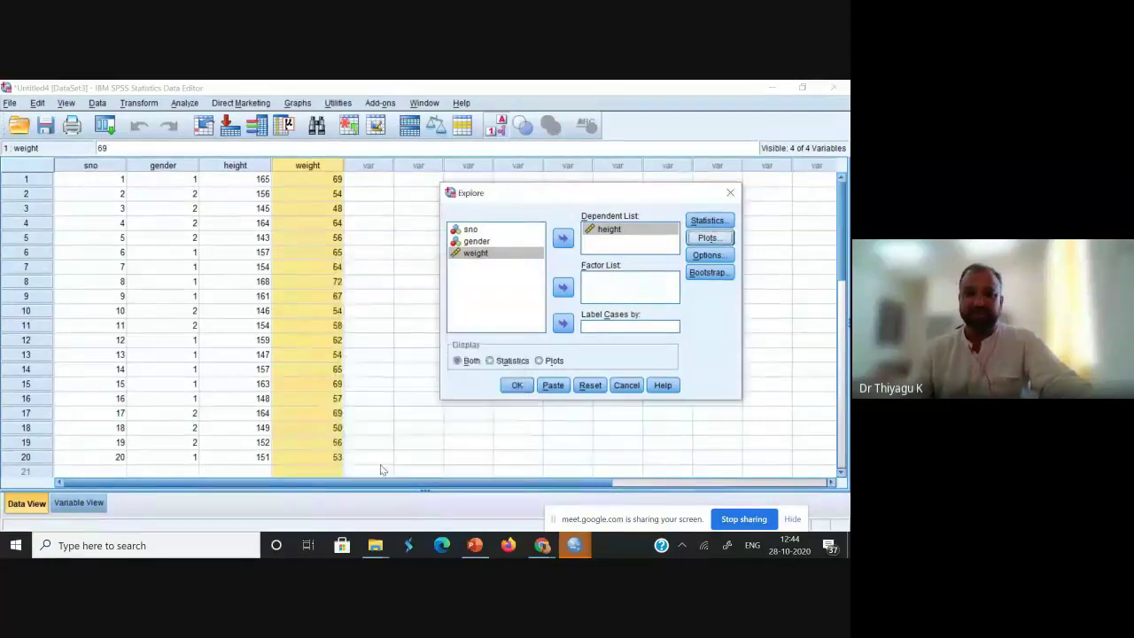
Run Explore on height and review Tests of Normality (Shapiro-Wilk .961, p = .568) and footnotes.
left_click(521, 388)
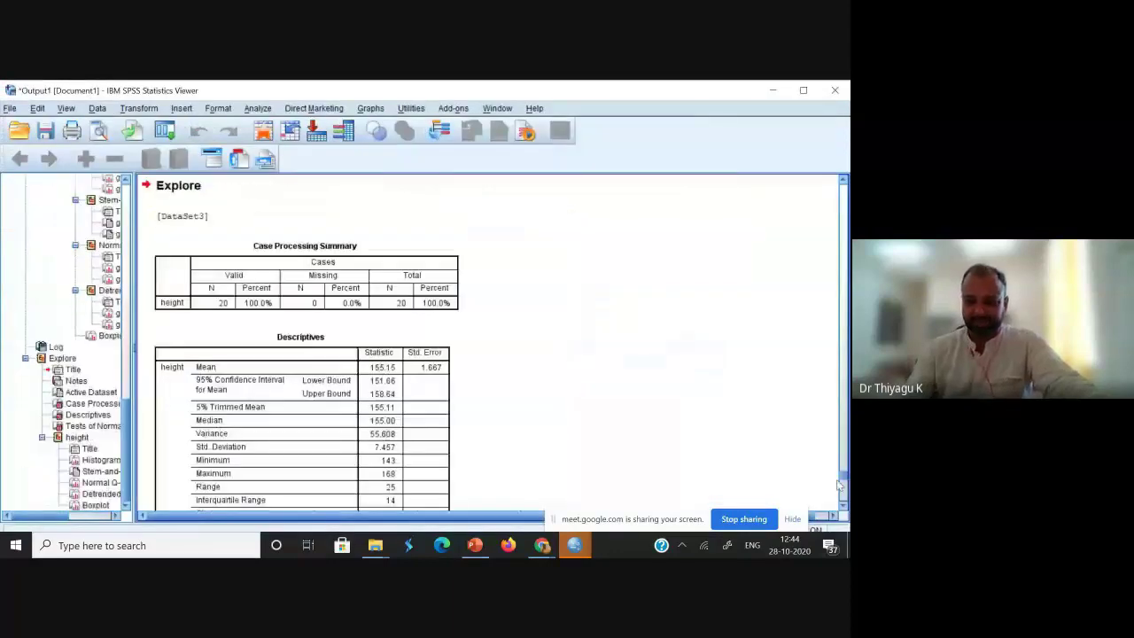
left_click(842, 505)
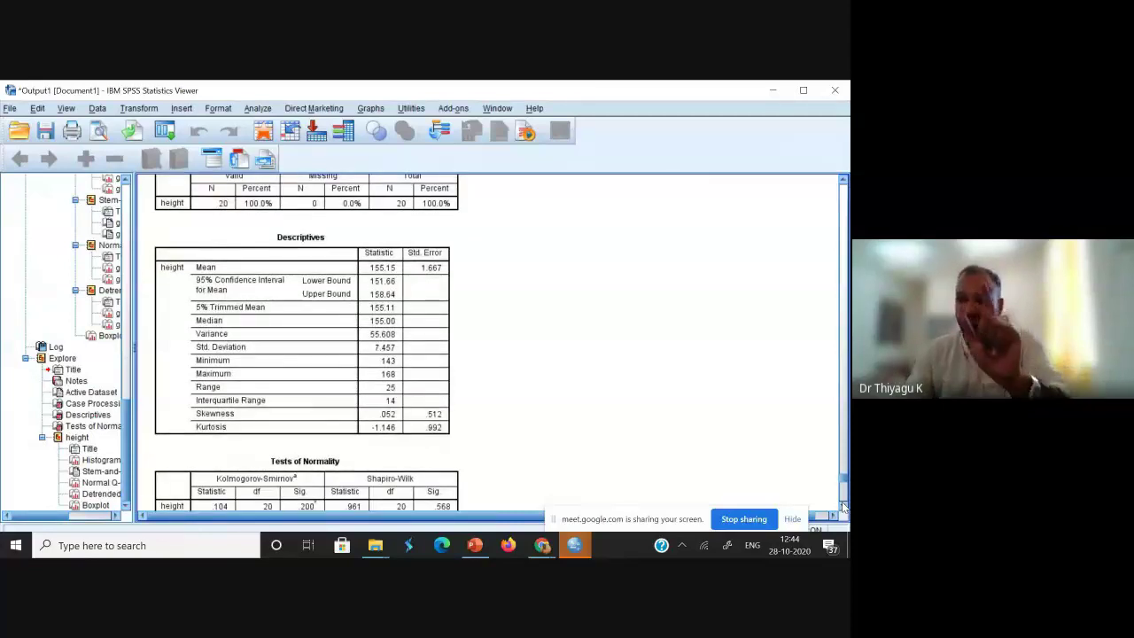
left_click(842, 506)
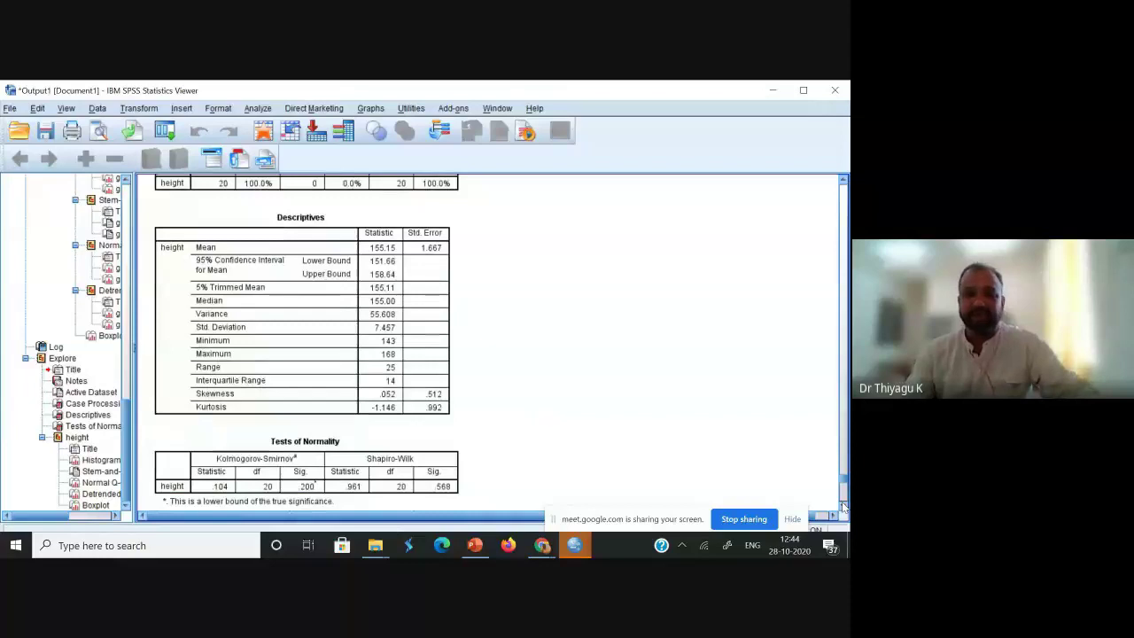
left_click(842, 506)
left_click(843, 506)
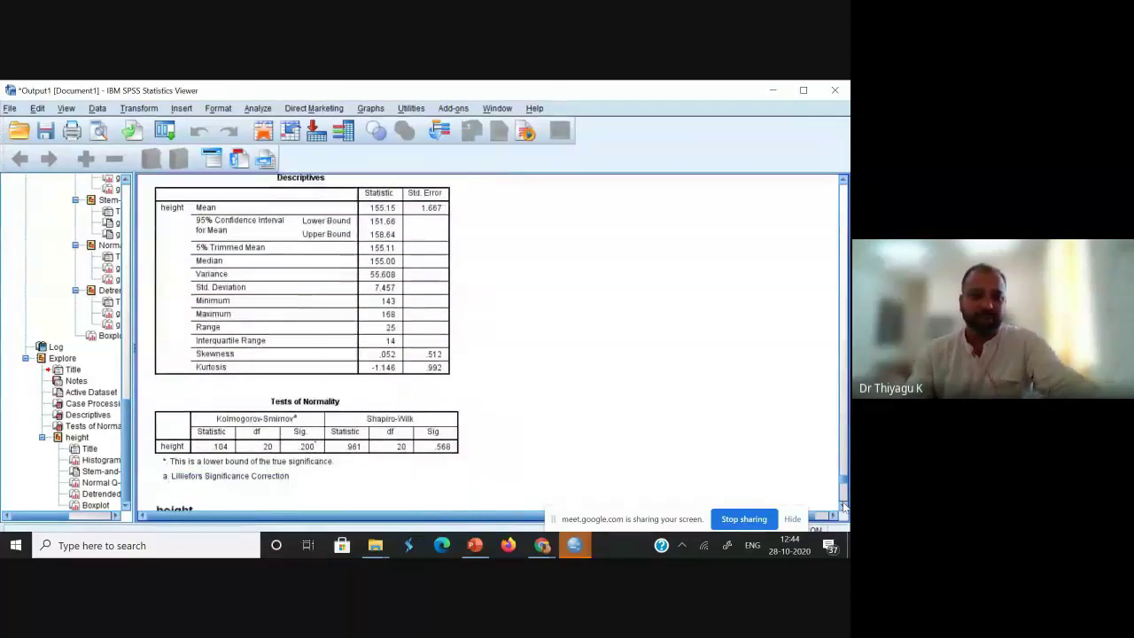
left_click(842, 505)
left_click(842, 506)
left_click(842, 506)
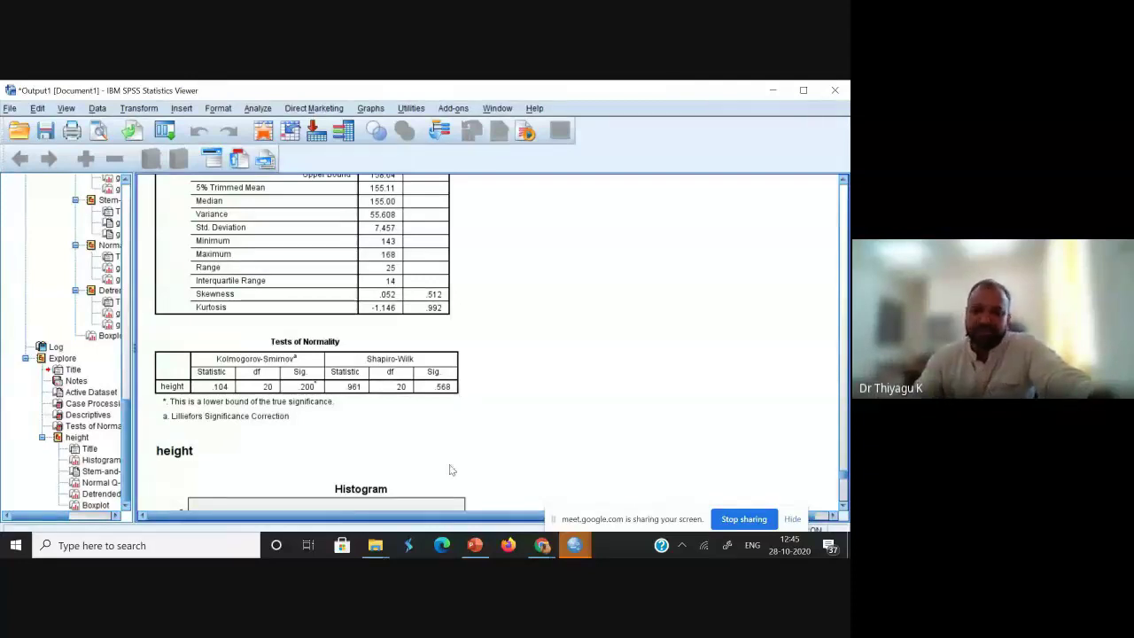
Scroll down to the height histogram and select the chart.
left_click(842, 507)
left_click(842, 507)
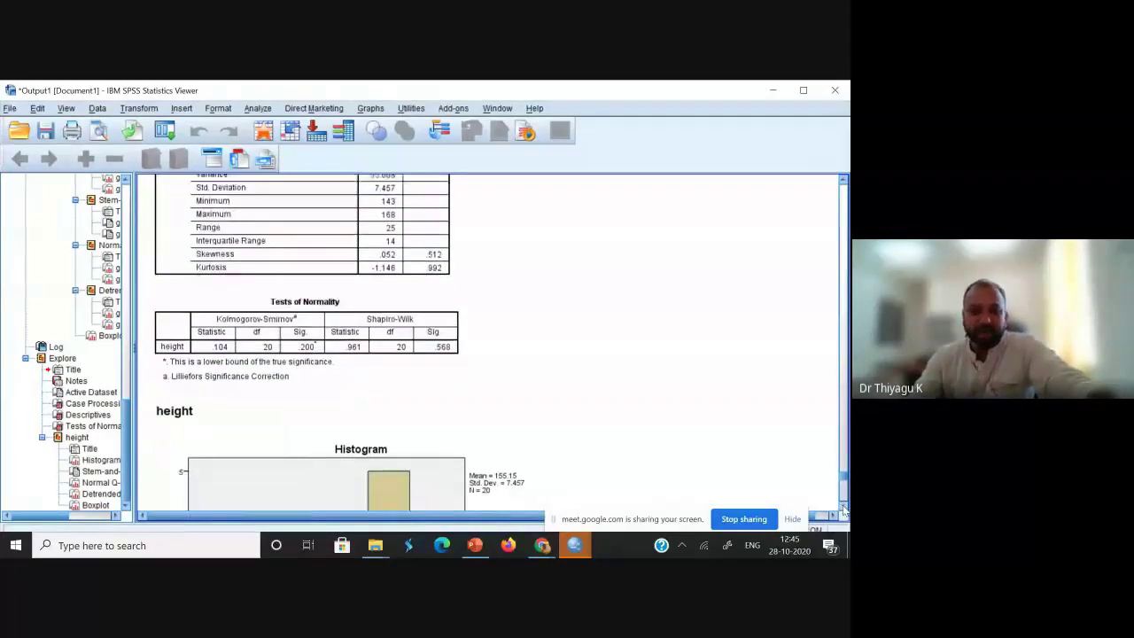
left_click(842, 508)
left_click(842, 508)
left_click(842, 507)
left_click(842, 508)
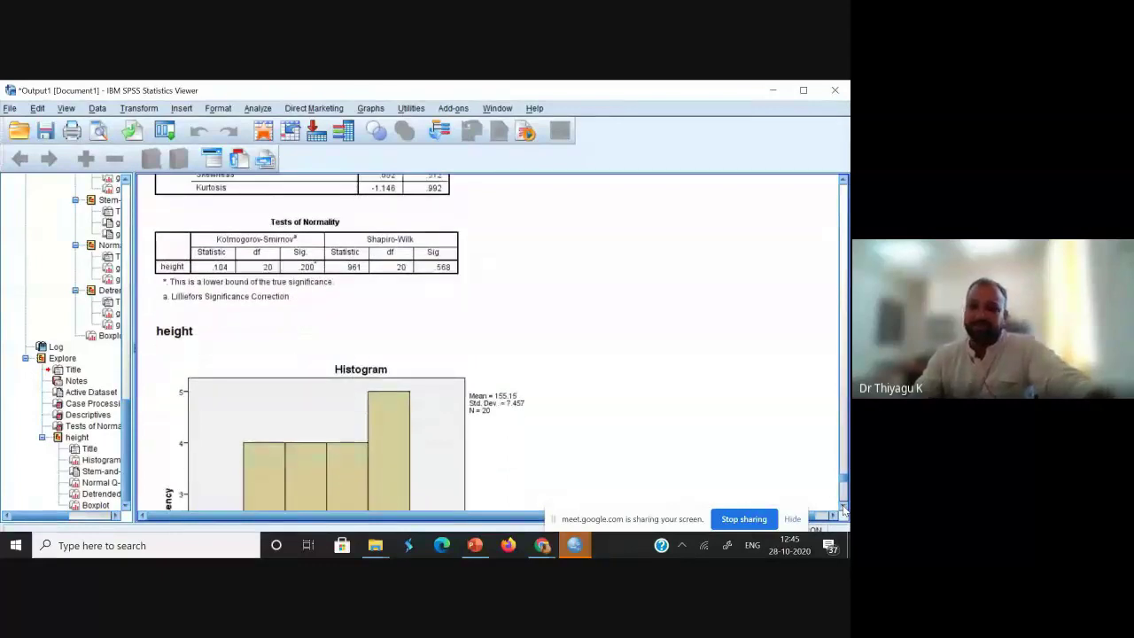
left_click(842, 508)
left_click(842, 507)
left_click(842, 508)
left_click(842, 508)
left_click(842, 508)
left_click(842, 508)
left_click(842, 507)
left_click(842, 507)
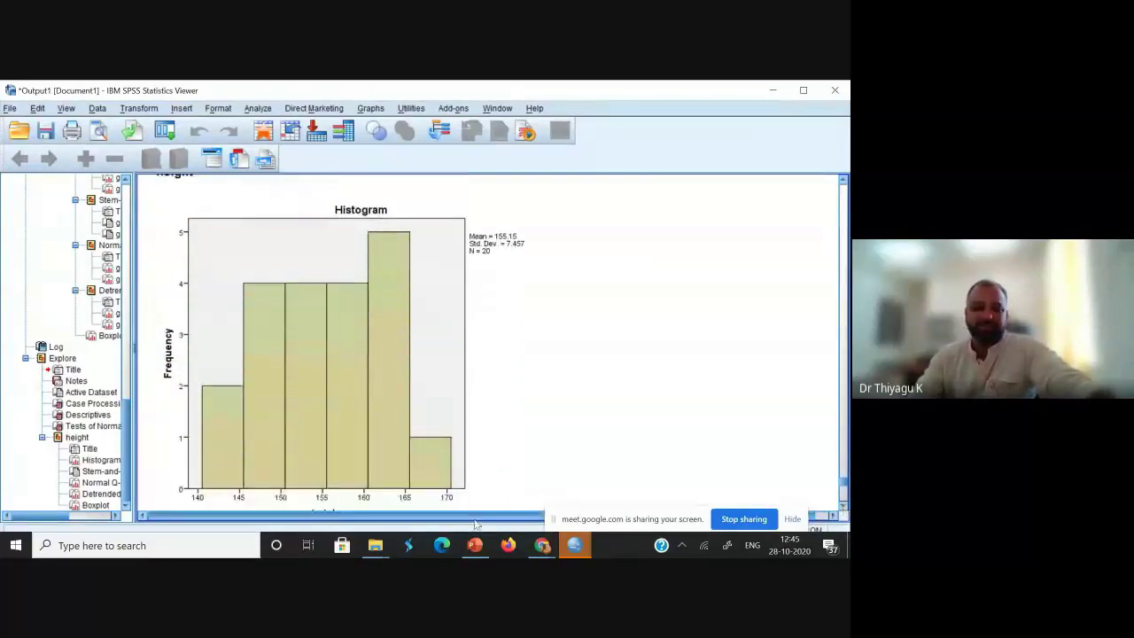
left_click(215, 479)
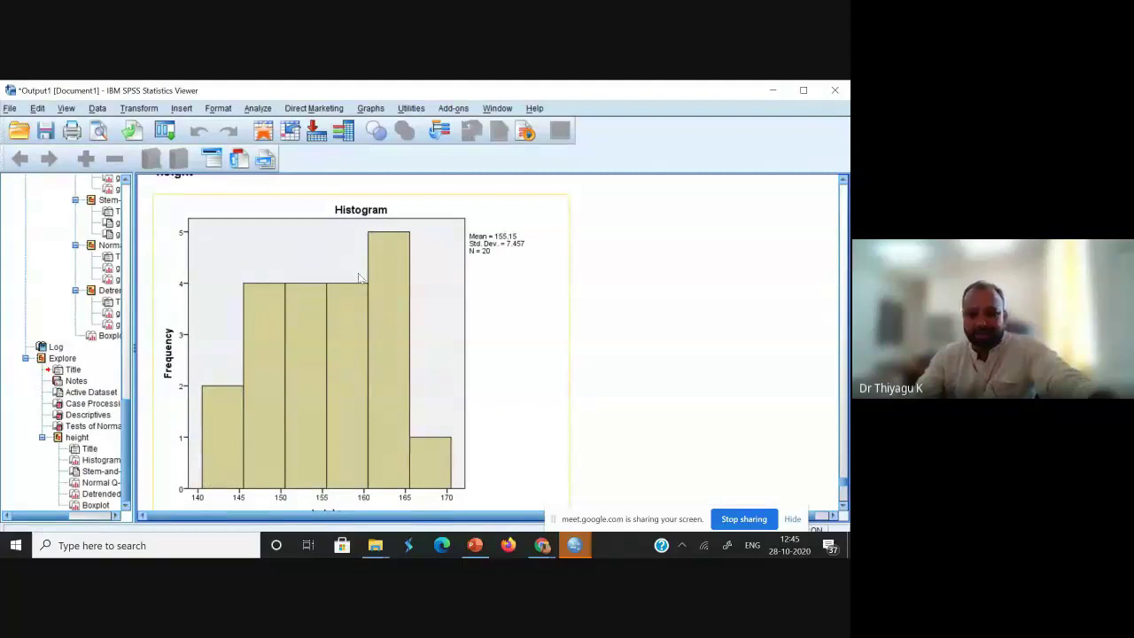
left_click(691, 483)
Scroll past the stem-and-leaf plot and select the height Normal Q-Q plot.
left_click(843, 507)
left_click(842, 507)
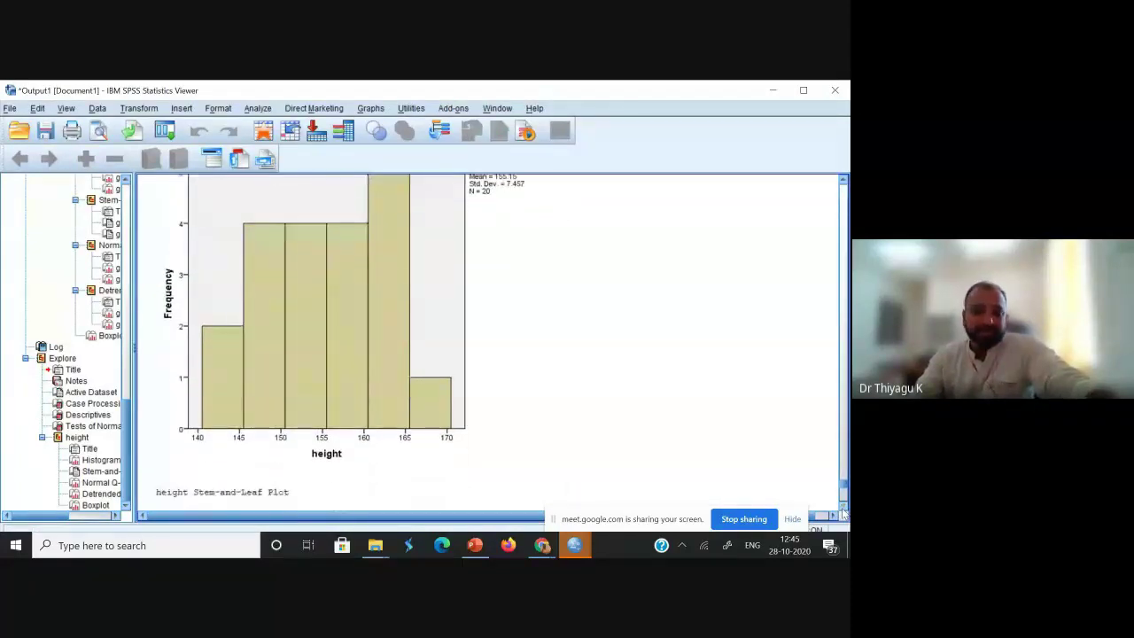
left_click(843, 507)
left_click(842, 508)
left_click(842, 507)
left_click(842, 508)
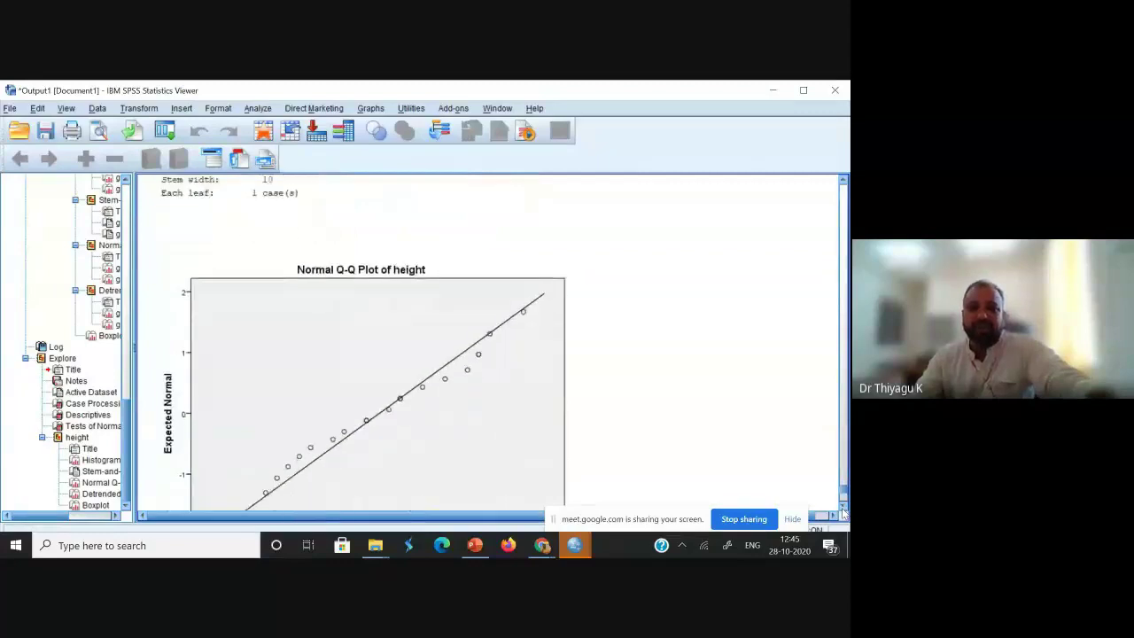
left_click(842, 507)
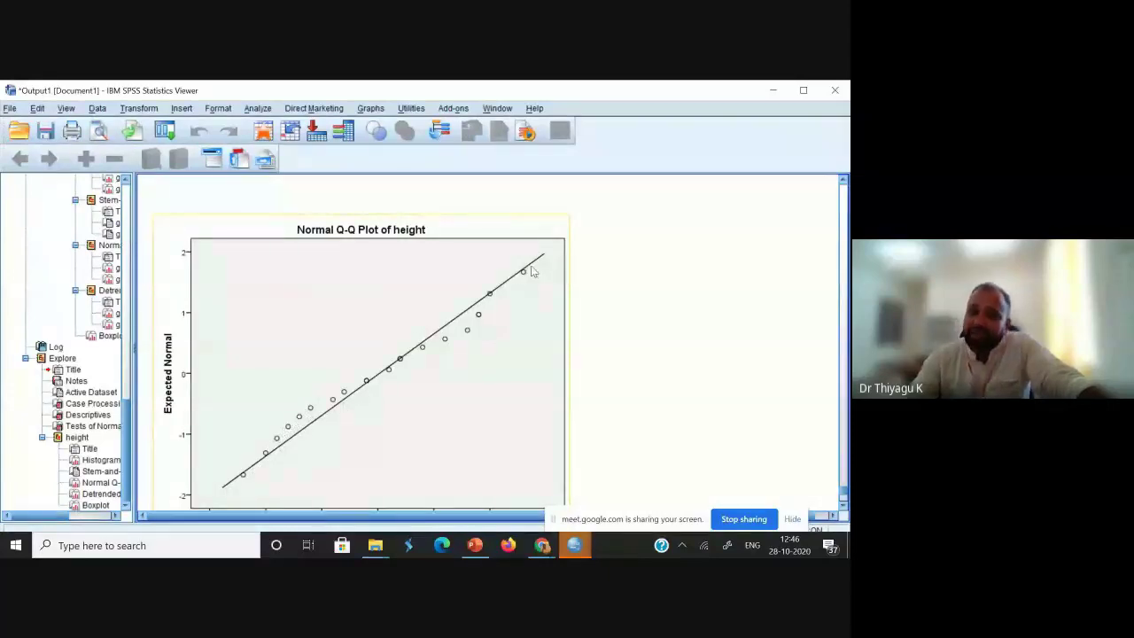
left_click(346, 372)
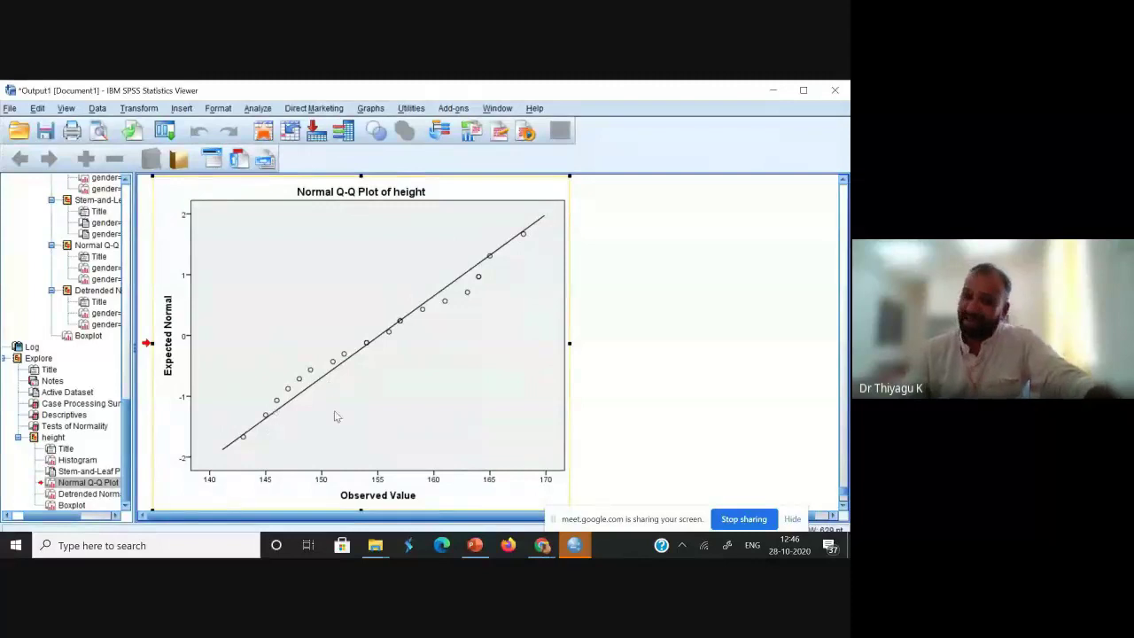
Scroll back up to the top of the height stem-and-leaf plot.
left_click(843, 181)
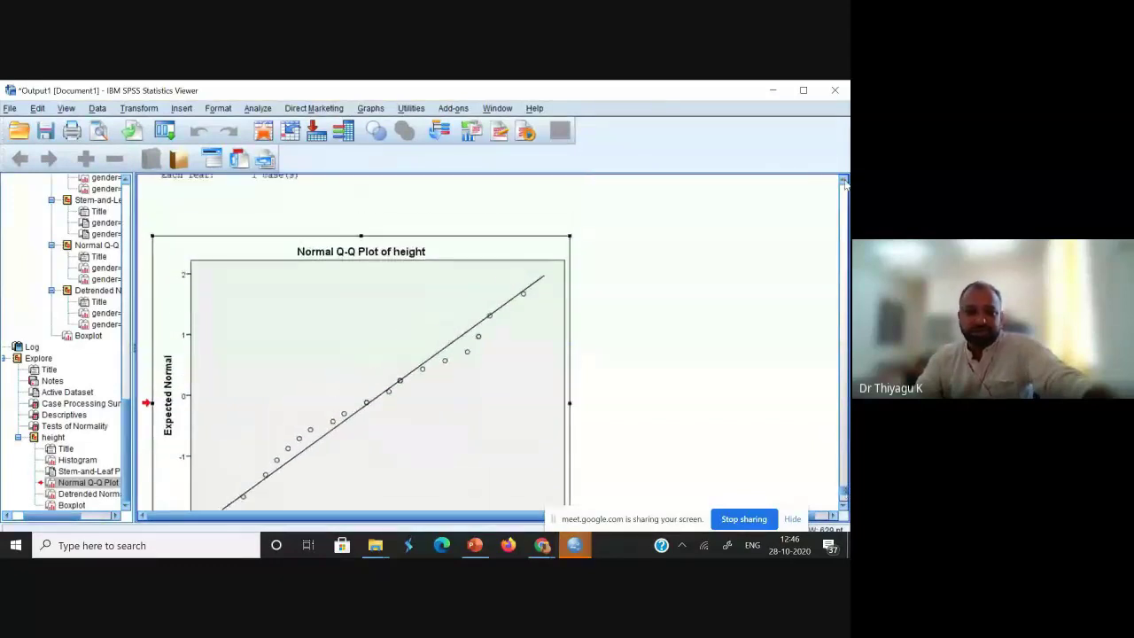
left_click(843, 180)
left_click(843, 181)
left_click(843, 180)
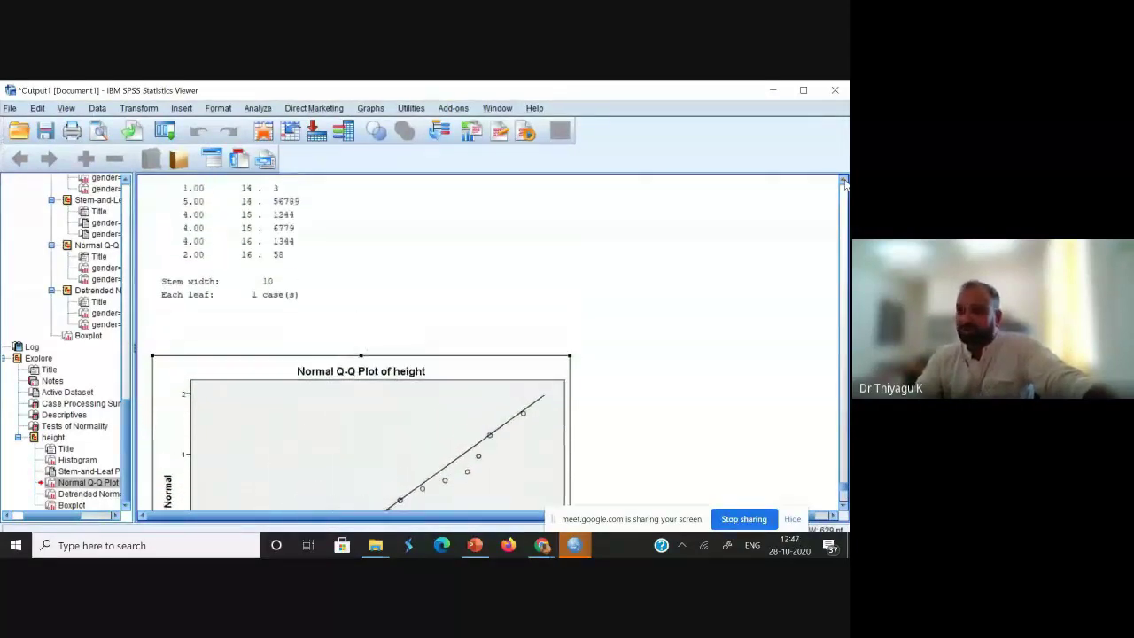
left_click(843, 181)
left_click(843, 180)
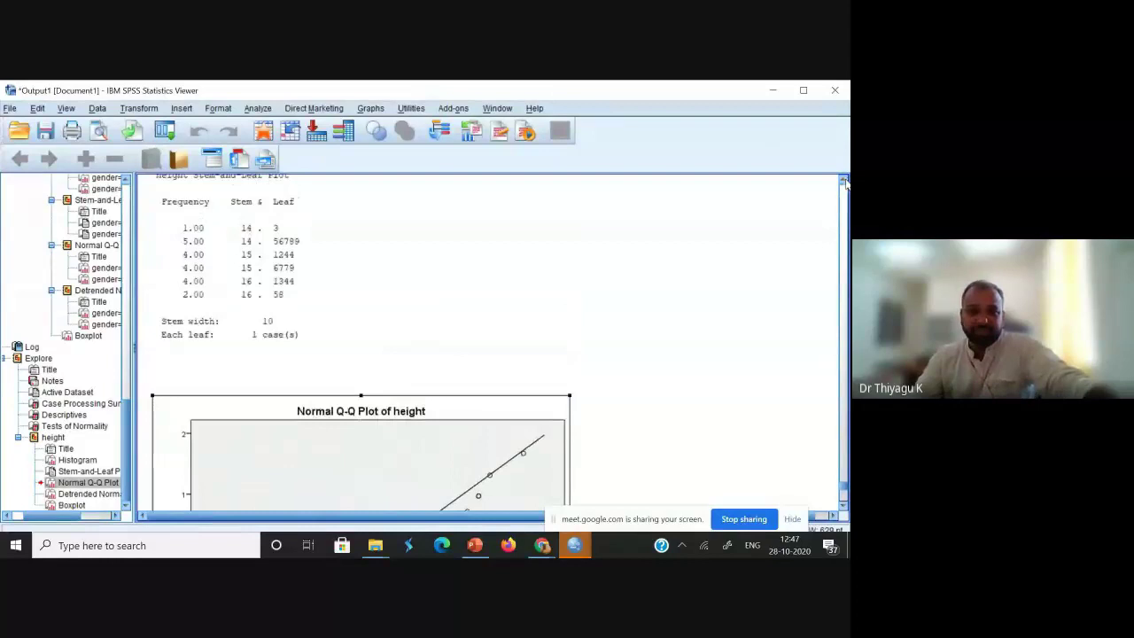
left_click(843, 181)
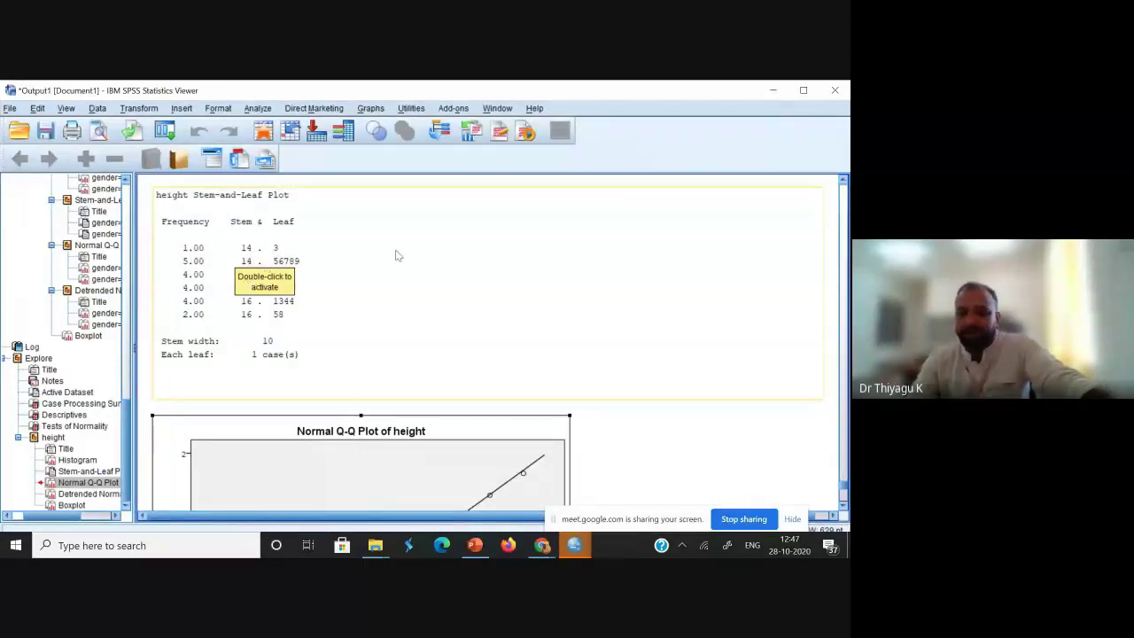
Scroll down through the Q-Q and detrended plots to the height boxplot.
left_click(842, 506)
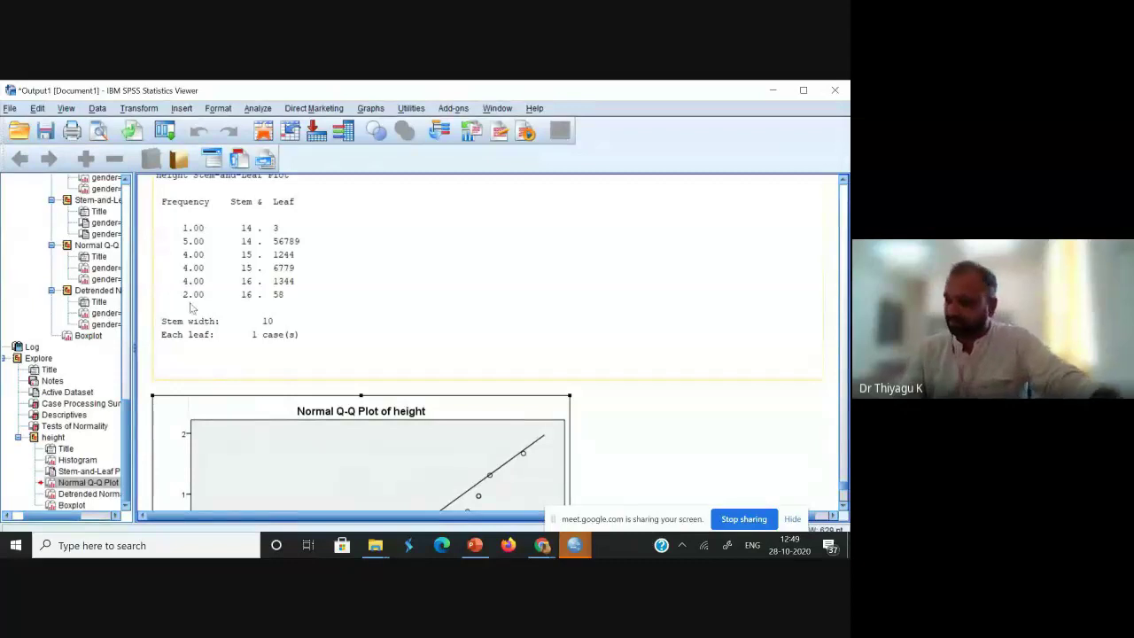
left_click(842, 505)
scroll(842, 505, "down", 10)
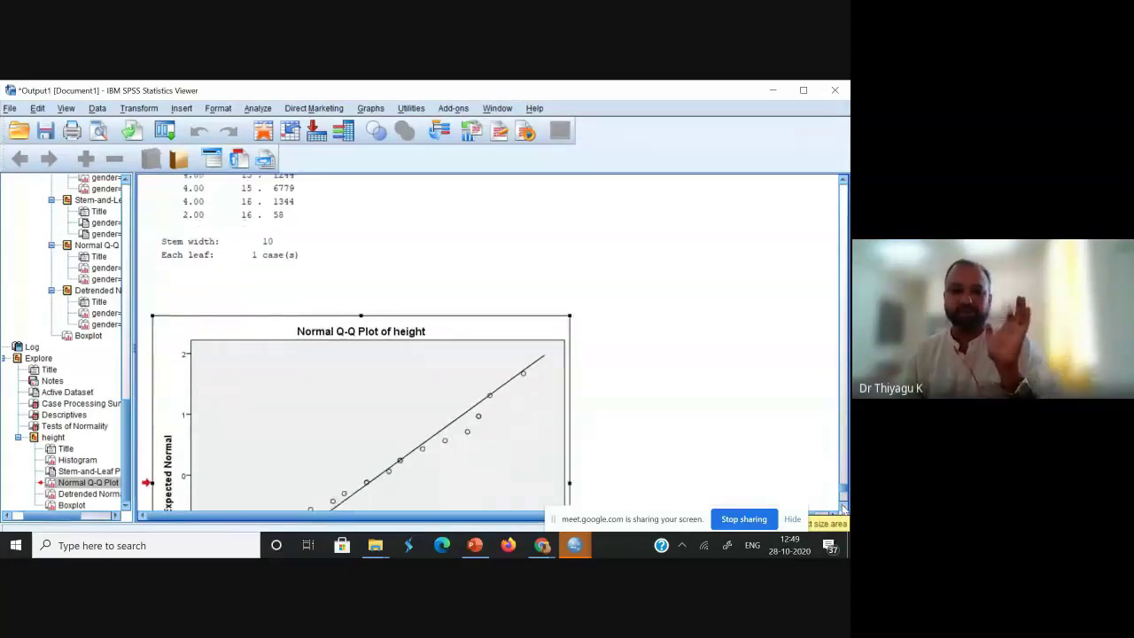
scroll(844, 511, "down", 15)
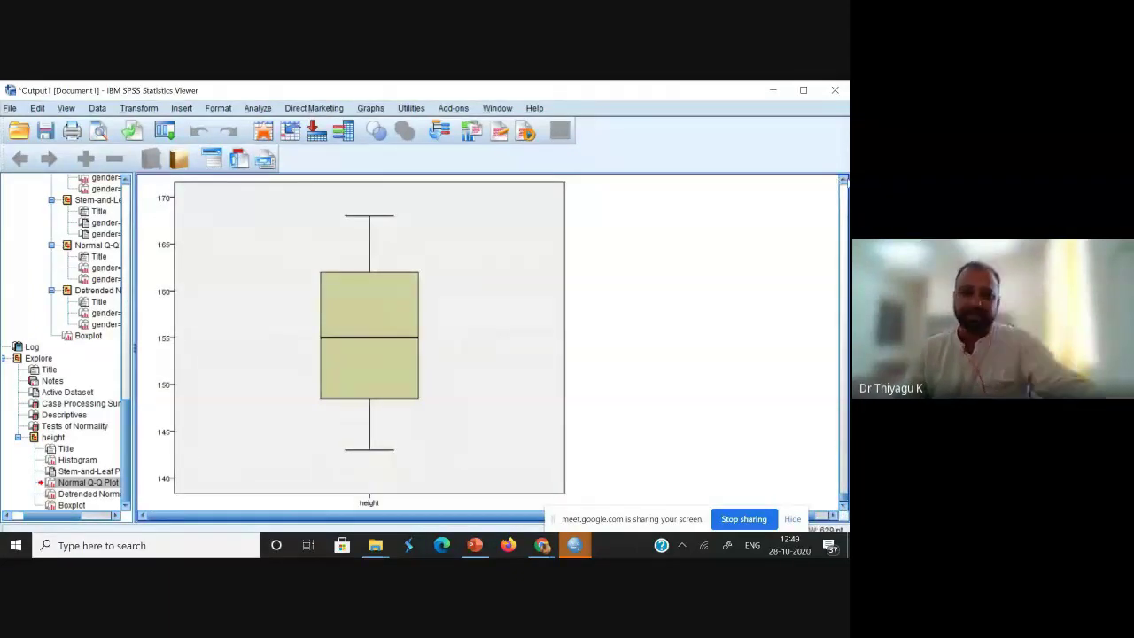
left_click(843, 179)
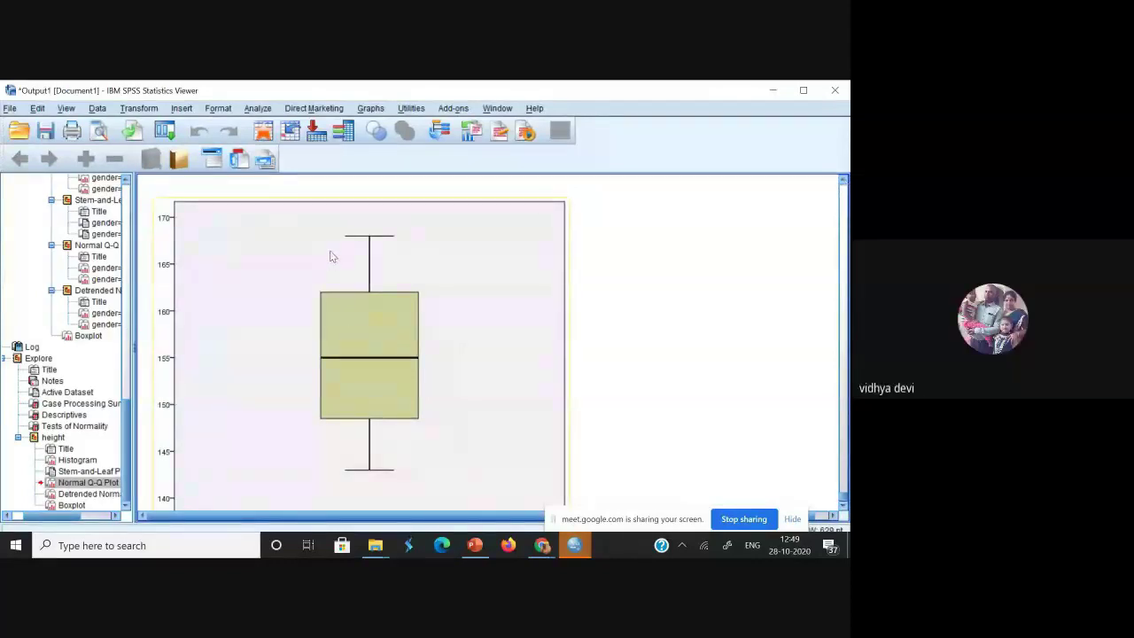
Switch to PowerPoint and move to slide 35 on boxplot quartiles, IQR and whiskers.
left_click(479, 551)
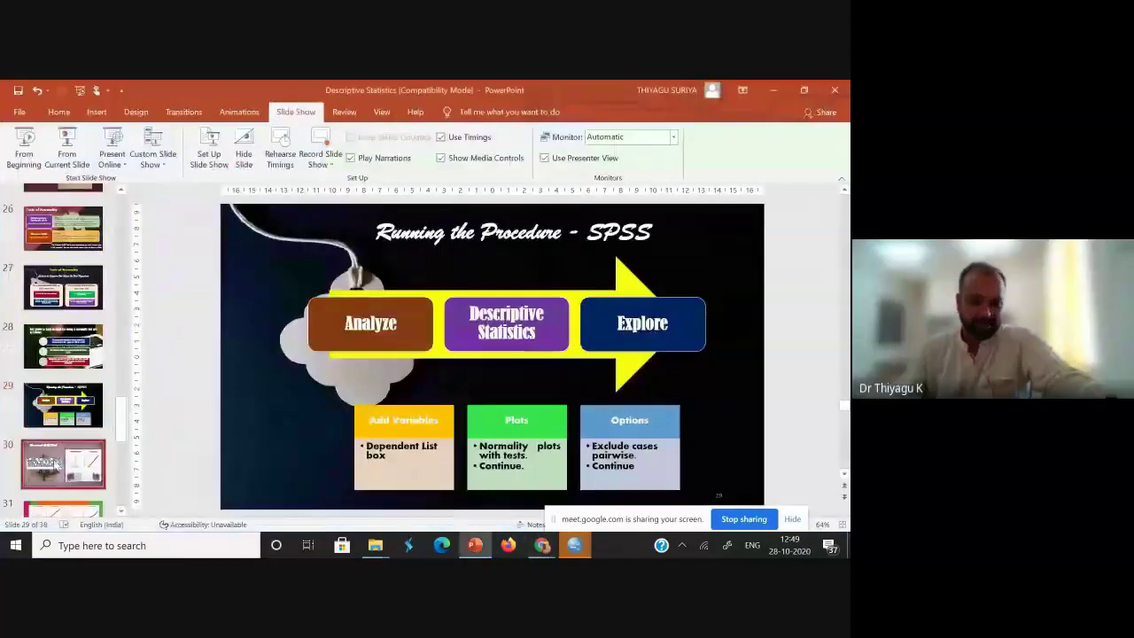
scroll(57, 464, "down", 3)
scroll(55, 464, "down", 3)
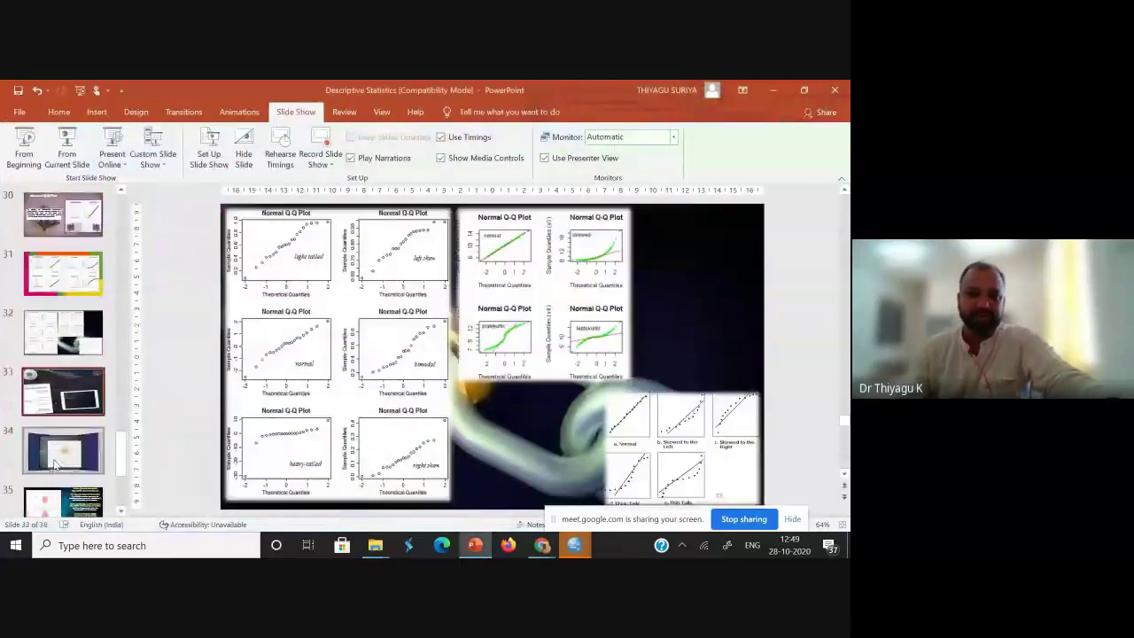
key("Up")
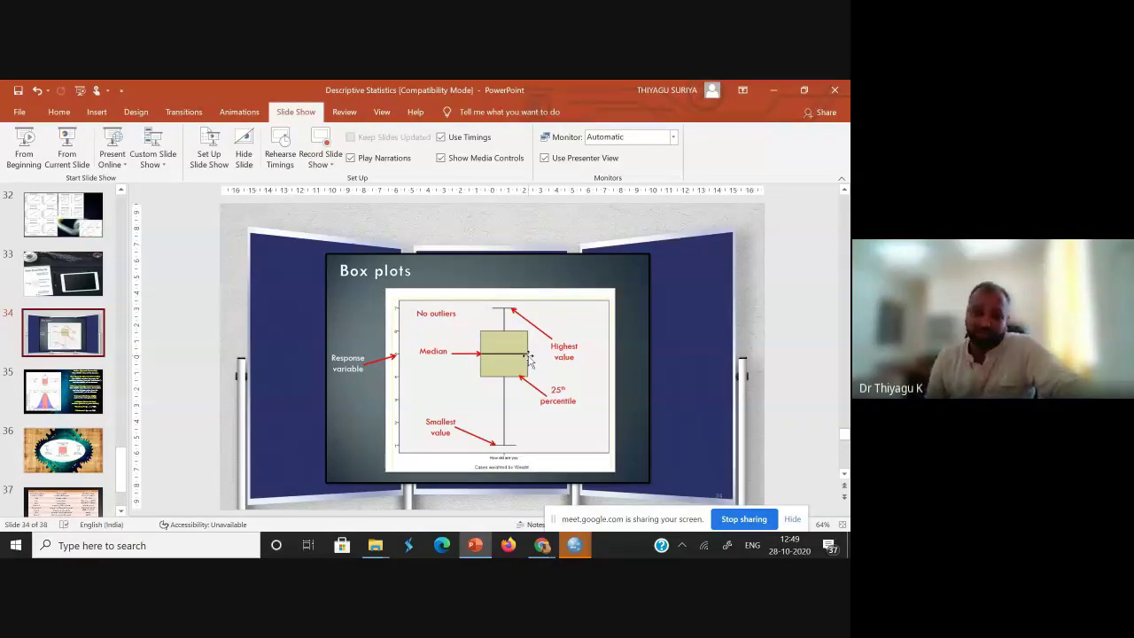
left_click(40, 406)
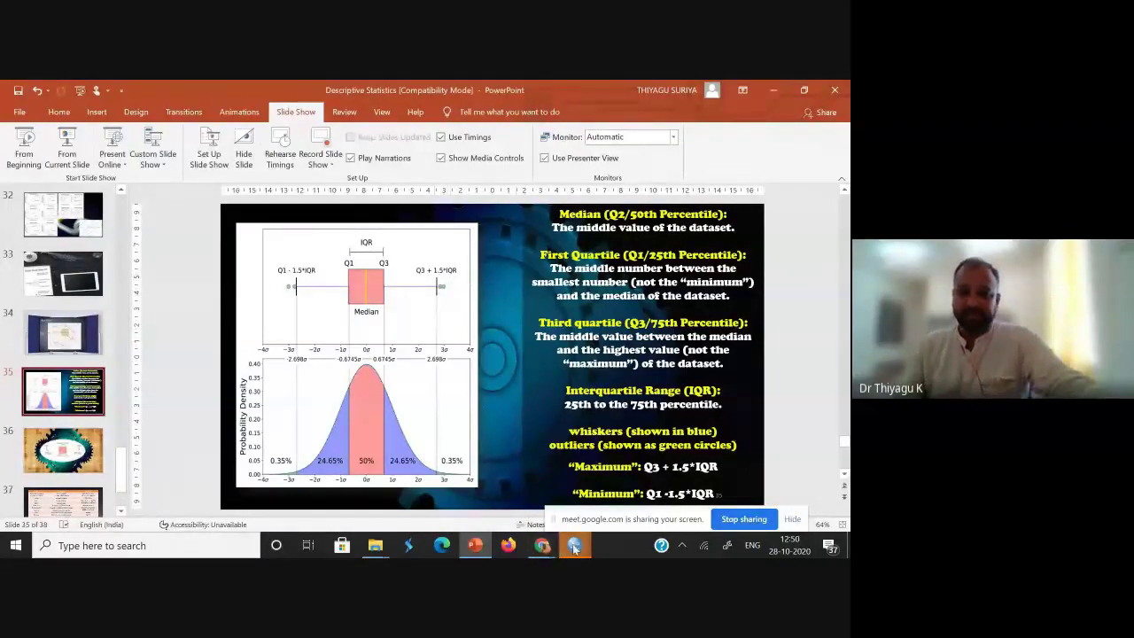
mouse_move(574, 546)
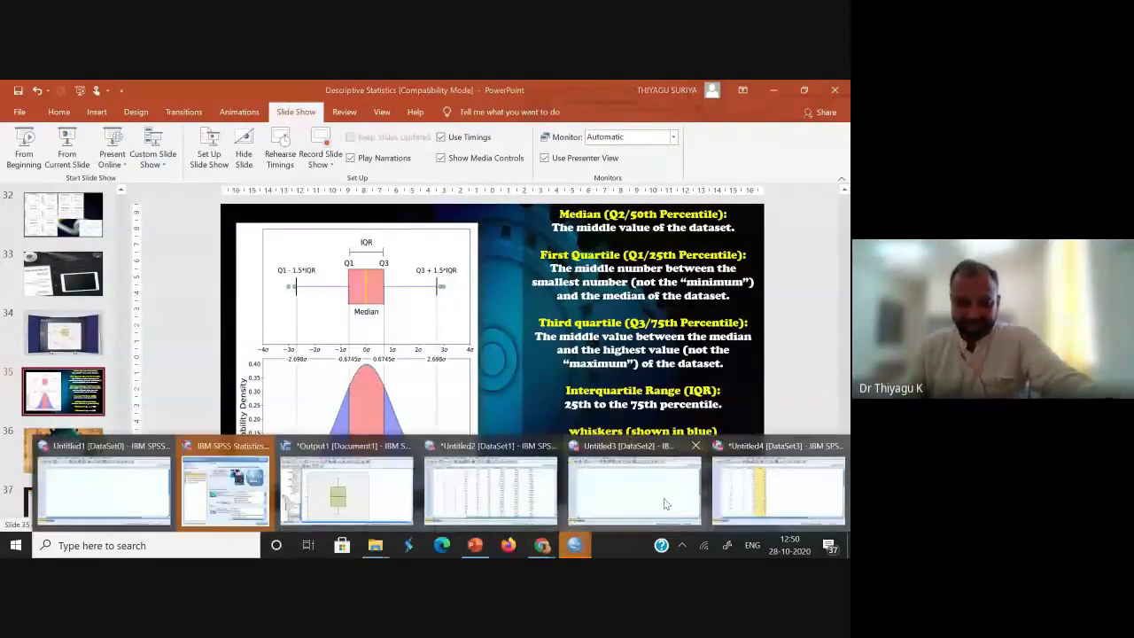
left_click(355, 500)
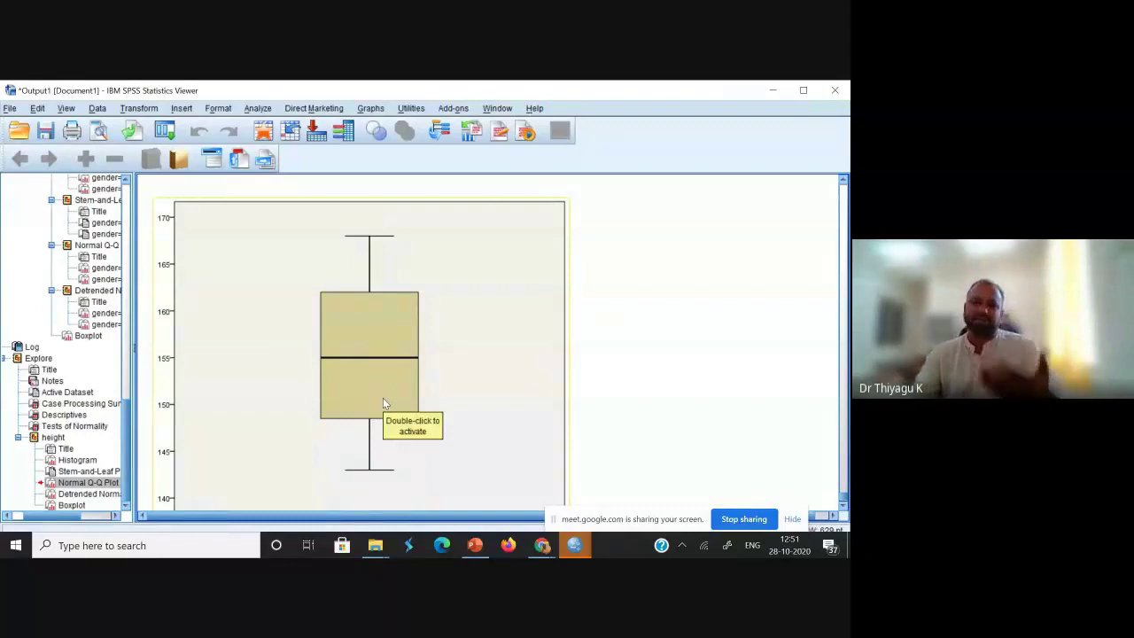
scroll(844, 312, "up", 15)
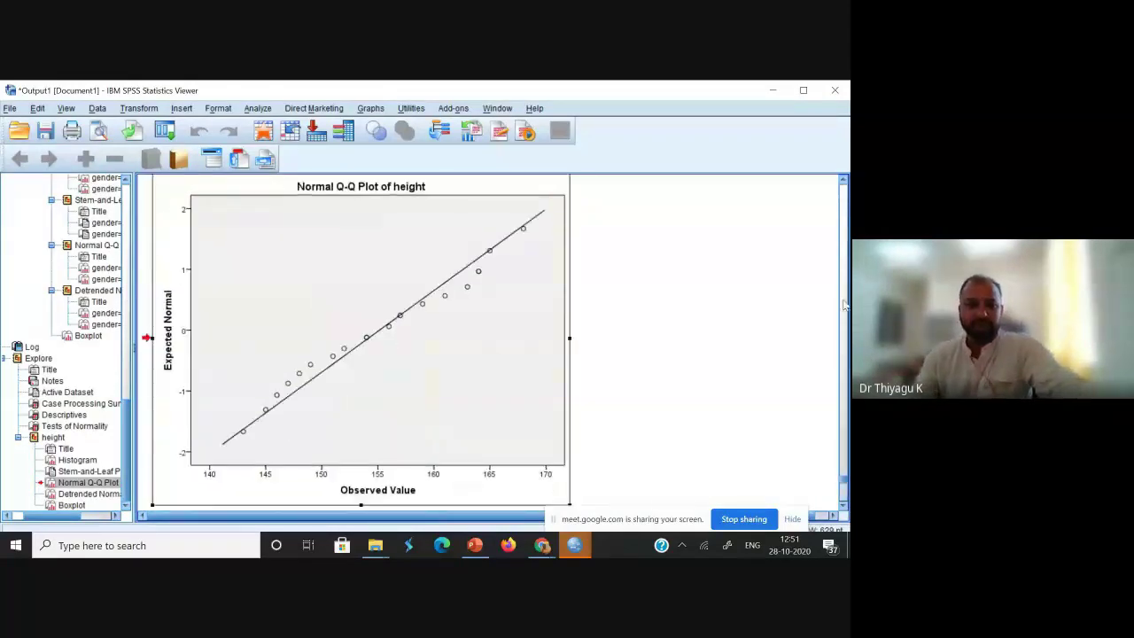
scroll(844, 290, "up", 5)
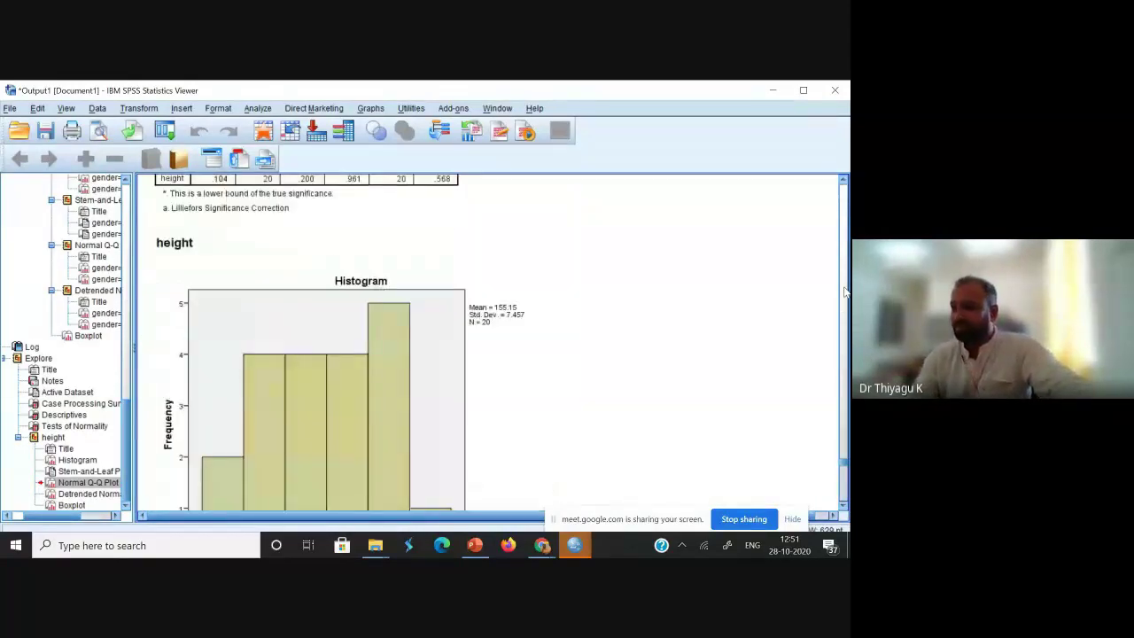
left_click_drag(844, 472, 844, 503)
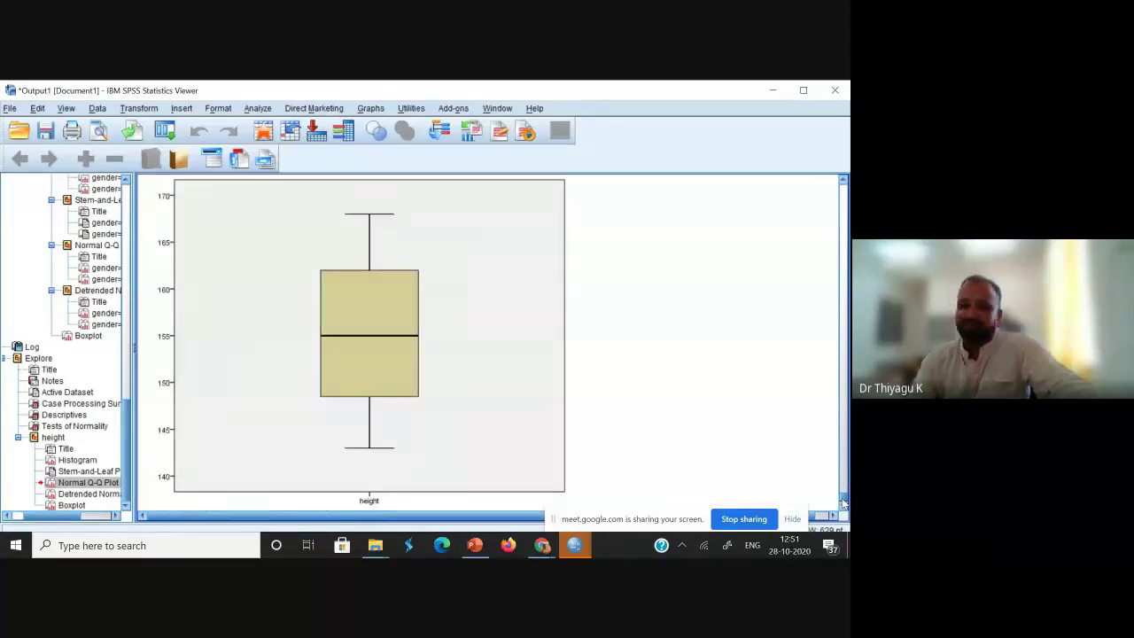
left_click(842, 181)
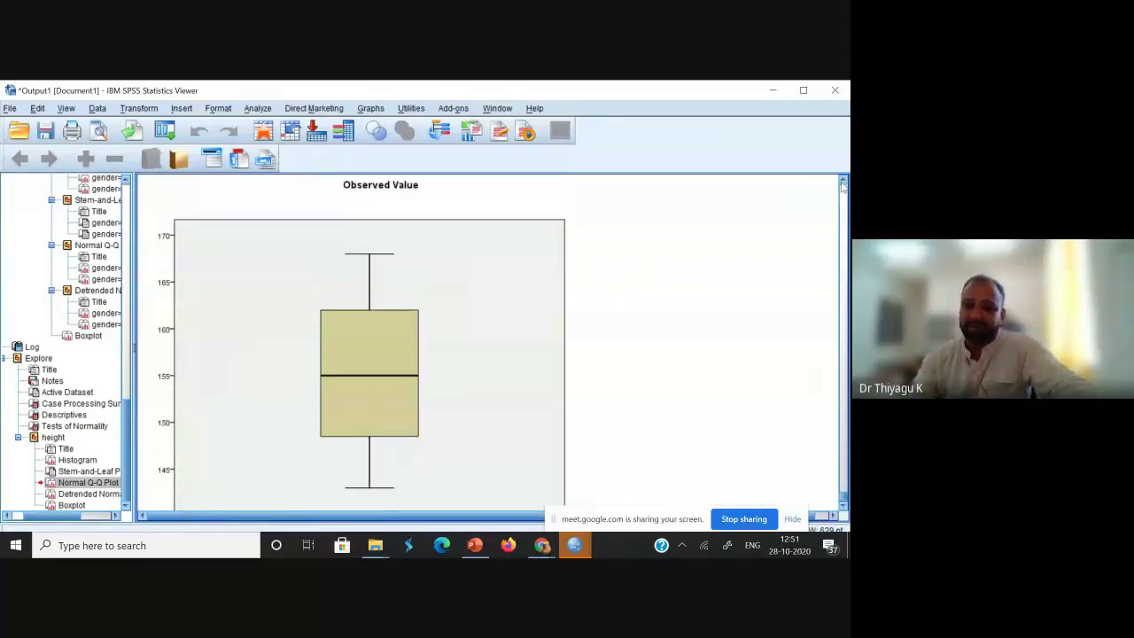
left_click_drag(843, 181, 842, 184)
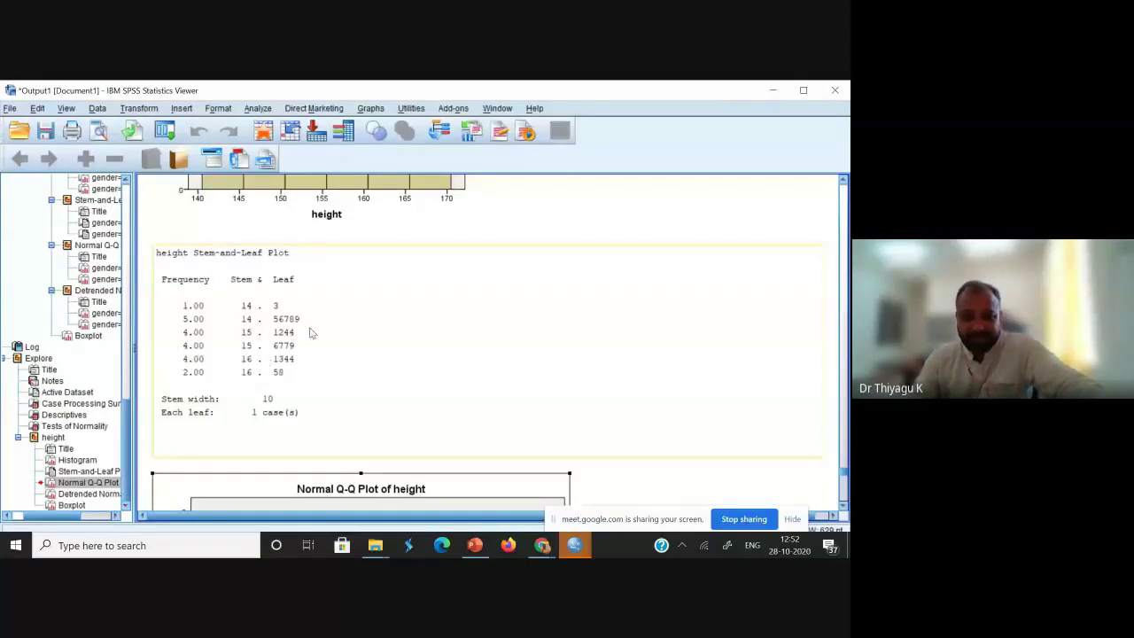
In Explore, replace height with weight in the Dependent List.
left_click(192, 349)
double_click(191, 349)
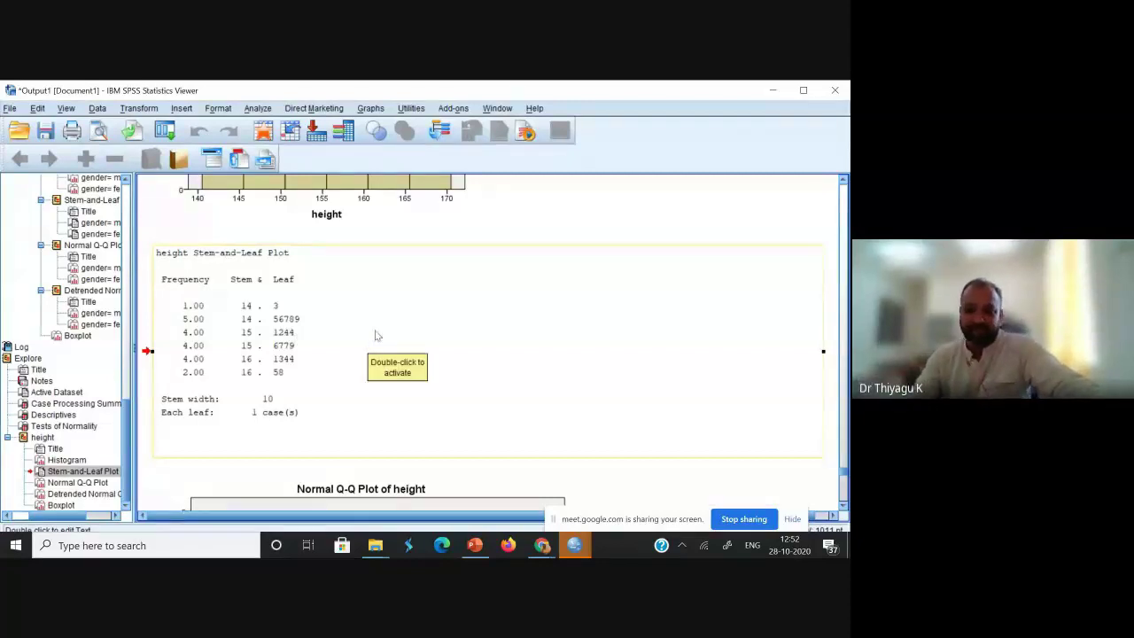
left_click(258, 108)
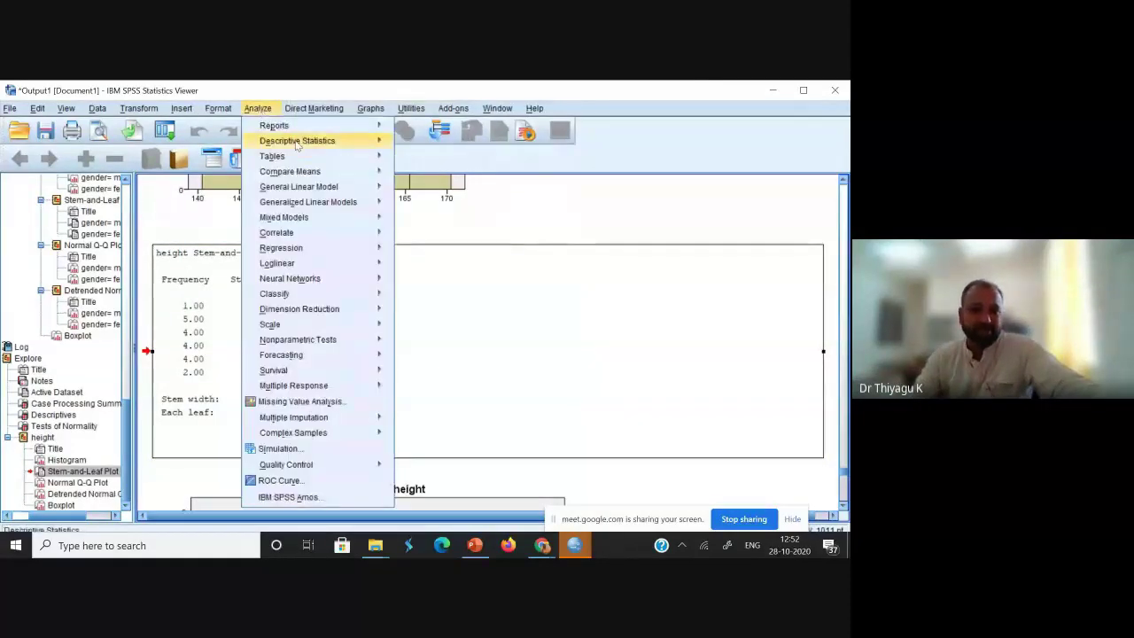
mouse_move(298, 146)
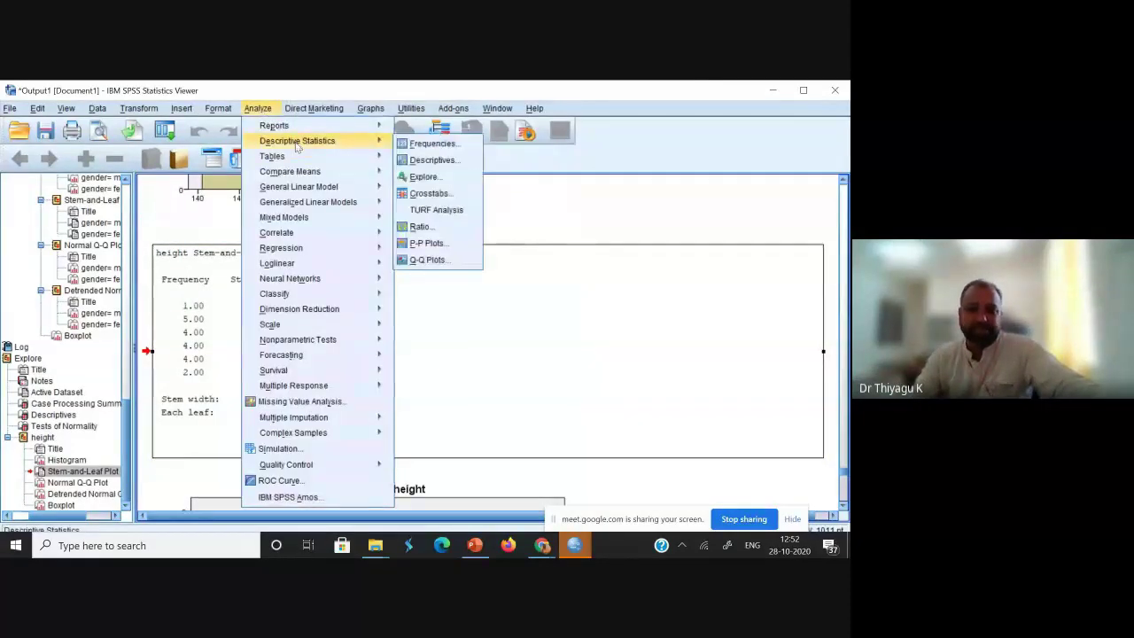
left_click(422, 178)
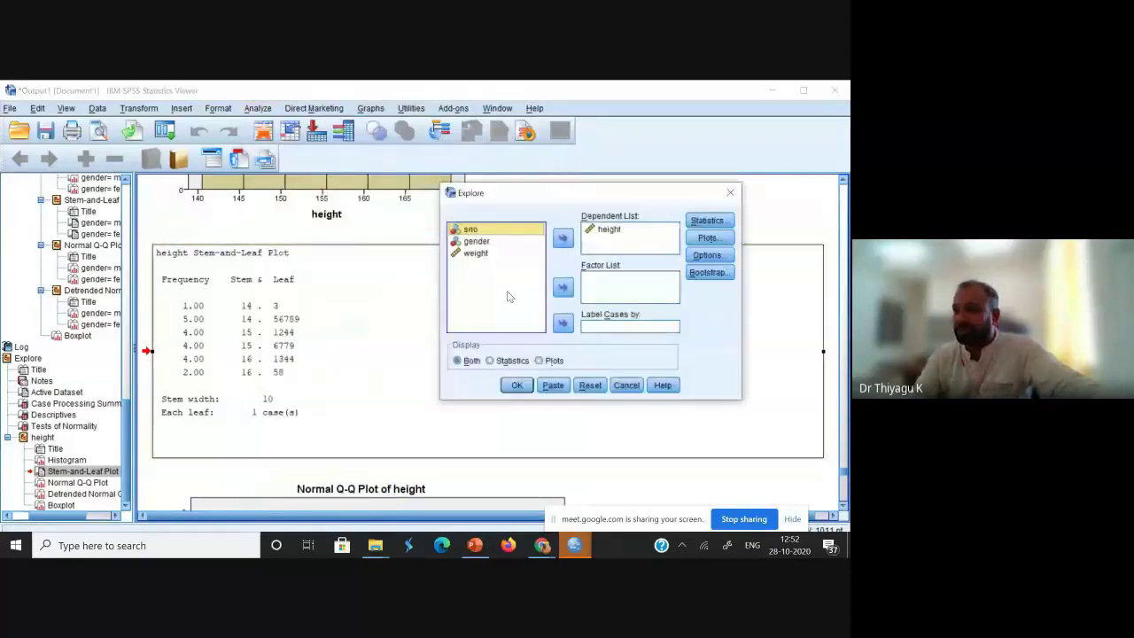
left_click(492, 253)
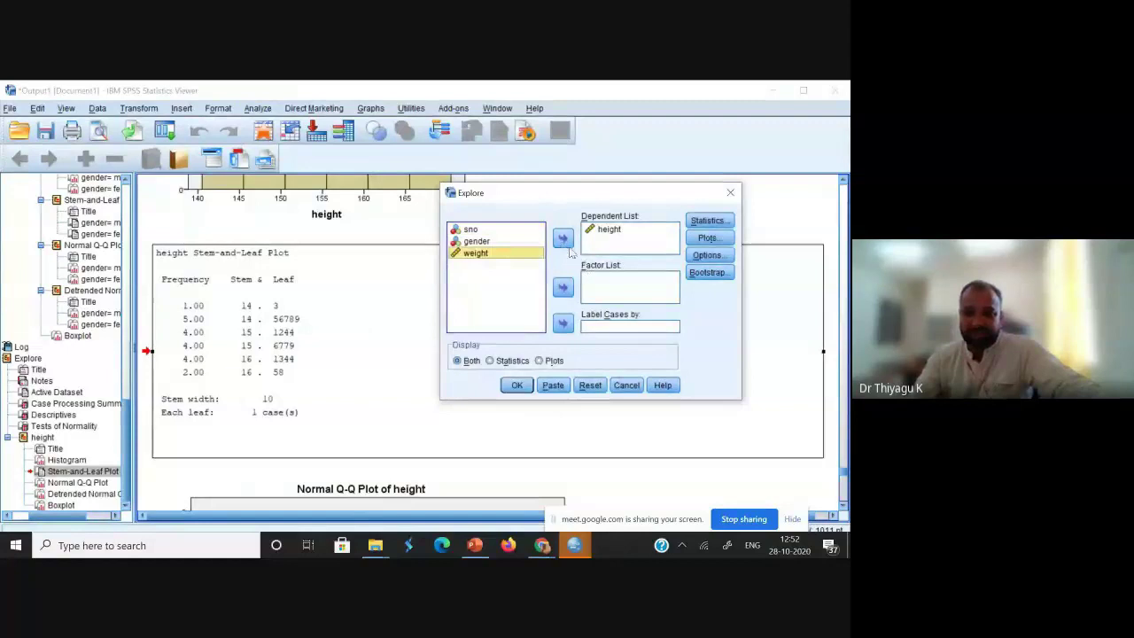
left_click(563, 238)
left_click(609, 229)
left_click(564, 238)
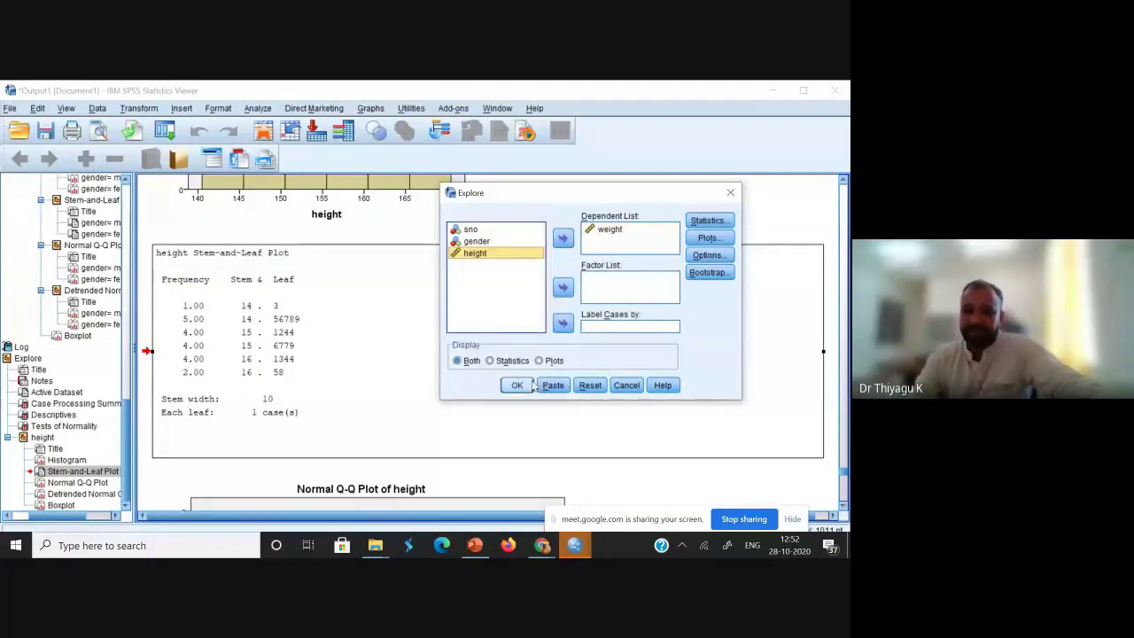
Confirm the plot settings and run Explore on weight, scrolling into its output.
left_click(709, 237)
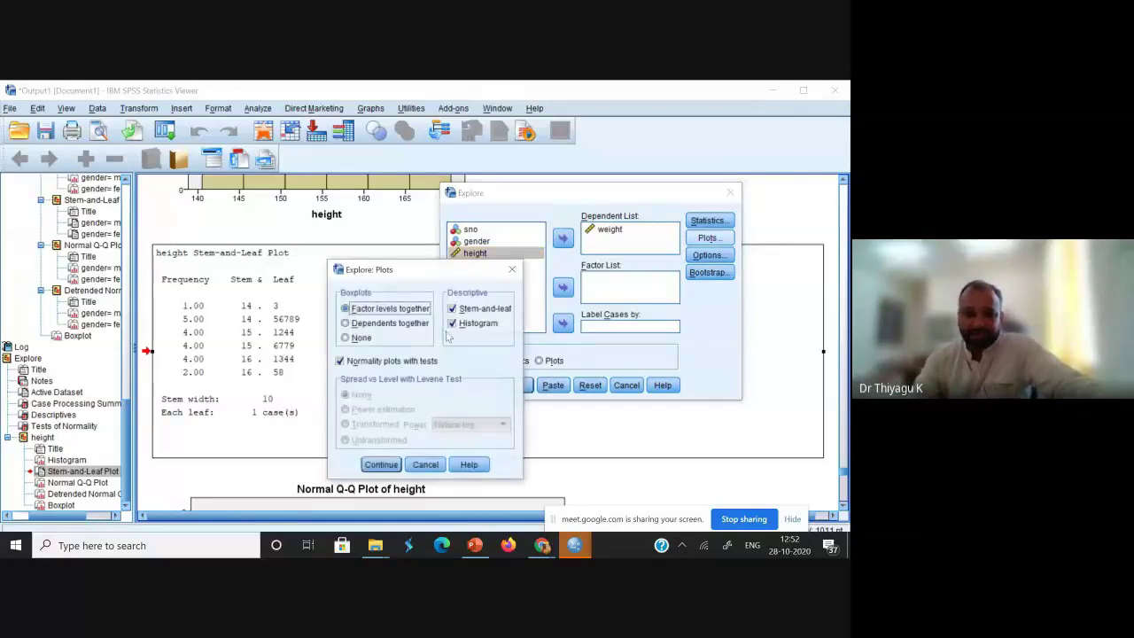
left_click(381, 465)
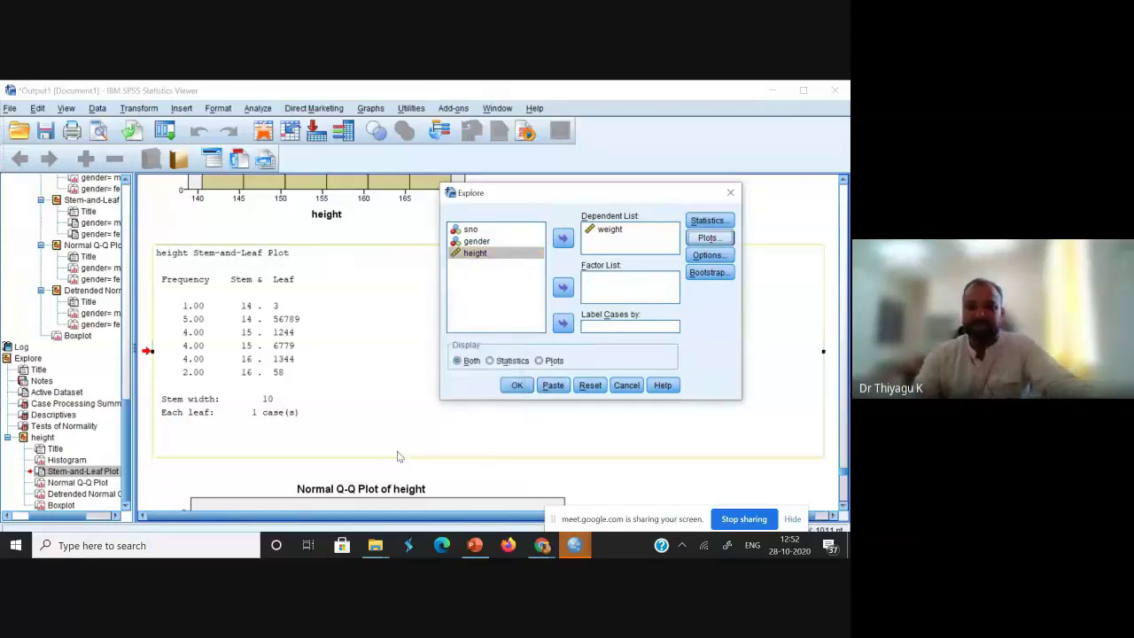
left_click(515, 385)
left_click(841, 509)
left_click(841, 510)
left_click(841, 509)
Scroll through the weight output, select its stem-and-leaf plot, and reach the boxplot.
left_click(841, 509)
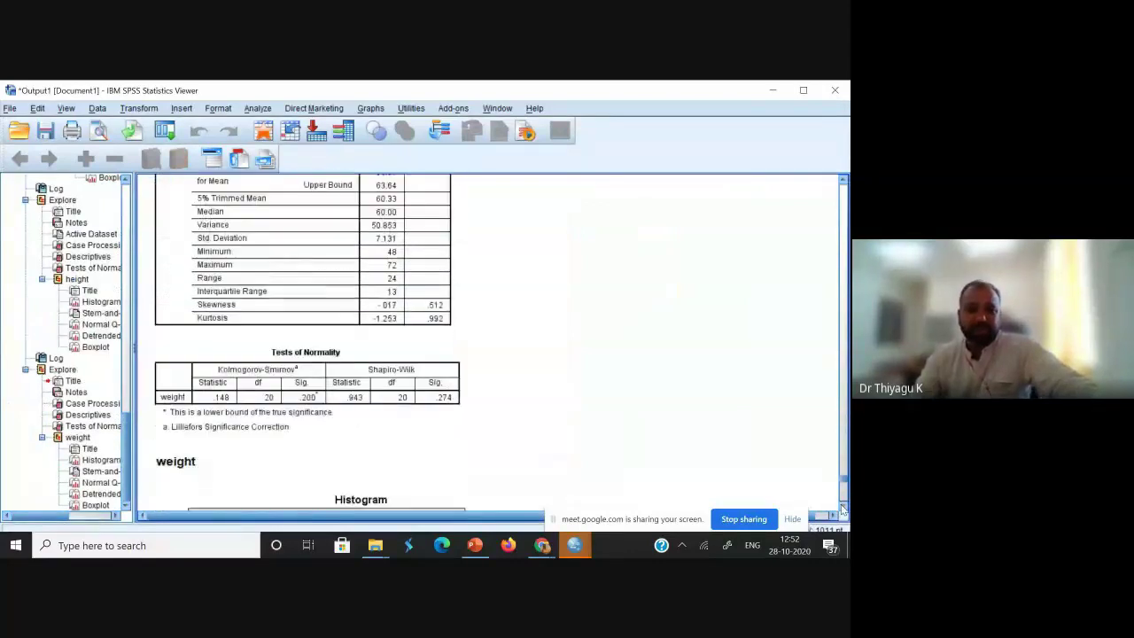
left_click(841, 509)
left_click(841, 509)
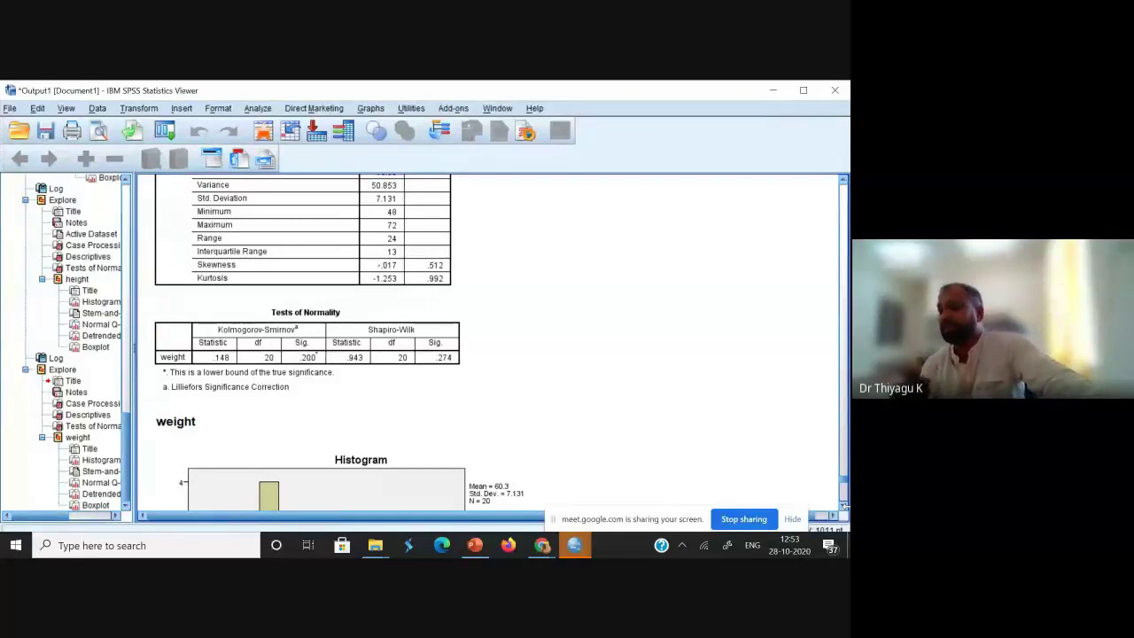
left_click(842, 506)
left_click(842, 506)
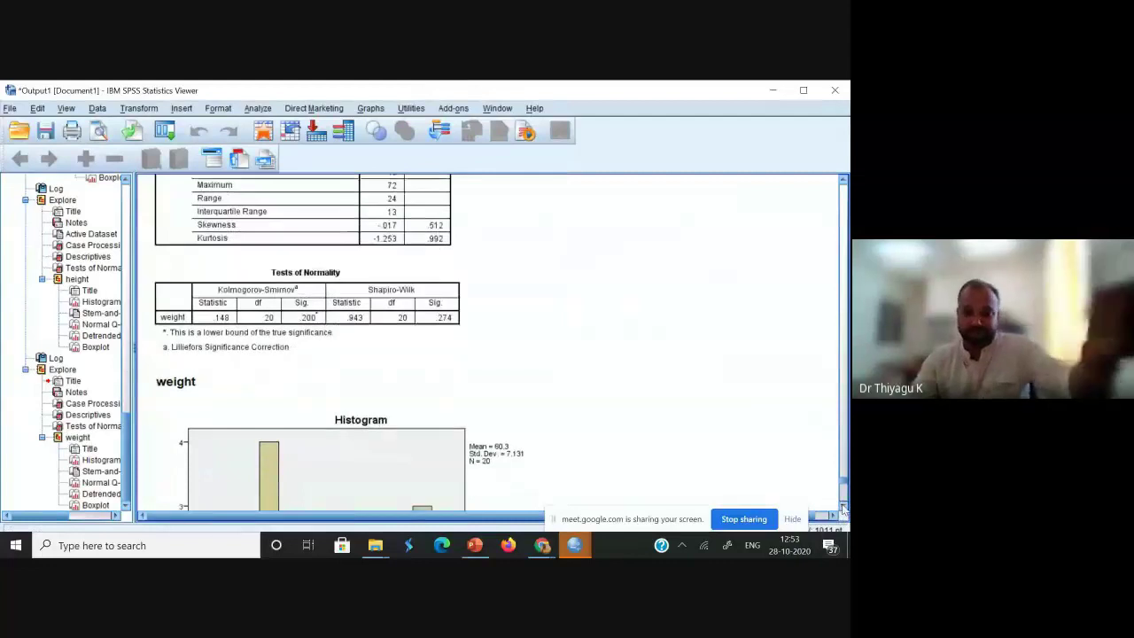
scroll(842, 506, "down", 5)
scroll(843, 506, "down", 1)
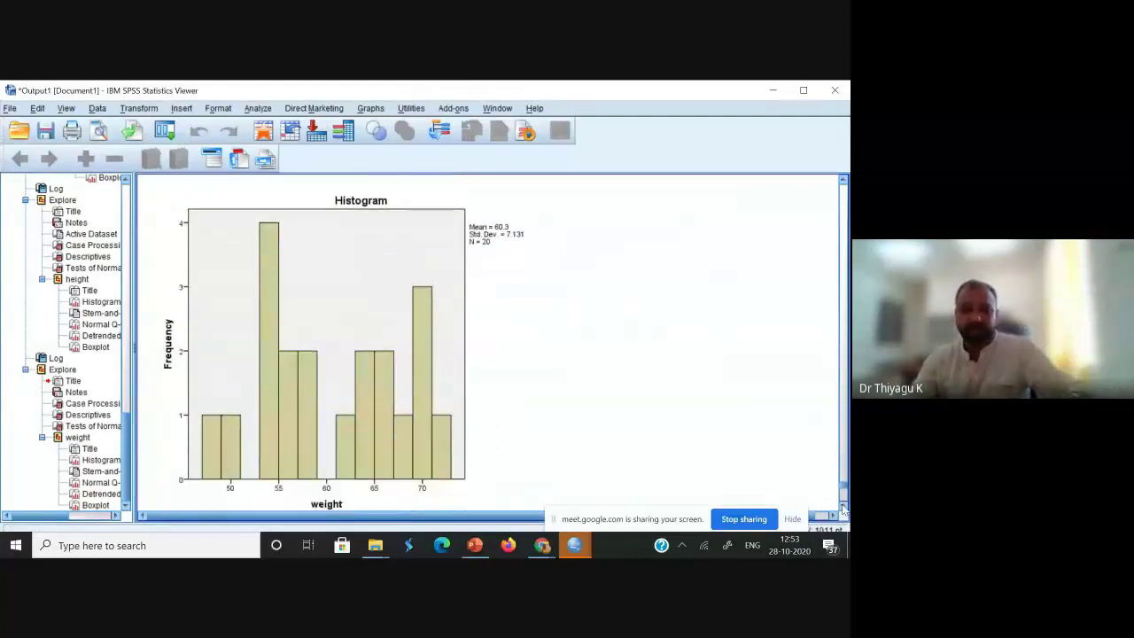
scroll(842, 505, "down", 6)
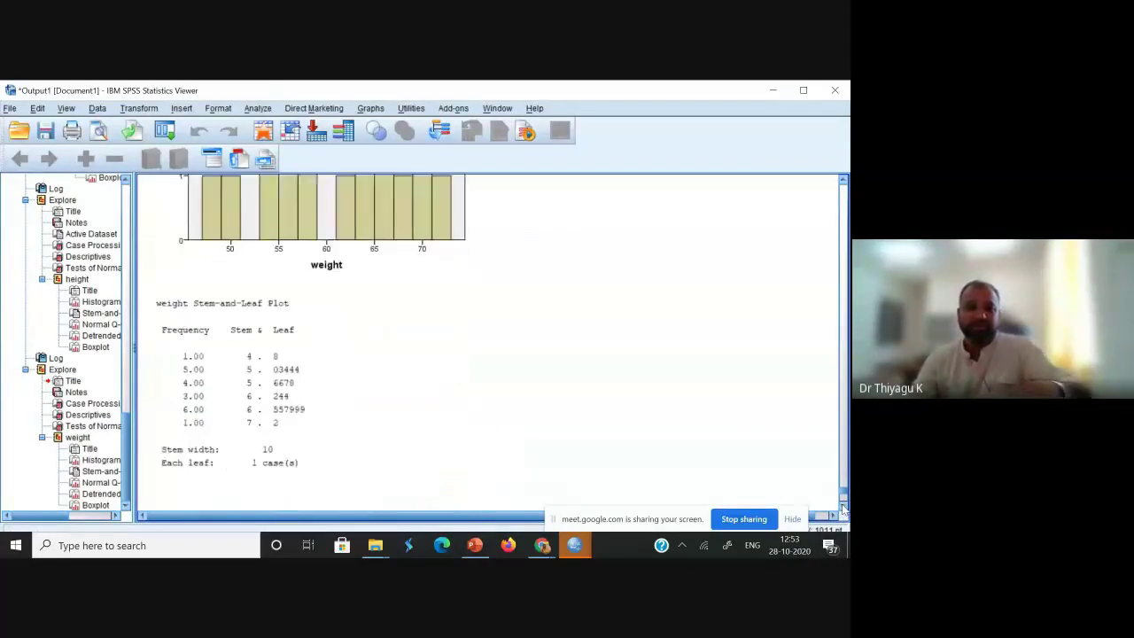
left_click(266, 365)
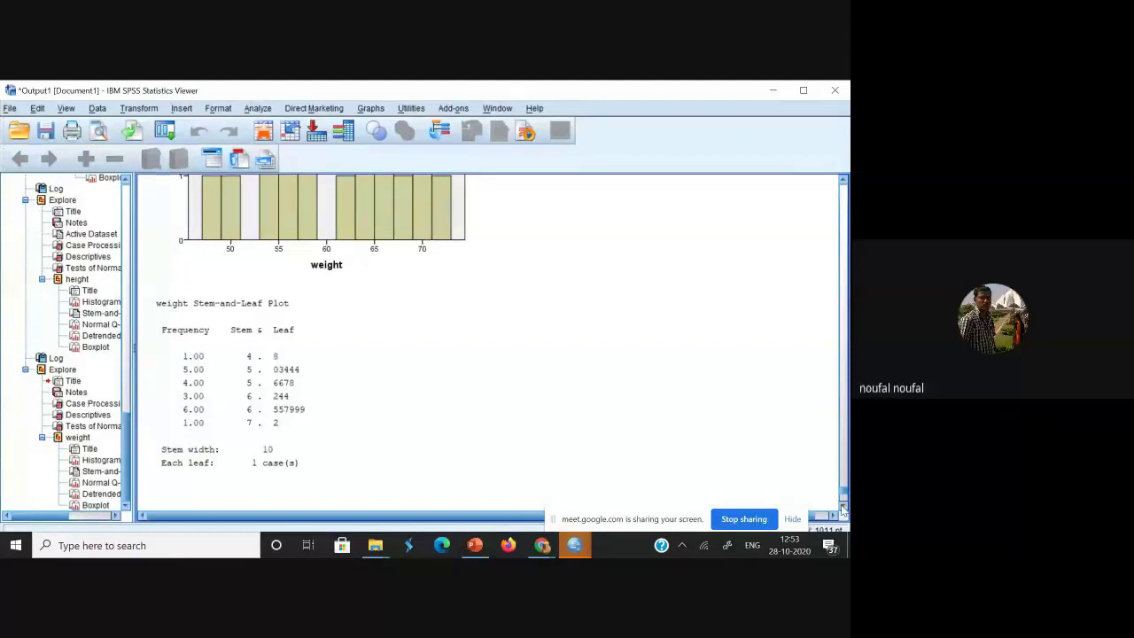
scroll(842, 509, "down", 6)
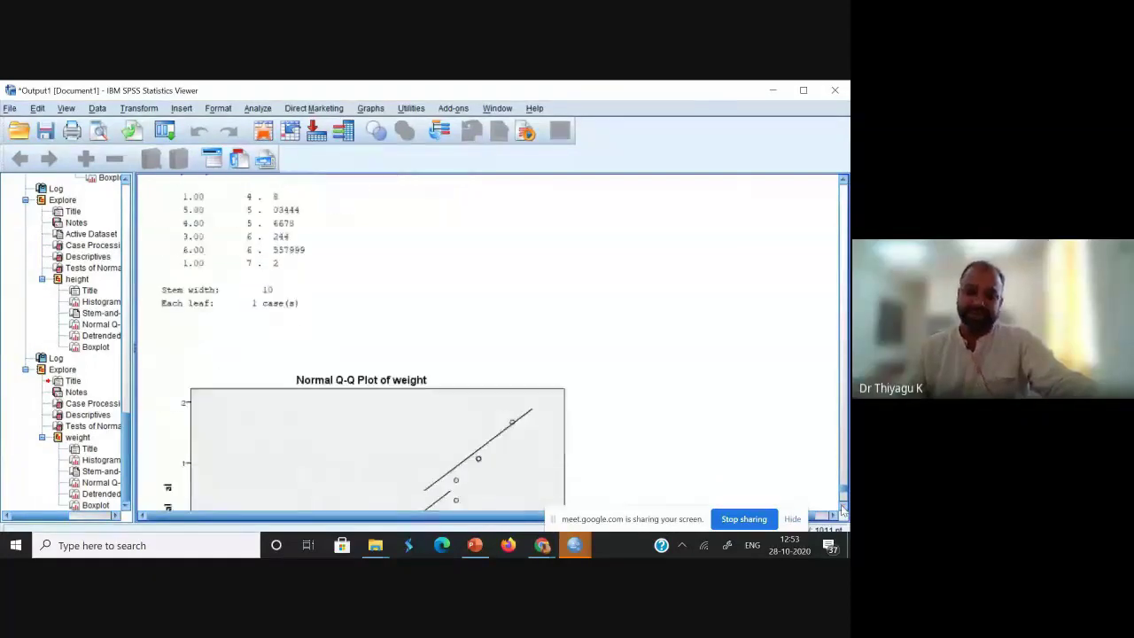
scroll(842, 510, "down", 4)
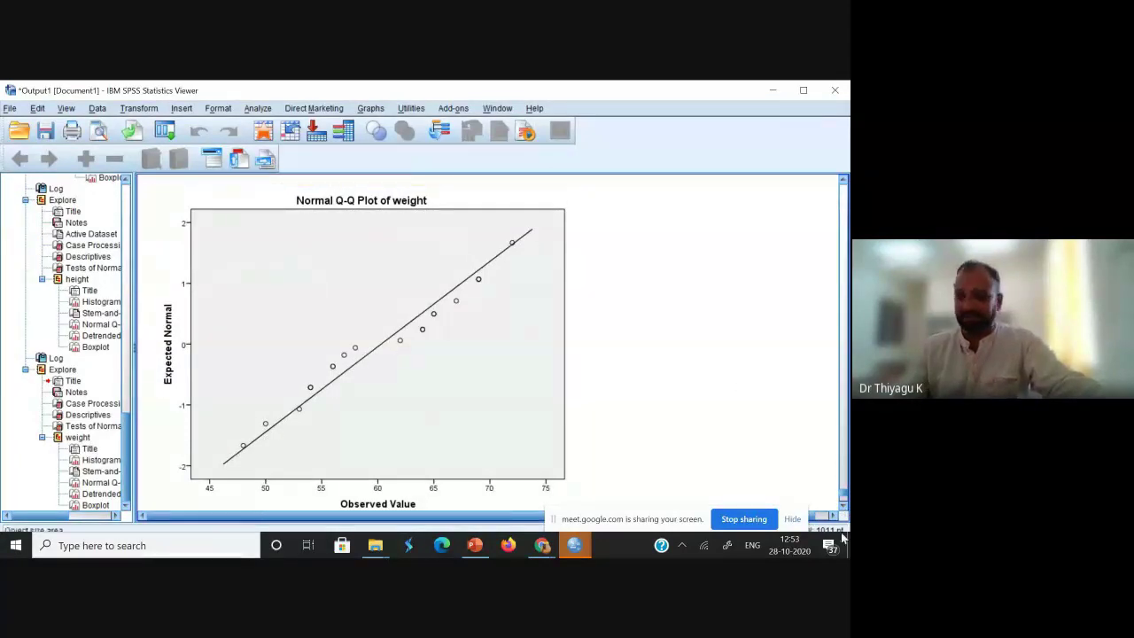
scroll(843, 510, "down", 10)
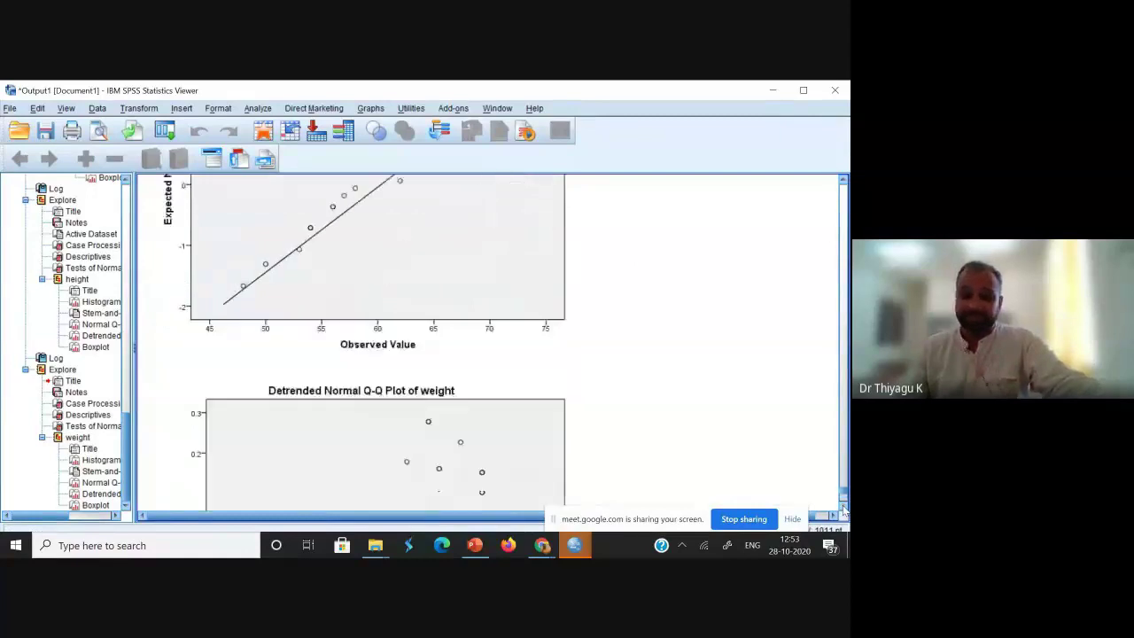
scroll(842, 510, "down", 10)
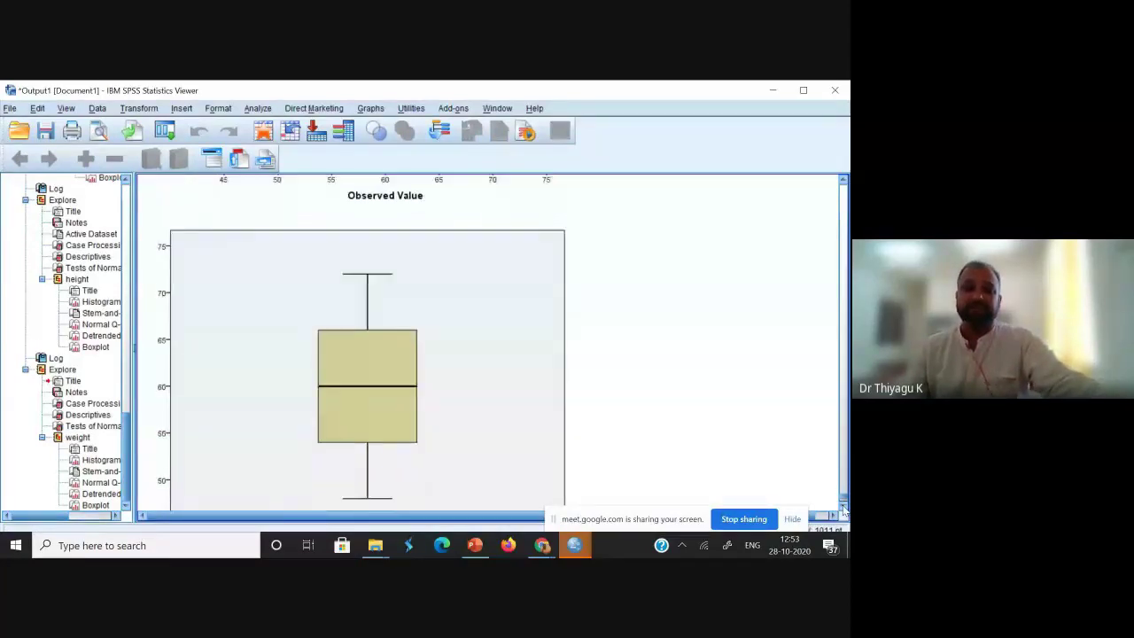
scroll(843, 510, "down", 2)
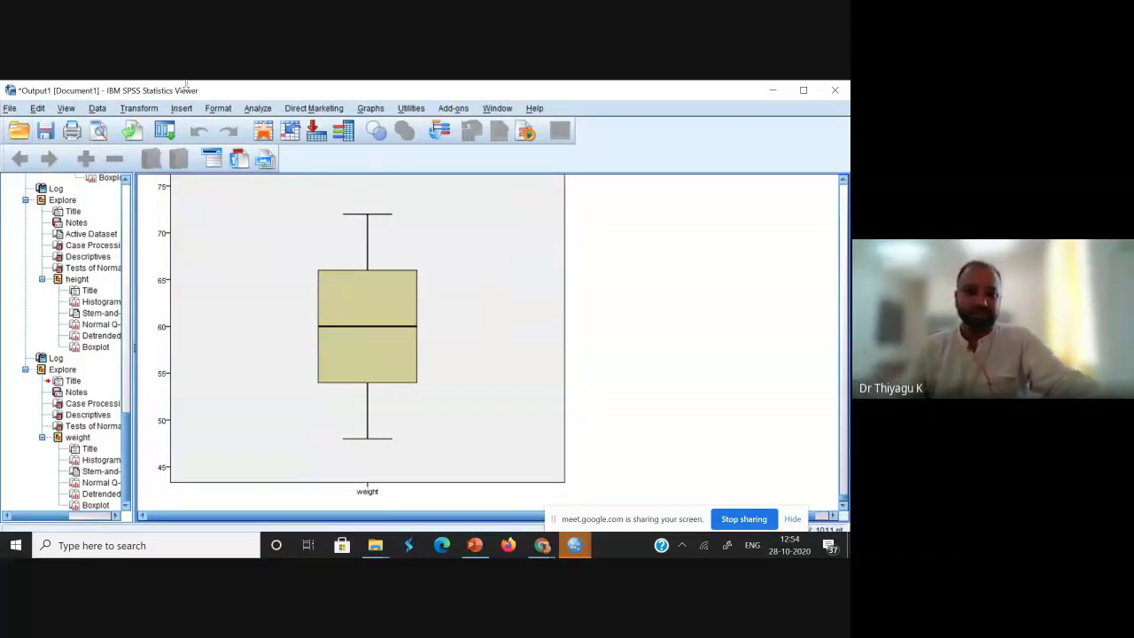
Dismiss the Descriptives dialog and minimize the Output Viewer to reveal the slides.
left_click(257, 110)
mouse_move(281, 144)
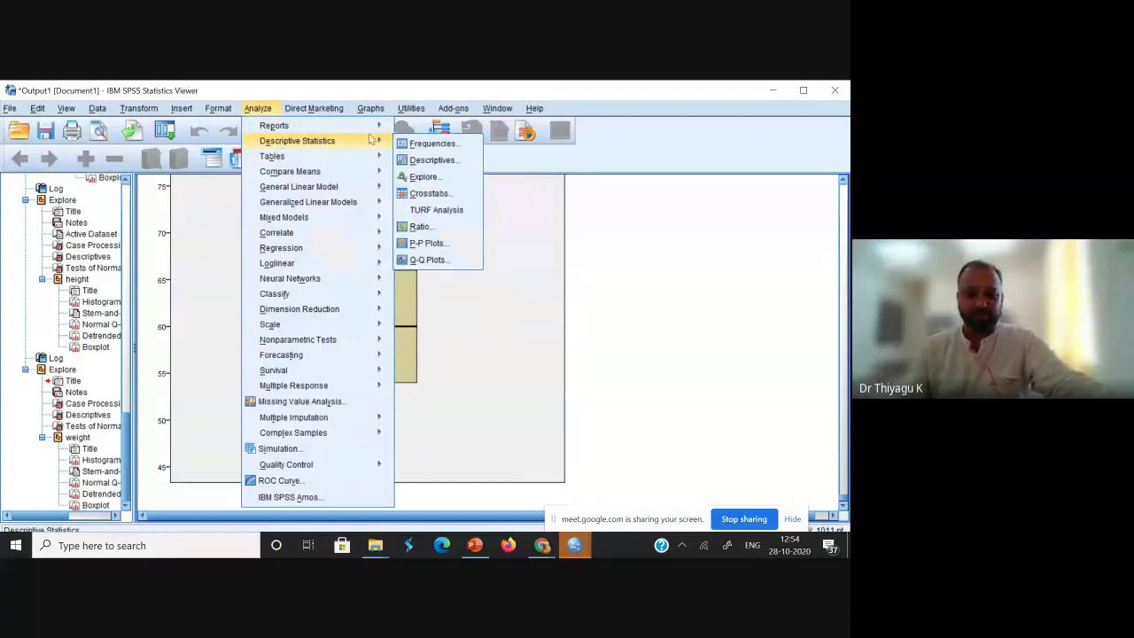
left_click(427, 160)
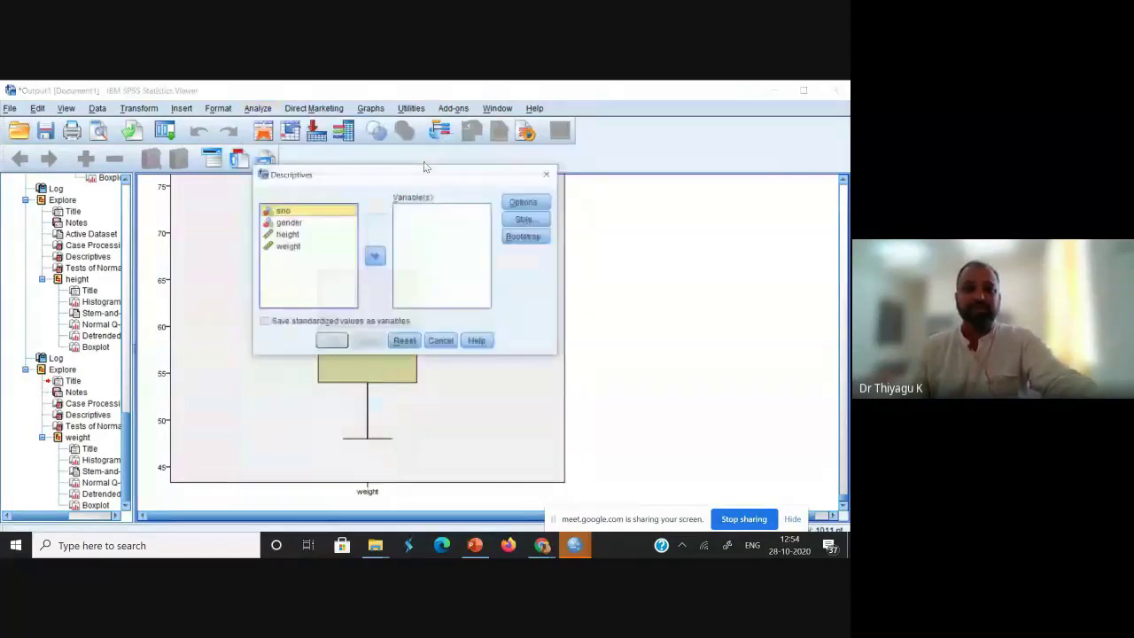
left_click(548, 173)
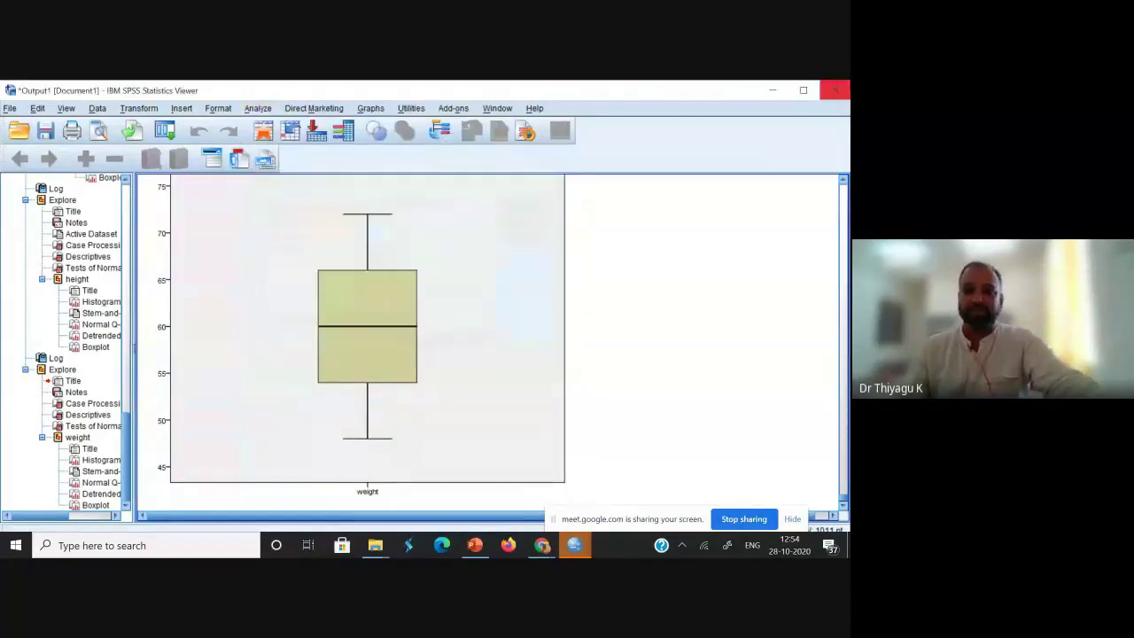
left_click(765, 89)
Bring the Untitled2 Data Editor to the front and cancel the Descriptives dialog.
mouse_move(574, 545)
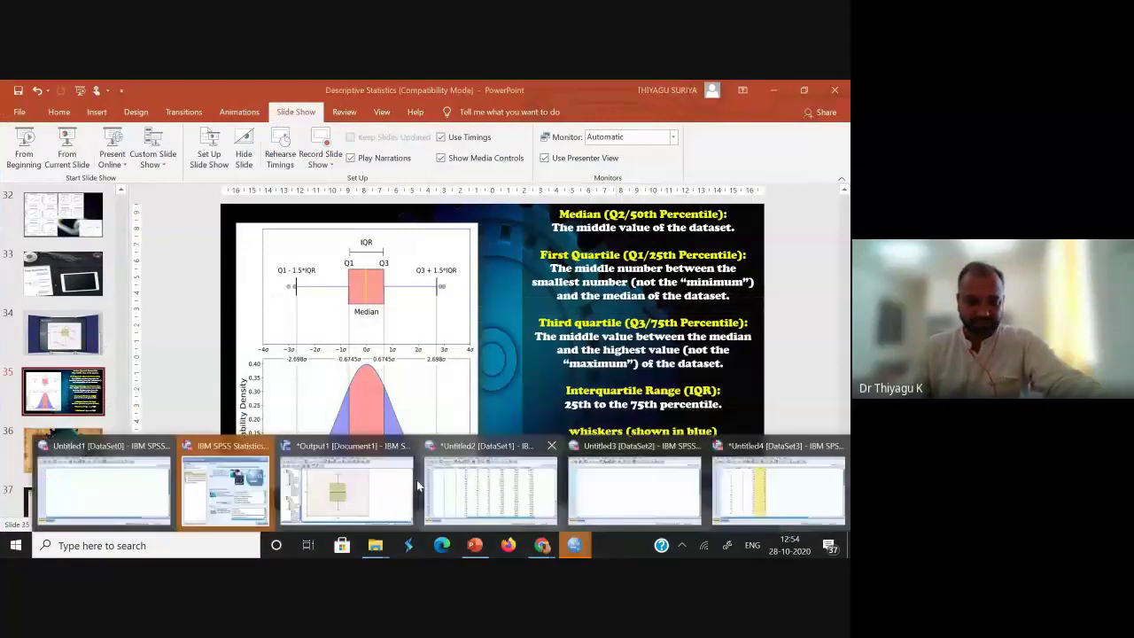
left_click(416, 480)
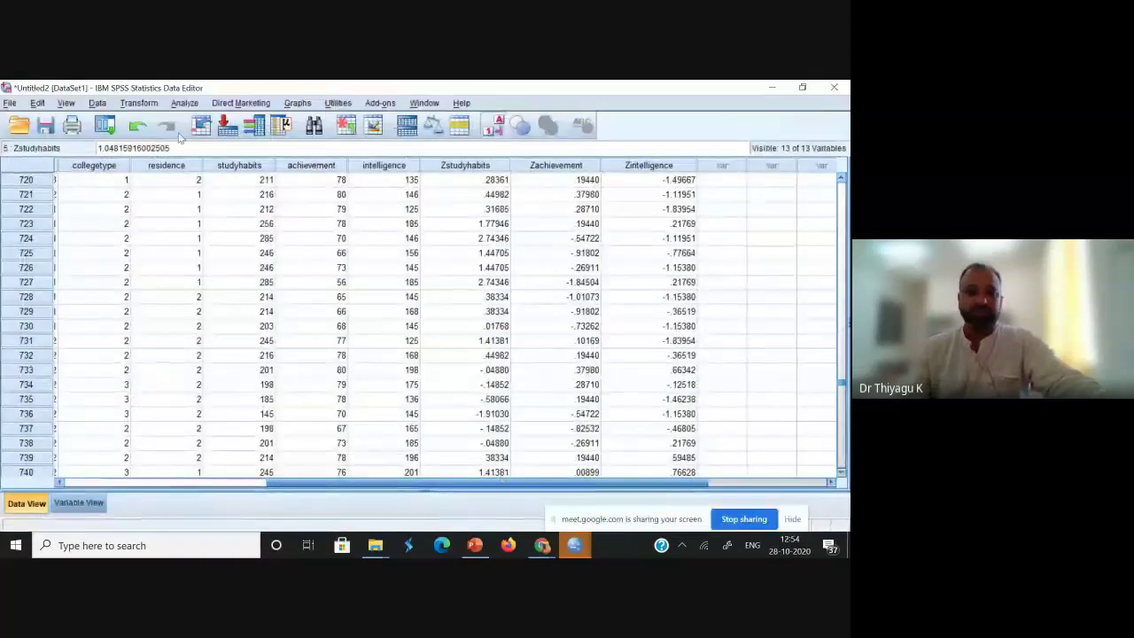
left_click(182, 105)
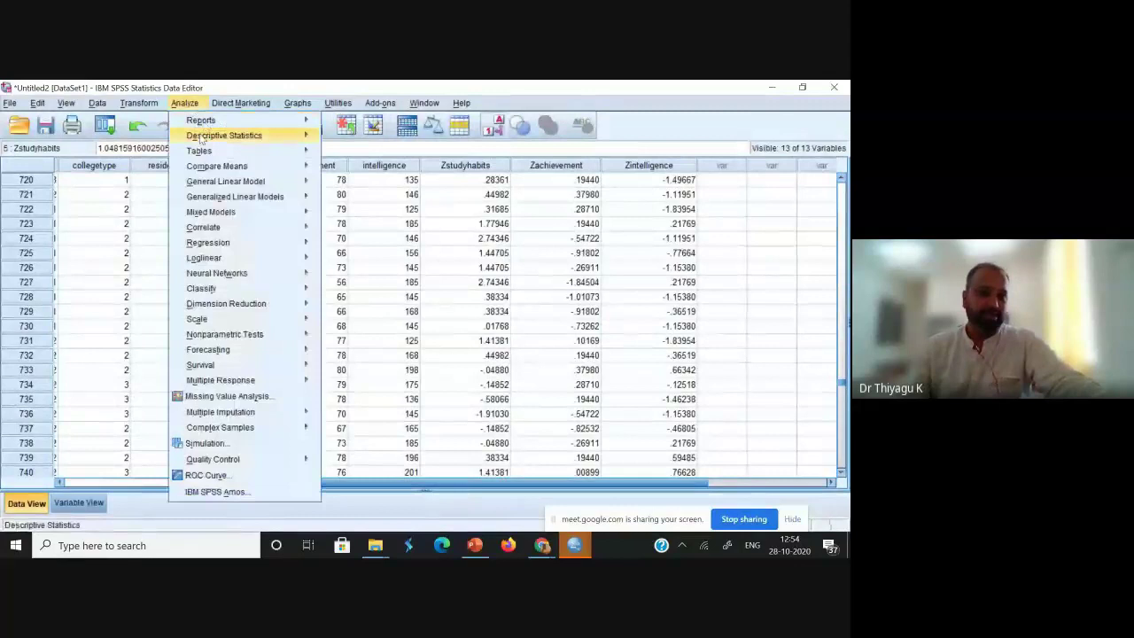
mouse_move(246, 135)
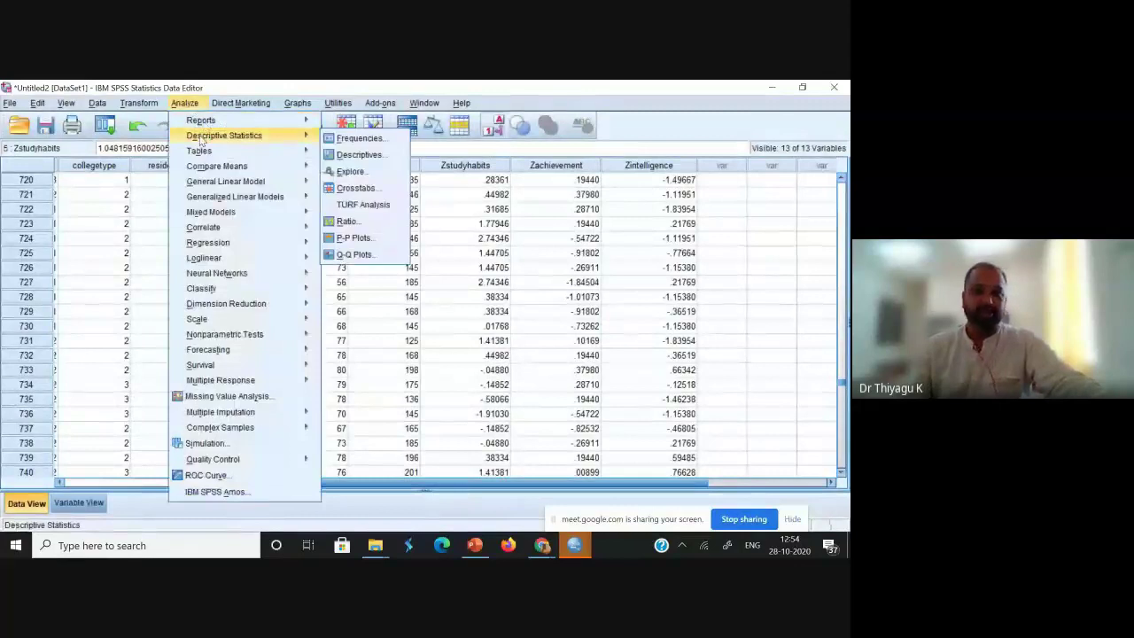
left_click(350, 155)
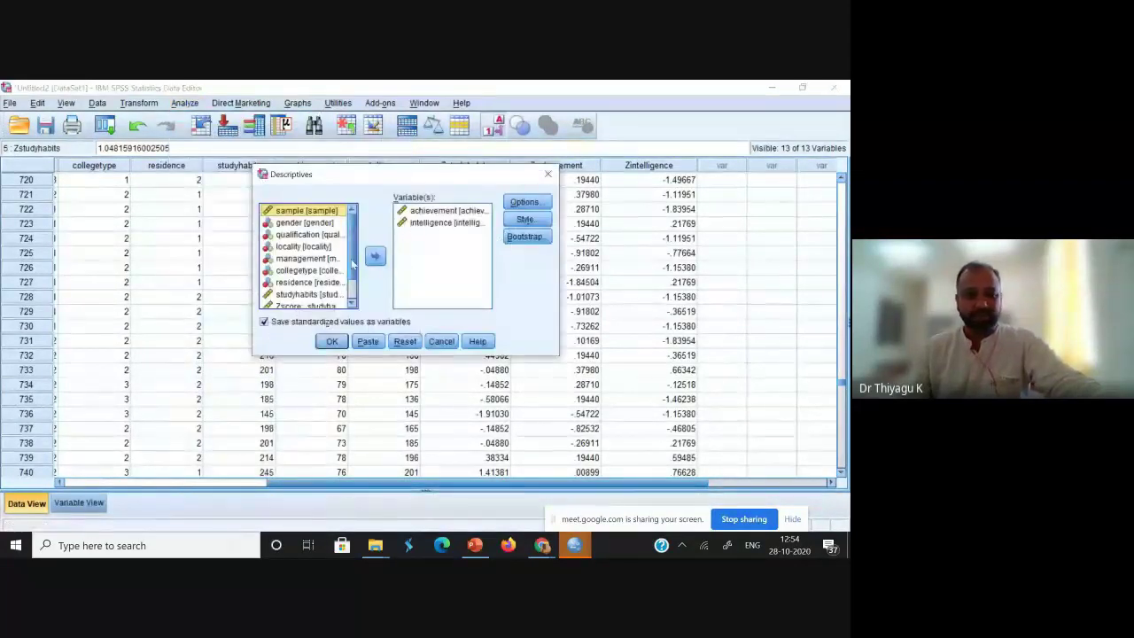
scroll(448, 180, "down", 1)
left_click(548, 173)
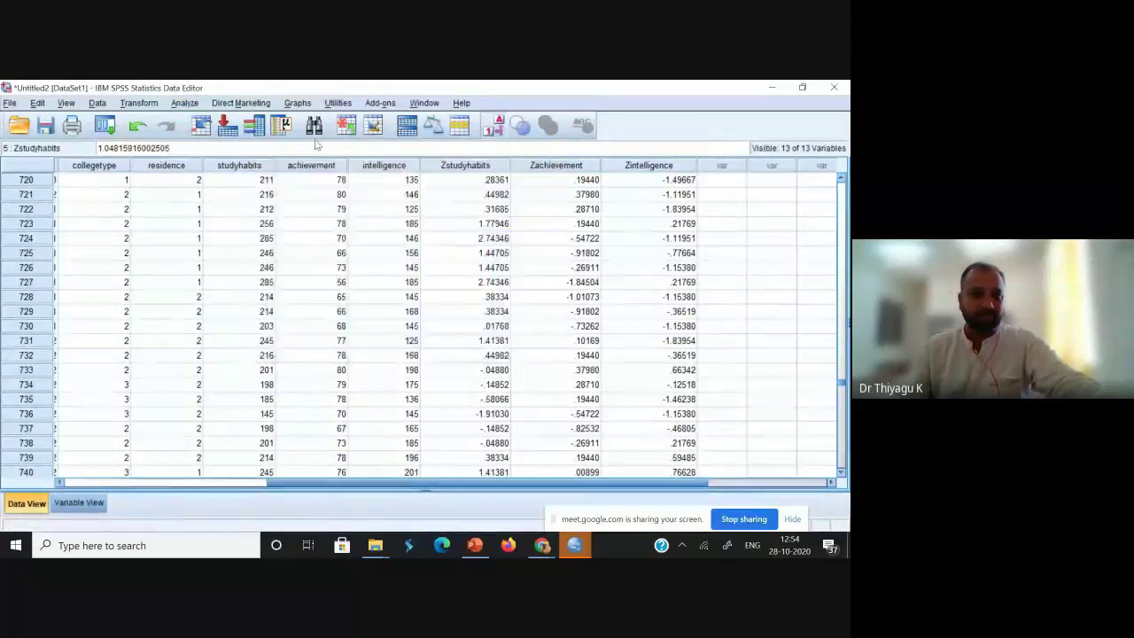
left_click(184, 104)
In Explore, remove gender from the Factor List and add studyhabits and achievement as dependents.
mouse_move(283, 135)
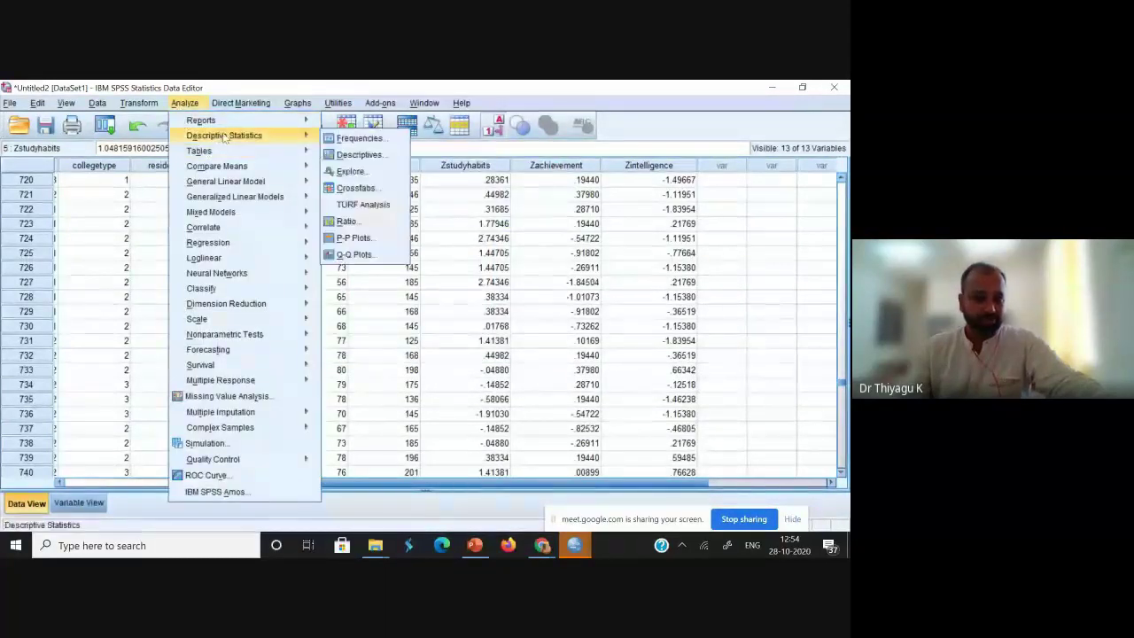
left_click(364, 177)
left_click(624, 278)
left_click(563, 286)
scroll(496, 277, "down", 3)
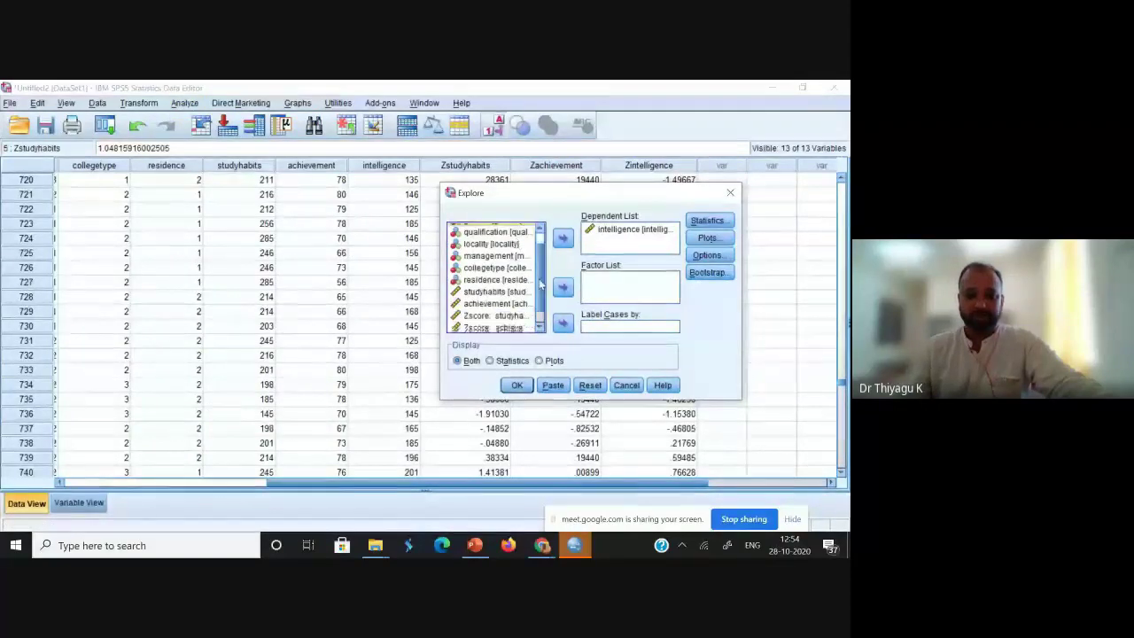
left_click(529, 277)
left_click(563, 238)
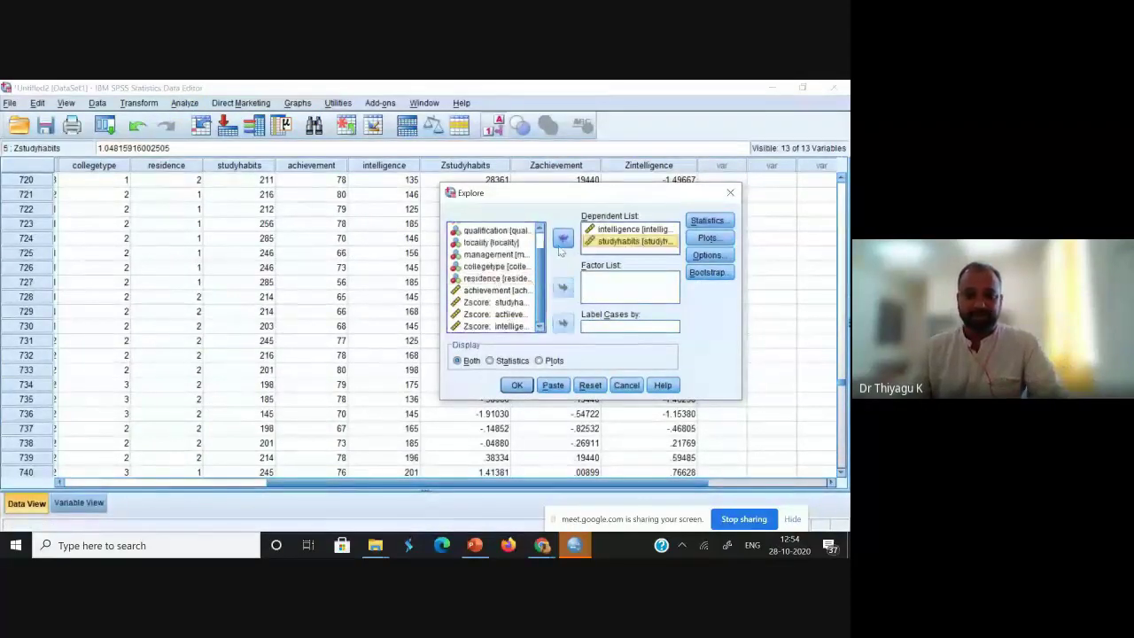
left_click(562, 237)
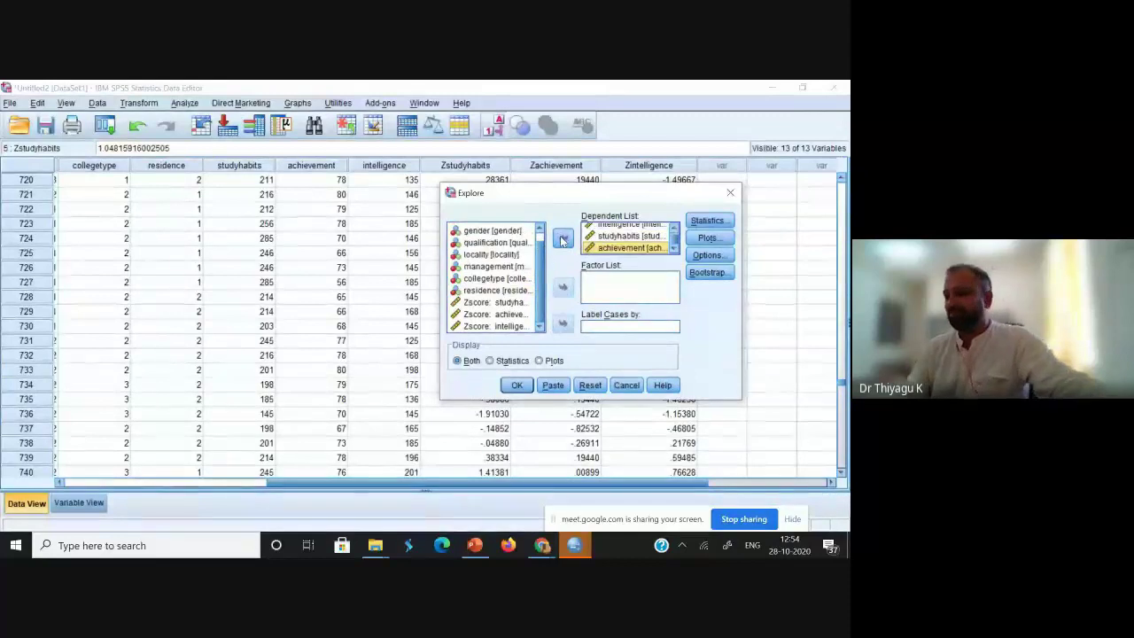
Keep default statistics and normality plots with tests, then run the analysis.
left_click(706, 221)
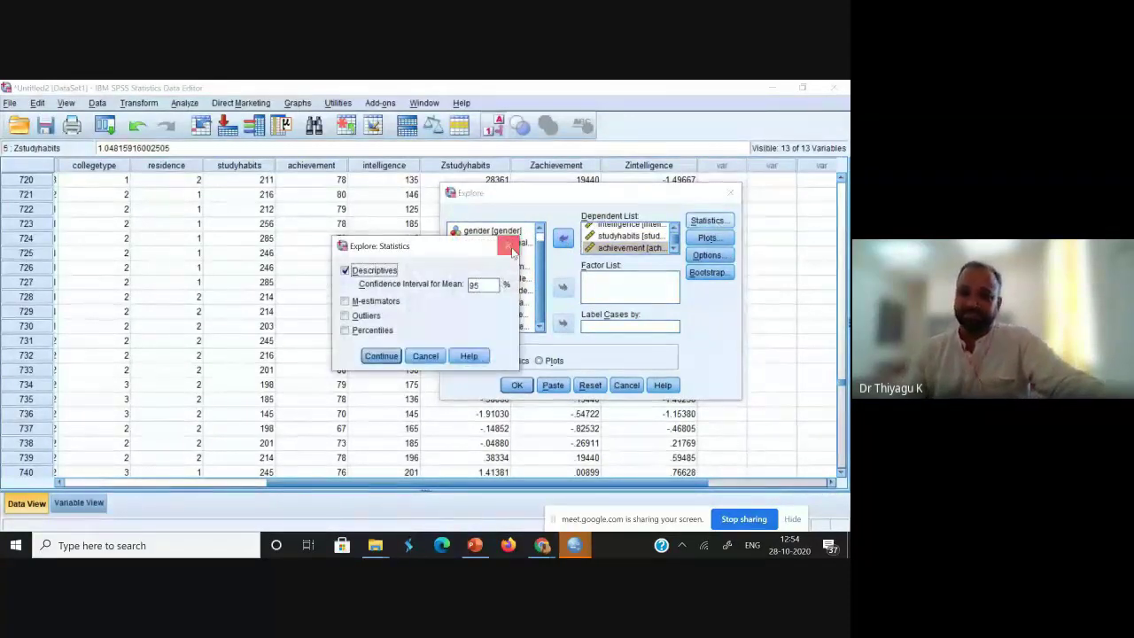
left_click(512, 246)
left_click(707, 237)
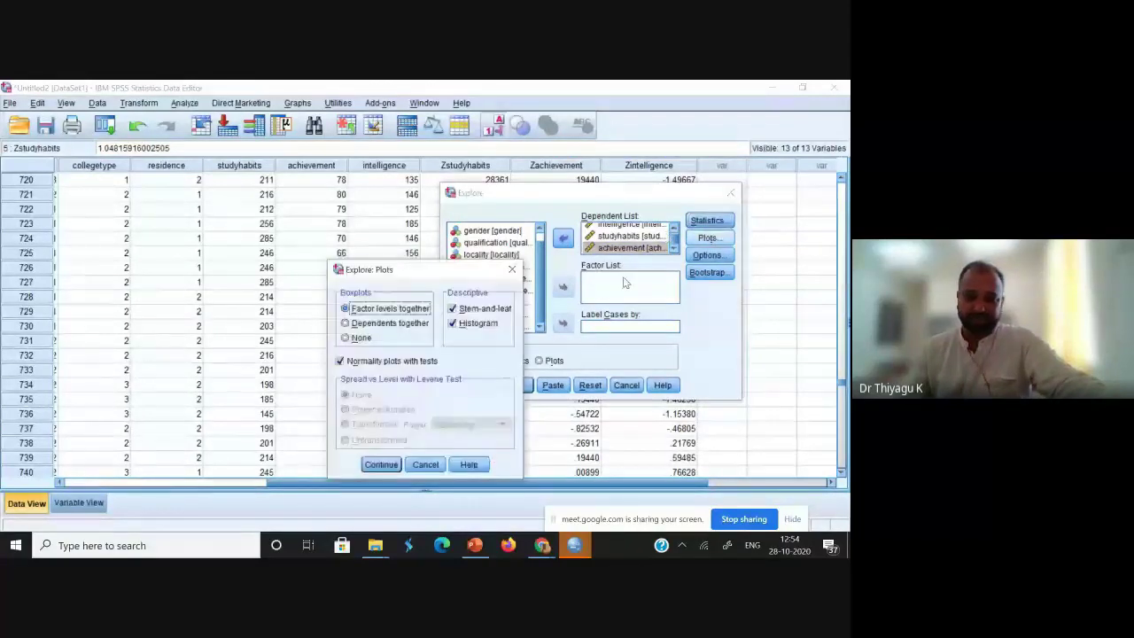
left_click(381, 464)
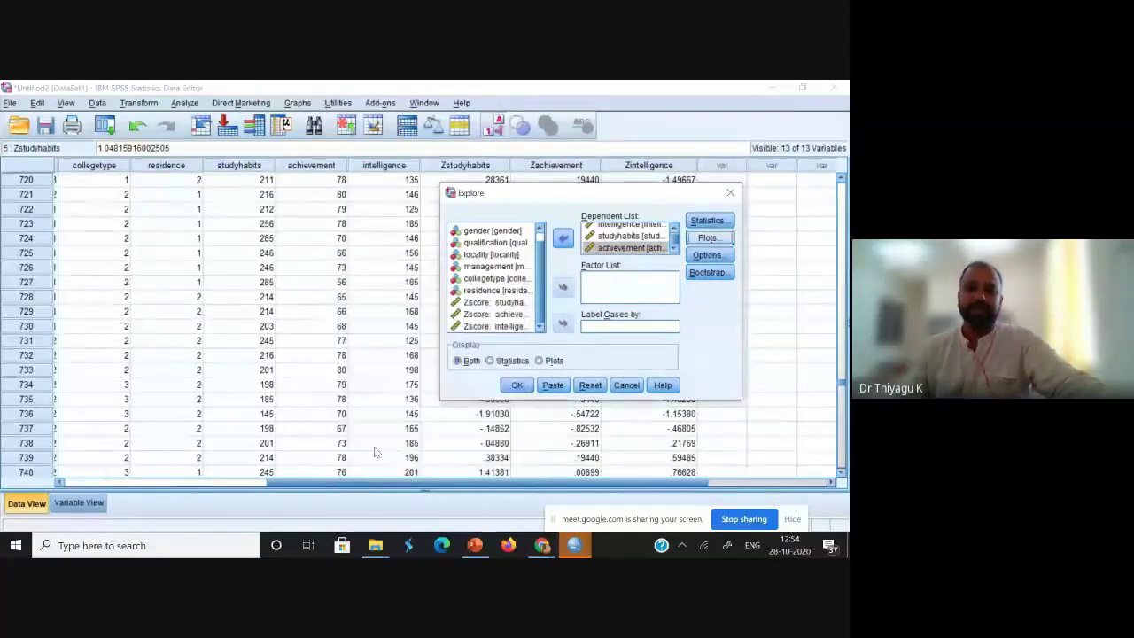
left_click(510, 385)
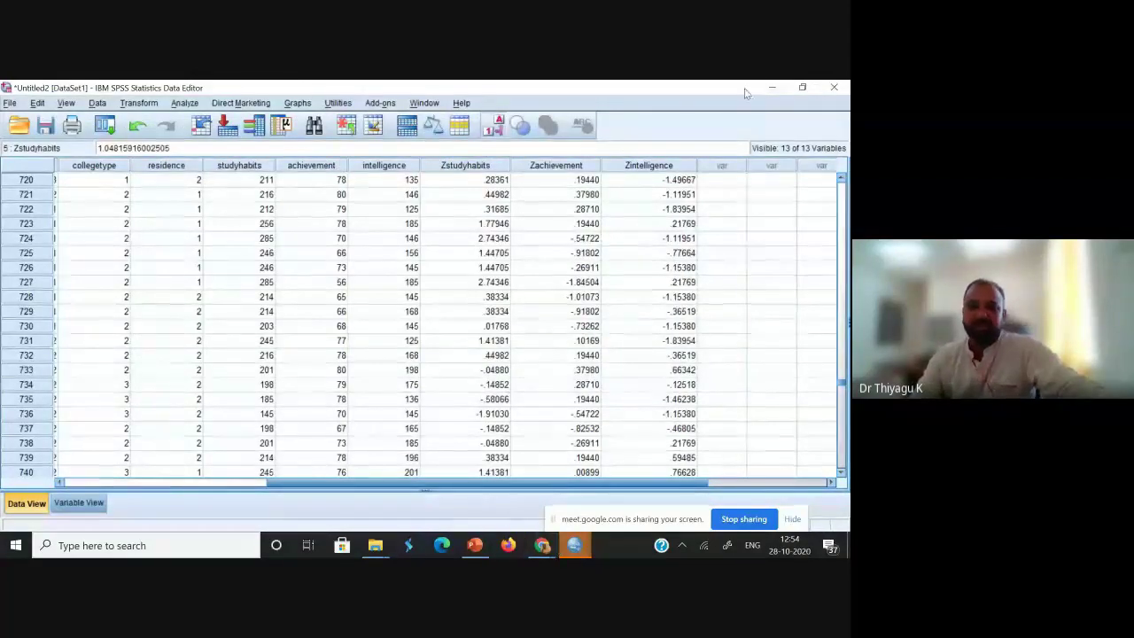
Minimize the Data Editor and scroll through intelligence, studyhabits and achievement descriptives.
left_click(771, 86)
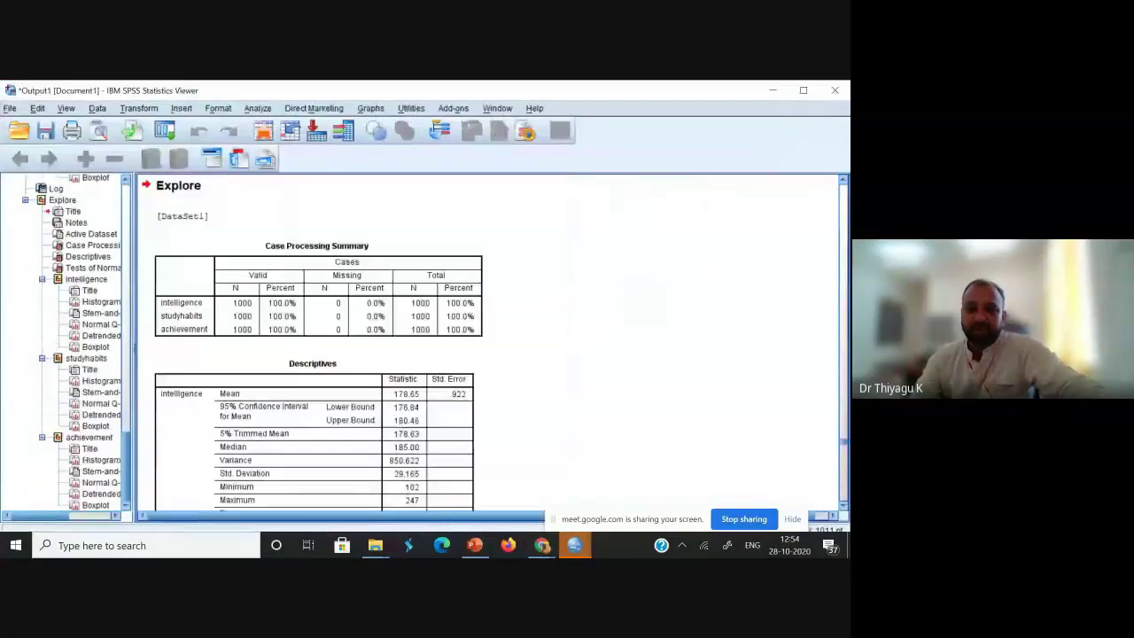
left_click(844, 509)
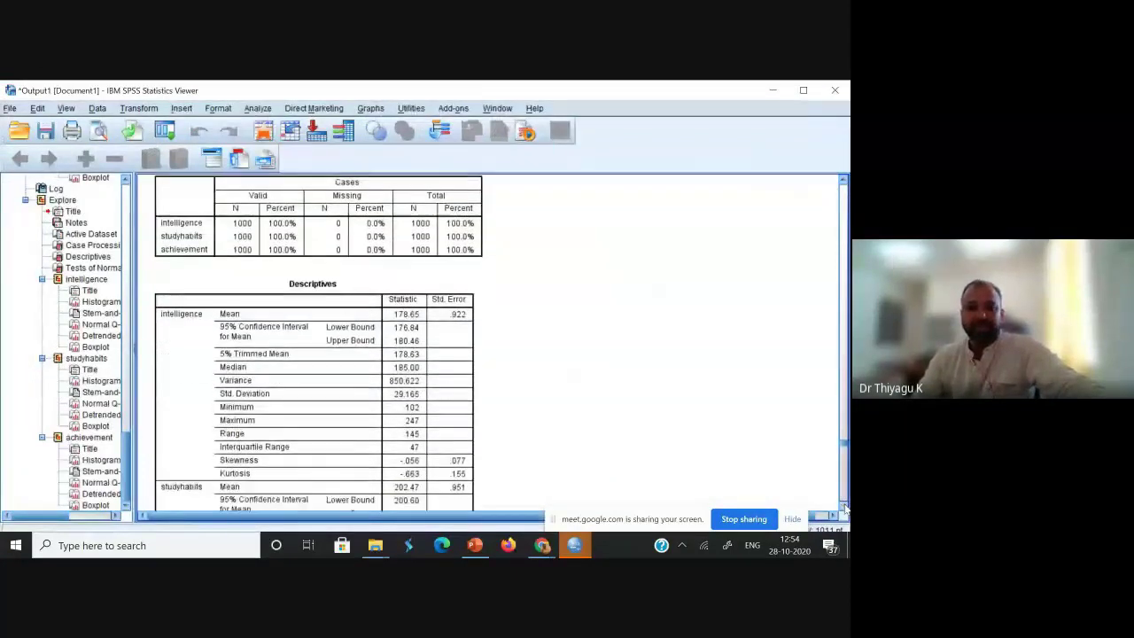
left_click(844, 509)
left_click(844, 509)
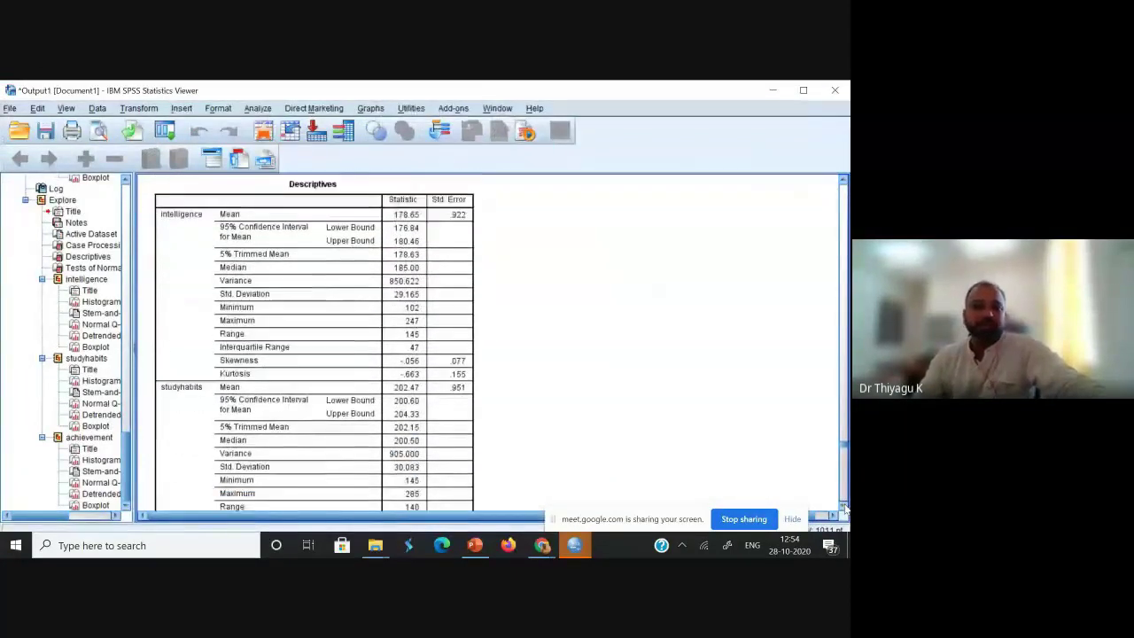
left_click(844, 510)
left_click(844, 509)
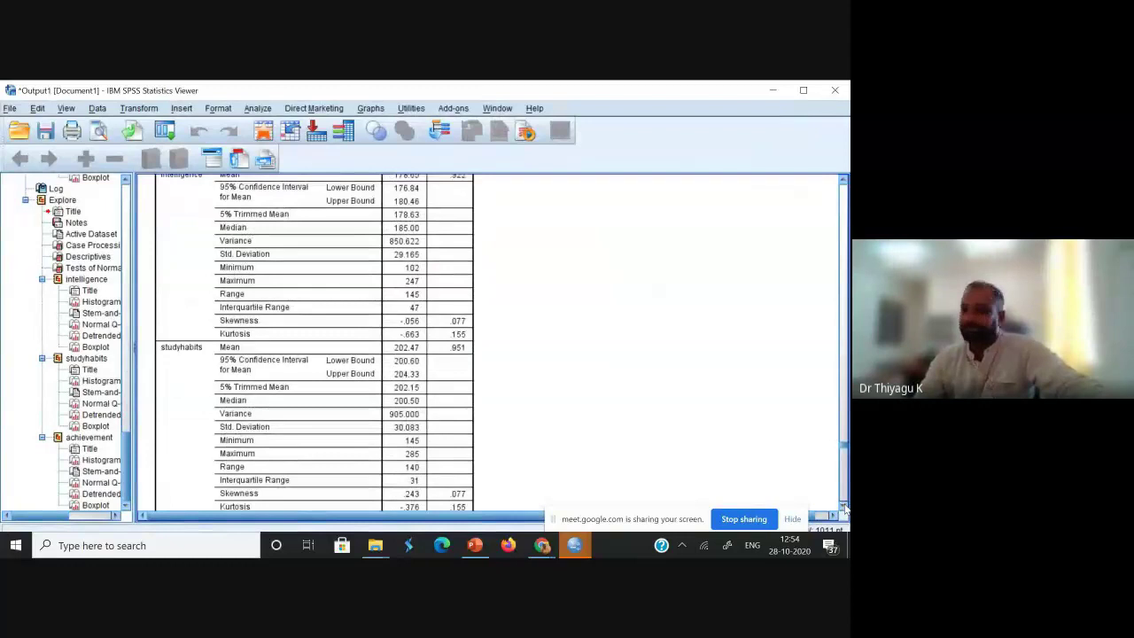
left_click(844, 509)
left_click(844, 510)
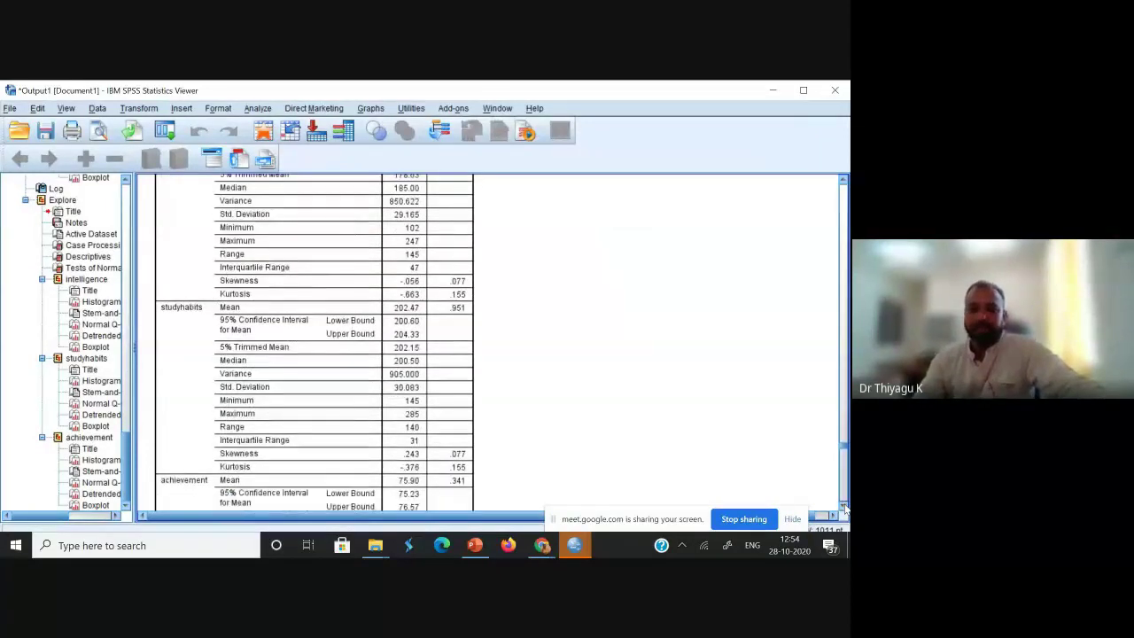
left_click(844, 509)
left_click(844, 509)
left_click(844, 509)
left_click(844, 509)
left_click(844, 509)
left_click(844, 509)
left_click(844, 510)
Show the full Tests of Normality table, with all Shapiro-Wilk tests significant at .000.
left_click(844, 509)
left_click(844, 509)
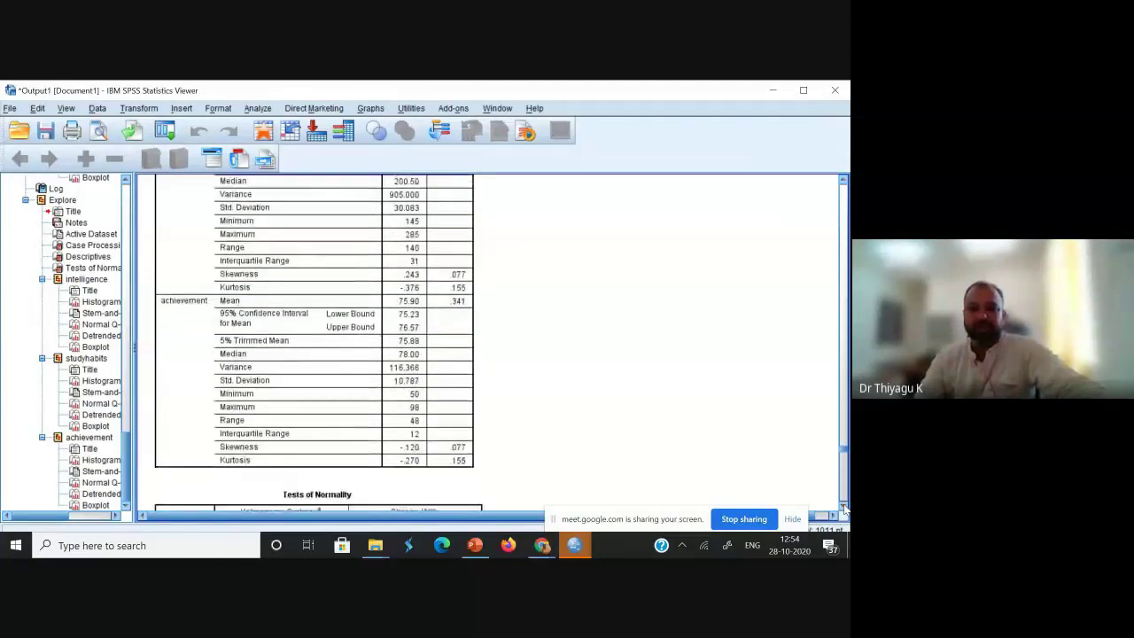
left_click(844, 510)
left_click(844, 509)
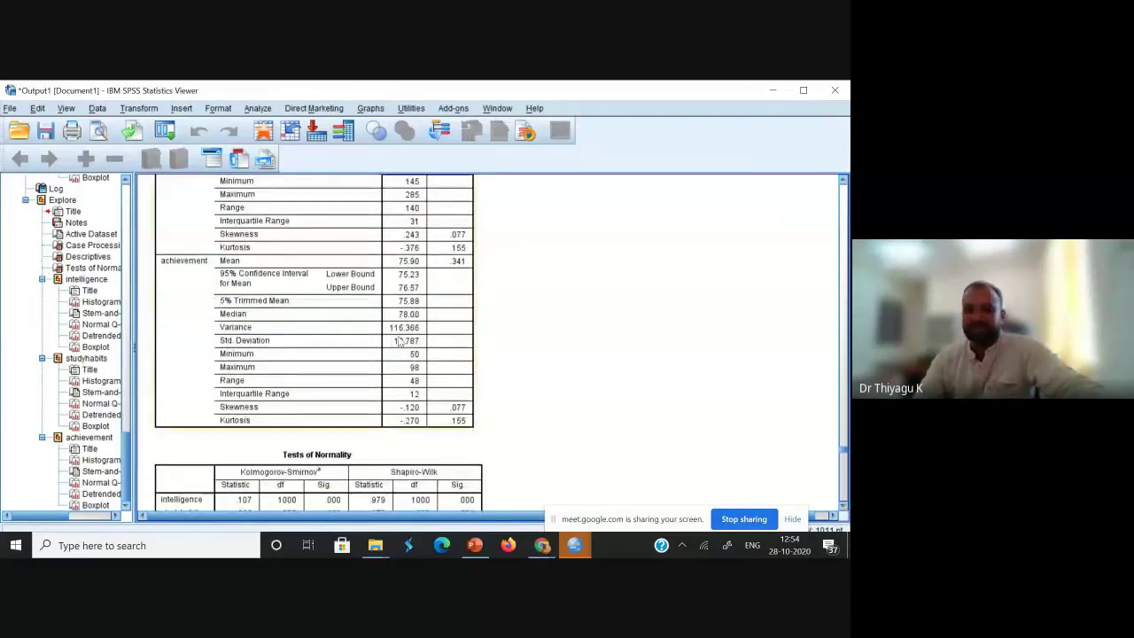
left_click(843, 508)
left_click(843, 509)
left_click(843, 509)
left_click(843, 508)
left_click(843, 508)
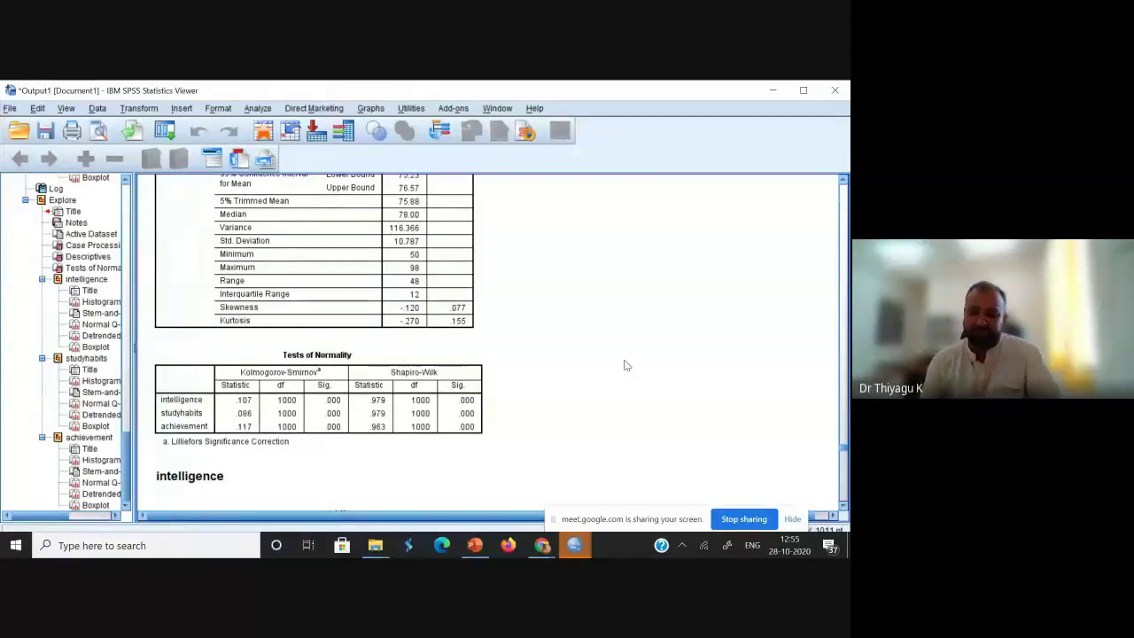
Scroll back up to the intelligence rows and select the Descriptives table.
left_click(843, 181)
left_click(842, 181)
left_click(842, 182)
left_click(842, 182)
left_click(842, 182)
left_click(842, 182)
left_click(842, 182)
left_click(842, 182)
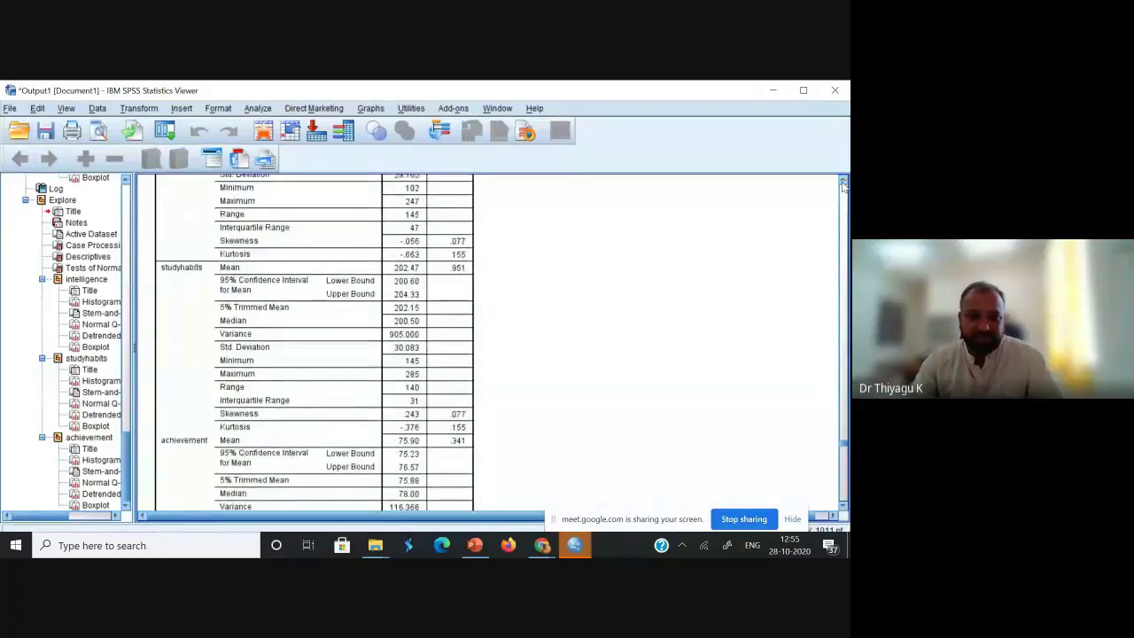
left_click(842, 182)
left_click(842, 182)
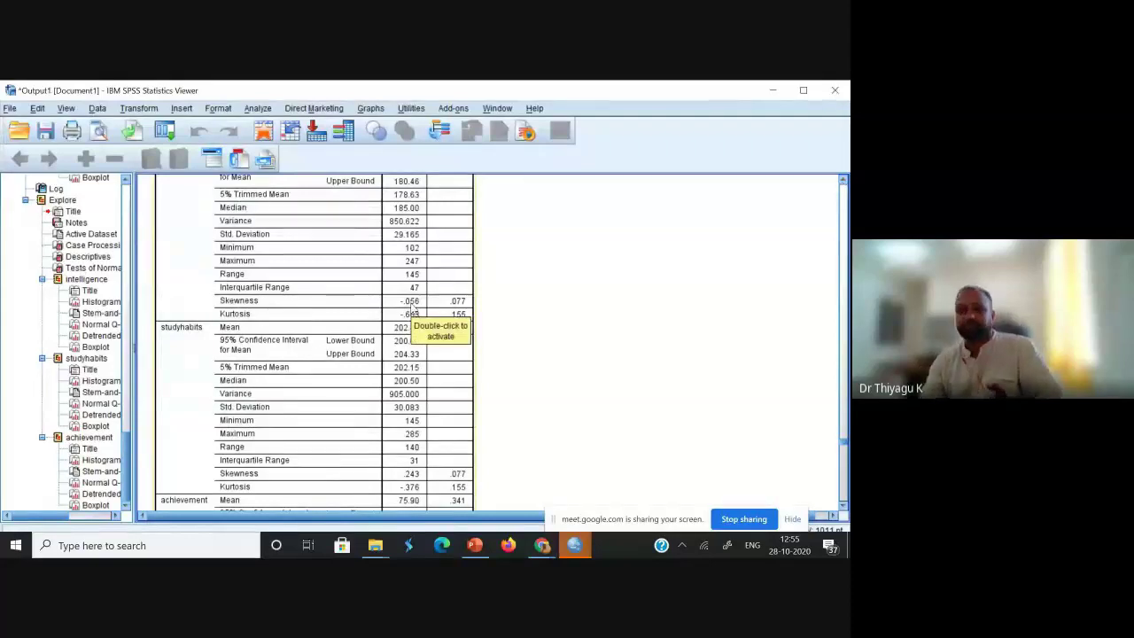
left_click(842, 180)
left_click(421, 345)
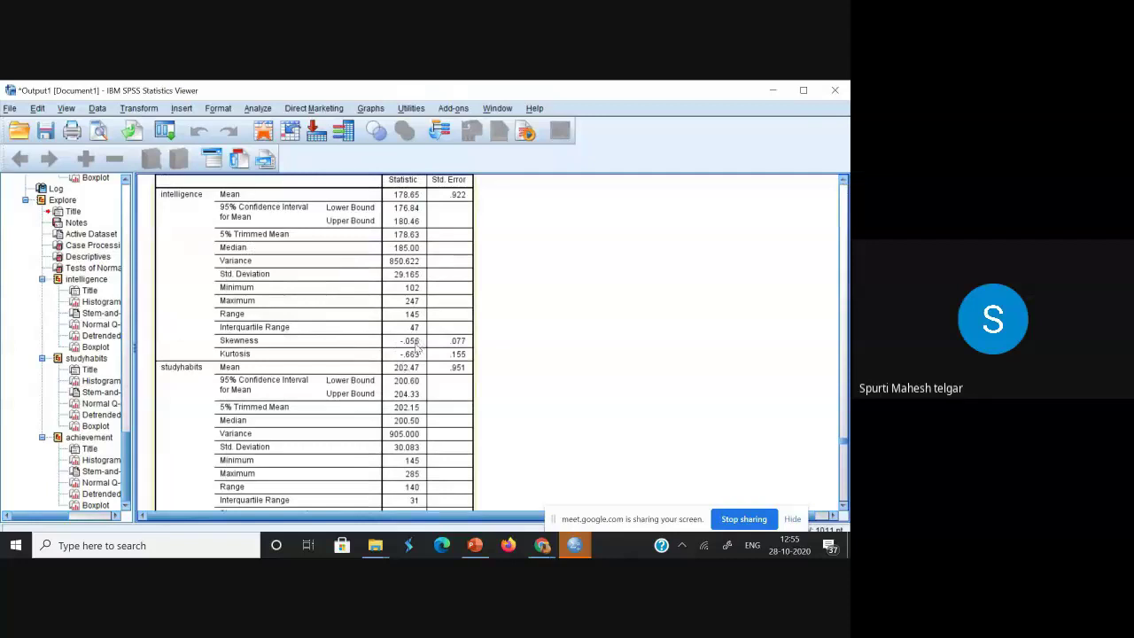
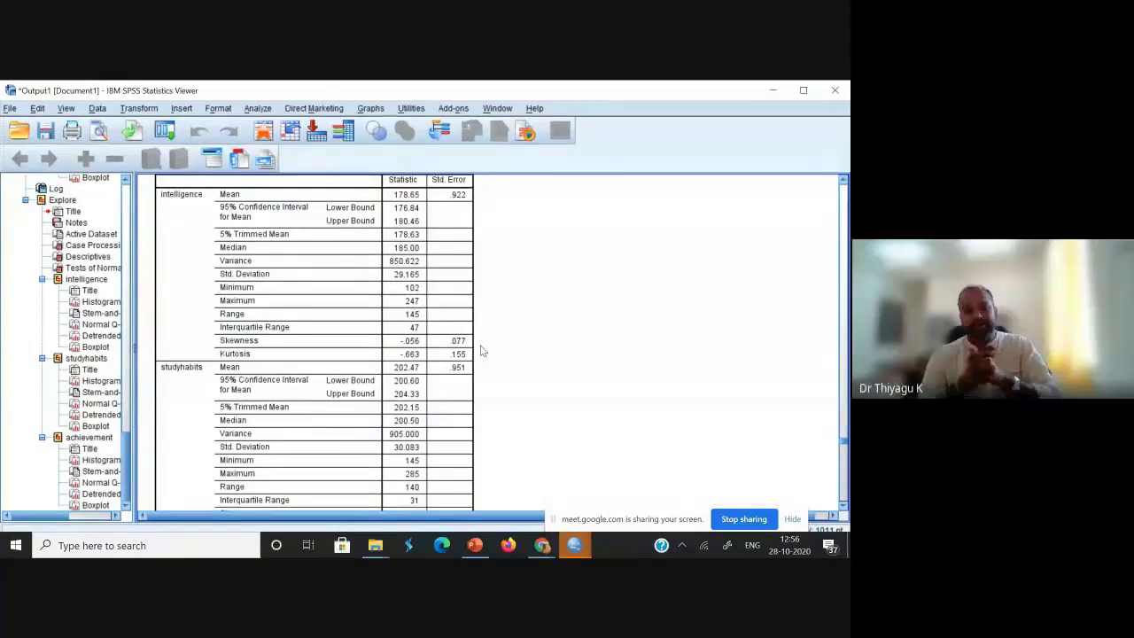
Bring PowerPoint forward and select slide 28 with the normality-test key points.
left_click(475, 544)
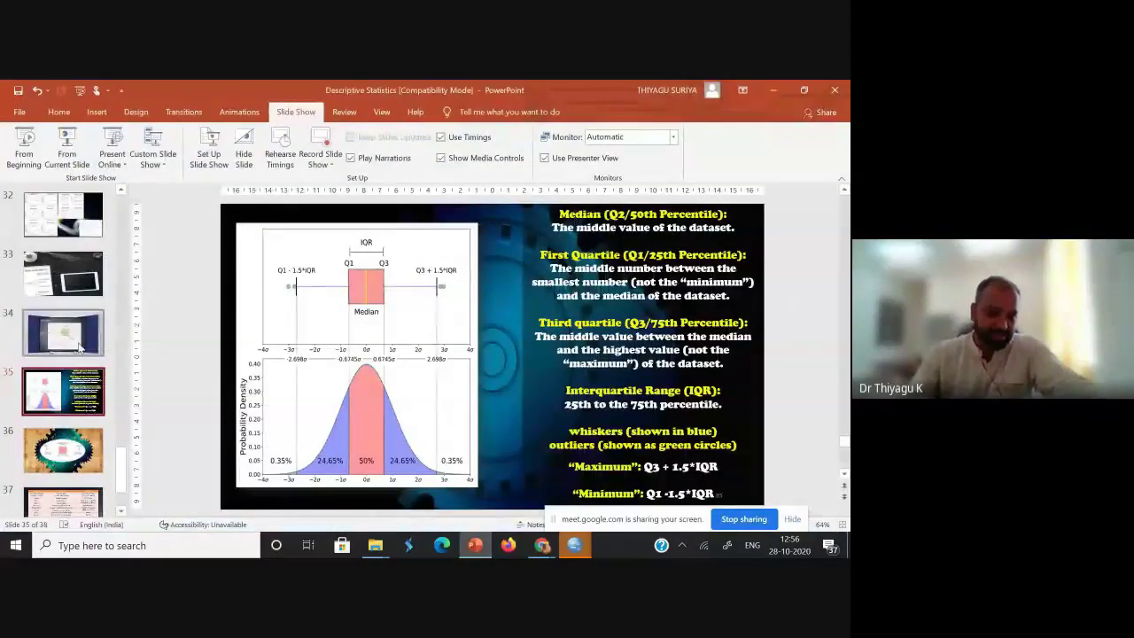
left_click_drag(119, 457, 114, 418)
left_click(63, 316)
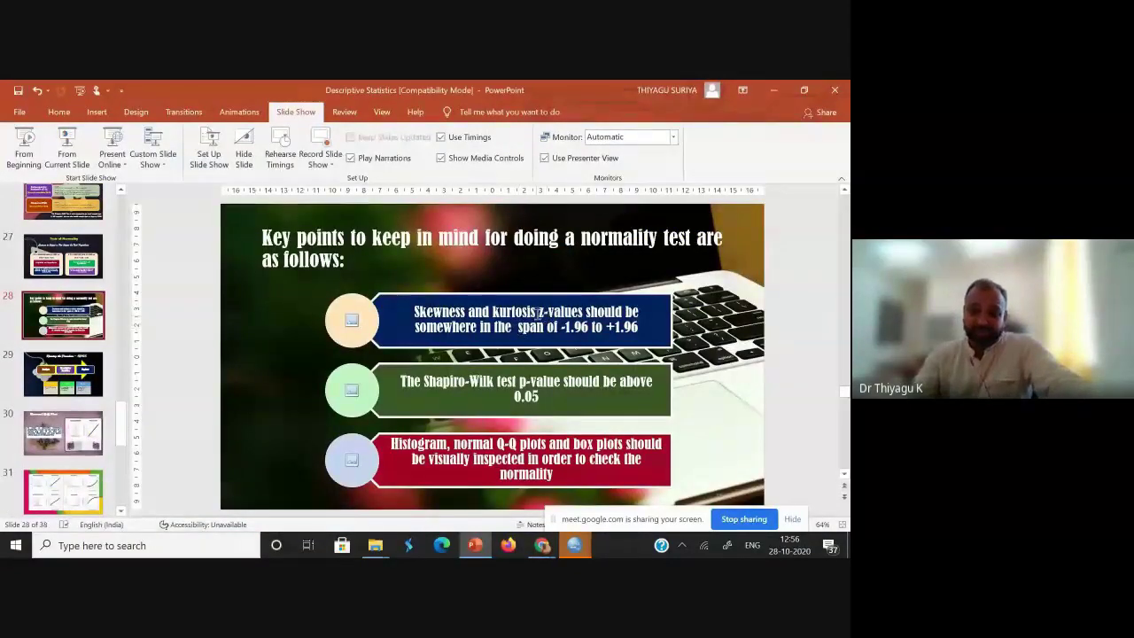
Highlight the kurtosis z-values, the −1.96 to +1.96 range, Shapiro-Wilk test and the skewness/kurtosis point.
left_click_drag(492, 312, 582, 313)
left_click_drag(517, 327, 645, 329)
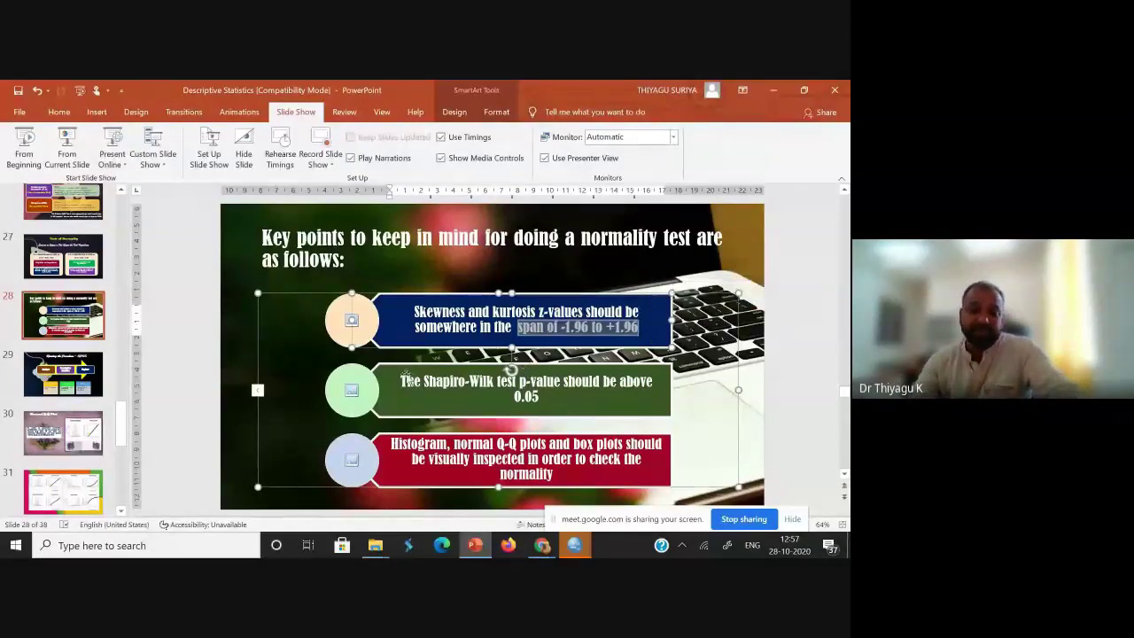
left_click_drag(423, 382, 516, 382)
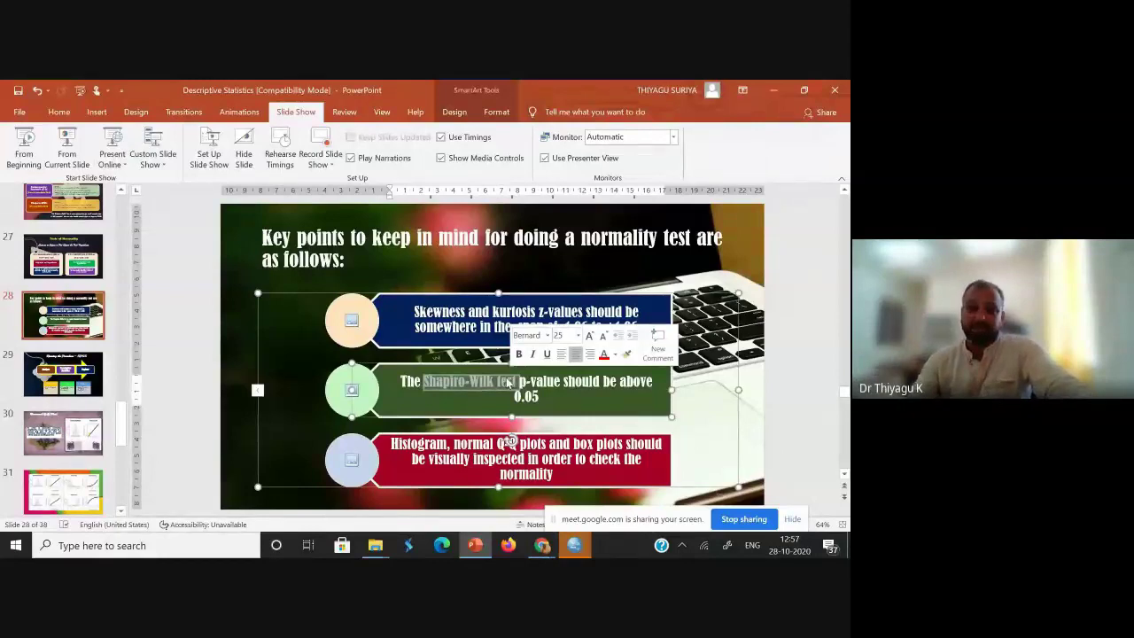
left_click_drag(415, 310, 639, 337)
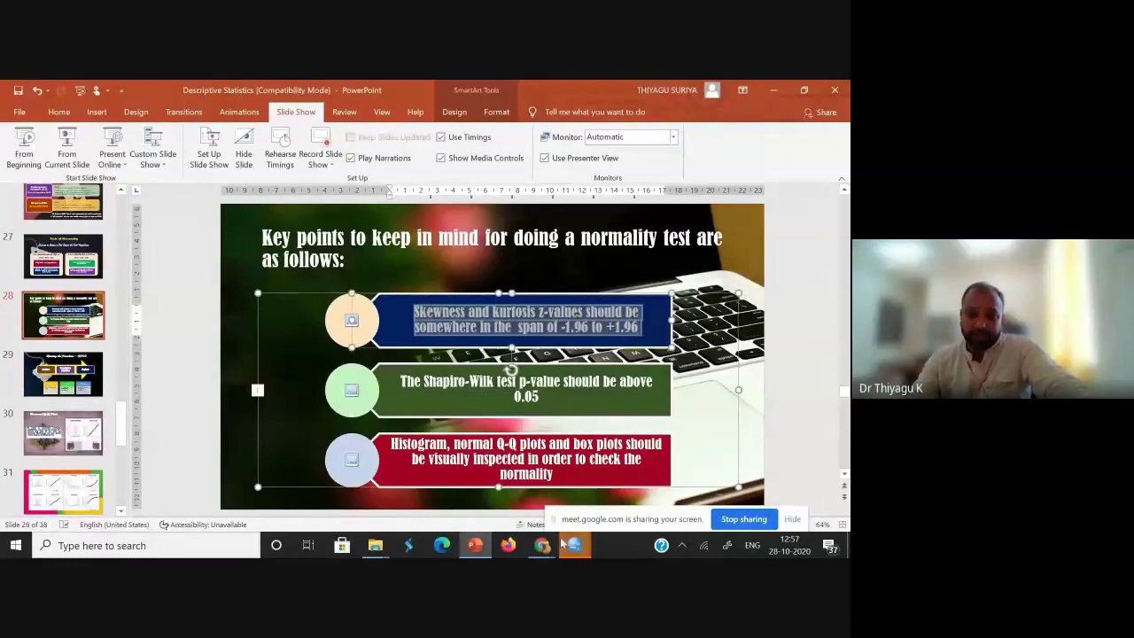
Return to the Explore output and scroll to achievement skewness −.120 and kurtosis −.270.
mouse_move(574, 545)
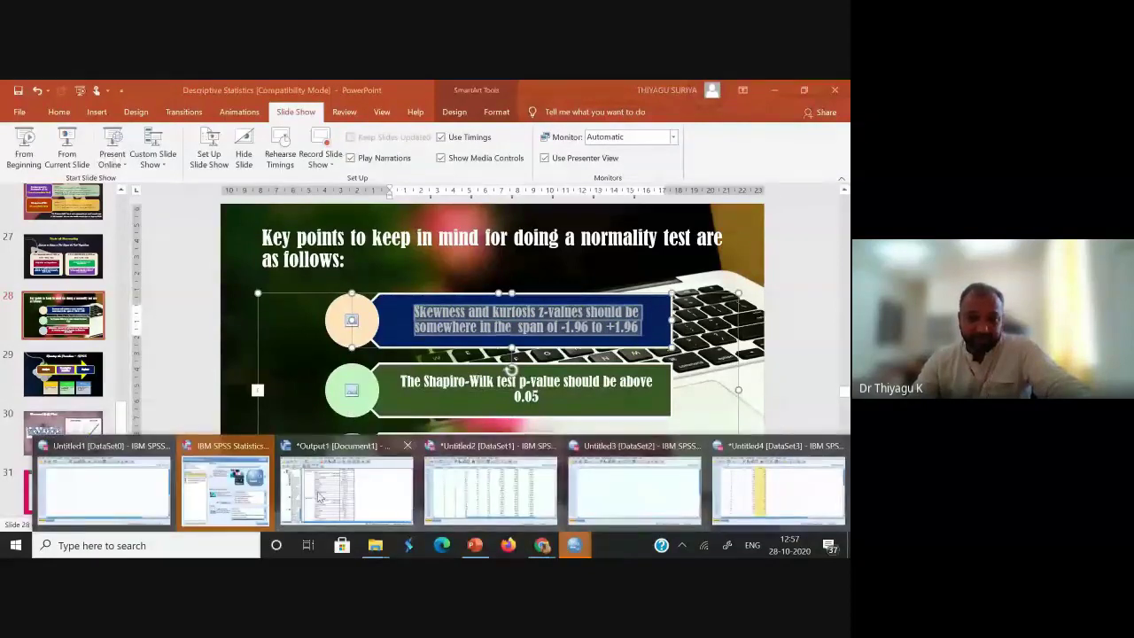
left_click(363, 456)
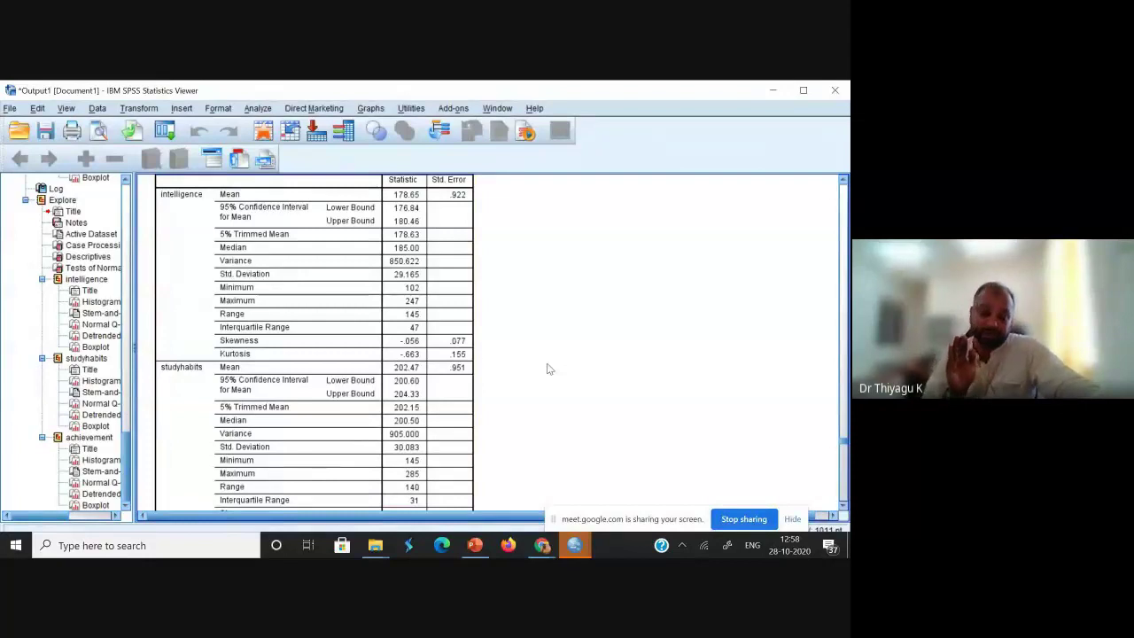
left_click(842, 505)
left_click(842, 505)
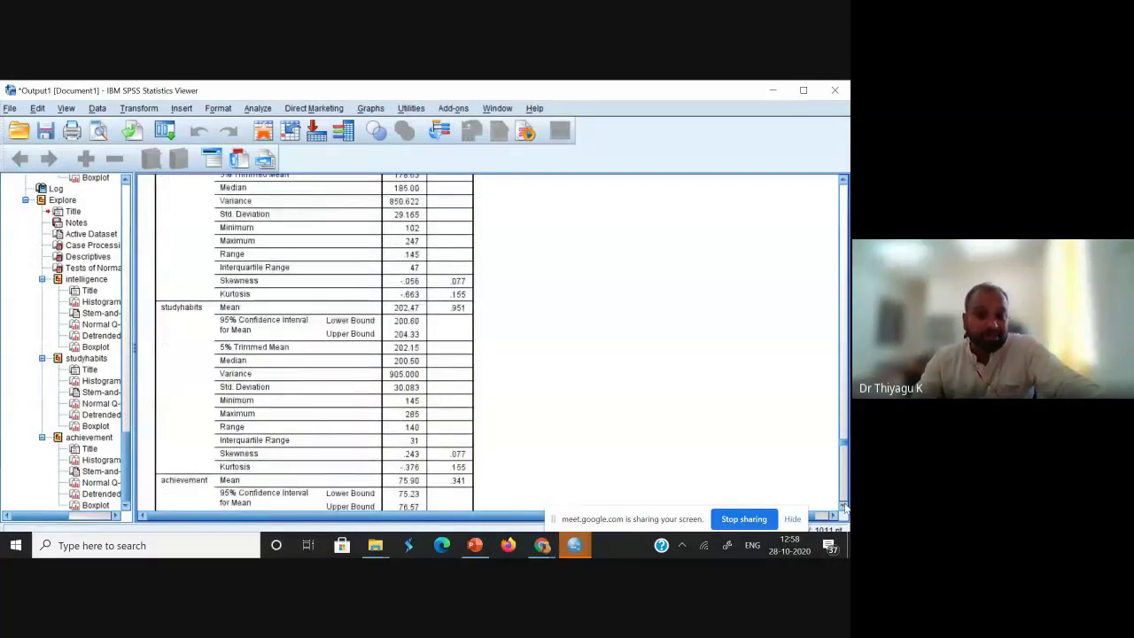
left_click(842, 505)
left_click(843, 505)
left_click(842, 505)
left_click(843, 506)
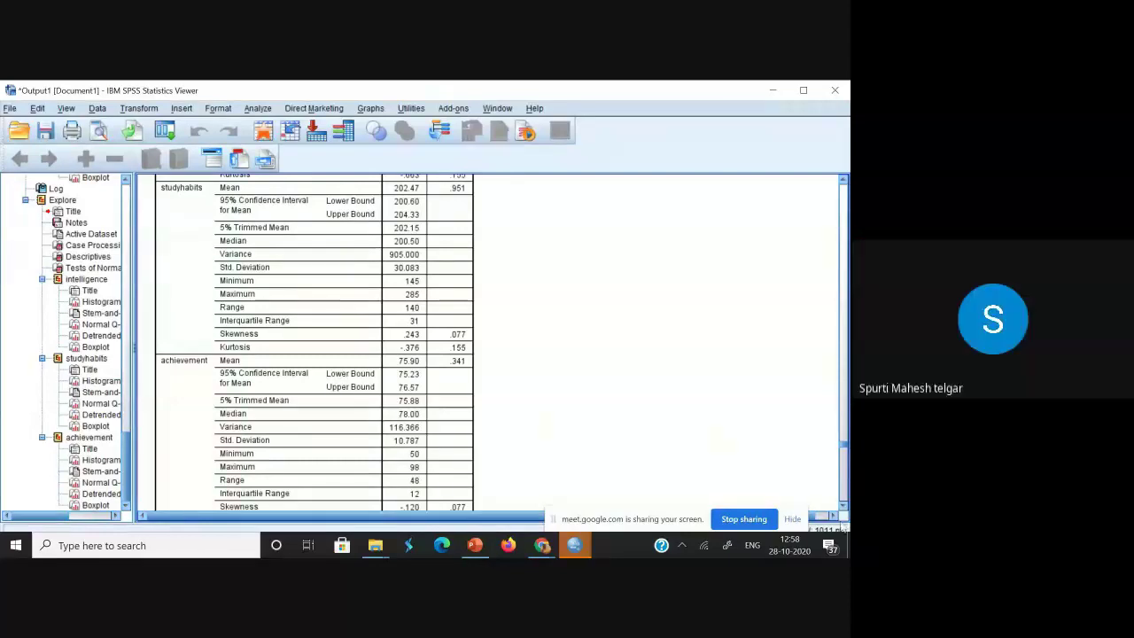
left_click(843, 505)
left_click(843, 505)
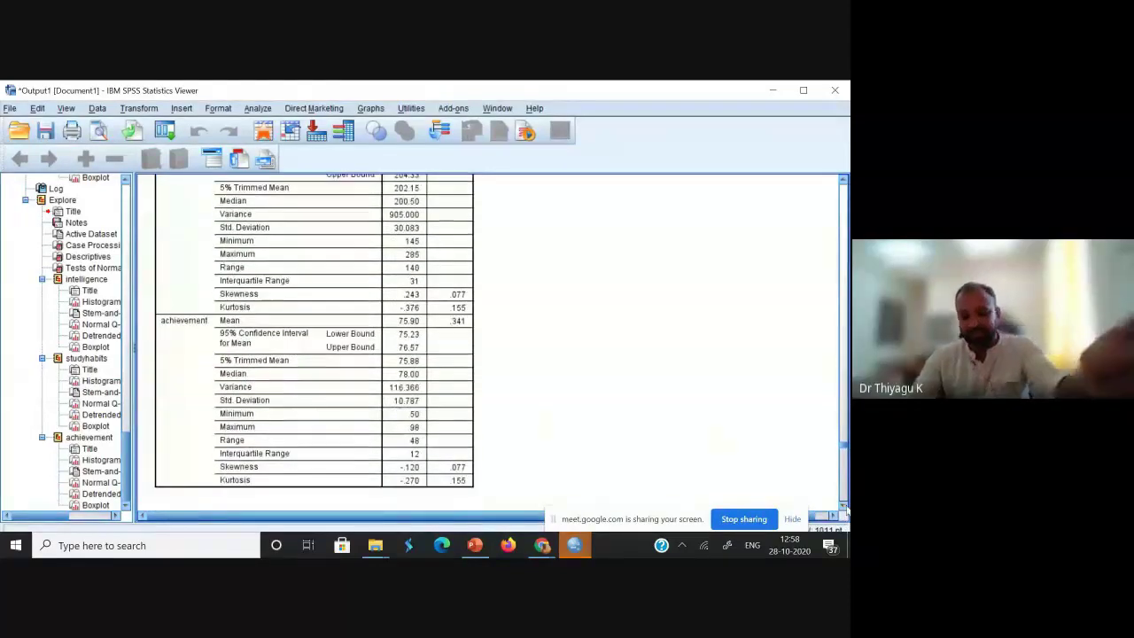
left_click(843, 505)
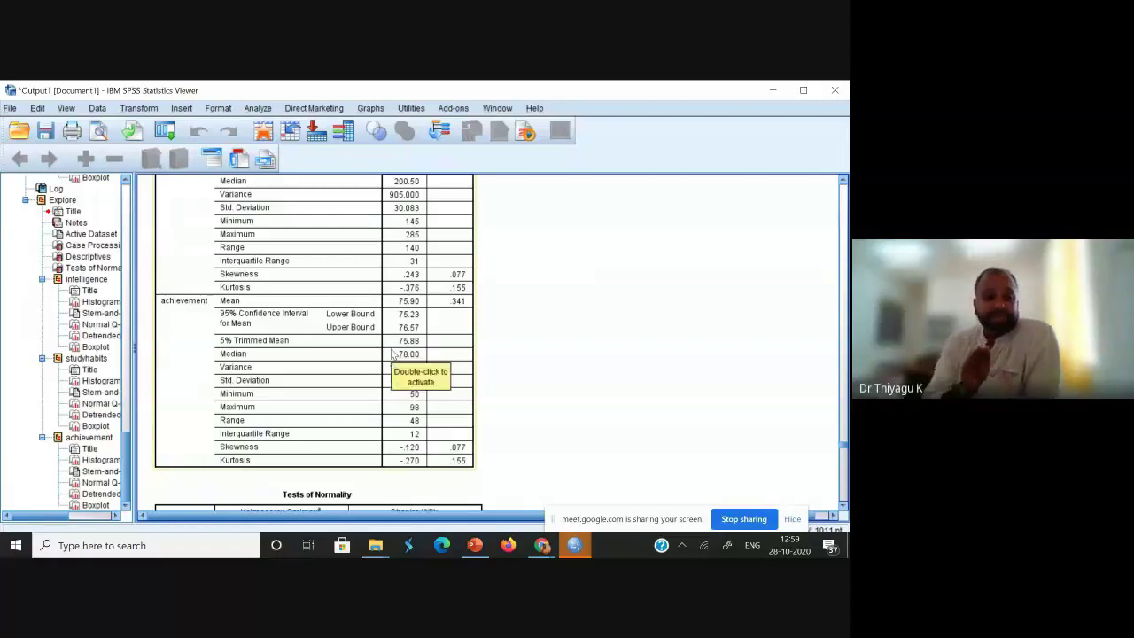
Scroll past the Tests of Normality table and histogram to the intelligence Normal Q-Q plot.
left_click(844, 506)
left_click(843, 505)
left_click(844, 506)
left_click(843, 506)
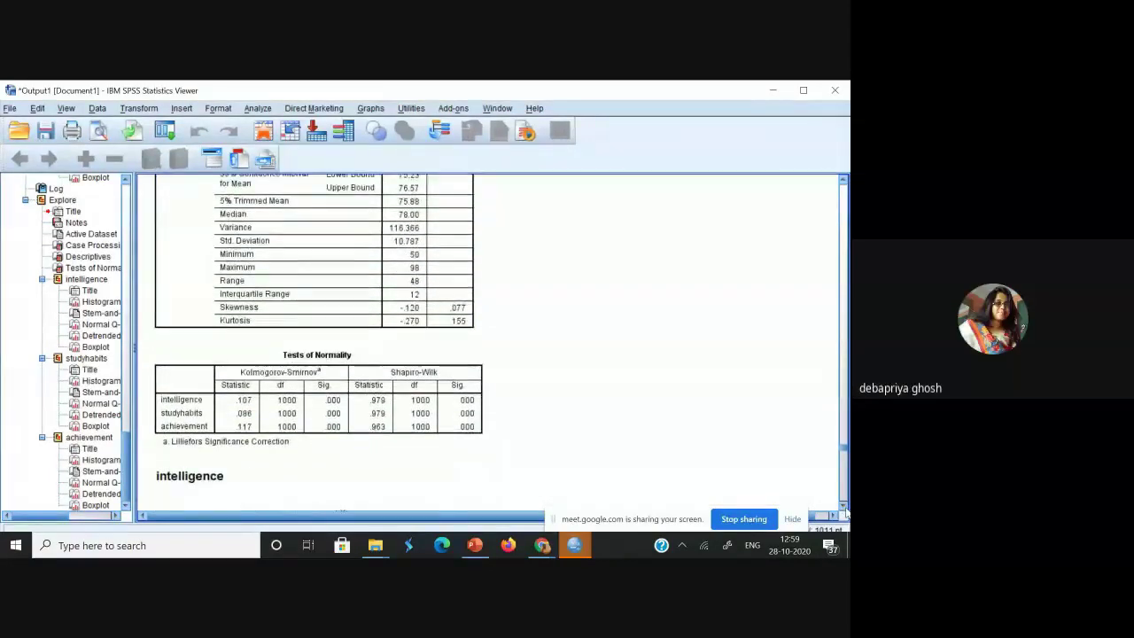
left_click(844, 506)
left_click(844, 506)
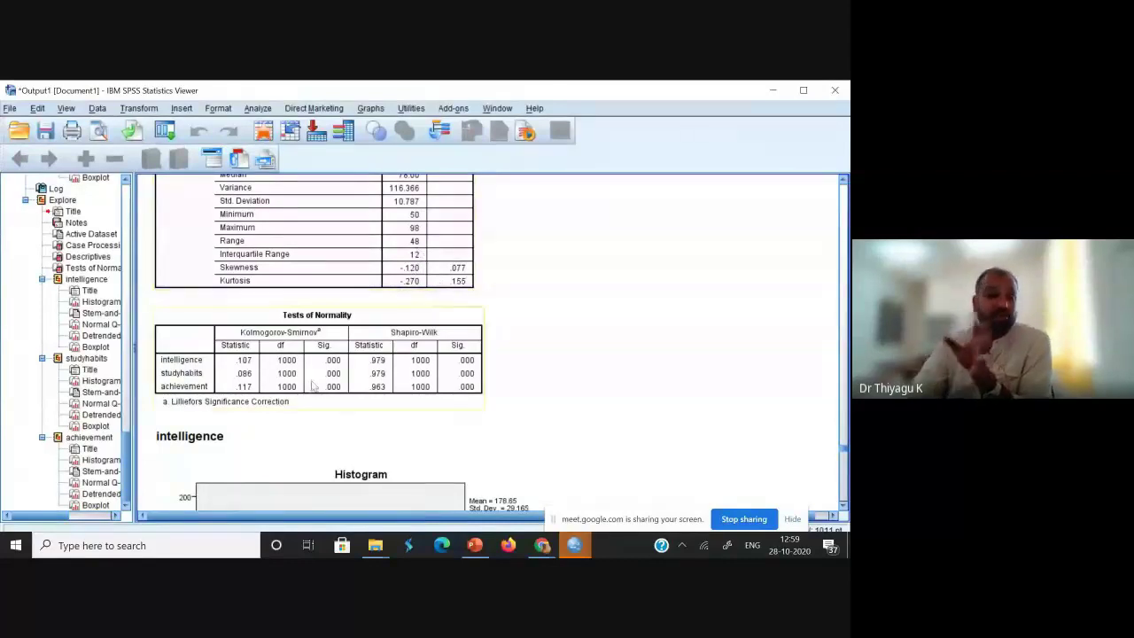
left_click(842, 505)
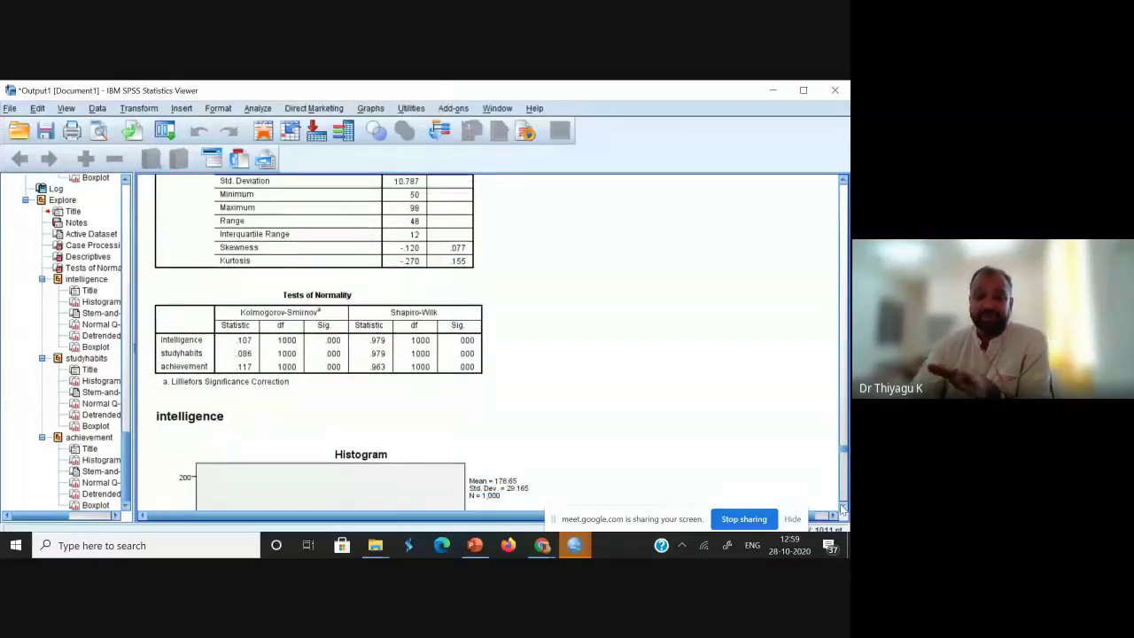
left_click_drag(842, 507, 843, 507)
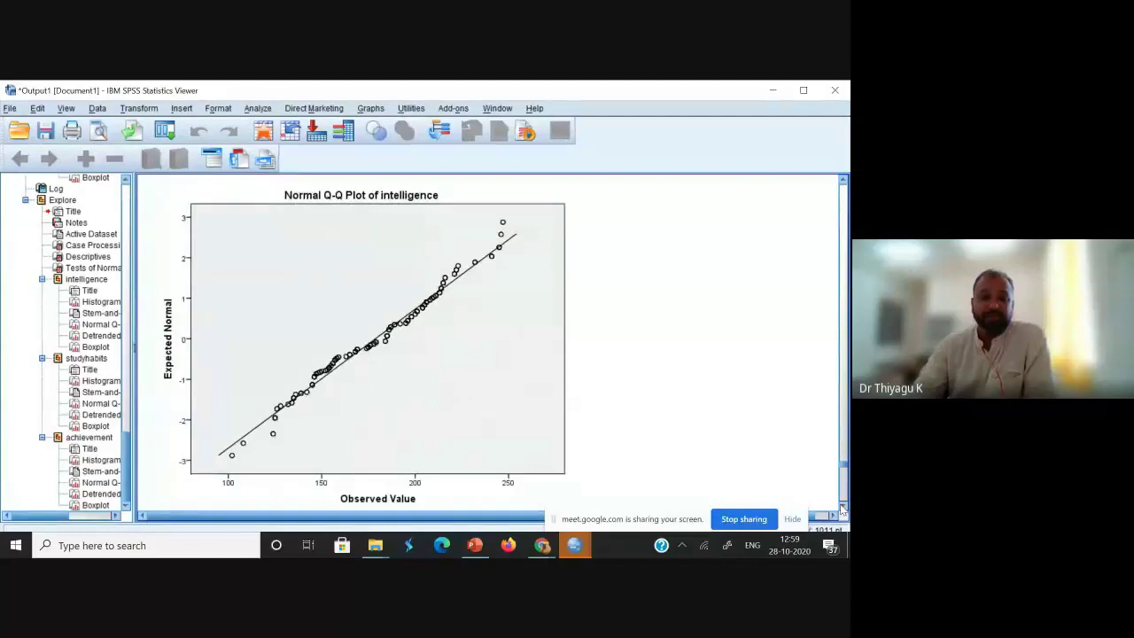
Scroll through the plots to show the whole Normal Q-Q plot of achievement.
left_click_drag(845, 183, 845, 200)
left_click_drag(844, 507, 844, 505)
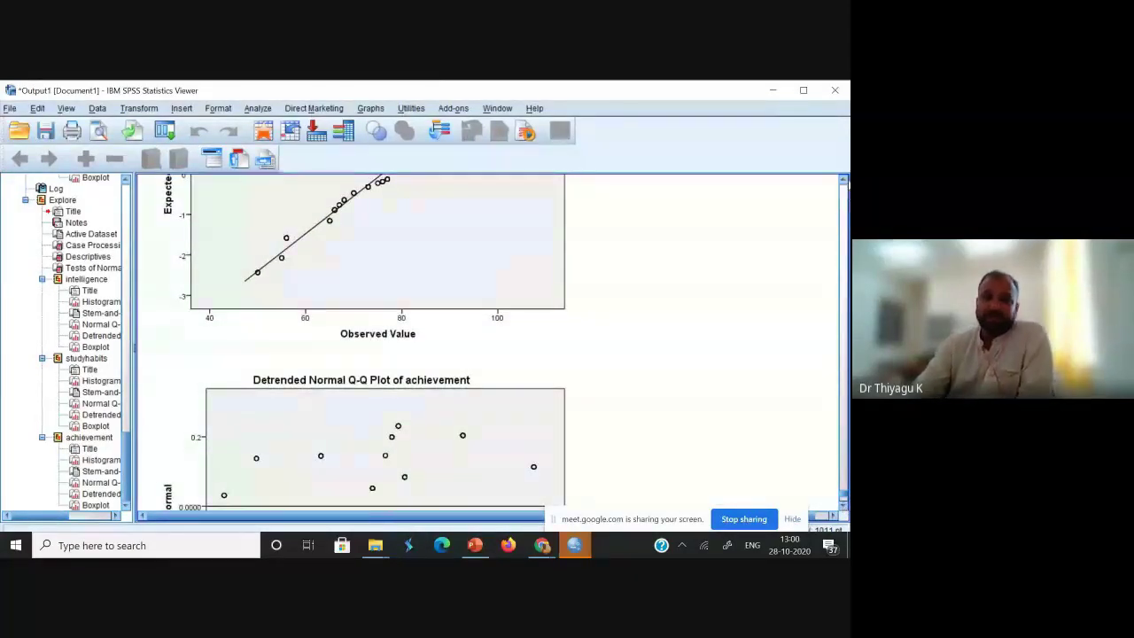
left_click(844, 181)
left_click_drag(844, 180, 844, 181)
left_click(228, 414)
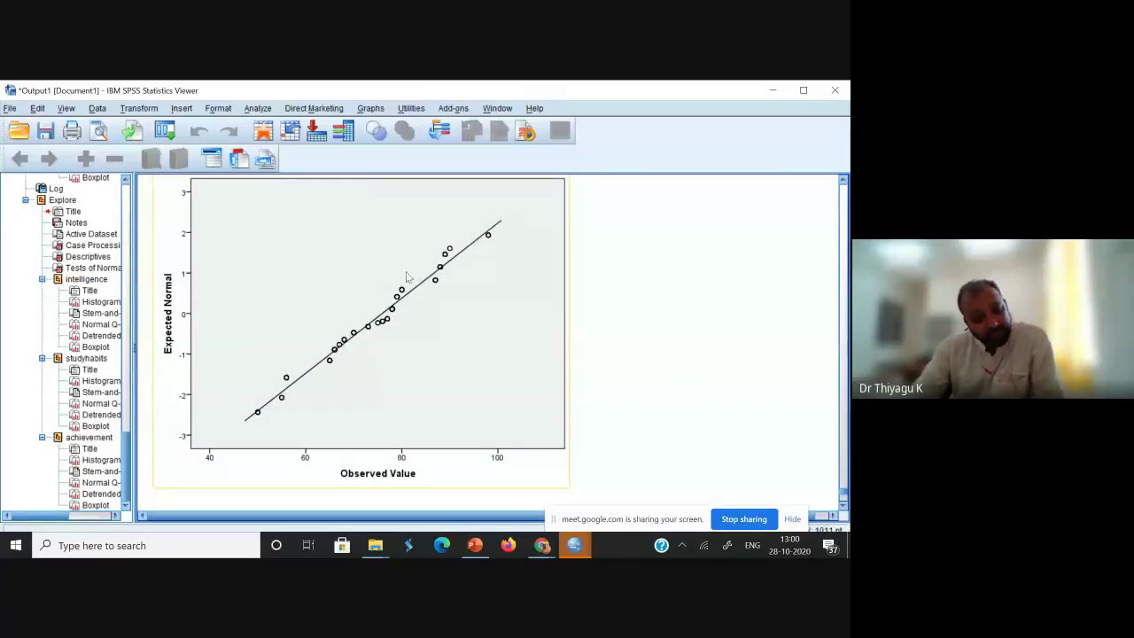
Scroll back up to review the studyhabits boxplot, Normal and detrended Q-Q plots.
left_click(844, 180)
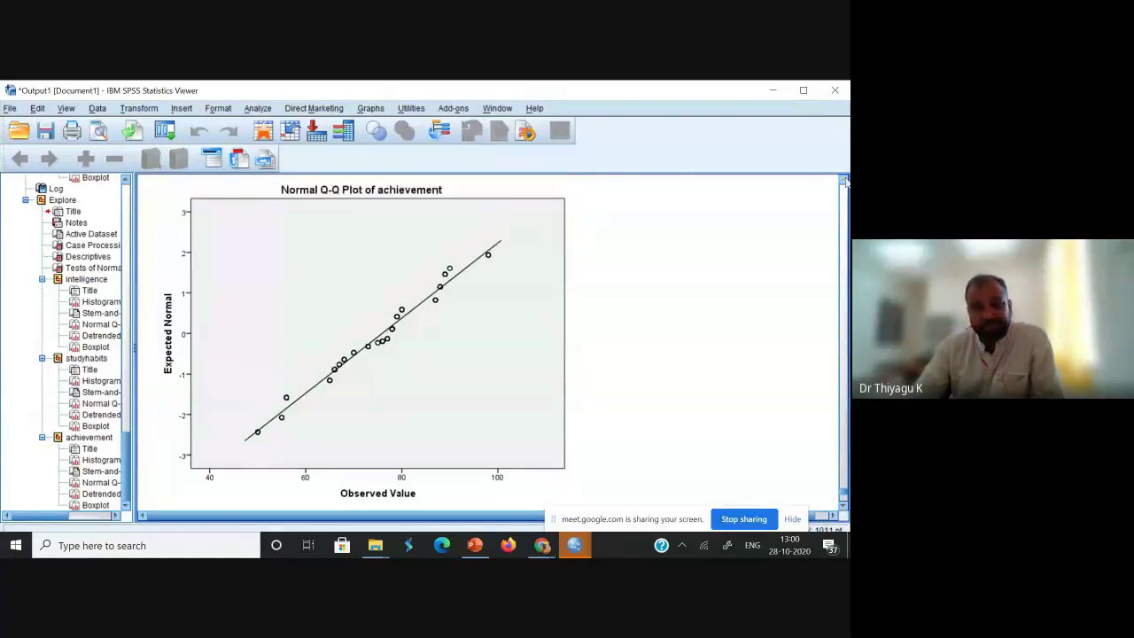
left_click(844, 179)
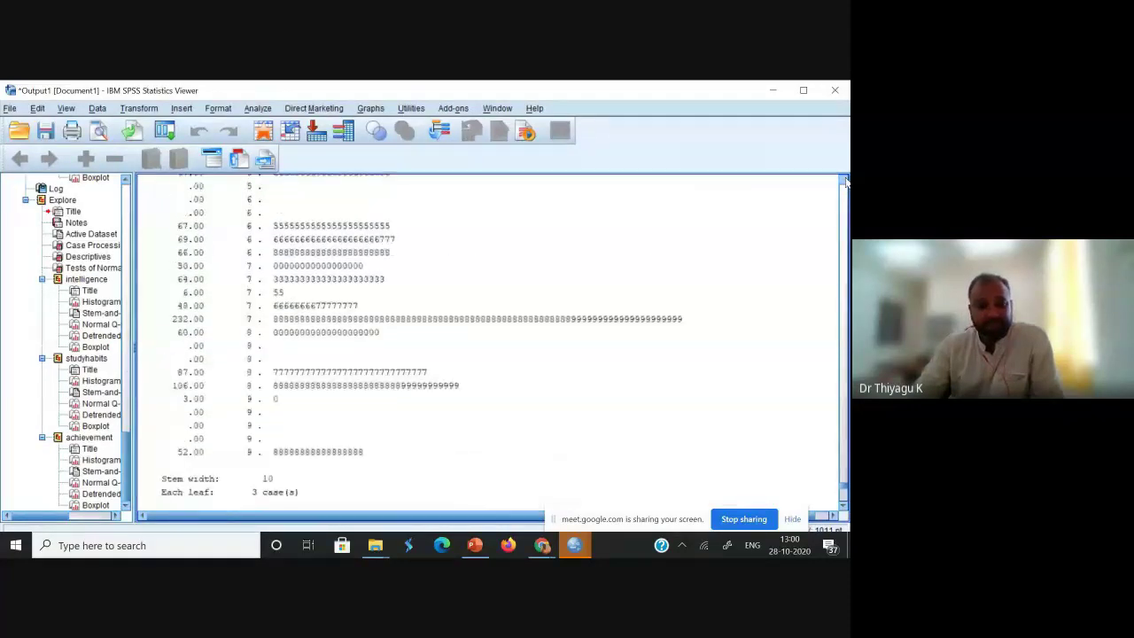
left_click(844, 180)
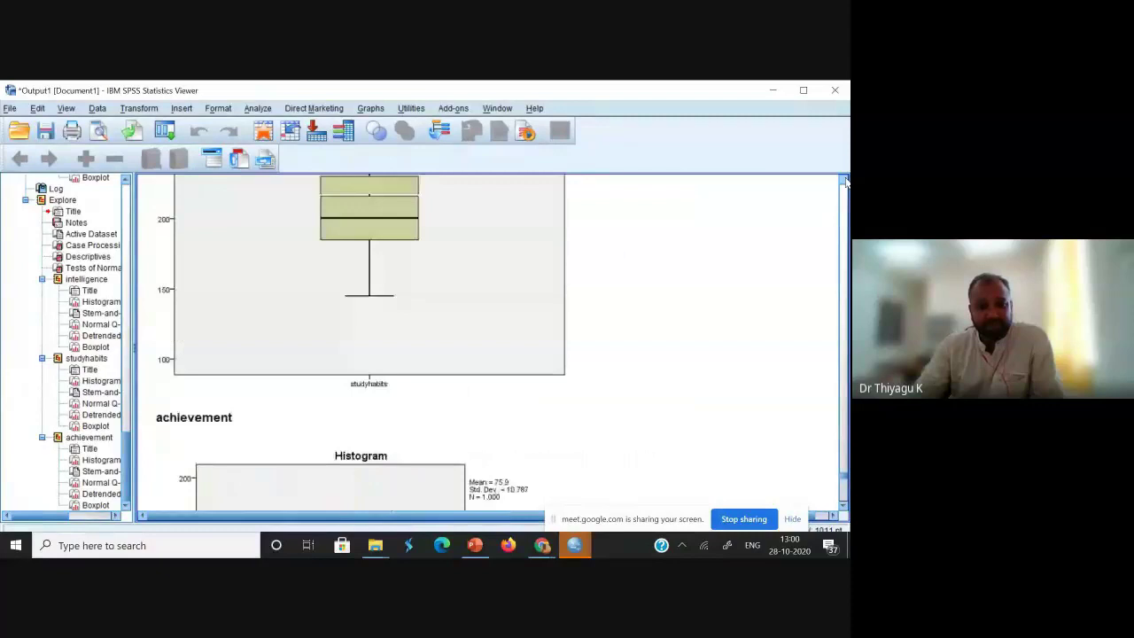
left_click(844, 180)
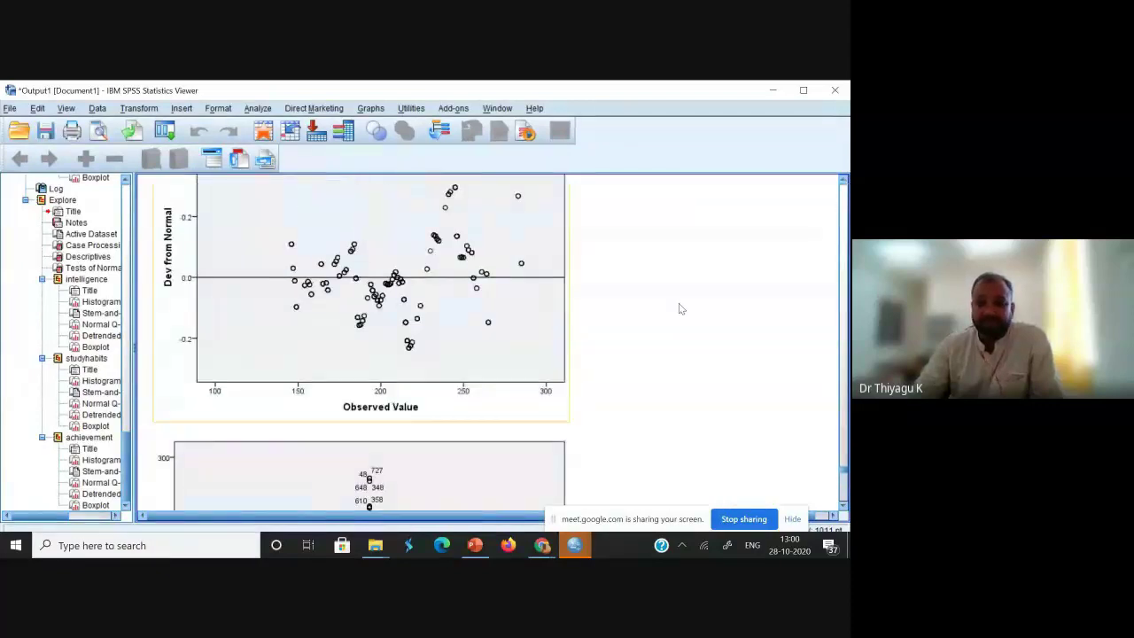
left_click(844, 180)
left_click(844, 182)
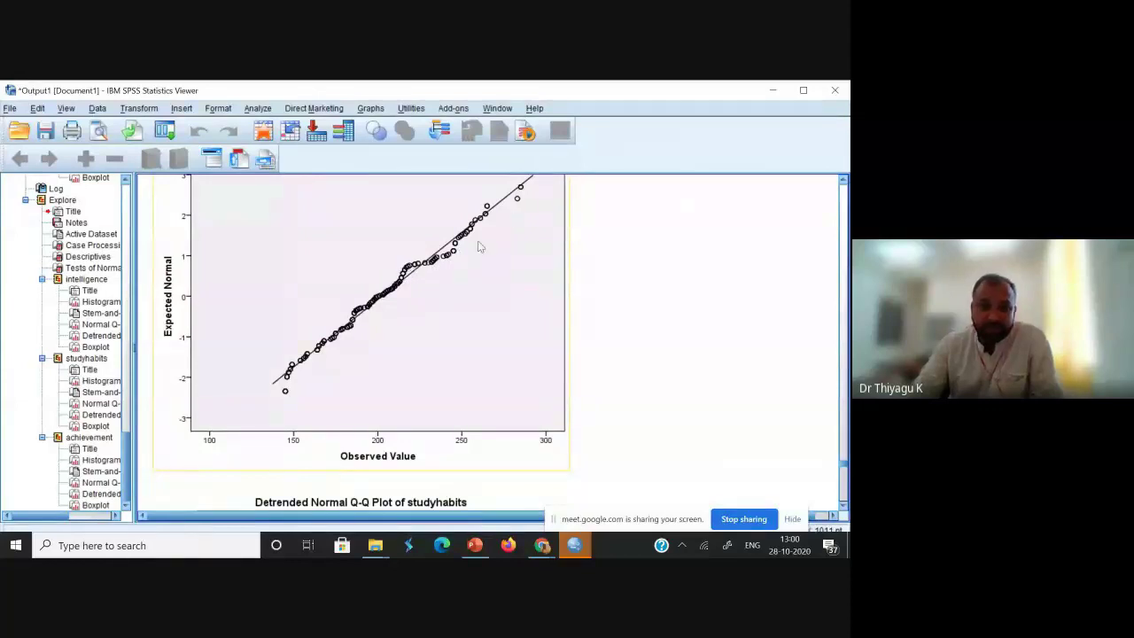
left_click(842, 503)
left_click_drag(842, 503, 842, 503)
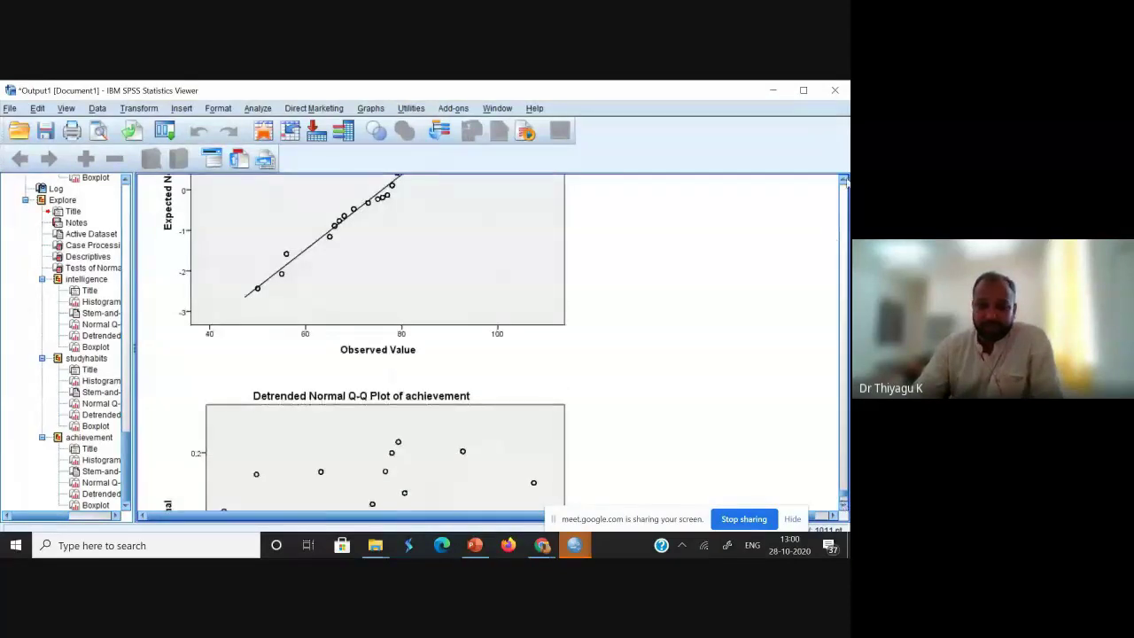
scroll(819, 203, "up", 1)
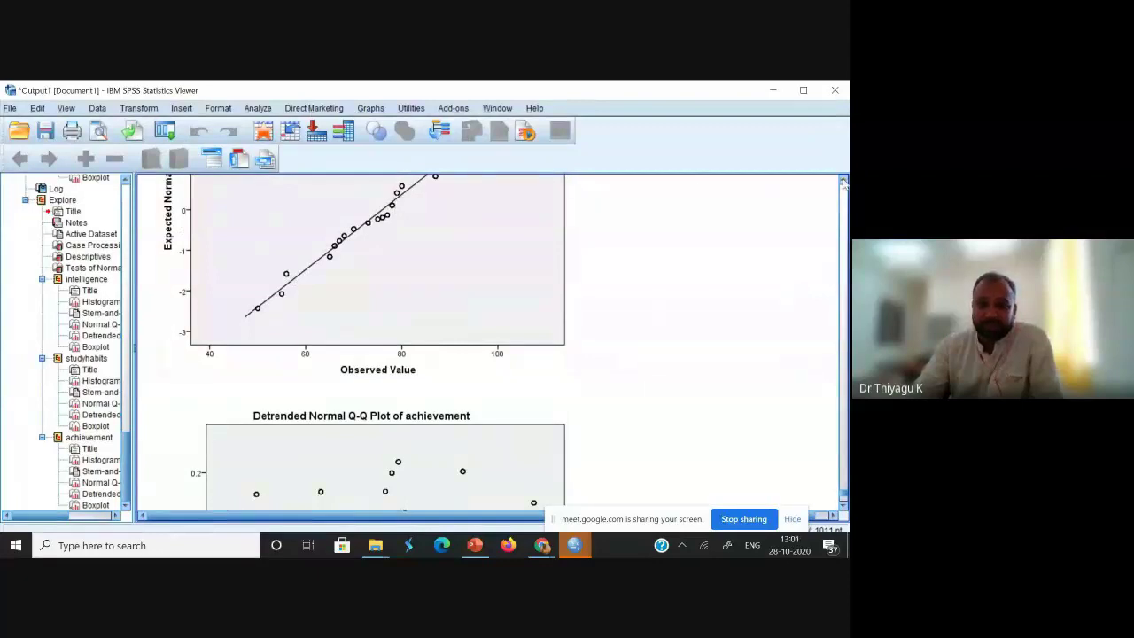
scroll(843, 181, "up", 5)
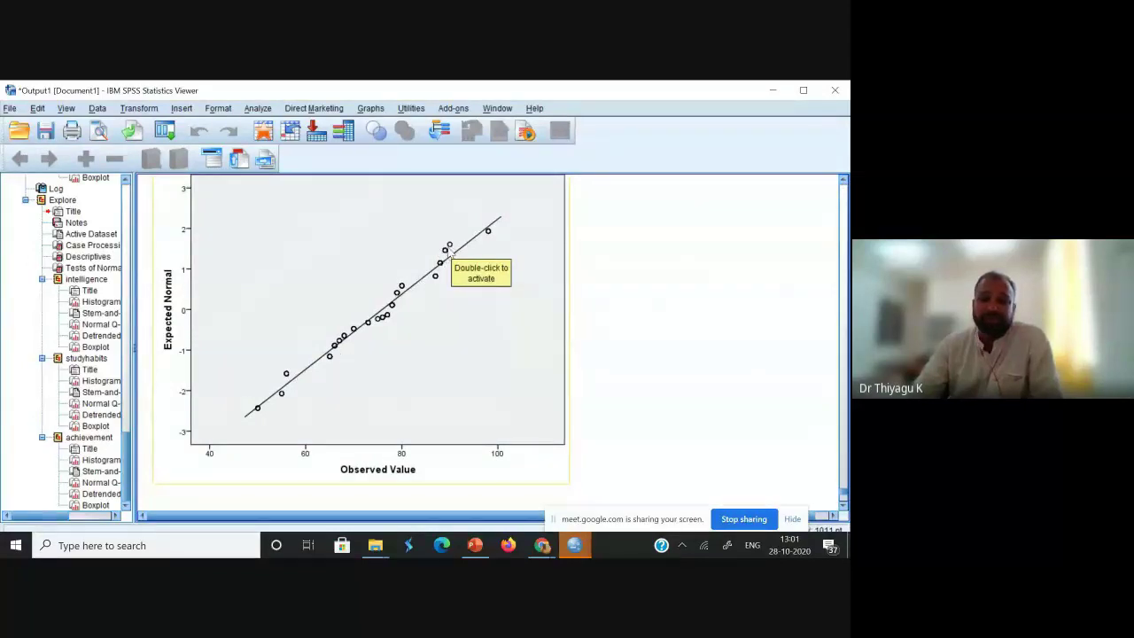
Scroll up past the achievement and studyhabits plots to the Tests of Normality table (Shapiro-Wilk .979, .979, .963).
left_click(843, 181)
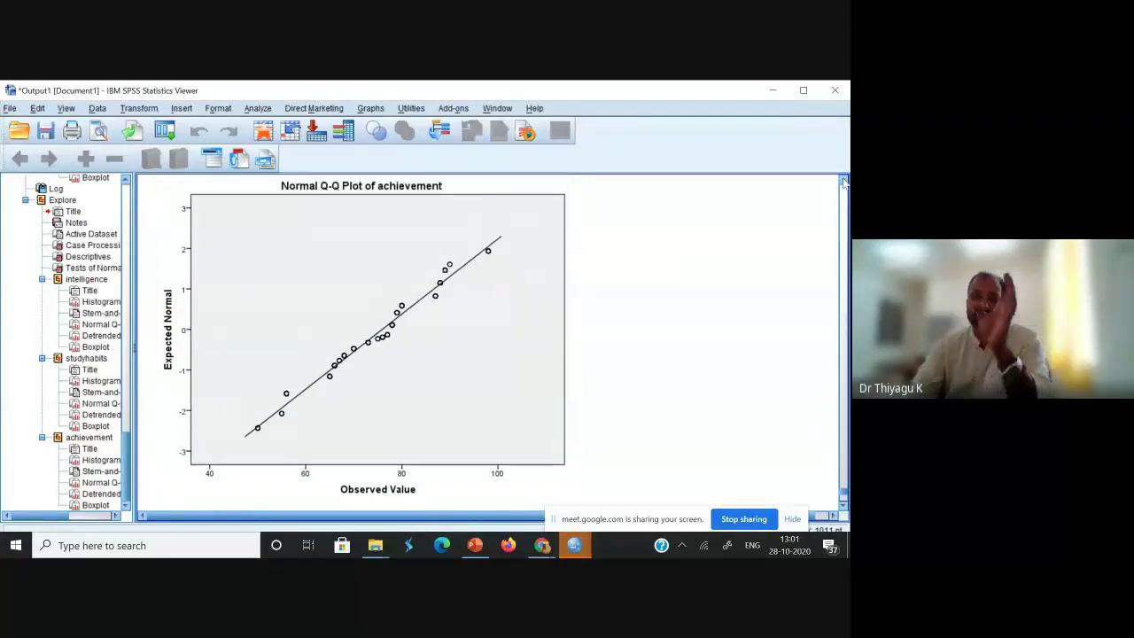
left_click(843, 181)
left_click(843, 180)
left_click(843, 181)
left_click(843, 181)
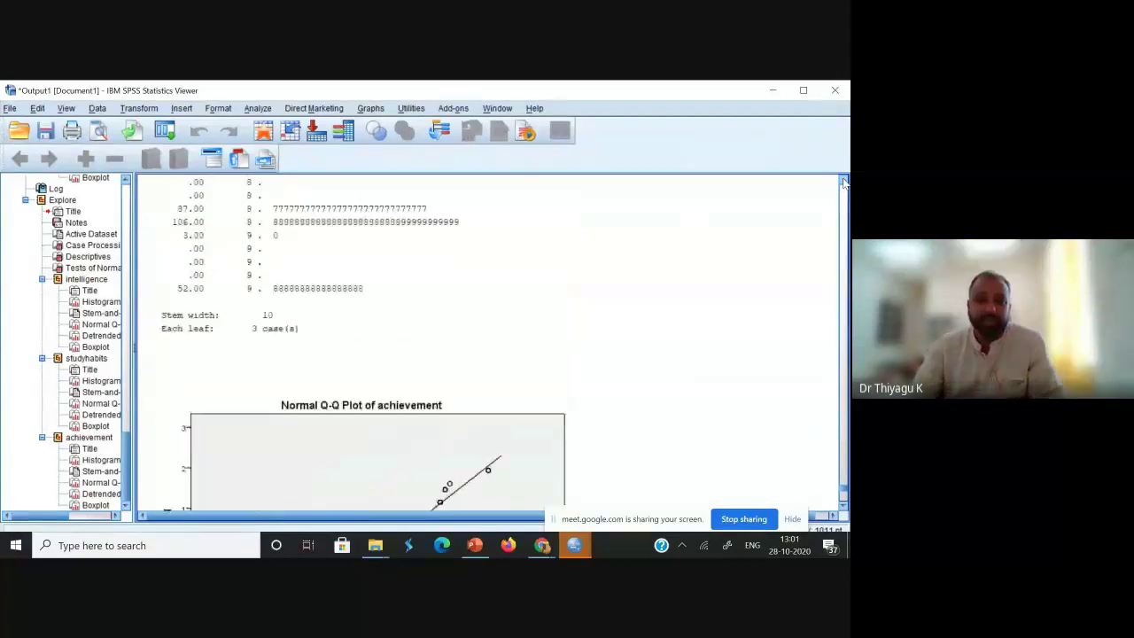
left_click(843, 181)
left_click(843, 180)
left_click(843, 181)
left_click(843, 181)
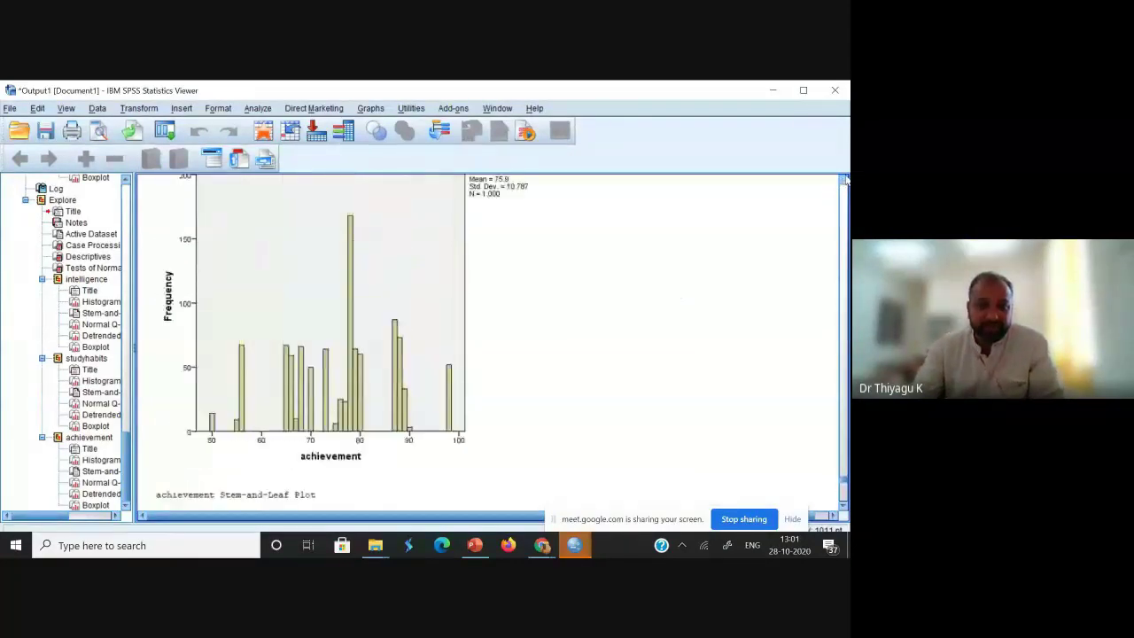
left_click(843, 181)
left_click(843, 181)
left_click(843, 181)
left_click(843, 180)
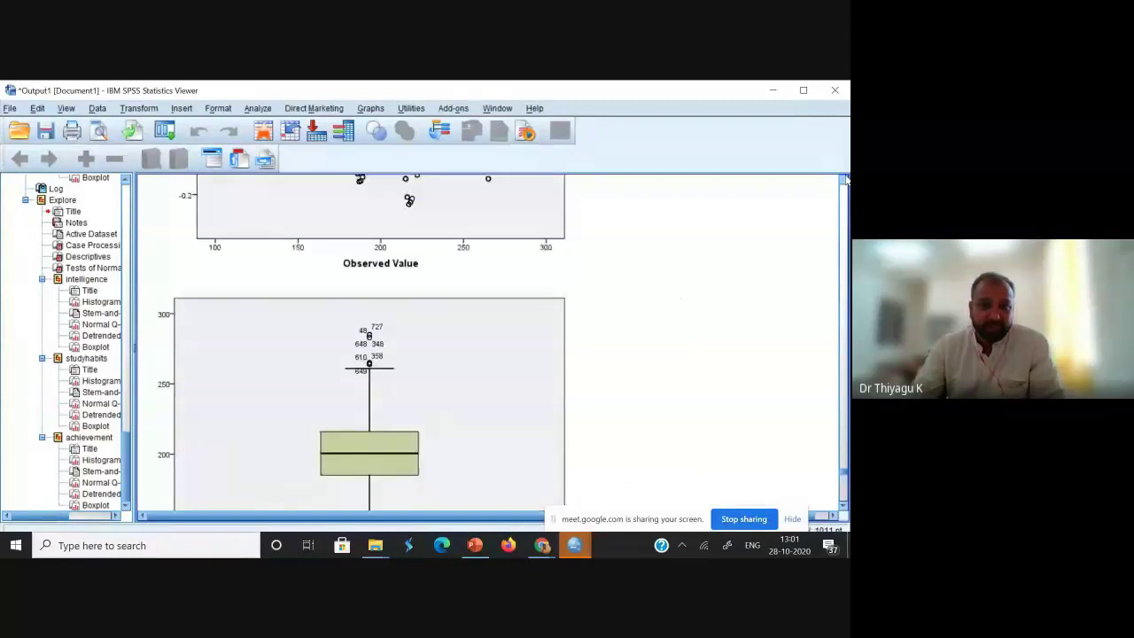
left_click(843, 181)
left_click(843, 181)
left_click(843, 181)
left_click(843, 180)
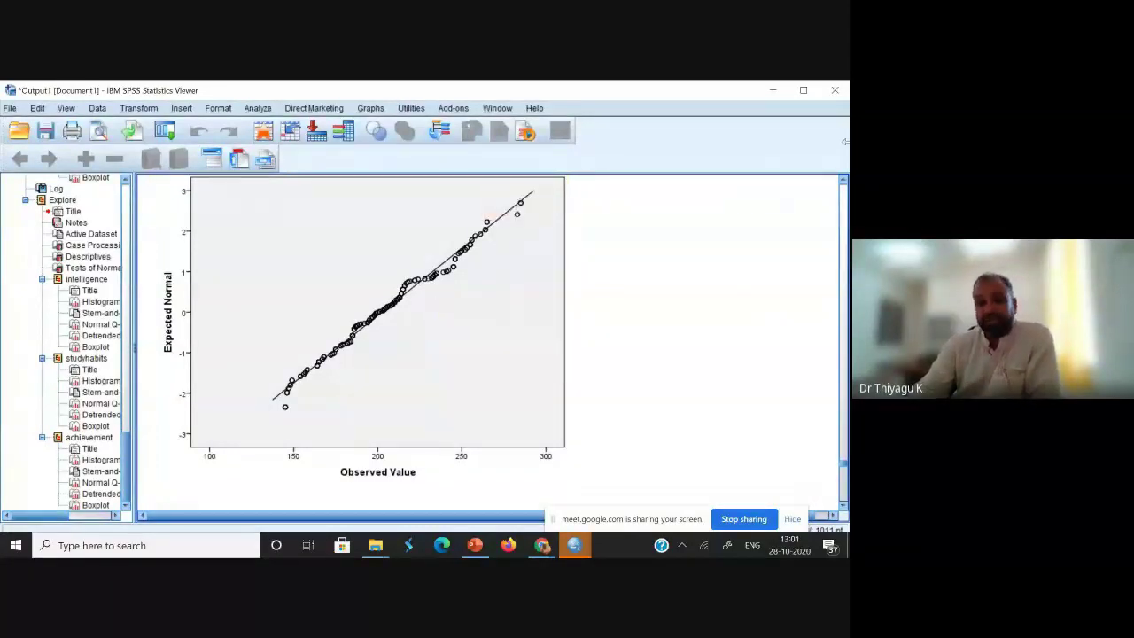
left_click(844, 181)
left_click_drag(844, 180, 844, 181)
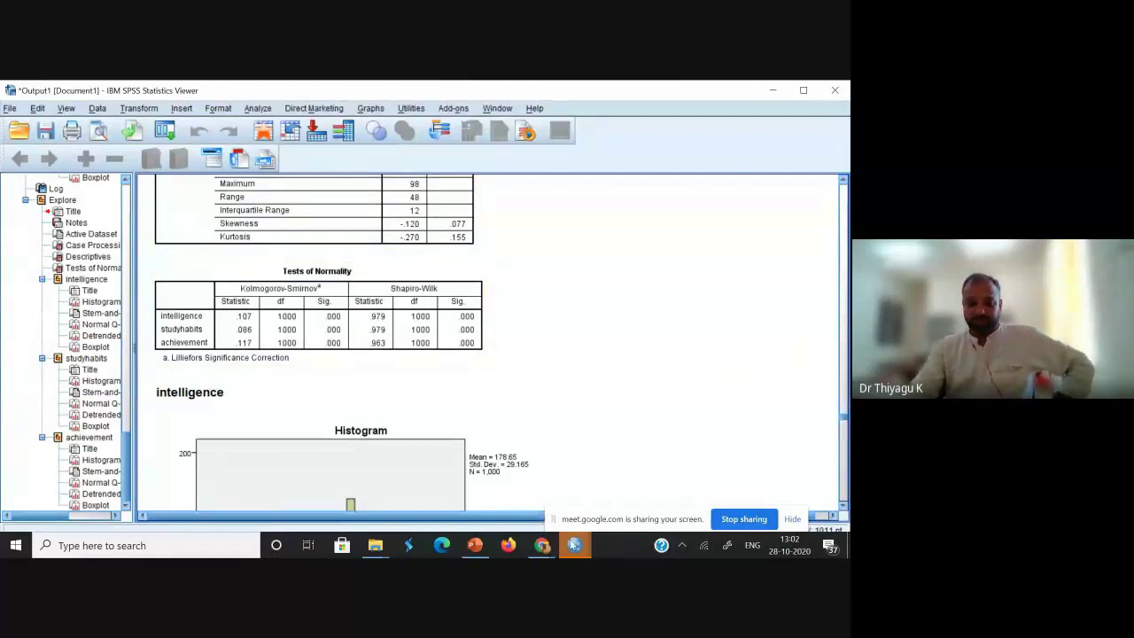
Switch to PowerPoint and select slide 23, Descriptive Statistics SPSS.
left_click(474, 545)
left_click(124, 264)
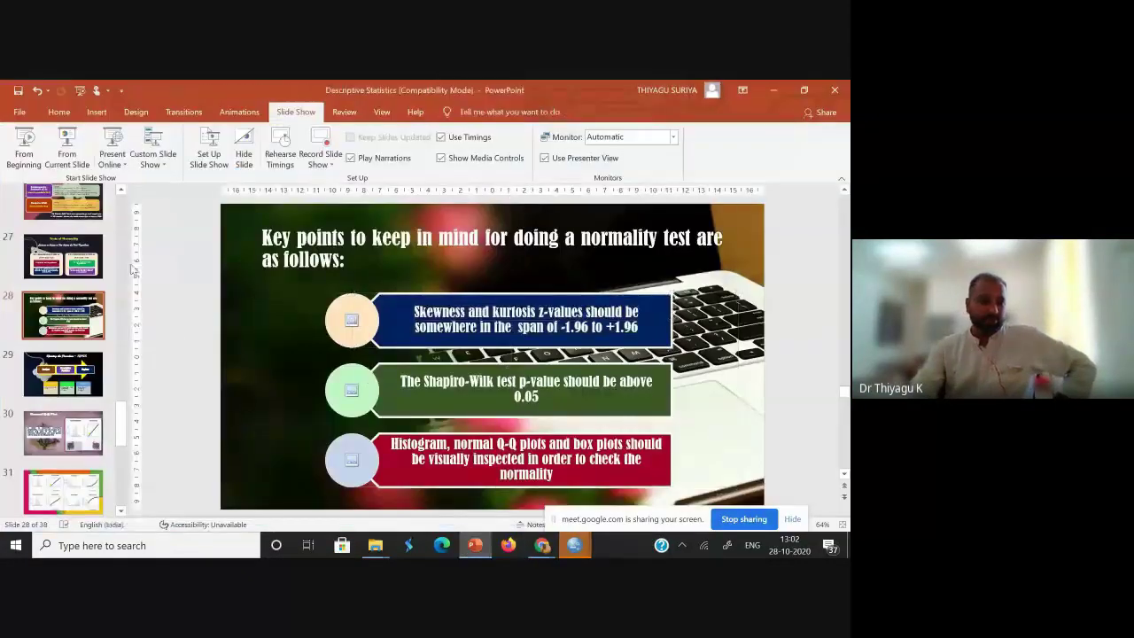
key("Up")
key("Up")
scroll(120, 258, "up", 3)
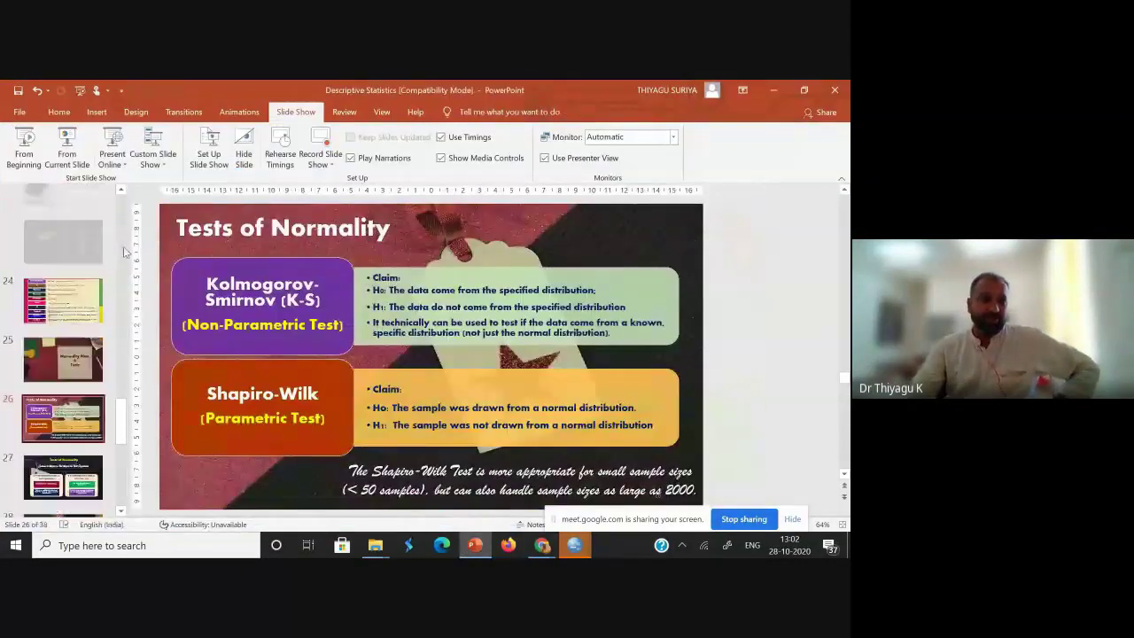
left_click(63, 372)
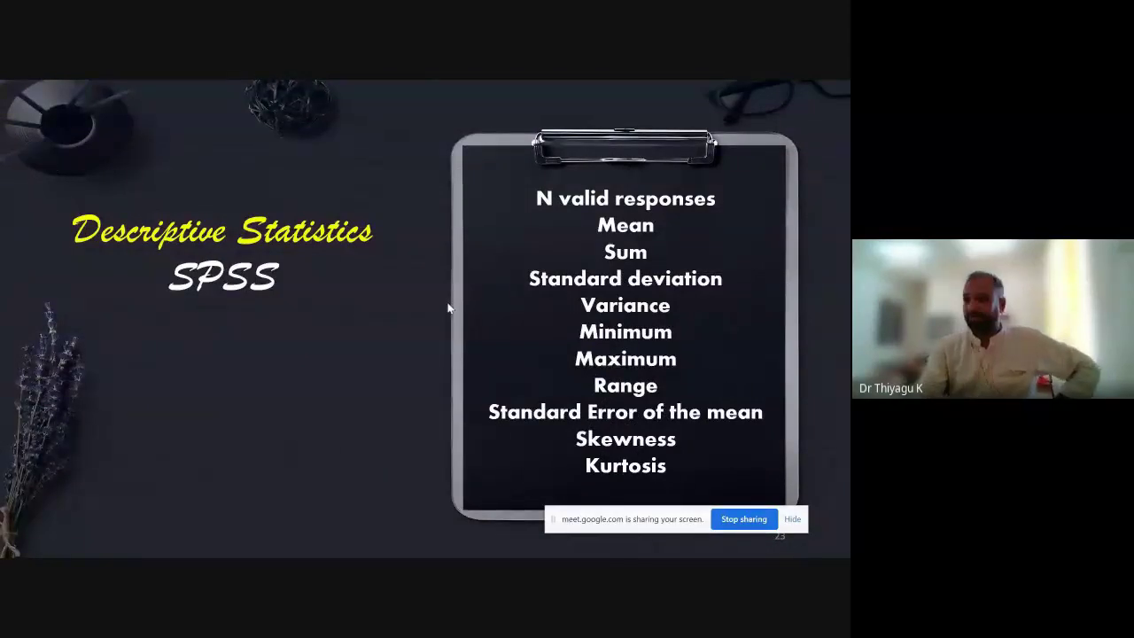
Advance the slideshow through slides 24–31 to the distribution and Normal Q-Q plot pairs.
key("Right")
key("Right")
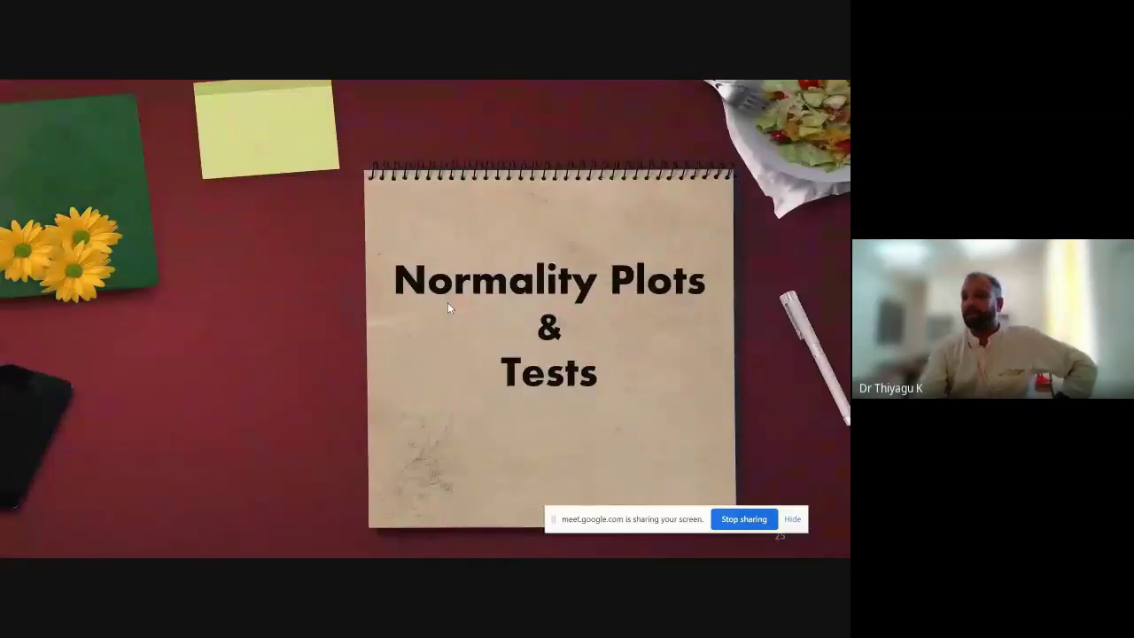
key("Right")
key("Right")
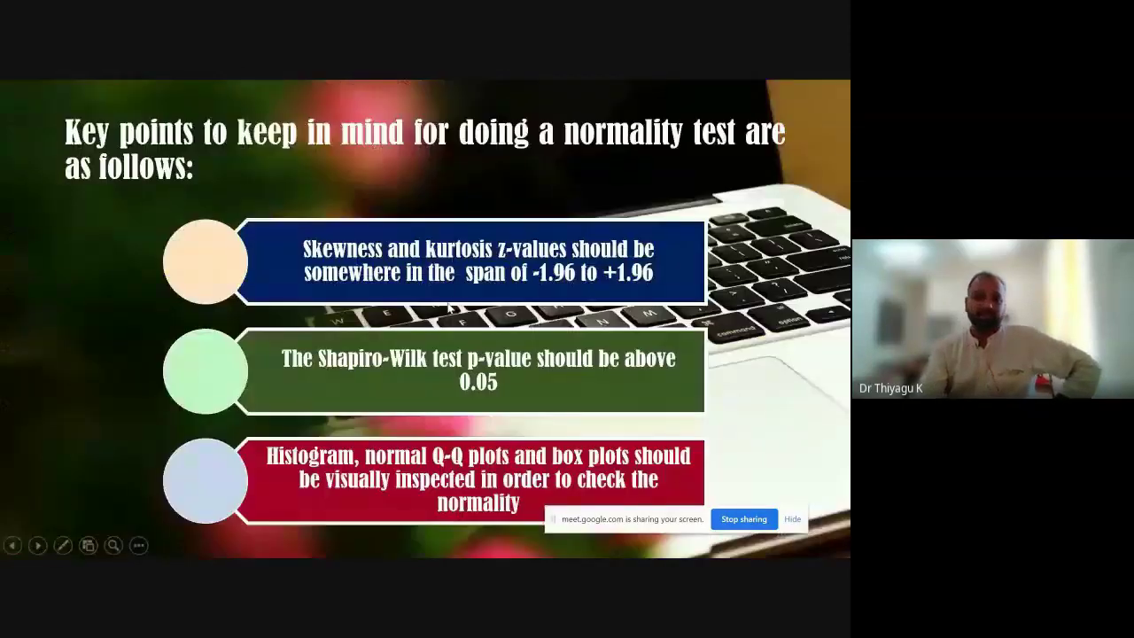
key("Right")
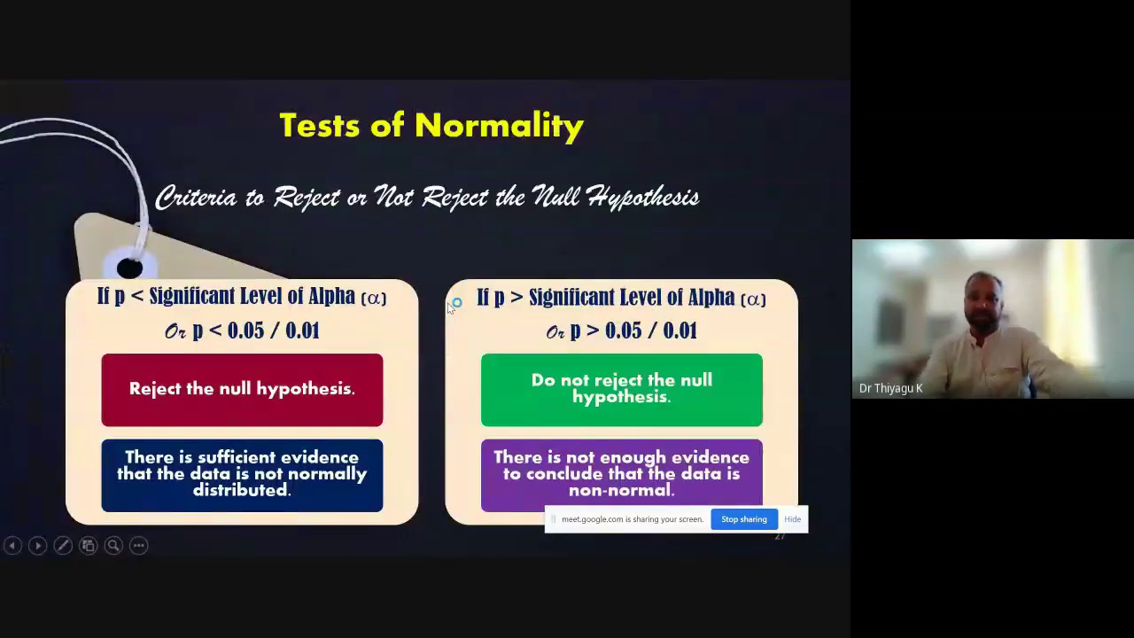
key("Right")
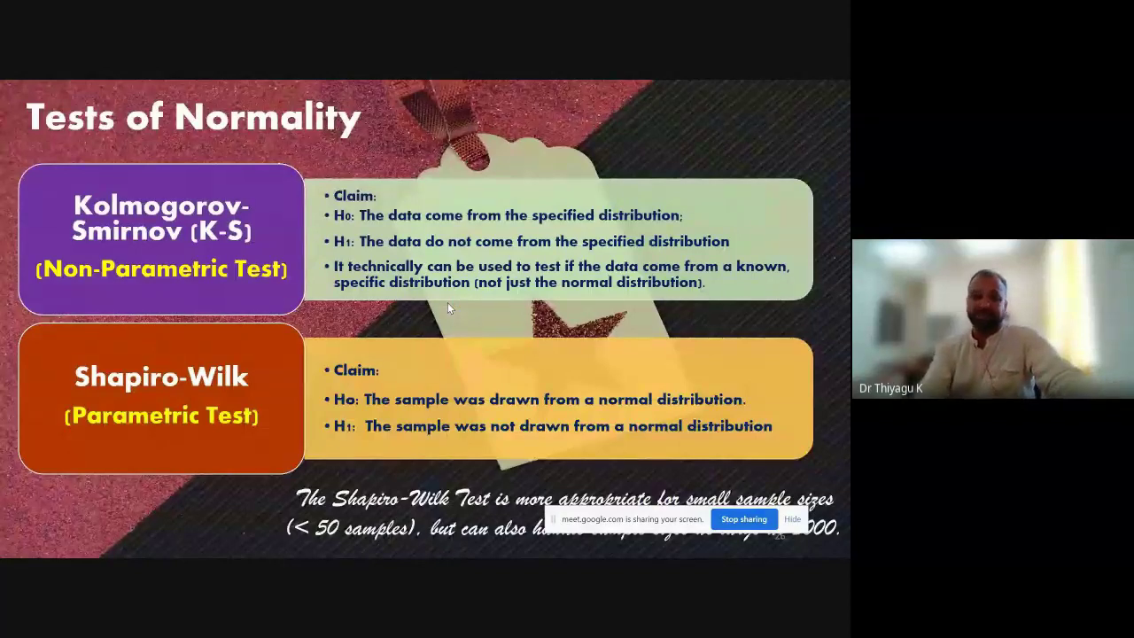
key("Right")
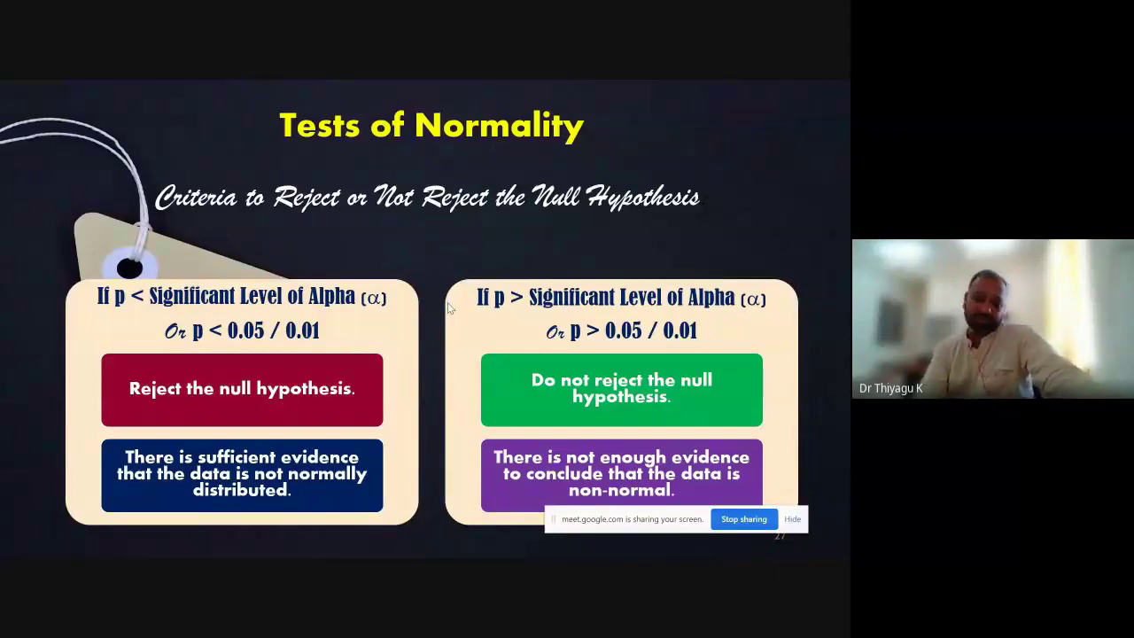
key("Right")
key("Right")
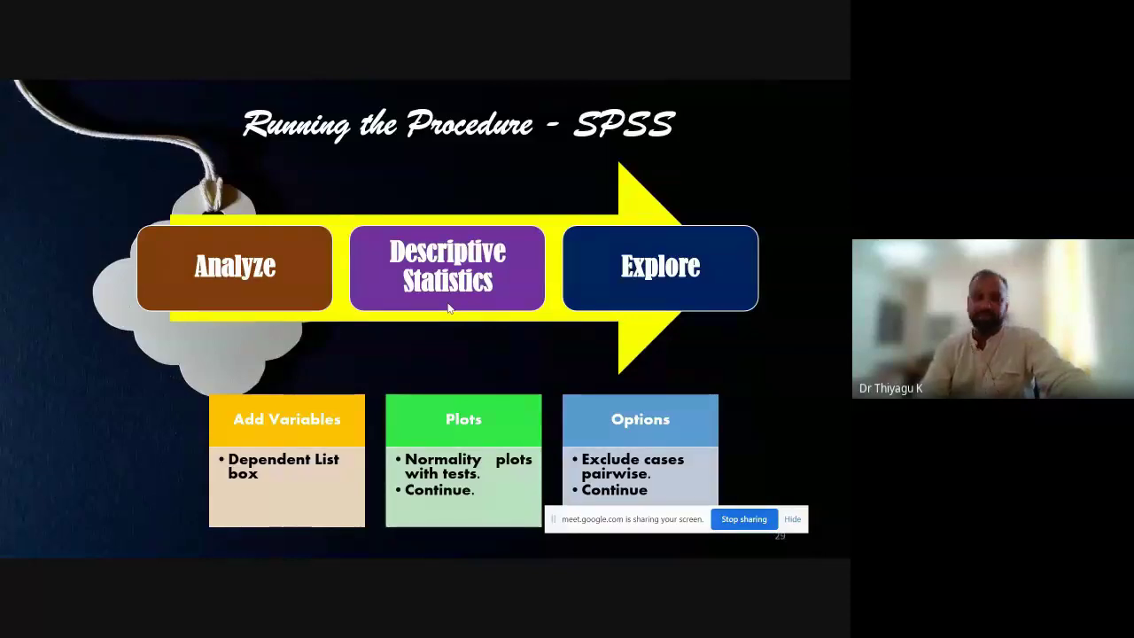
key("Right")
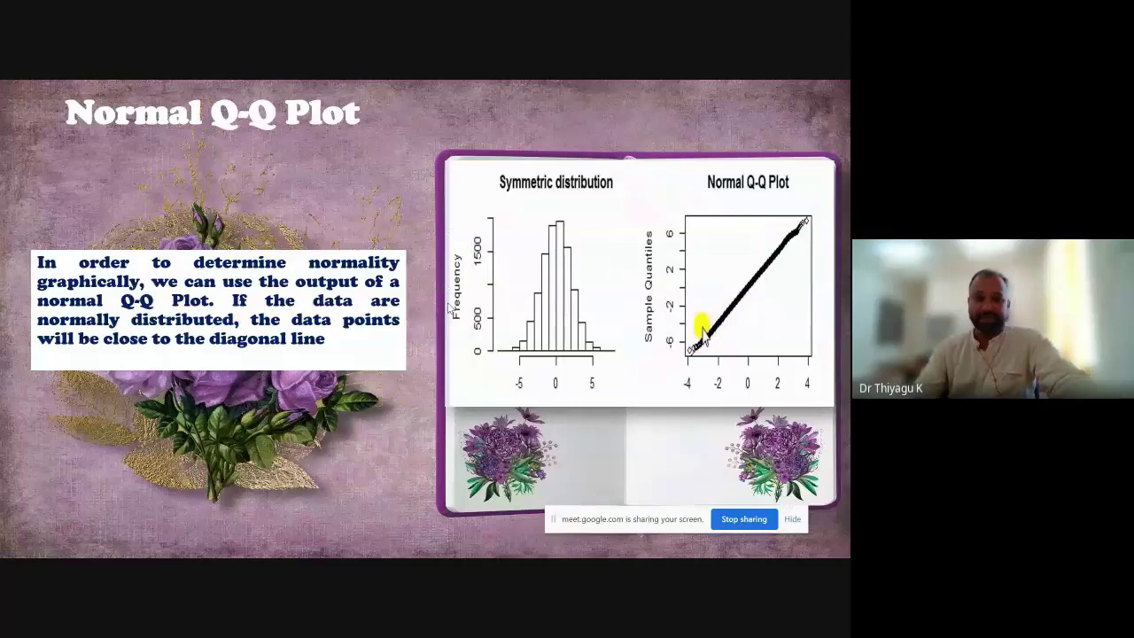
key("Right")
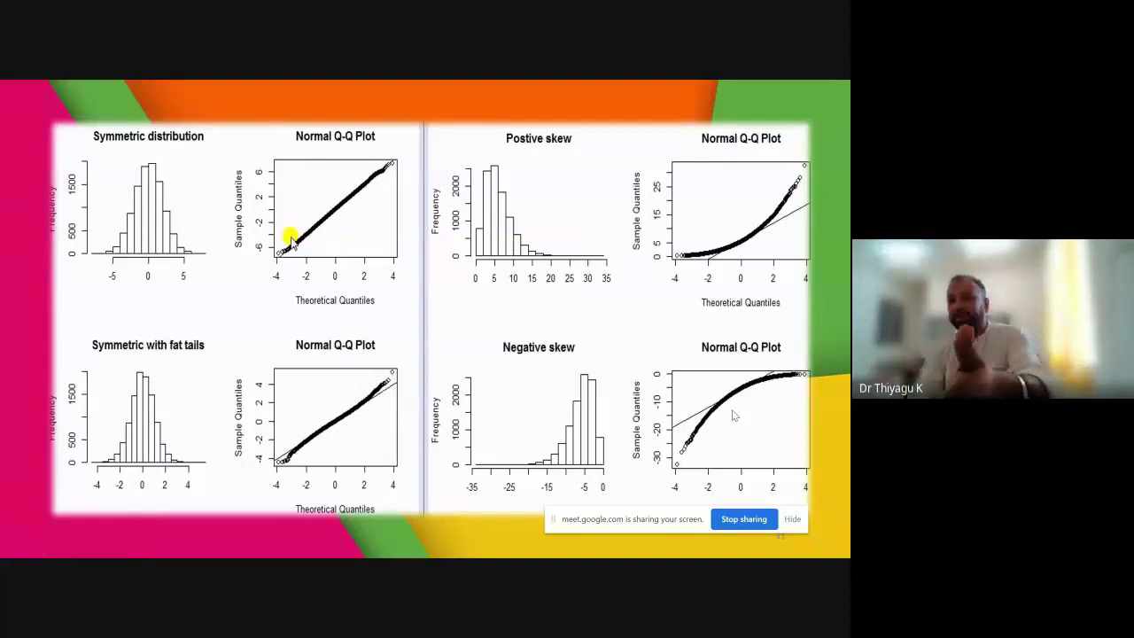
On slide 32, toggle between Q-Q and P-P plots, then advance to Revision: Box and Whisker Plot.
key("Right")
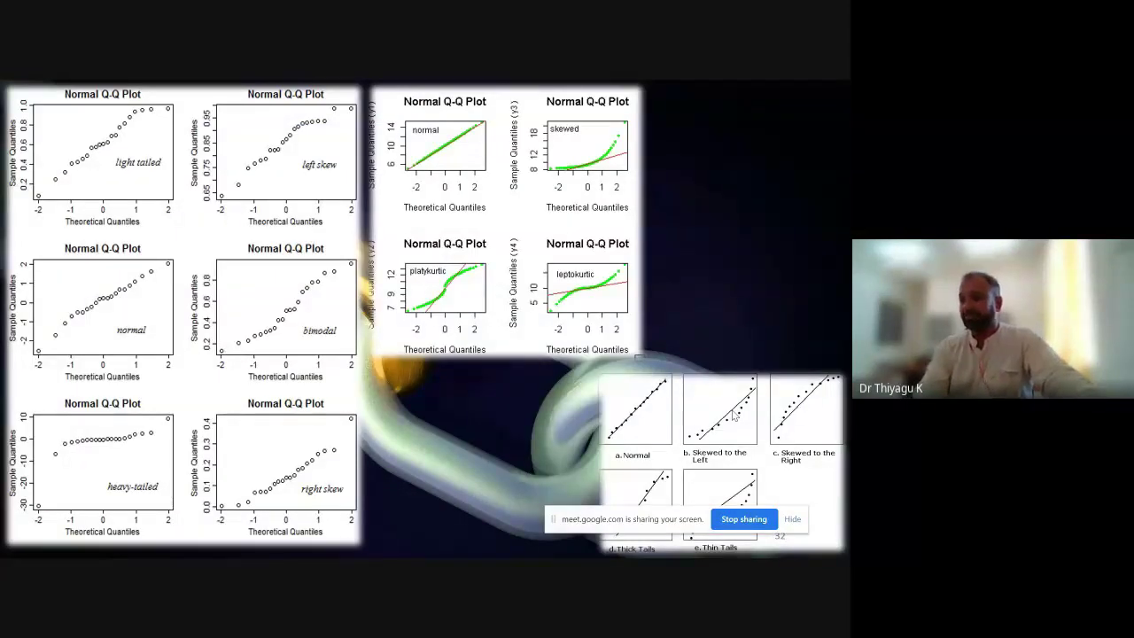
key("Right")
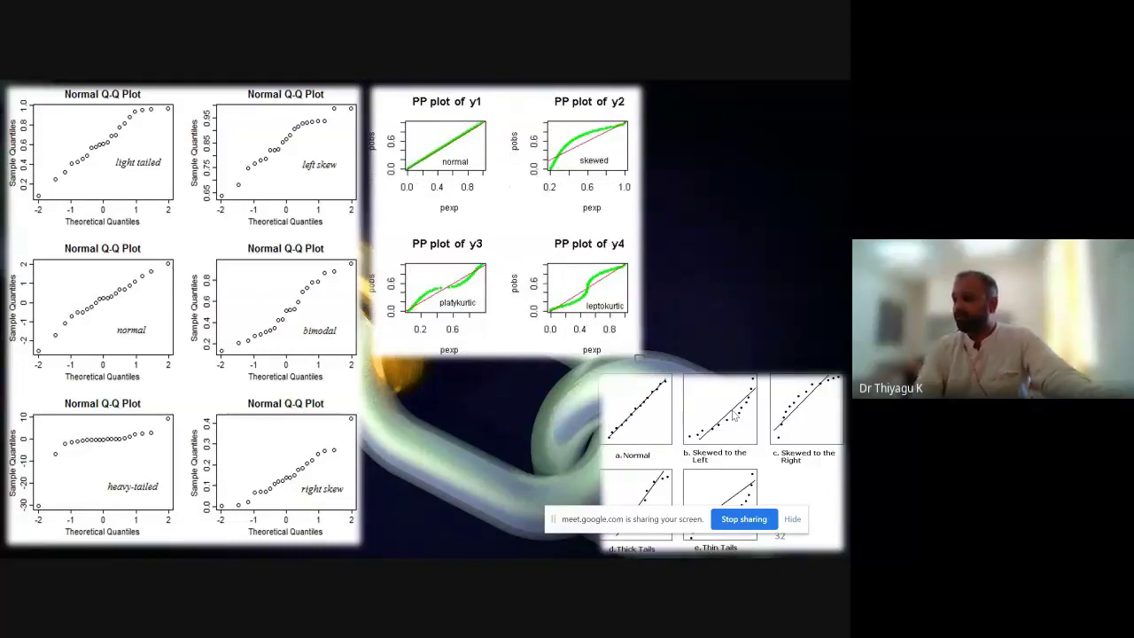
key("Left")
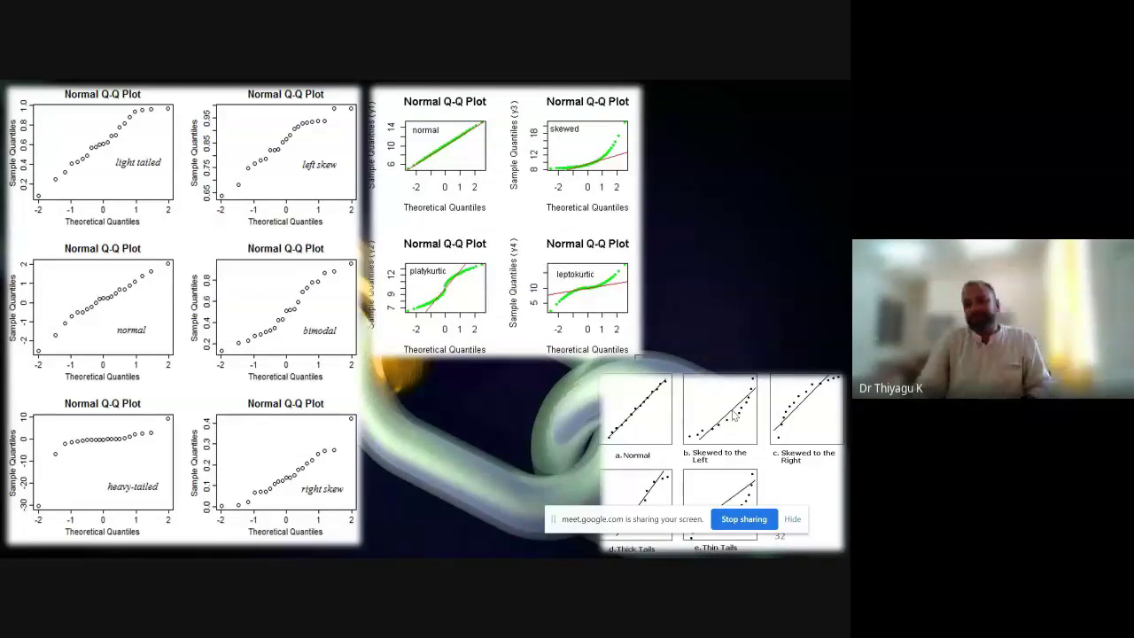
key("Right")
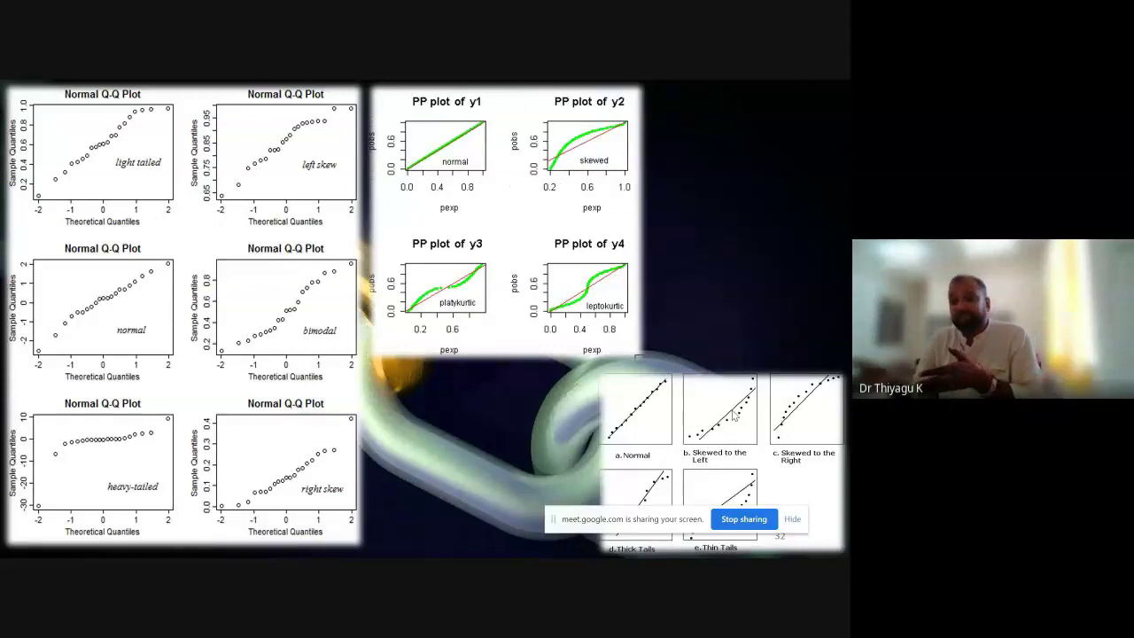
key("Left")
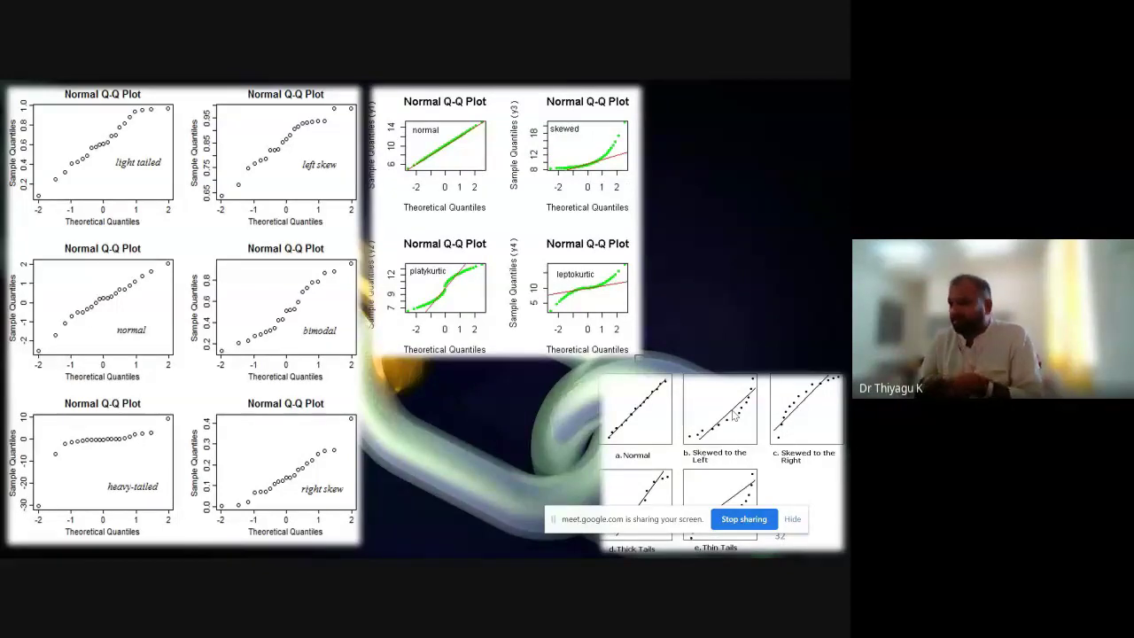
key("Right")
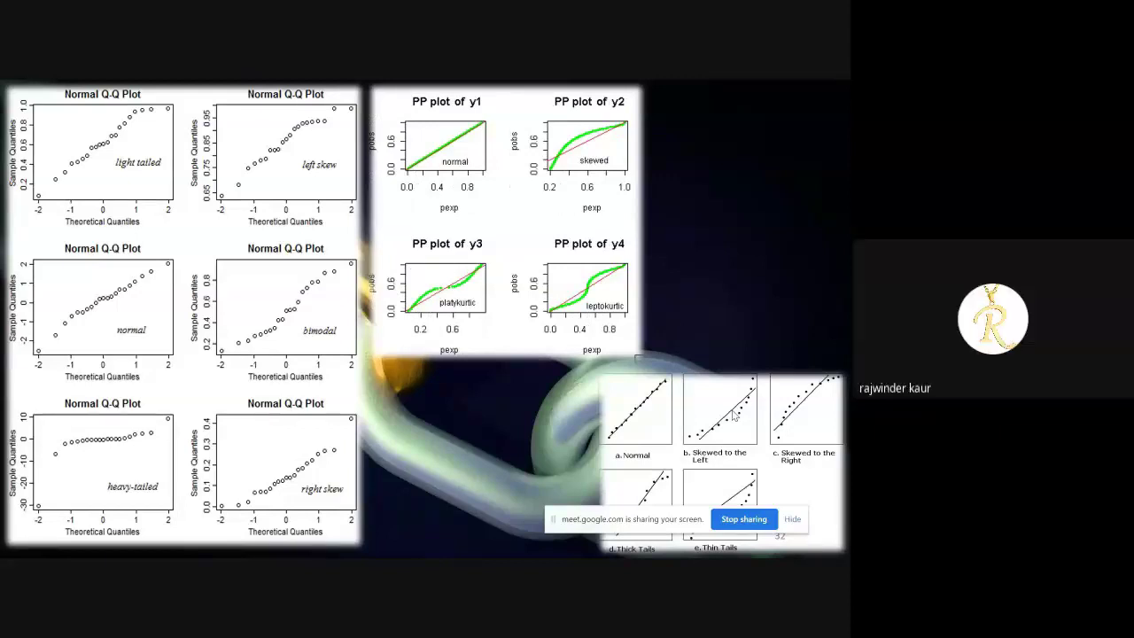
key("Left")
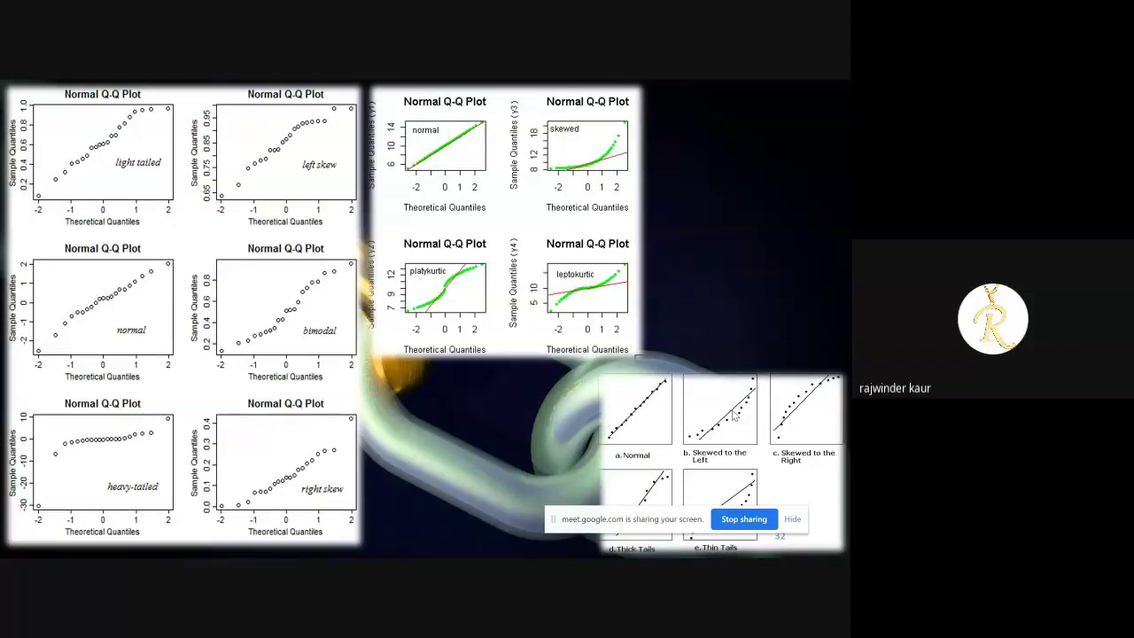
key("Right")
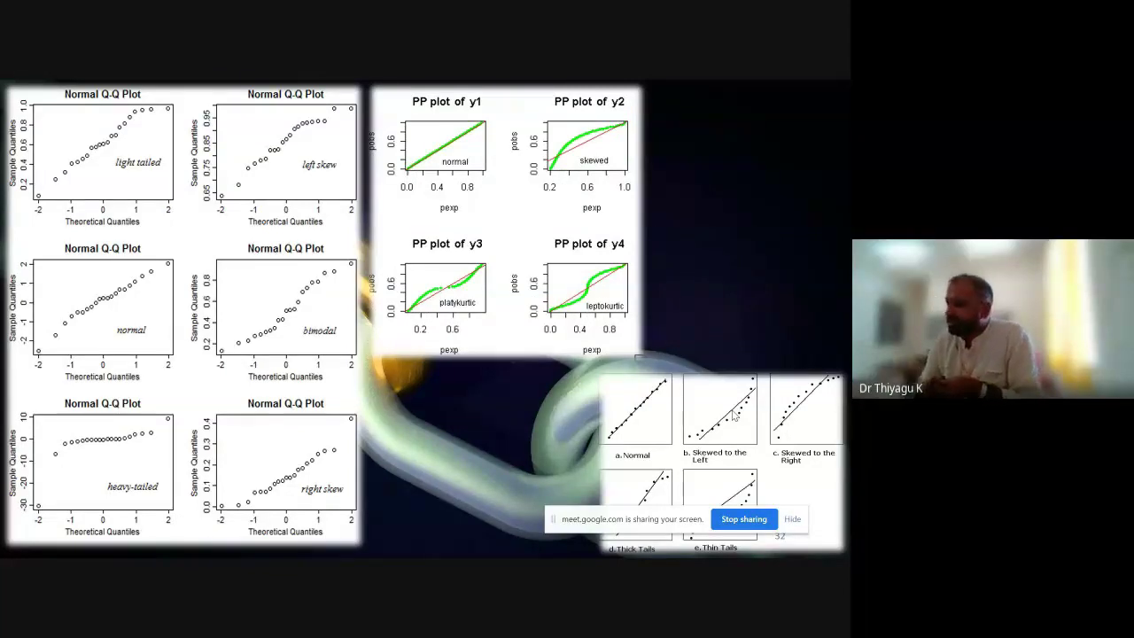
key("Right")
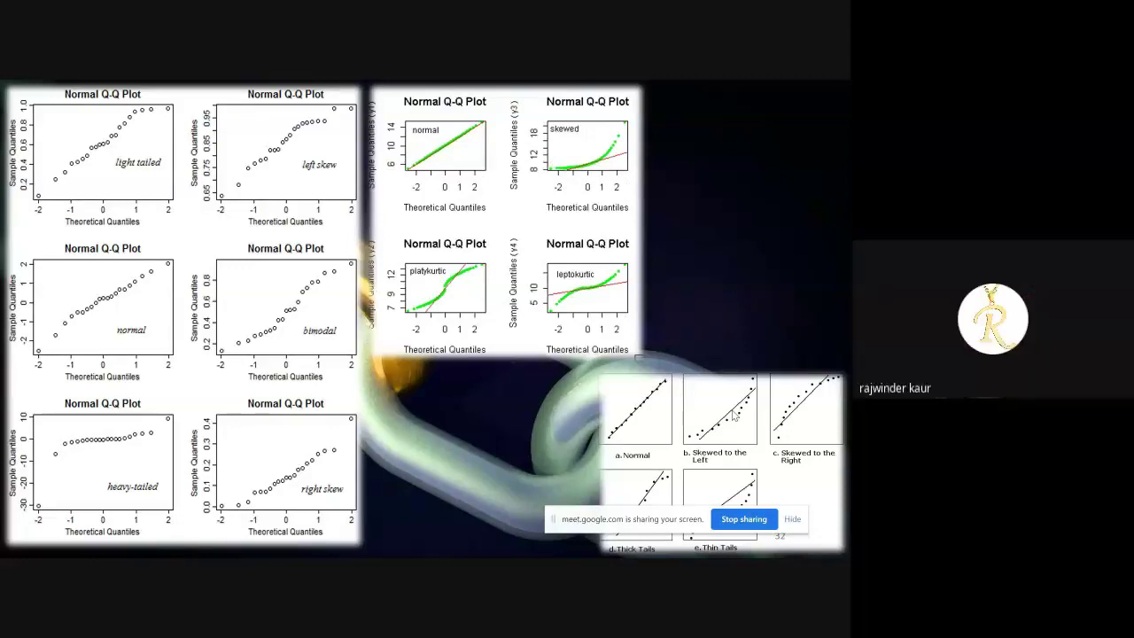
key("Right")
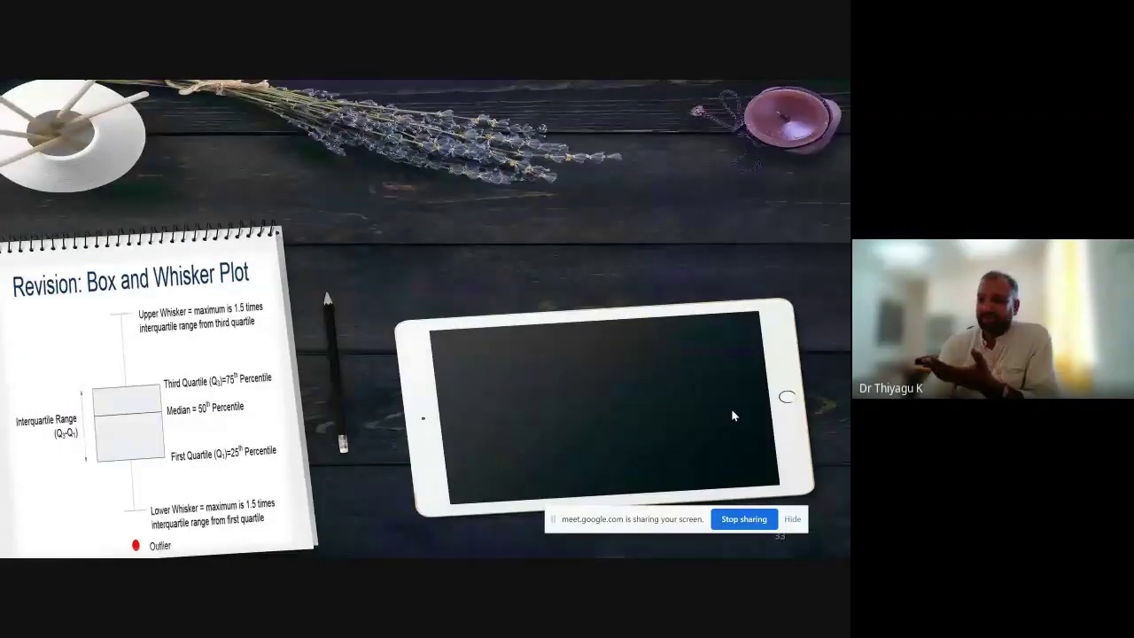
Step through the box plot slides to the Thank you slide and exit the slideshow.
key("Right")
key("Right")
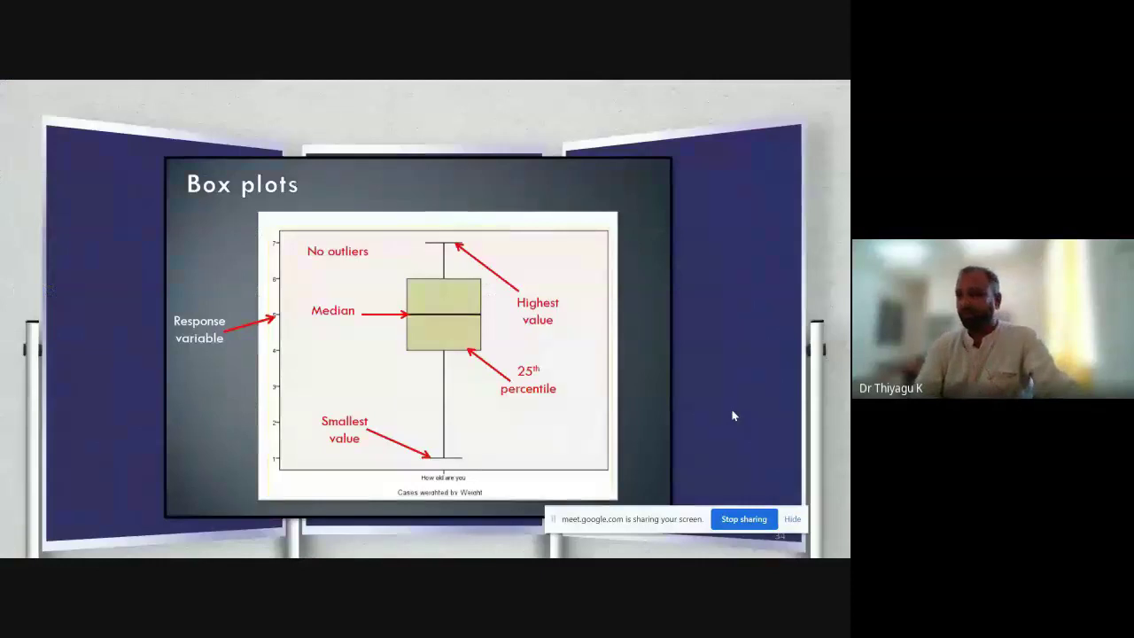
key("Right")
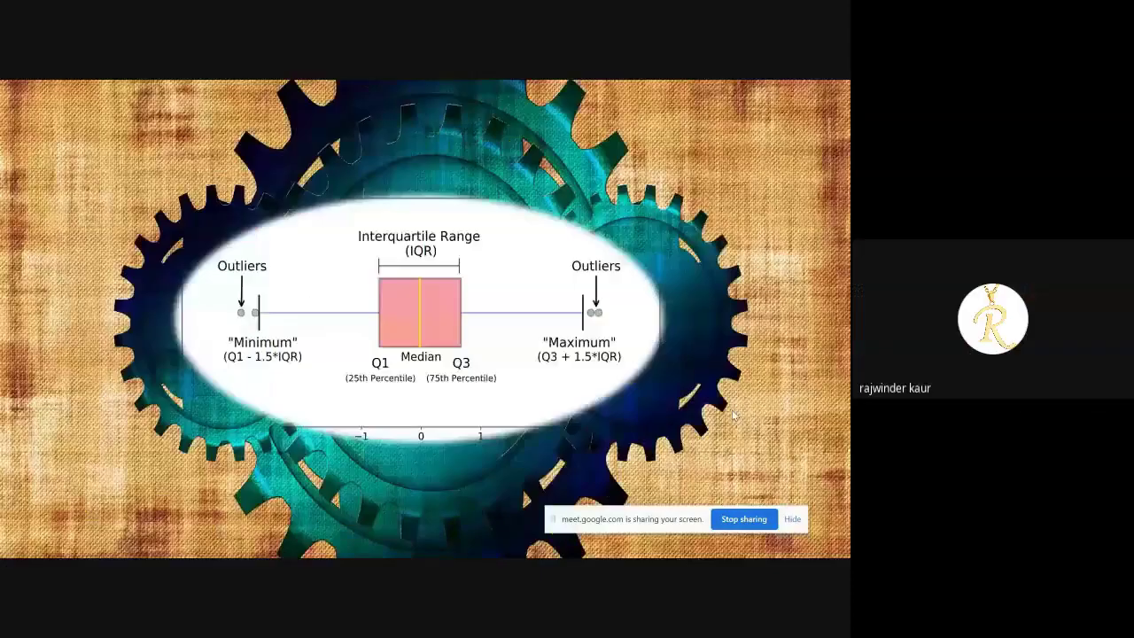
key("Right")
key("Right")
key("Escape")
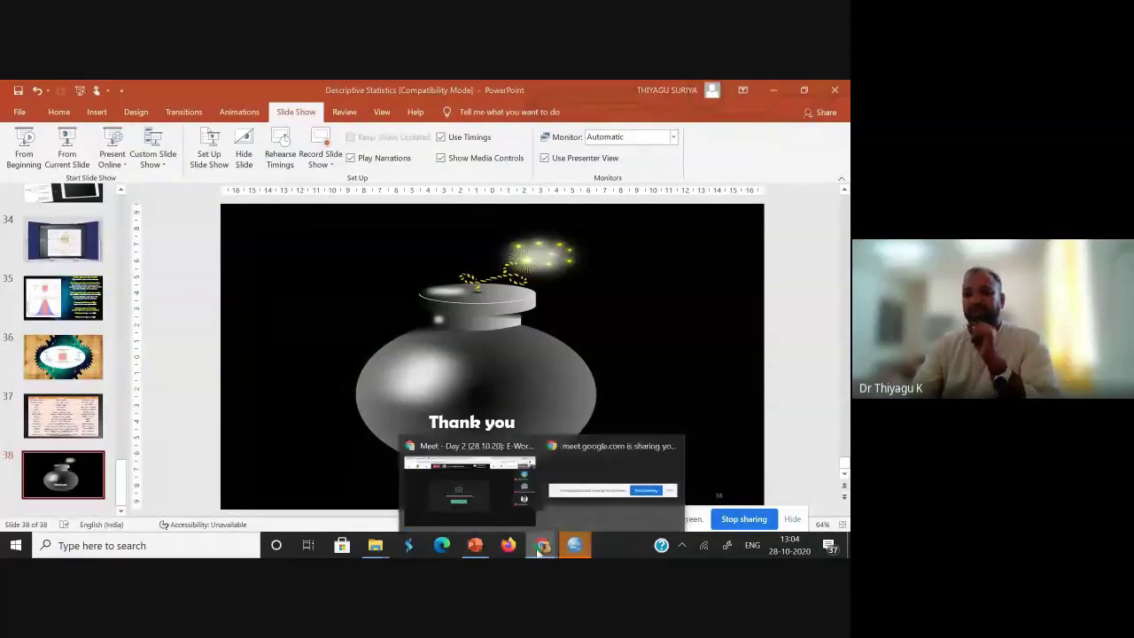
Bring the SPSS Data Editor forward, dismiss two Gmail notifications, and return to row 1.
mouse_move(577, 547)
left_click(485, 487)
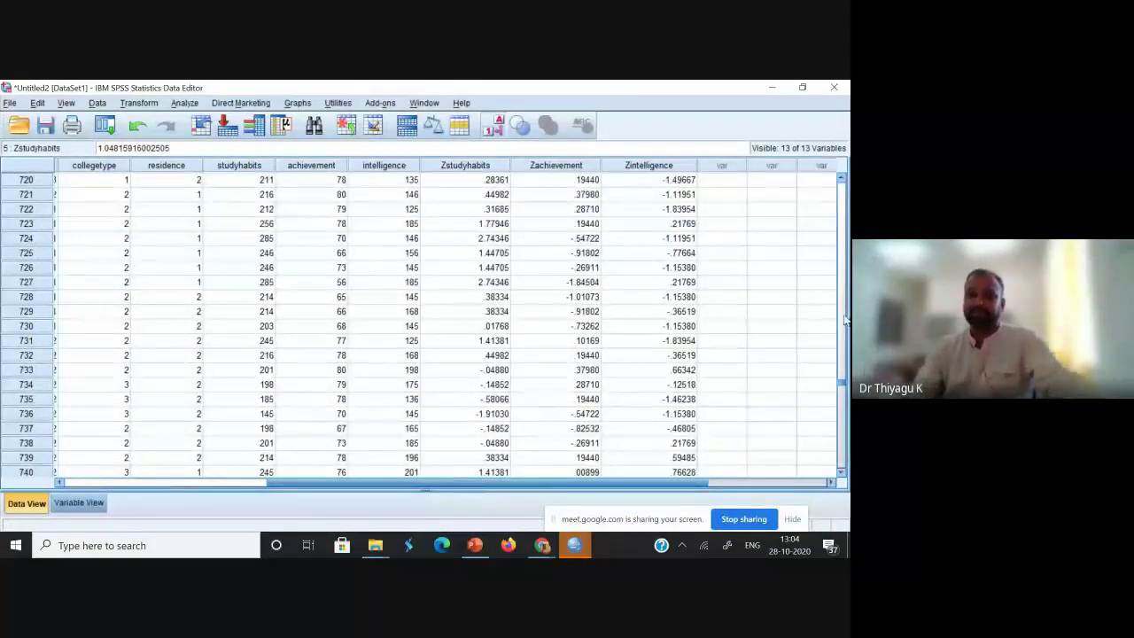
left_click_drag(484, 484, 263, 483)
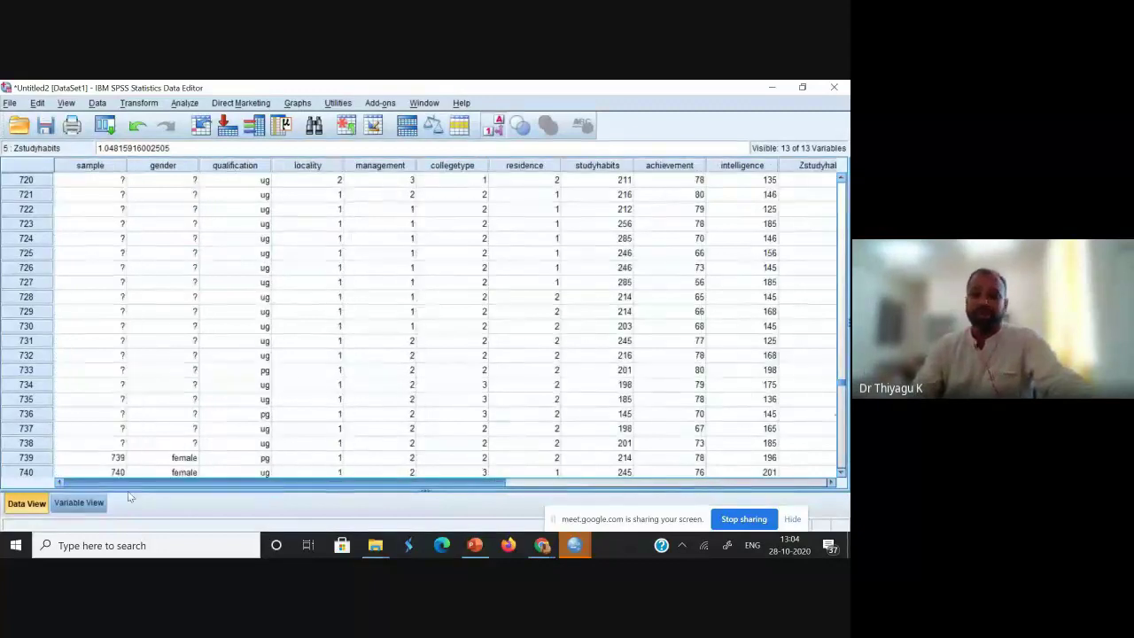
left_click_drag(840, 390, 836, 433)
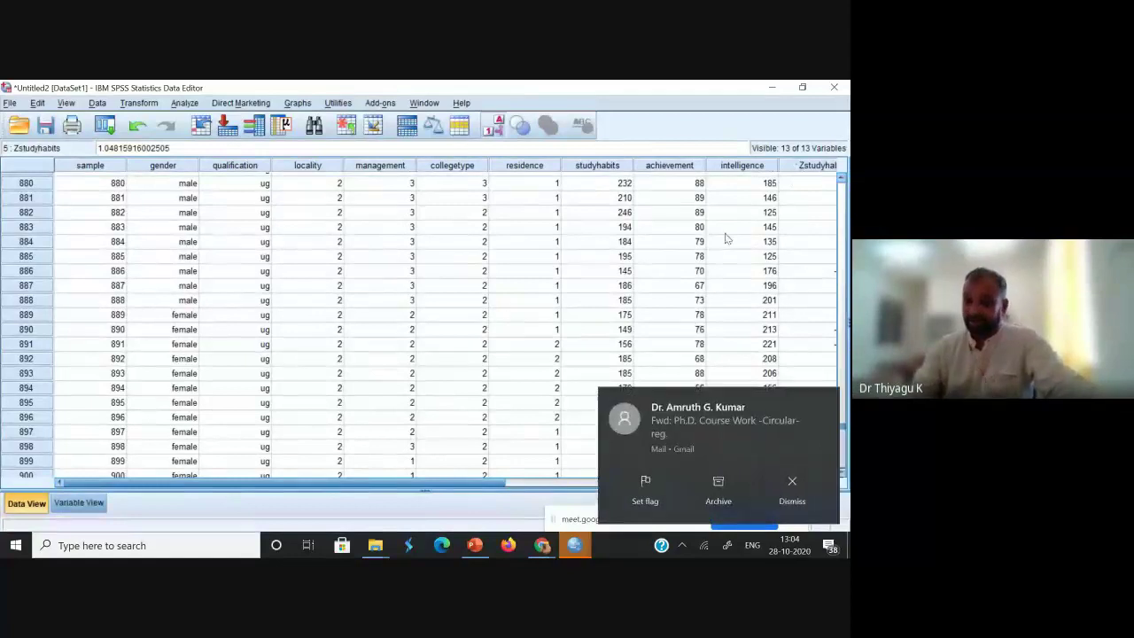
left_click(798, 485)
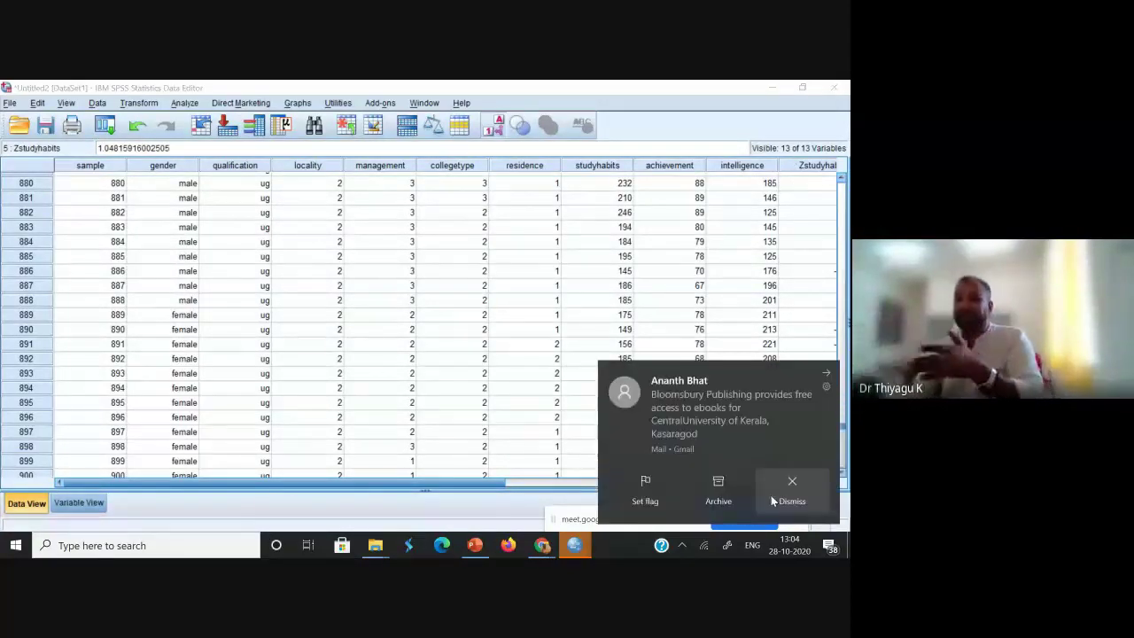
left_click(829, 371)
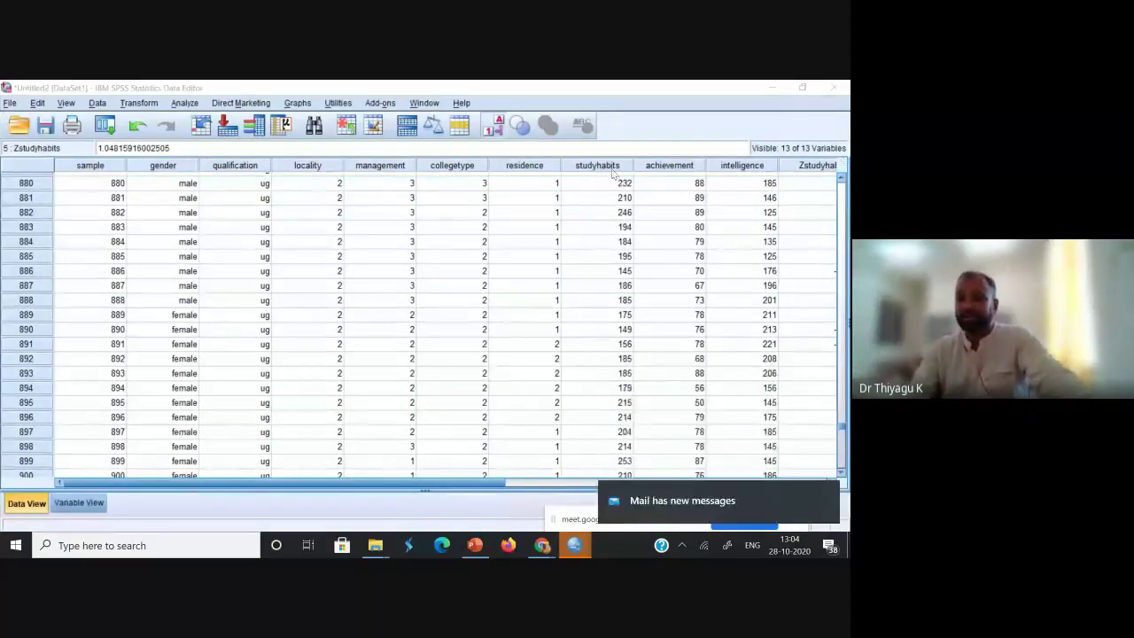
left_click(606, 166)
Select the studyhabits column, dismiss the Chrome shopping notification, and open the Transform menu.
left_click(742, 165)
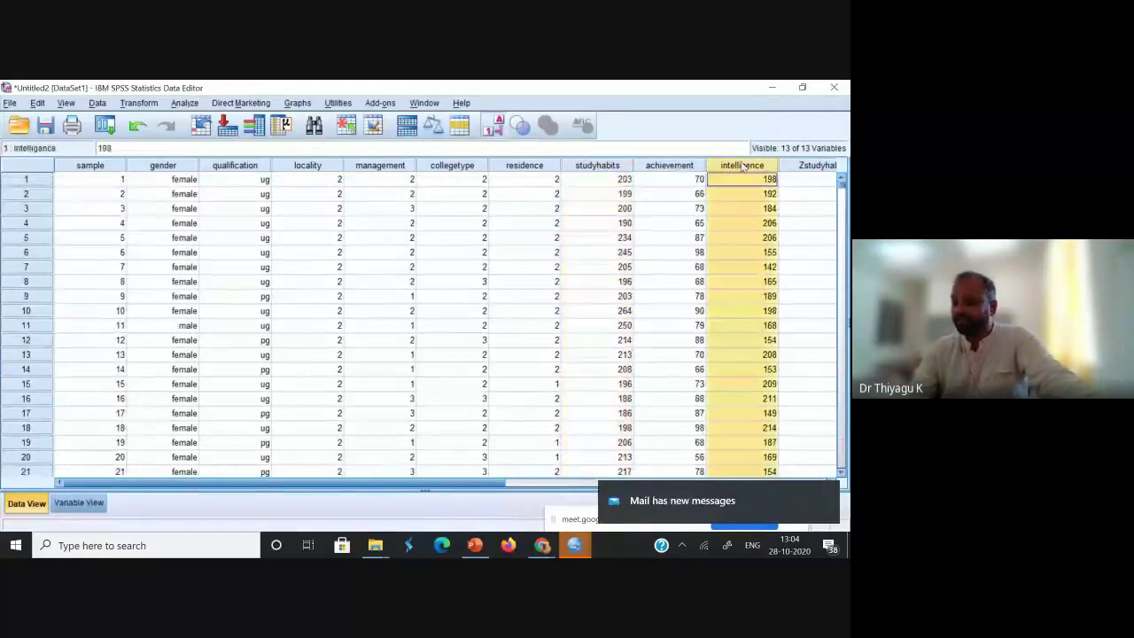
left_click(608, 166)
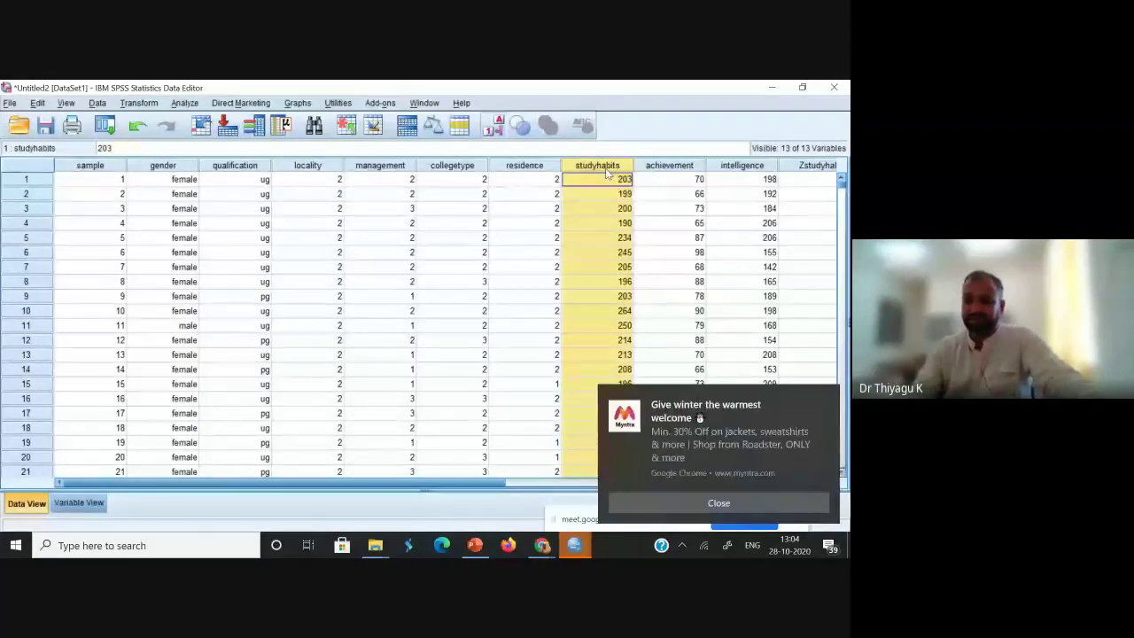
left_click(824, 398)
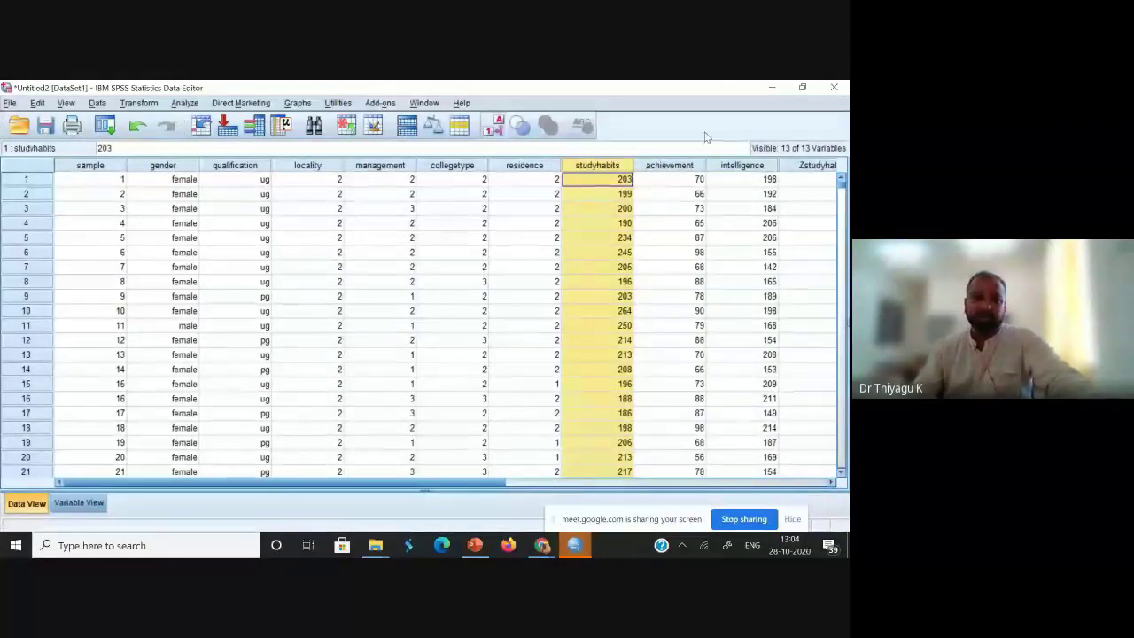
left_click(134, 103)
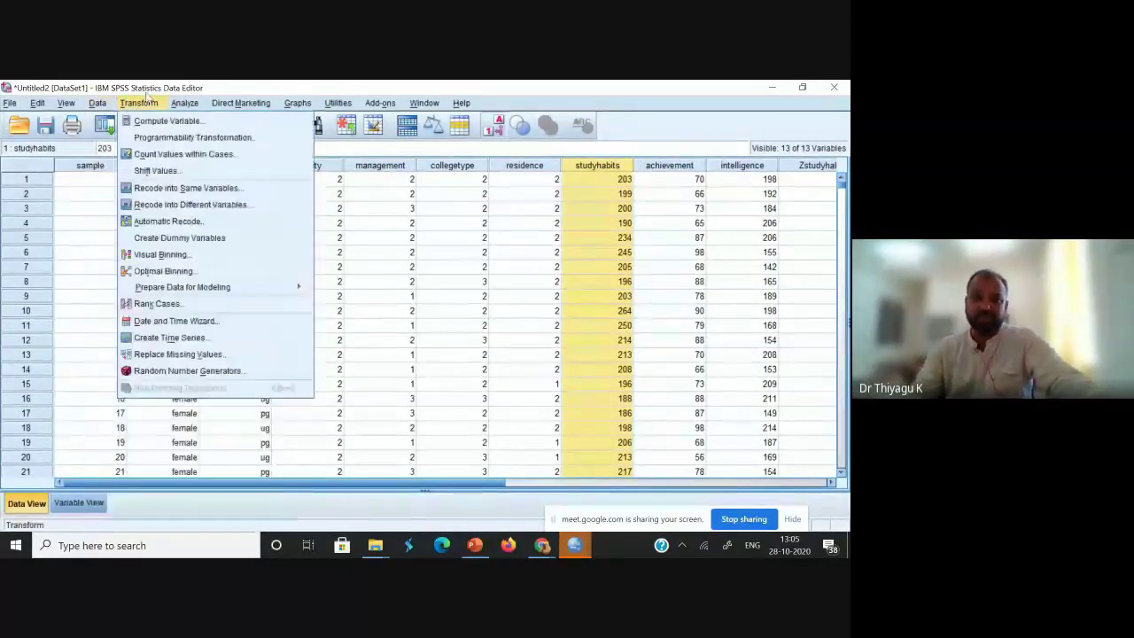
left_click(160, 256)
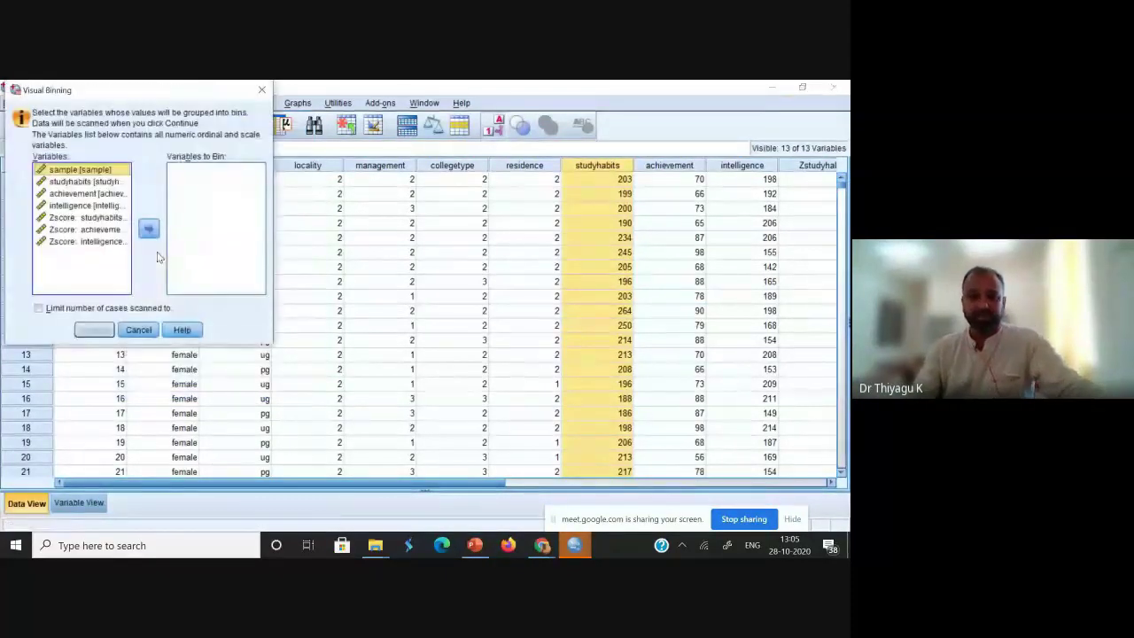
left_click(82, 182)
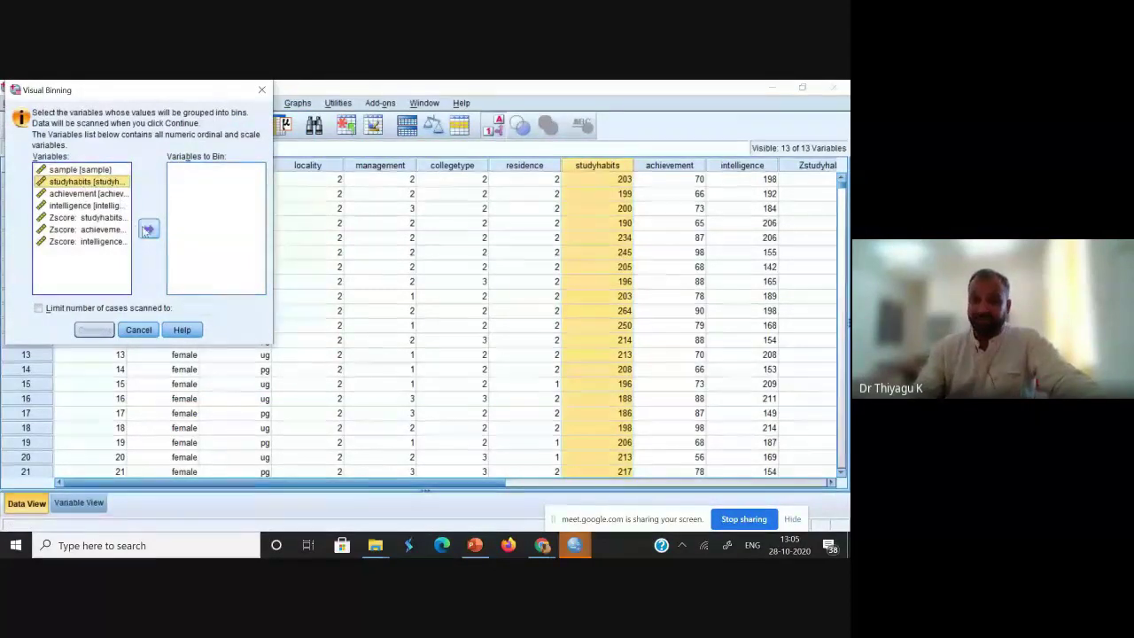
left_click(148, 228)
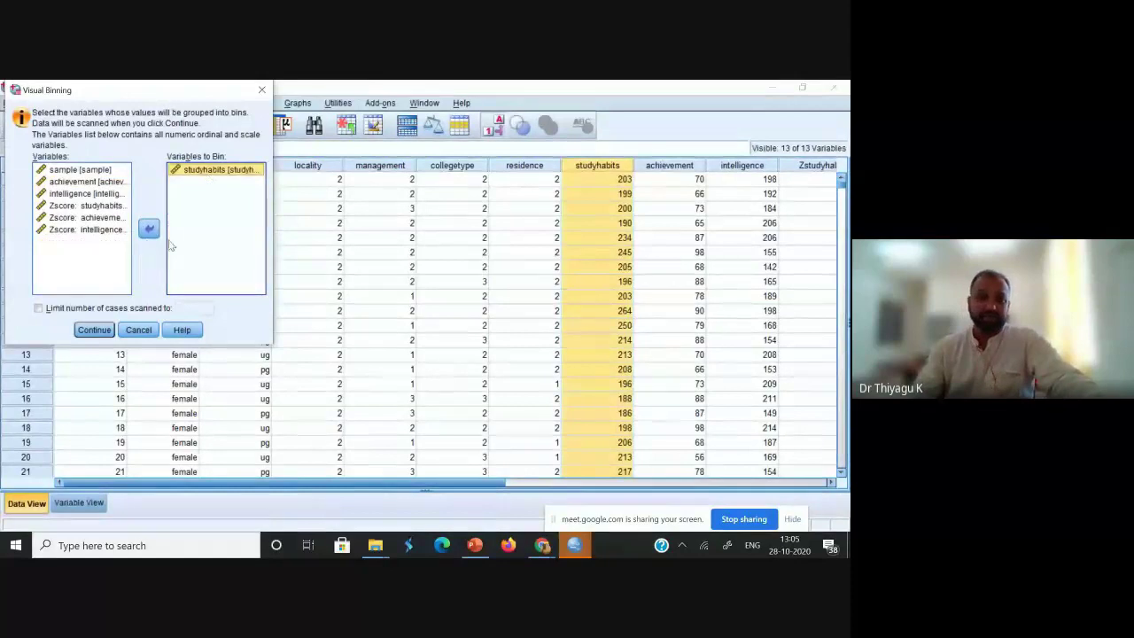
left_click(107, 333)
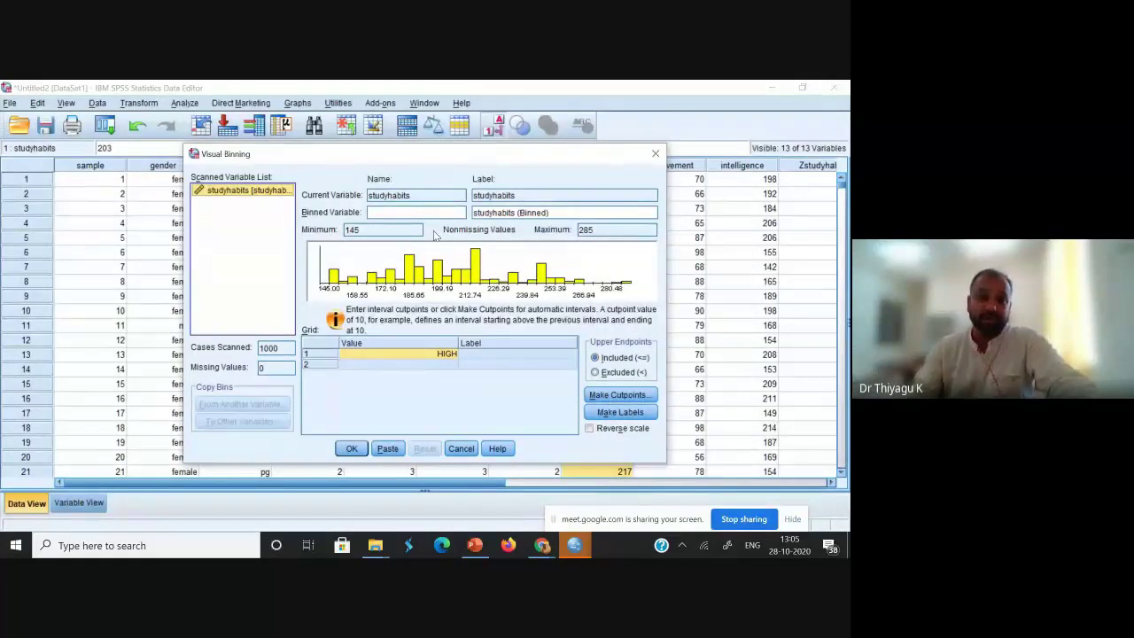
left_click(654, 155)
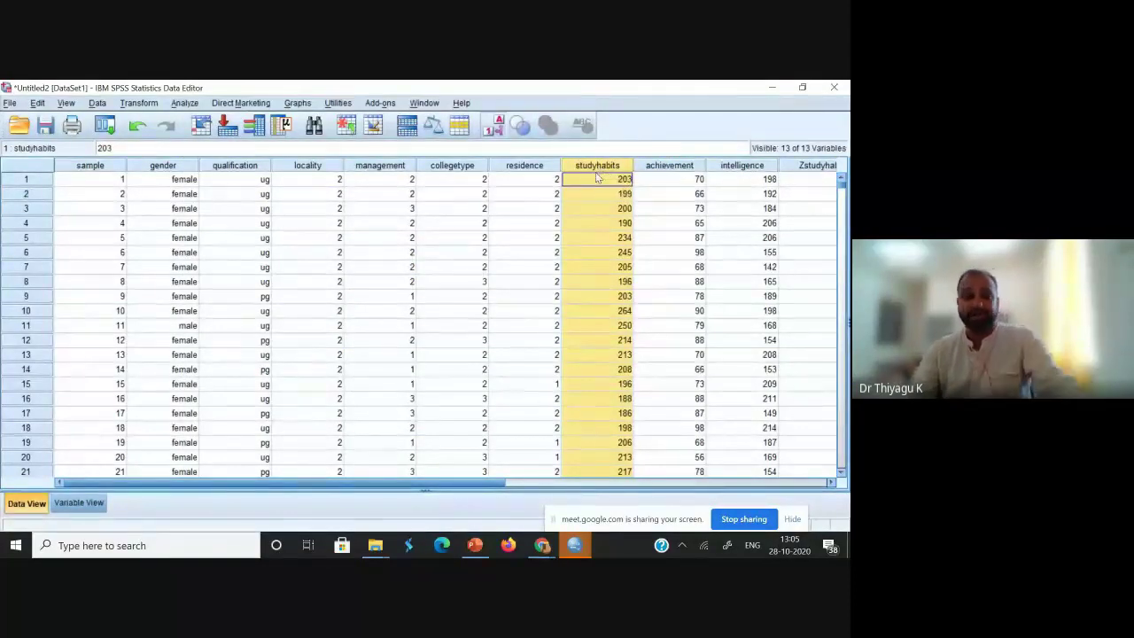
Open Visual Binning for studyhabits and begin naming the binned variable studyhabits.
left_click(139, 103)
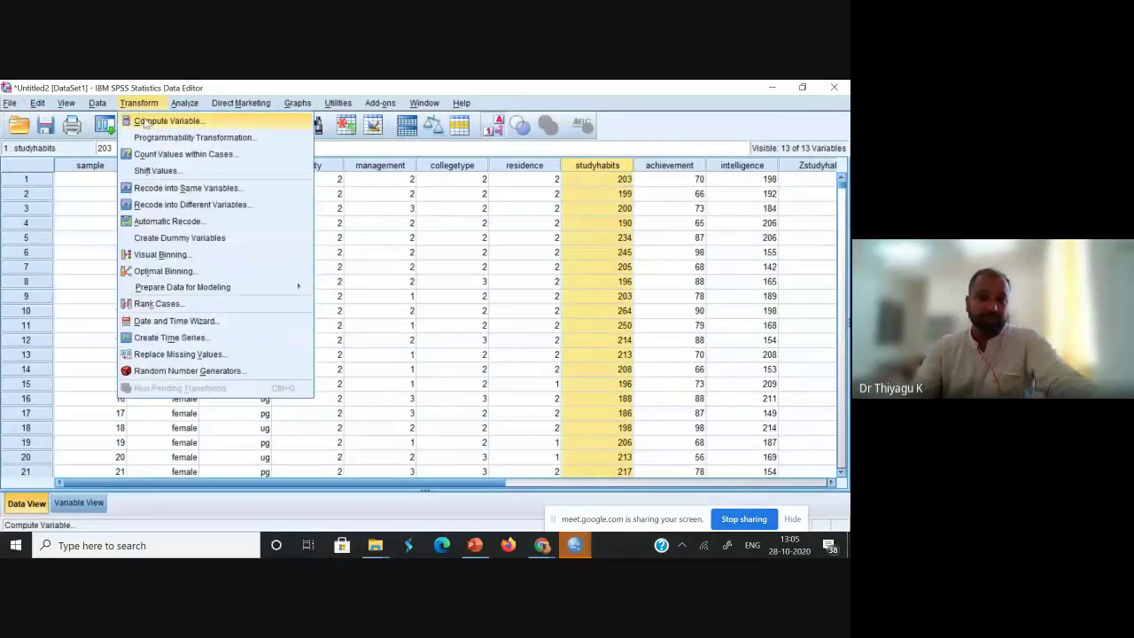
left_click(155, 254)
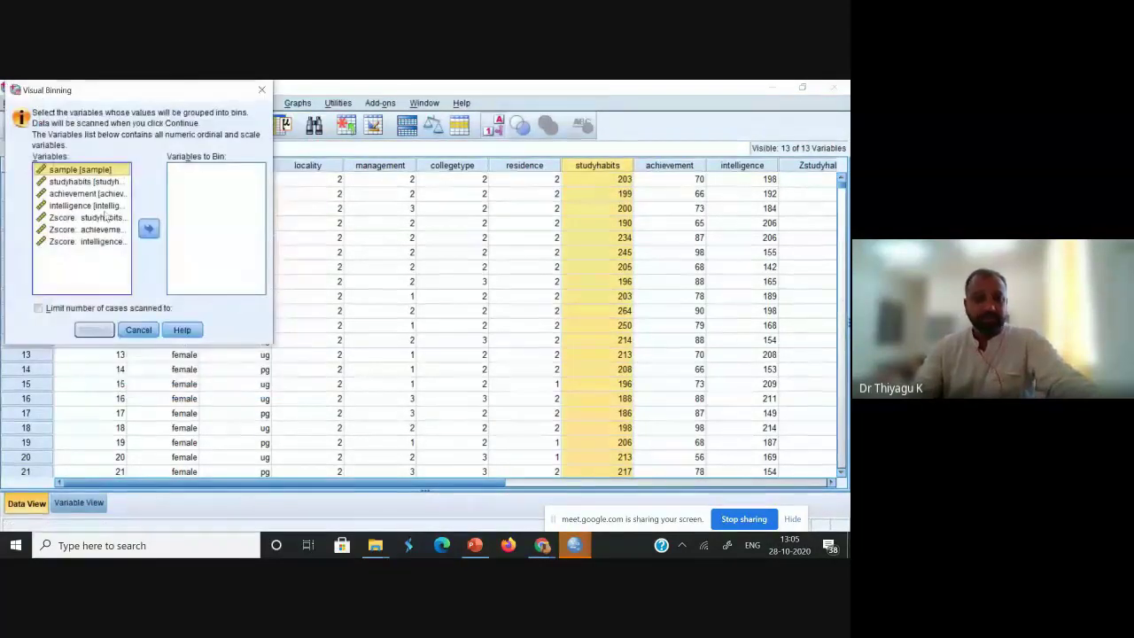
left_click(84, 181)
left_click(148, 228)
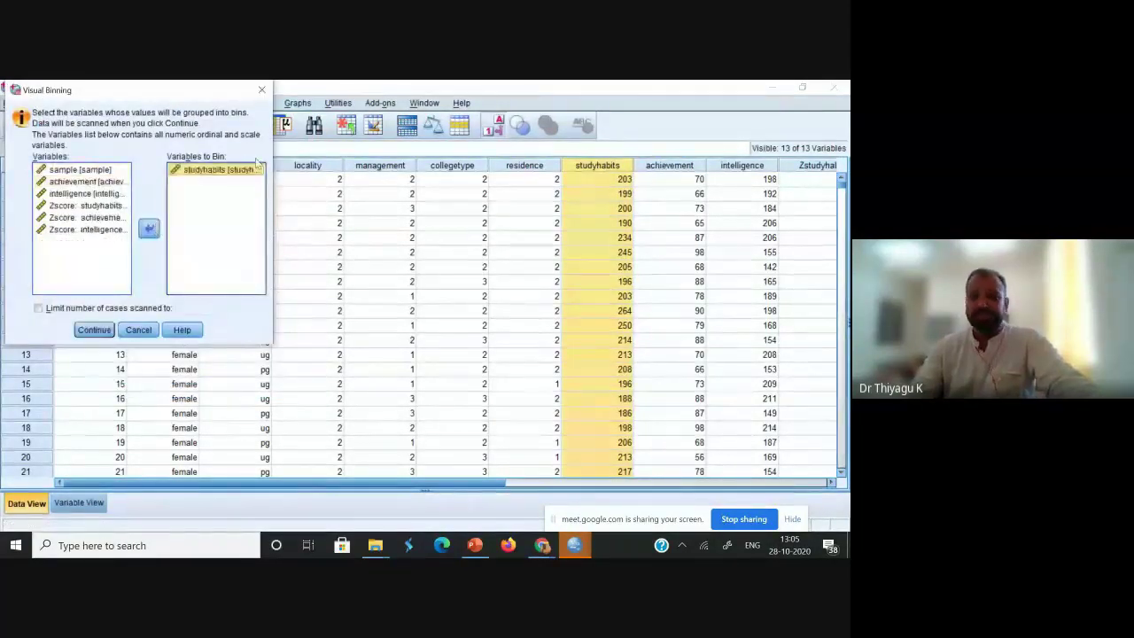
left_click(97, 331)
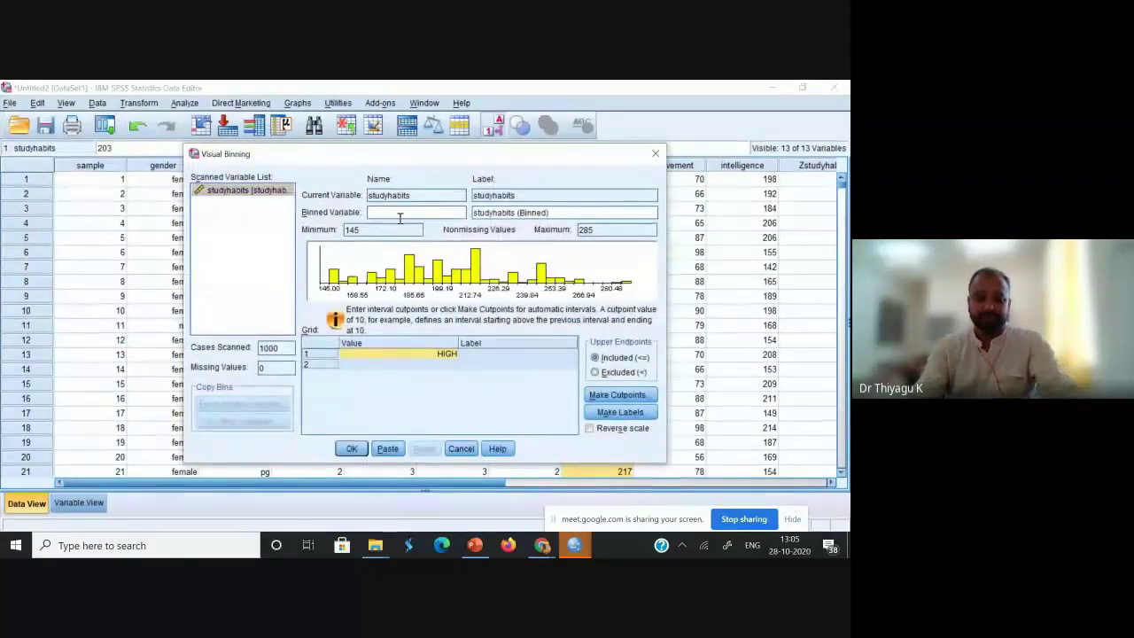
left_click(400, 213)
type("studyhabi")
key("BackSpace")
key("BackSpace")
key("BackSpace")
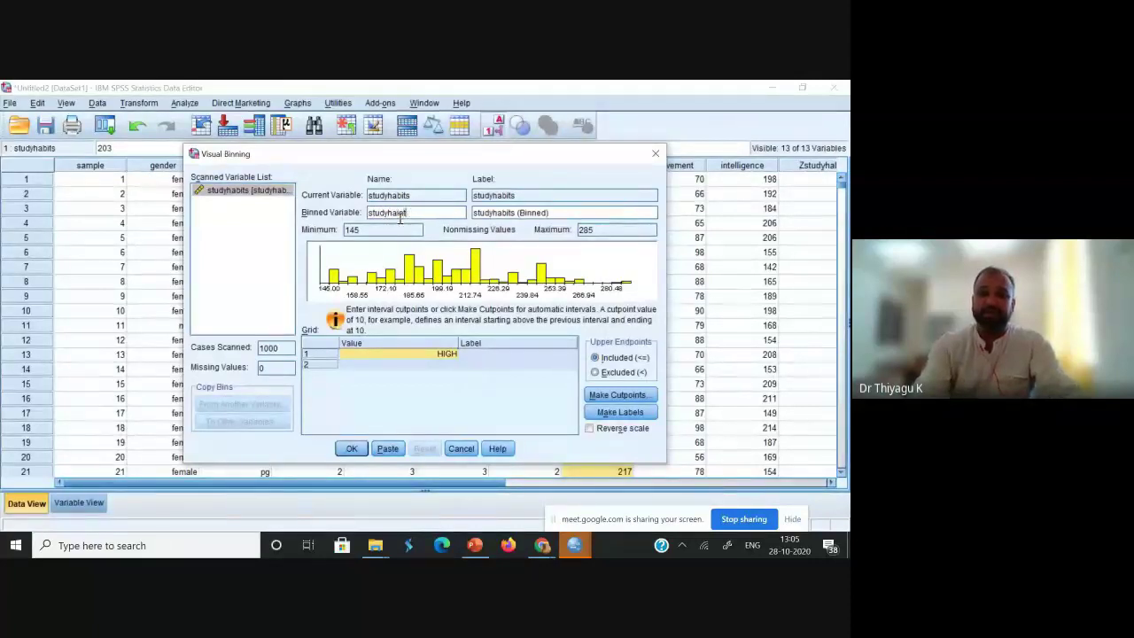
type("sordinal")
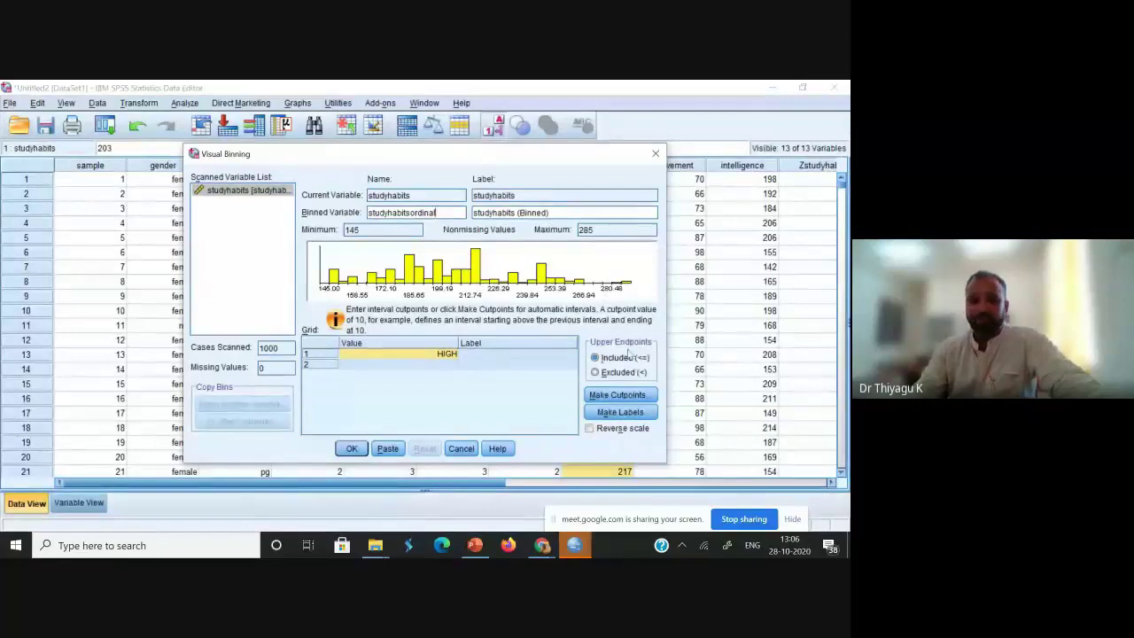
Generate bin labels, view the cutpoint options, then close Visual Binning to start over.
left_click(620, 412)
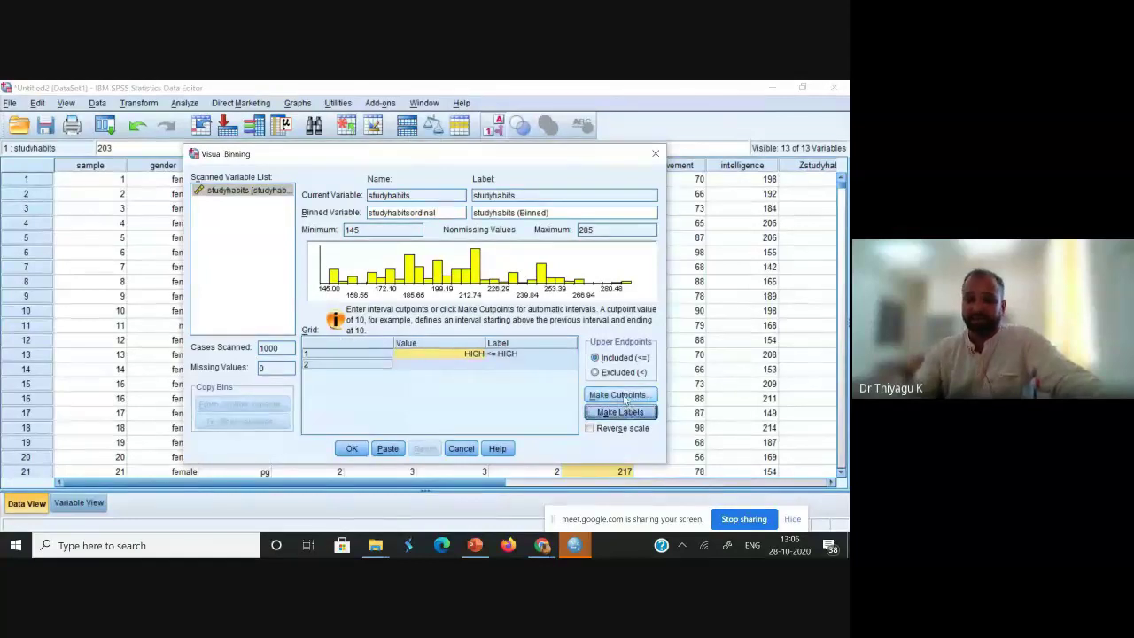
left_click(625, 395)
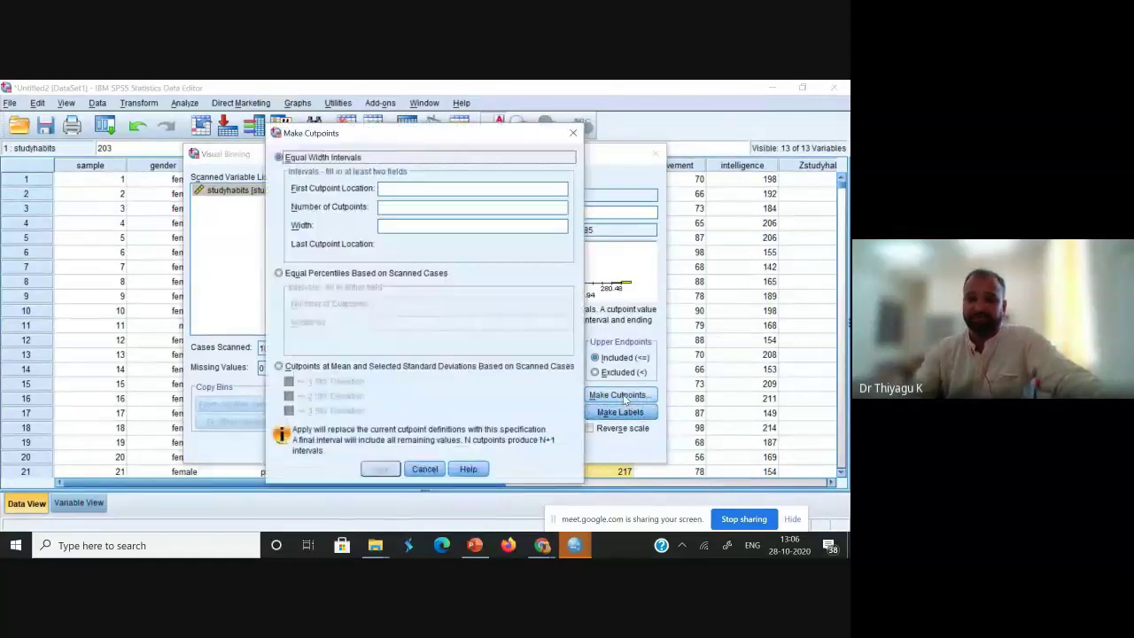
left_click(572, 133)
left_click(437, 354)
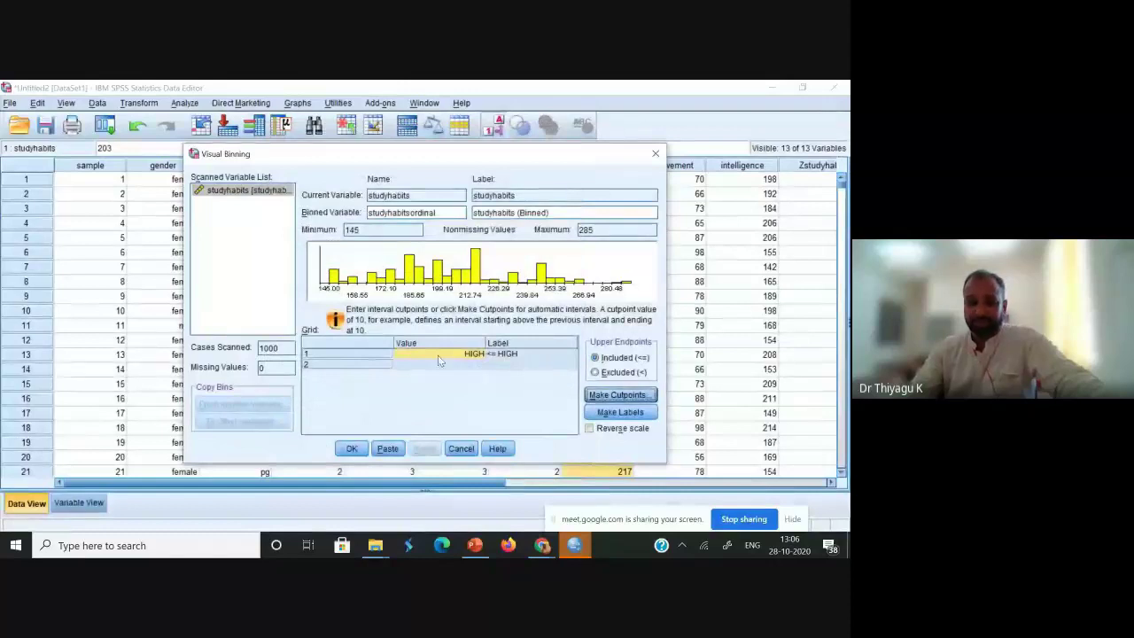
left_click(656, 155)
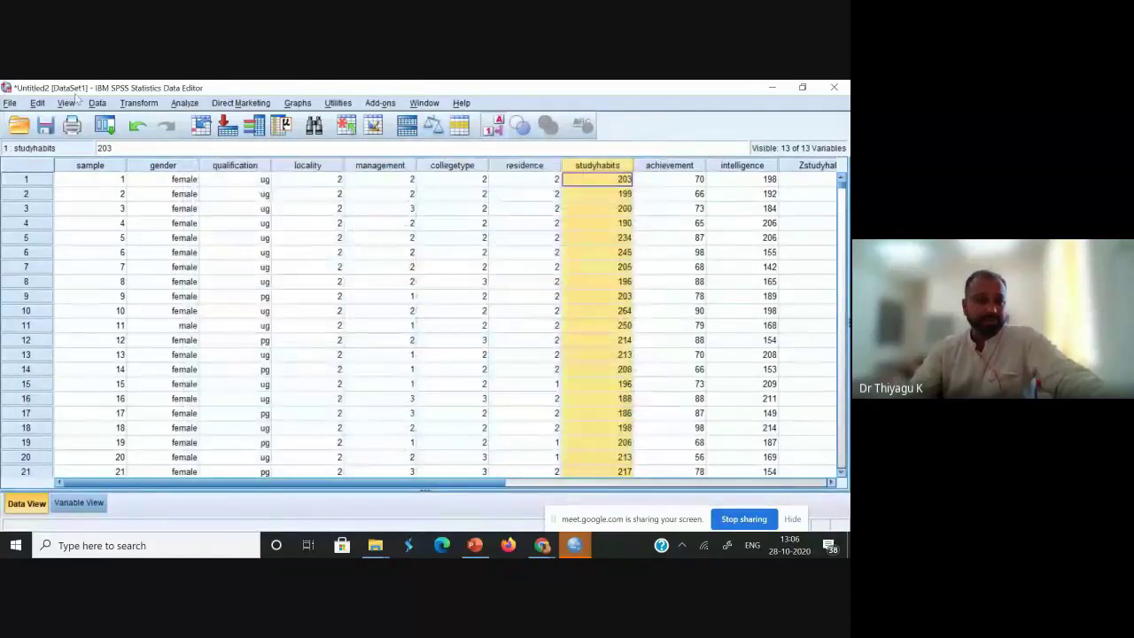
Reopen Visual Binning with studyhabits and name the binned variable studyhabitsordinal.
left_click(145, 105)
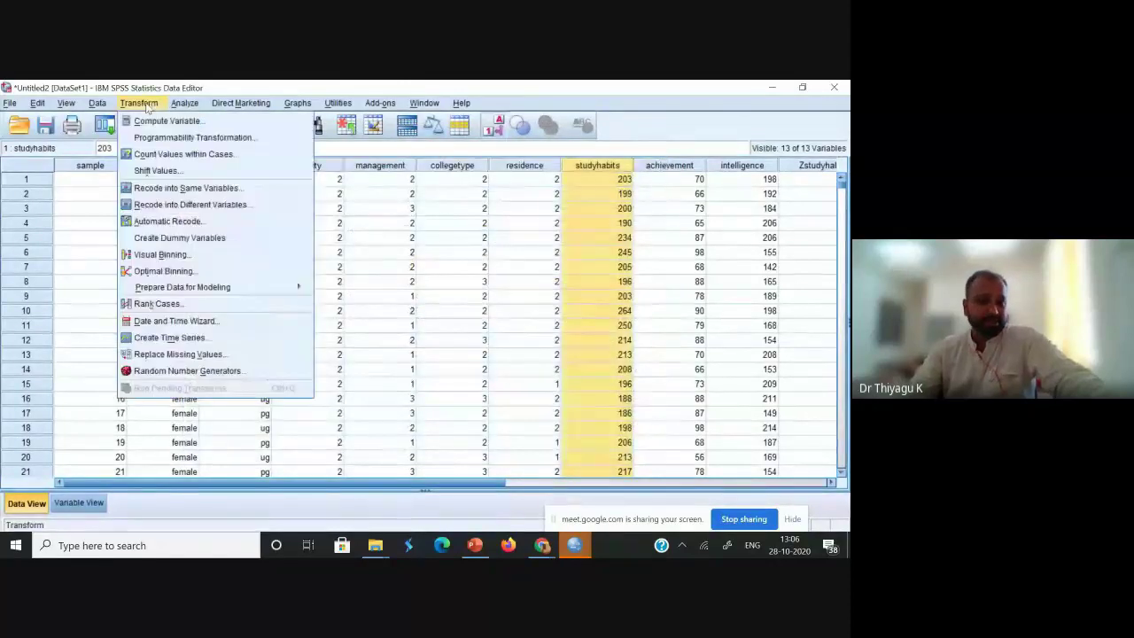
left_click(158, 254)
left_click(78, 182)
left_click(148, 228)
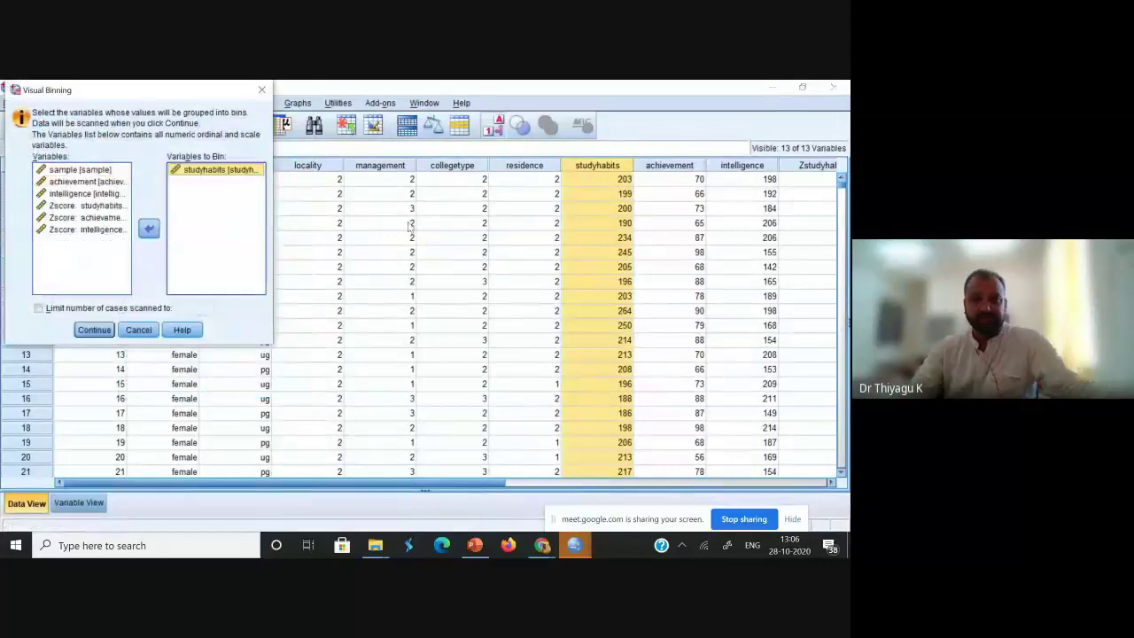
left_click(94, 330)
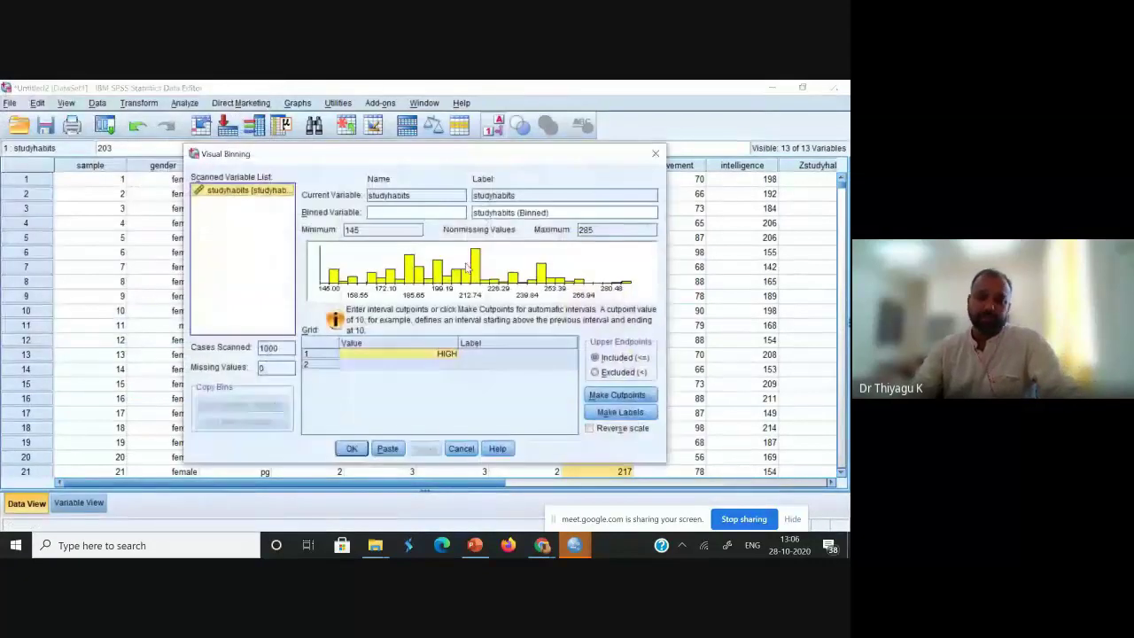
left_click(400, 215)
type("studyhabitsordinal")
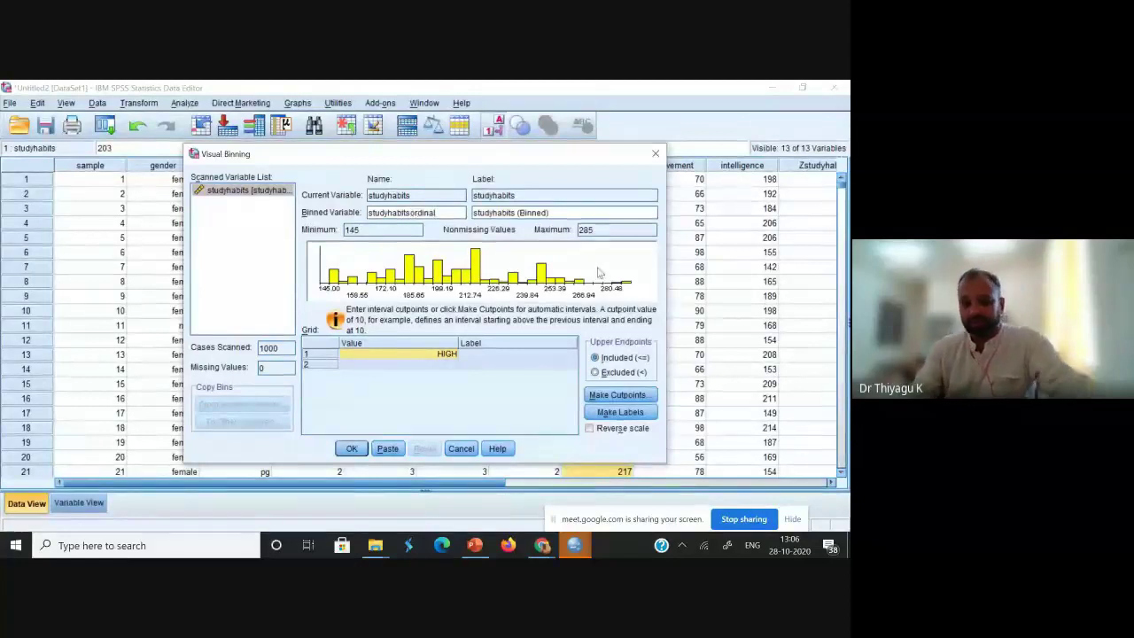
Apply mean and ±1 SD cutpoints (172.4, 202.5, 232.6) to studyhabits.
left_click(629, 399)
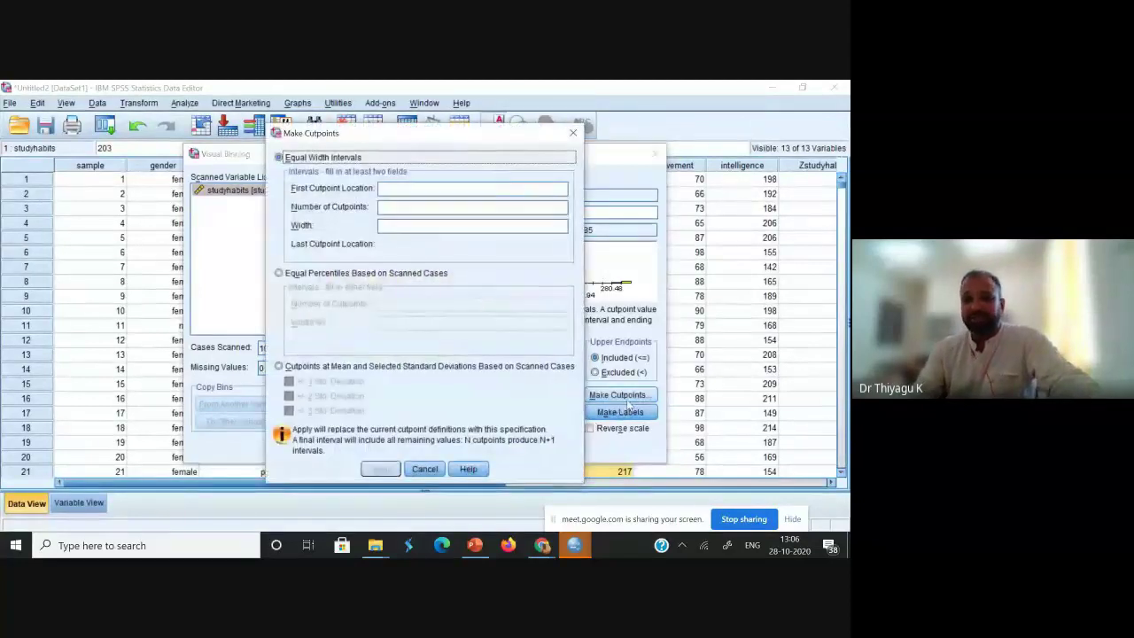
left_click(333, 368)
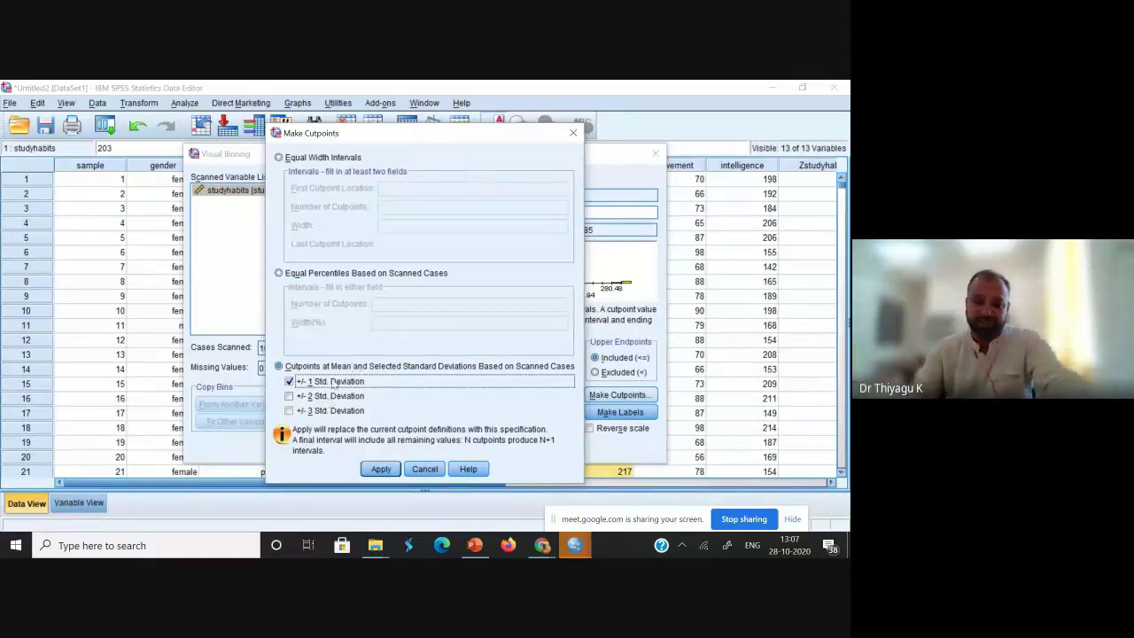
left_click(381, 469)
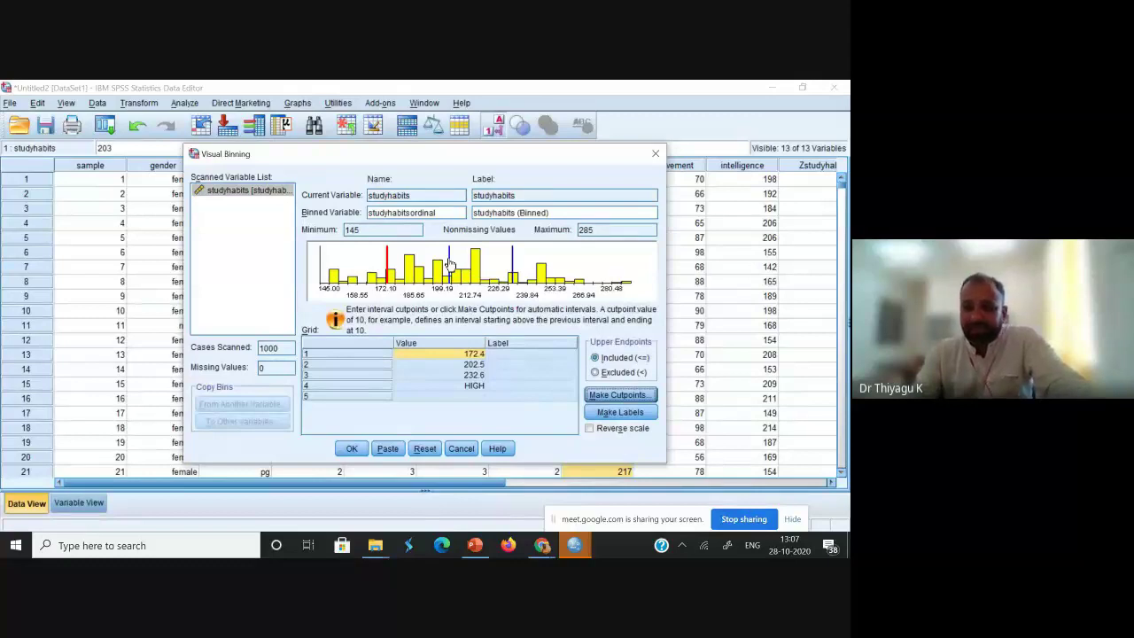
Remove the 202.5 mean cutpoint, label the three bins low, moderate and high, and submit.
left_click_drag(450, 263, 662, 265)
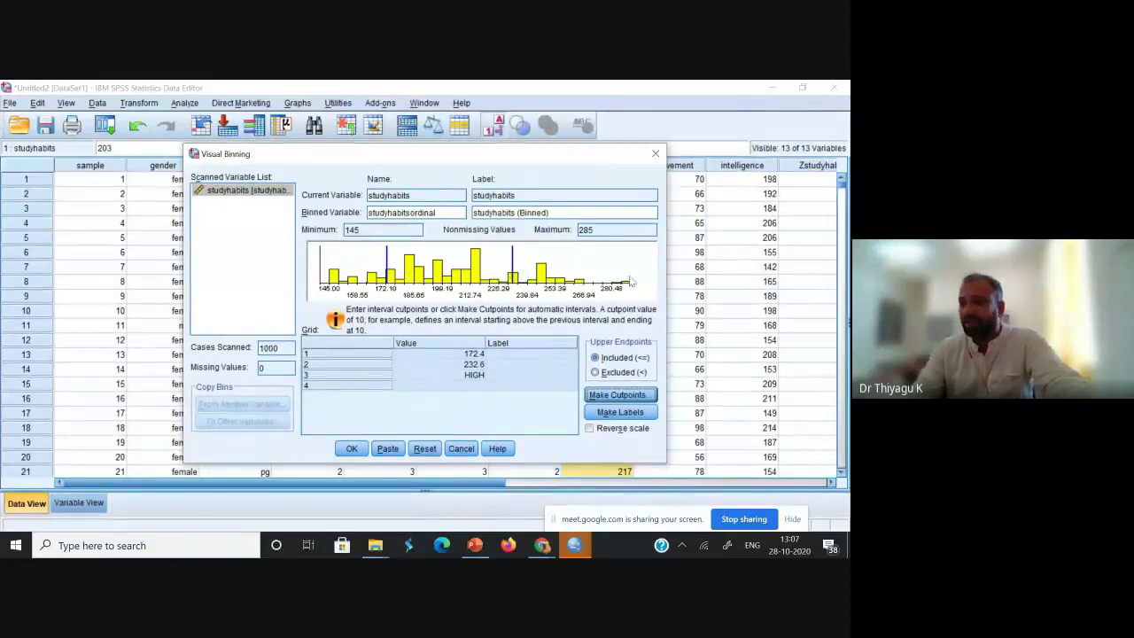
left_click(503, 355)
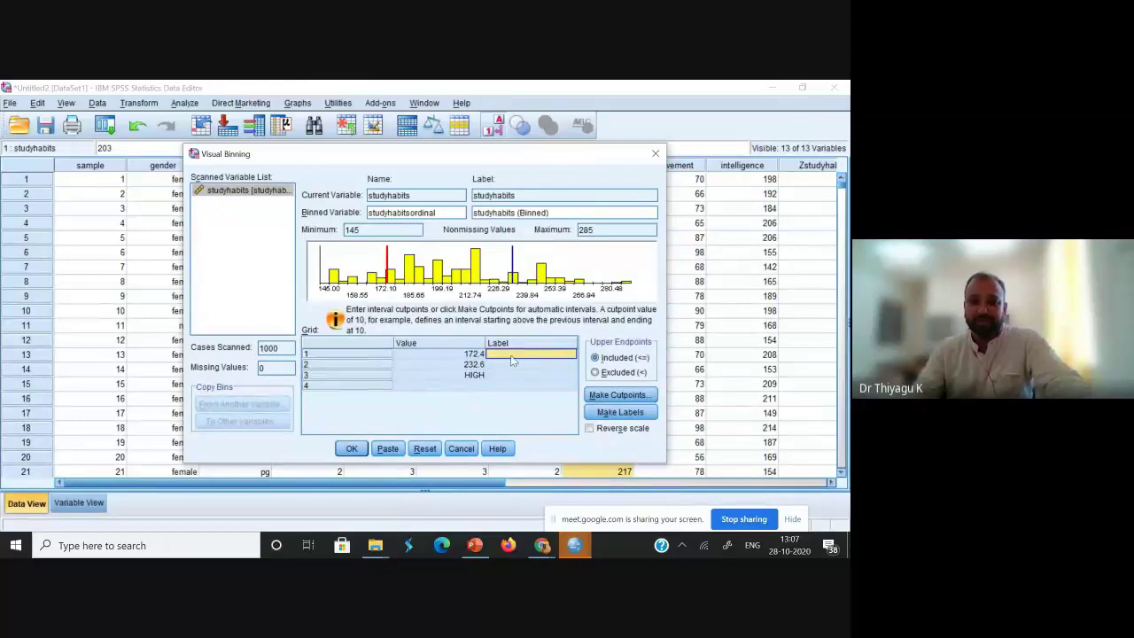
type("low")
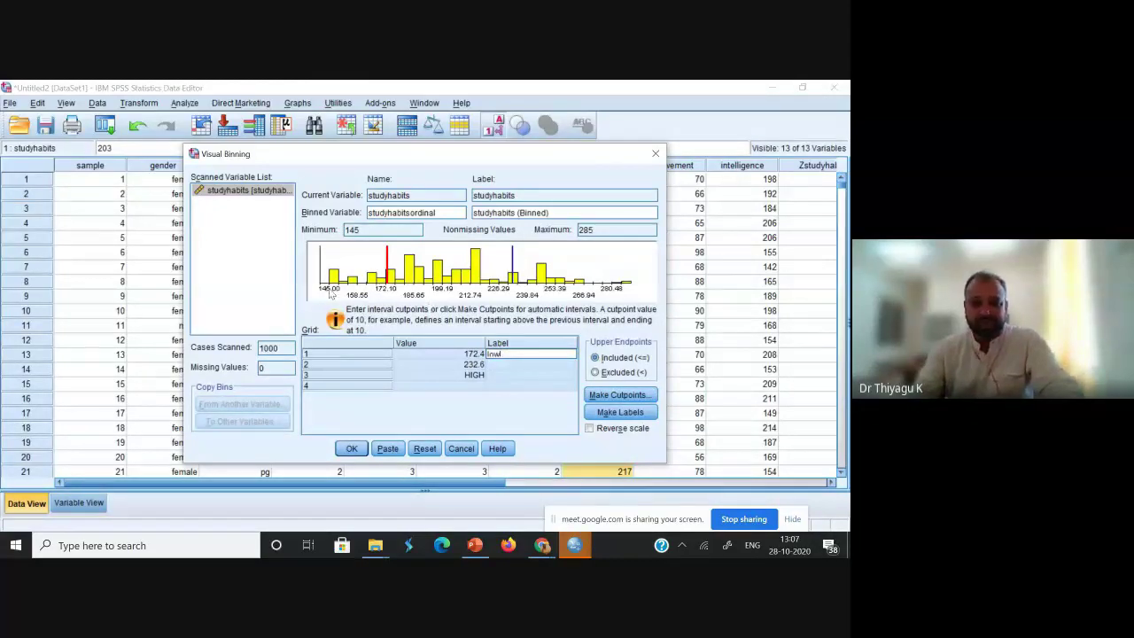
left_click(504, 365)
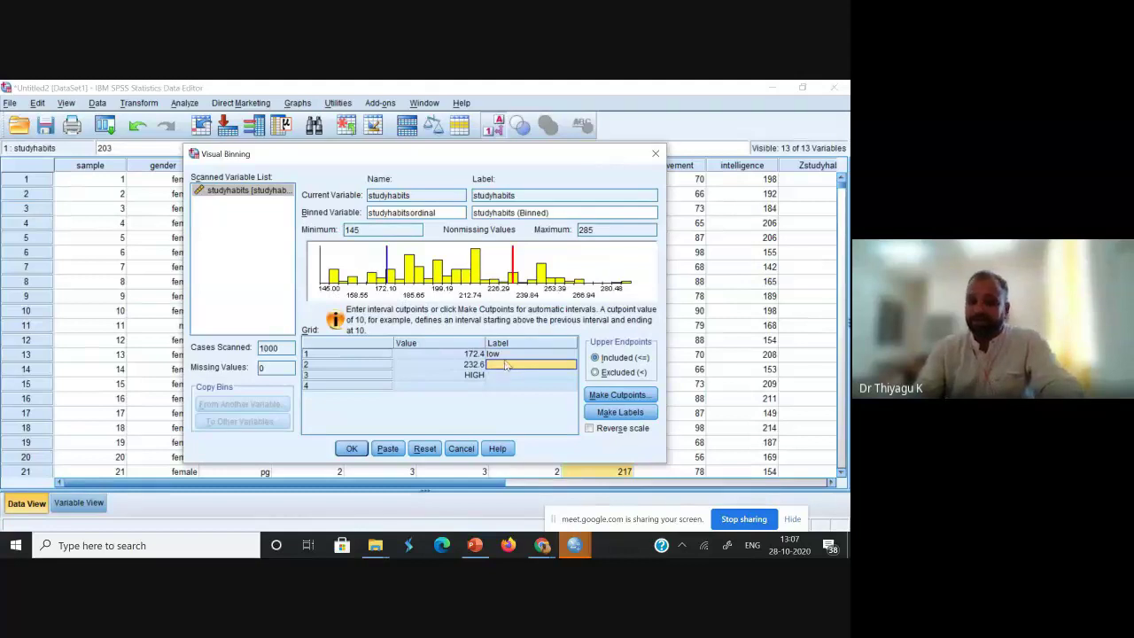
type("moder")
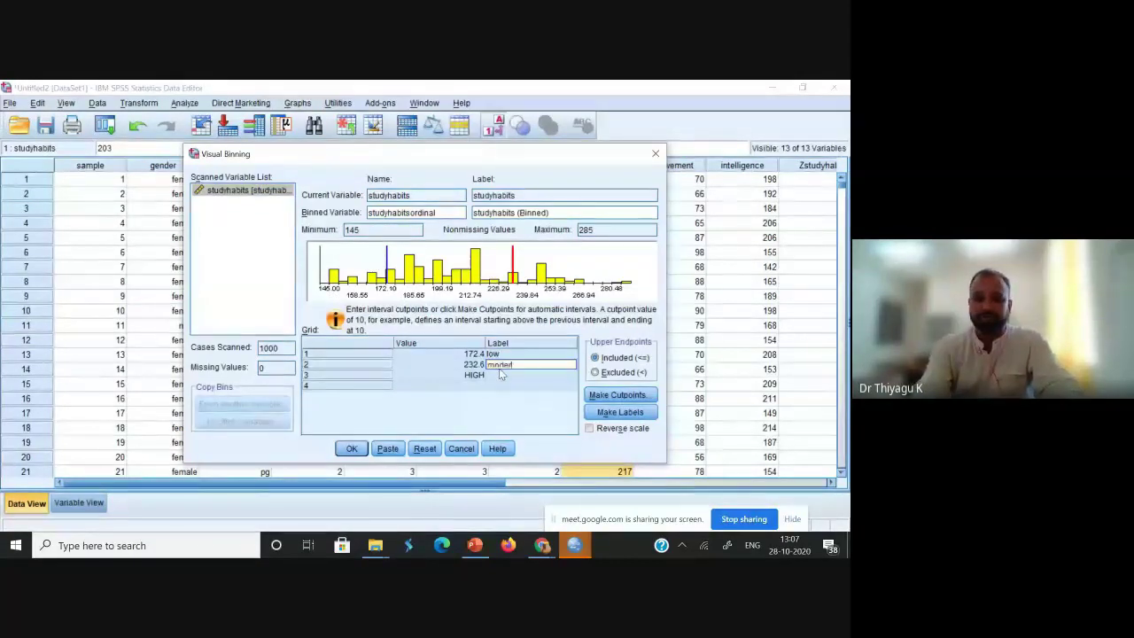
type("ate")
key("BackSpace")
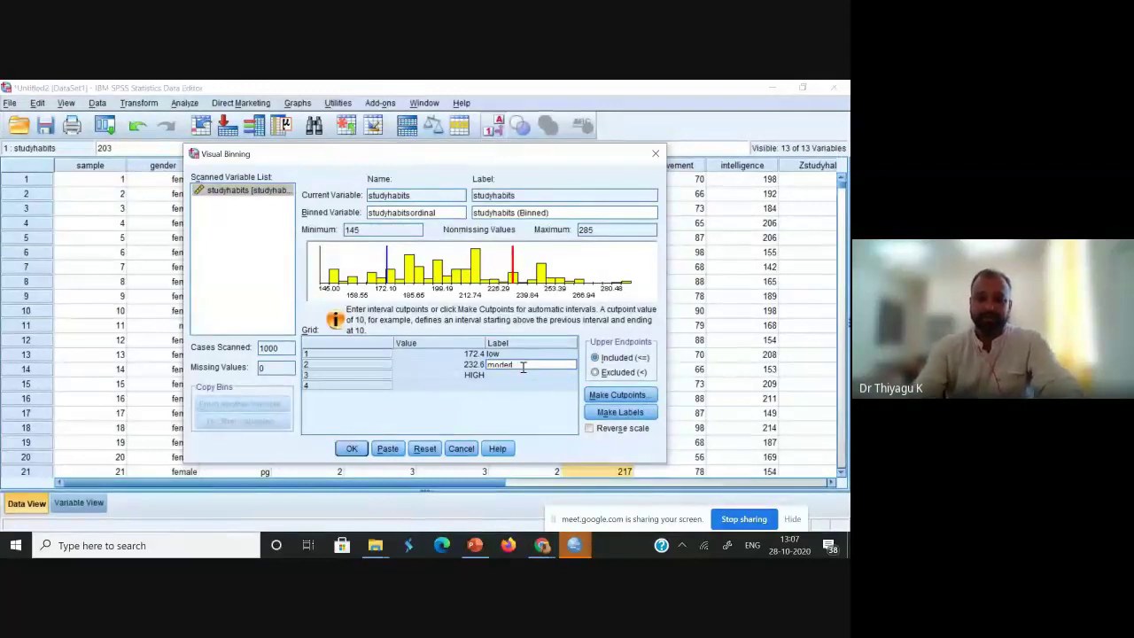
left_click(511, 376)
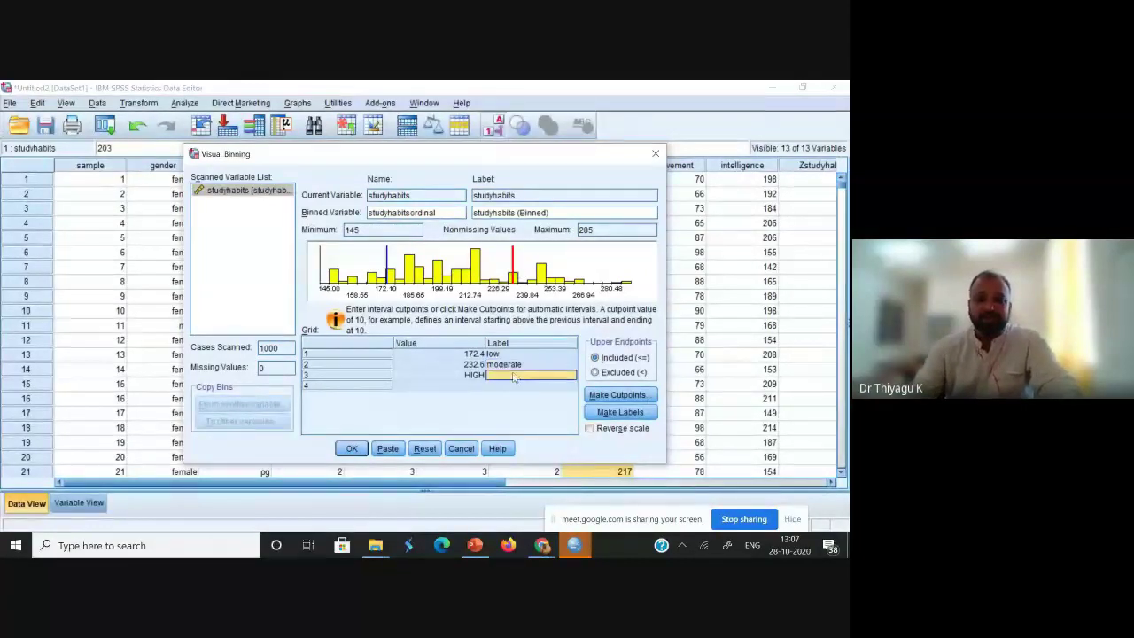
type("high")
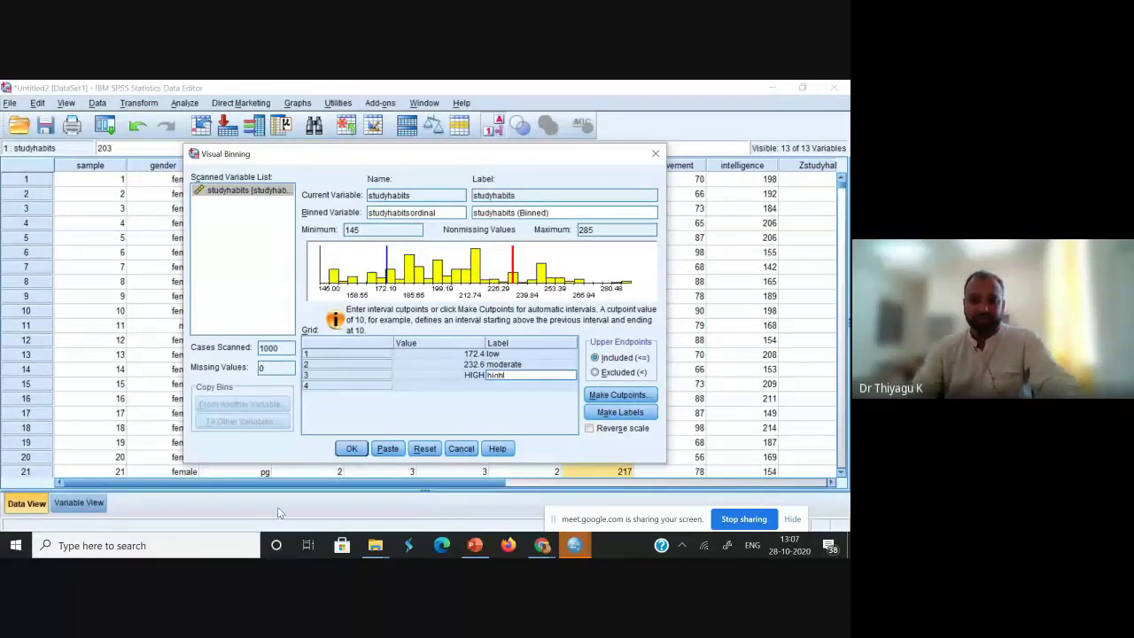
left_click(351, 448)
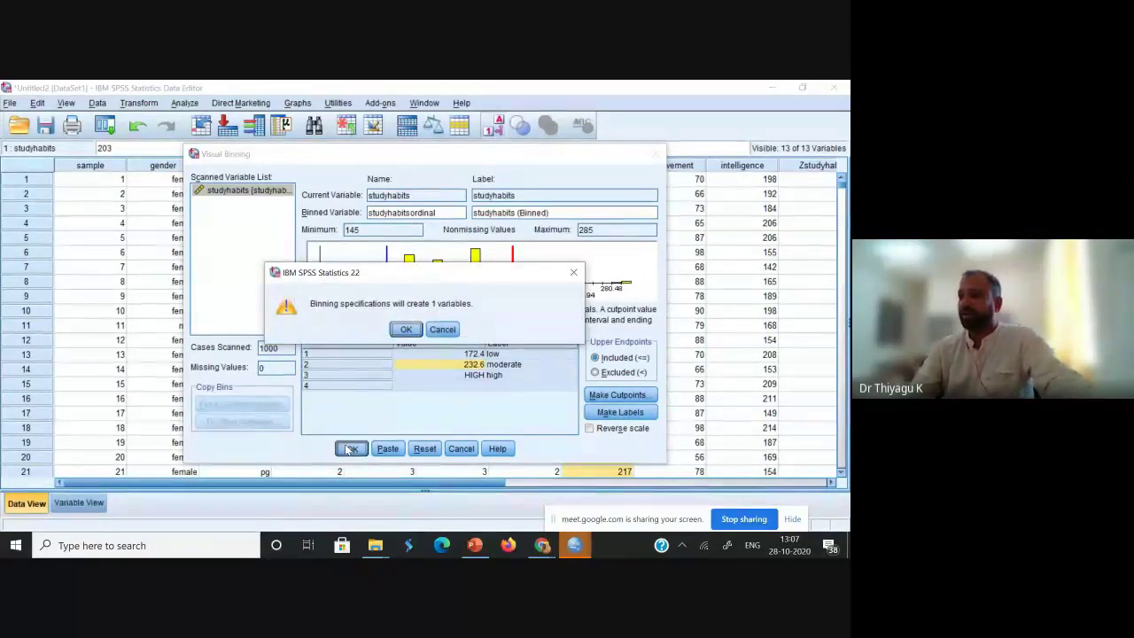
Confirm creating studyhabitsordinal and bring the Data Editor back to the front.
left_click(406, 328)
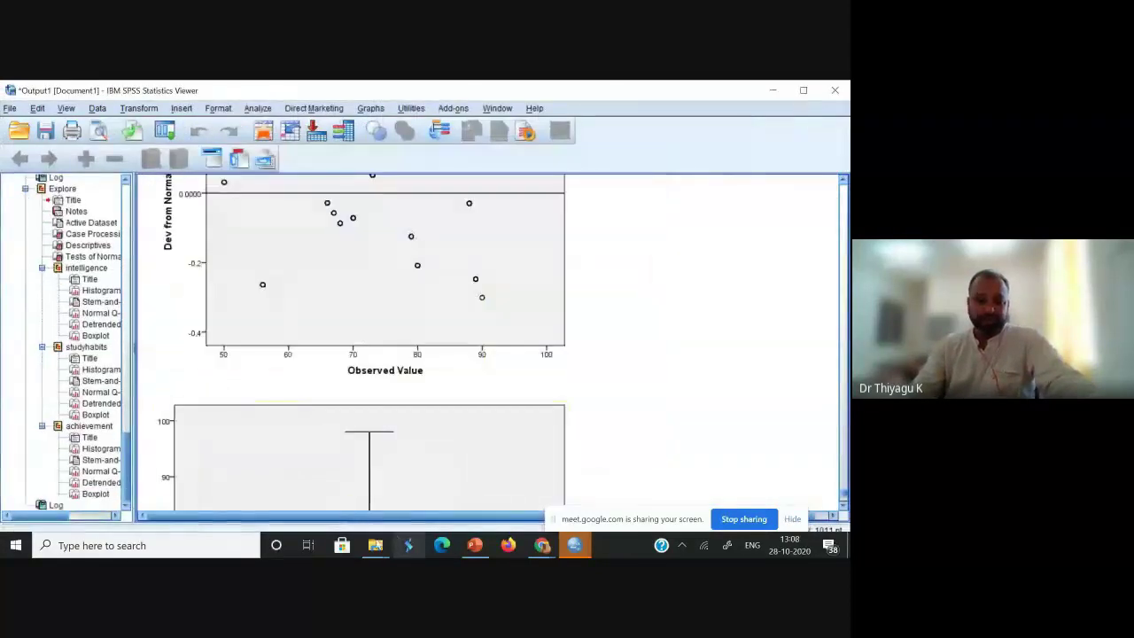
left_click(541, 545)
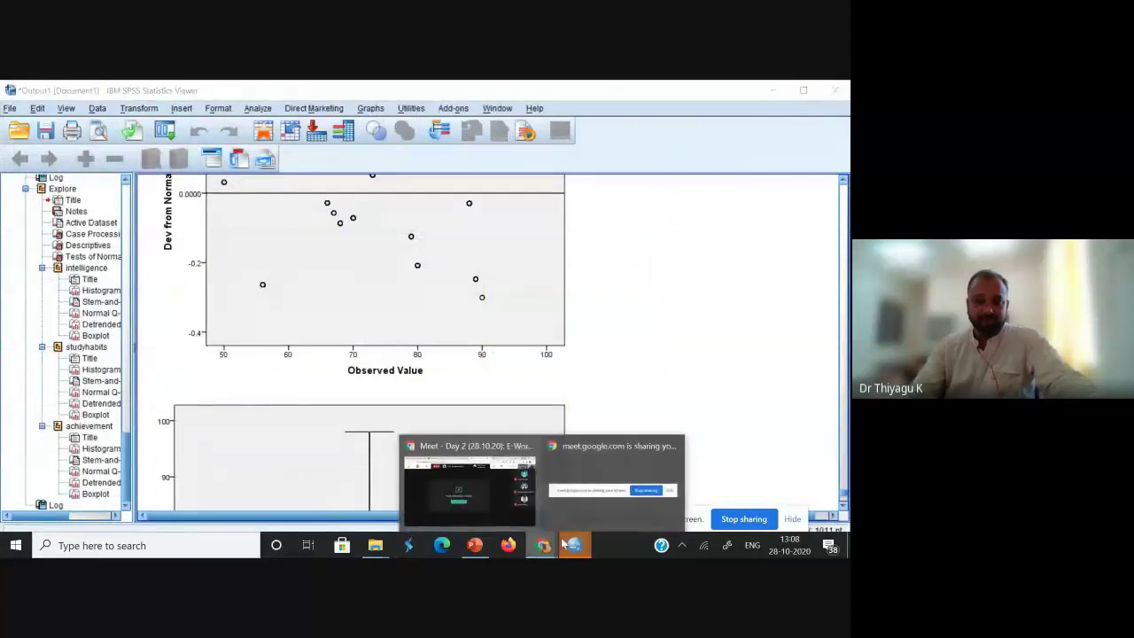
mouse_move(573, 545)
left_click(476, 482)
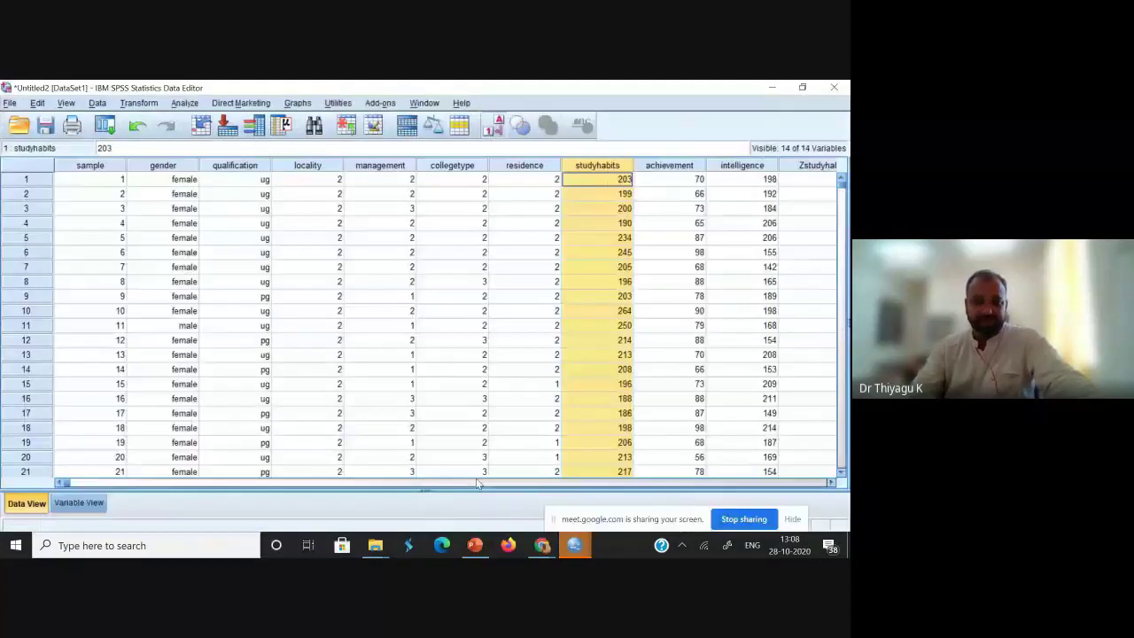
Scroll to the studyhabitsordinal column and inspect its moderate/high values down the first cases.
left_click(829, 483)
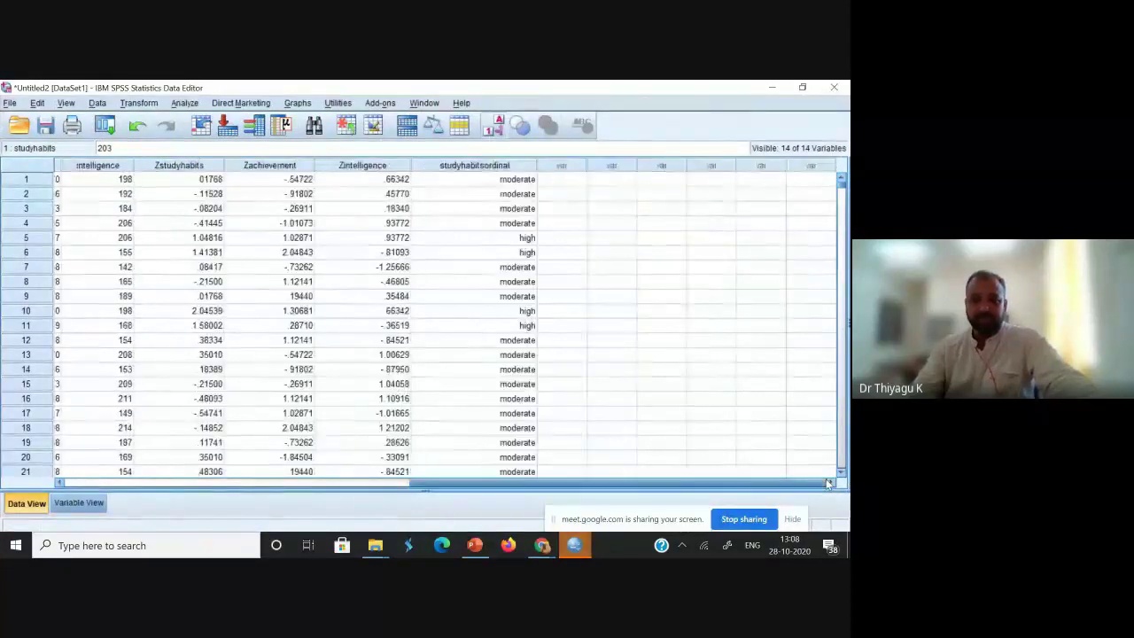
left_click(514, 182)
left_click(513, 194)
left_click(515, 209)
left_click(517, 223)
left_click(518, 238)
left_click(520, 254)
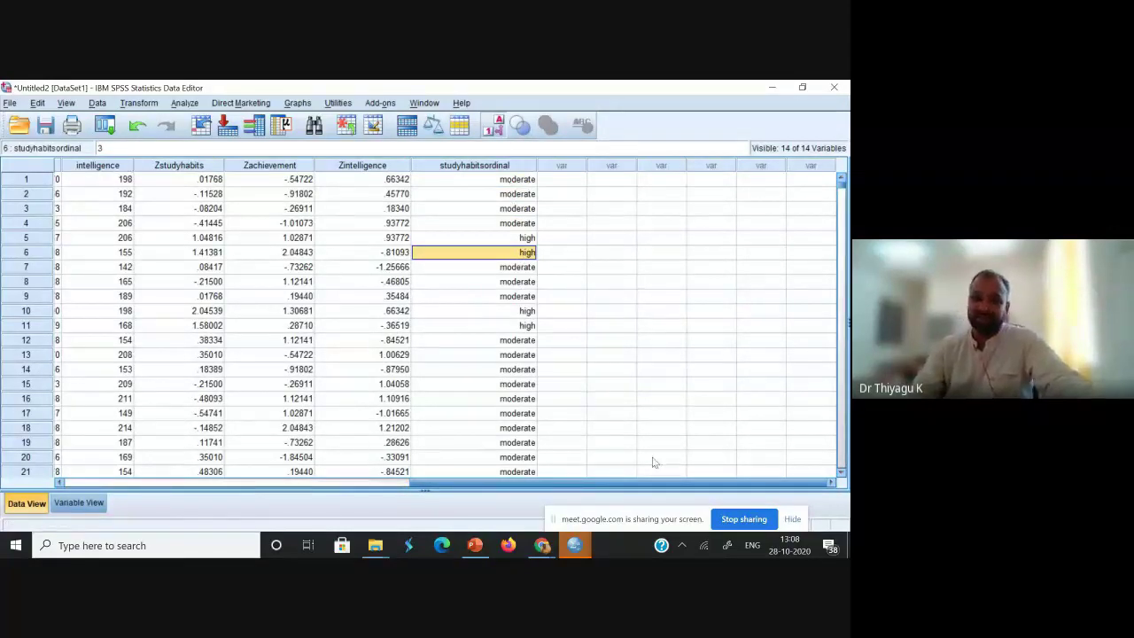
scroll(613, 478, "left", 2)
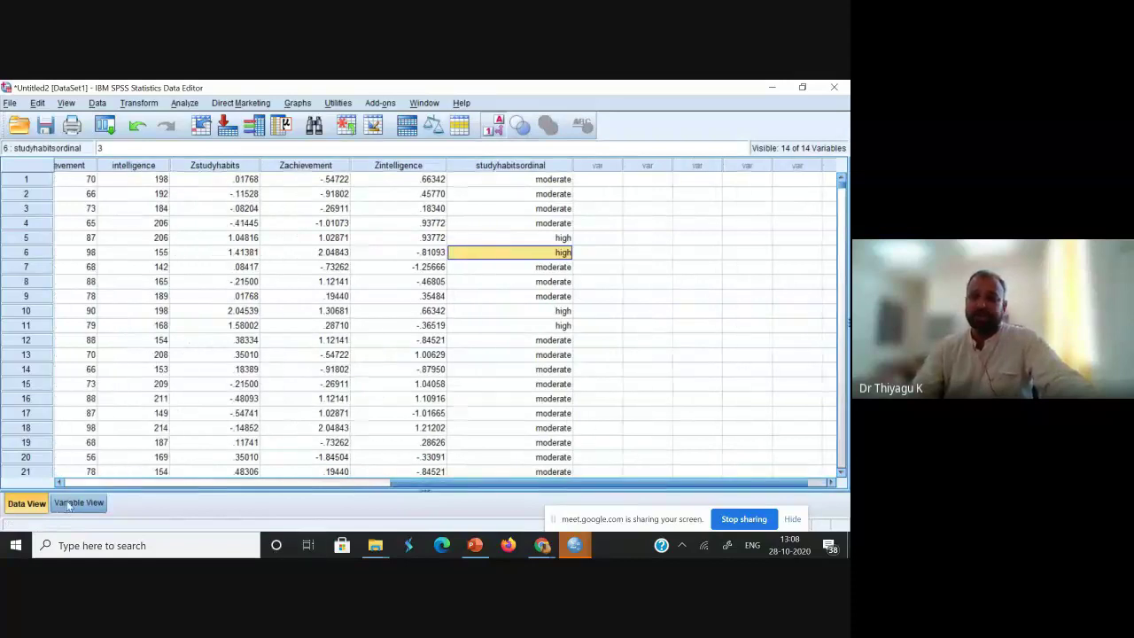
In Variable View, confirm studyhabitsordinal's measurement level is Ordinal.
left_click(79, 502)
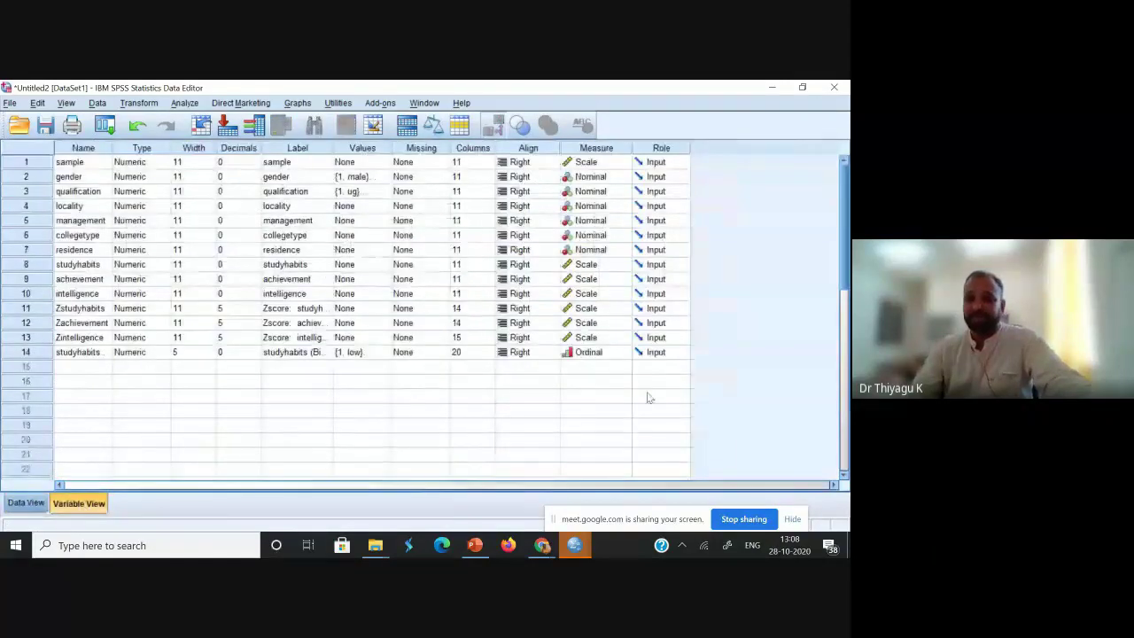
left_click(600, 355)
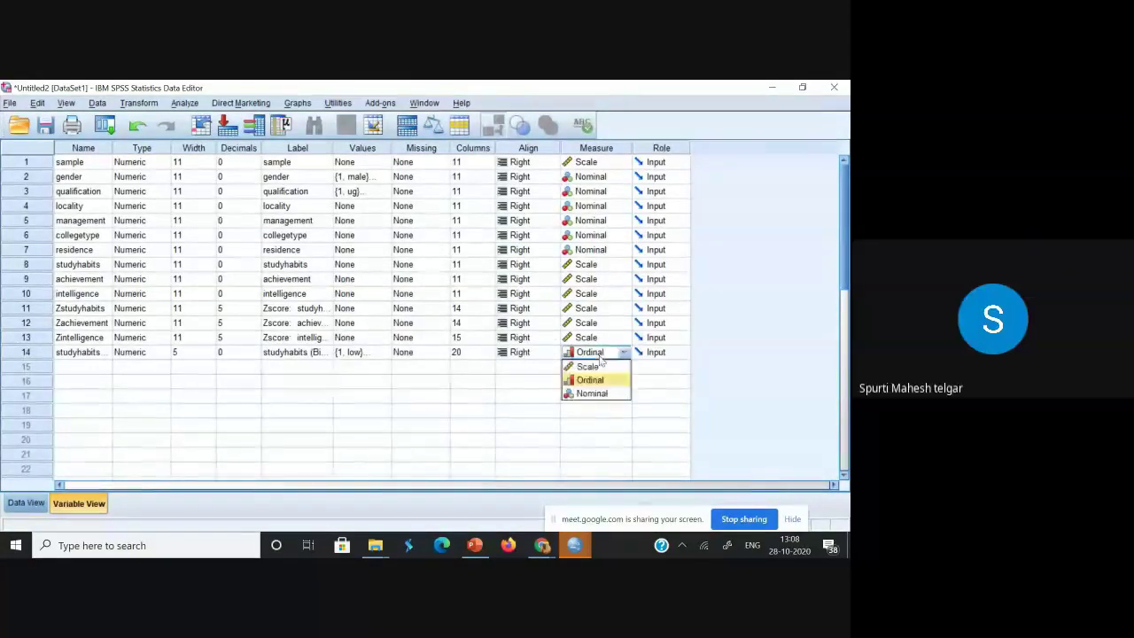
left_click(505, 440)
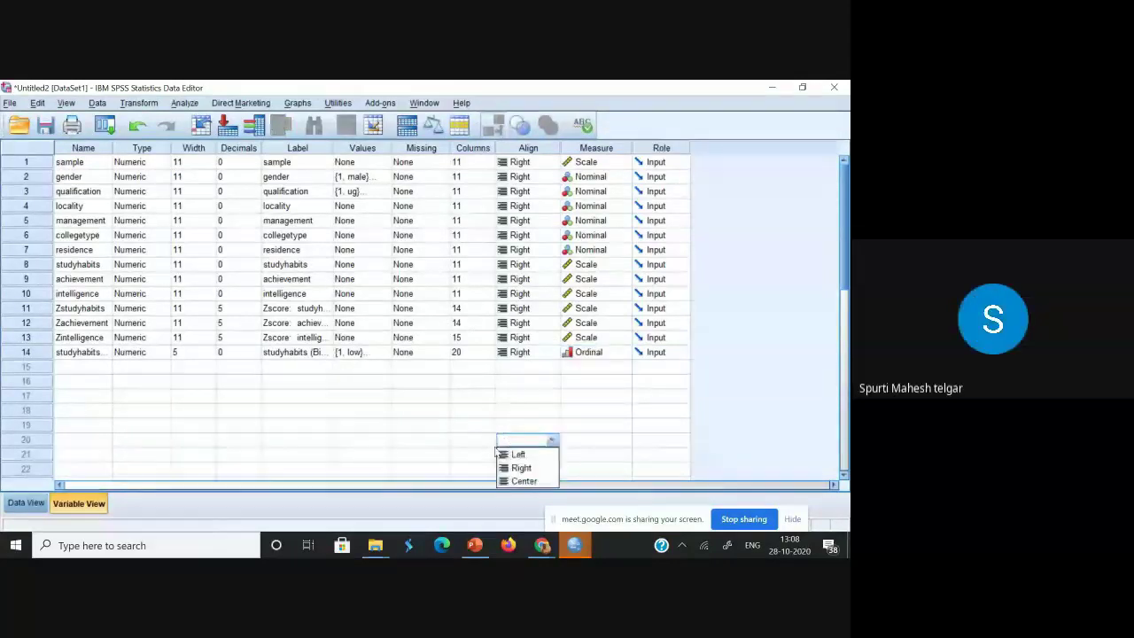
left_click(602, 353)
left_click(738, 358)
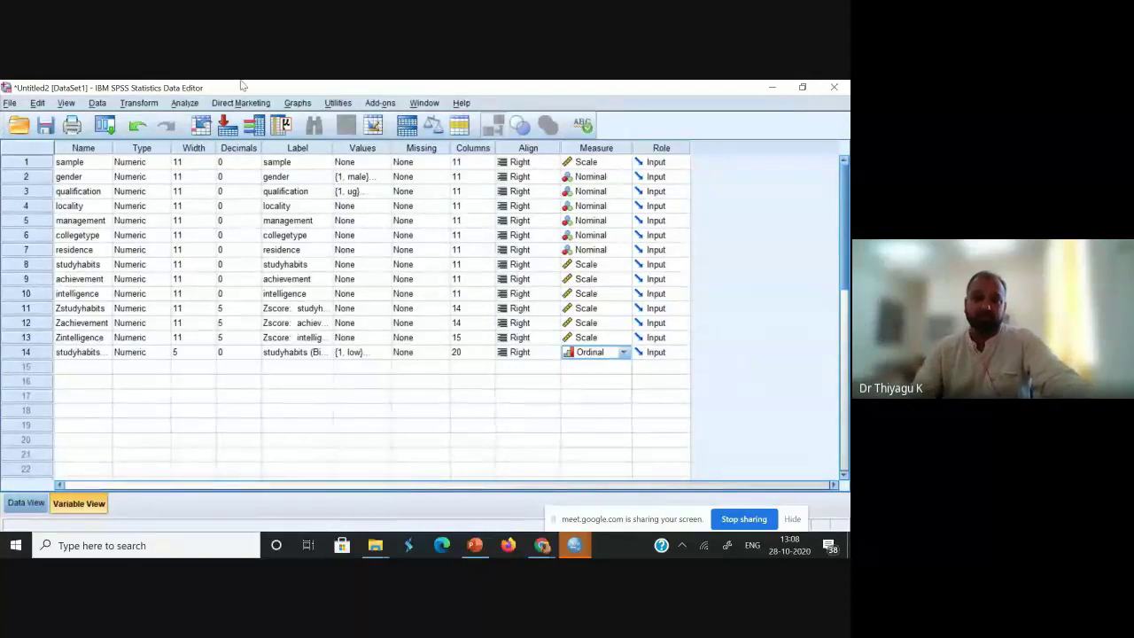
Open the Frequencies analysis via Analyze > Descriptive Statistics and remove the previous variables.
left_click(188, 104)
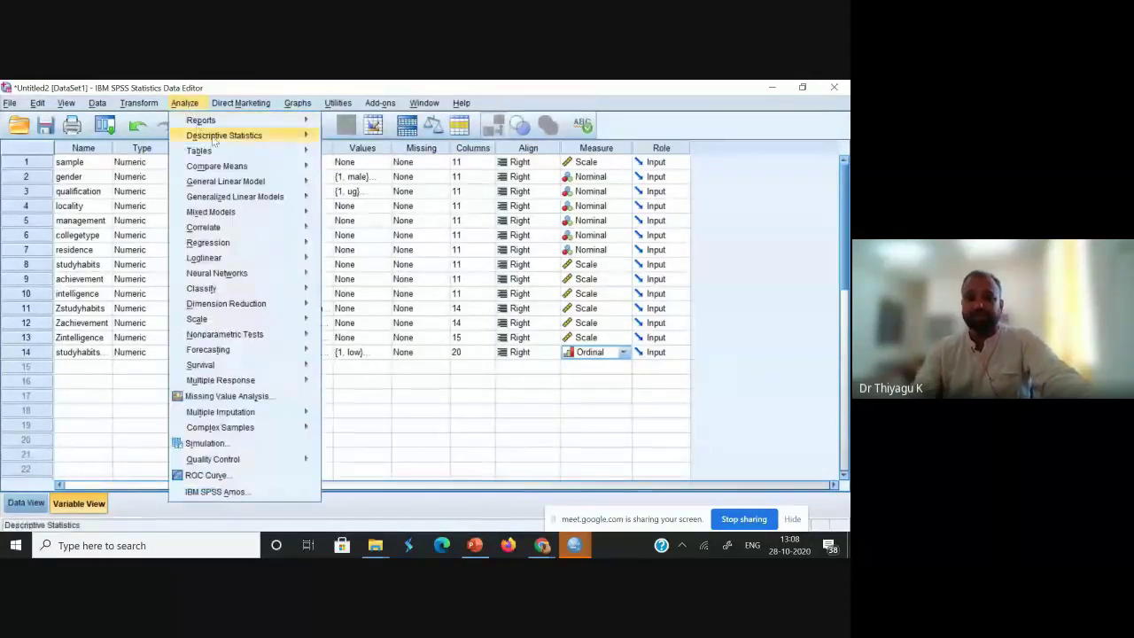
mouse_move(214, 141)
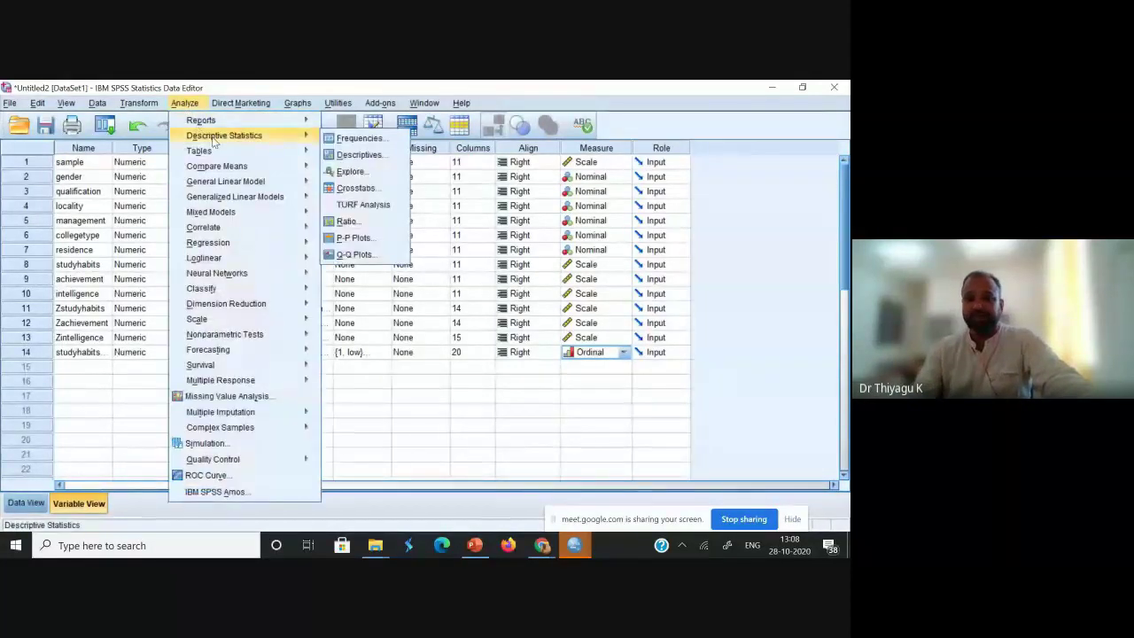
left_click(358, 139)
left_click(461, 255)
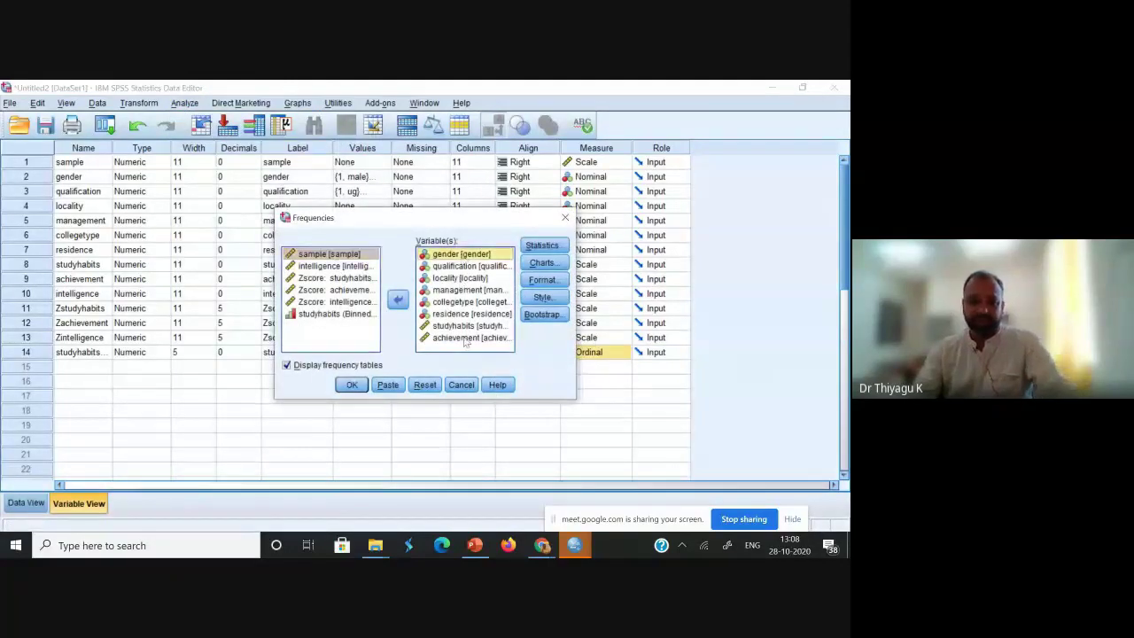
left_click(461, 340, "shift")
left_click(398, 299)
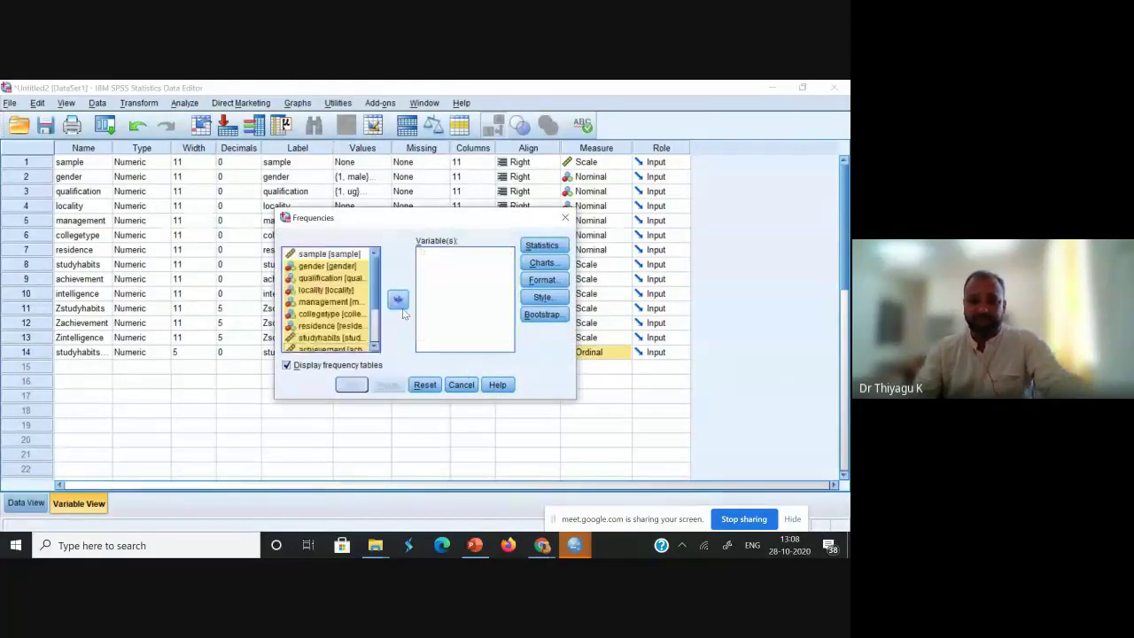
Add studyhabits (Binned) as the only variable and run Frequencies.
scroll(379, 278, "down", 5)
left_click(328, 343)
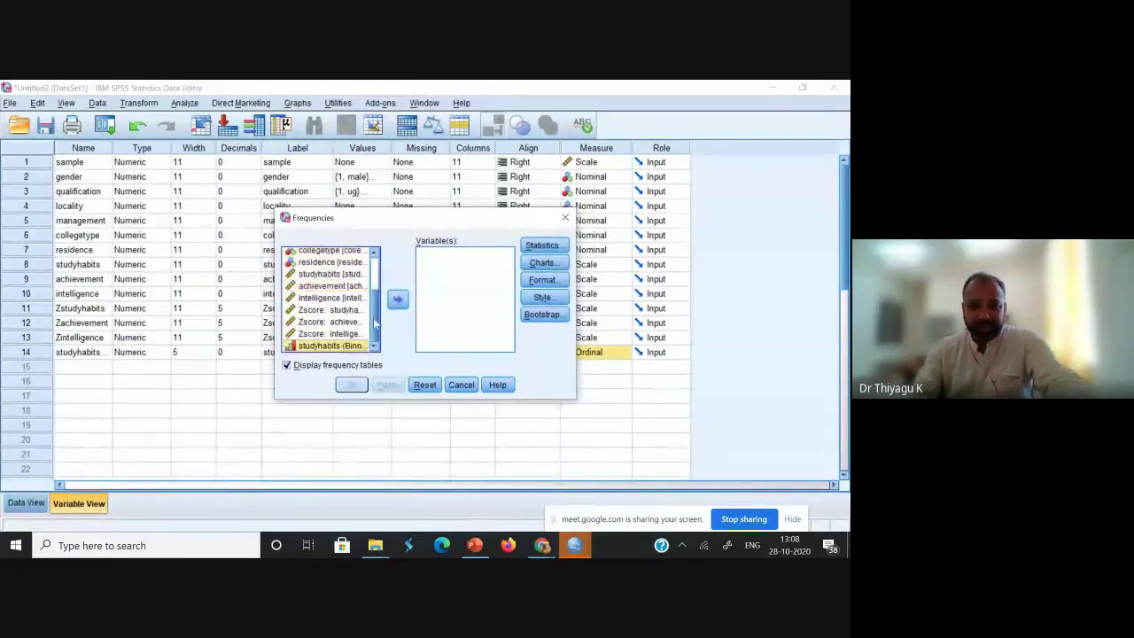
left_click(398, 299)
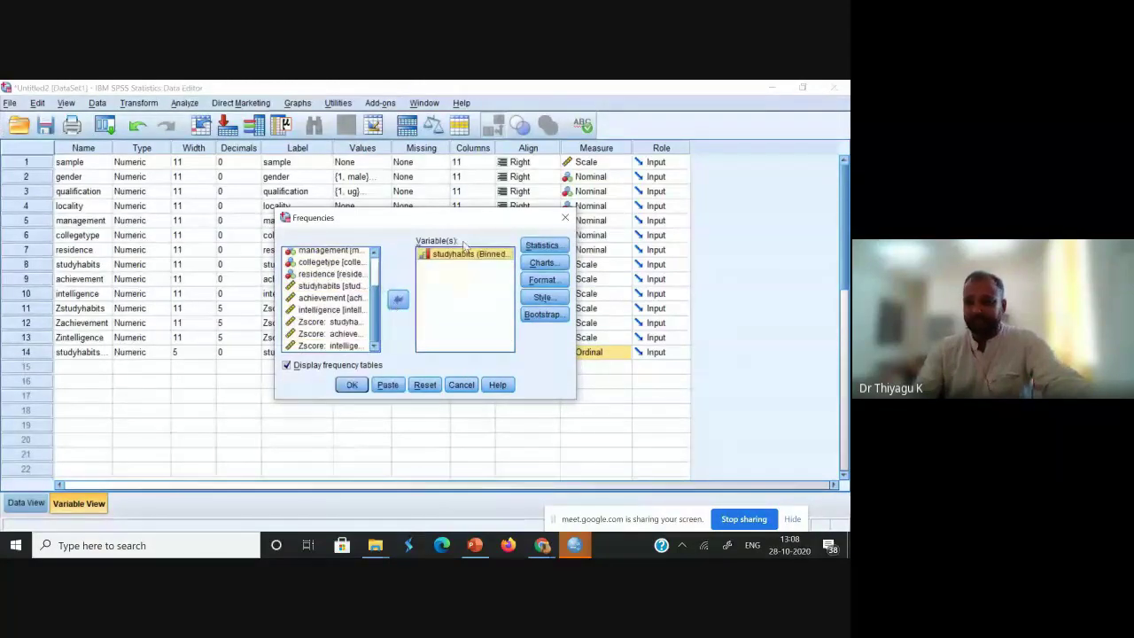
left_click(351, 385)
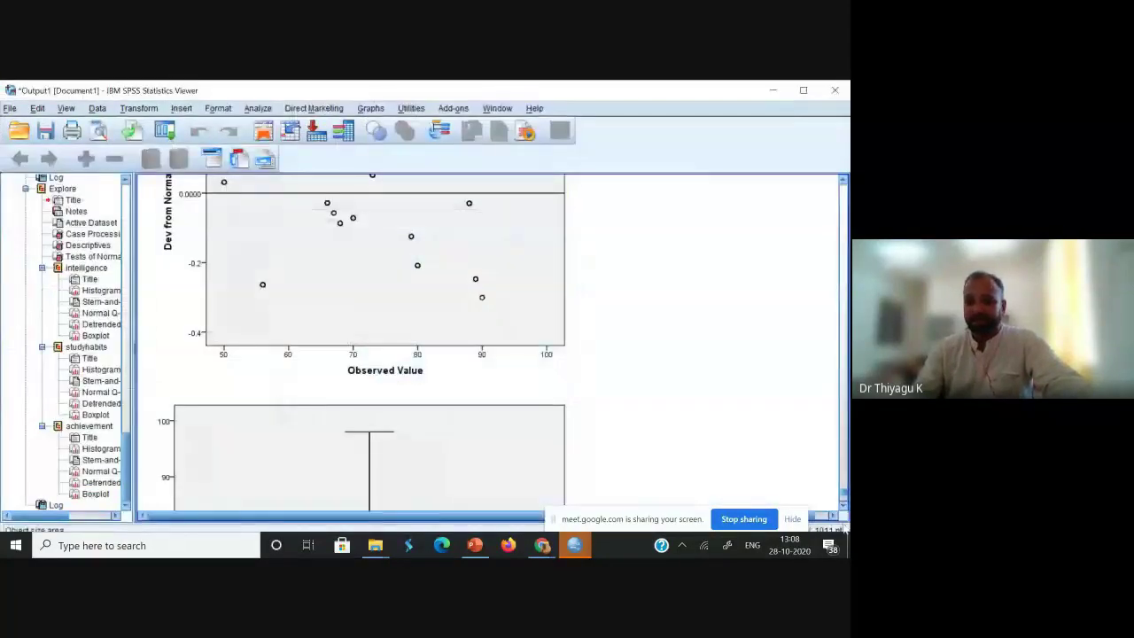